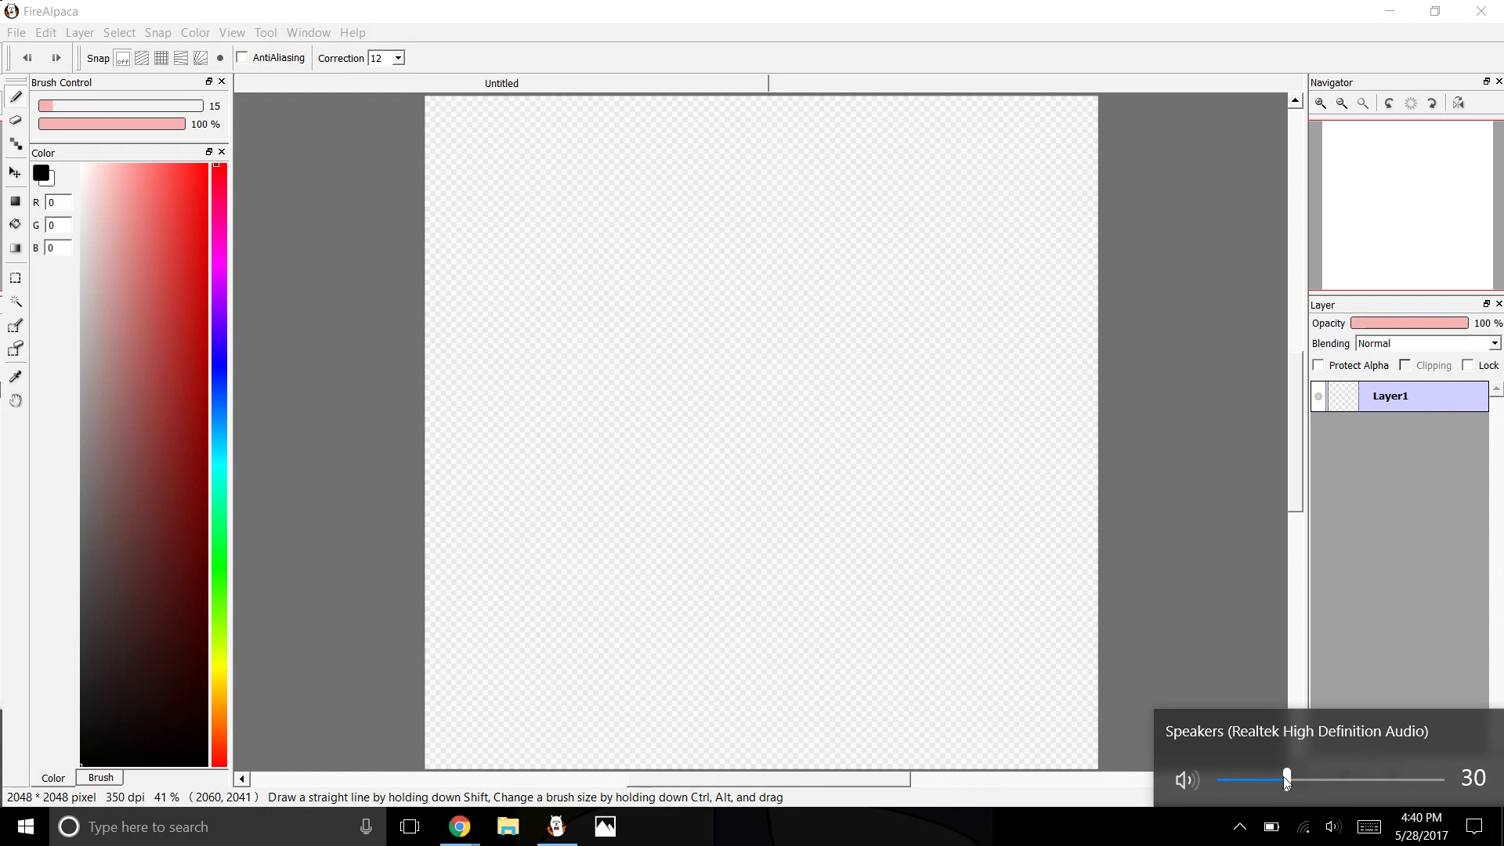
Set the brush size to 3.
left_click(1222, 640)
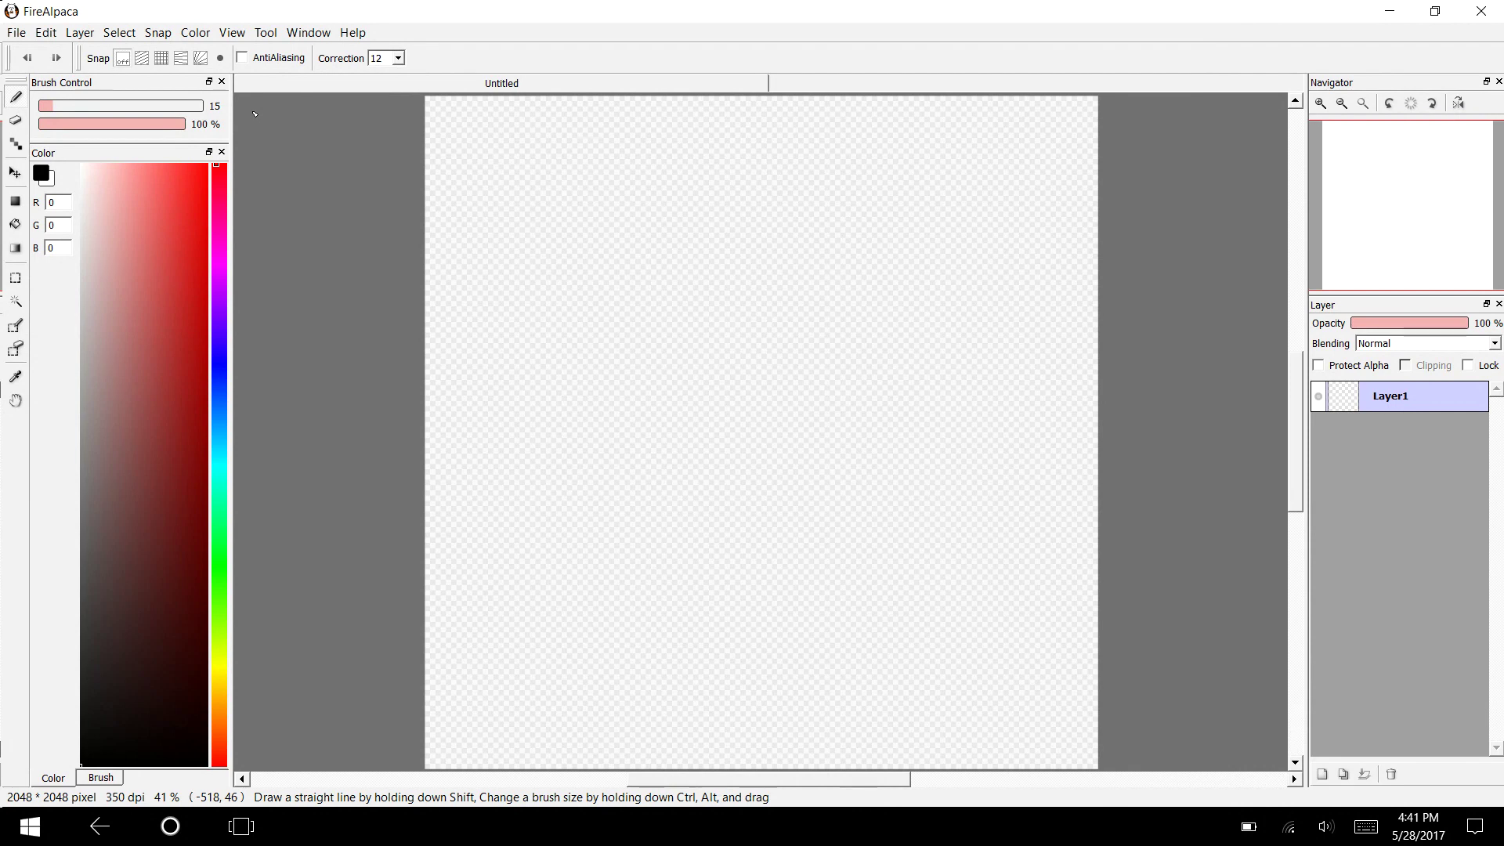
left_click_drag(86, 107, 76, 106)
left_click_drag(762, 433, 763, 434)
left_click_drag(46, 106, 43, 107)
left_click_drag(762, 433, 762, 433)
left_click_drag(693, 199, 544, 503)
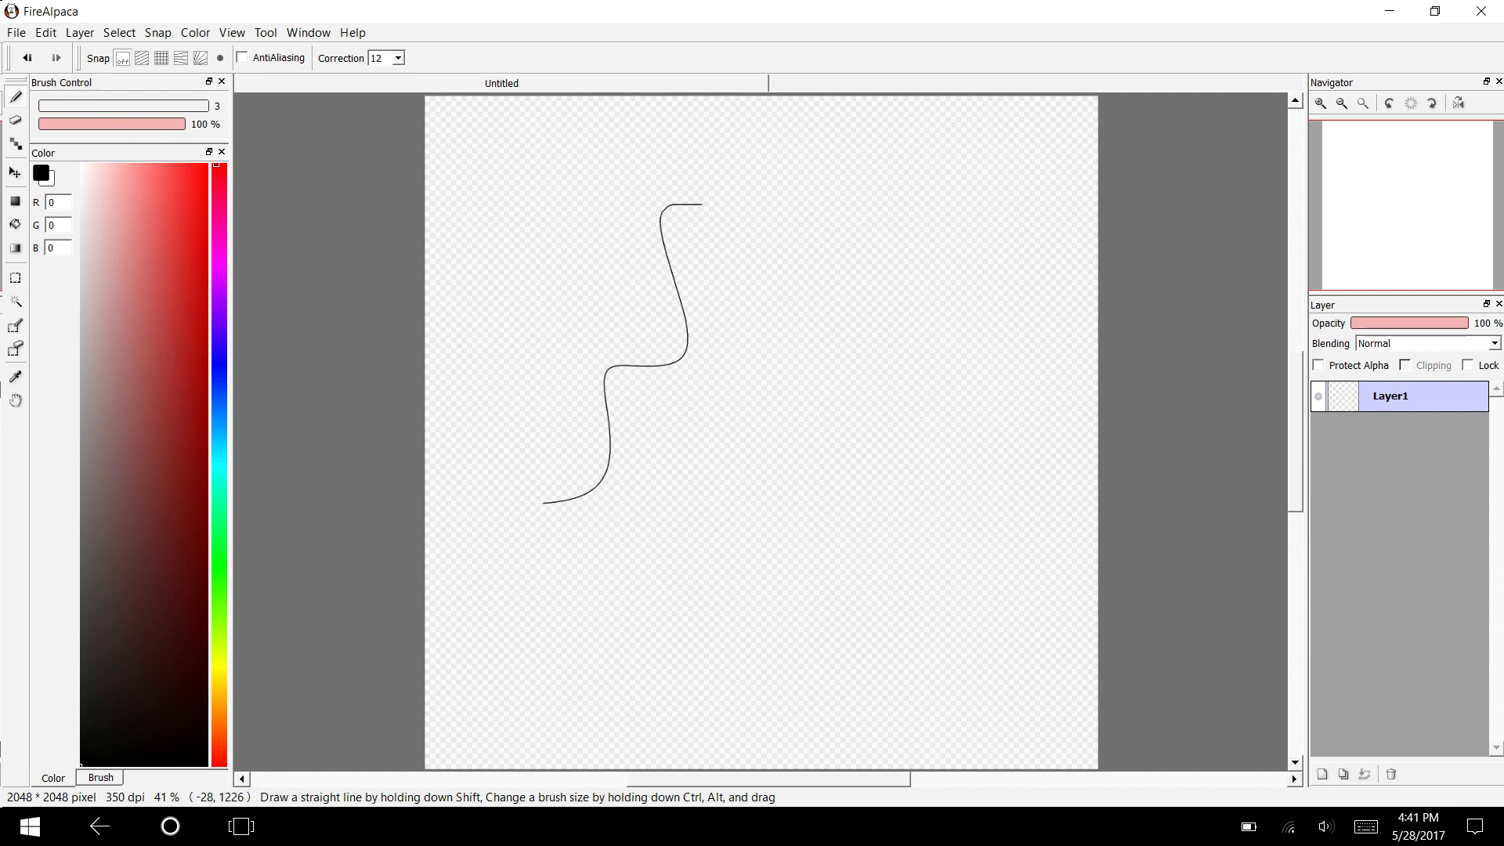
key("ctrl+z")
mouse_move(744, 198)
left_mouse_down()
mouse_move(640, 316)
mouse_move(842, 242)
mouse_move(693, 218)
left_mouse_up()
key("ctrl+z")
Draw a rough circle in the upper middle of the canvas, undoing and redrawing it at a smaller size.
left_click(232, 33)
left_click(252, 54)
left_click(232, 33)
left_click(253, 54)
scroll(576, 378, "up", 1)
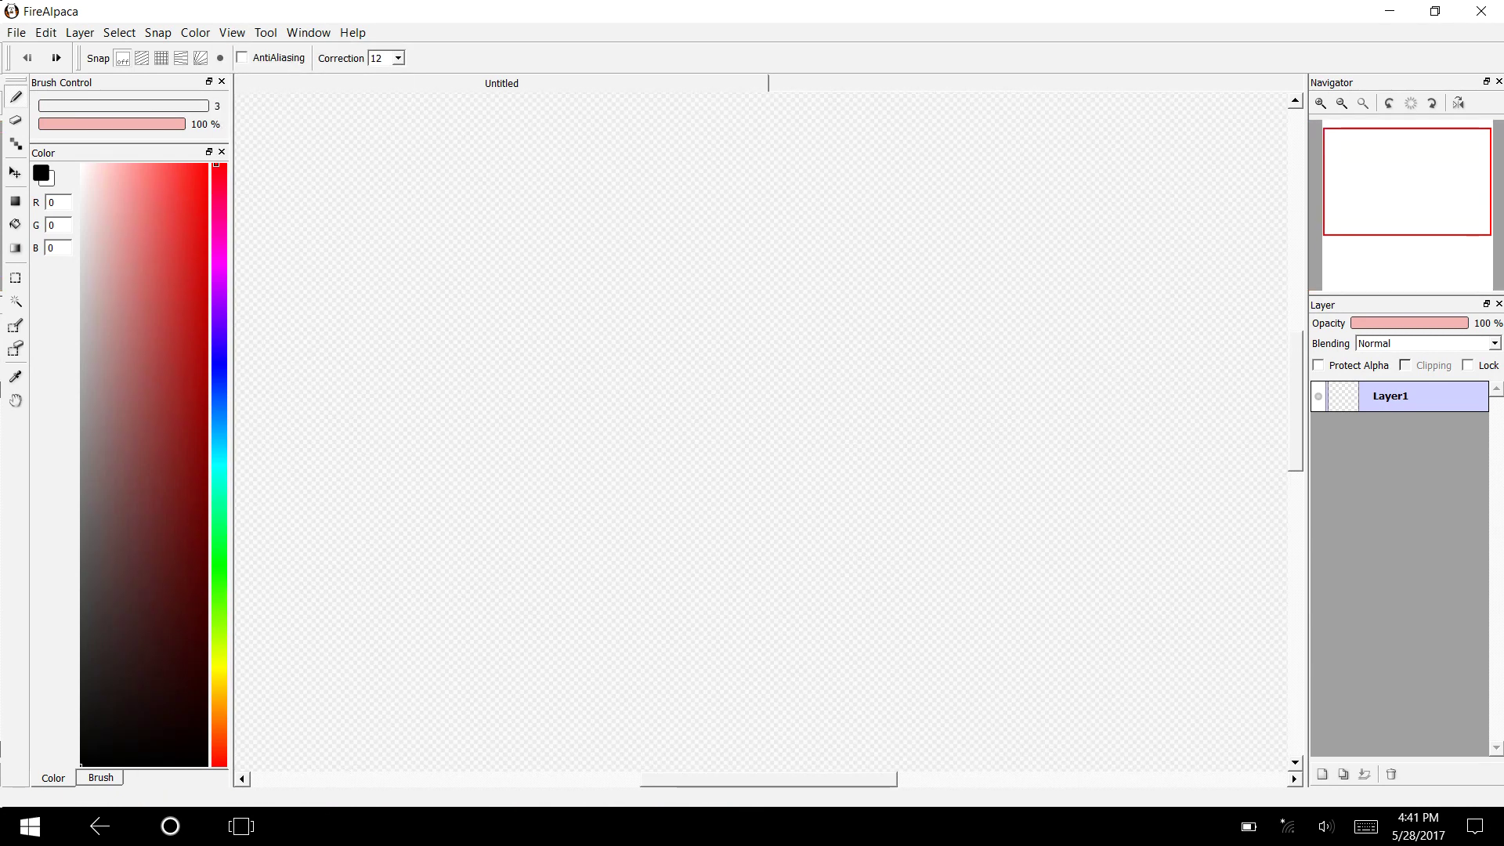
mouse_move(784, 188)
left_mouse_down()
mouse_move(576, 379)
mouse_move(1027, 430)
mouse_move(689, 210)
left_mouse_up()
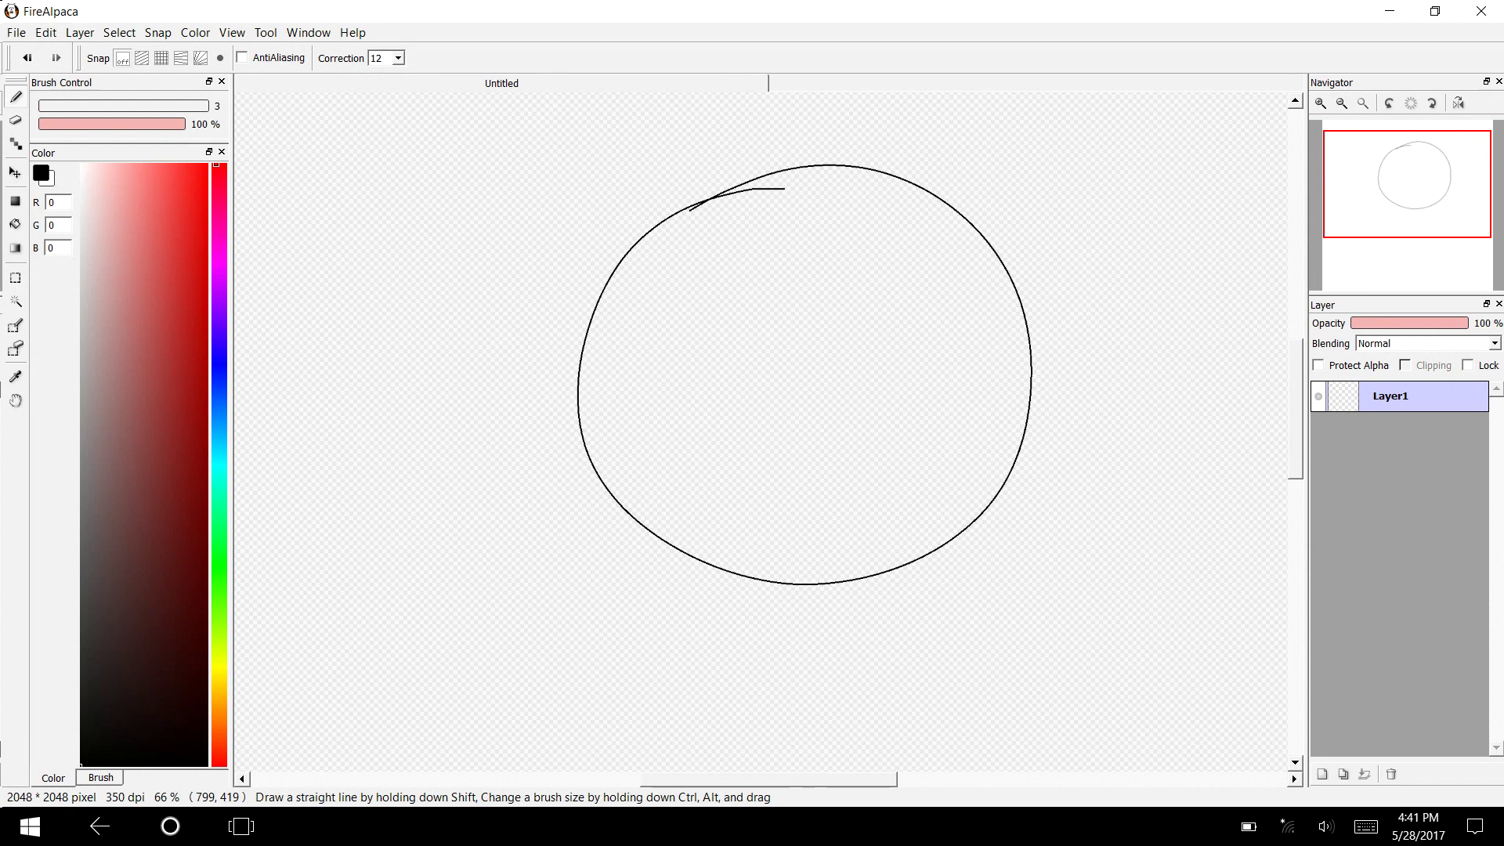
key("ctrl+z")
mouse_move(692, 224)
left_mouse_down()
mouse_move(585, 507)
mouse_move(809, 252)
mouse_move(689, 225)
left_mouse_up()
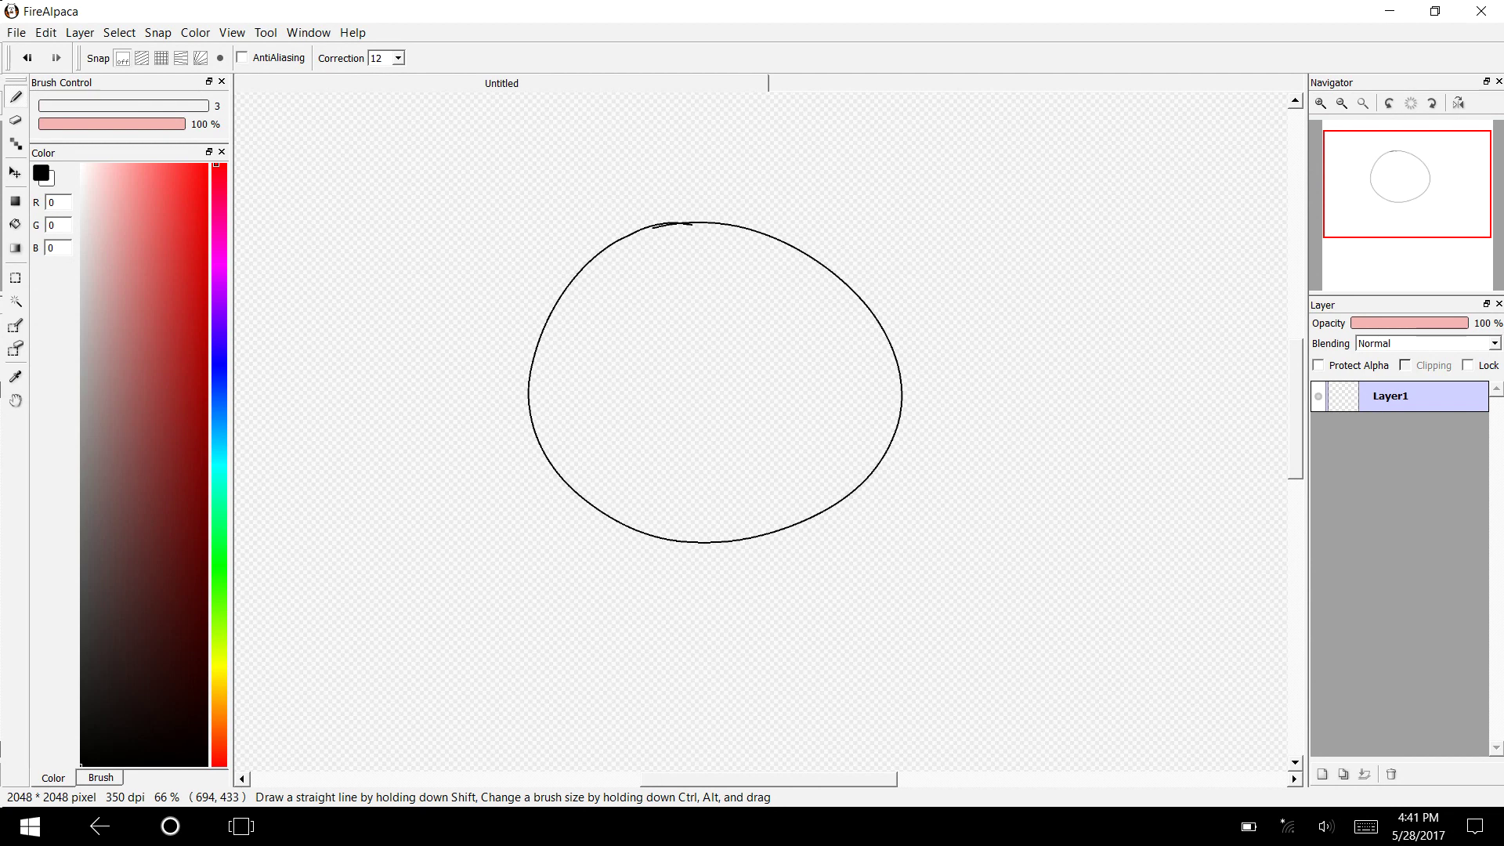
left_click(27, 57)
mouse_move(654, 203)
left_mouse_down()
mouse_move(645, 430)
mouse_move(657, 203)
mouse_move(608, 229)
left_mouse_up()
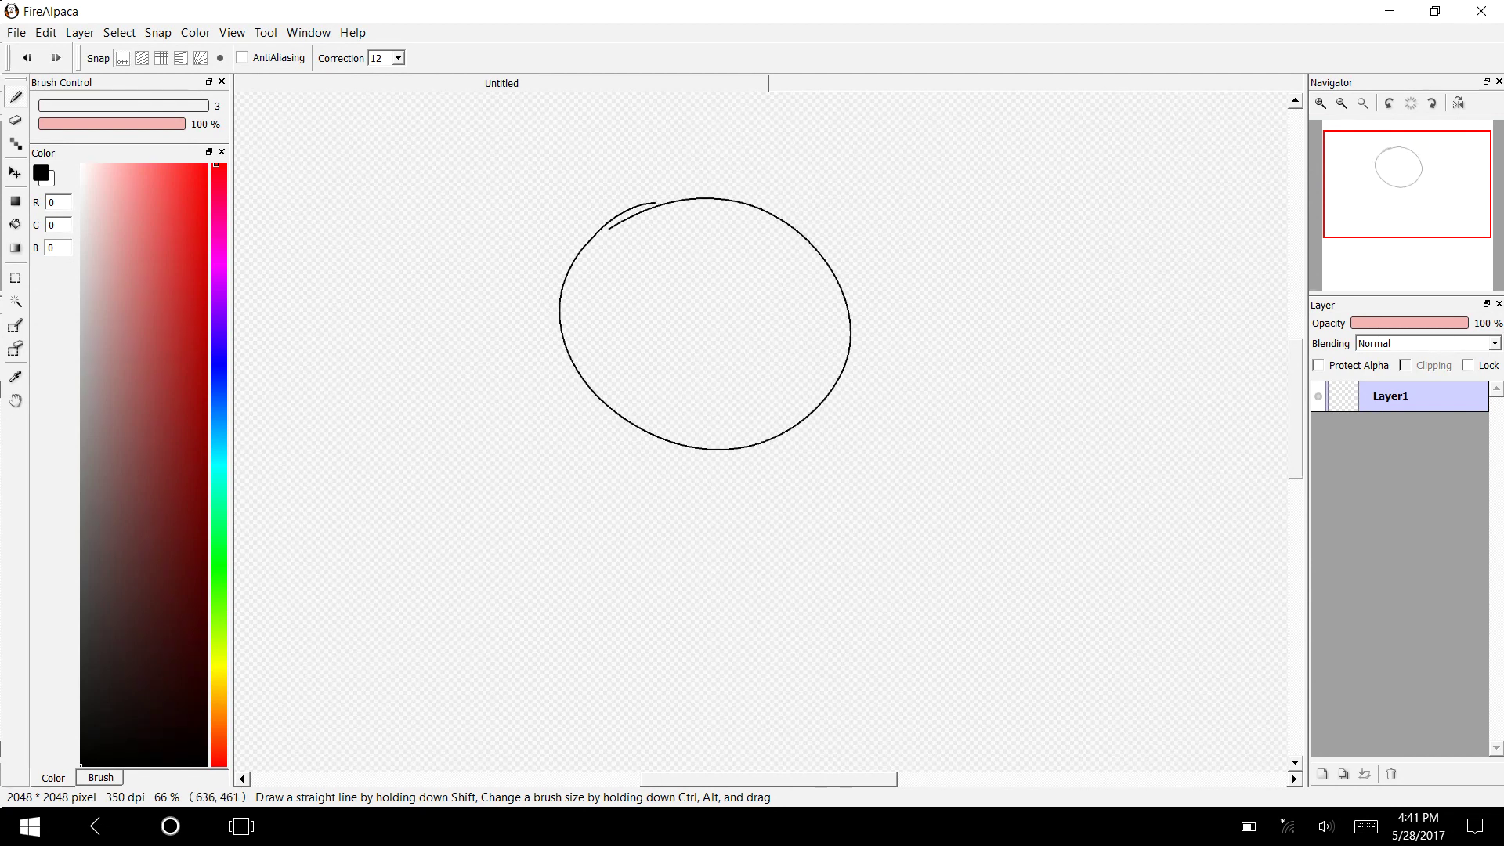
Check the YouTube music video in Chrome and return to FireAlpaca.
key("super+Tab")
left_click(754, 602)
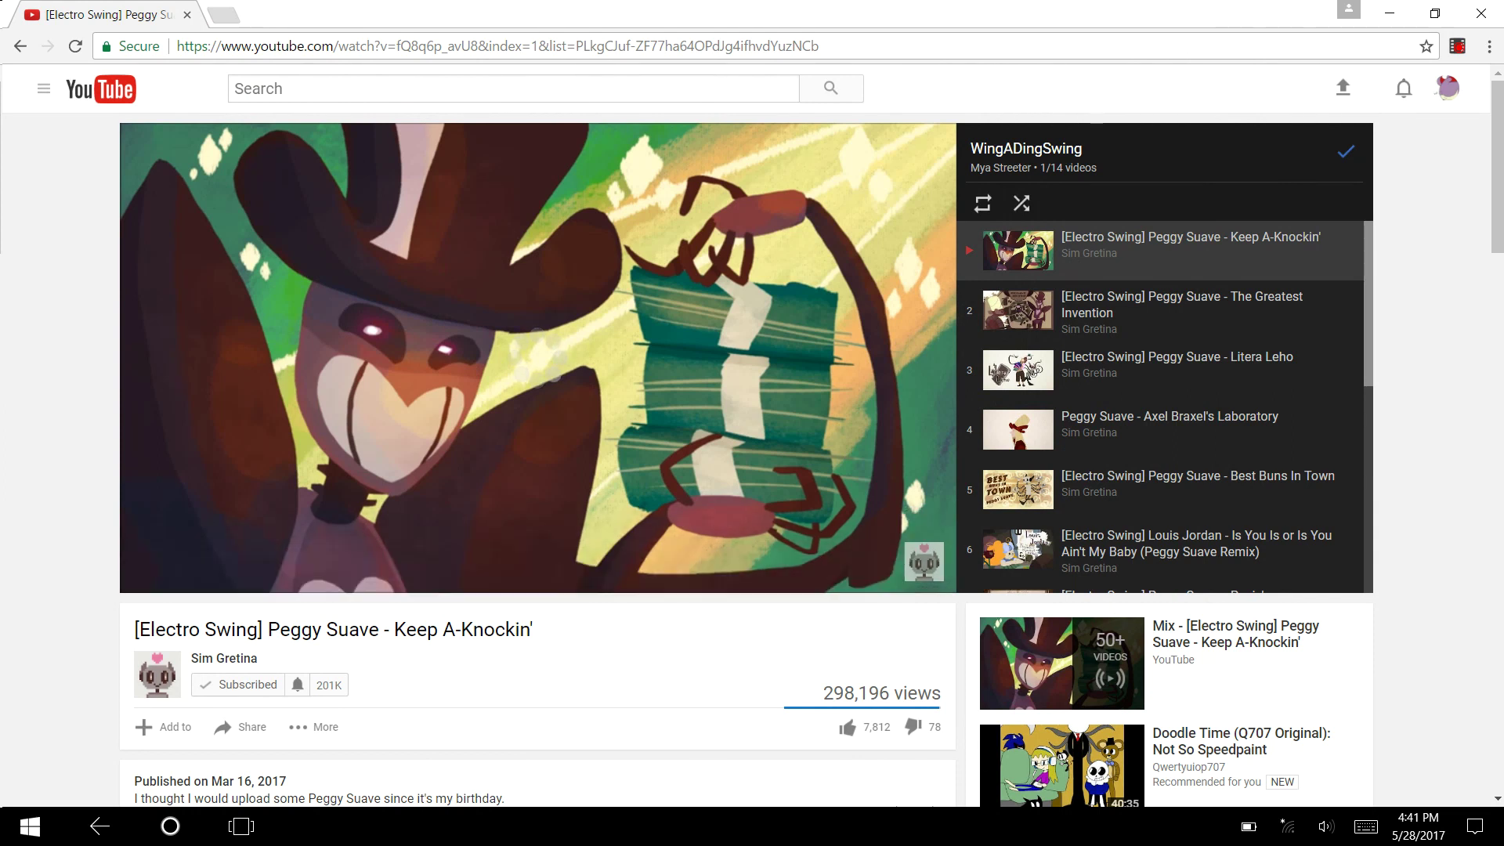
key("super+Tab")
left_click(1062, 233)
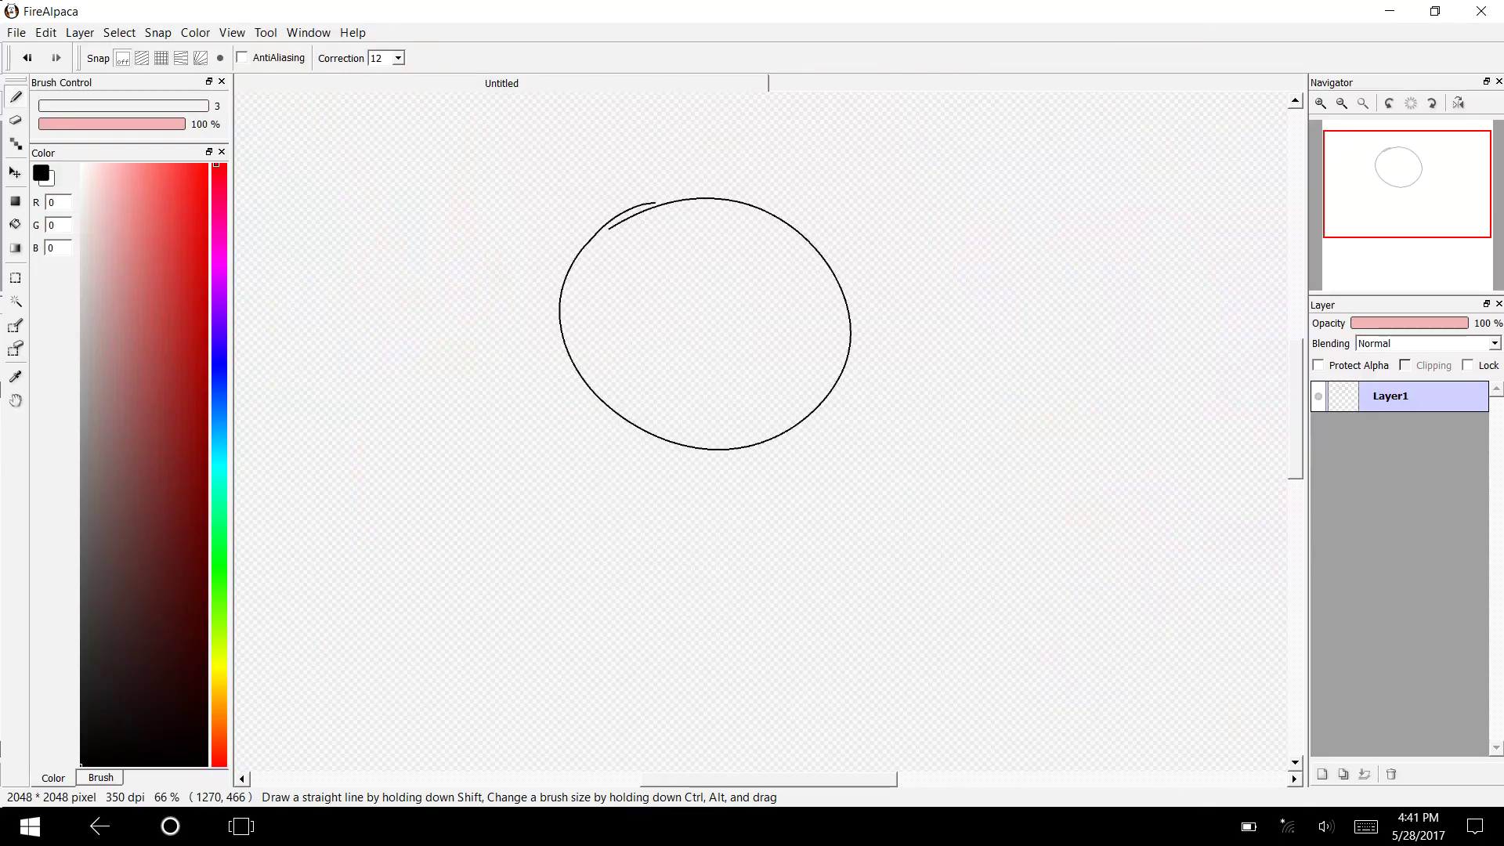
Handwrite the words "AH" and "Buffer" in the empty area beside the circle.
left_click_drag(304, 351, 404, 314)
left_click_drag(300, 270, 342, 227)
left_click_drag(355, 154, 432, 266)
left_click_drag(393, 133, 488, 264)
left_click_drag(397, 210, 450, 175)
mouse_move(265, 440)
left_mouse_down()
mouse_move(275, 571)
mouse_move(301, 535)
mouse_move(279, 450)
mouse_move(251, 471)
left_mouse_up()
left_click_drag(327, 499, 376, 556)
mouse_move(395, 424)
left_mouse_down()
mouse_move(404, 496)
mouse_move(436, 541)
left_mouse_up()
left_click_drag(409, 505, 432, 484)
left_click_drag(460, 536, 441, 415)
mouse_move(423, 498)
left_mouse_down()
mouse_move(470, 467)
mouse_move(501, 521)
mouse_move(540, 506)
left_mouse_up()
left_click_drag(554, 417, 560, 518)
mouse_move(513, 441)
left_mouse_down()
mouse_move(560, 517)
mouse_move(554, 505)
left_mouse_up()
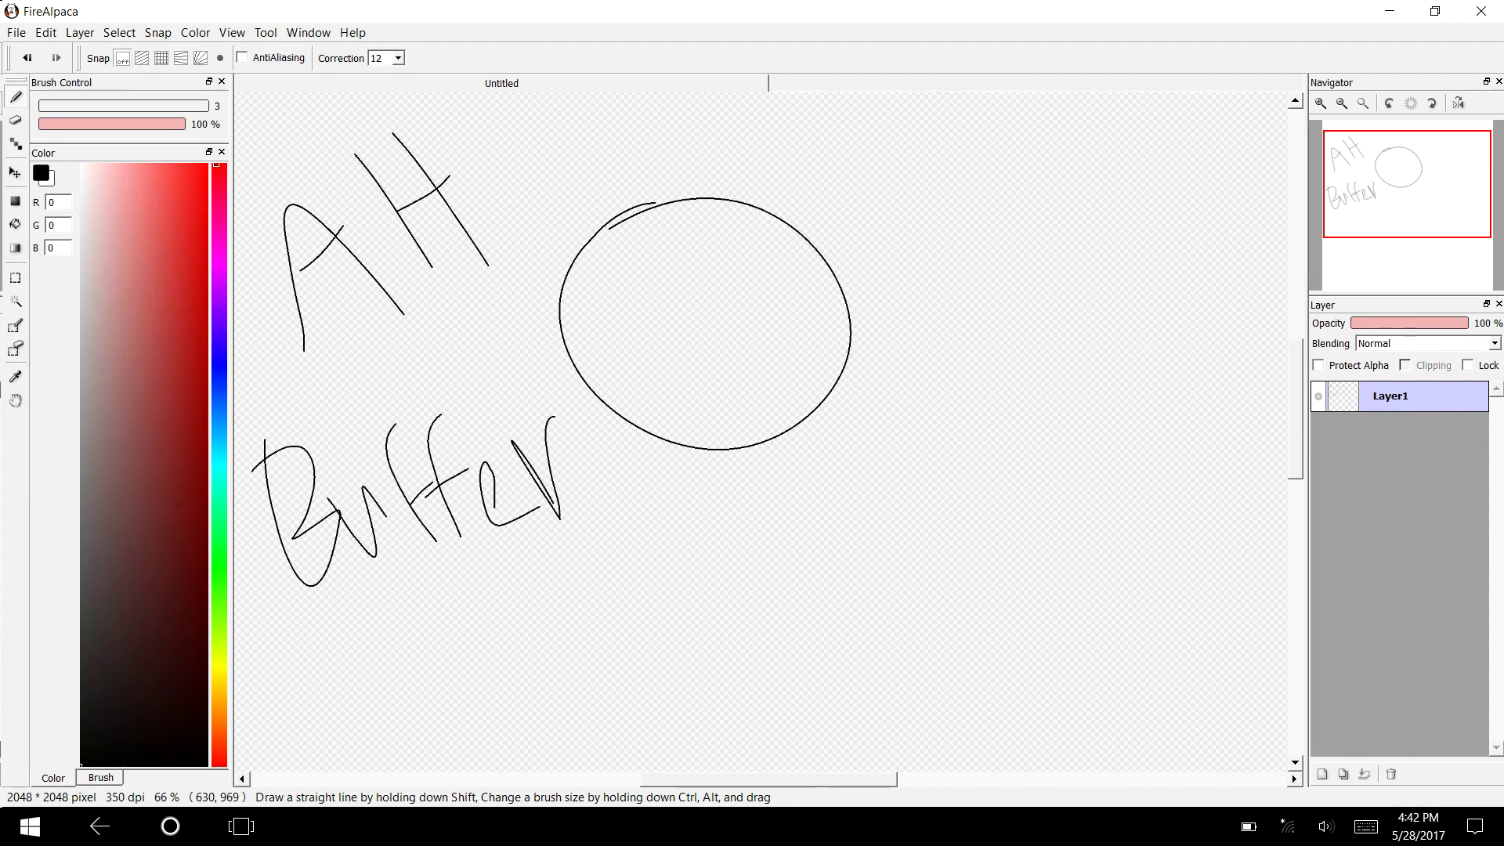
Undo all the handwritten strokes, keeping only the circle on the canvas.
key("ctrl+z")
key("ctrl+z")
key("ctrl+z")
key("ctrl+z")
key("ctrl+z")
key("ctrl+z")
key("ctrl+z")
key("ctrl+z")
key("ctrl+z")
key("ctrl+z")
key("ctrl+z")
key("ctrl+z")
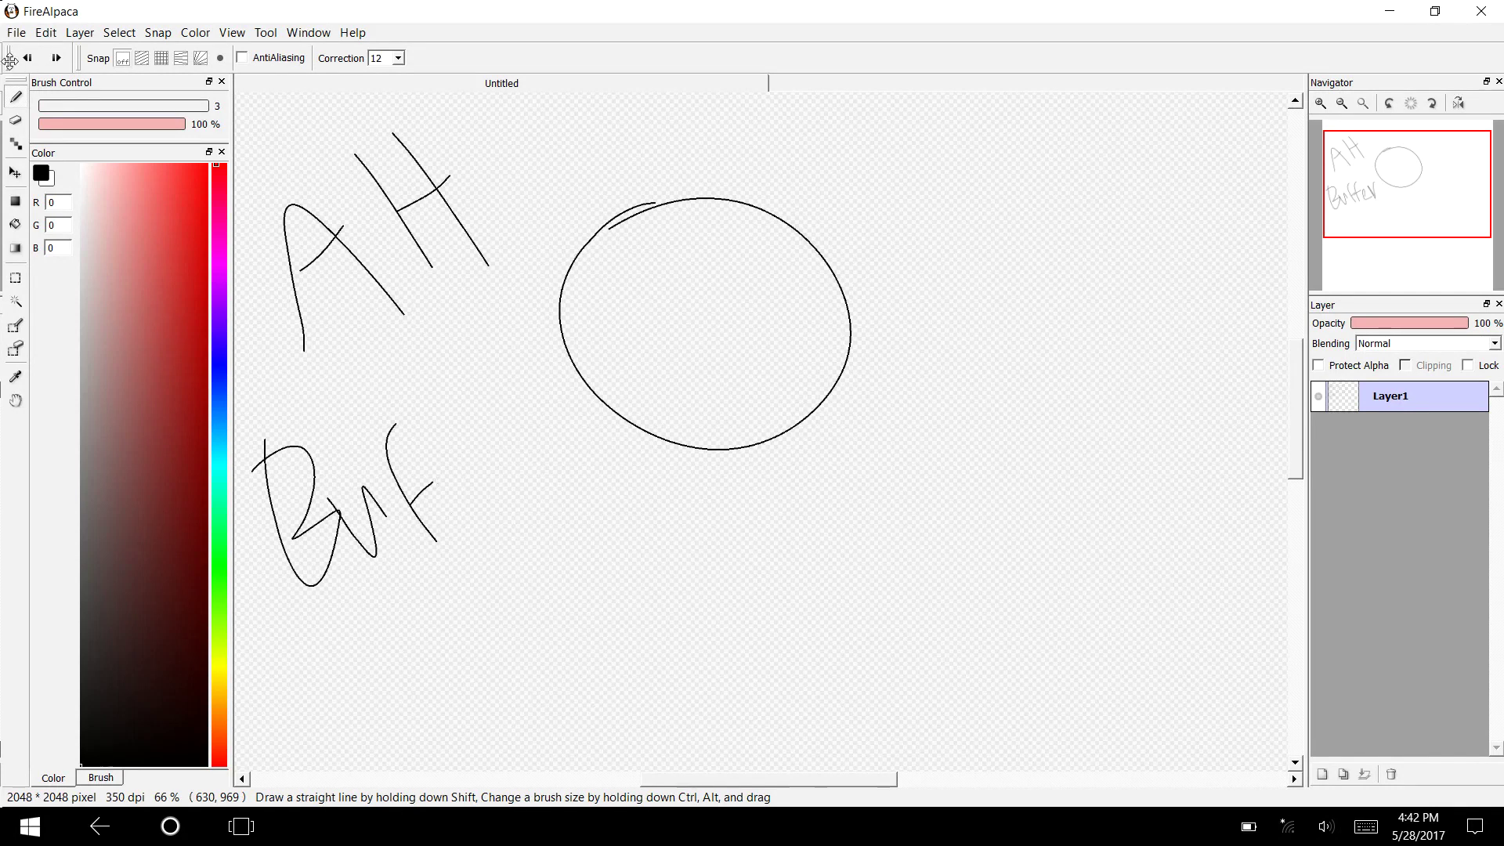
key("ctrl+z")
key("ctrl+z")
key("ctrl+z")
key("ctrl+z")
key("ctrl+z")
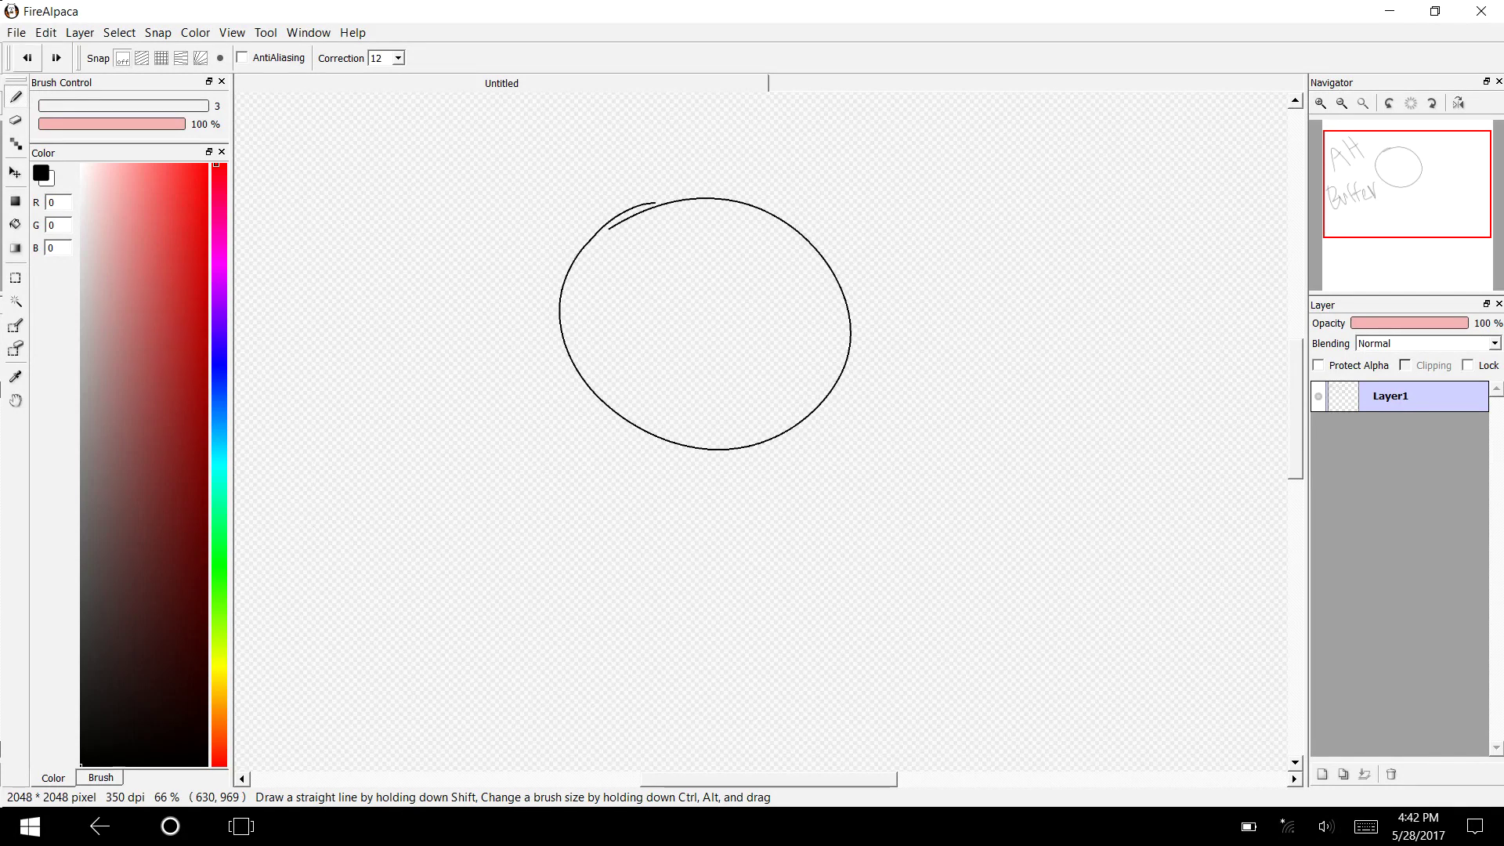
Switch to Chrome, pause the YouTube music video and seek slightly back to get it playing, and return to FireAlpaca.
key("super+Tab")
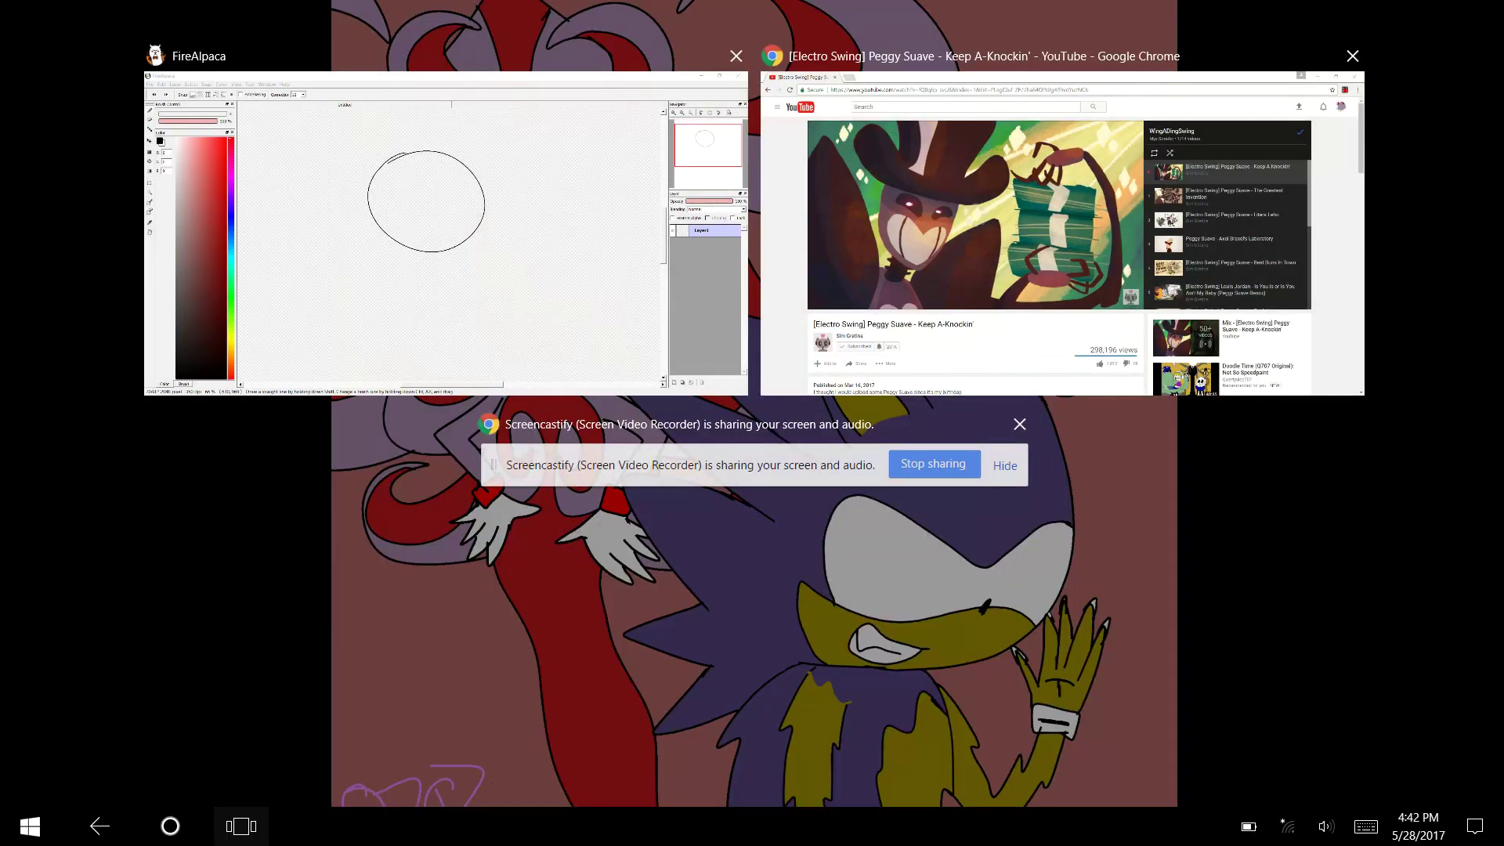
key("super+Tab")
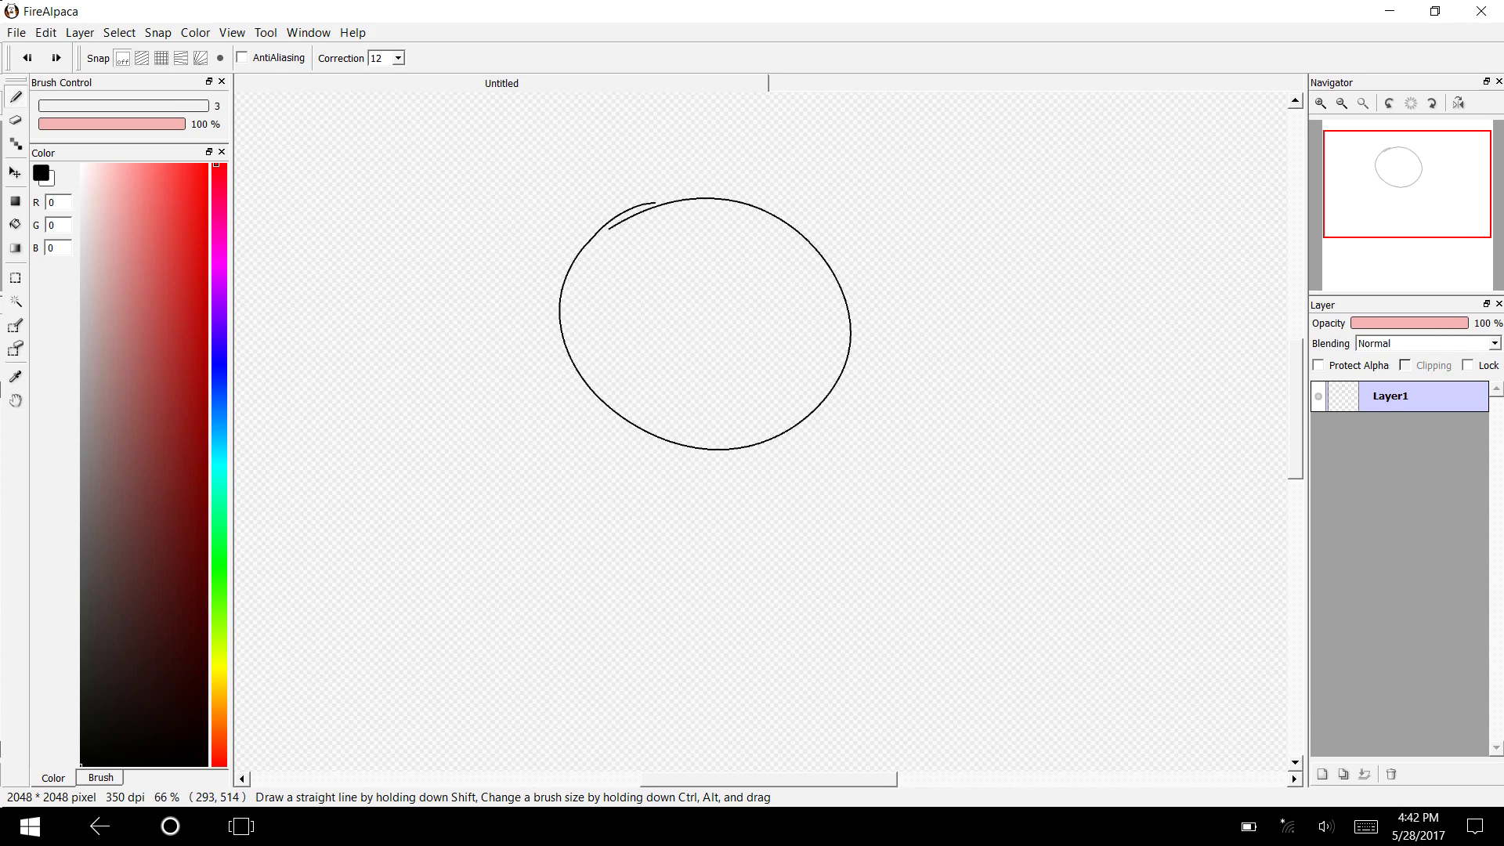
key("alt+Tab")
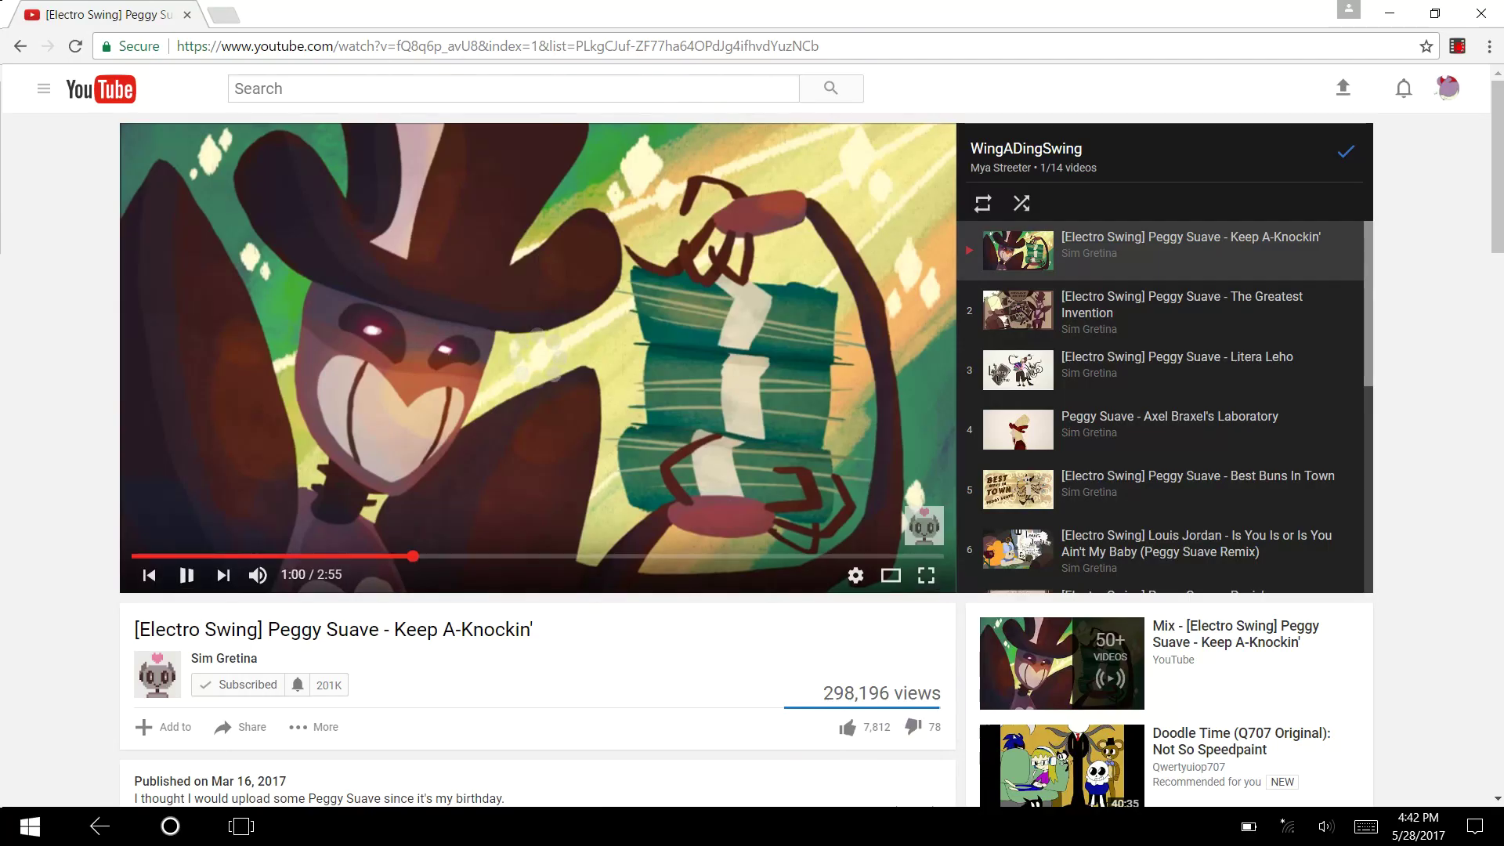
key("space")
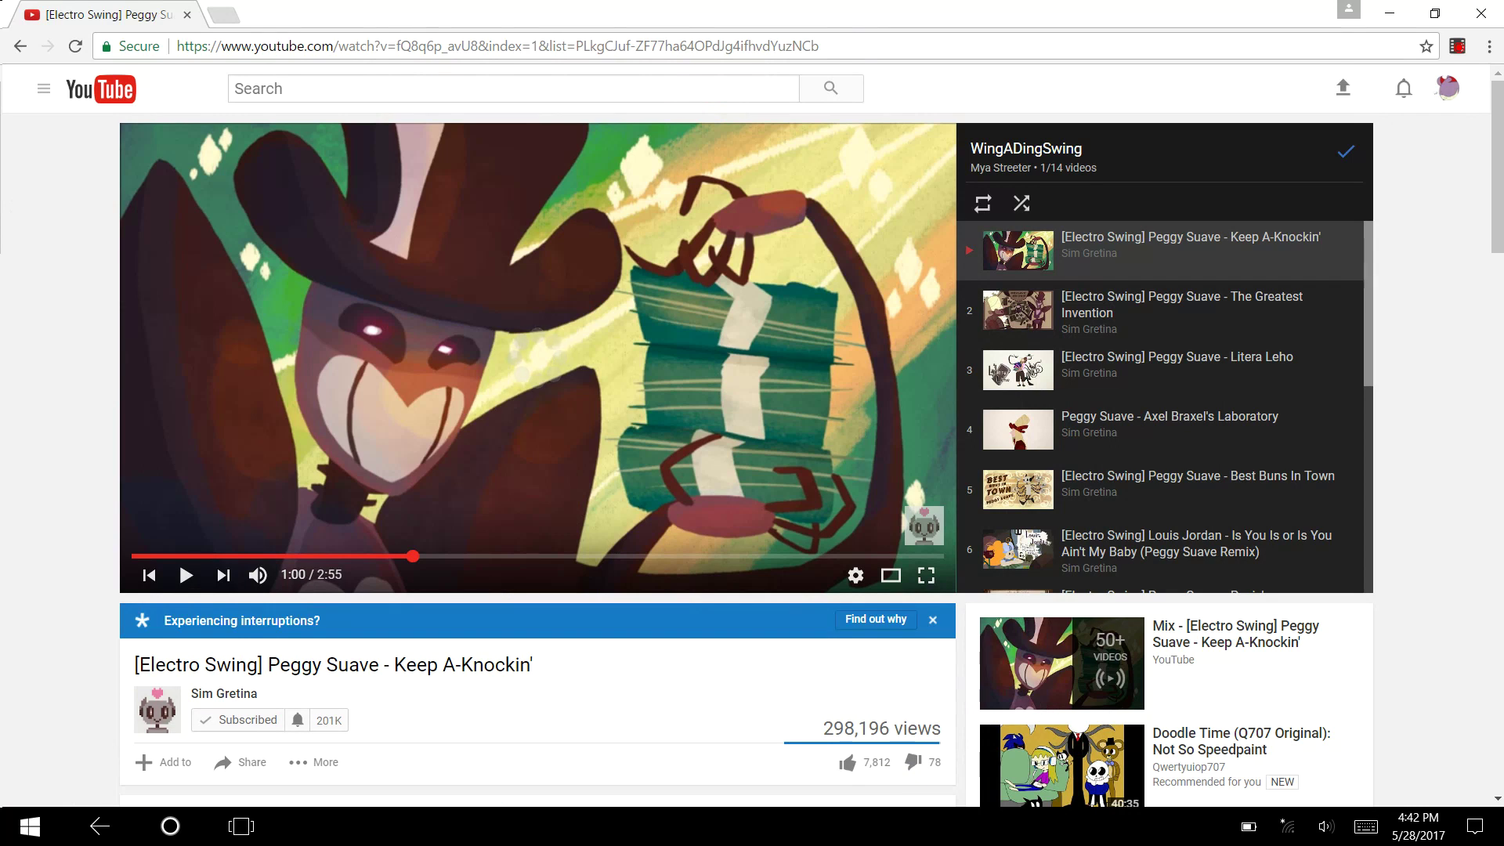
left_click(397, 556)
key("alt+Tab")
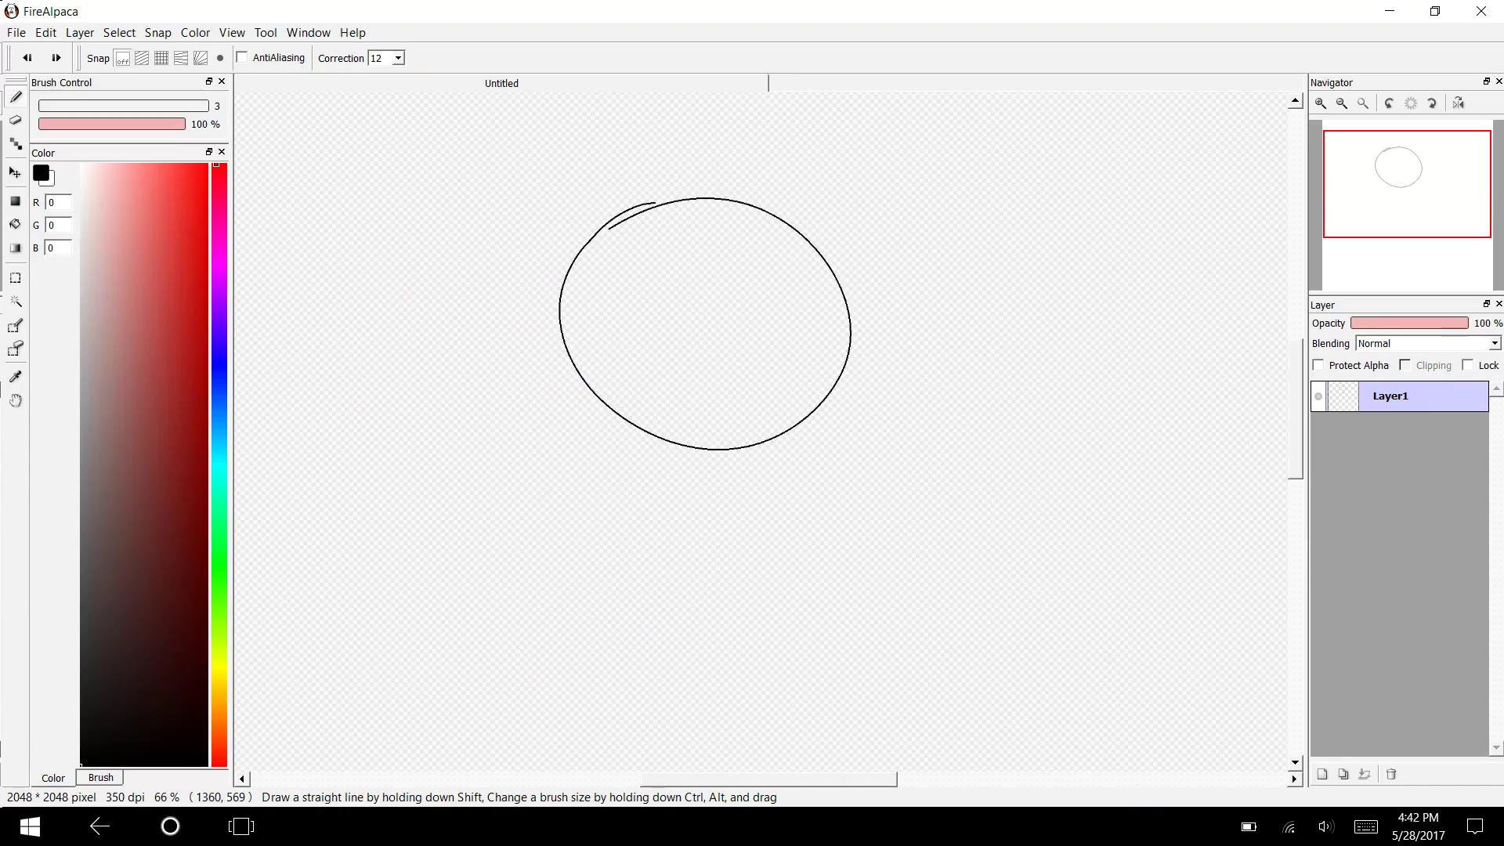
key("super+Tab")
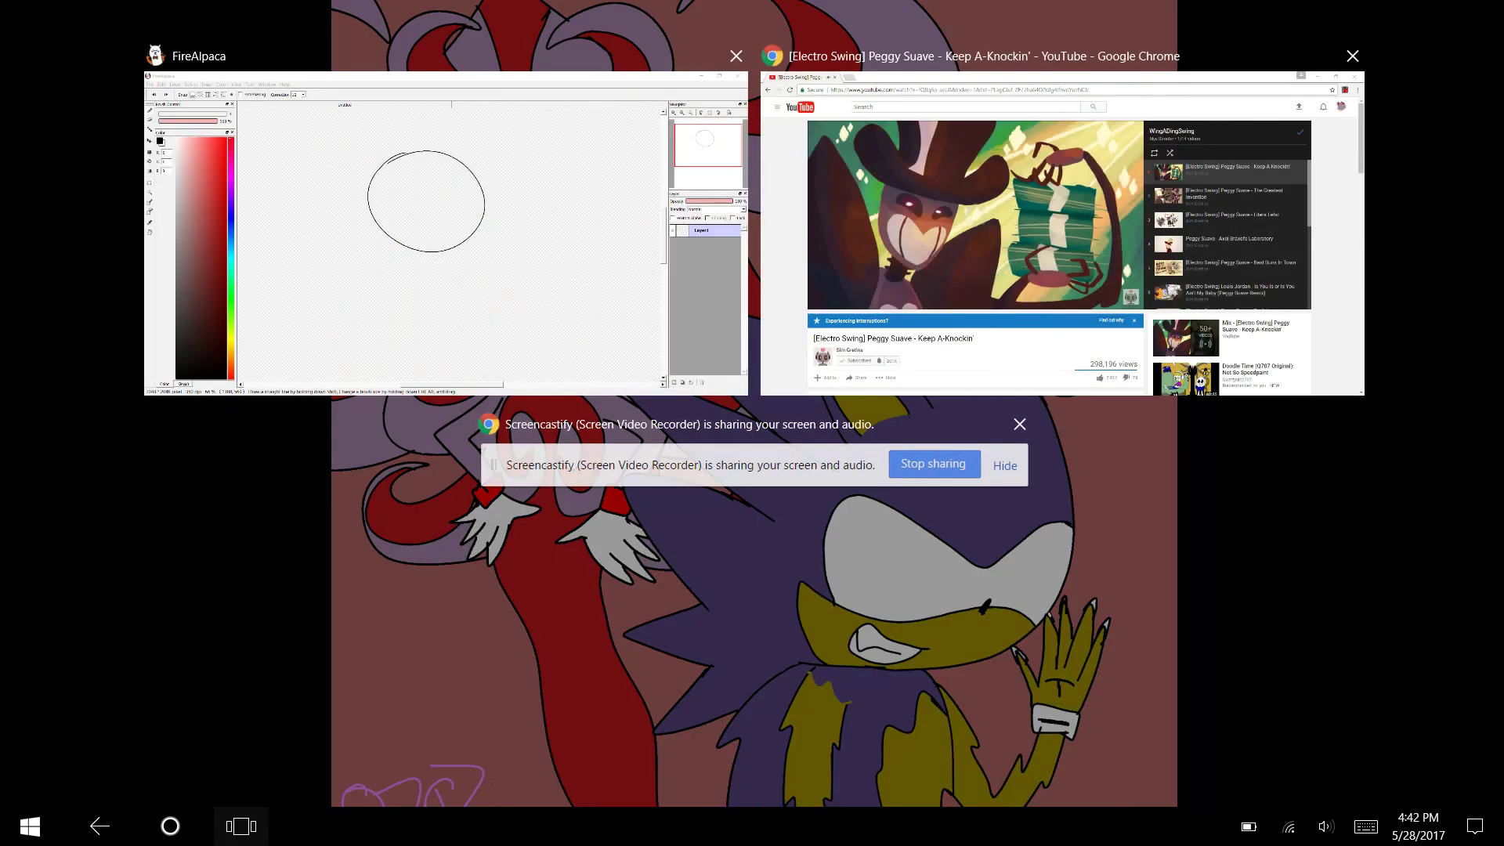
left_click(1062, 235)
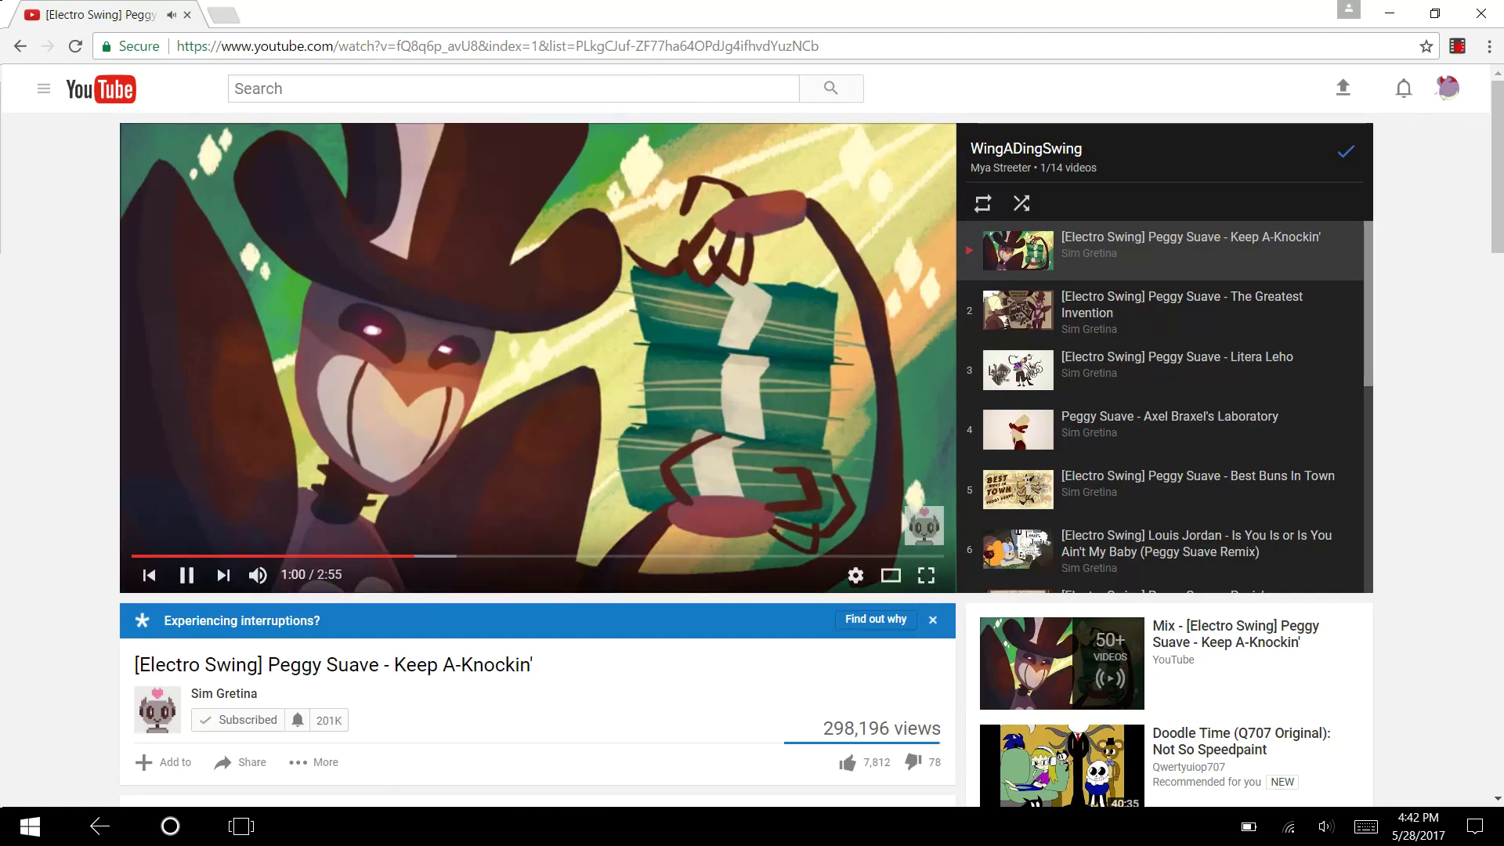
key("alt+Tab")
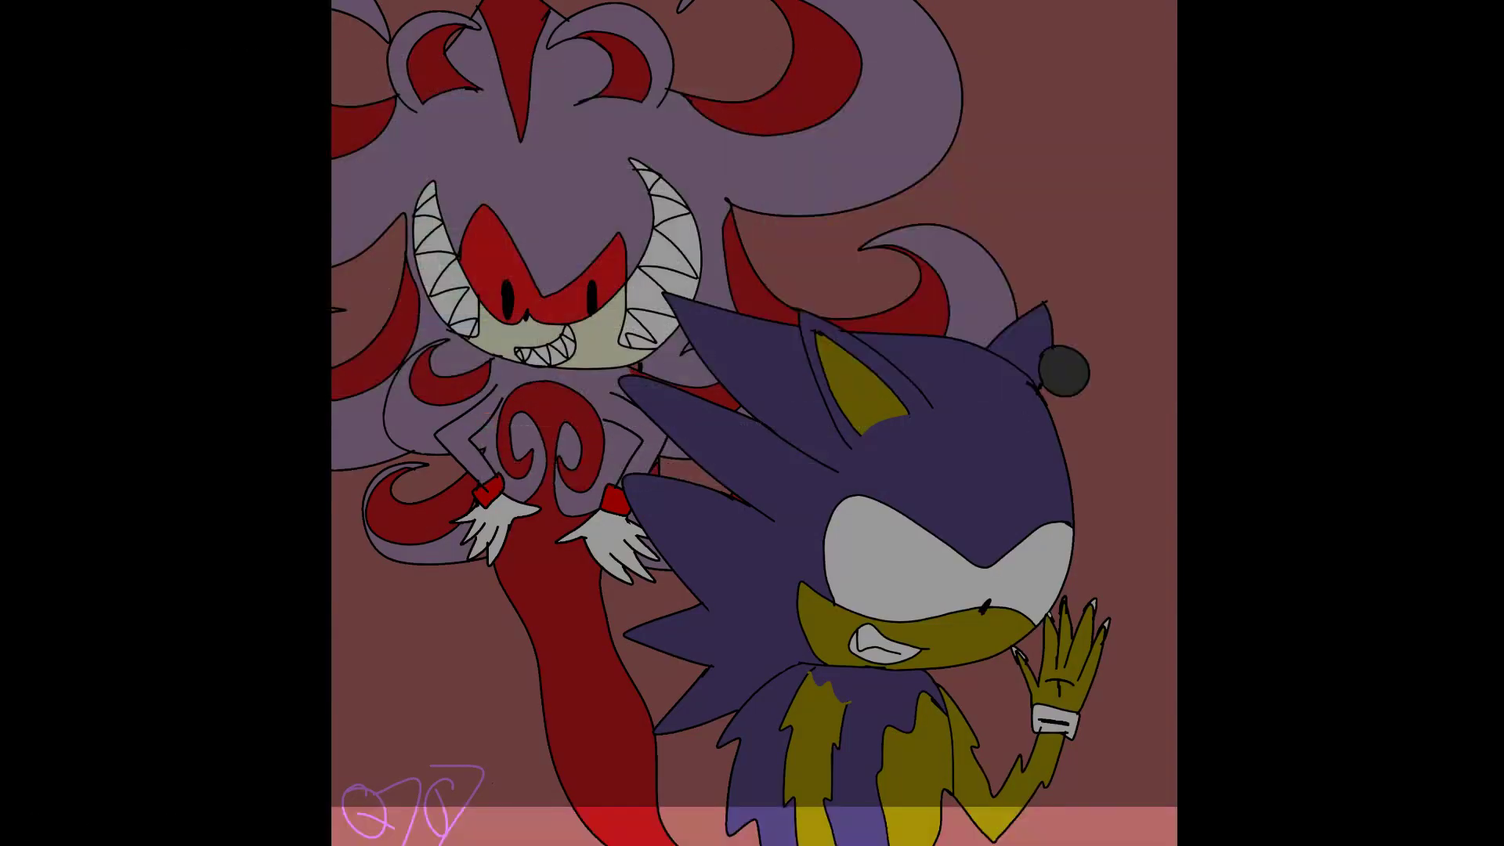
mouse_move(430, 660)
left_mouse_down()
mouse_move(394, 569)
mouse_move(553, 668)
left_mouse_up()
left_click_drag(489, 574, 414, 585)
mouse_move(578, 639)
left_mouse_down()
mouse_move(489, 508)
mouse_move(720, 632)
left_mouse_up()
mouse_move(769, 493)
left_mouse_down()
mouse_move(696, 519)
mouse_move(763, 575)
left_mouse_up()
left_click_drag(822, 474, 859, 641)
left_click_drag(871, 460, 930, 638)
mouse_move(883, 556)
left_mouse_down()
mouse_move(931, 541)
mouse_move(909, 552)
left_mouse_up()
key("ctrl+z")
key("ctrl+z")
key("ctrl+z")
key("ctrl+z")
key("ctrl+z")
key("ctrl+z")
key("ctrl+z")
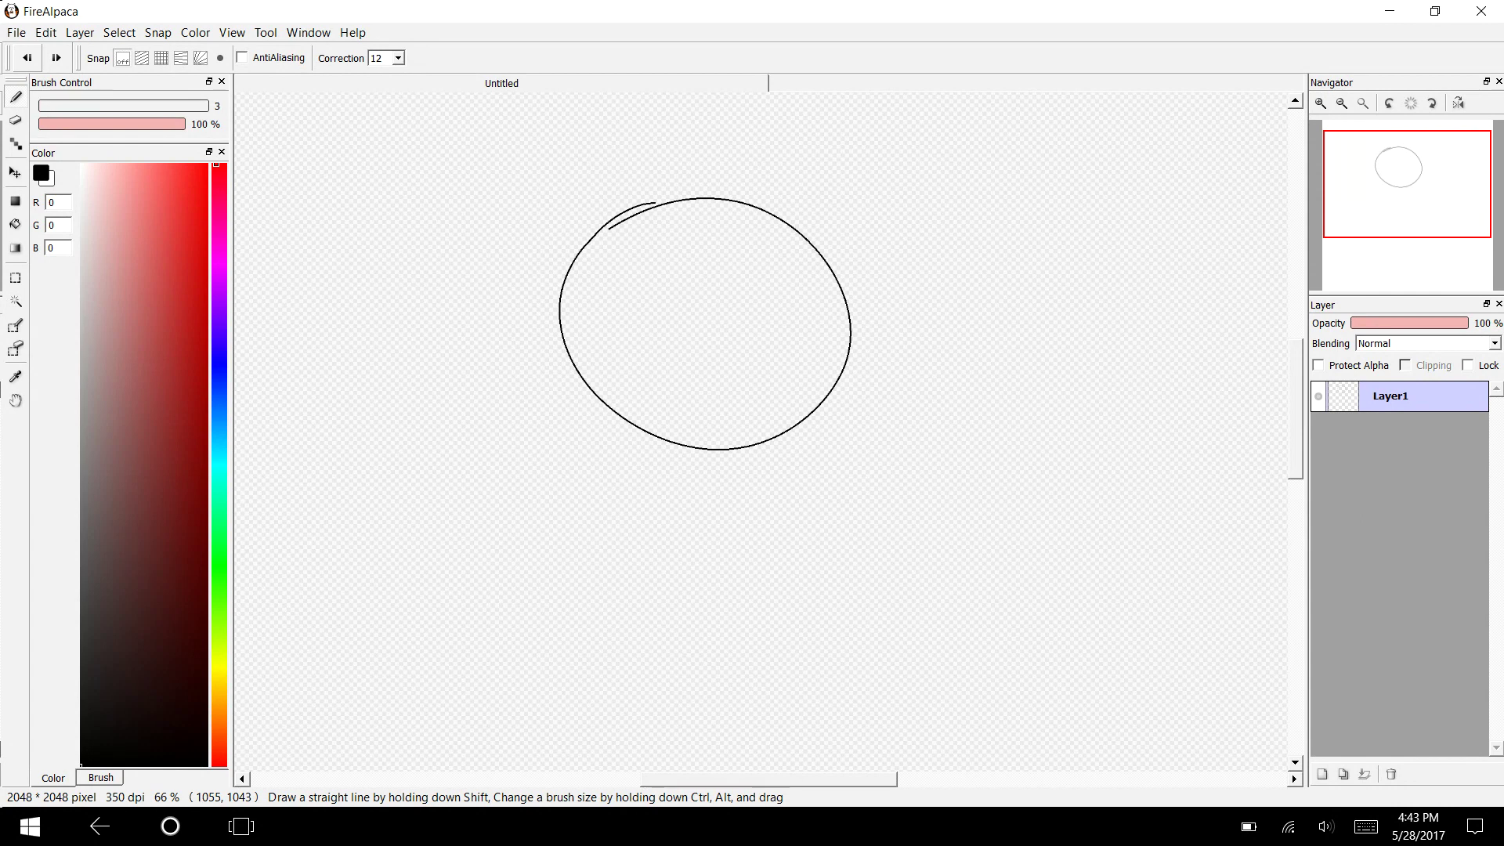
Draw a tilted oval overlapping the top of the circle, with a curve running from it down to the circle's right edge.
left_click(232, 32)
left_click(239, 52)
left_click(232, 32)
left_click(238, 51)
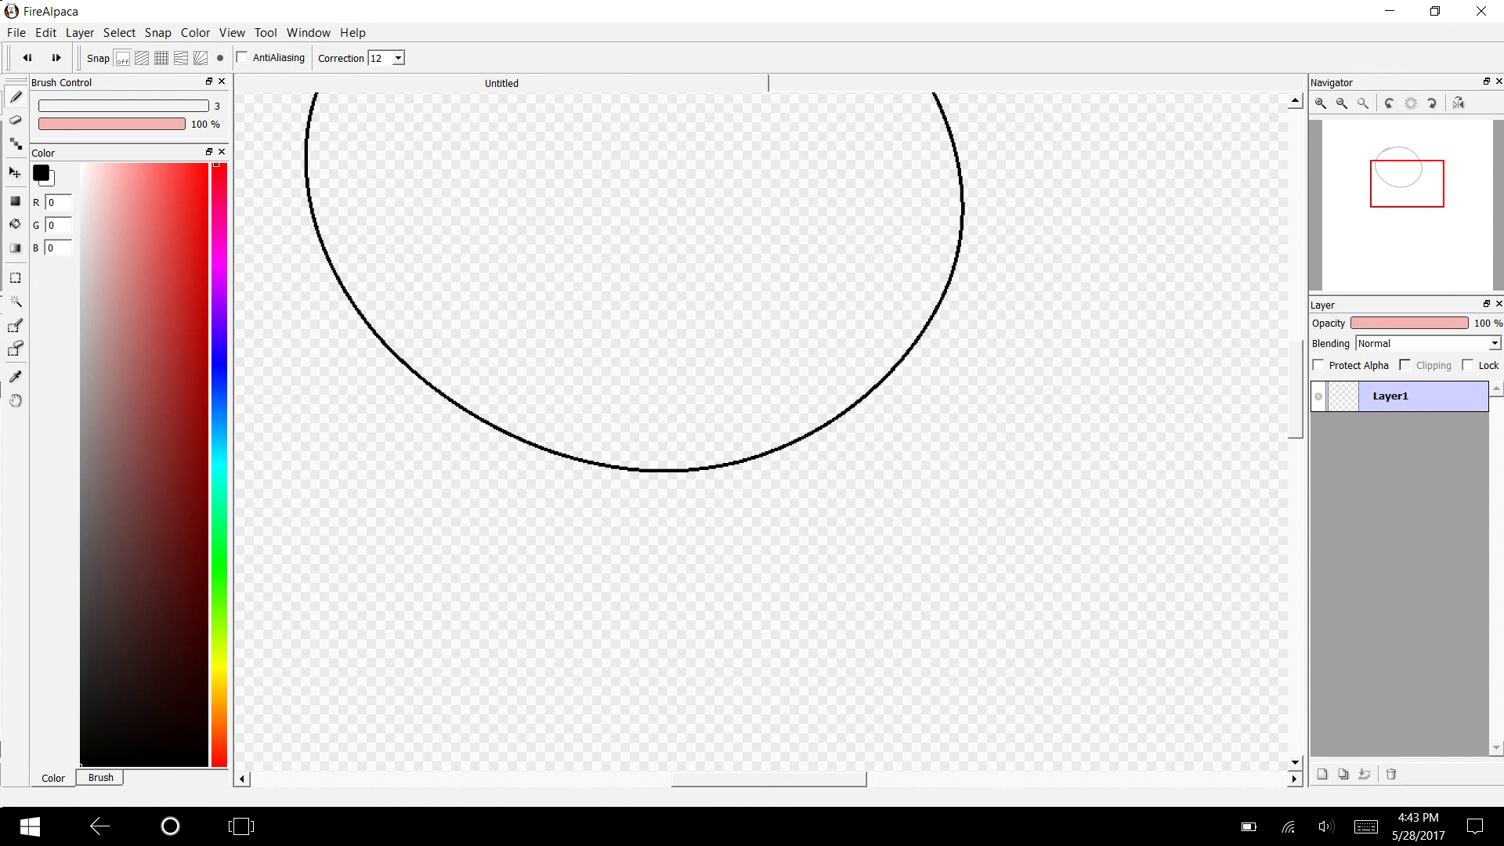
left_click_drag(765, 770, 795, 758)
key("ctrl+z")
mouse_move(753, 779)
left_mouse_down()
mouse_move(719, 779)
mouse_move(736, 779)
left_mouse_up()
left_click_drag(1295, 416, 1295, 376)
scroll(762, 431, "down", 3)
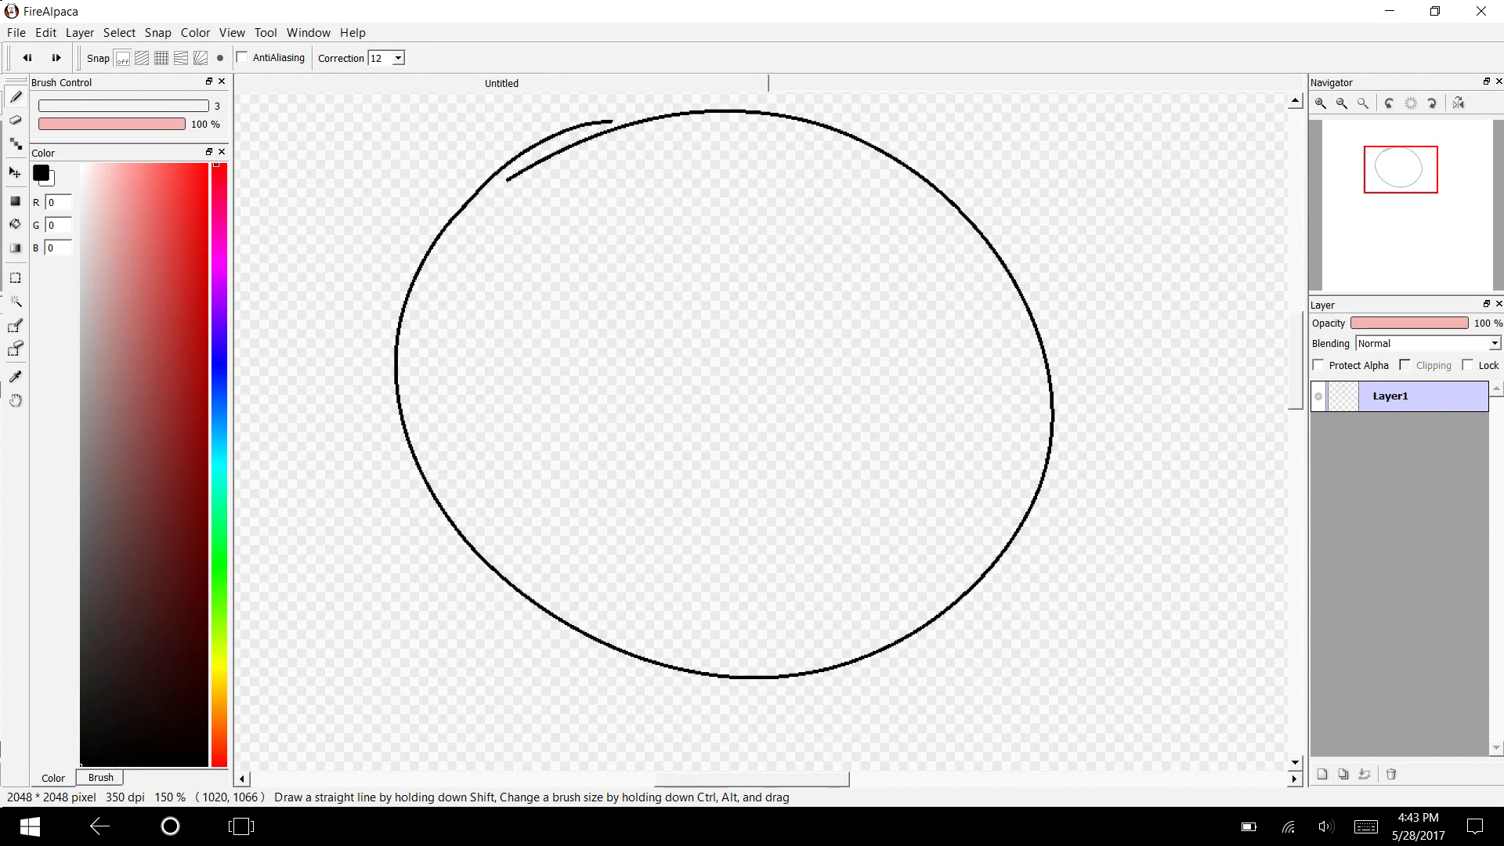
scroll(761, 431, "up", 4)
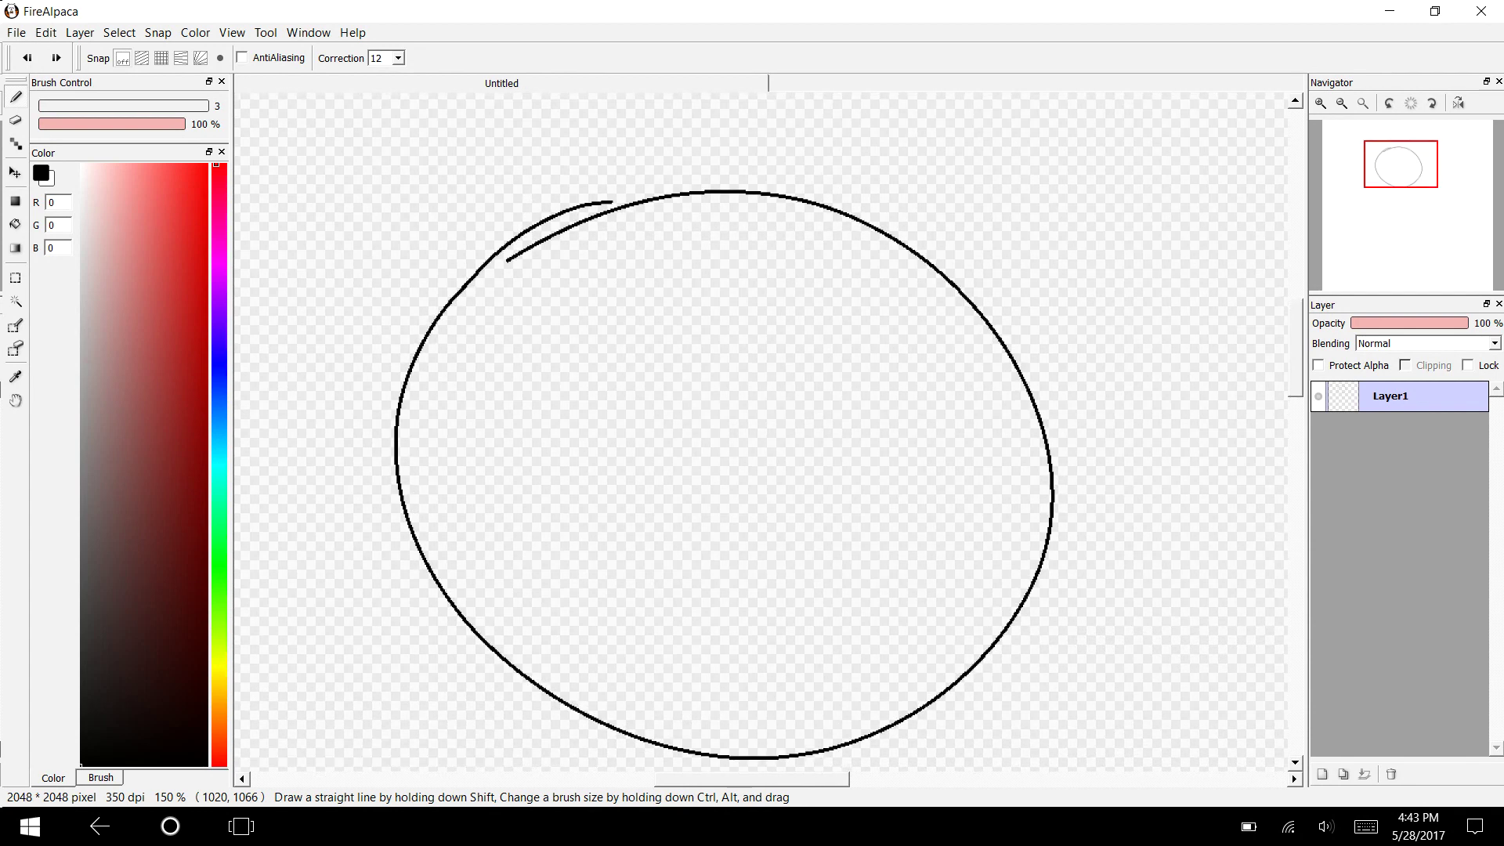
mouse_move(854, 124)
left_mouse_down()
mouse_move(893, 141)
mouse_move(965, 316)
mouse_move(735, 426)
mouse_move(412, 289)
mouse_move(418, 123)
mouse_move(649, 71)
mouse_move(913, 205)
mouse_move(1032, 399)
left_mouse_up()
Draw a curved band with pointed ends below the oval and a larger rounded outline surrounding it.
left_click_drag(384, 228, 410, 481)
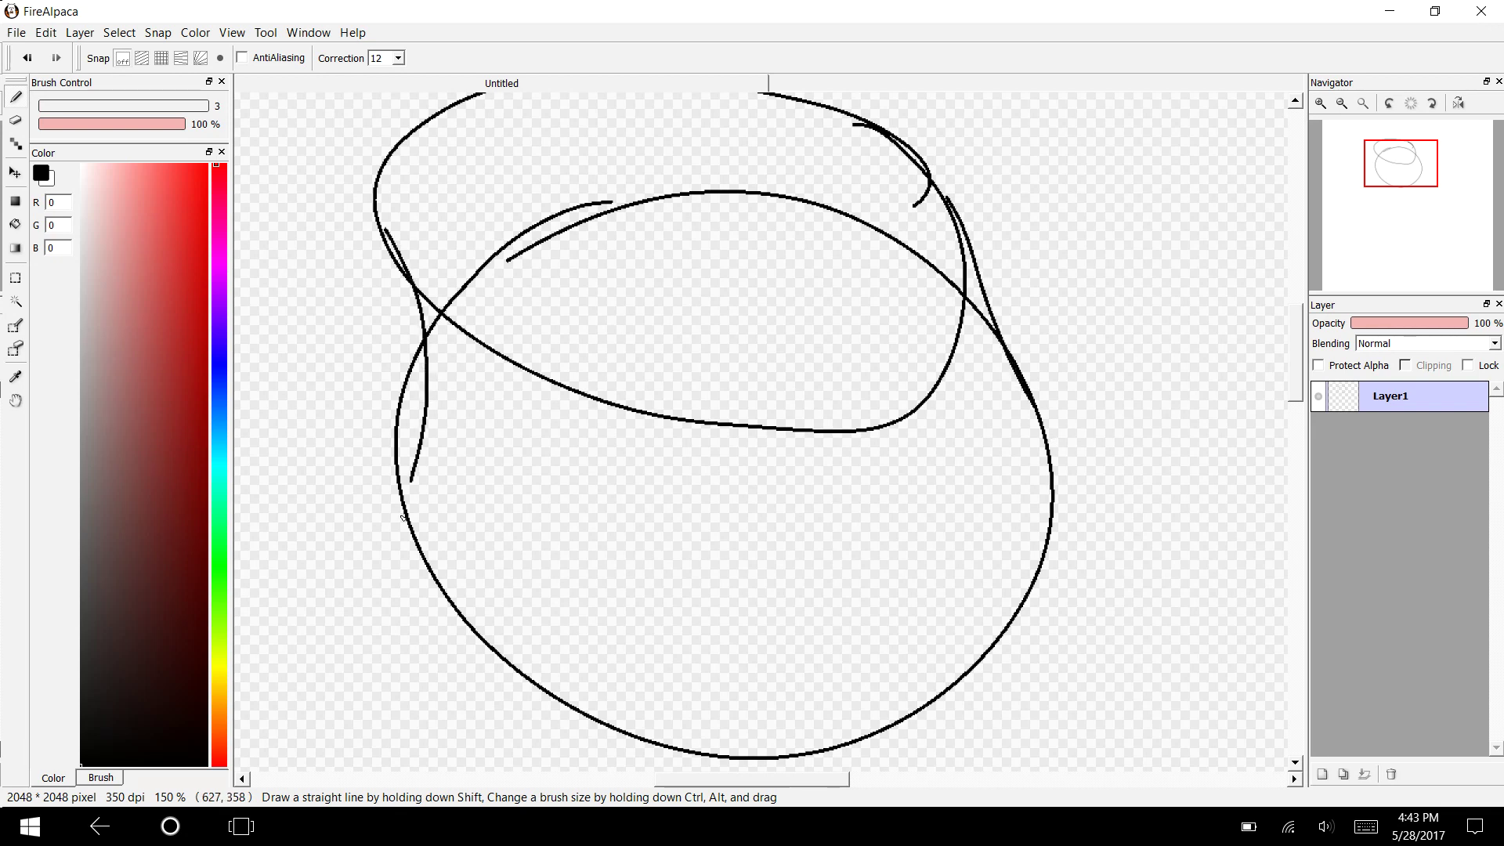
key("ctrl+z")
mouse_move(397, 270)
left_mouse_down()
mouse_move(406, 303)
mouse_move(354, 485)
mouse_move(548, 504)
mouse_move(961, 439)
mouse_move(1030, 409)
left_mouse_up()
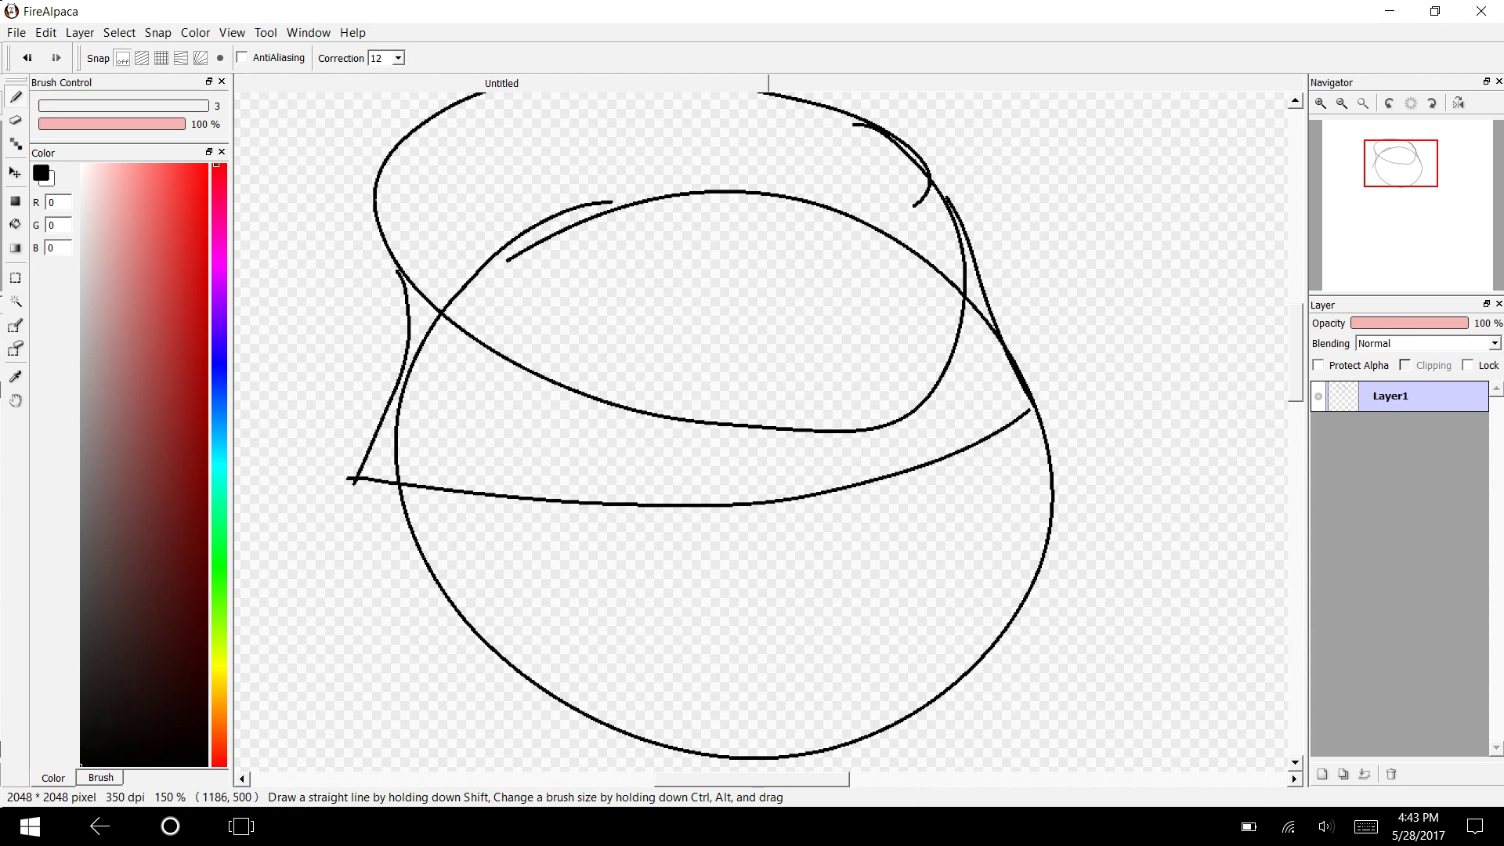
key("ctrl+z")
mouse_move(355, 483)
left_mouse_down()
mouse_move(639, 592)
mouse_move(1045, 495)
mouse_move(1073, 440)
mouse_move(1001, 347)
left_mouse_up()
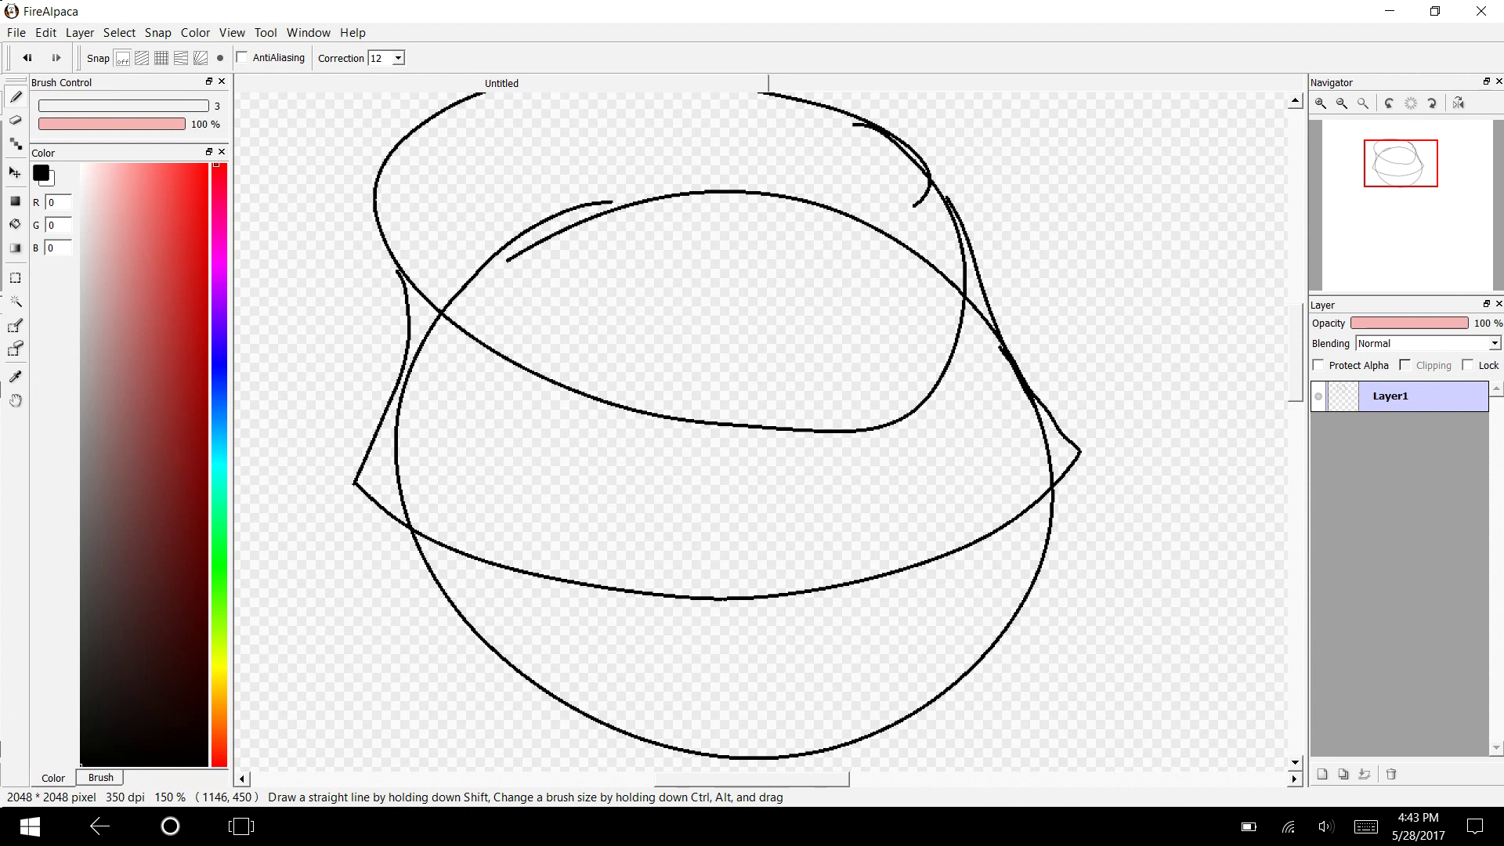
mouse_move(980, 260)
left_mouse_down()
mouse_move(1172, 448)
mouse_move(1105, 633)
mouse_move(923, 706)
mouse_move(756, 732)
mouse_move(517, 719)
mouse_move(332, 624)
mouse_move(305, 514)
mouse_move(331, 390)
mouse_move(405, 288)
left_mouse_up()
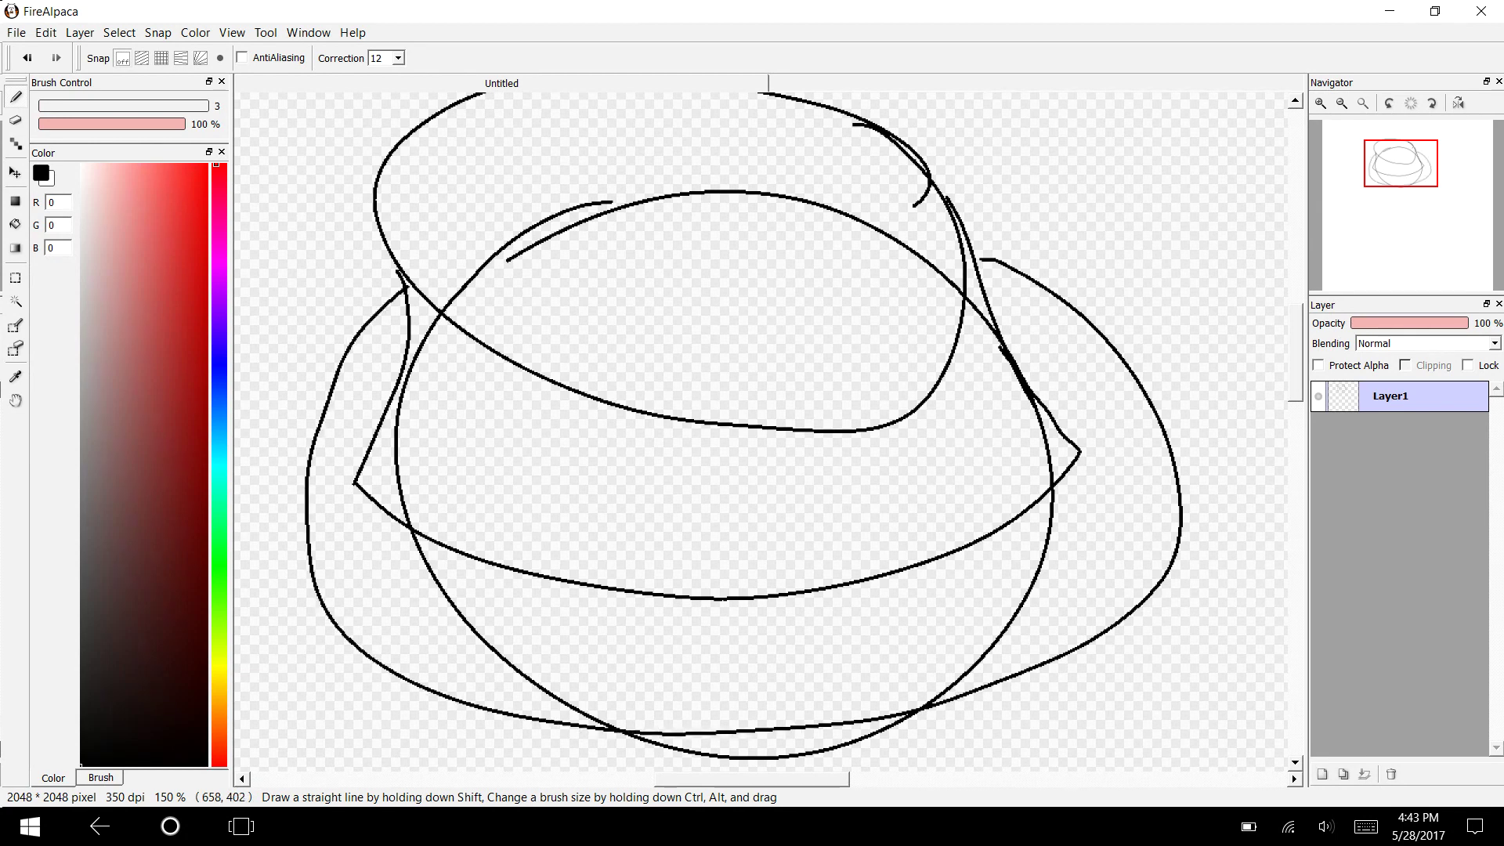
Erase the circle's top arc where it runs inside the tilted oval.
key("e")
mouse_move(612, 203)
left_mouse_down()
mouse_move(509, 257)
mouse_move(530, 228)
mouse_move(467, 305)
mouse_move(433, 262)
mouse_move(455, 314)
mouse_move(491, 305)
left_mouse_up()
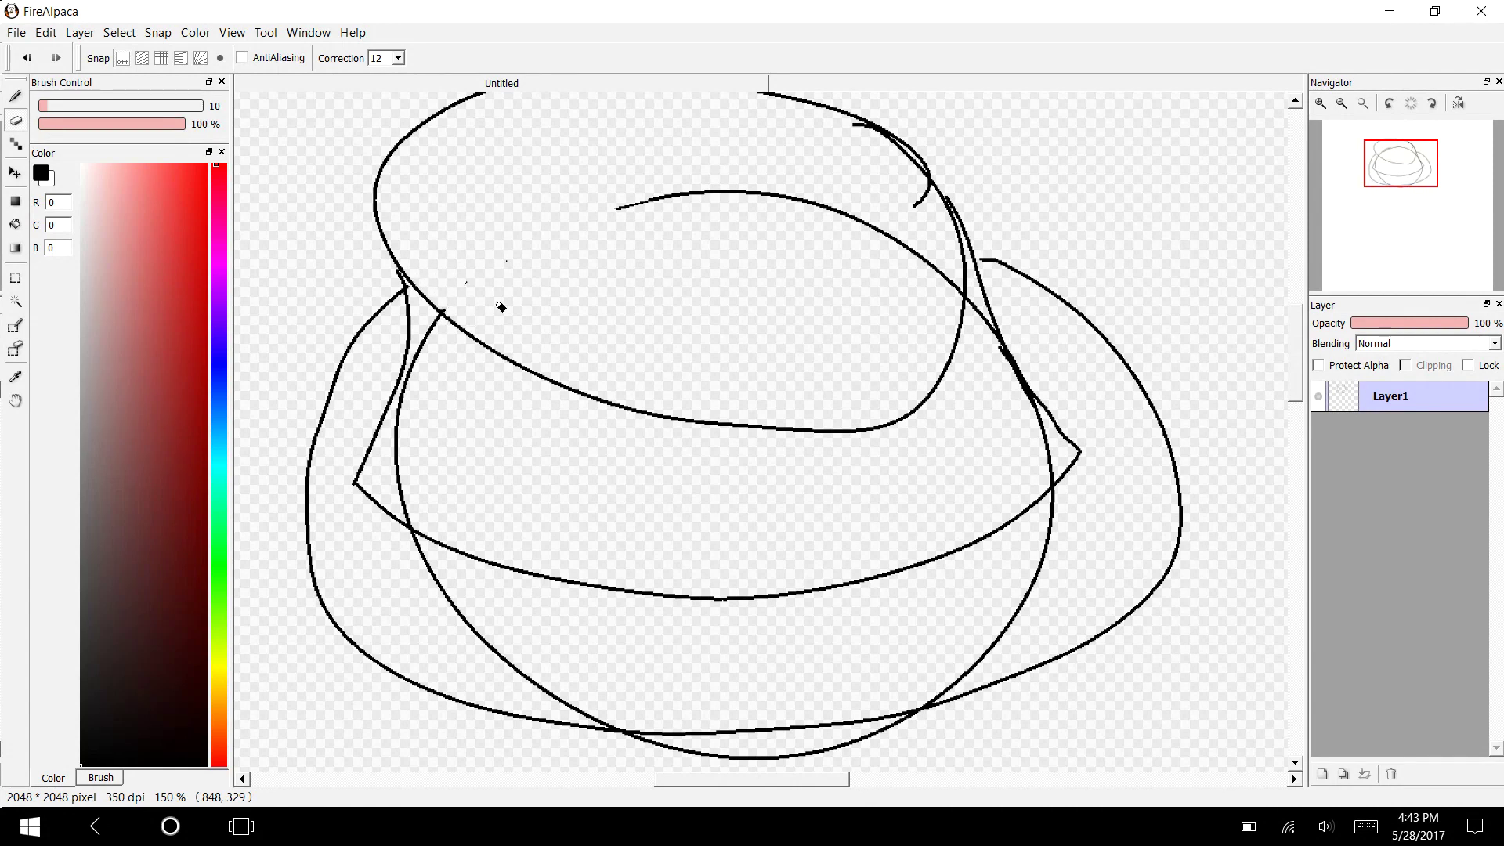
mouse_move(538, 242)
left_mouse_down()
mouse_move(564, 270)
mouse_move(519, 273)
mouse_move(545, 242)
mouse_move(674, 232)
mouse_move(589, 210)
mouse_move(715, 192)
mouse_move(867, 223)
mouse_move(714, 193)
mouse_move(799, 196)
mouse_move(957, 288)
mouse_move(886, 242)
mouse_move(954, 298)
mouse_move(859, 297)
mouse_move(905, 278)
mouse_move(956, 292)
mouse_move(859, 308)
left_mouse_up()
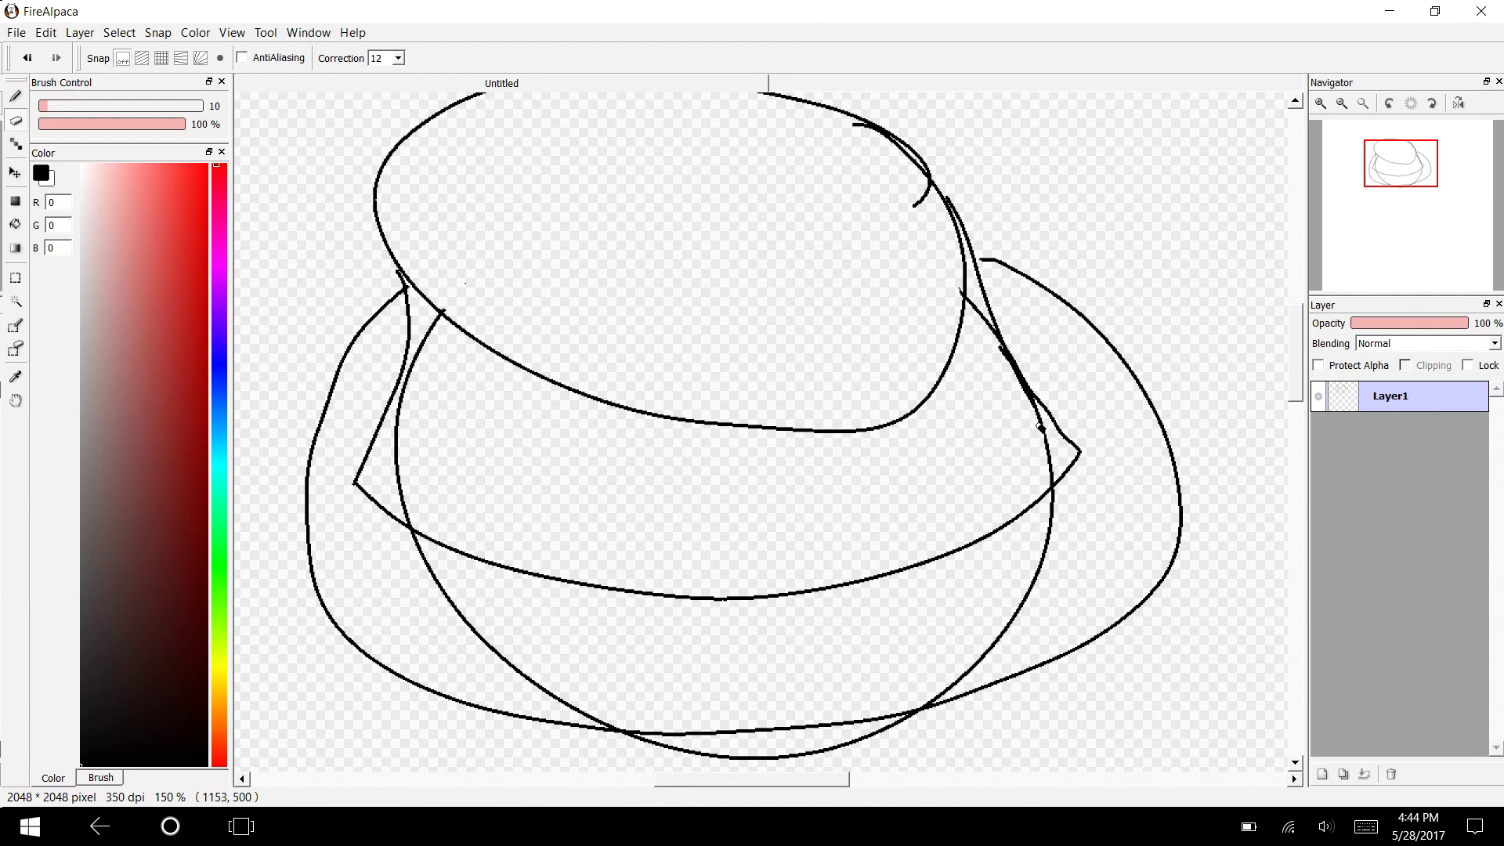
Erase the circle's right edge above the band and the stray line ends, and redraw the gap in the oval's right side.
left_click_drag(1028, 412, 1020, 468)
left_click_drag(1040, 472, 1046, 492)
left_click(27, 58)
left_click_drag(1026, 398, 1039, 475)
mouse_move(928, 225)
left_mouse_down()
mouse_move(851, 140)
mouse_move(923, 193)
left_mouse_up()
left_click_drag(857, 125, 849, 128)
mouse_move(976, 307)
left_mouse_down()
mouse_move(985, 328)
mouse_move(963, 302)
mouse_move(990, 331)
left_mouse_up()
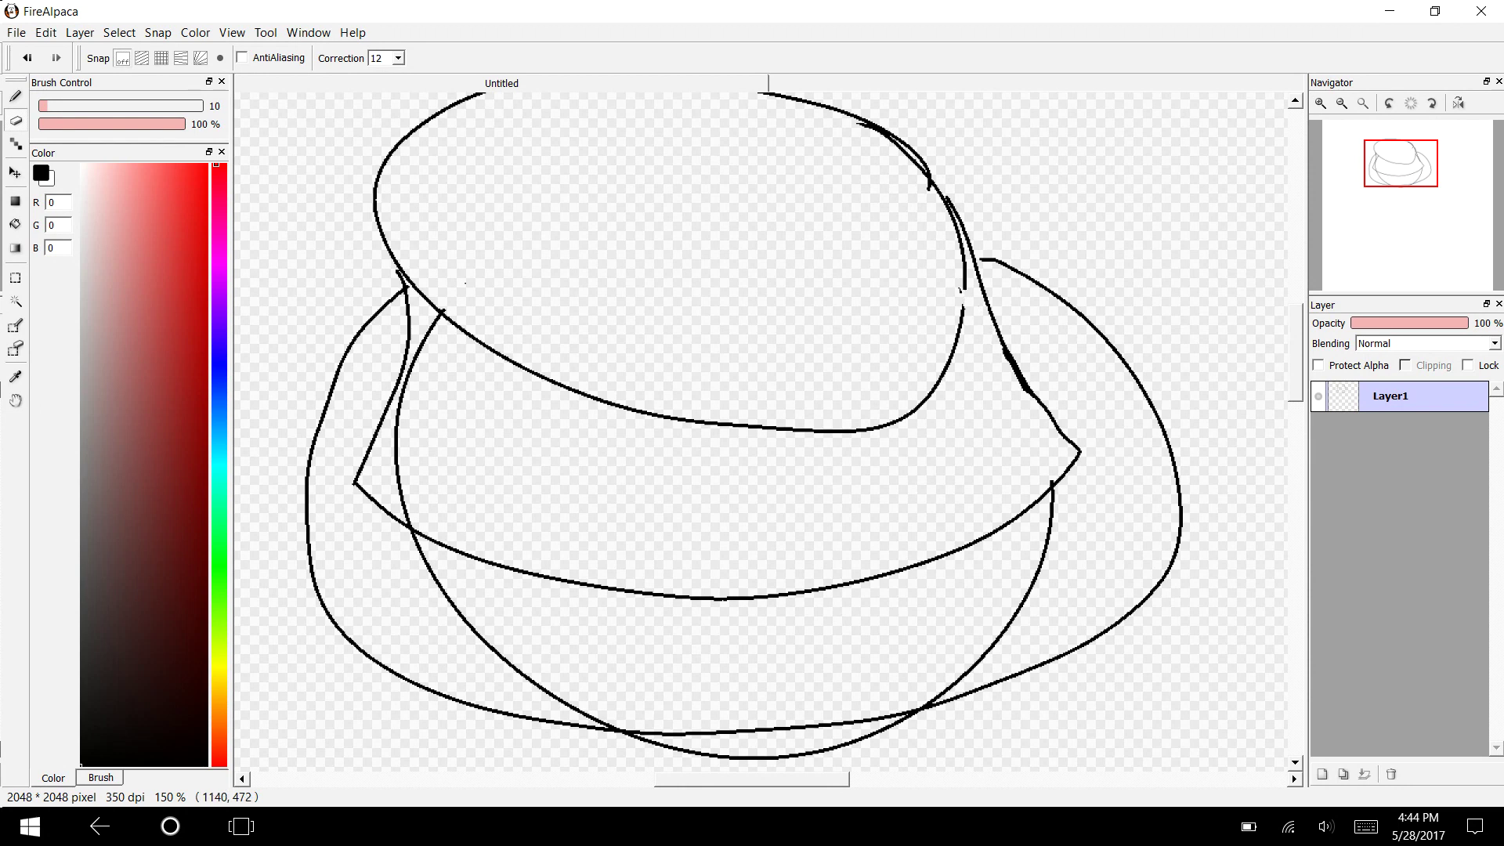
key("b")
left_click_drag(963, 257, 940, 379)
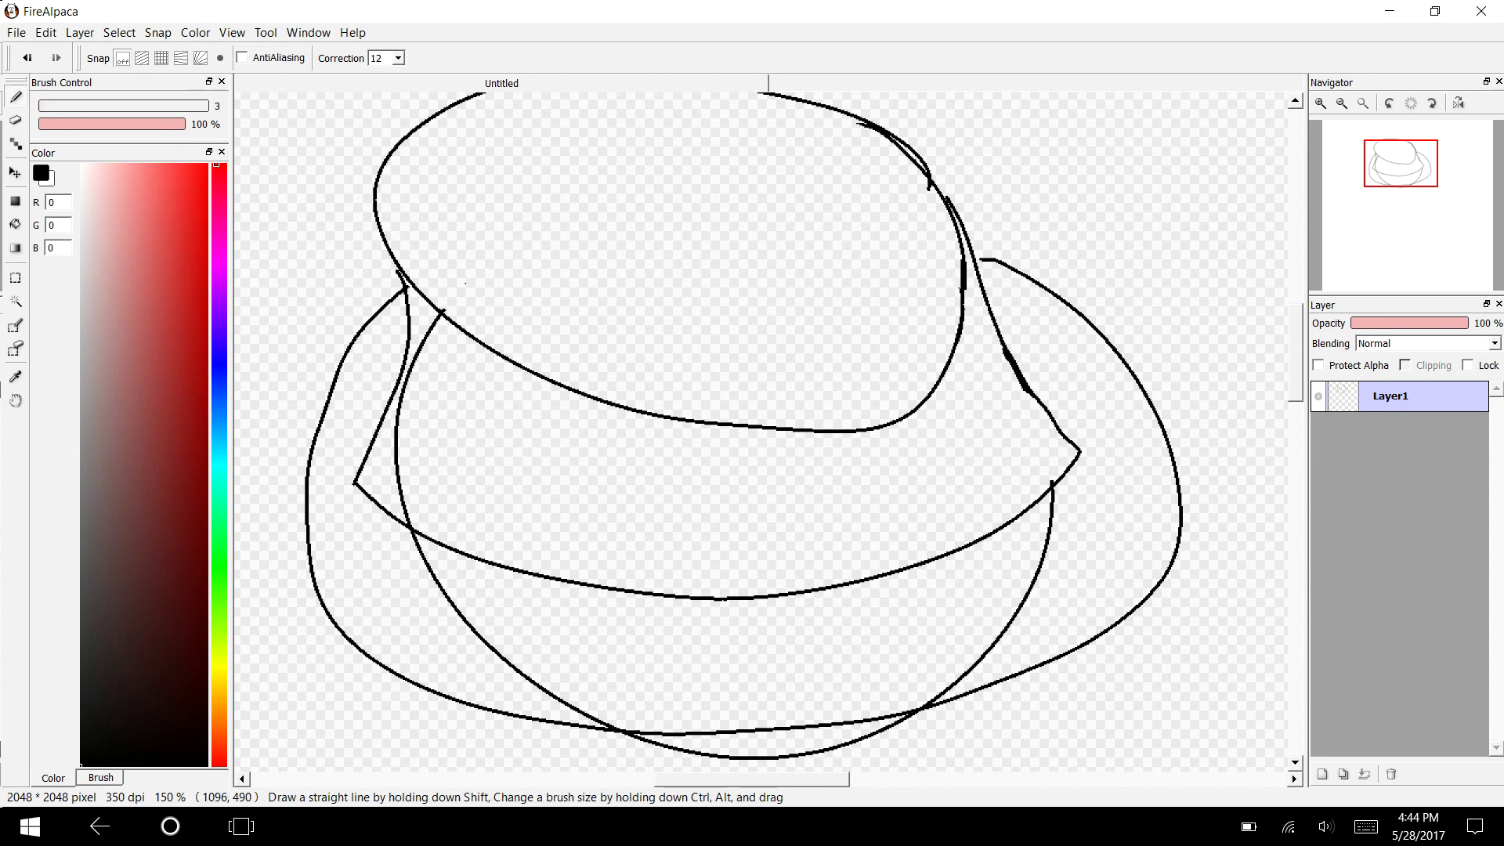
Erase the circle's left edge between the oval and the band, and redraw the gap in the oval's lower-left line.
key("e")
mouse_move(443, 312)
left_mouse_down()
mouse_move(398, 439)
mouse_move(416, 524)
left_mouse_up()
left_click(27, 58)
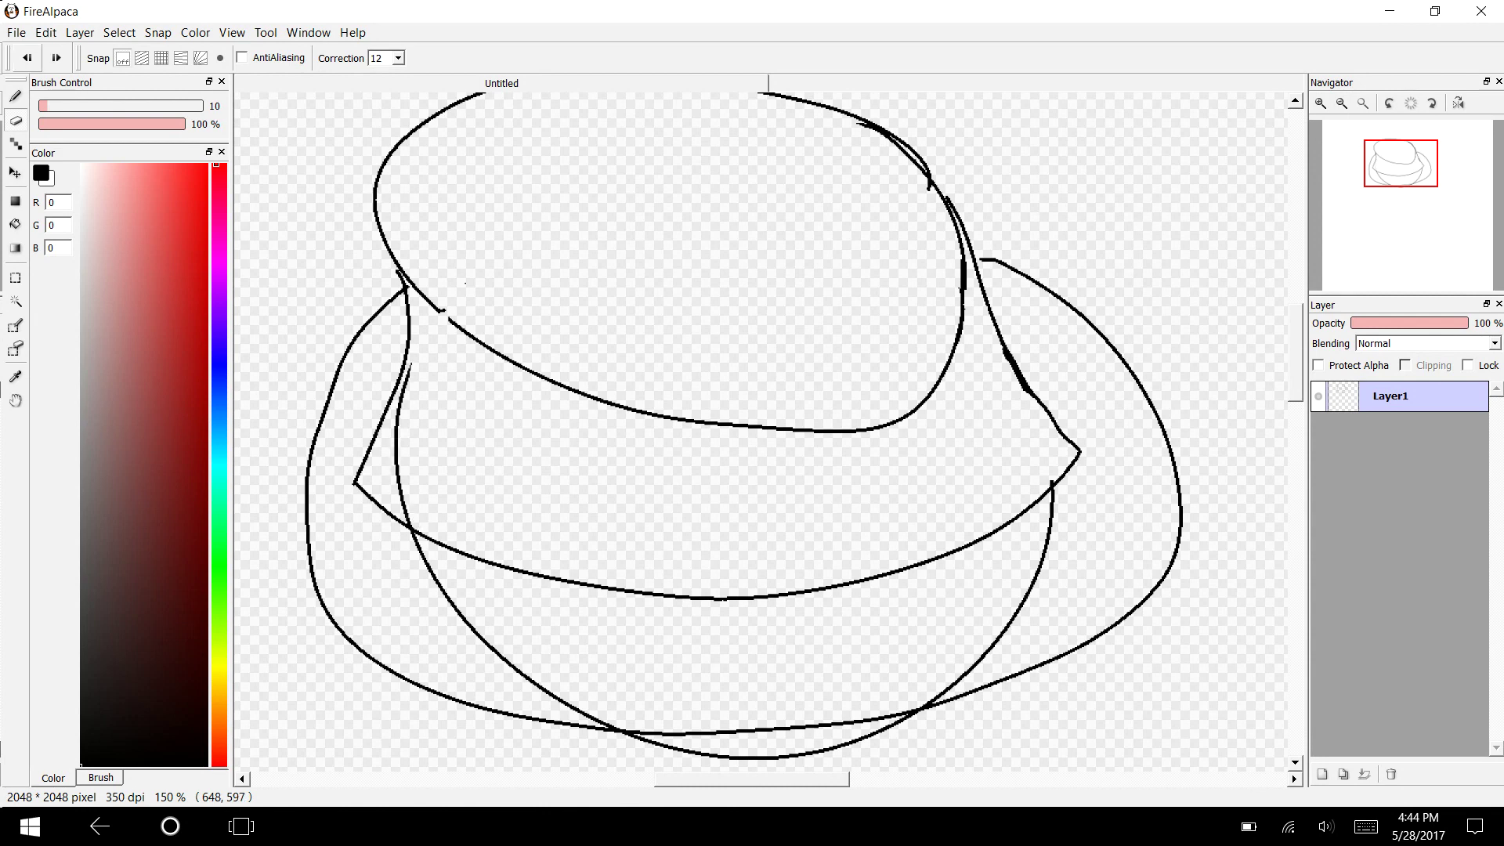
left_click(55, 58)
left_click(16, 97)
left_click_drag(417, 295, 466, 328)
Erase the circle's right and left sides between the curved band and the outer outline.
key("e")
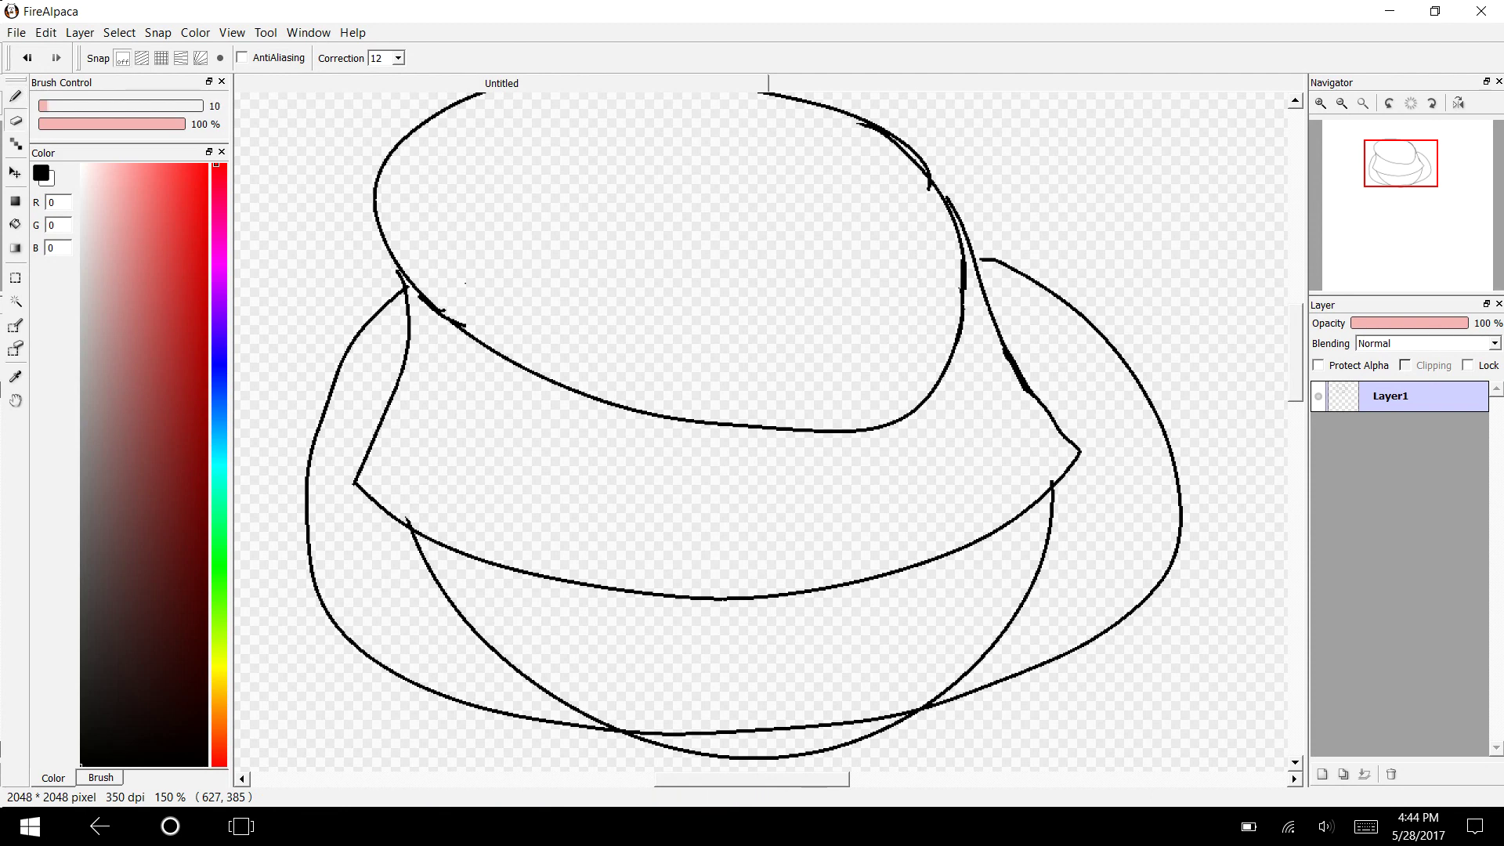
left_click_drag(1051, 503, 1048, 540)
mouse_move(1048, 542)
left_mouse_down()
mouse_move(998, 641)
mouse_move(944, 675)
left_mouse_up()
mouse_move(1029, 633)
left_mouse_down()
mouse_move(891, 693)
mouse_move(995, 667)
mouse_move(914, 700)
mouse_move(970, 686)
mouse_move(880, 696)
mouse_move(922, 702)
left_mouse_up()
left_click_drag(497, 655, 471, 625)
mouse_move(409, 576)
left_mouse_down()
mouse_move(477, 633)
mouse_move(398, 533)
mouse_move(438, 581)
left_mouse_up()
mouse_move(527, 670)
left_mouse_down()
mouse_move(480, 659)
mouse_move(615, 725)
mouse_move(541, 708)
mouse_move(587, 705)
left_mouse_up()
Erase the rest of the circle's arc that sticks out below the outer outline.
scroll(1299, 396, "down", 3)
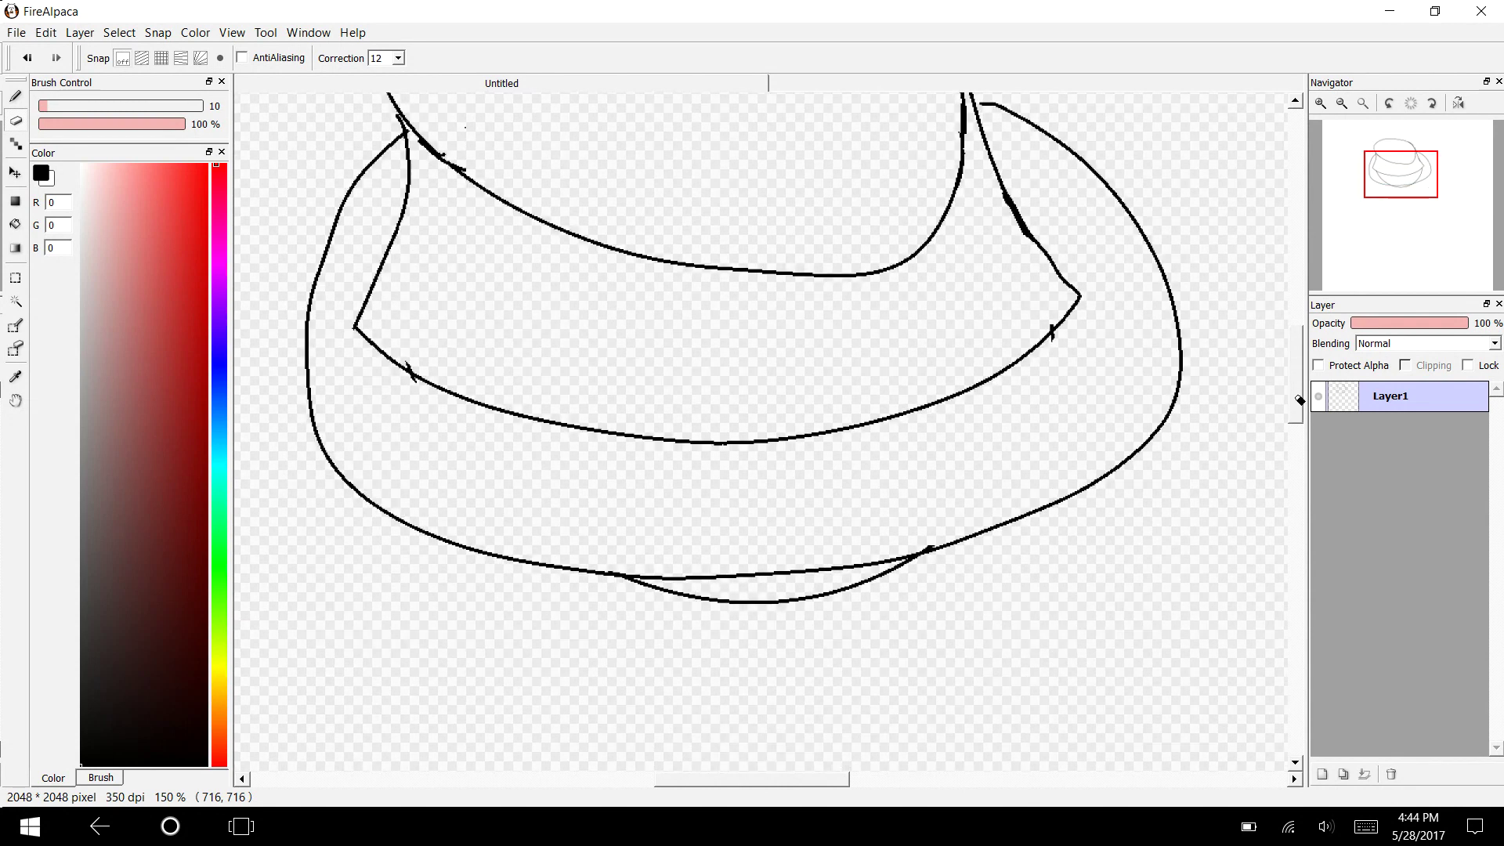
mouse_move(858, 535)
left_mouse_down()
mouse_move(624, 548)
mouse_move(718, 537)
left_mouse_up()
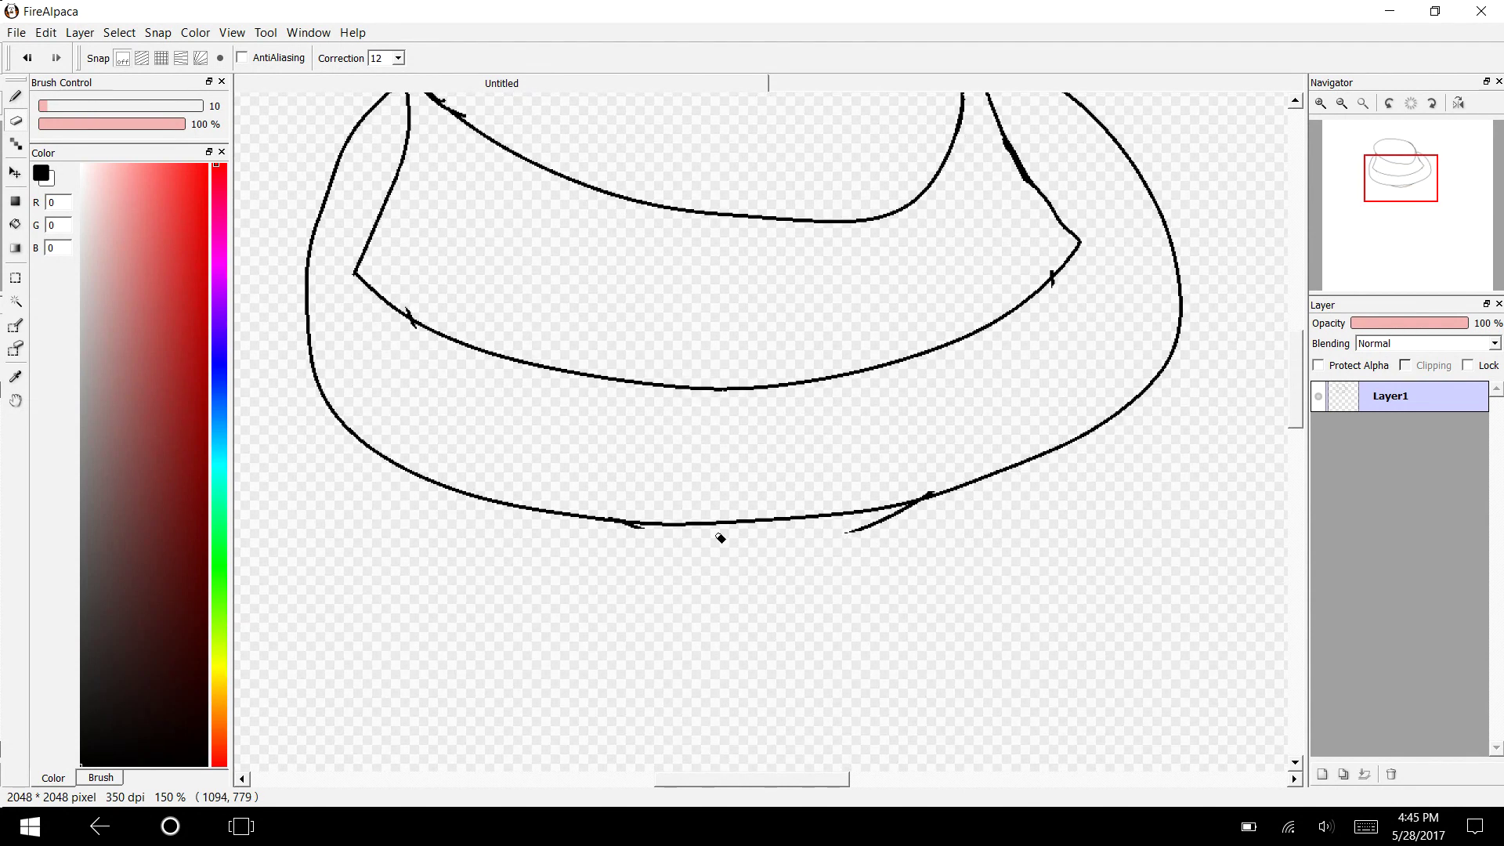
left_click_drag(580, 537, 632, 544)
mouse_move(825, 550)
left_mouse_down()
mouse_move(904, 527)
mouse_move(807, 535)
mouse_move(914, 535)
mouse_move(856, 546)
mouse_move(924, 517)
left_mouse_up()
Handwrite "Floating Hat!" in black below the hat and draw a smiley face under the lettering.
key("b")
key("g")
key("v")
key("b")
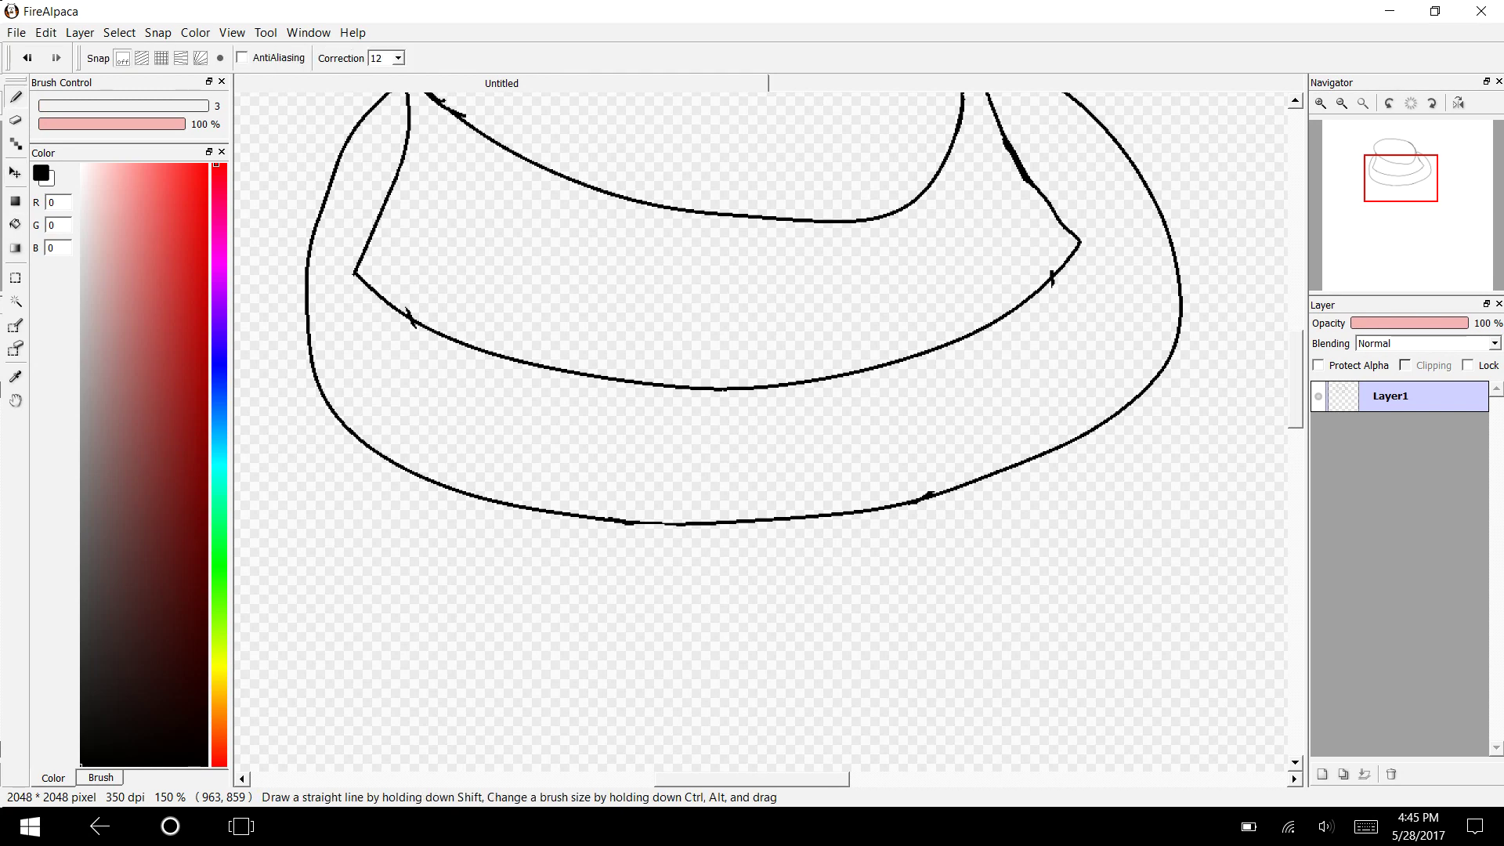
scroll(386, 470, "down", 5)
mouse_move(420, 603)
left_mouse_down()
mouse_move(392, 484)
mouse_move(474, 452)
left_mouse_up()
left_click_drag(403, 532, 443, 525)
left_click_drag(489, 449, 509, 581)
left_click_drag(561, 519, 555, 531)
left_click_drag(583, 581, 624, 563)
mouse_move(637, 473)
left_mouse_down()
mouse_move(655, 548)
mouse_move(677, 519)
mouse_move(719, 552)
mouse_move(775, 548)
left_mouse_up()
left_click(696, 470)
left_click_drag(726, 505, 731, 546)
left_click_drag(804, 489, 780, 591)
left_click_drag(858, 444, 874, 545)
left_click_drag(907, 458, 911, 553)
mouse_move(867, 508)
left_mouse_down()
mouse_move(909, 506)
mouse_move(973, 554)
left_mouse_up()
mouse_move(996, 448)
left_mouse_down()
mouse_move(998, 493)
mouse_move(1028, 501)
left_mouse_up()
left_click_drag(1044, 434, 1057, 570)
mouse_move(753, 646)
left_mouse_down()
mouse_move(771, 705)
mouse_move(807, 680)
mouse_move(791, 772)
mouse_move(870, 679)
left_mouse_up()
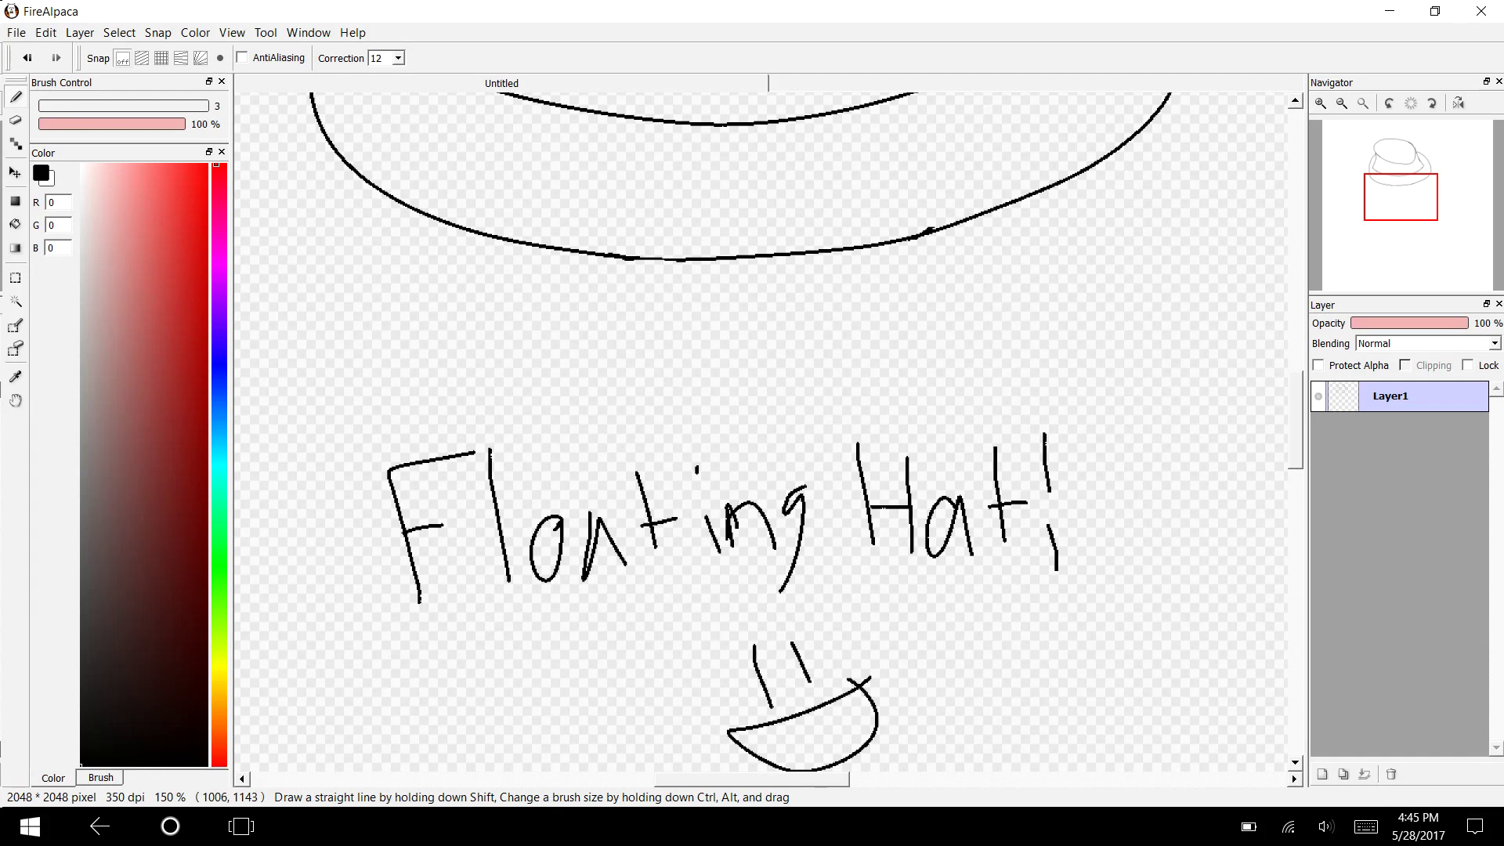
Undo the handwritten lettering and the smiley face below the hat.
key("ctrl+z")
key("ctrl+z")
key("ctrl+z")
key("ctrl+z")
key("ctrl+z")
key("ctrl+z")
key("ctrl+z")
key("ctrl+z")
key("ctrl+z")
key("ctrl+z")
key("ctrl+z")
key("ctrl+z")
key("ctrl+z")
key("ctrl+z")
key("ctrl+z")
key("ctrl+z")
key("ctrl+z")
key("ctrl+z")
key("ctrl+z")
key("ctrl+z")
key("ctrl+z")
key("ctrl+z")
Move the hat drawing up on the canvas to make room below it.
scroll(759, 431, "up", 8)
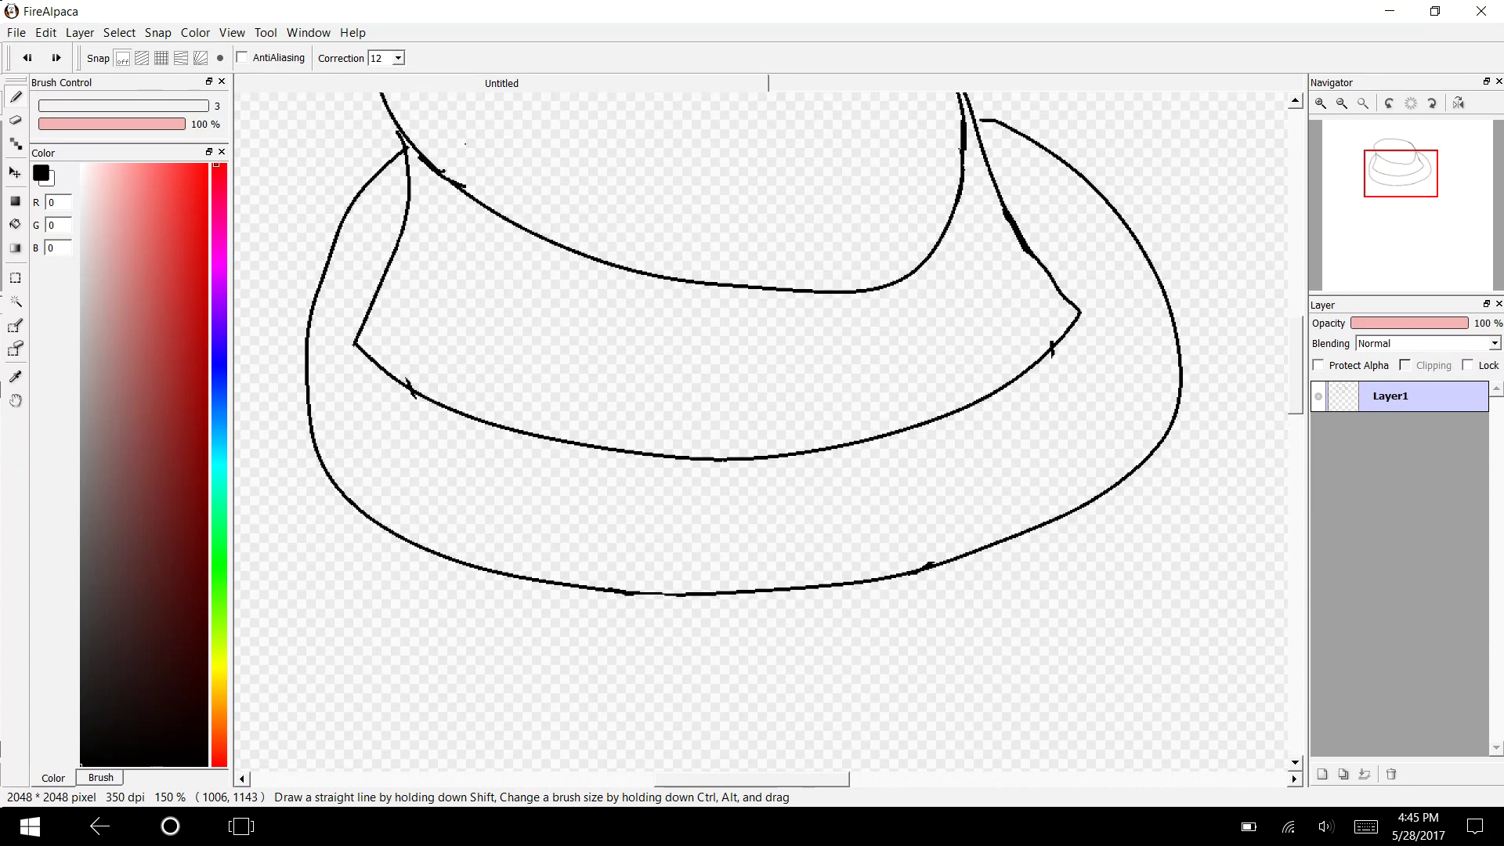
left_click(233, 32)
left_click(259, 75)
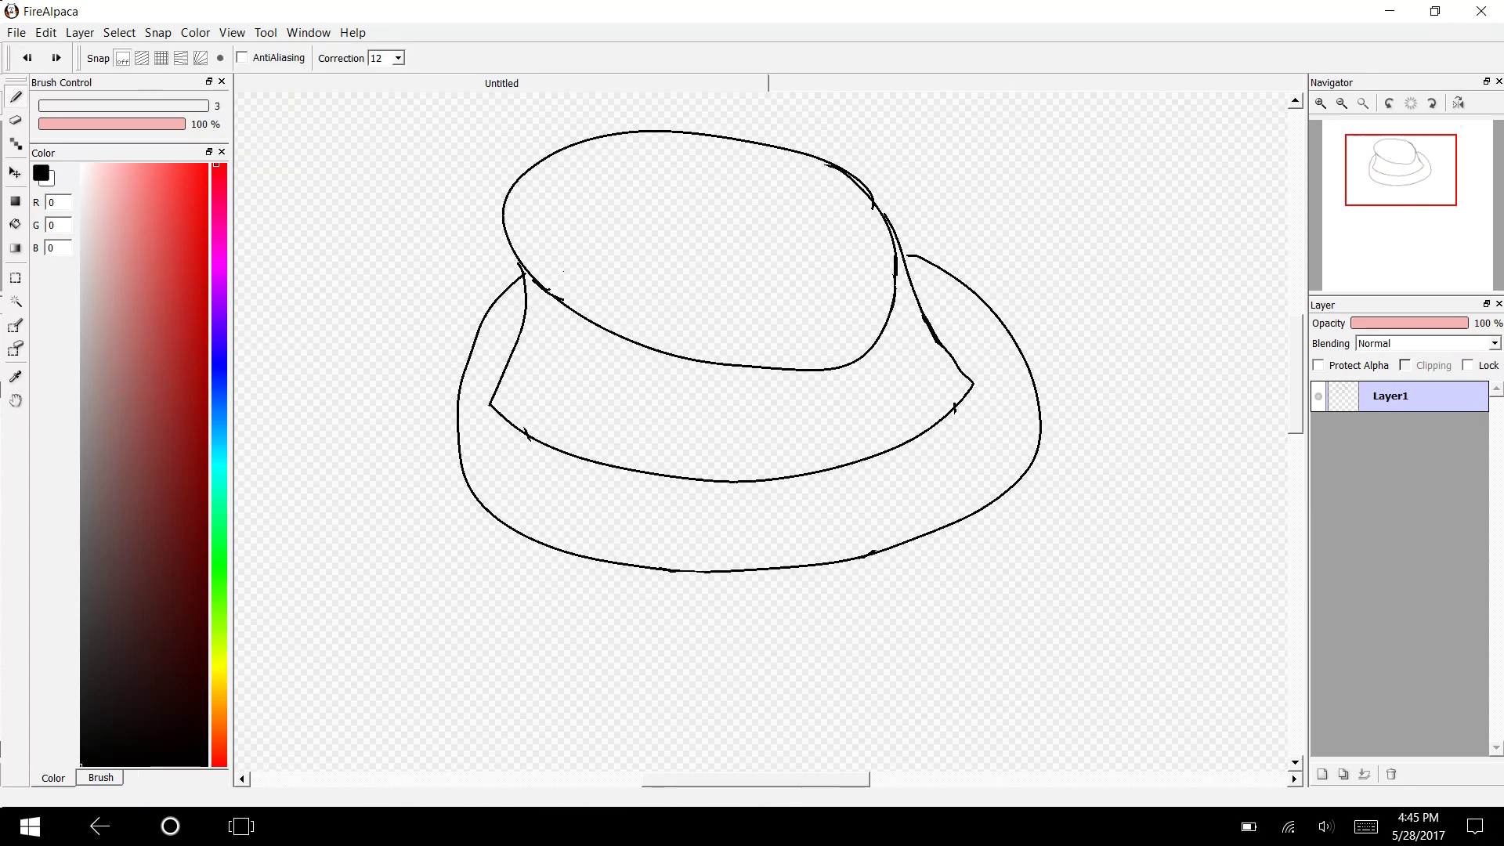
left_click(16, 172)
mouse_move(654, 451)
left_mouse_down()
mouse_move(609, 378)
mouse_move(661, 329)
left_mouse_up()
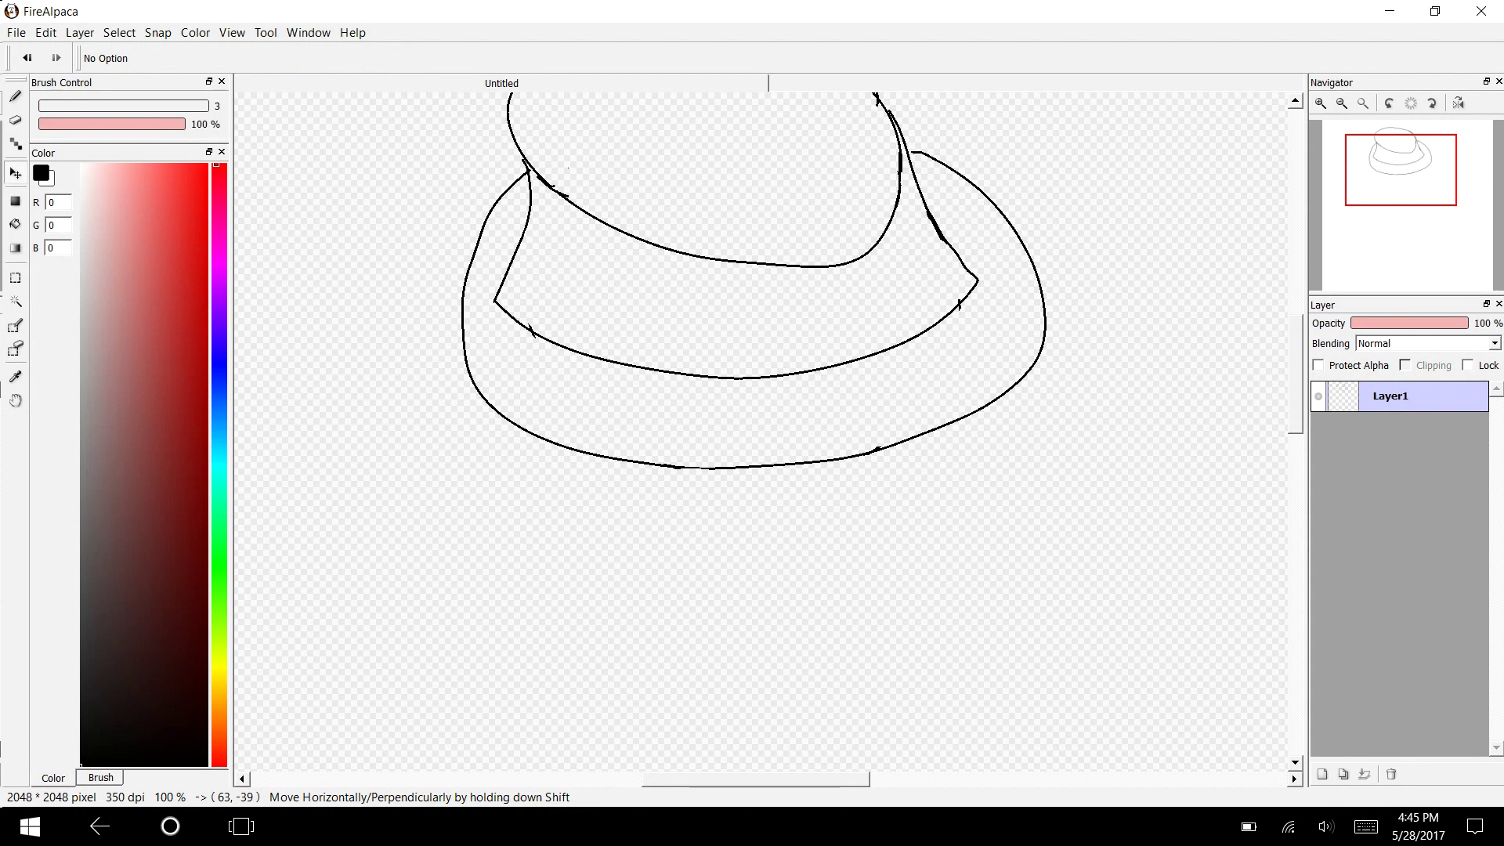
Add a new layer and place it beneath Layer1.
key("b")
left_click(80, 33)
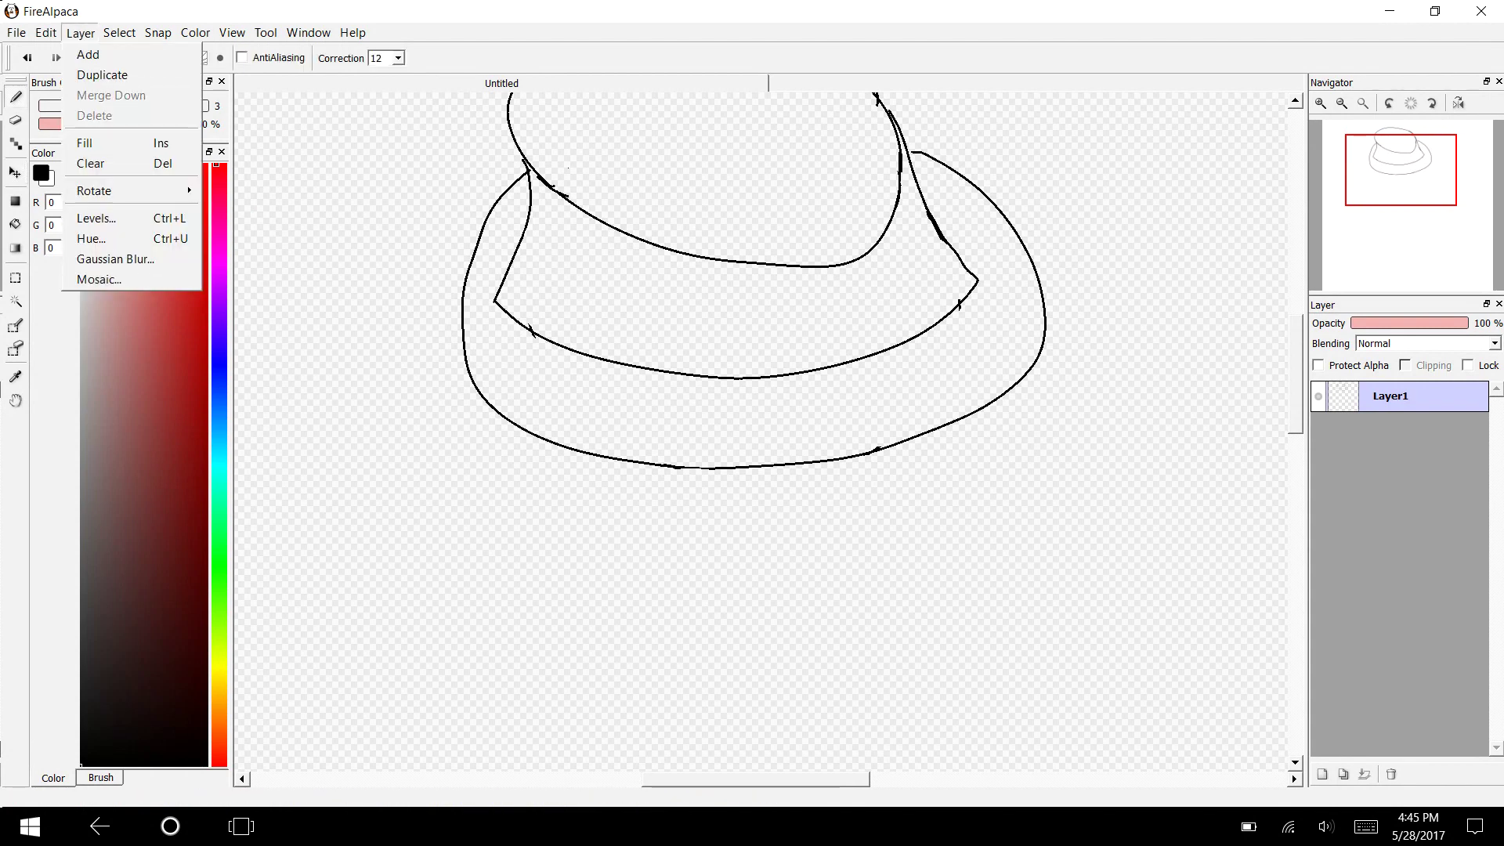
left_click(93, 54)
left_click_drag(1410, 396, 1410, 436)
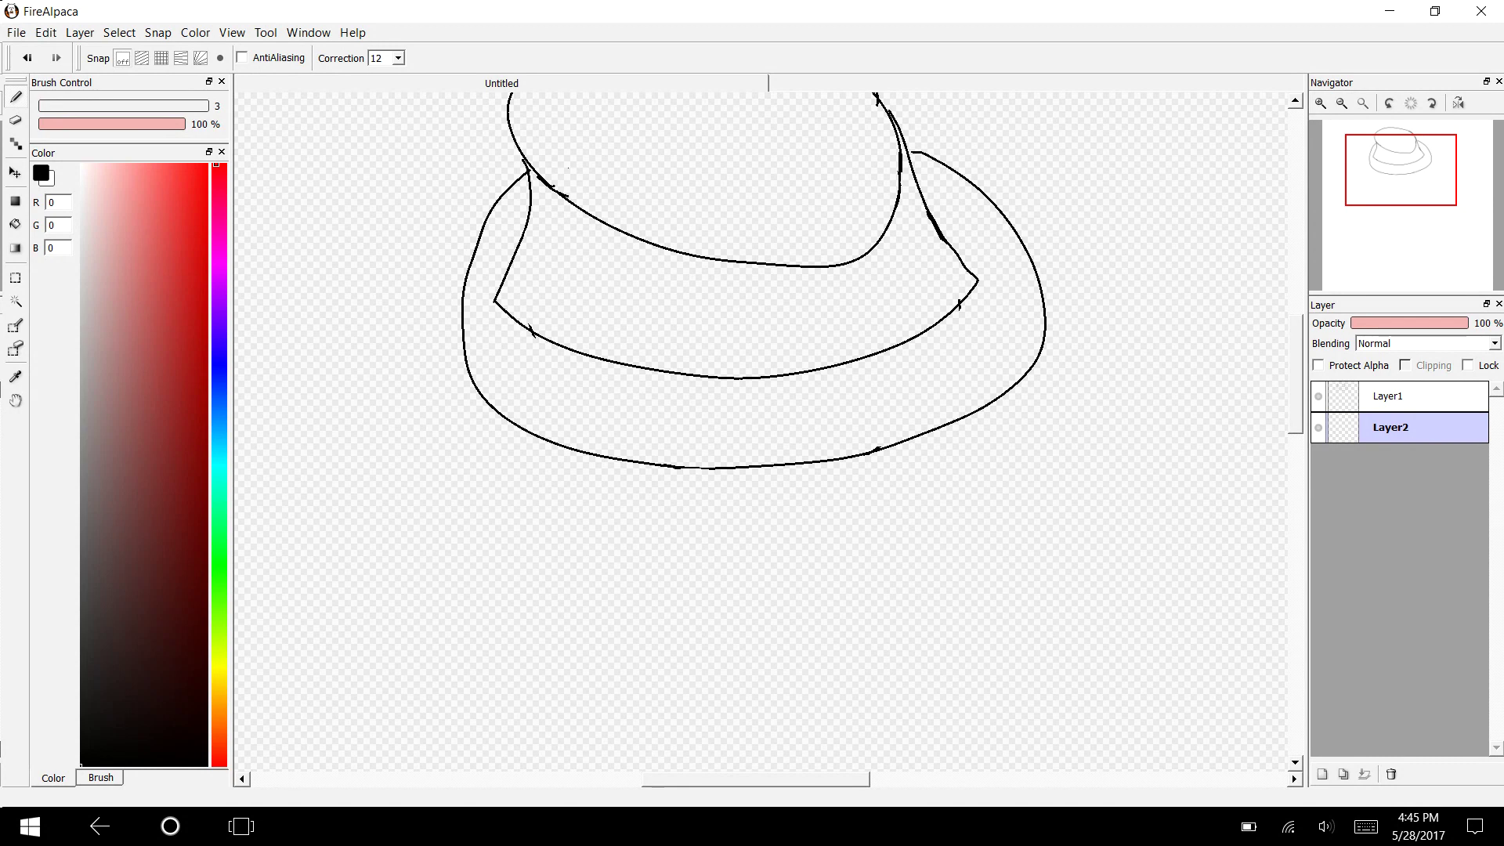
Draw a large head circle on Layer2 overlapping the hat's brim, replacing a first, wider attempt.
mouse_move(996, 315)
left_mouse_down()
mouse_move(604, 309)
mouse_move(603, 671)
mouse_move(1047, 490)
mouse_move(930, 290)
left_mouse_up()
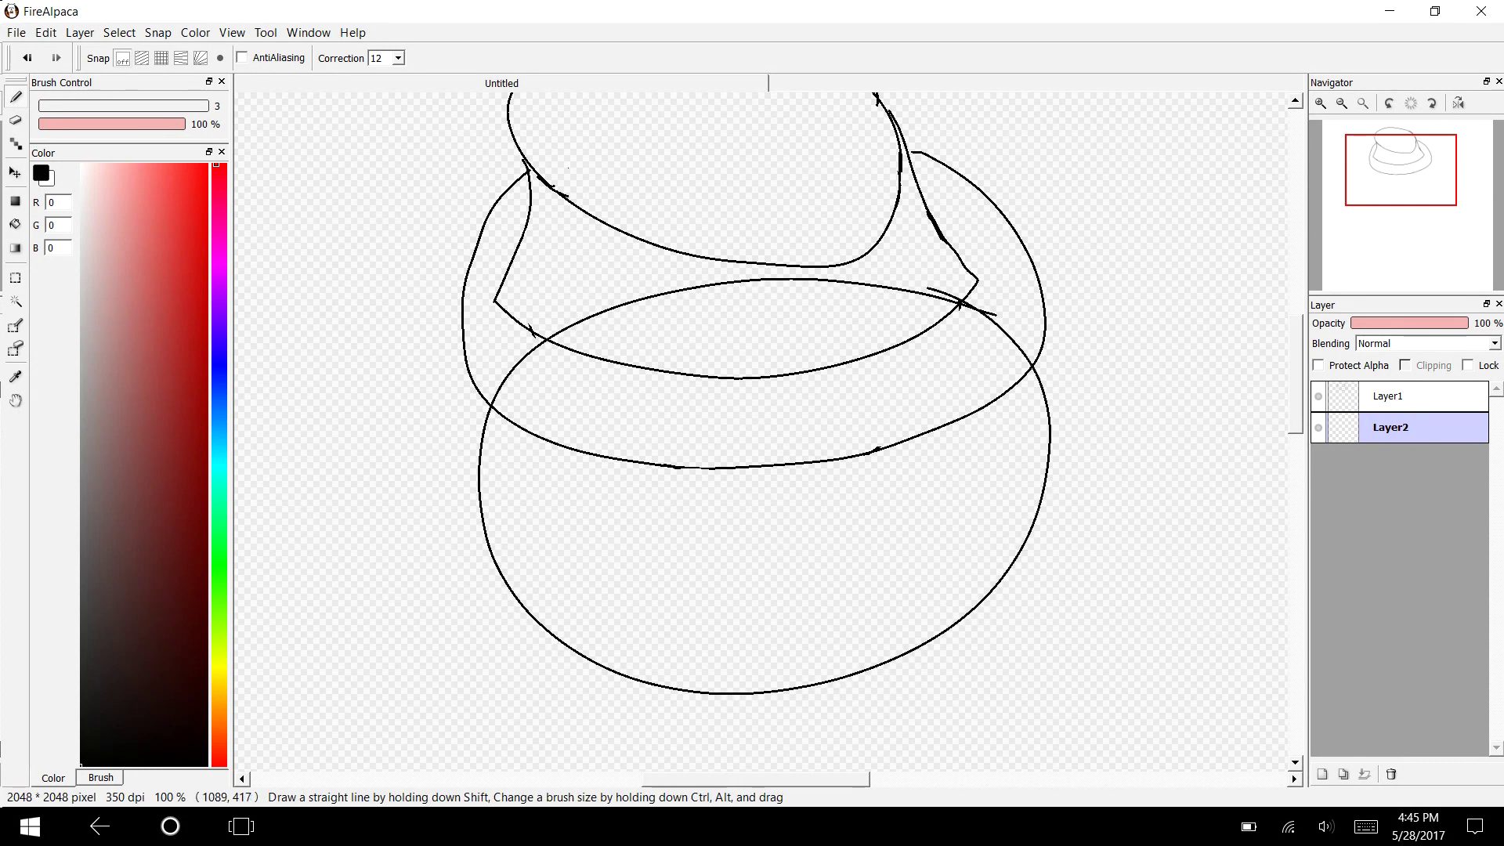
key("ctrl+z")
mouse_move(736, 298)
left_mouse_down()
mouse_move(673, 678)
mouse_move(736, 299)
left_mouse_up()
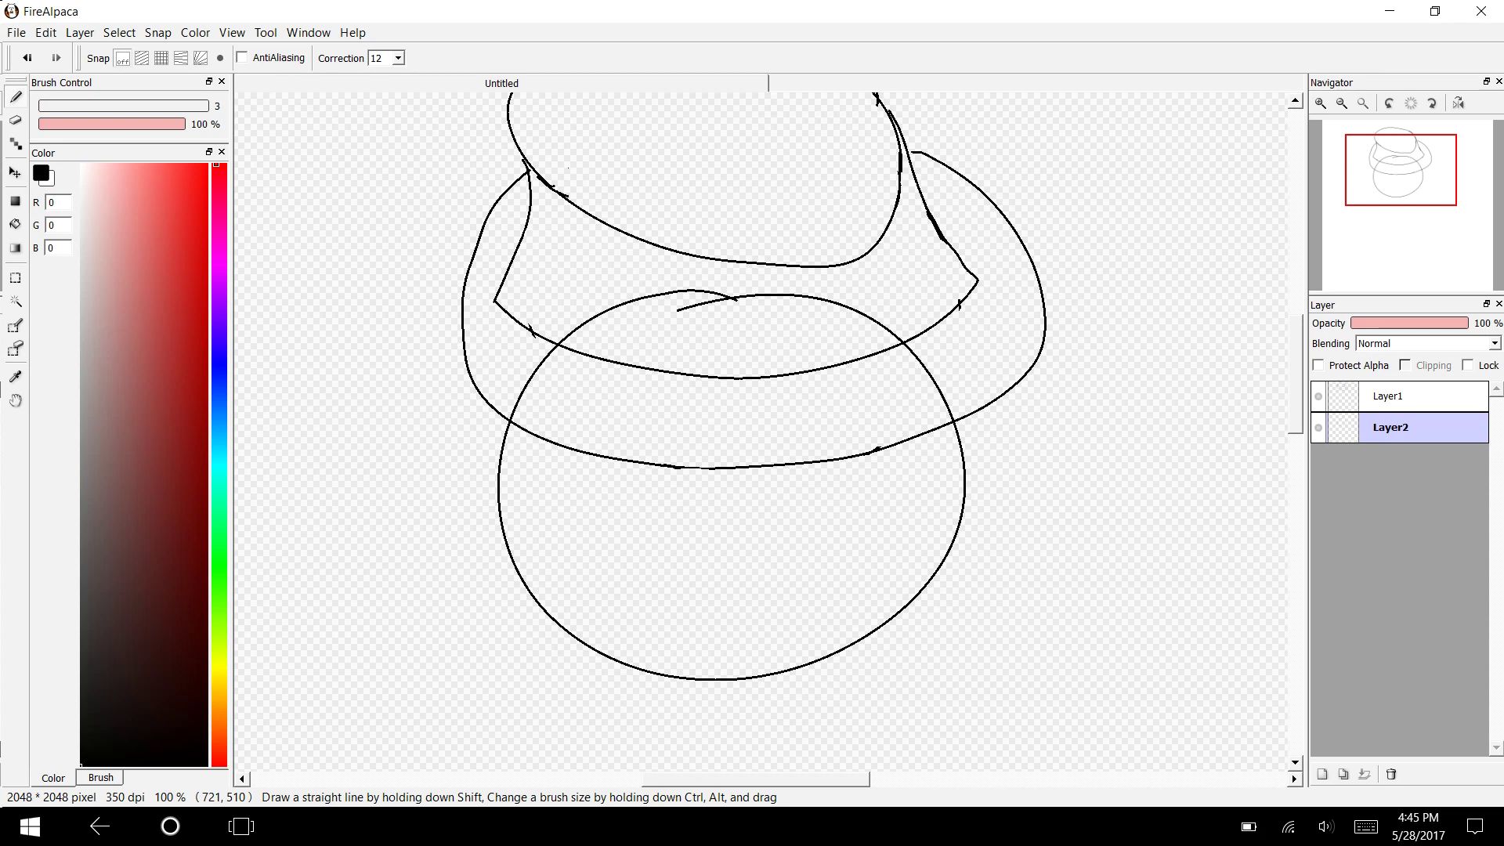
Move the hat on Layer1 down over the upper part of the head circle.
left_click(1410, 396)
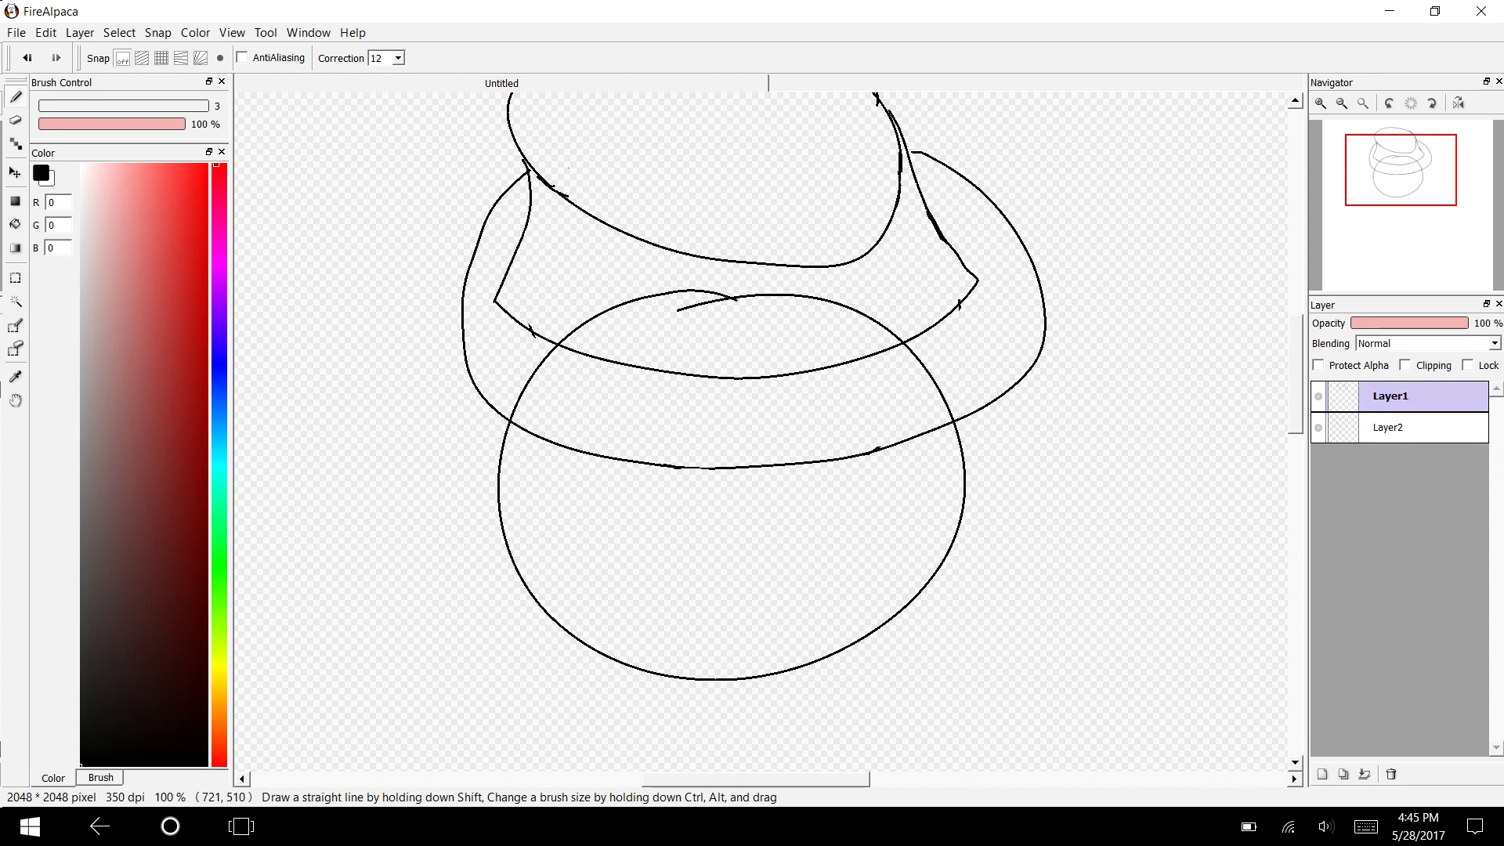
key("v")
mouse_move(549, 207)
left_mouse_down()
mouse_move(514, 275)
mouse_move(540, 311)
left_mouse_up()
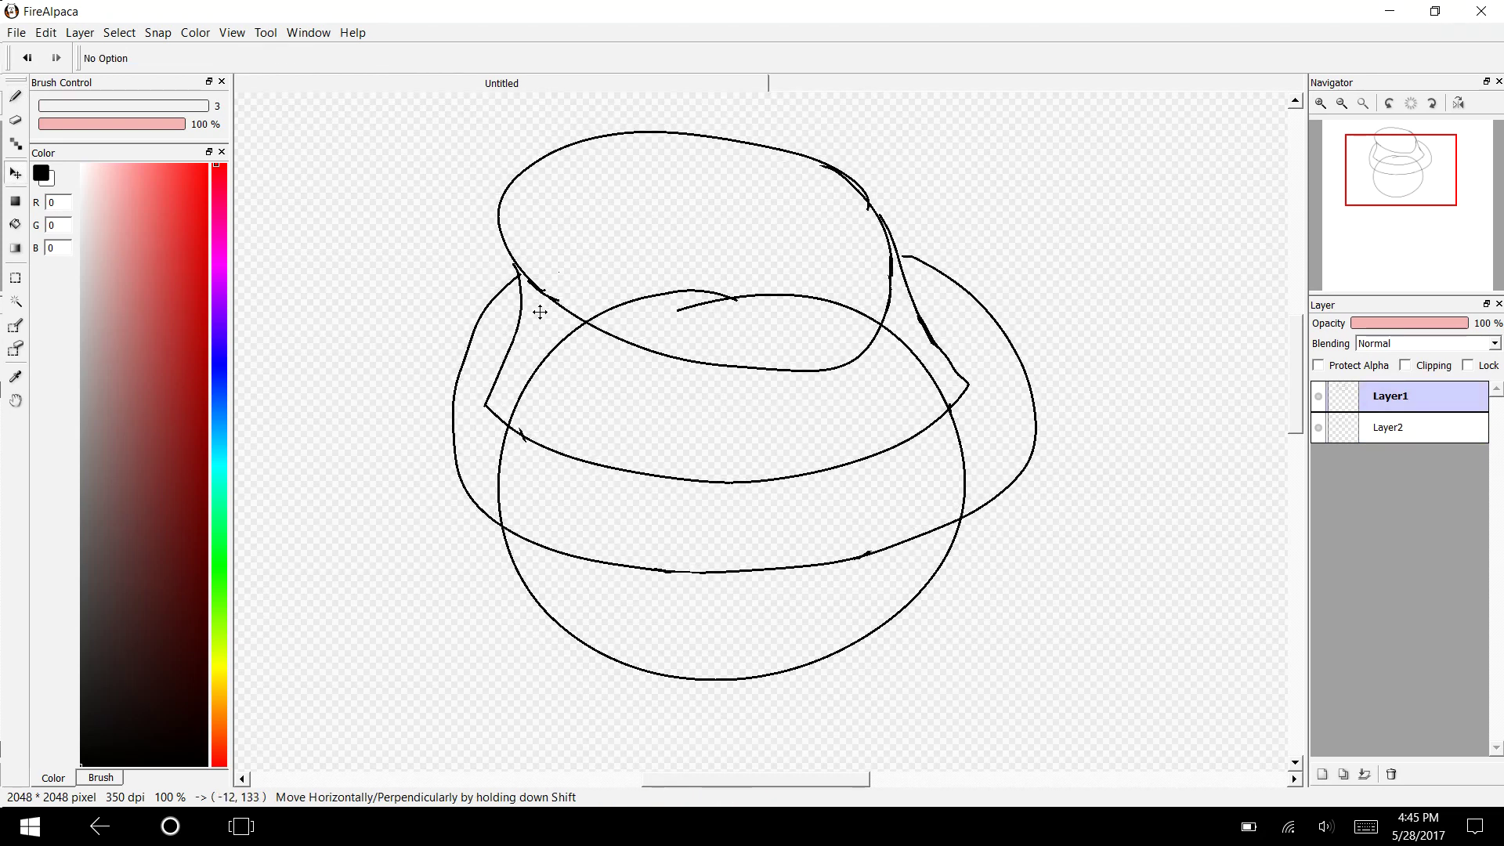
scroll(539, 311, "down", 4)
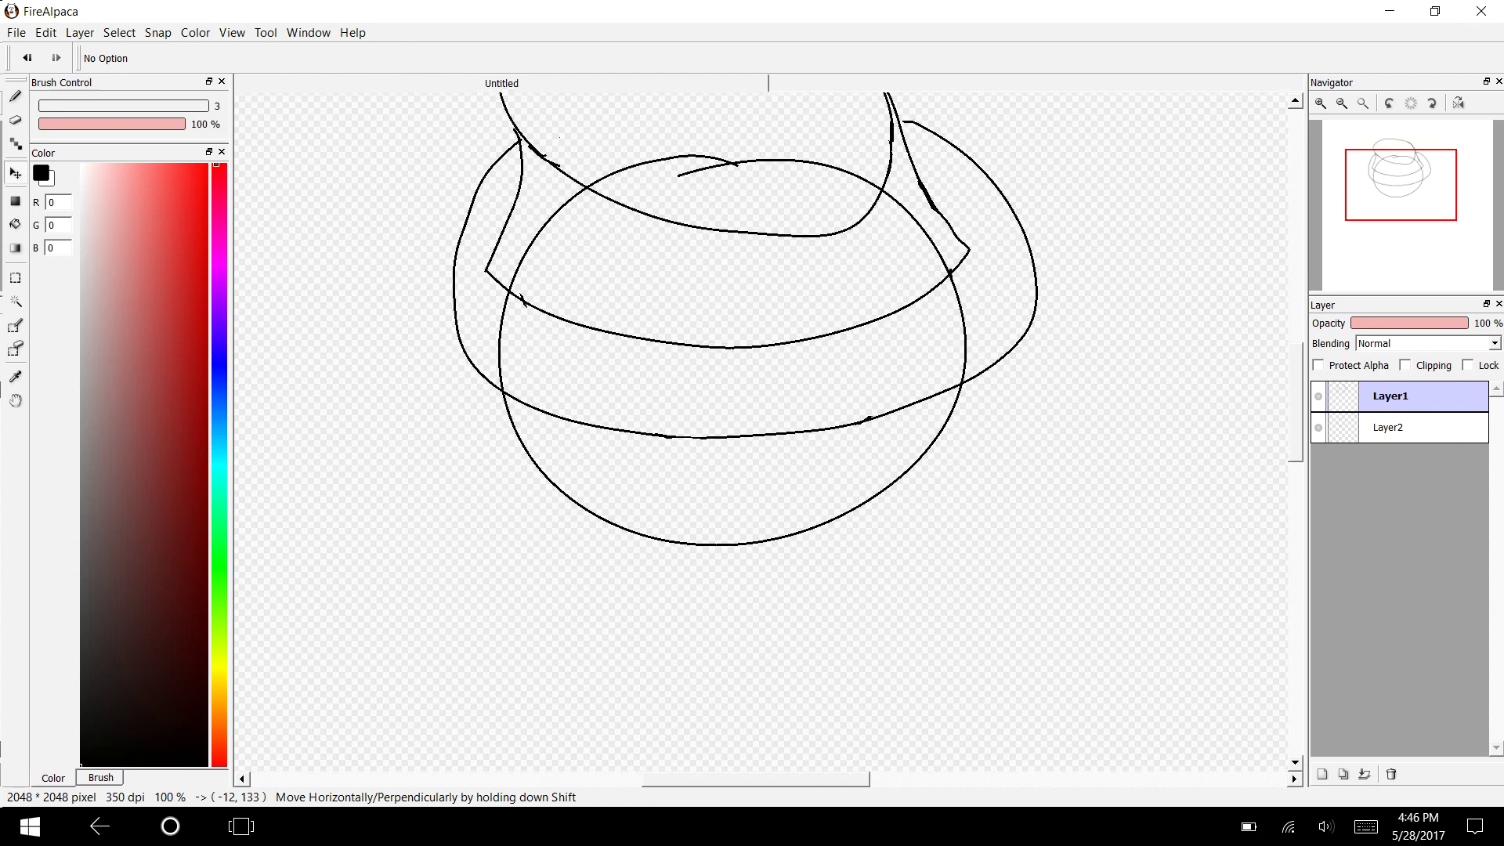
mouse_move(650, 246)
left_mouse_down()
mouse_move(598, 265)
mouse_move(644, 259)
left_mouse_up()
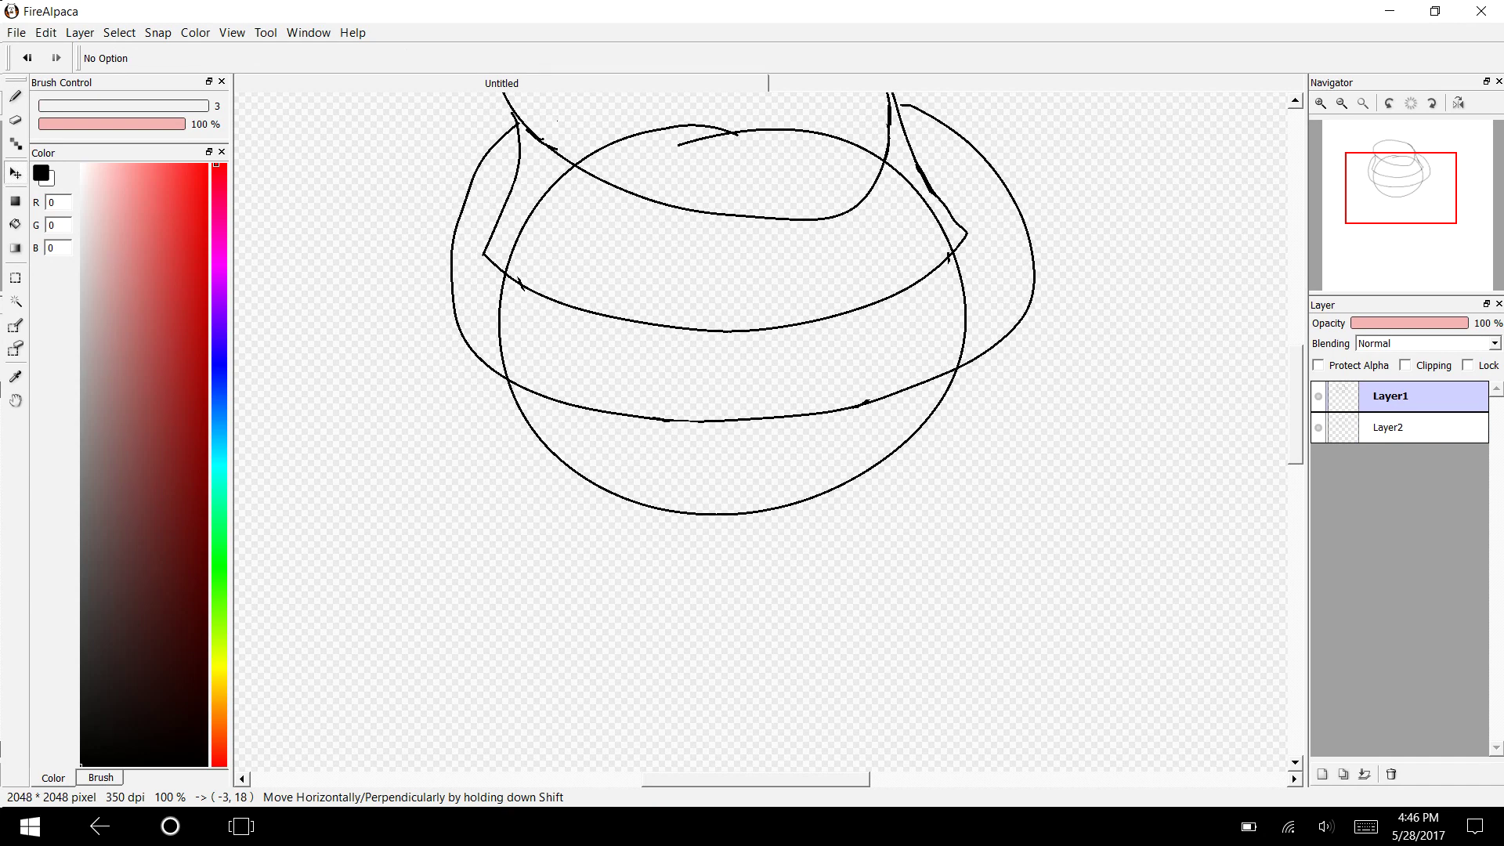
Hide Layer2 and draw a curved upper edge with rounded ends on Layer1 to form the hat band.
left_click(1318, 427)
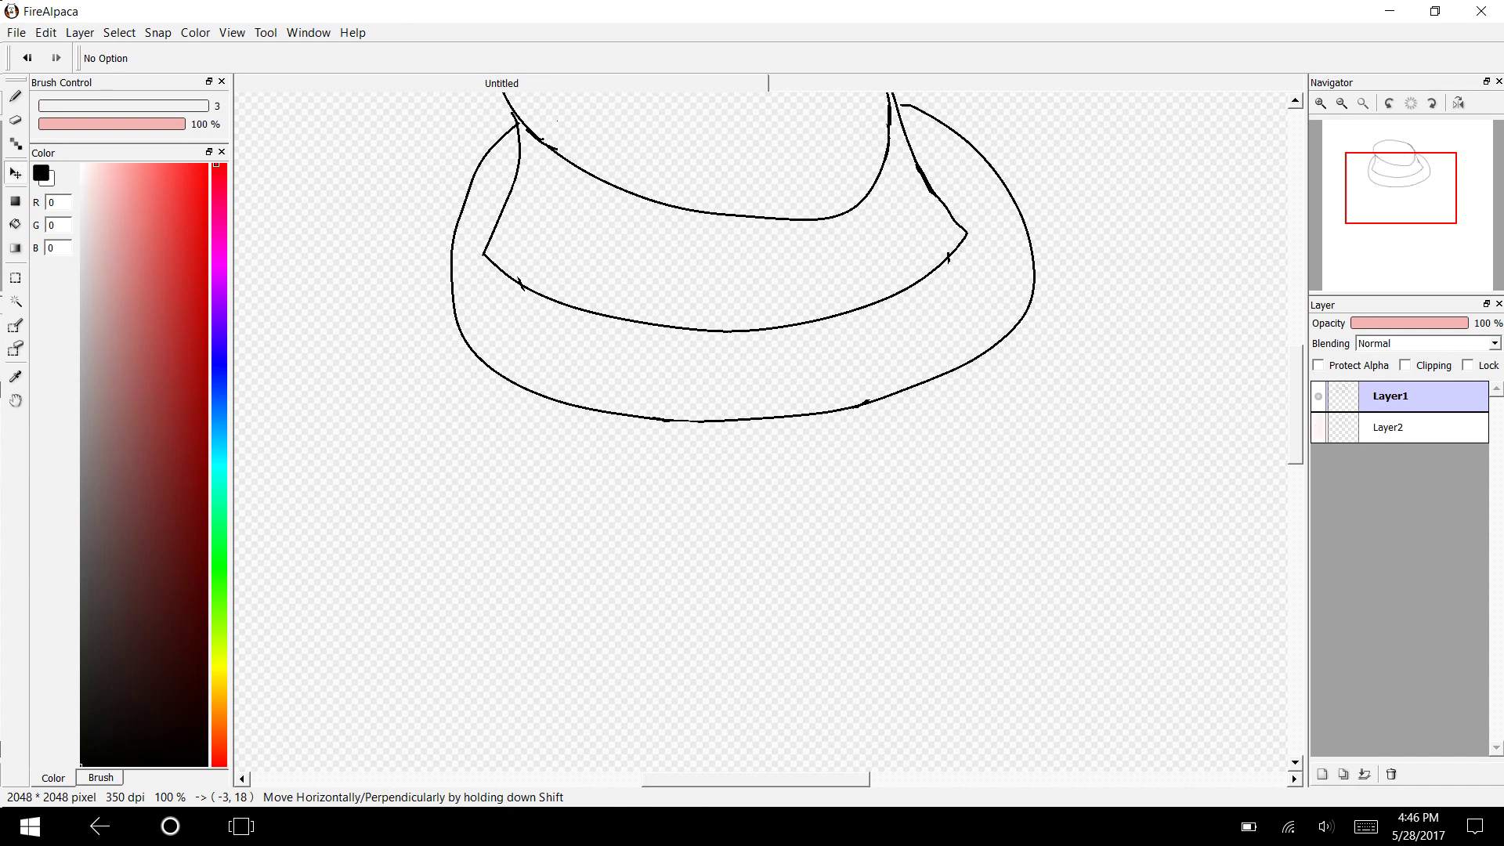
key("b")
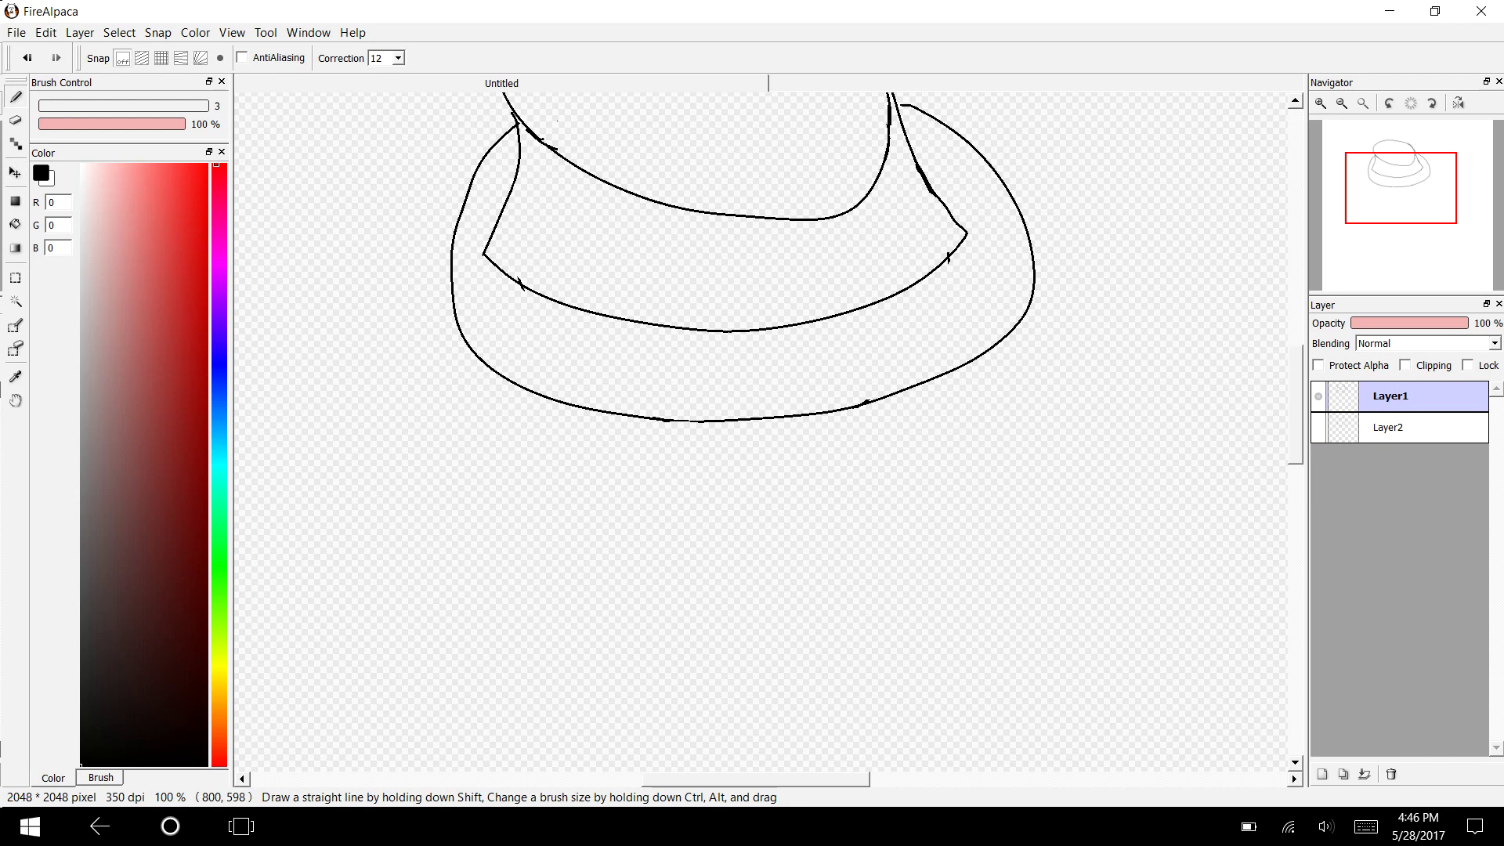
mouse_move(523, 206)
left_mouse_down()
mouse_move(480, 234)
mouse_move(502, 265)
left_mouse_up()
left_click(27, 58)
left_click(232, 33)
left_click(257, 55)
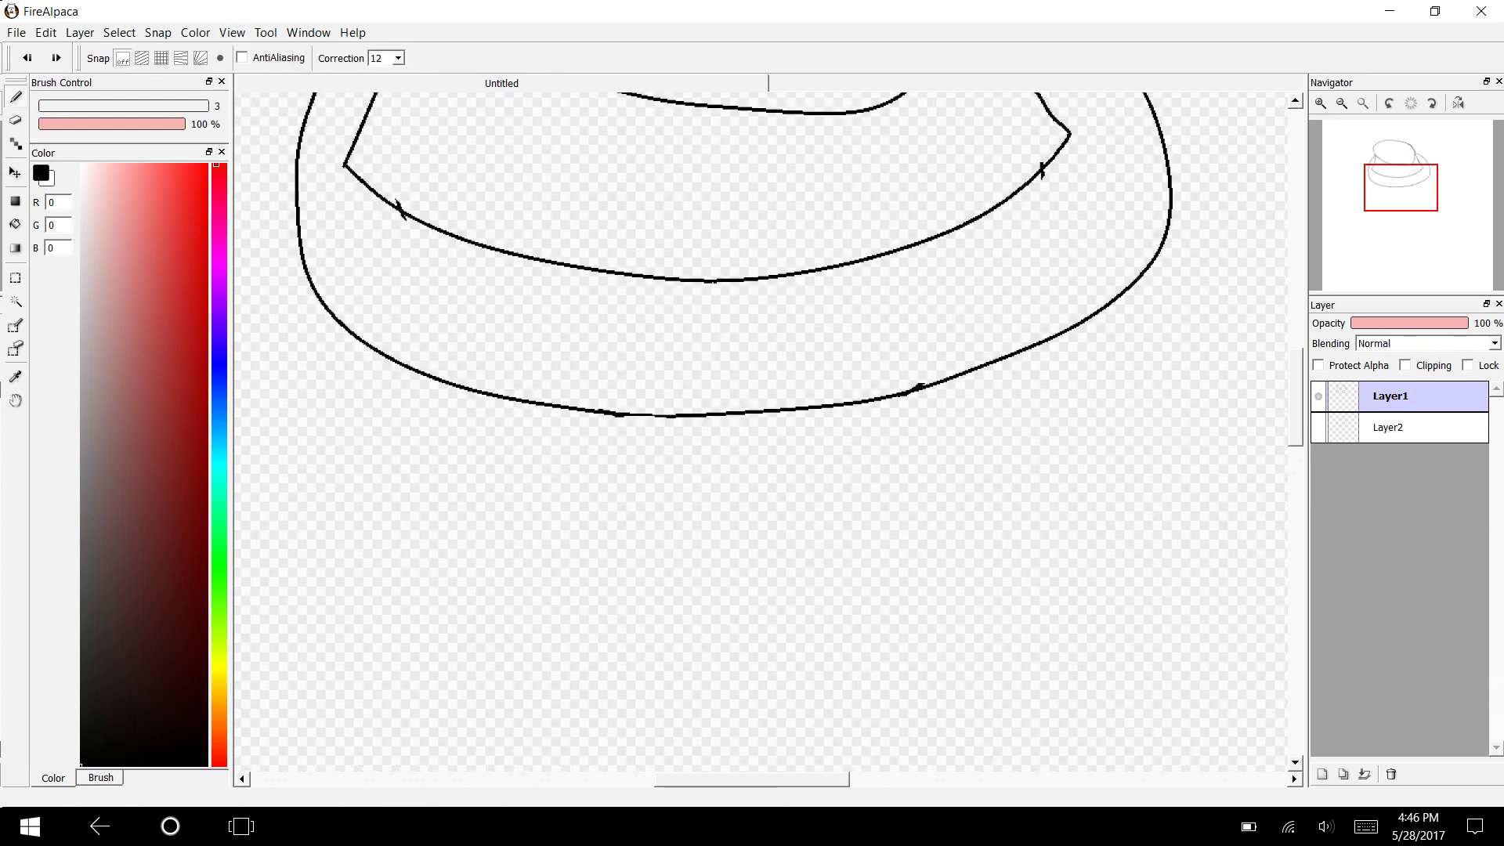
scroll(759, 423, "up", 3)
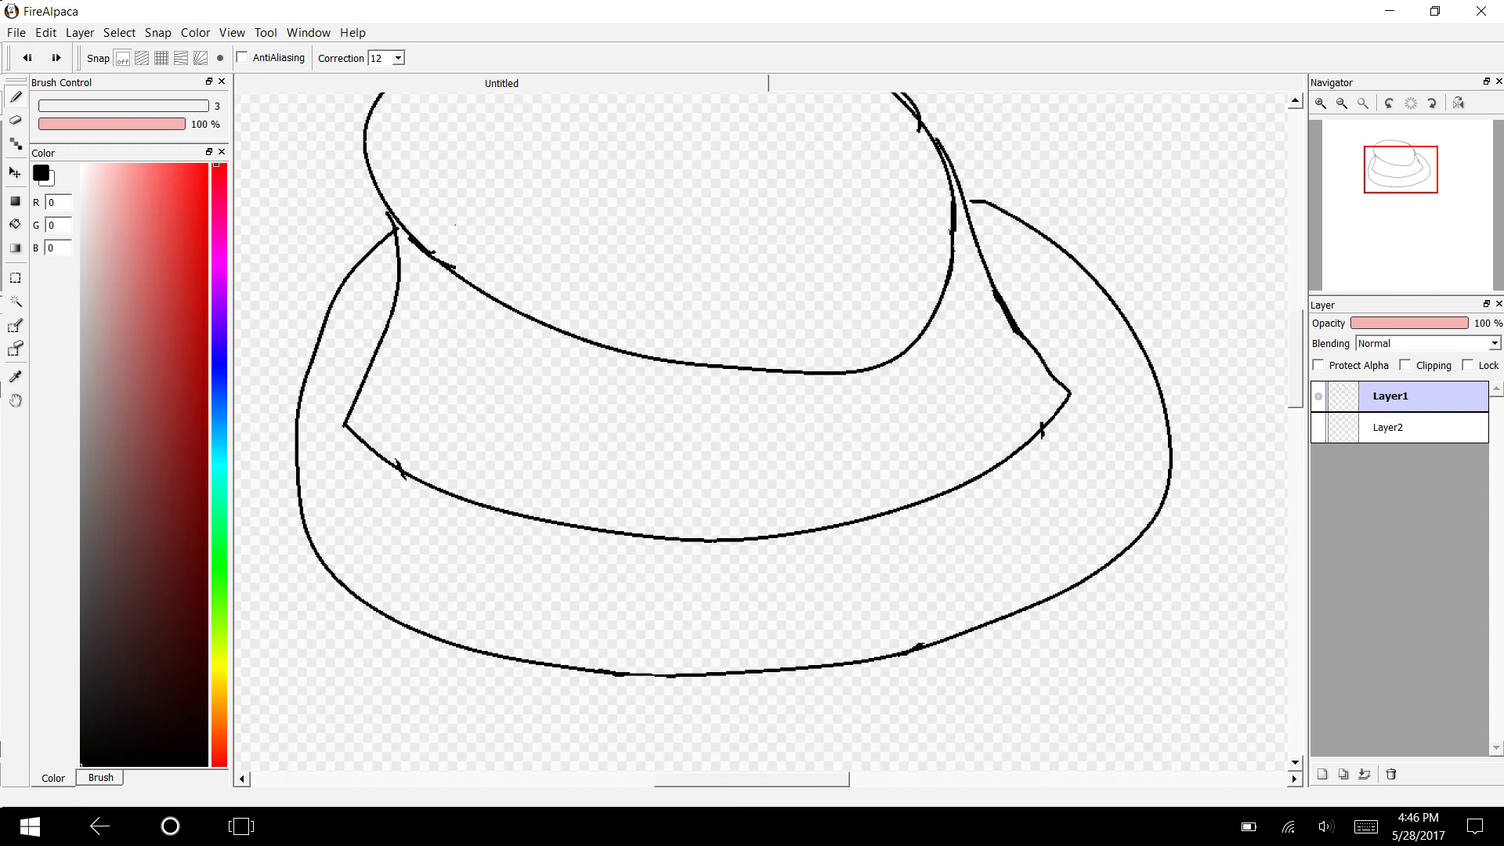
mouse_move(341, 408)
left_mouse_down()
mouse_move(358, 376)
mouse_move(476, 436)
mouse_move(701, 471)
mouse_move(907, 430)
mouse_move(1052, 329)
mouse_move(1071, 390)
left_mouse_up()
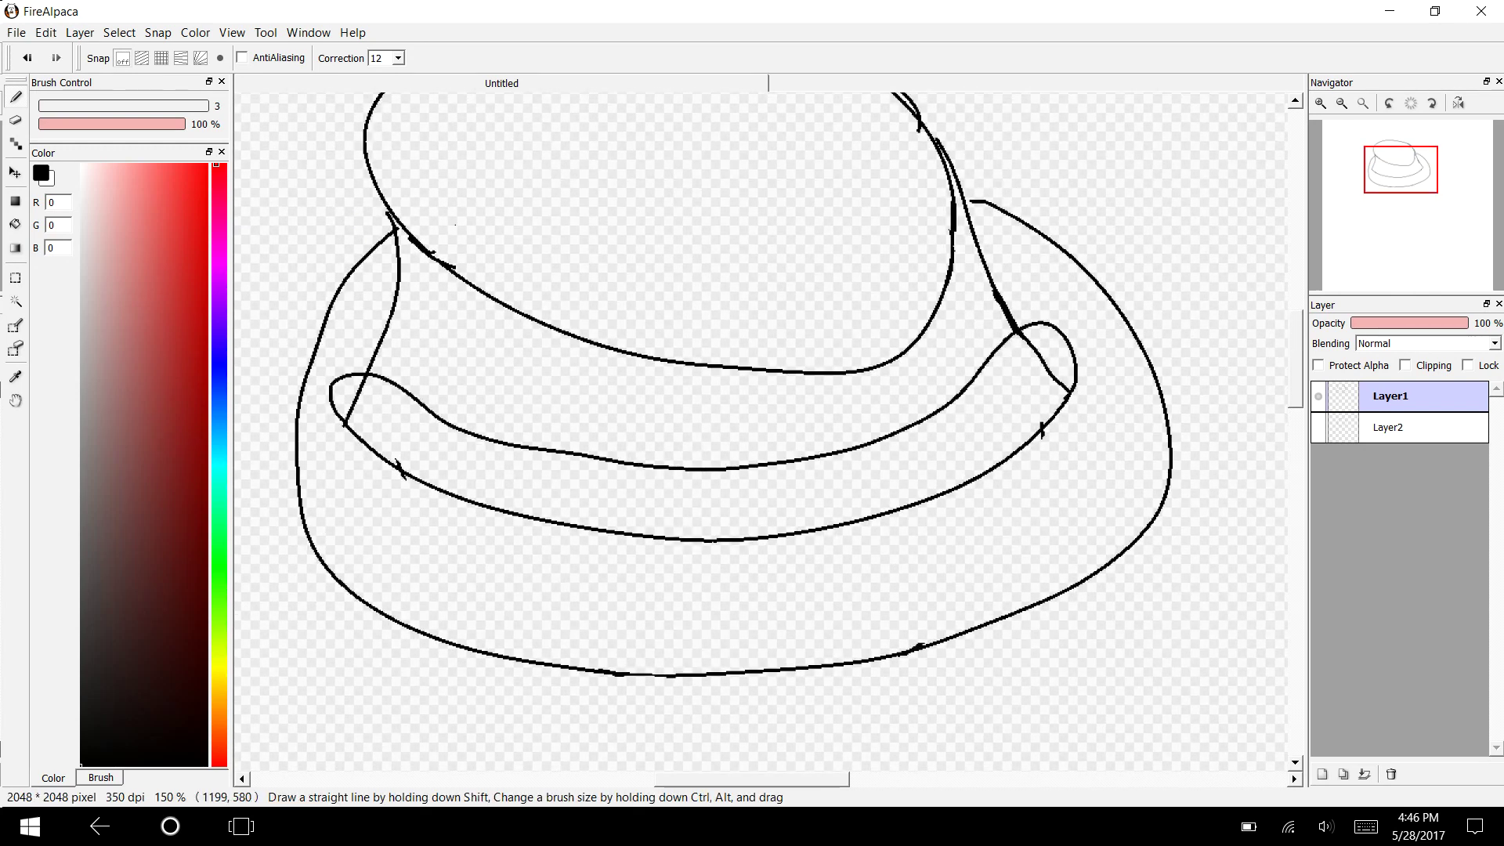
Fill the hat band and both its rounded ends with black.
key("g")
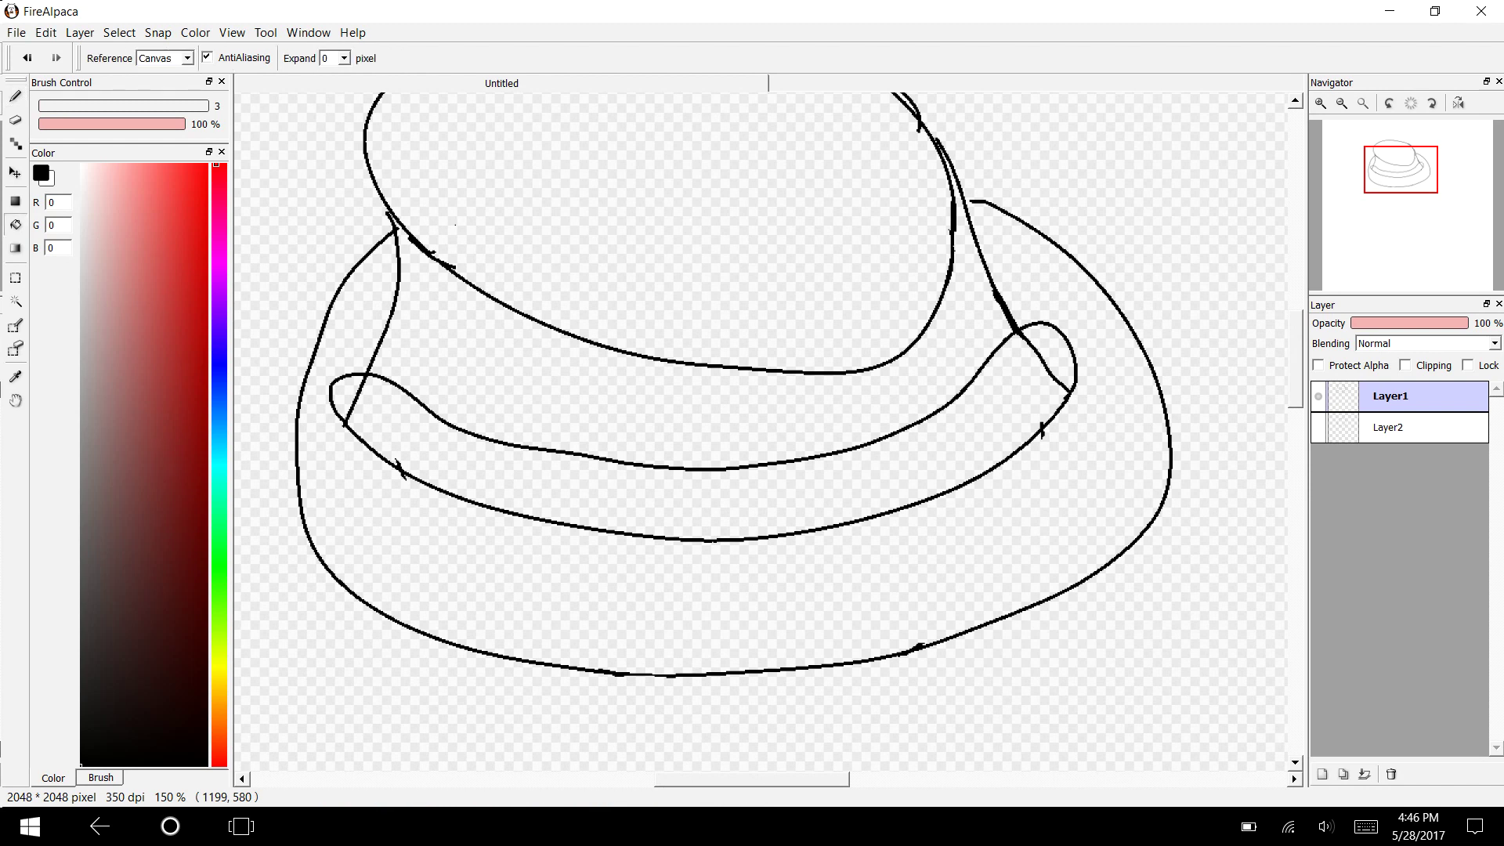
left_click(1041, 391)
left_click(348, 397)
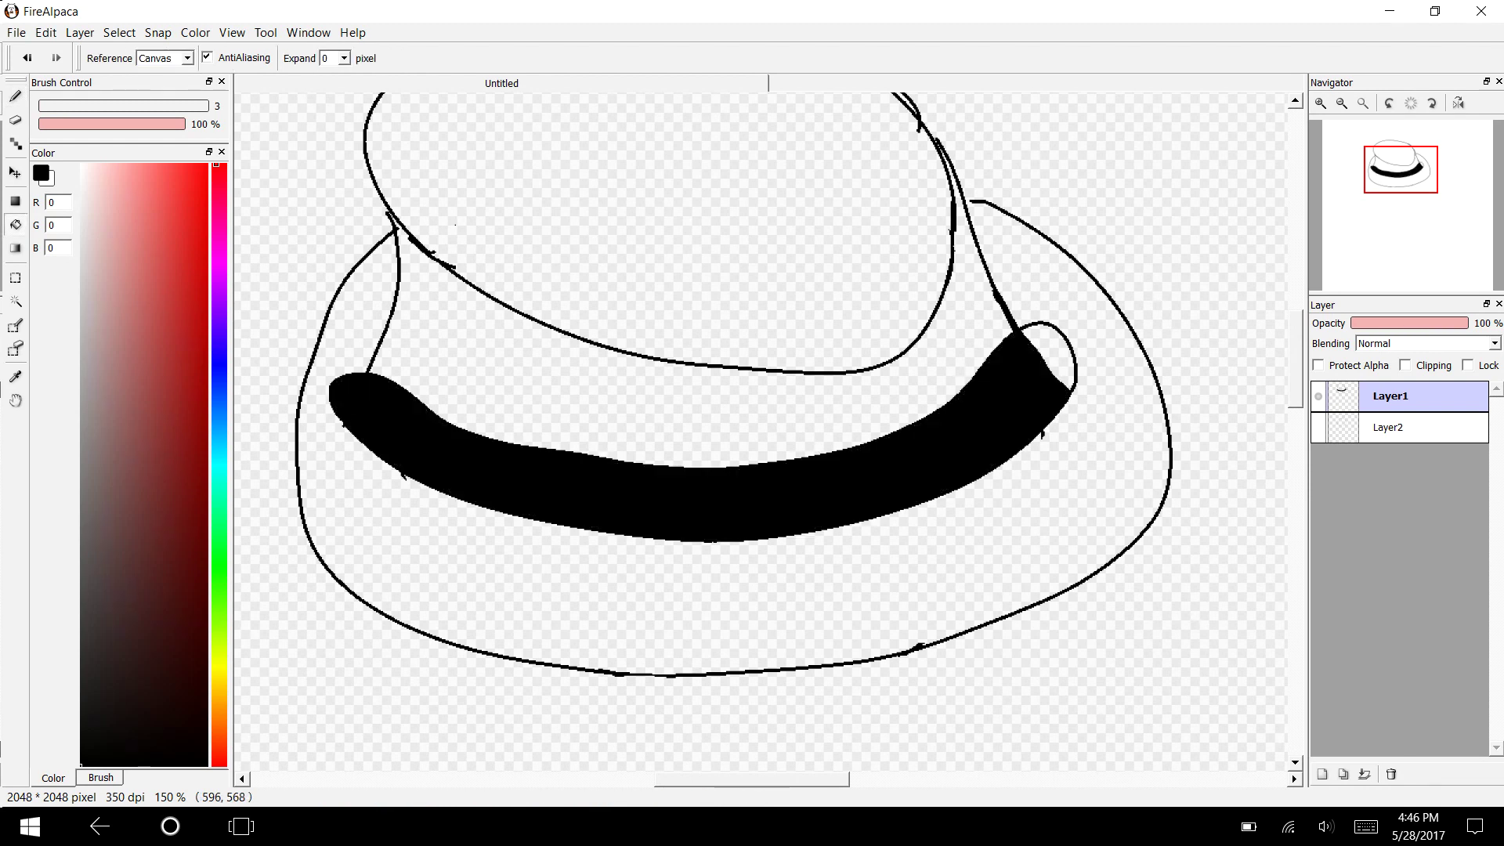
left_click(1057, 357)
Fill the crown's side and the oval top of the hat with red, RGB 193, 65, 65.
left_click(166, 311)
left_click(666, 407)
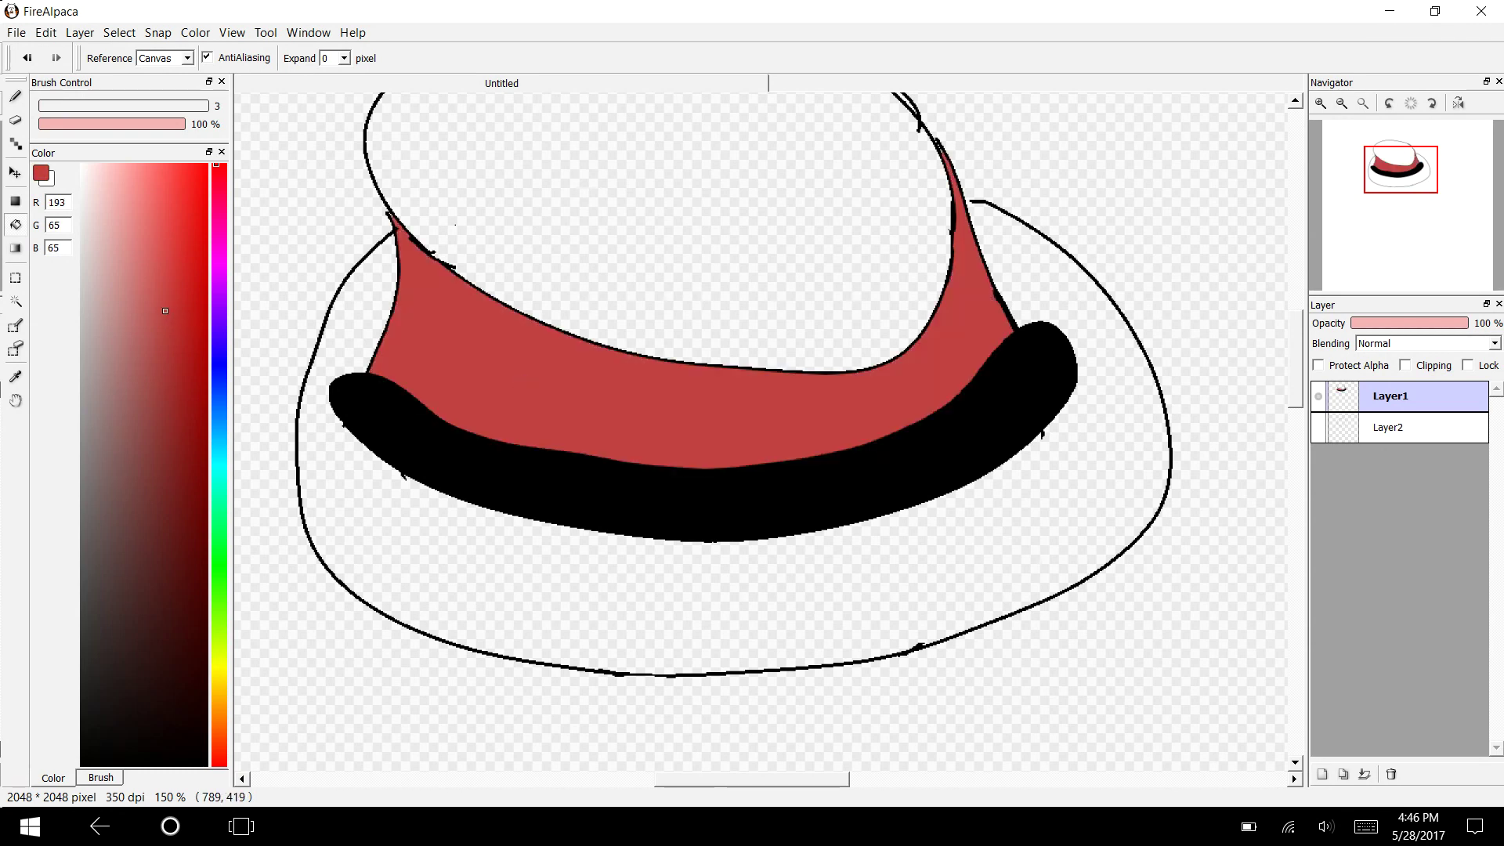
left_click(574, 222)
Try filling the brim red, undo it, and close the gap where the brim's outline meets the crown's right side in black.
left_click(593, 586)
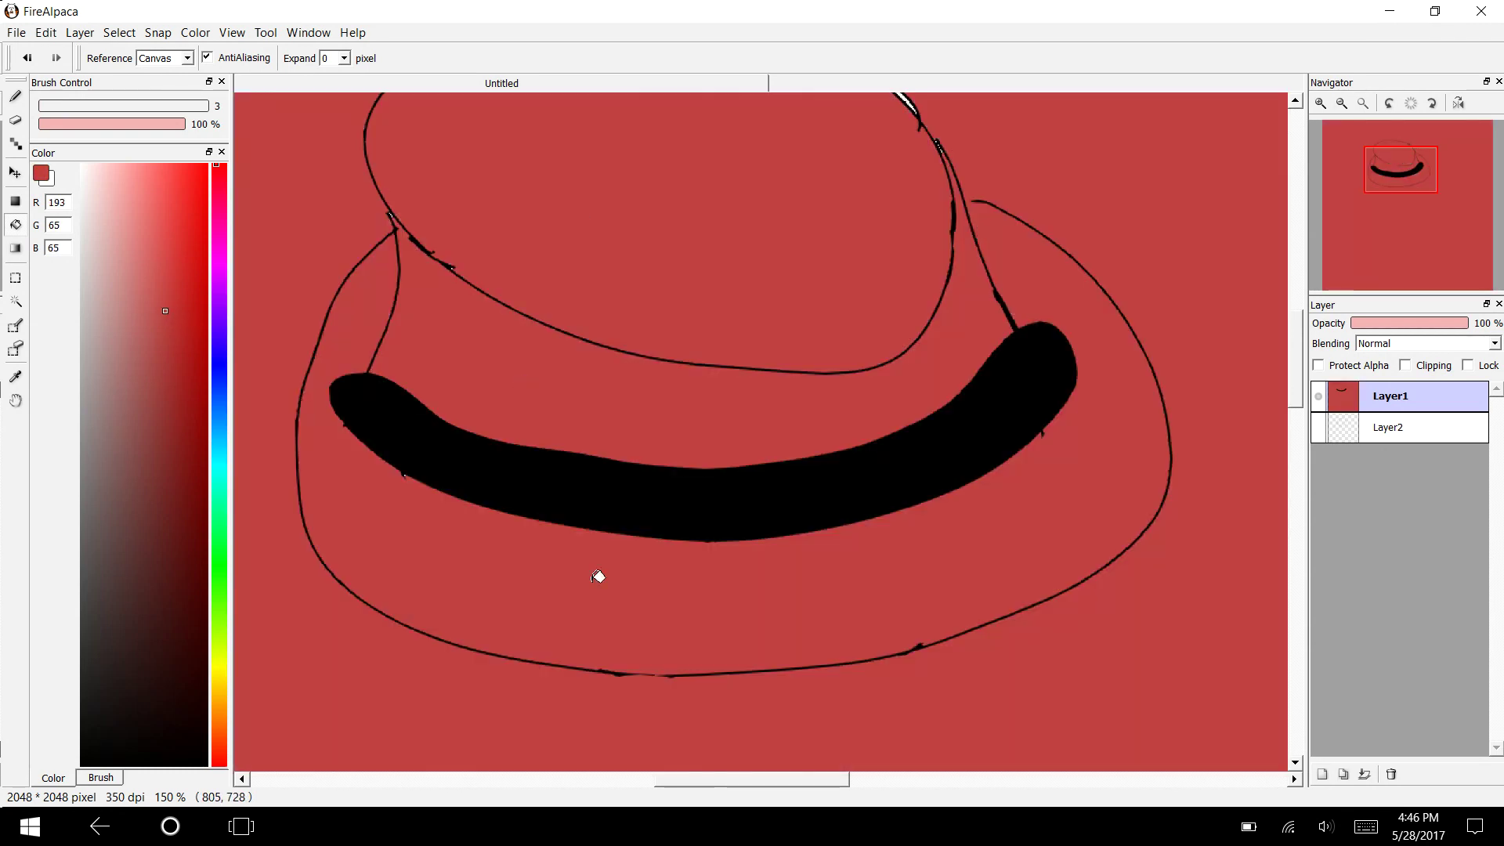
key("ctrl+z")
left_click(16, 96)
left_click(81, 765)
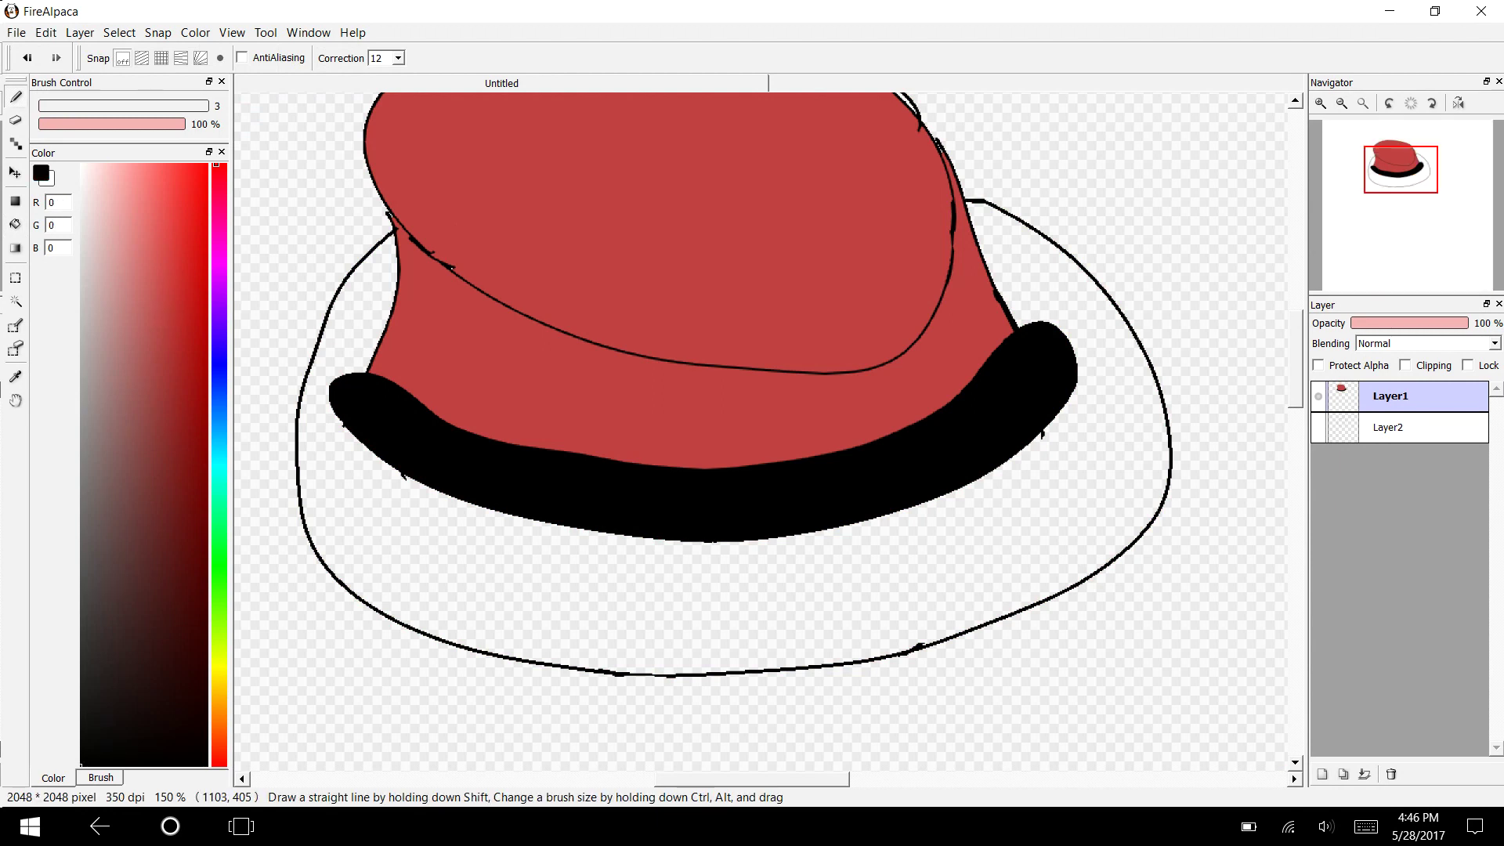
Sample the crown's red and fill the hat's brim with it.
left_click(16, 377)
left_click(535, 368)
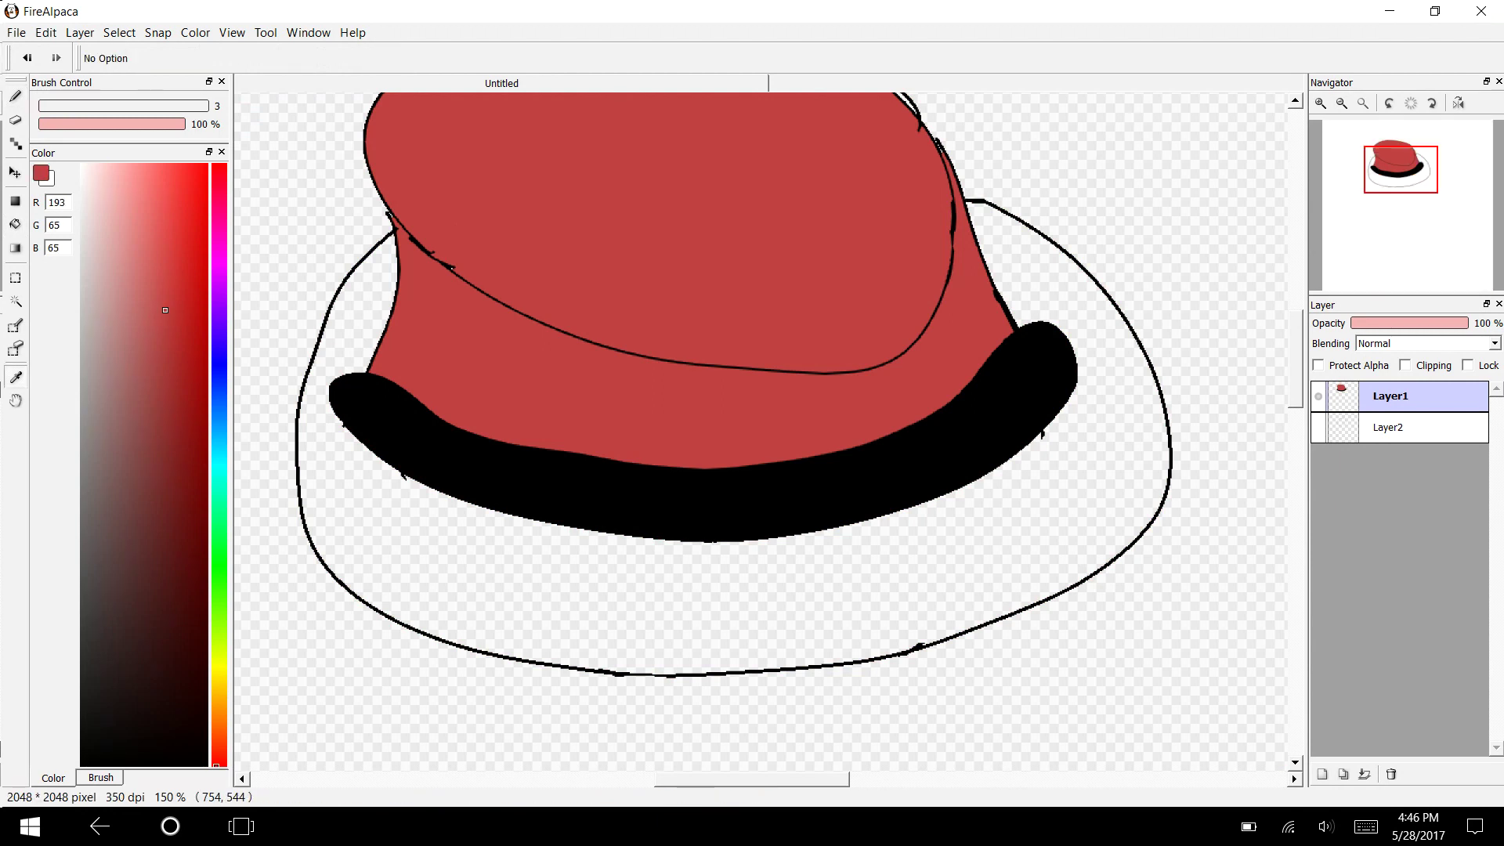
key("g")
left_click(491, 564)
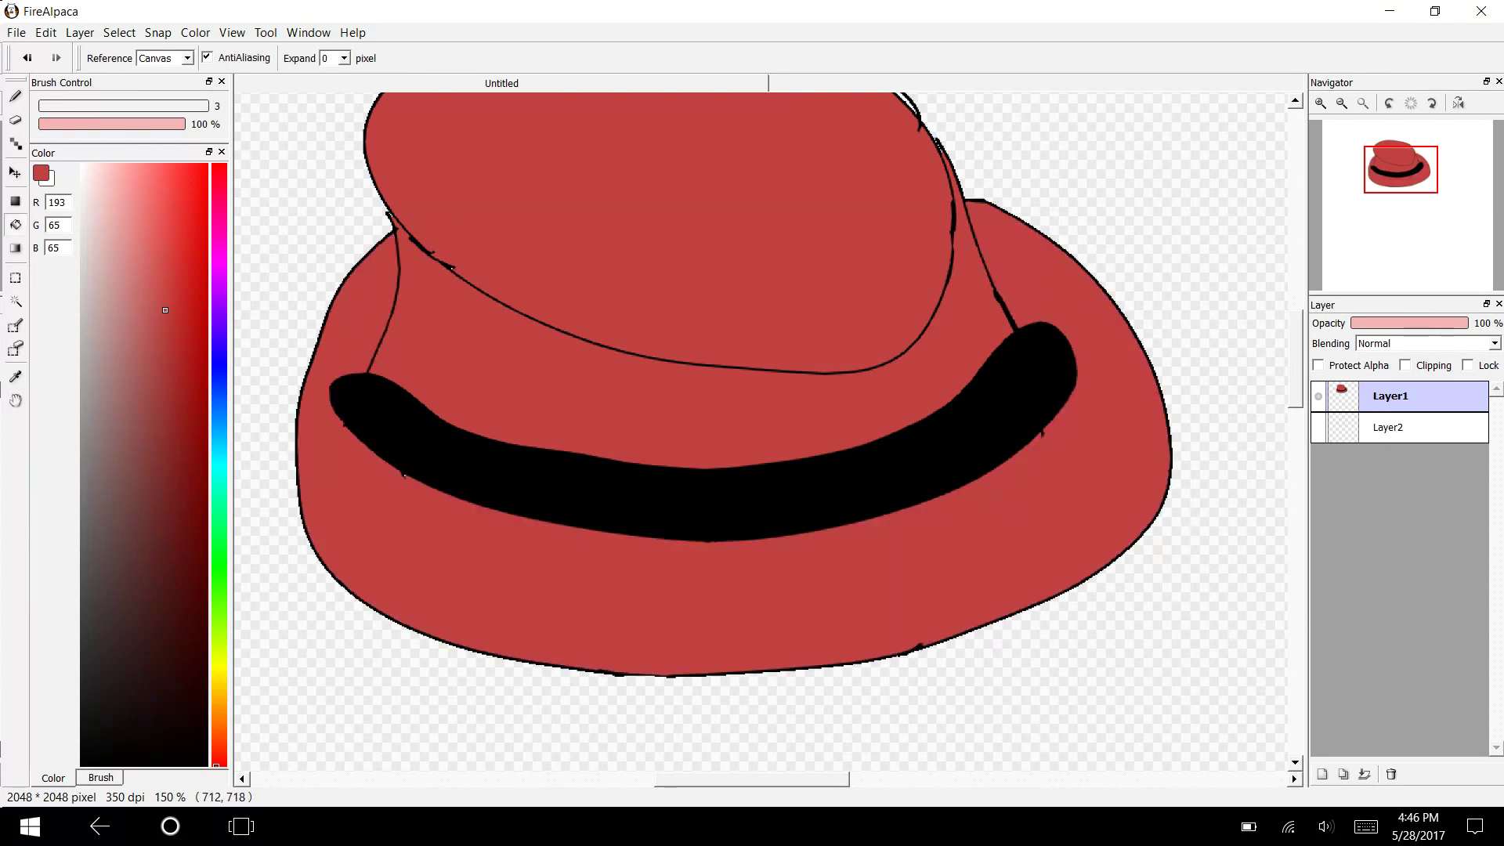
Show Layer2 again and move its head circle slightly down and to the right beneath the brim.
left_click(1318, 428)
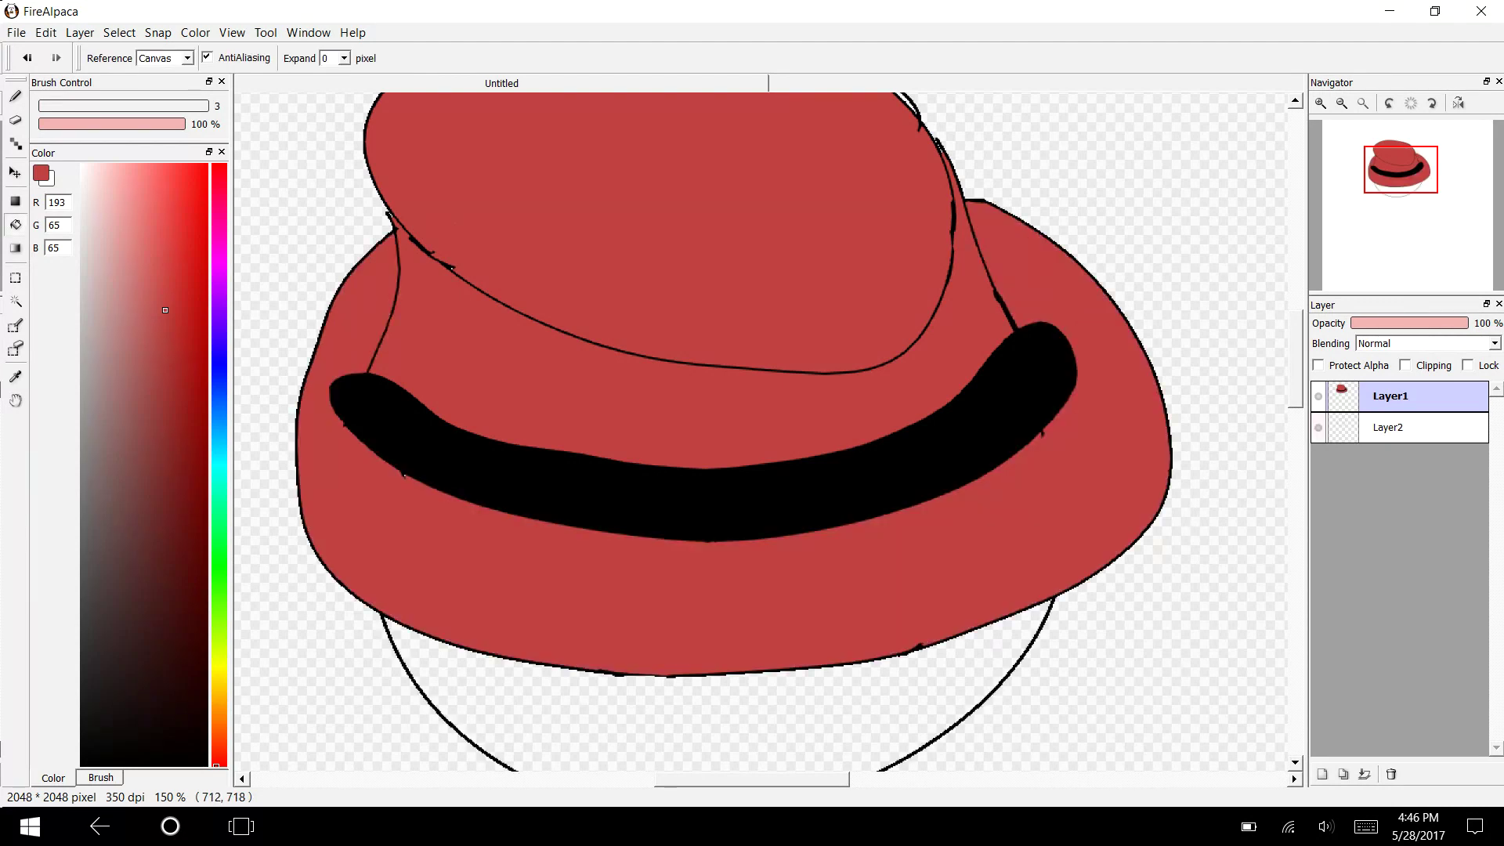
scroll(760, 431, "down", 5)
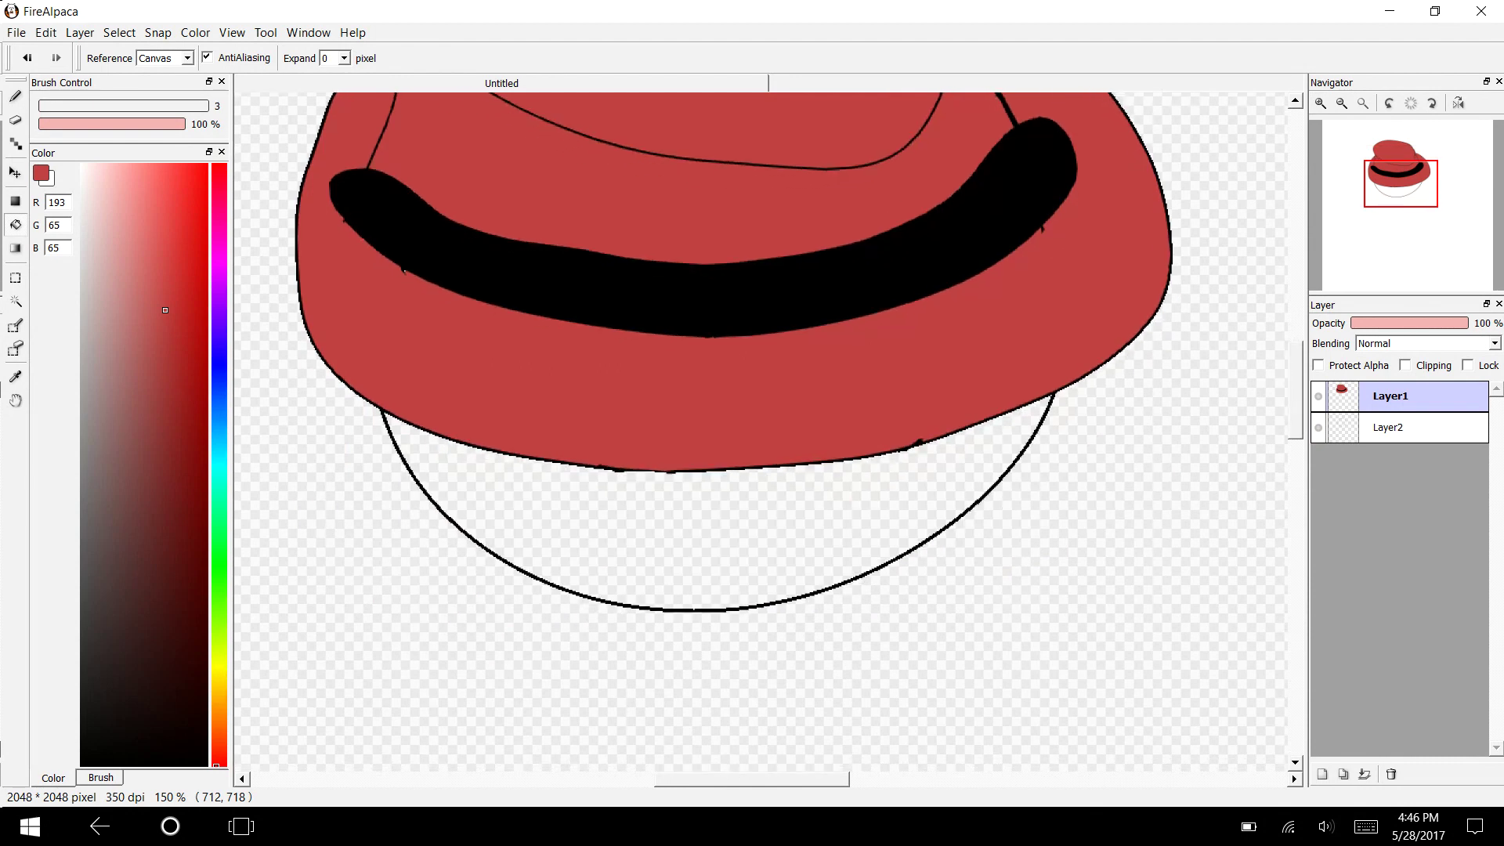
key("b")
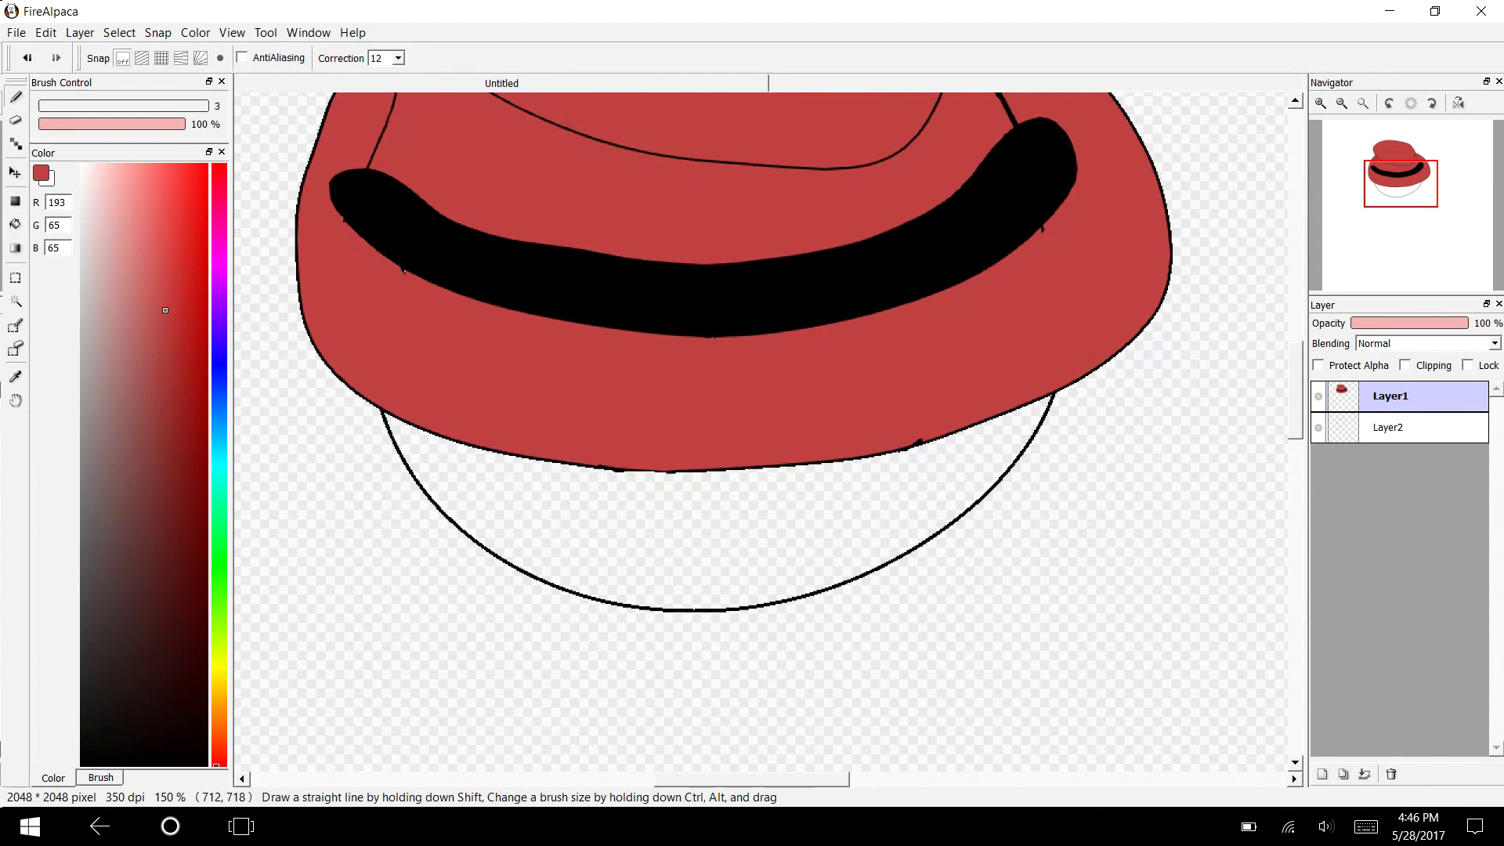
left_click(1410, 428)
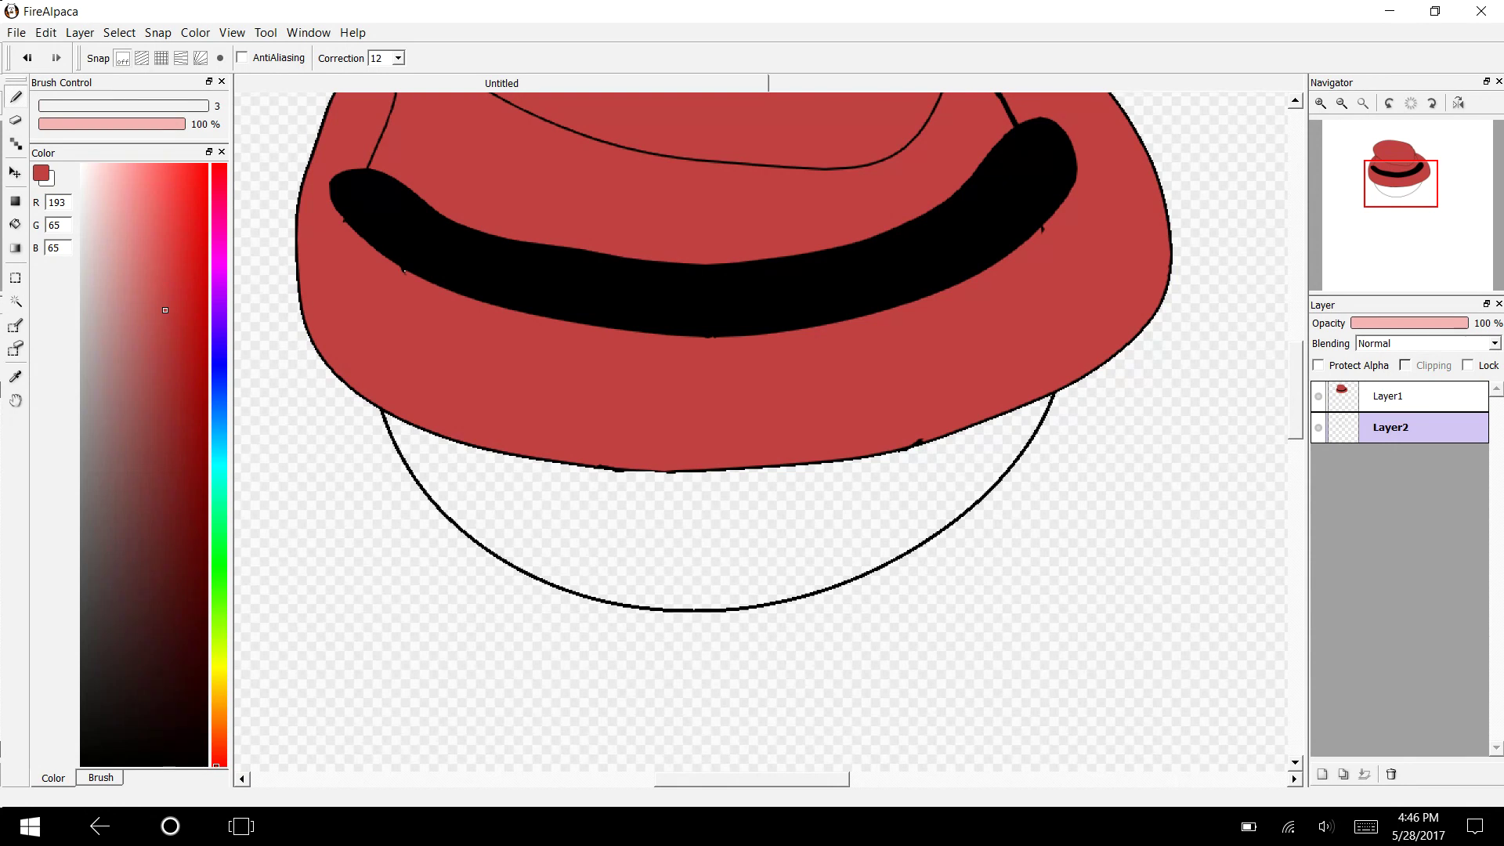
key("v")
left_click_drag(628, 490, 647, 538)
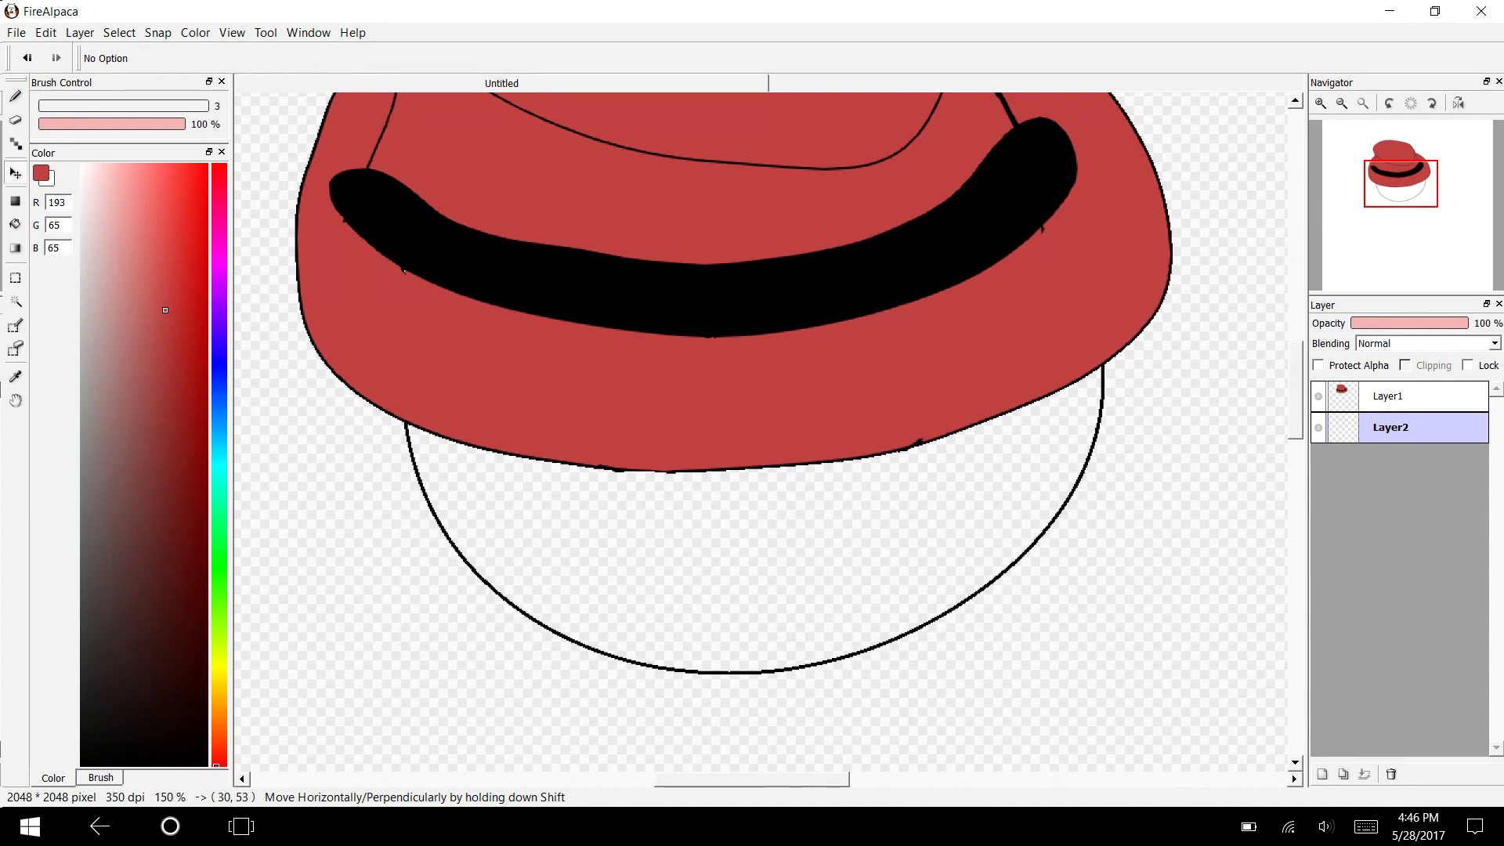
Draw the outlines of both slanted eyes, a short curved nose and a smirking mouth in black on Layer2 beneath the brim.
key("b")
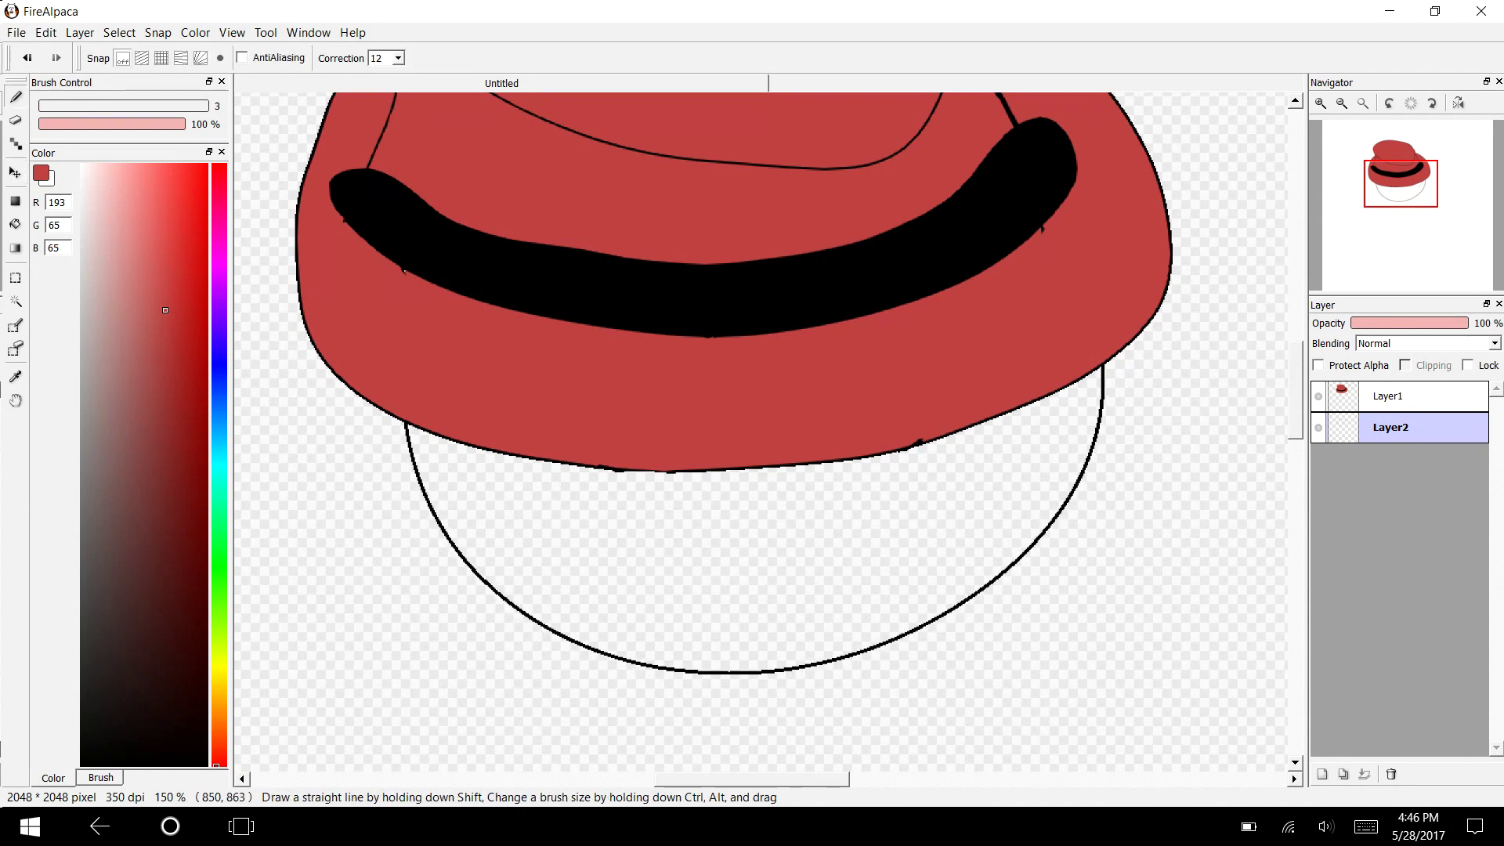
left_click(81, 765)
left_click_drag(1296, 390, 1295, 412)
scroll(736, 314, "up", 1)
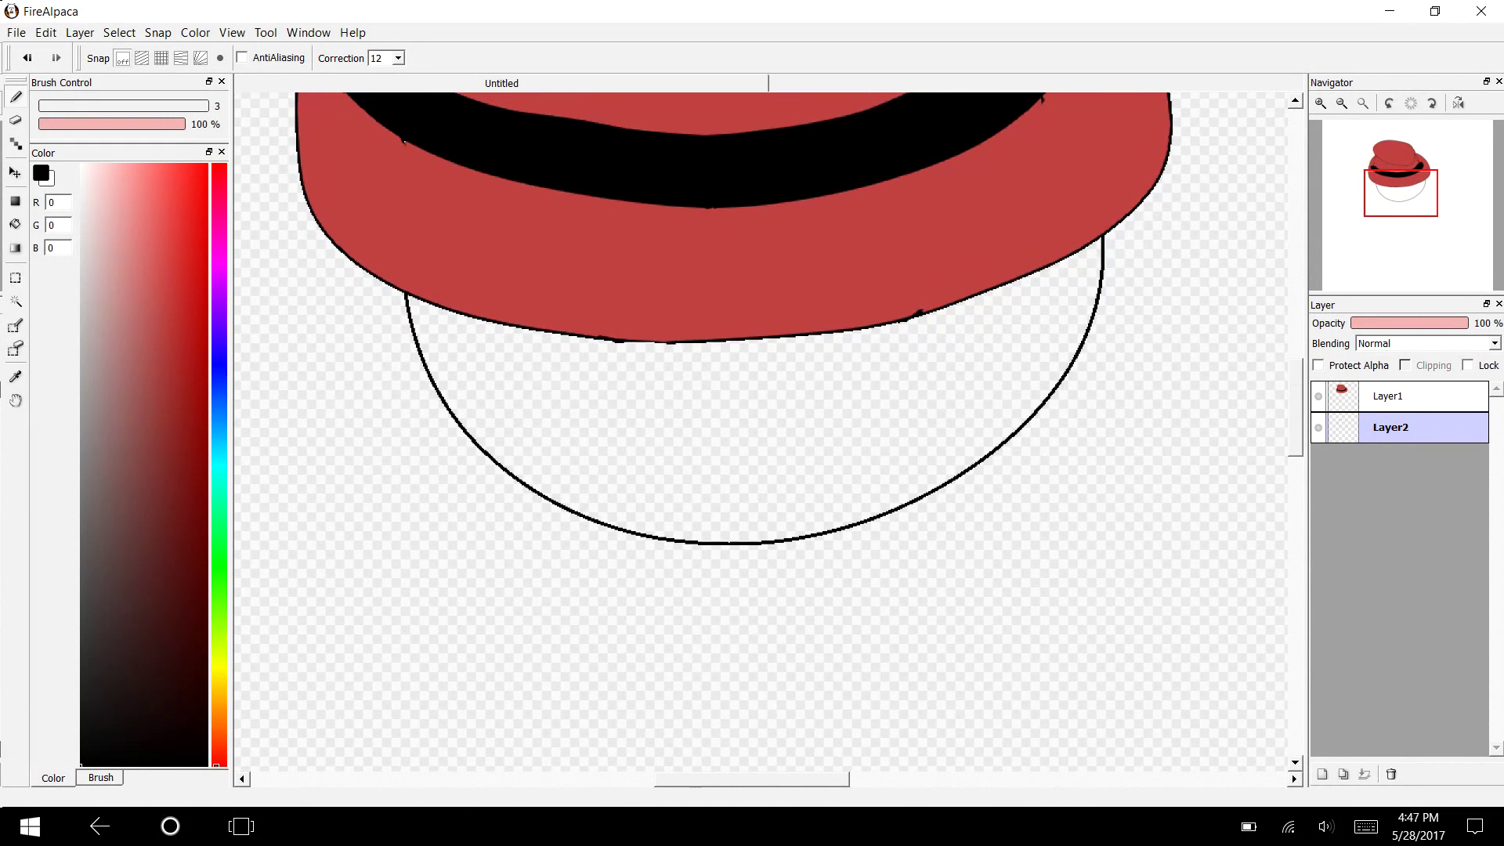
left_click_drag(611, 339, 716, 370)
mouse_move(521, 329)
left_mouse_down()
mouse_move(558, 421)
mouse_move(704, 373)
left_mouse_up()
mouse_move(885, 324)
left_mouse_down()
mouse_move(830, 419)
mouse_move(940, 308)
left_mouse_up()
left_click_drag(761, 423, 773, 461)
mouse_move(726, 519)
left_mouse_down()
mouse_move(690, 520)
mouse_move(614, 472)
left_mouse_up()
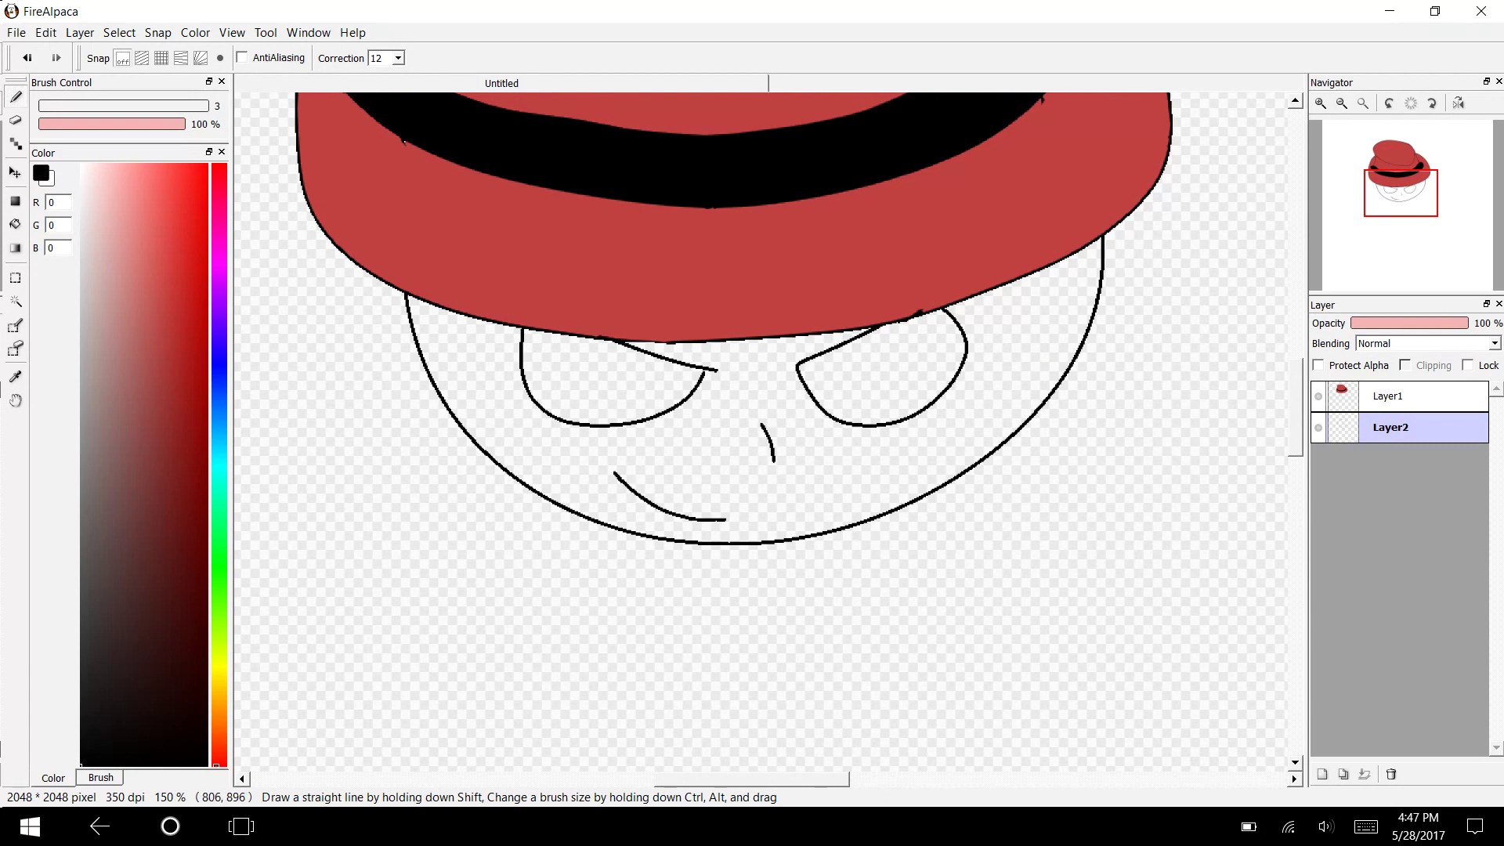
Draw a narrow oval pupil in the right eye, and a lower slanted lid with two short pupil lines in the left eye.
mouse_move(901, 323)
left_mouse_down()
mouse_move(936, 368)
mouse_move(930, 314)
left_mouse_up()
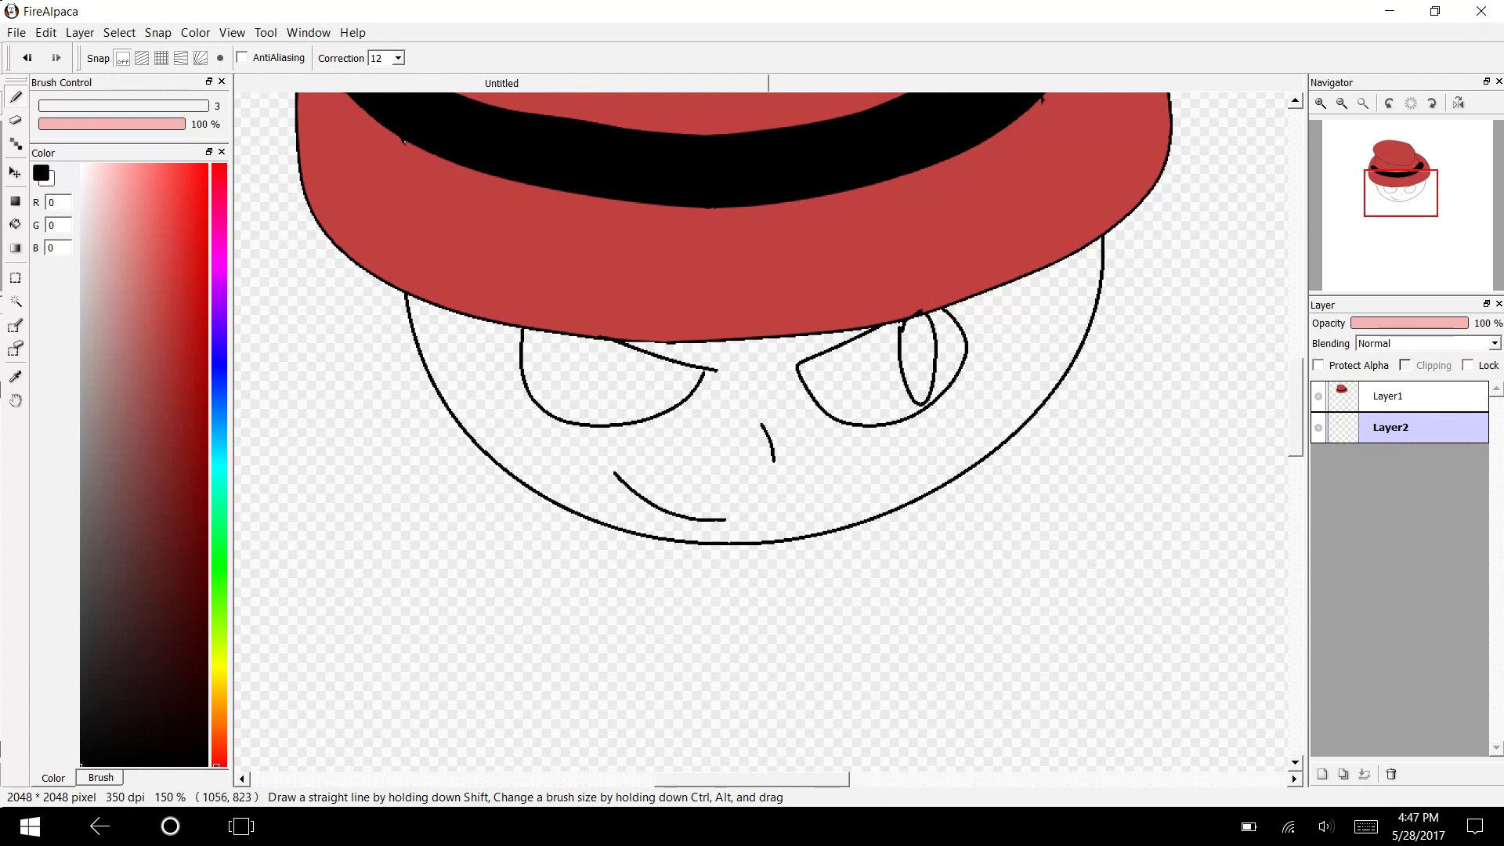
left_click_drag(699, 393, 521, 343)
mouse_move(640, 383)
left_mouse_down()
mouse_move(640, 418)
mouse_move(669, 411)
left_mouse_up()
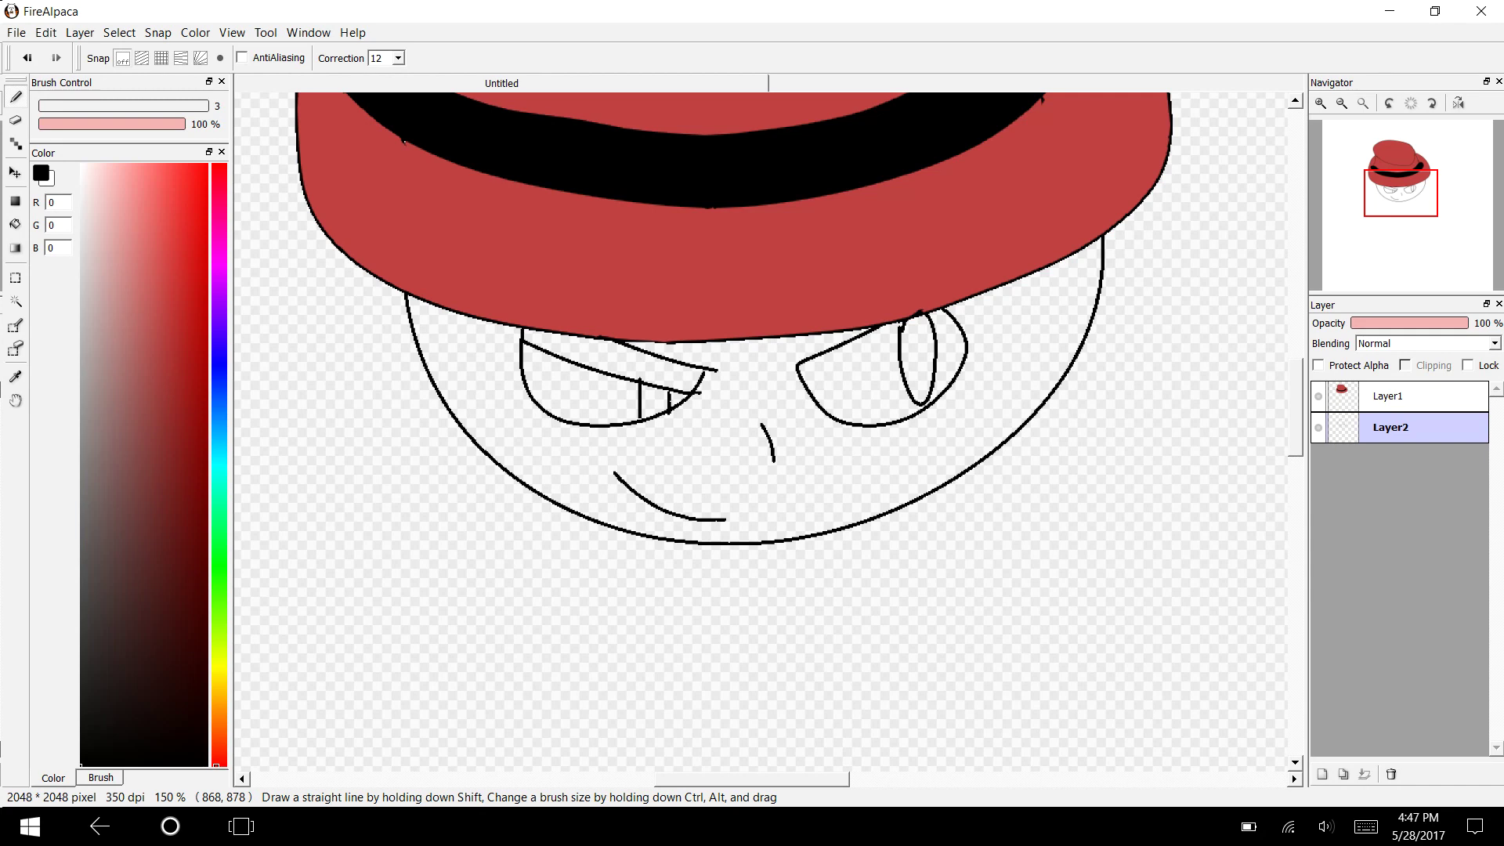
Erase the left eye's original upper lid lines above the new lid and touch up its pupil's edge in black.
key("e")
mouse_move(639, 338)
left_mouse_down()
mouse_move(746, 383)
mouse_move(598, 348)
left_mouse_up()
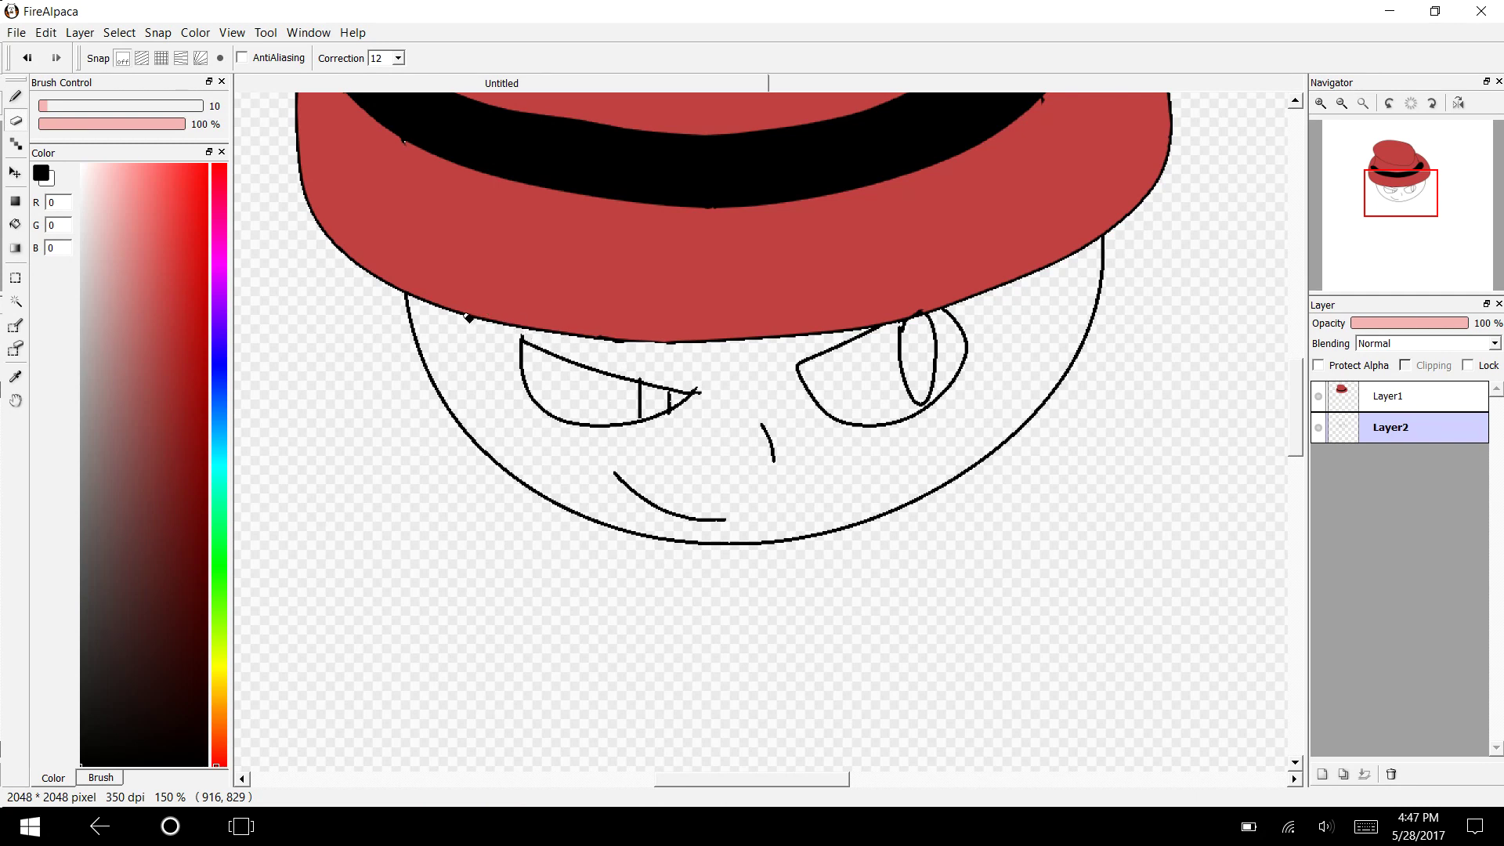
key("b")
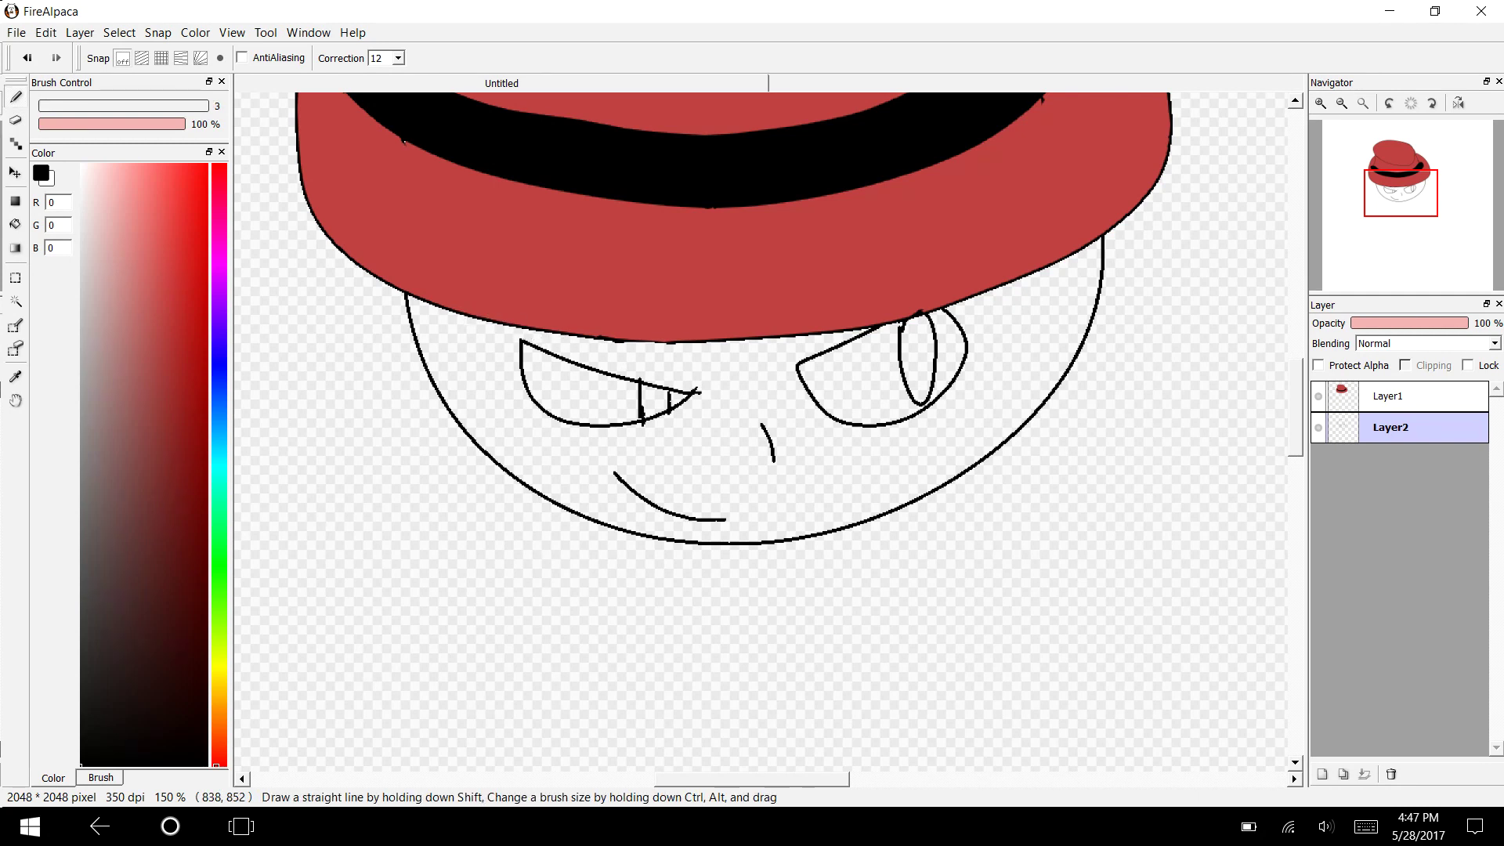
Fill both pupils with black and draw the iris edges around them.
key("g")
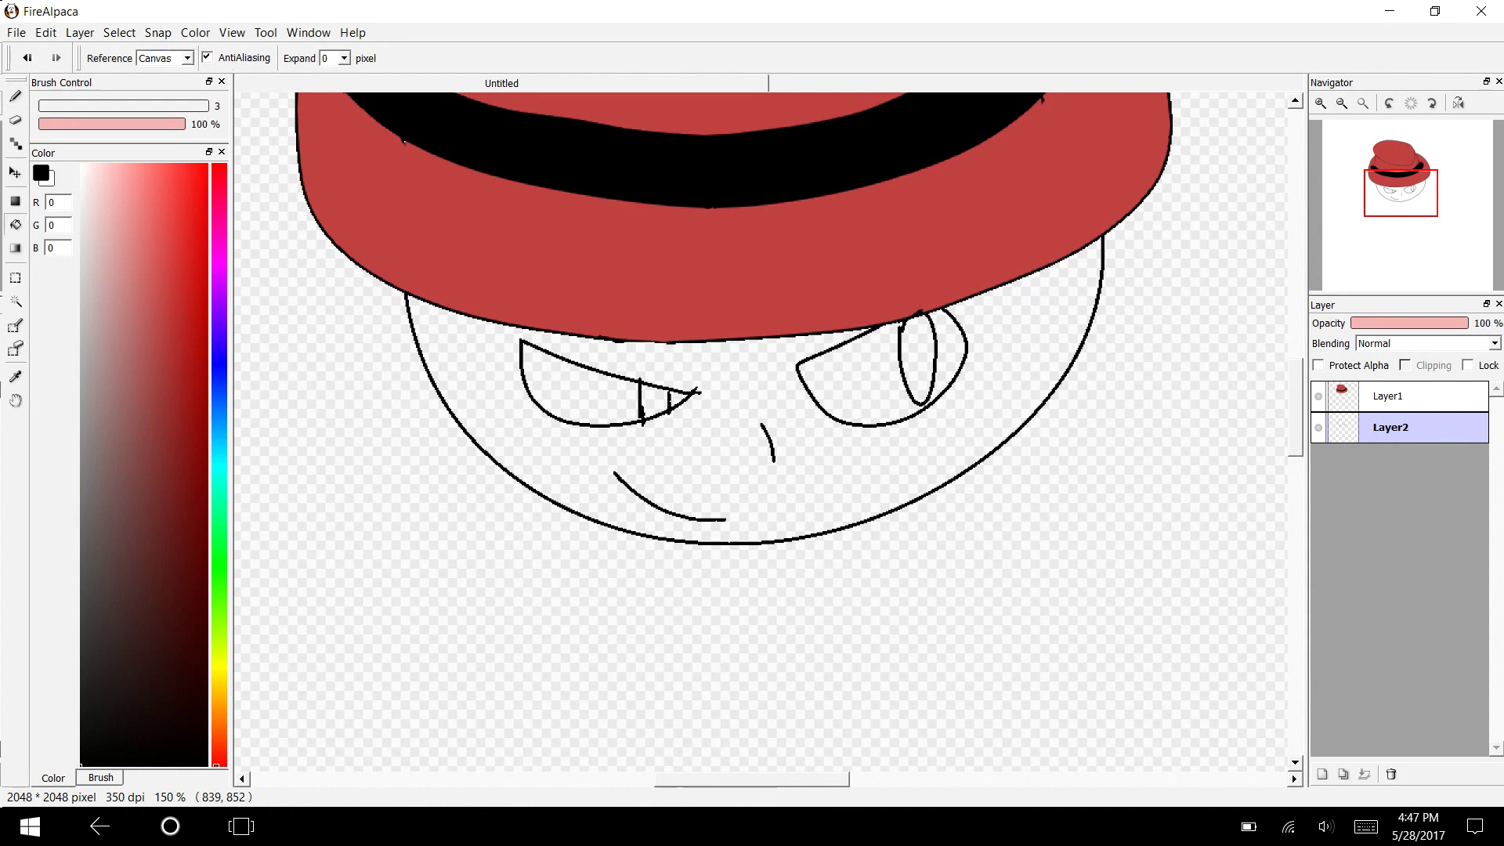
left_click(655, 401)
left_click(916, 363)
left_click_drag(624, 373, 623, 393)
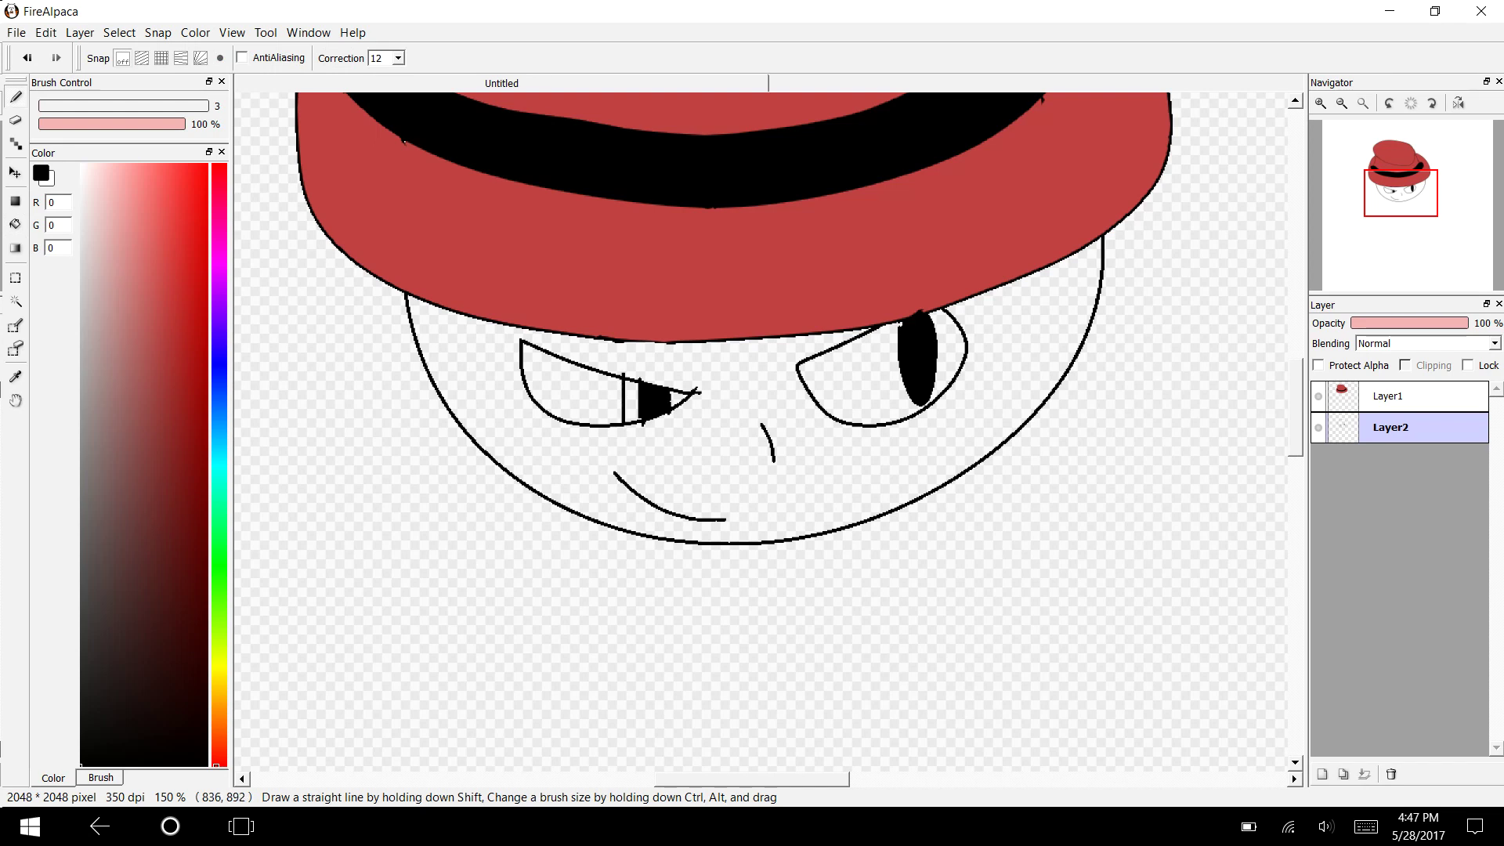
left_click_drag(884, 327, 915, 420)
left_click_drag(940, 310, 949, 389)
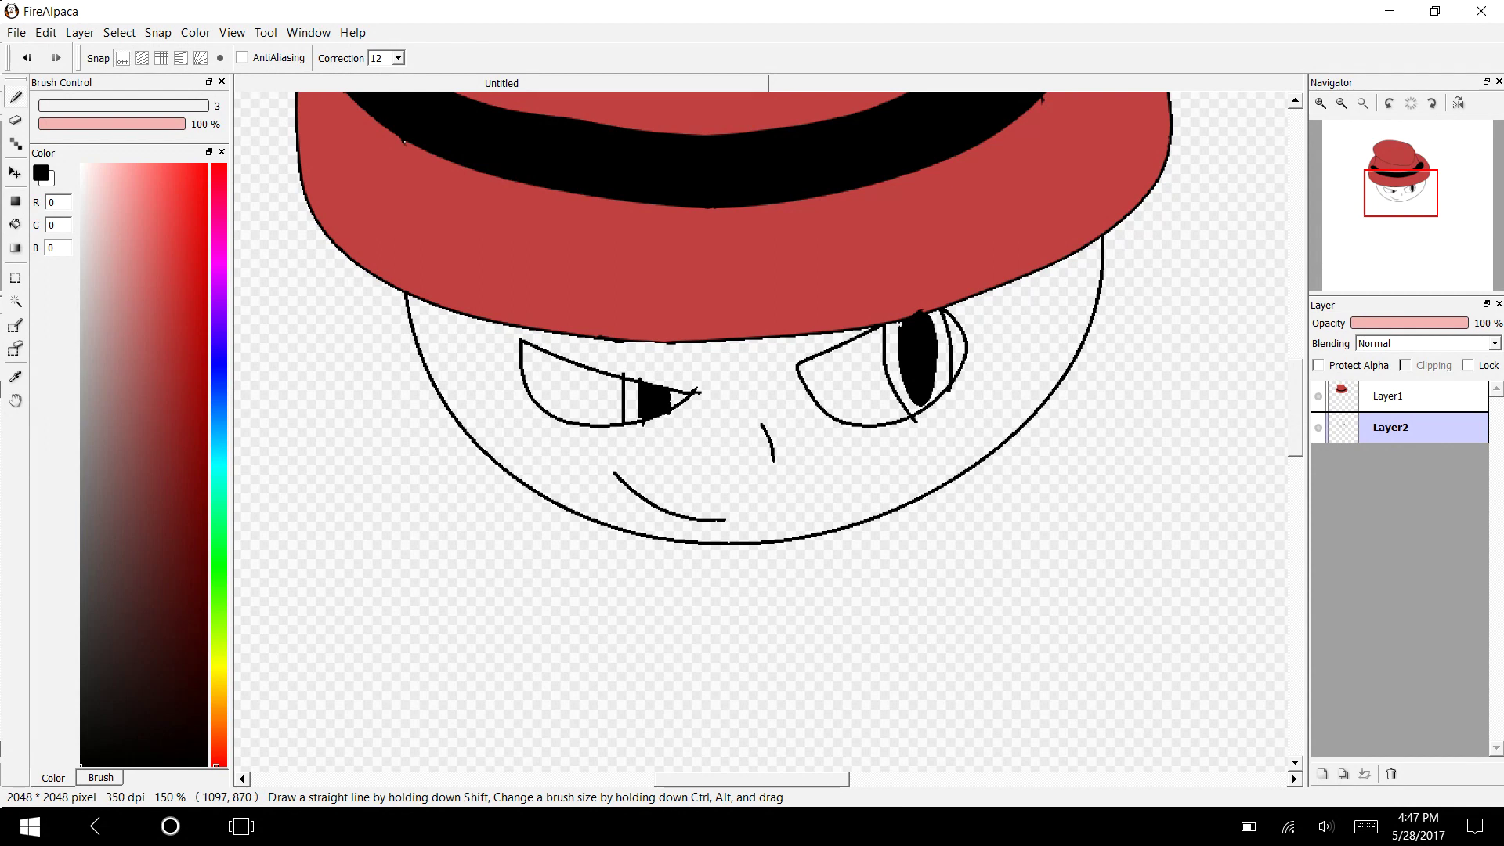
Draw a long, jagged-ended lock of hair hanging from under the brim on each side of the face.
mouse_move(368, 276)
left_mouse_down()
mouse_move(423, 520)
mouse_move(404, 698)
mouse_move(448, 628)
left_mouse_up()
key("ctrl+z")
left_click(232, 33)
left_click(259, 74)
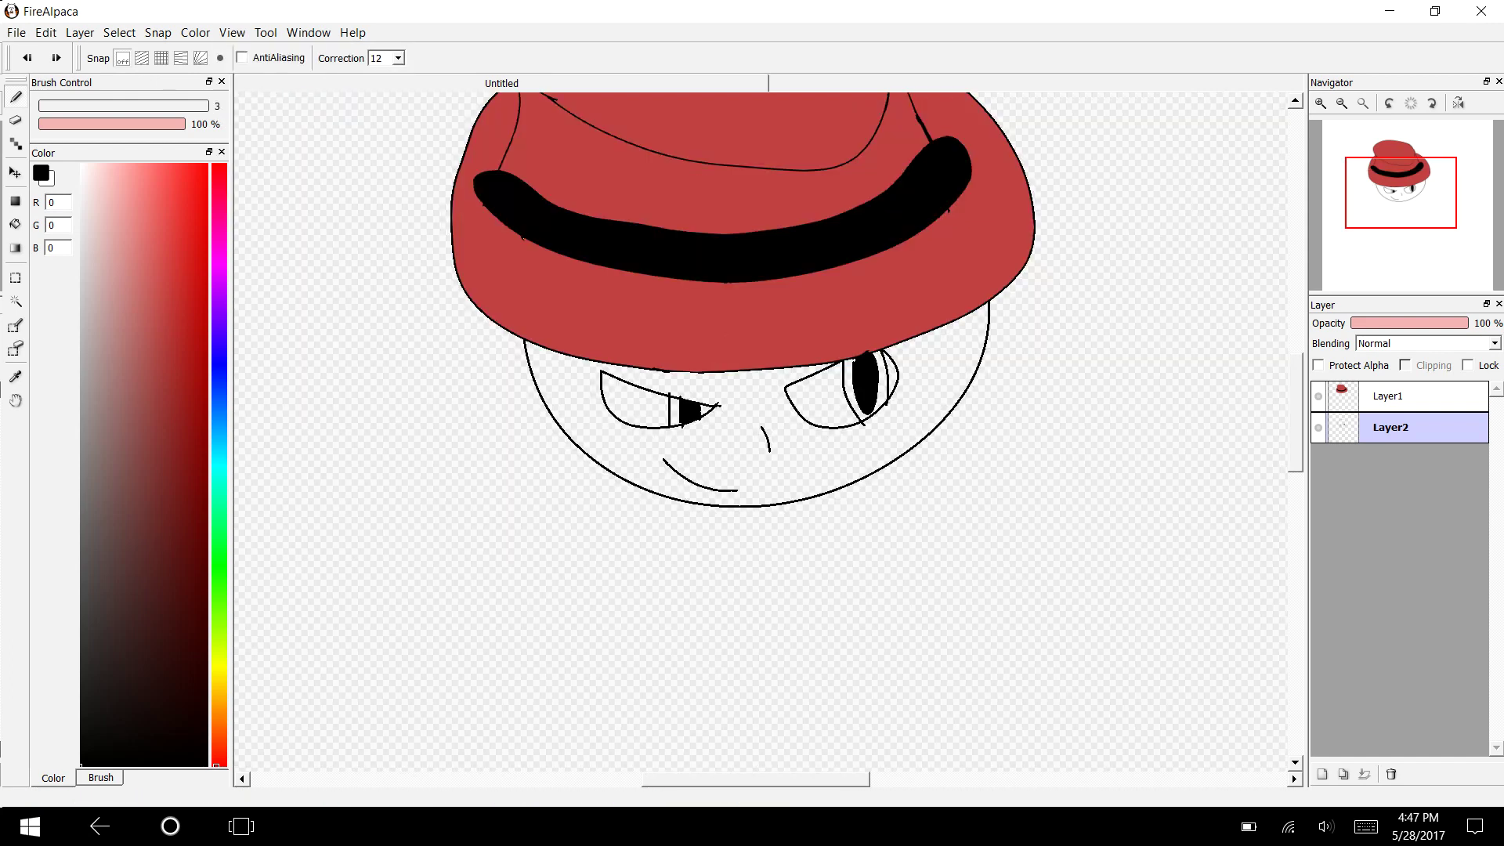
left_click_drag(1295, 412, 1295, 408)
scroll(764, 431, "up", 2)
scroll(764, 430, "down", 4)
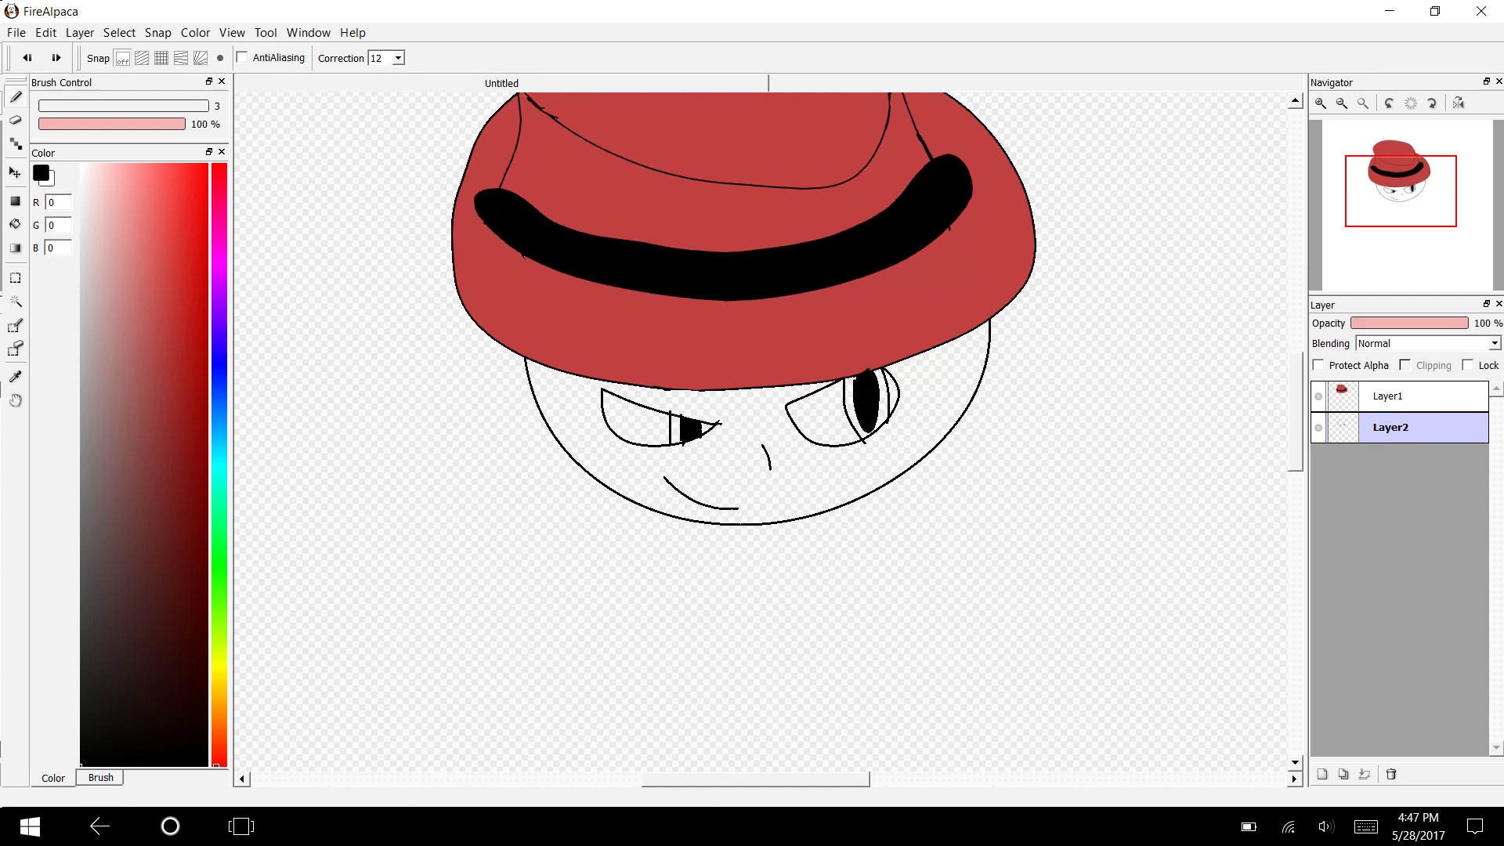
mouse_move(515, 301)
left_mouse_down()
mouse_move(478, 443)
mouse_move(497, 438)
mouse_move(456, 683)
mouse_move(519, 631)
mouse_move(570, 698)
mouse_move(613, 567)
mouse_move(601, 459)
mouse_move(621, 497)
mouse_move(580, 324)
left_mouse_up()
mouse_move(906, 307)
left_mouse_down()
mouse_move(881, 595)
mouse_move(937, 566)
mouse_move(990, 582)
mouse_move(1059, 409)
mouse_move(1010, 249)
left_mouse_up()
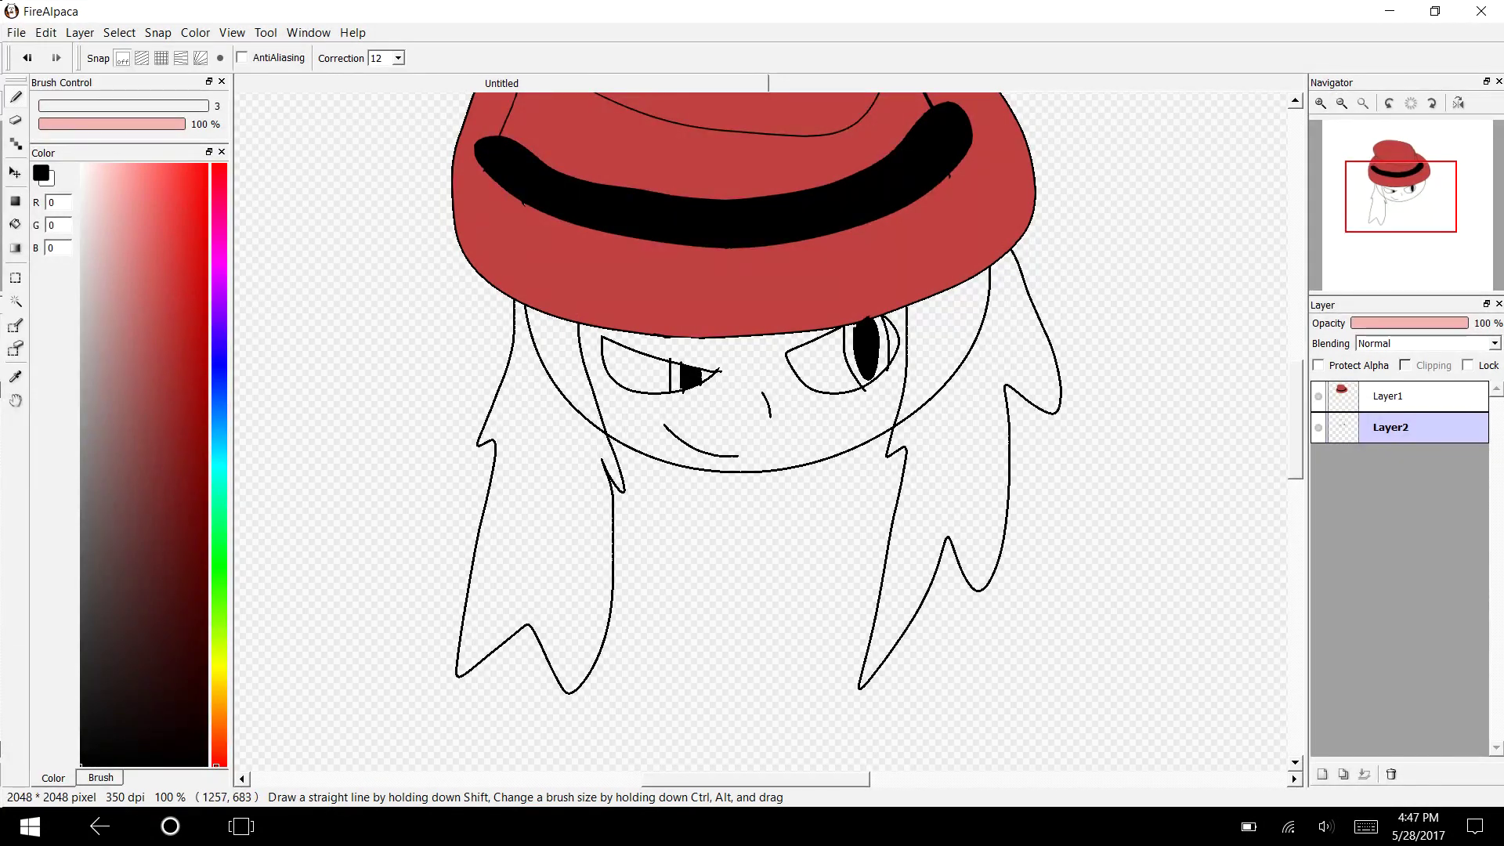
Erase the parts of the head outline that run through the left and right hair locks.
left_click(16, 121)
mouse_move(548, 372)
left_mouse_down()
mouse_move(600, 440)
mouse_move(556, 423)
mouse_move(530, 311)
left_mouse_up()
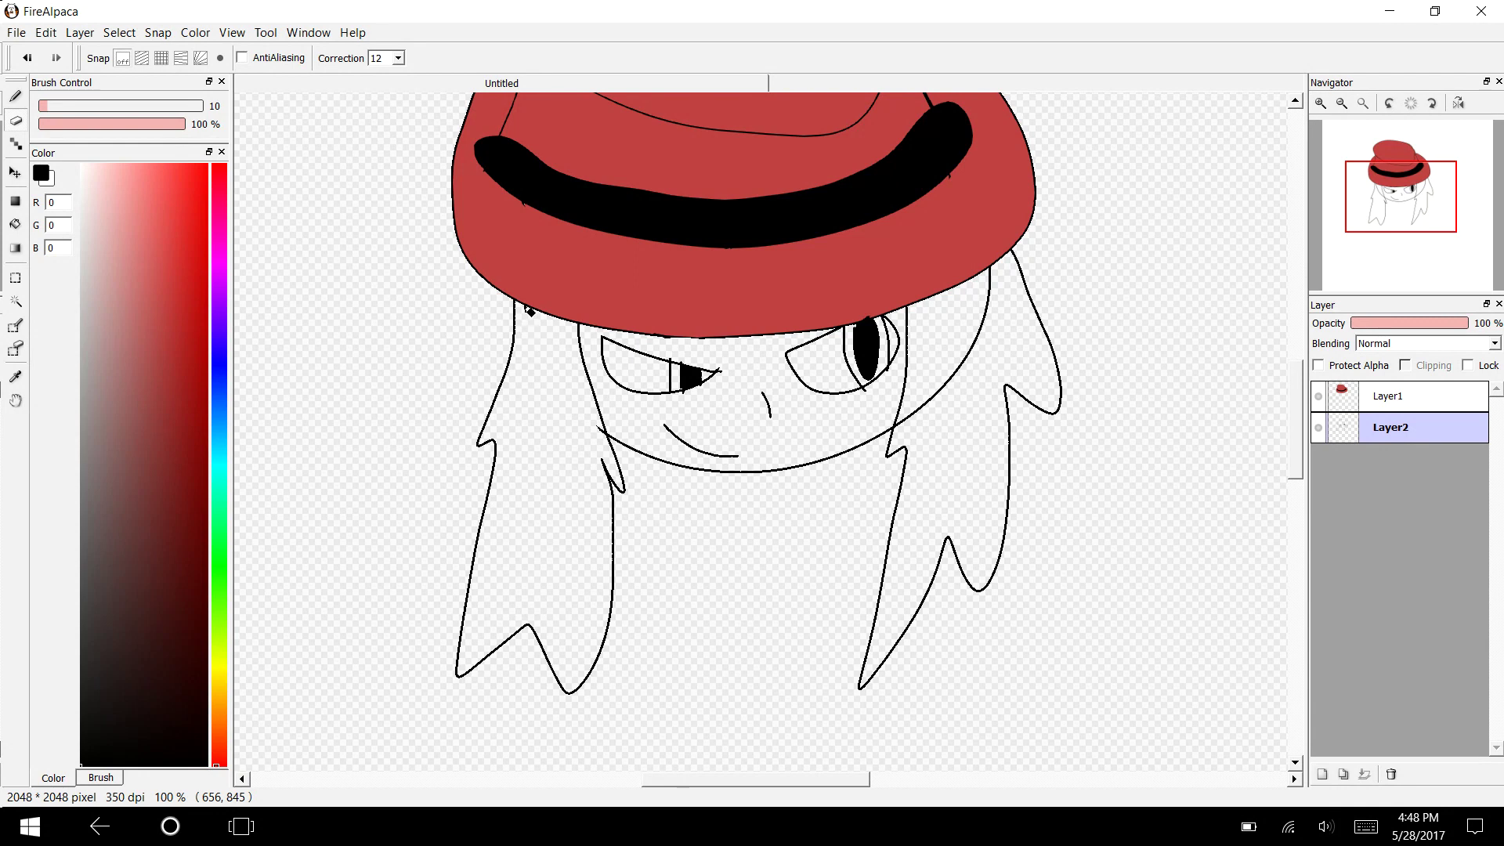
mouse_move(925, 441)
left_mouse_down()
mouse_move(938, 381)
mouse_move(917, 419)
mouse_move(956, 372)
mouse_move(905, 447)
mouse_move(926, 368)
mouse_move(905, 439)
mouse_move(924, 381)
mouse_move(903, 437)
mouse_move(952, 390)
mouse_move(977, 312)
mouse_move(972, 370)
mouse_move(1003, 301)
mouse_move(969, 323)
left_mouse_up()
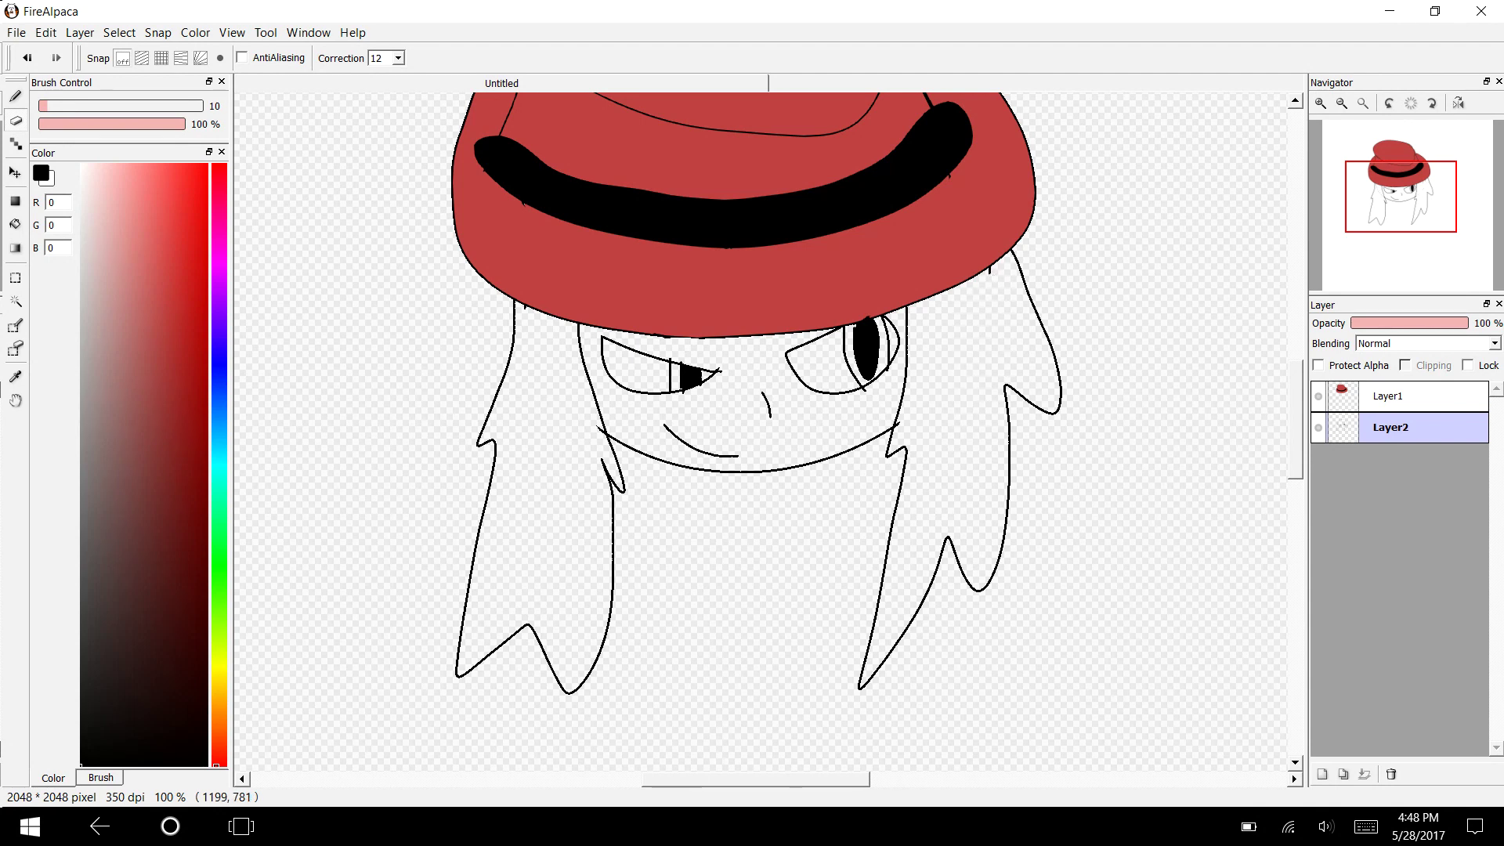
left_click(80, 33)
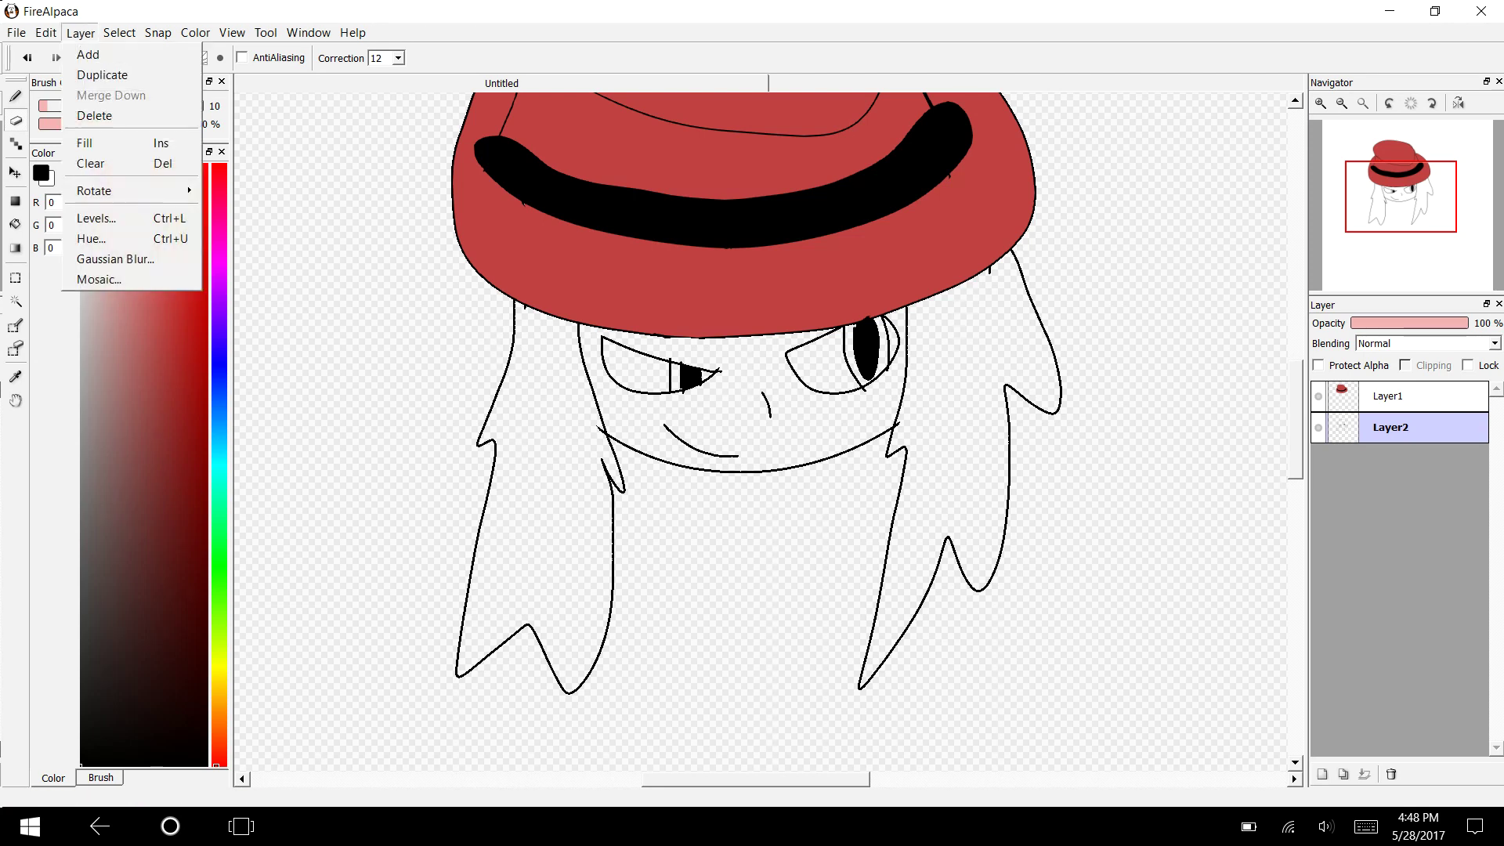
left_click(102, 74)
left_click(1410, 459)
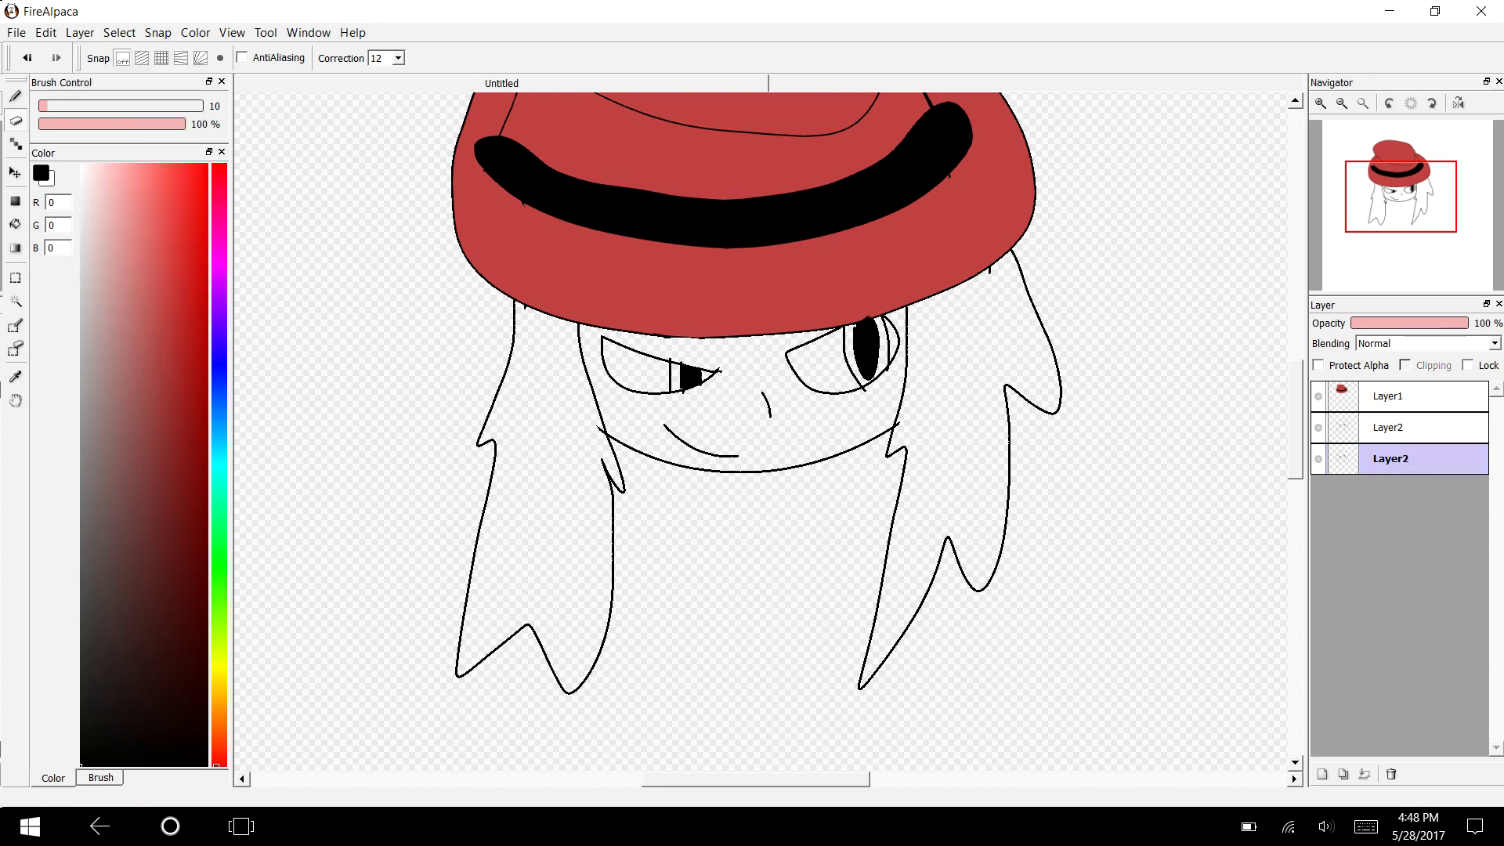
left_click(1391, 773)
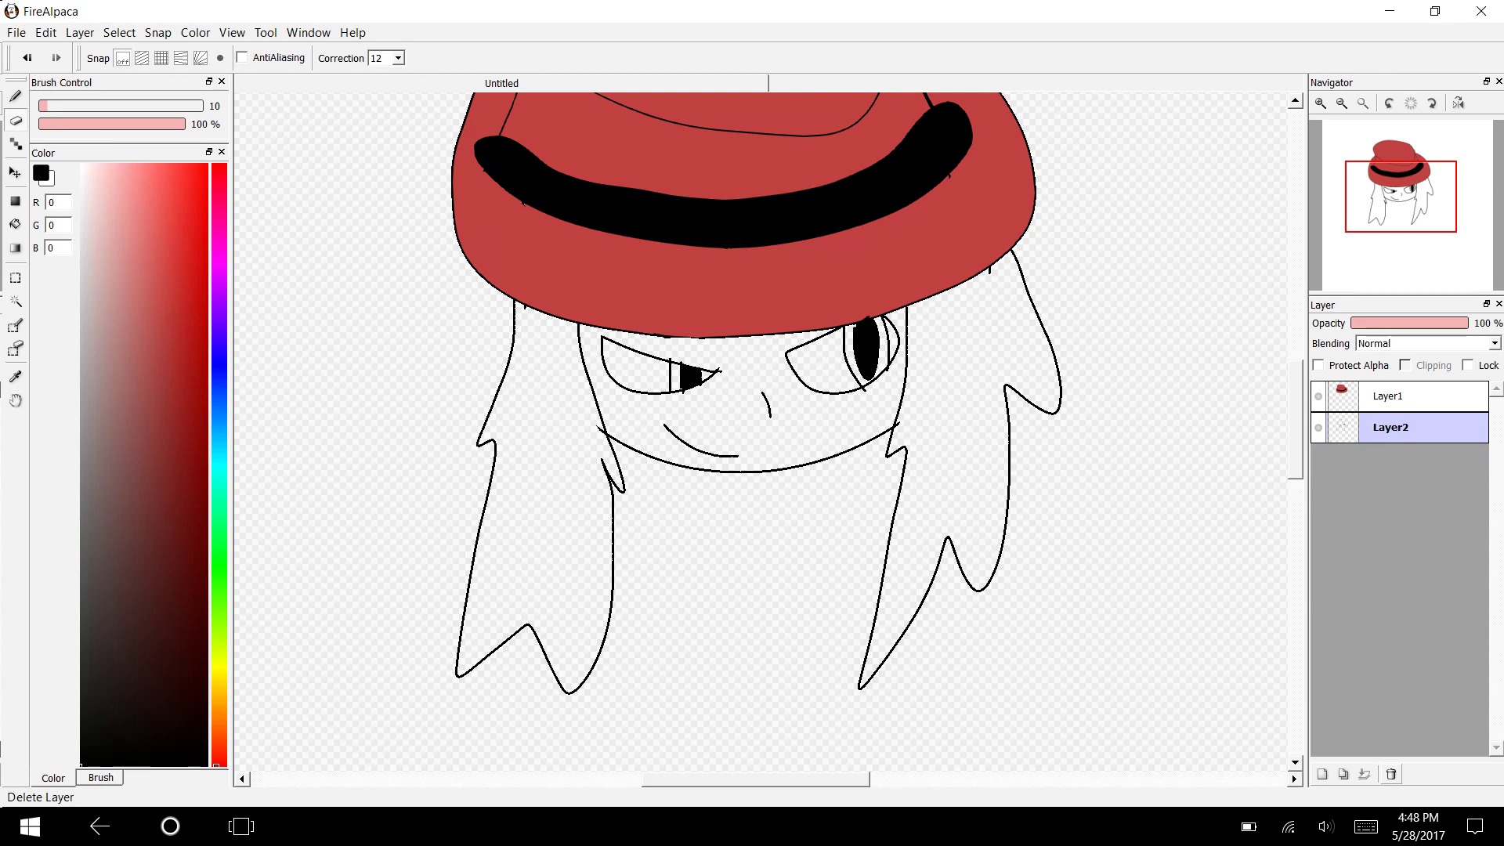
Try moving the face and hair on Layer2 upward beneath the hat.
left_click(1410, 396)
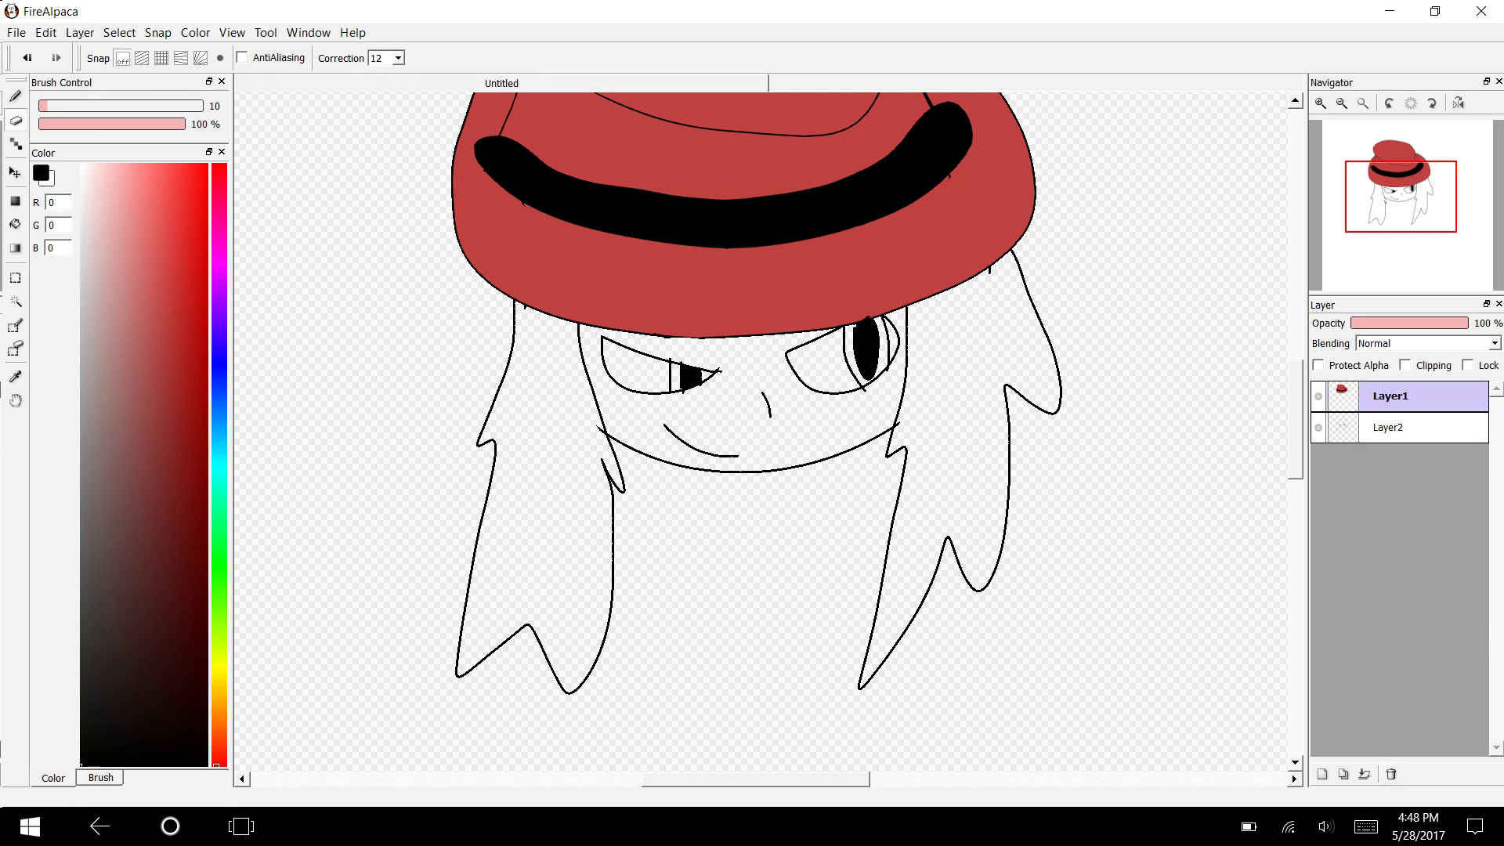
left_click(1410, 428)
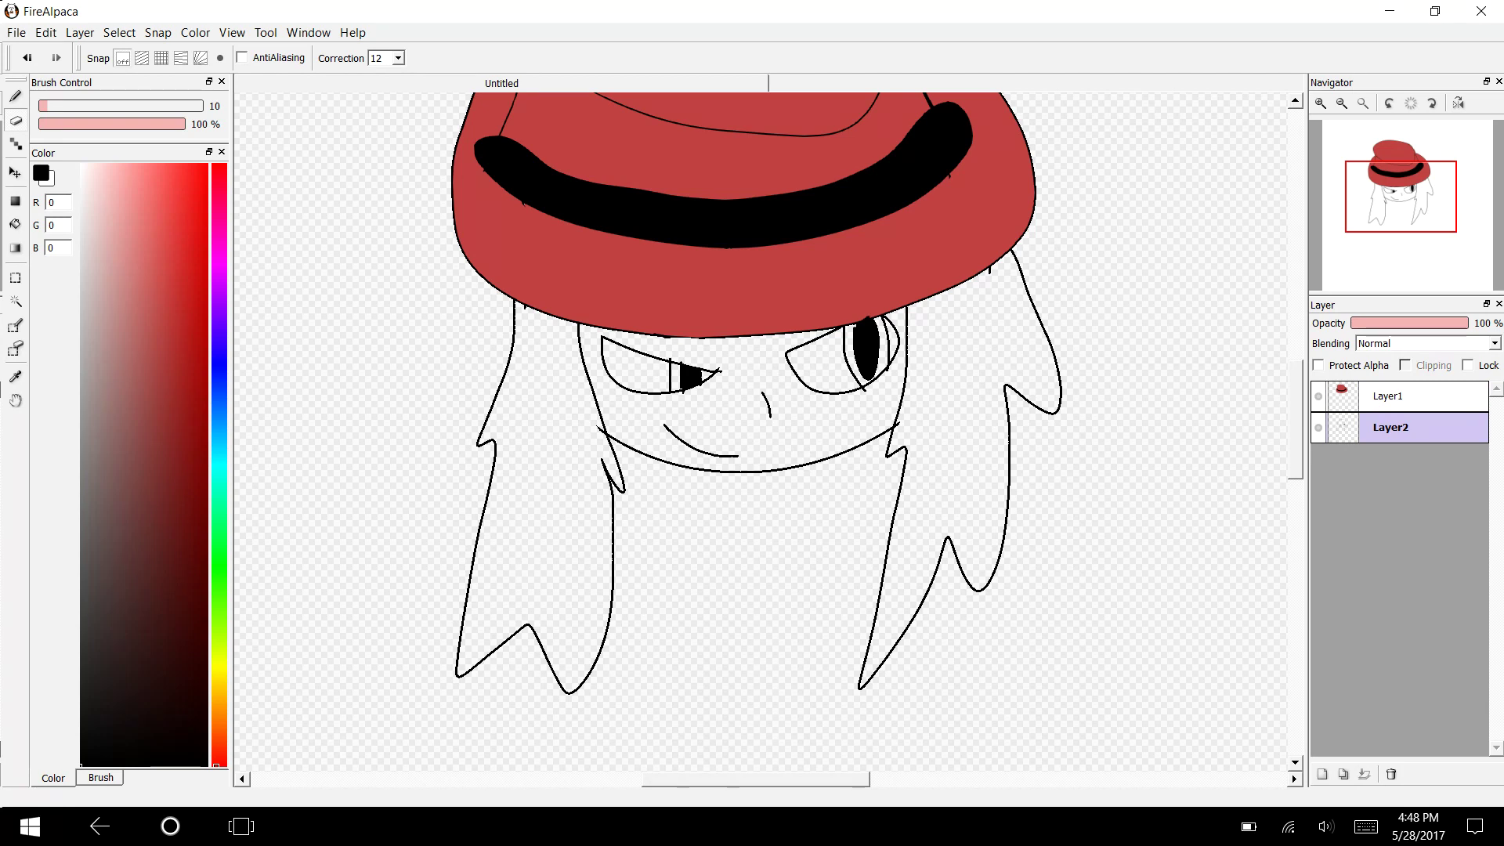
scroll(763, 431, "up", 5)
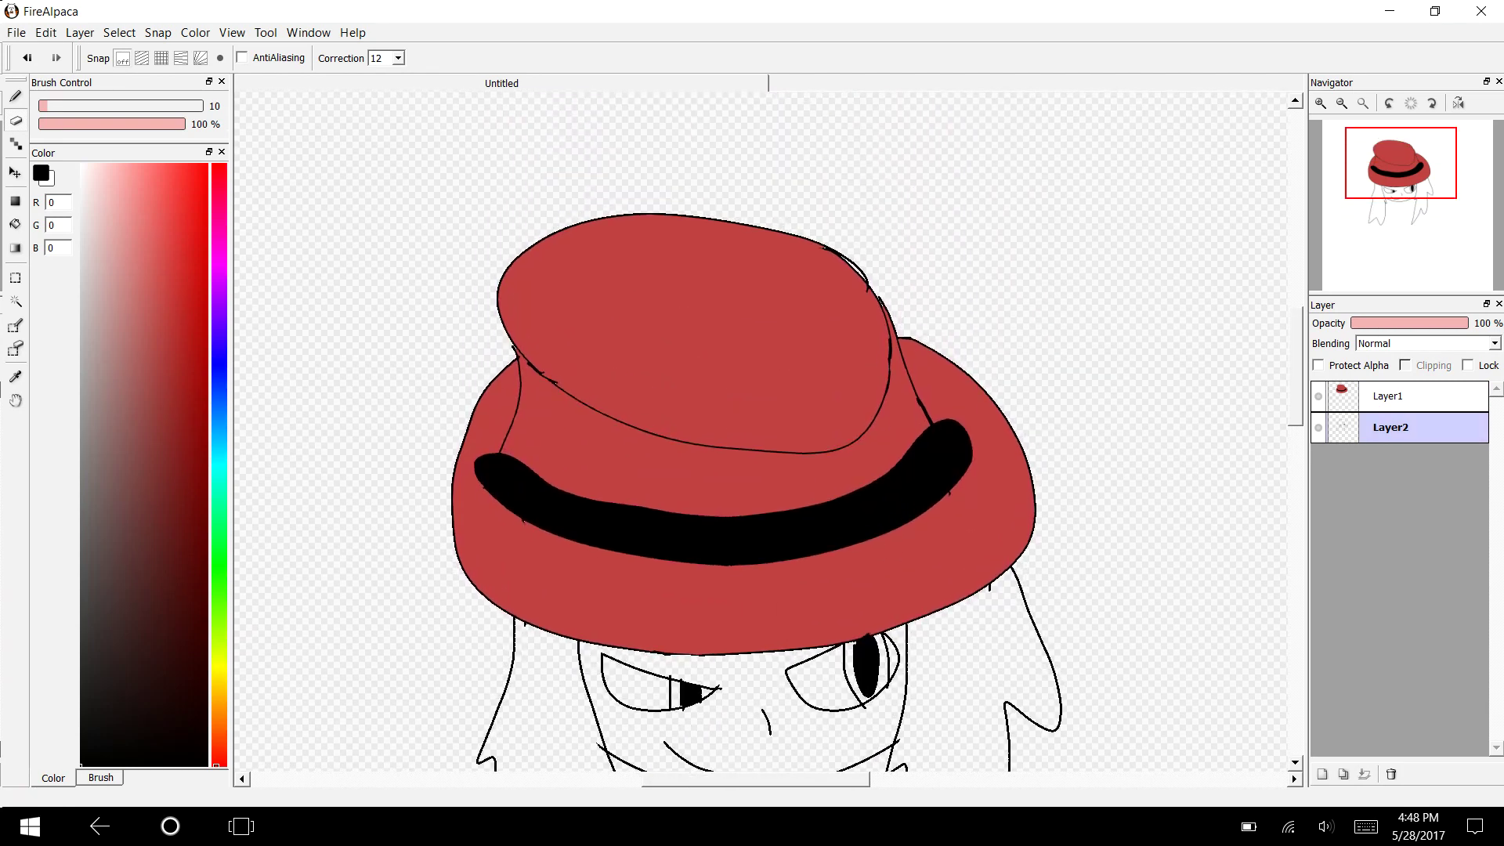
key("v")
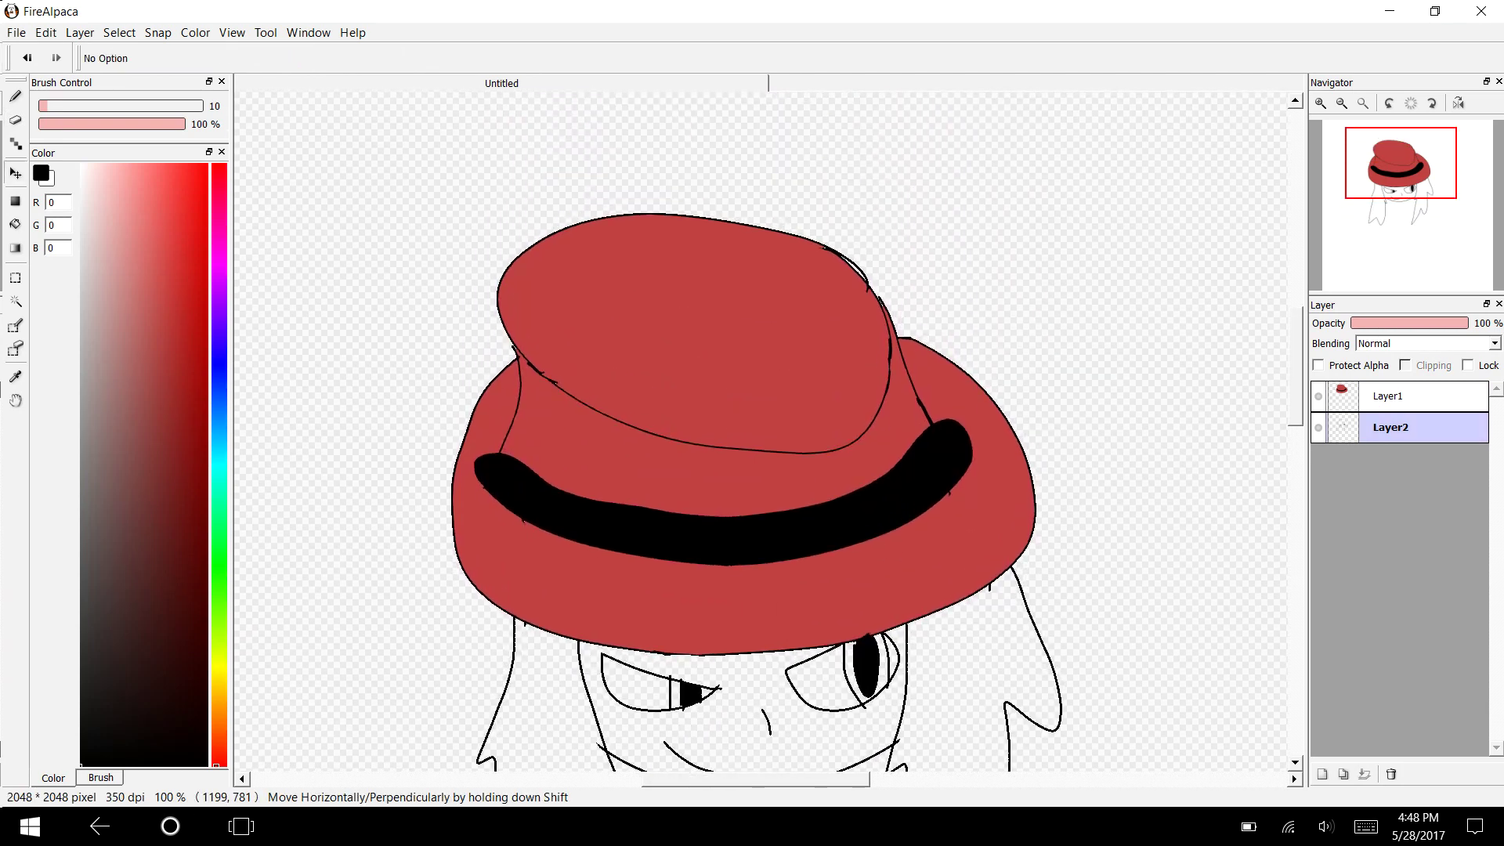
mouse_move(754, 650)
left_mouse_down()
mouse_move(752, 577)
mouse_move(763, 732)
mouse_move(828, 707)
mouse_move(1037, 719)
mouse_move(545, 718)
mouse_move(687, 488)
mouse_move(704, 571)
mouse_move(732, 486)
mouse_move(722, 440)
mouse_move(704, 439)
mouse_move(716, 449)
mouse_move(693, 520)
mouse_move(701, 450)
left_mouse_up()
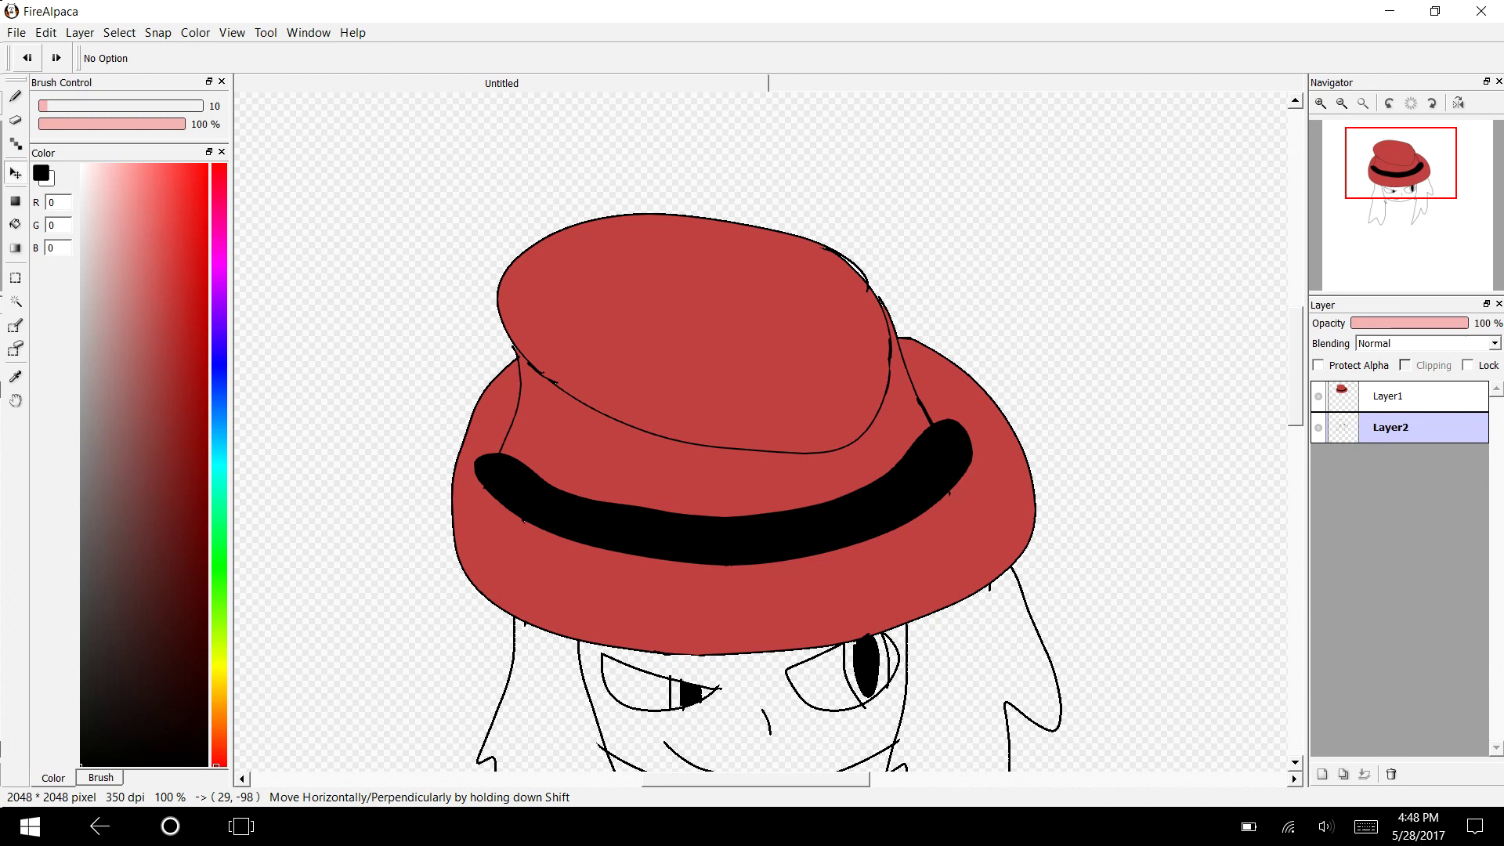
Move the hat on Layer1 up and slightly right, and erase the exposed head outline on Layer2, enlarging the eraser to 25.
left_click(1410, 397)
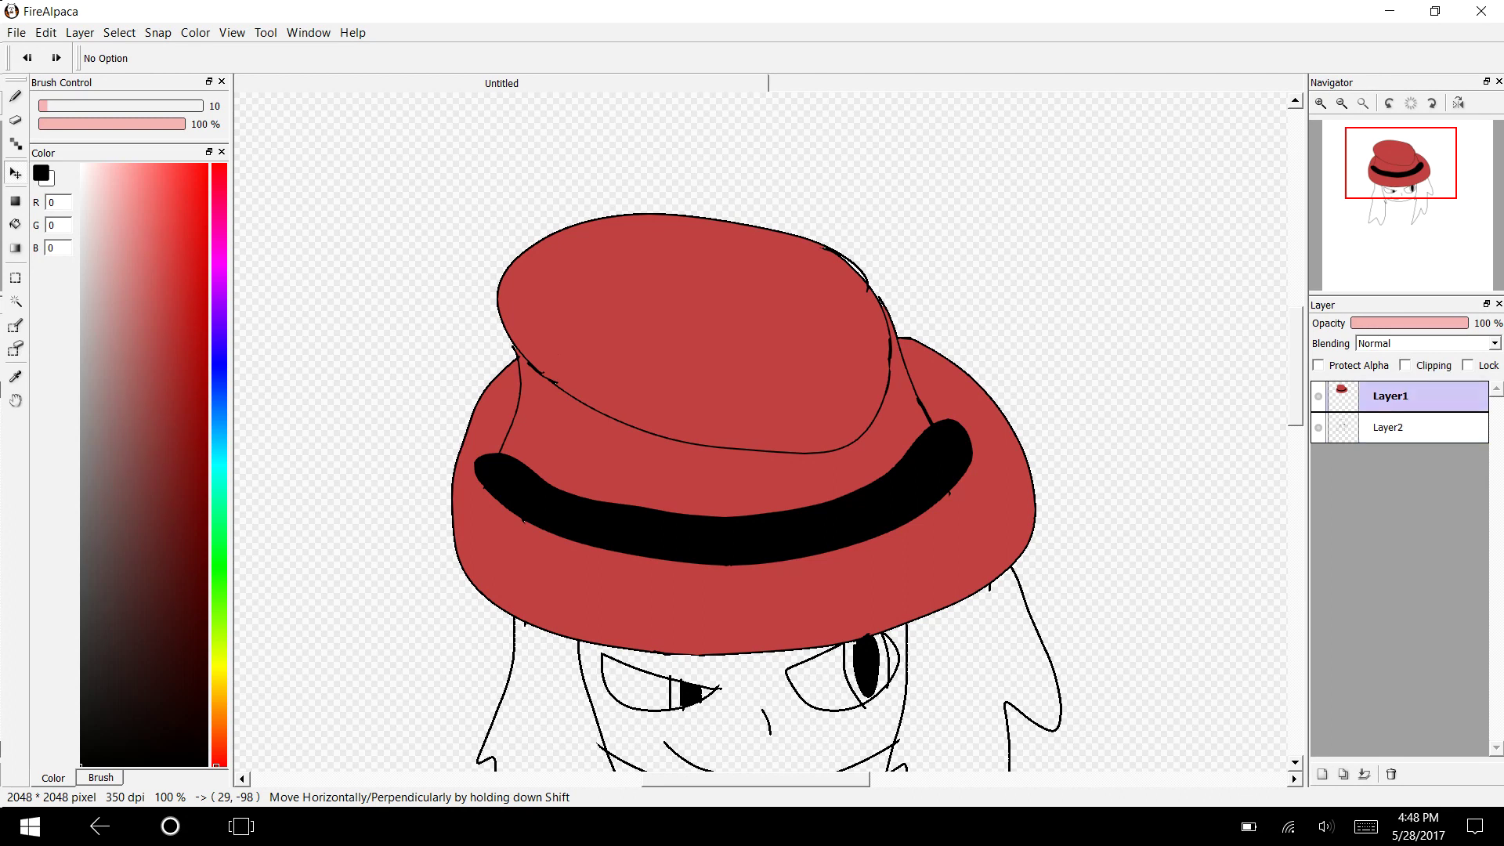
left_click_drag(666, 494, 708, 328)
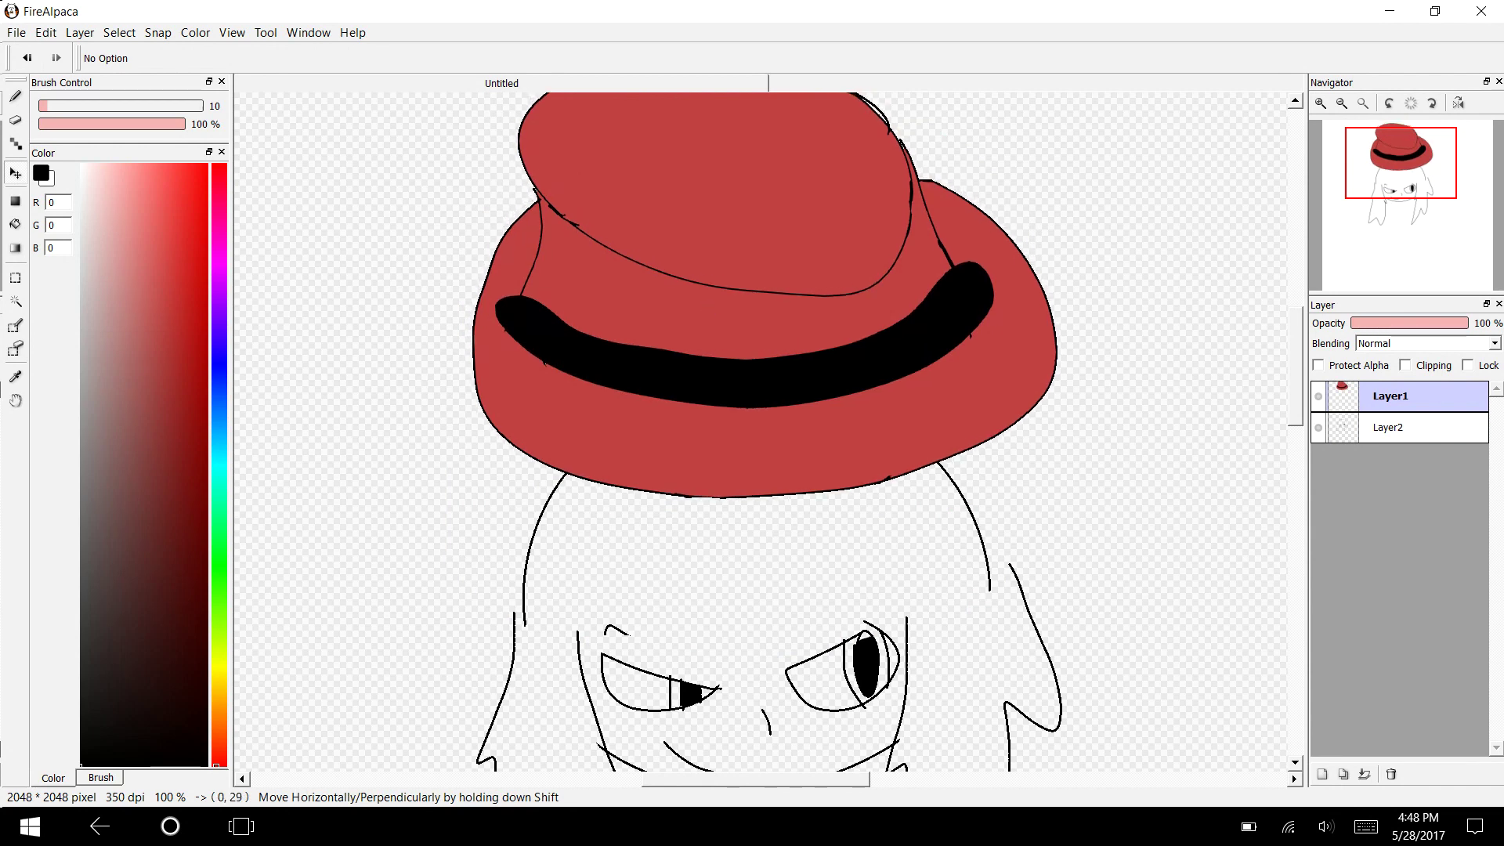
key("b")
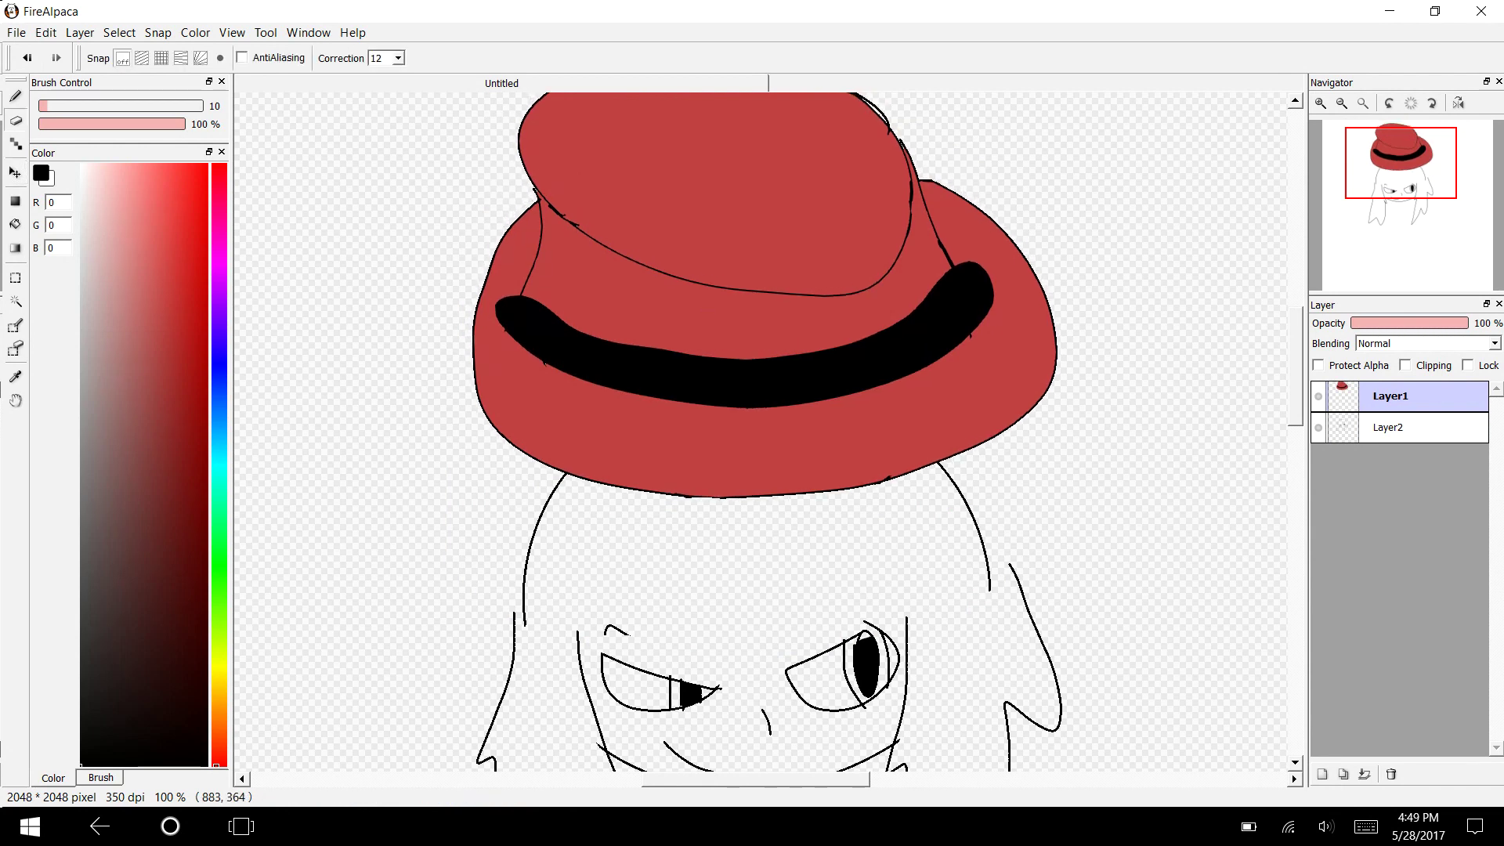
left_click(1390, 427)
mouse_move(528, 540)
left_mouse_down()
mouse_move(532, 496)
mouse_move(492, 454)
mouse_move(487, 476)
left_mouse_up()
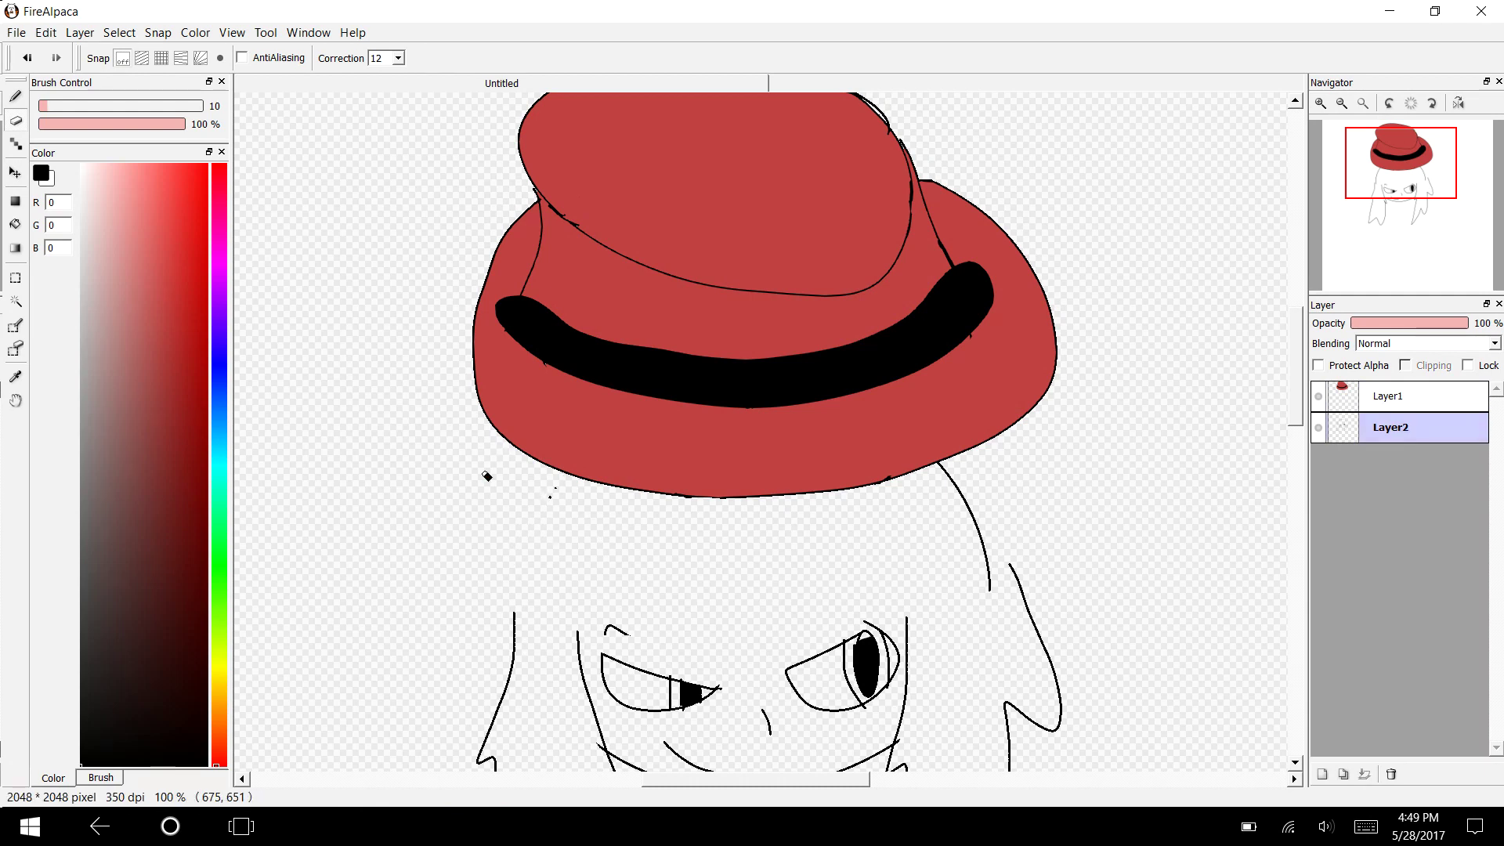
left_click(548, 497)
left_click(66, 106)
mouse_move(909, 462)
left_mouse_down()
mouse_move(955, 522)
mouse_move(943, 473)
mouse_move(992, 576)
left_mouse_up()
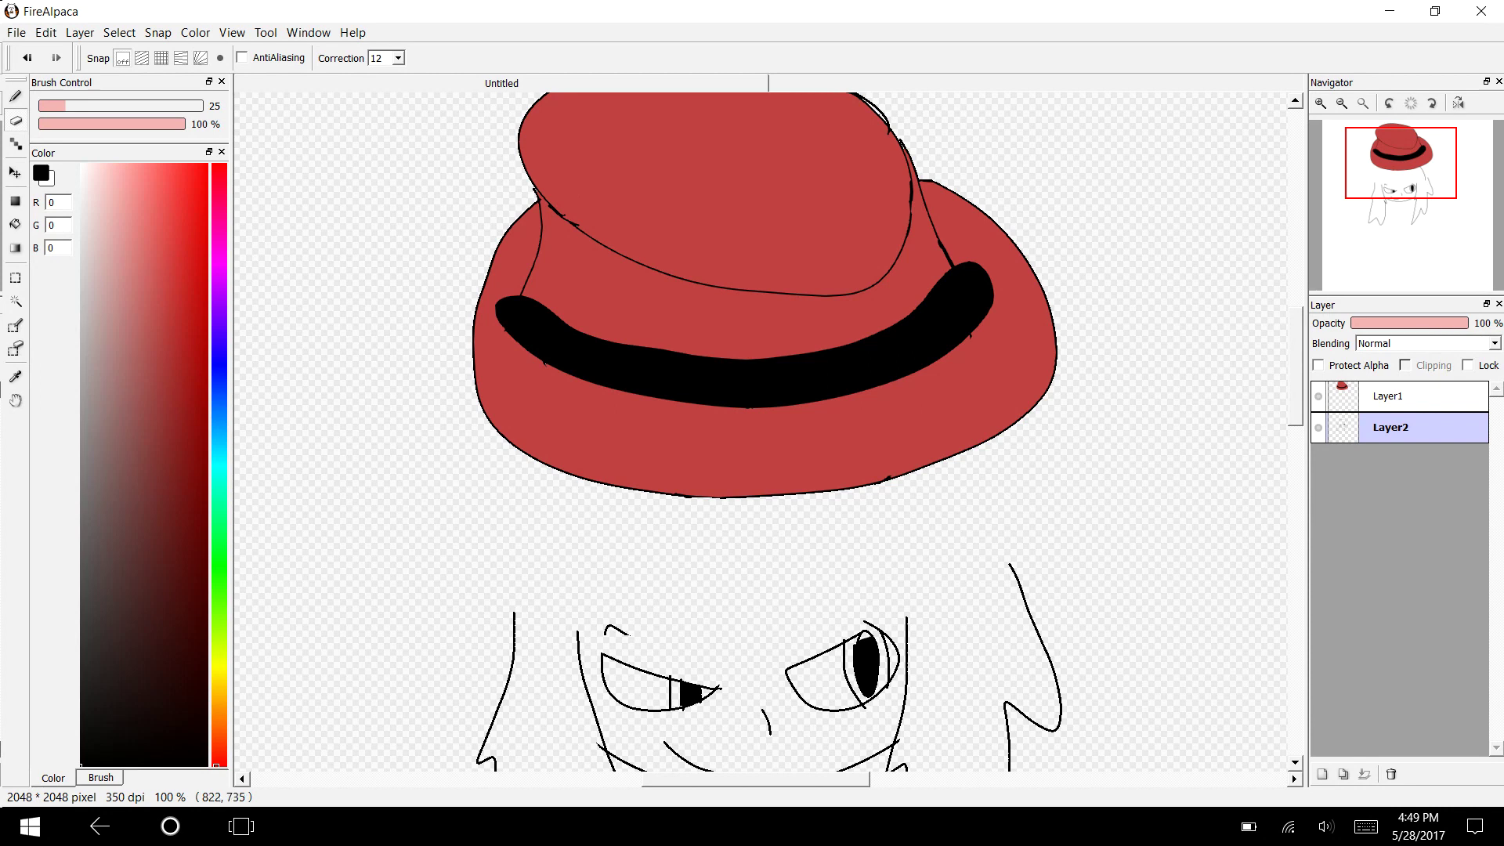
Move the face and hair on Layer2 up about 194 px and right about 18 px to tuck them under the brim.
left_click(1423, 396)
left_click(1423, 427)
key("v")
mouse_move(653, 703)
left_mouse_down()
mouse_move(683, 575)
mouse_move(668, 552)
left_mouse_up()
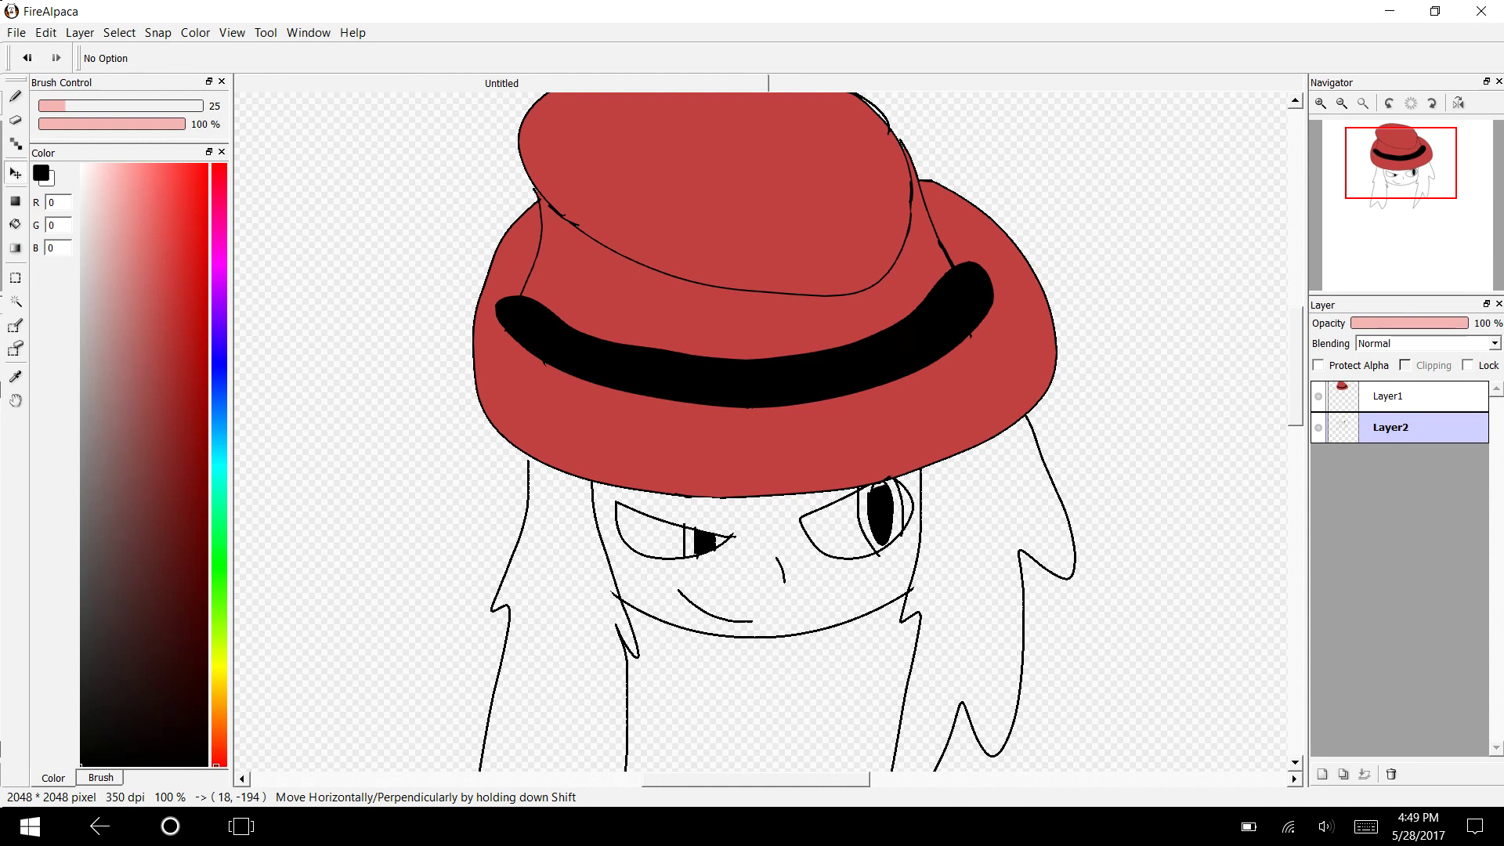
Nudge Layer2's face and hair about 10 px right and 8 px up to close the gap at the brim.
left_click(232, 33)
left_click(255, 54)
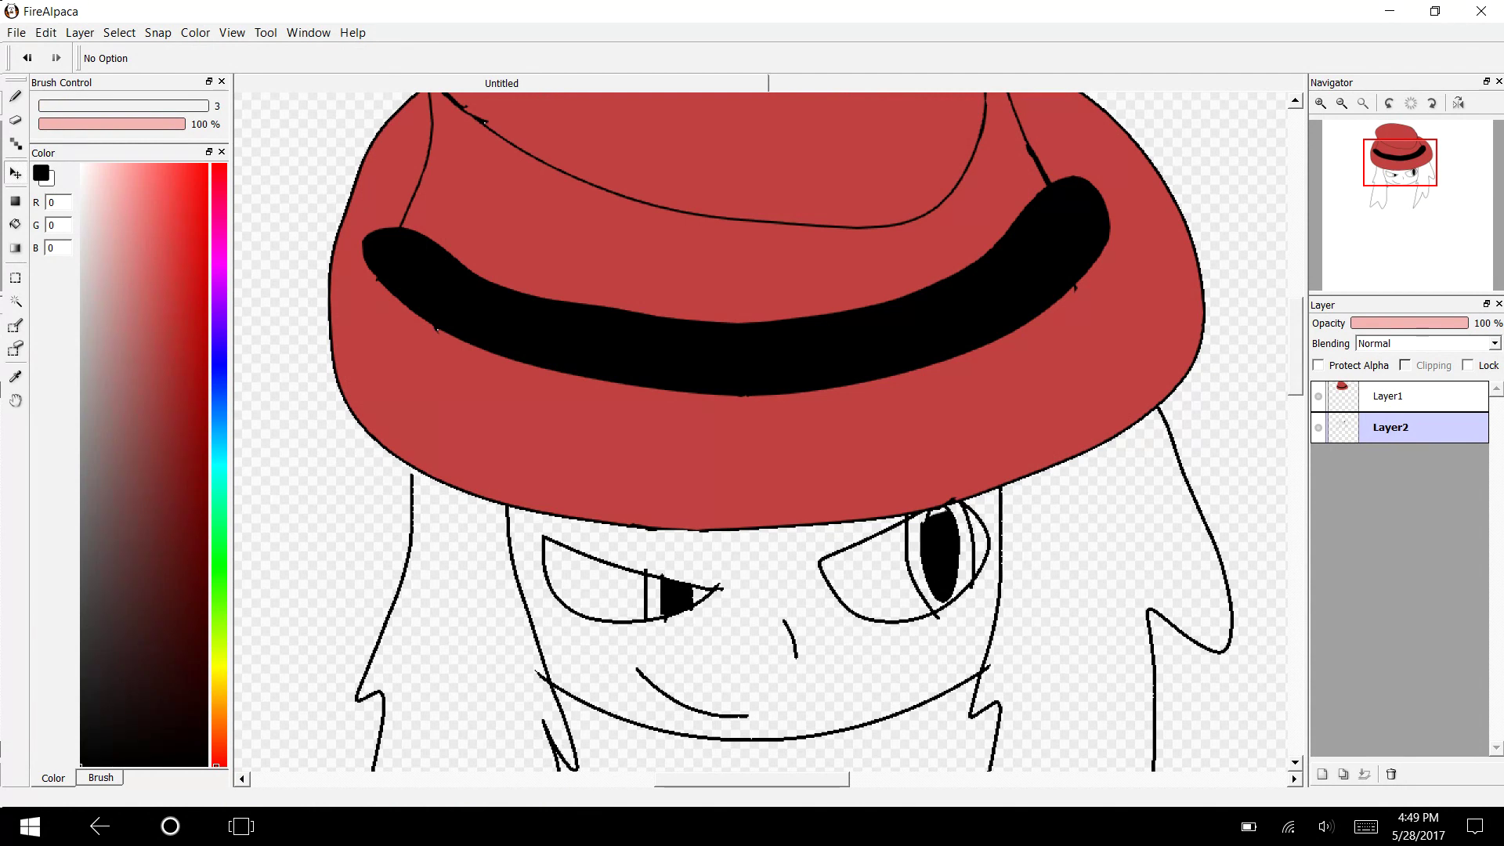
mouse_move(681, 686)
left_mouse_down()
mouse_move(682, 665)
mouse_move(676, 681)
mouse_move(693, 677)
left_mouse_up()
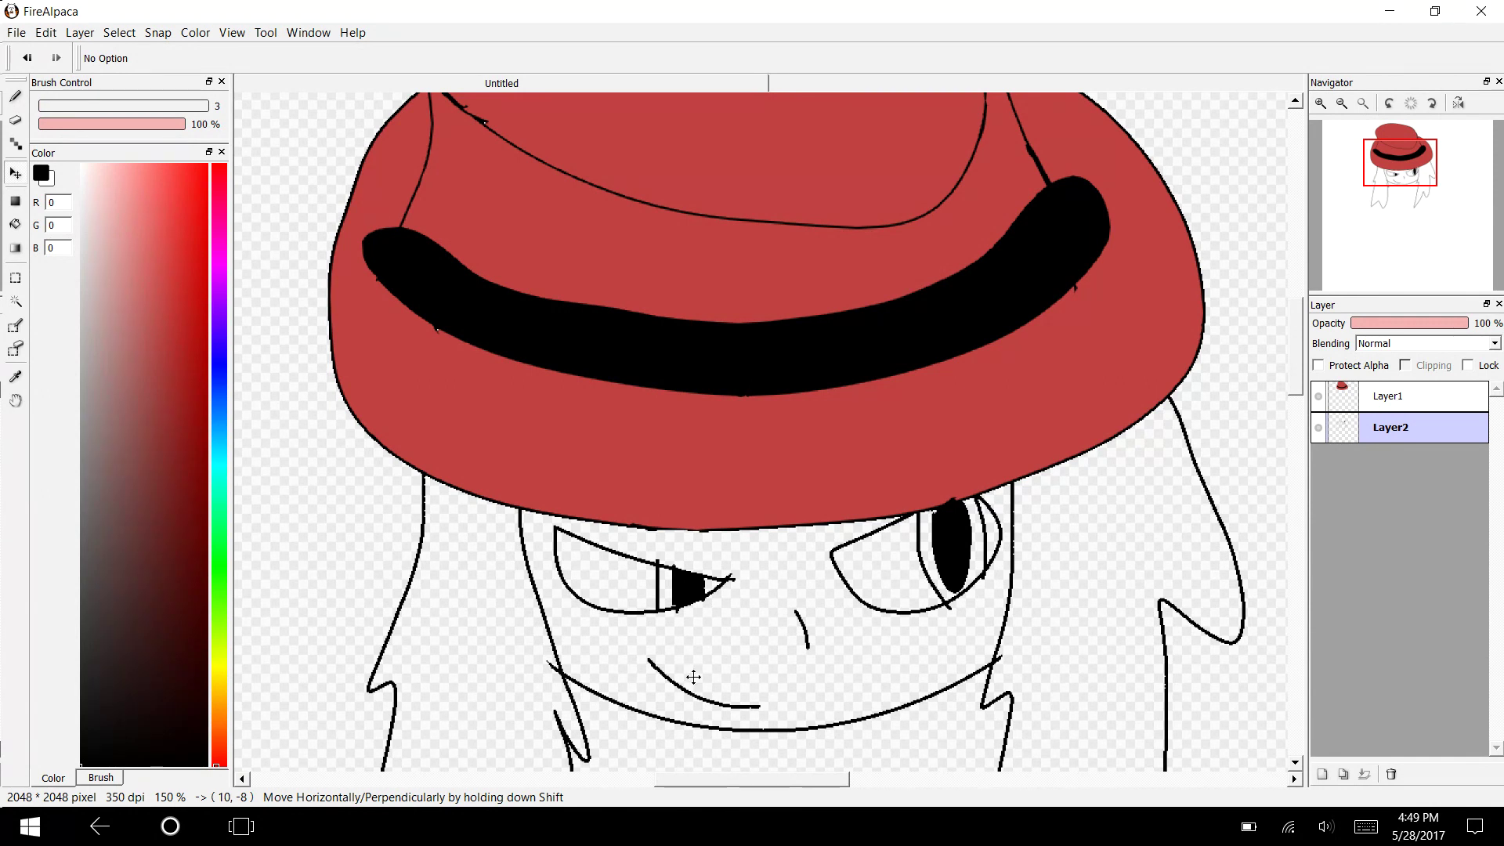
Draw the neck below the chin on Layer2, flaring into short angled collar lines on both sides.
scroll(769, 432, "down", 5)
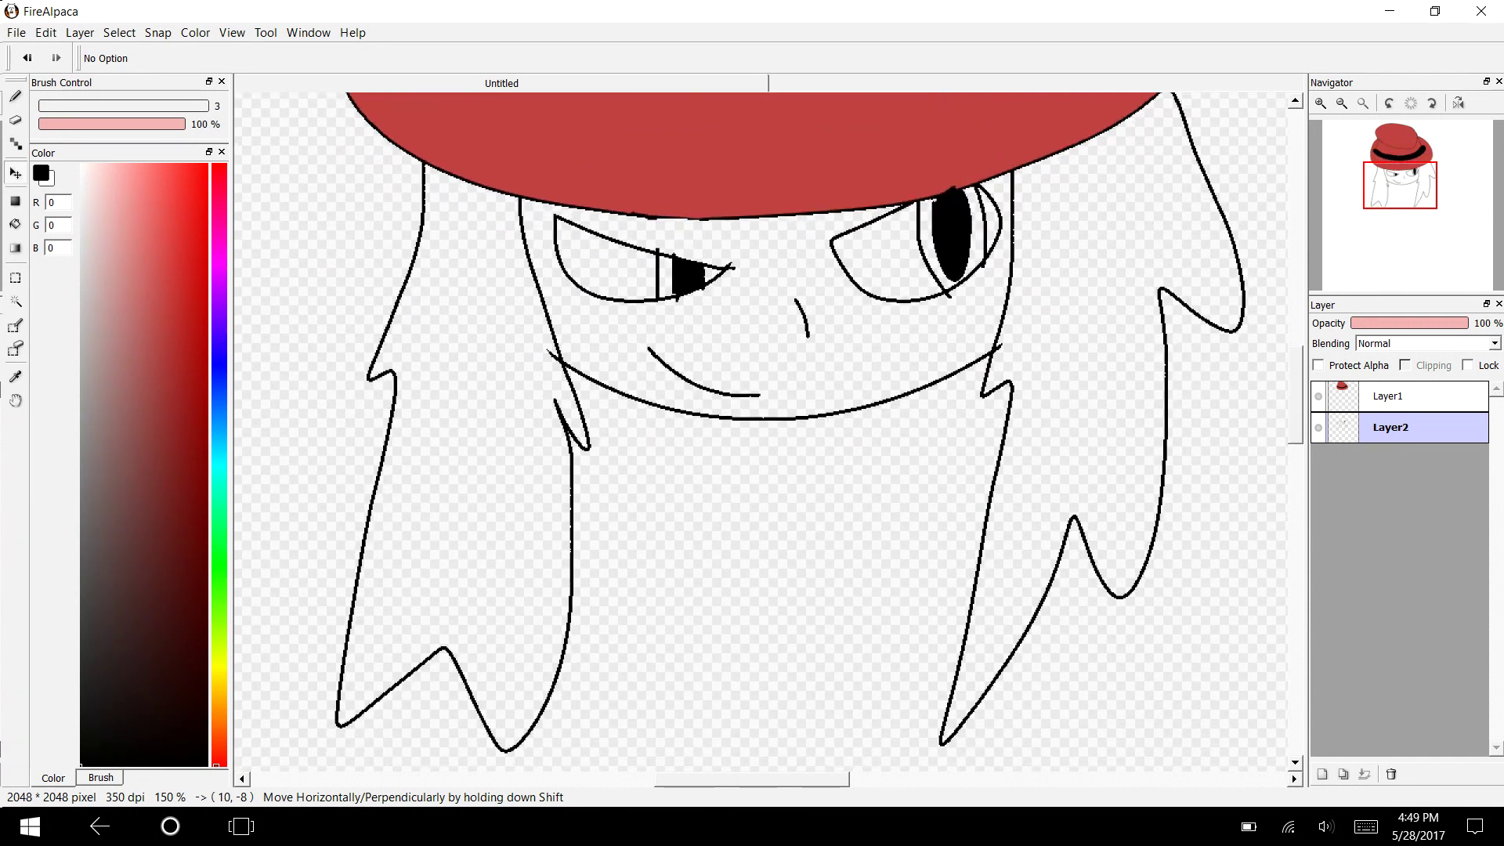
key("b")
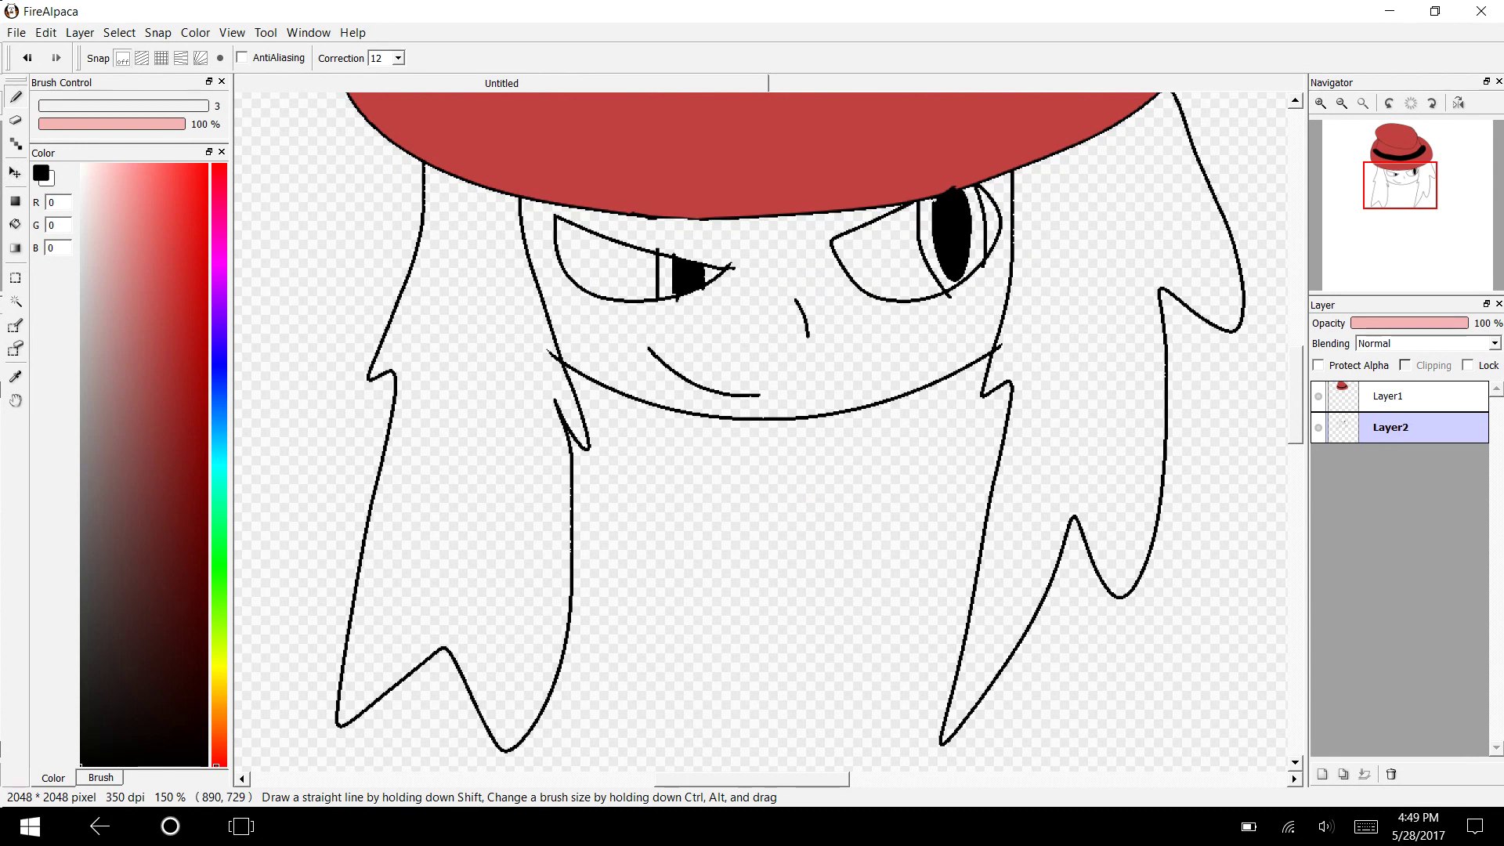
left_click_drag(821, 423, 871, 471)
key("ctrl+z")
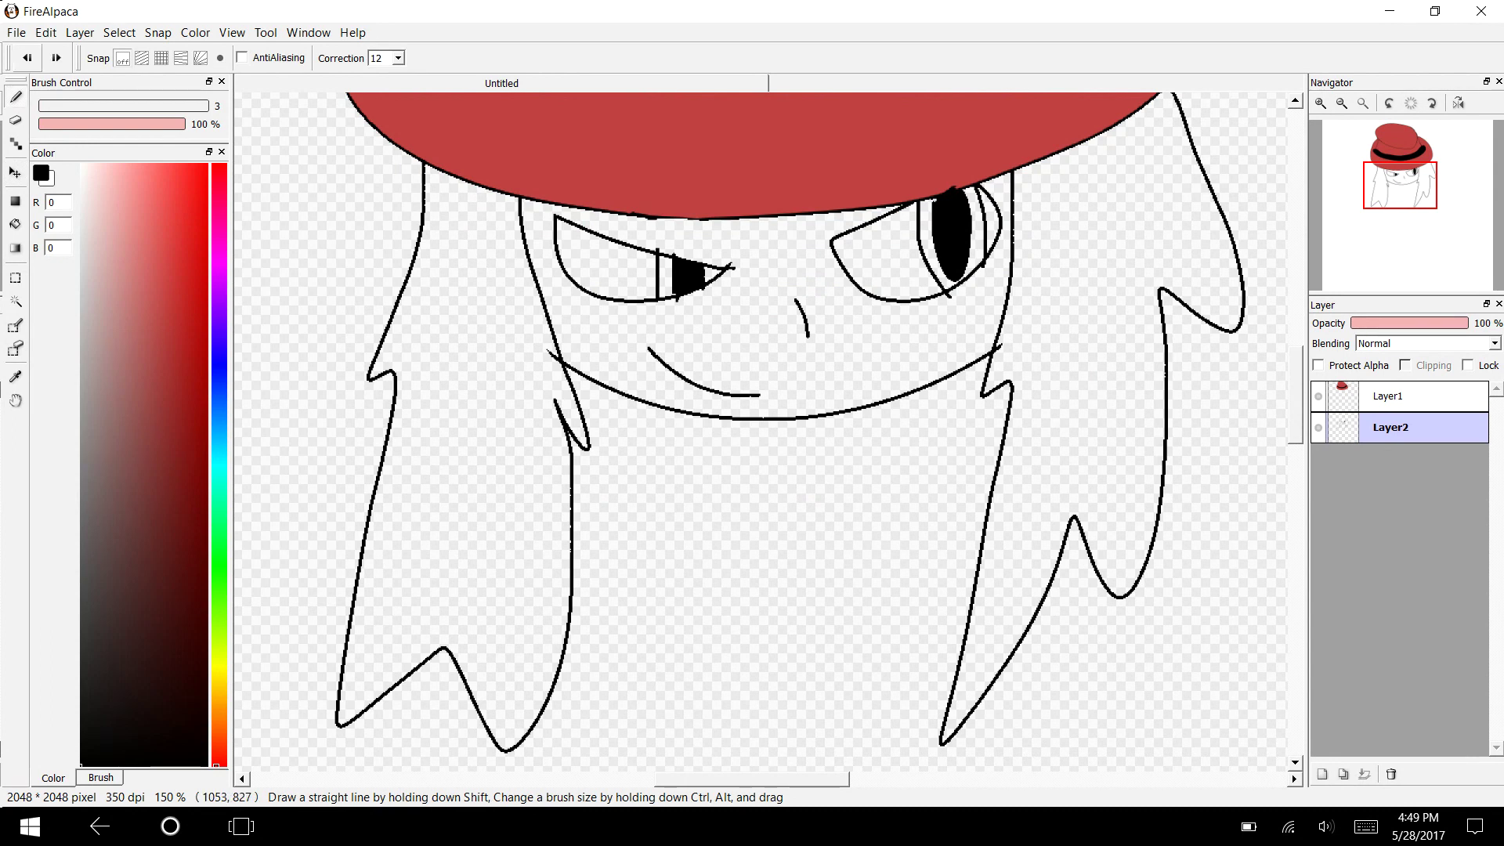
left_click_drag(835, 413, 885, 480)
left_click_drag(698, 421, 658, 488)
left_click_drag(883, 480, 822, 521)
left_click_drag(658, 487, 717, 515)
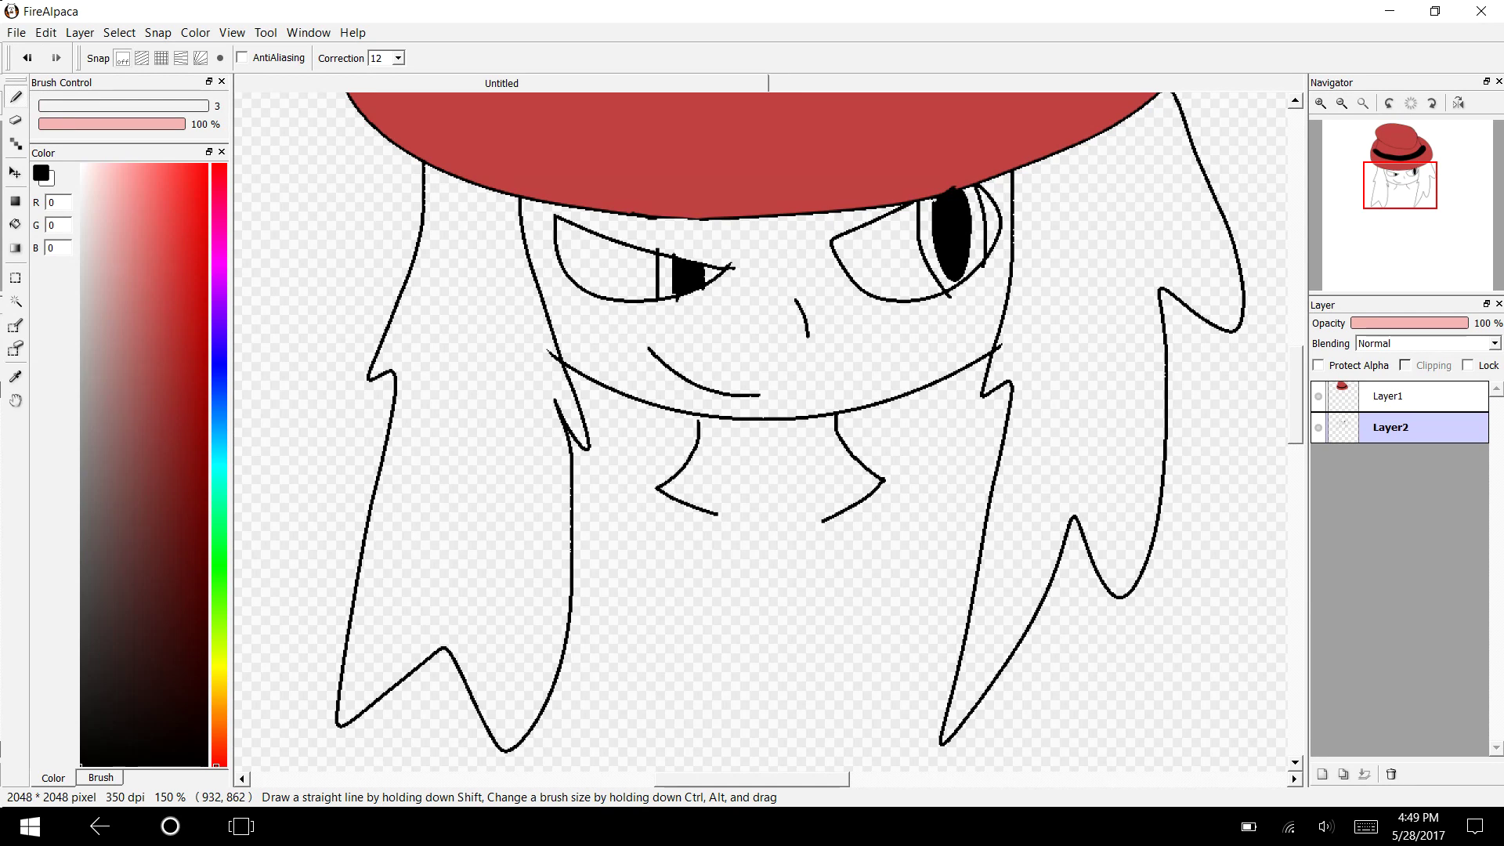
Draw the lowered arm's two long sleeve lines, curving down and outward from the left collar point past the hair.
left_click_drag(1295, 395, 1296, 402)
mouse_move(654, 400)
left_mouse_down()
mouse_move(531, 603)
mouse_move(372, 771)
left_mouse_up()
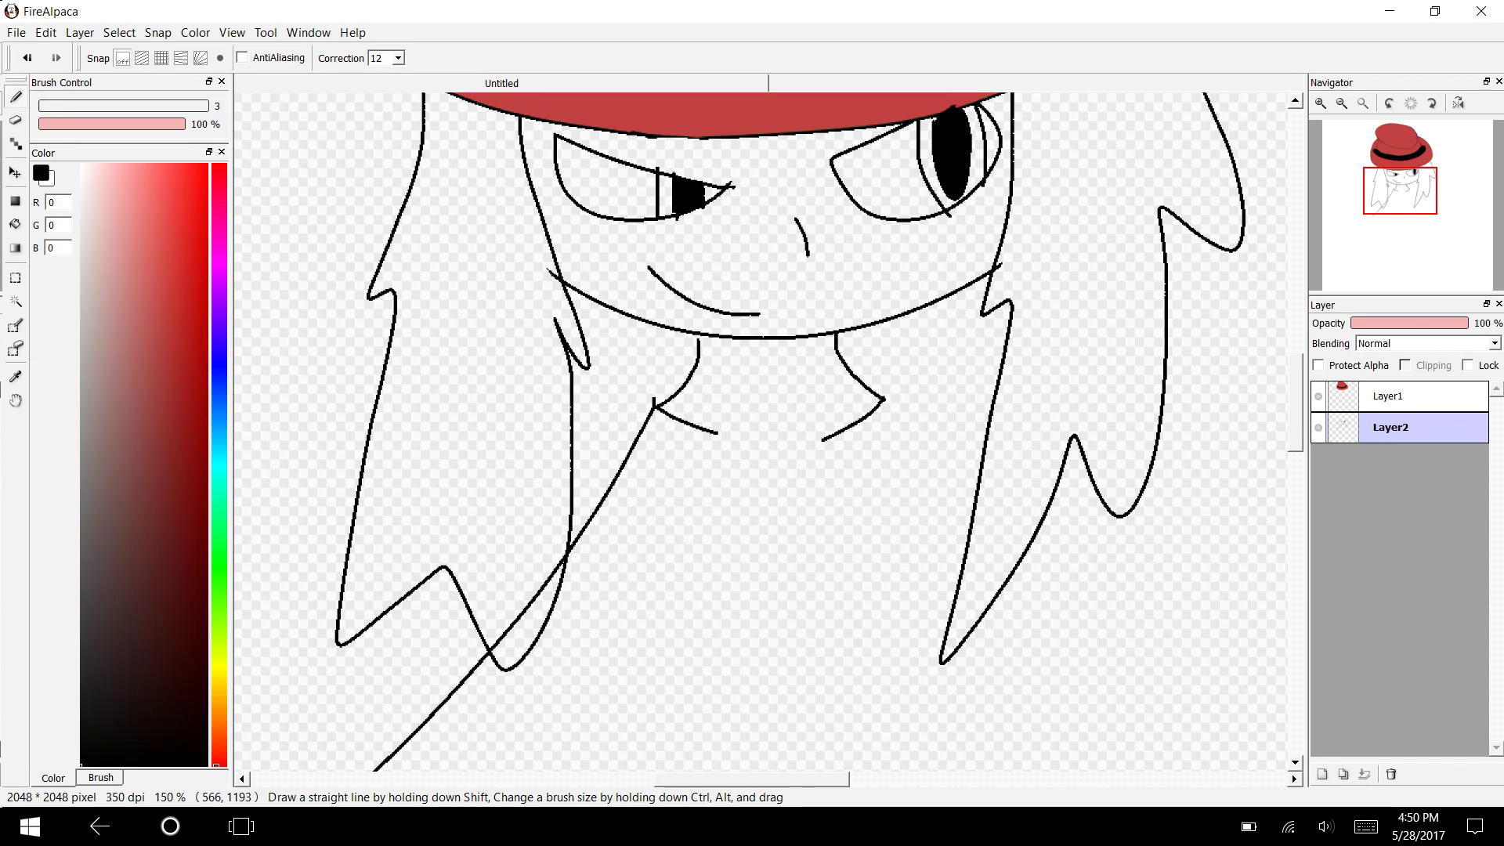
scroll(768, 430, "down", 5)
scroll(768, 431, "up", 3)
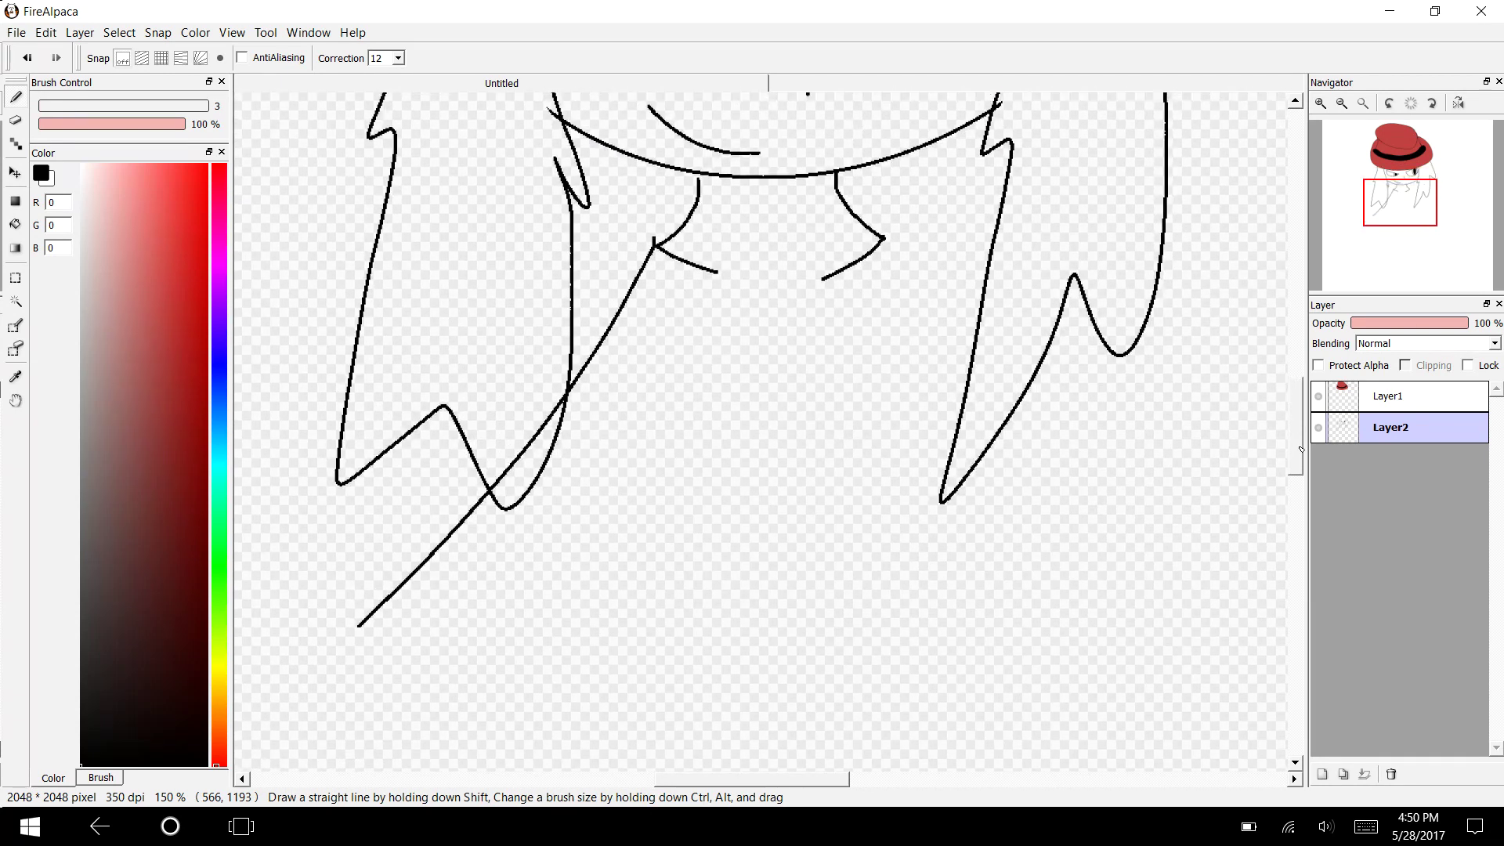
key("ctrl+z")
mouse_move(657, 256)
left_mouse_down()
mouse_move(335, 638)
mouse_move(239, 707)
left_mouse_up()
mouse_move(659, 452)
left_mouse_down()
mouse_move(567, 604)
mouse_move(431, 744)
left_mouse_up()
scroll(407, 770, "left", 5)
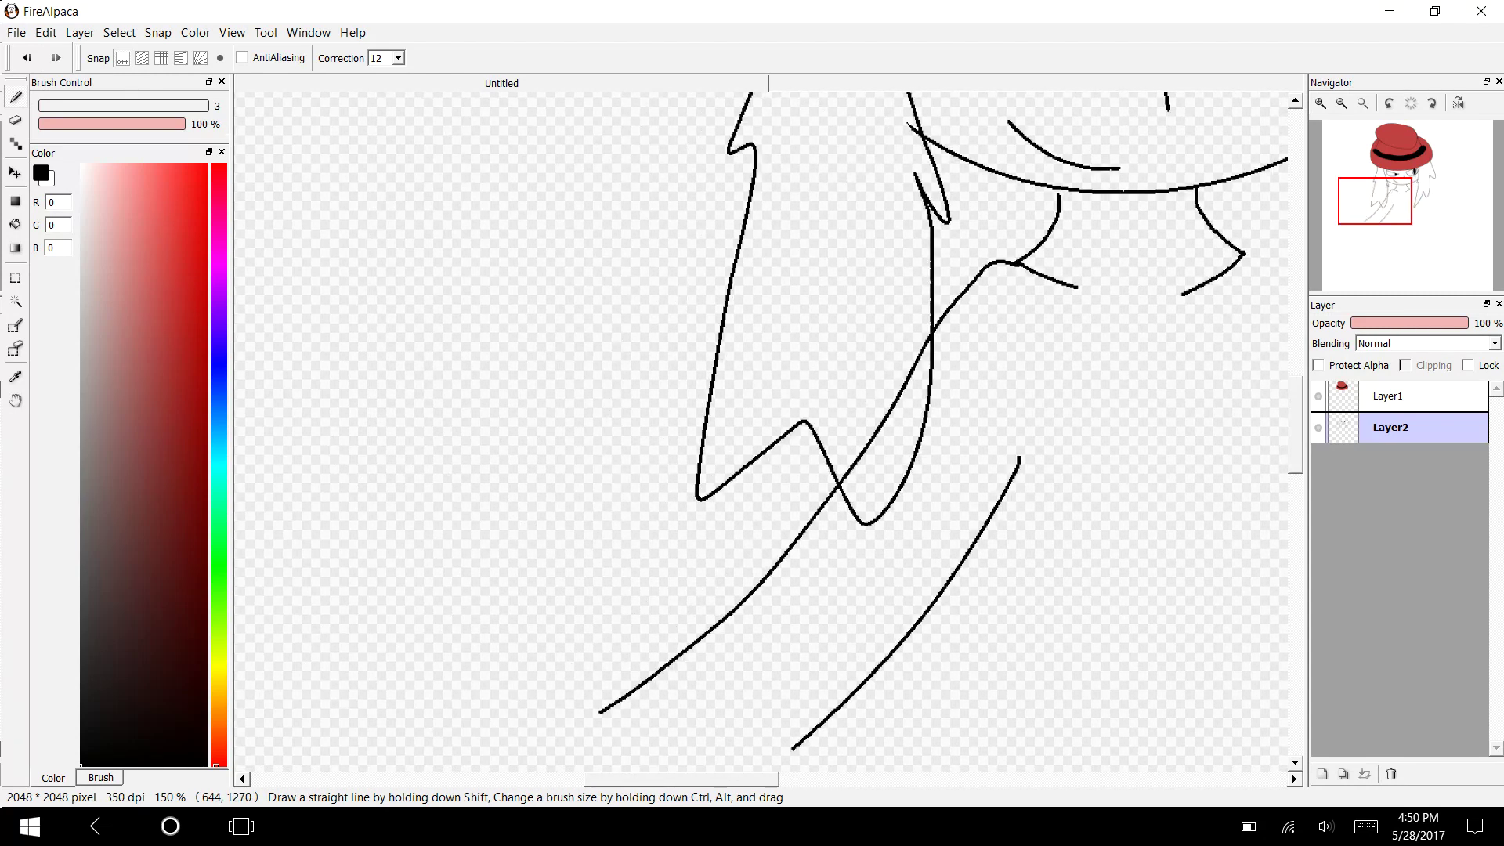
Close the lowered sleeve with a flared cuff and draw a small hand with pointed fingers below it.
scroll(759, 430, "down", 4)
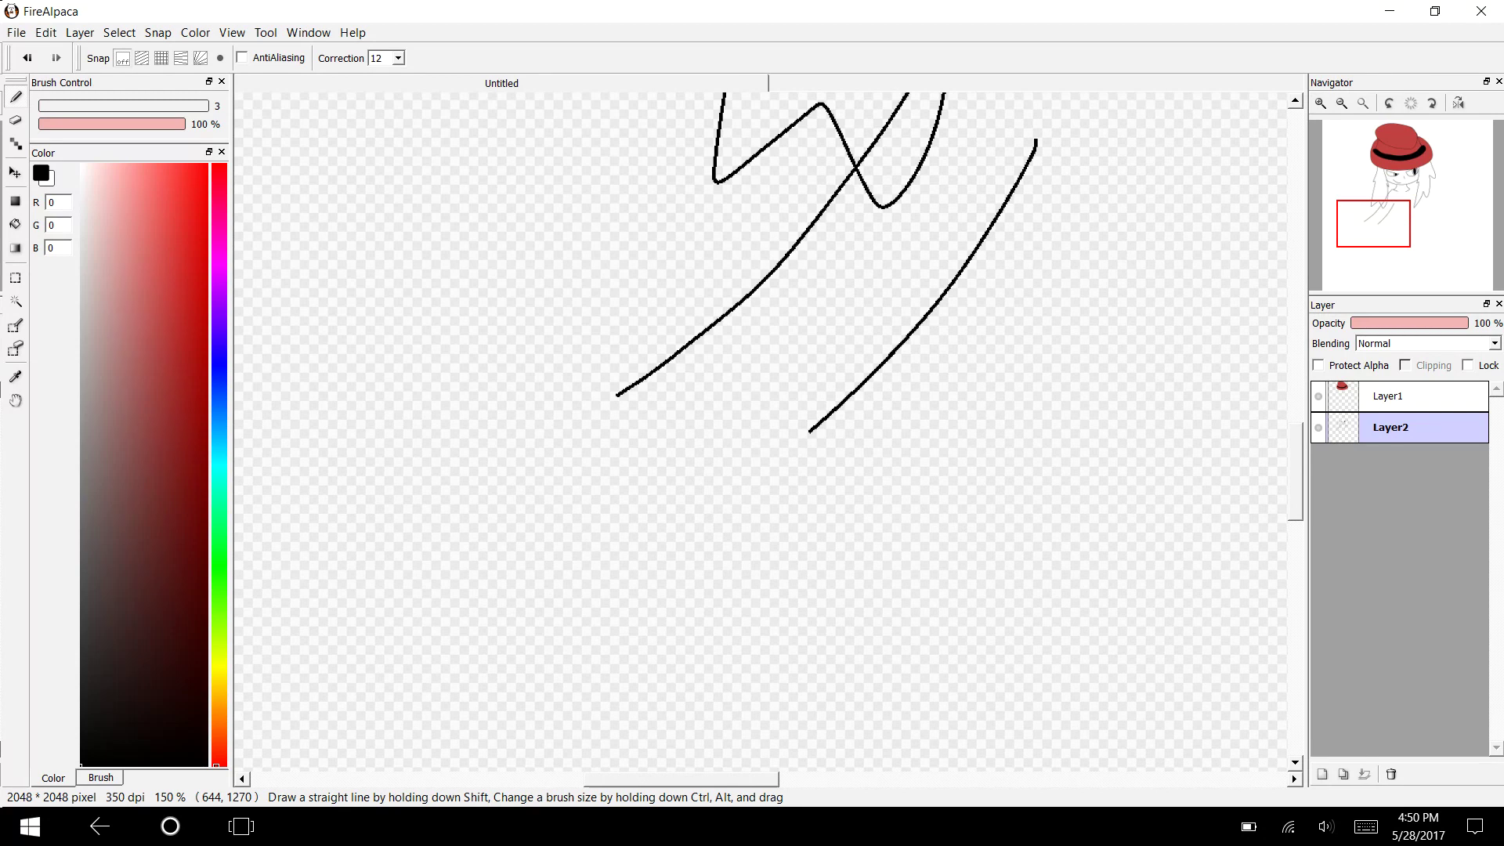
mouse_move(622, 390)
left_mouse_down()
mouse_move(532, 422)
mouse_move(715, 497)
mouse_move(774, 476)
mouse_move(841, 390)
left_mouse_up()
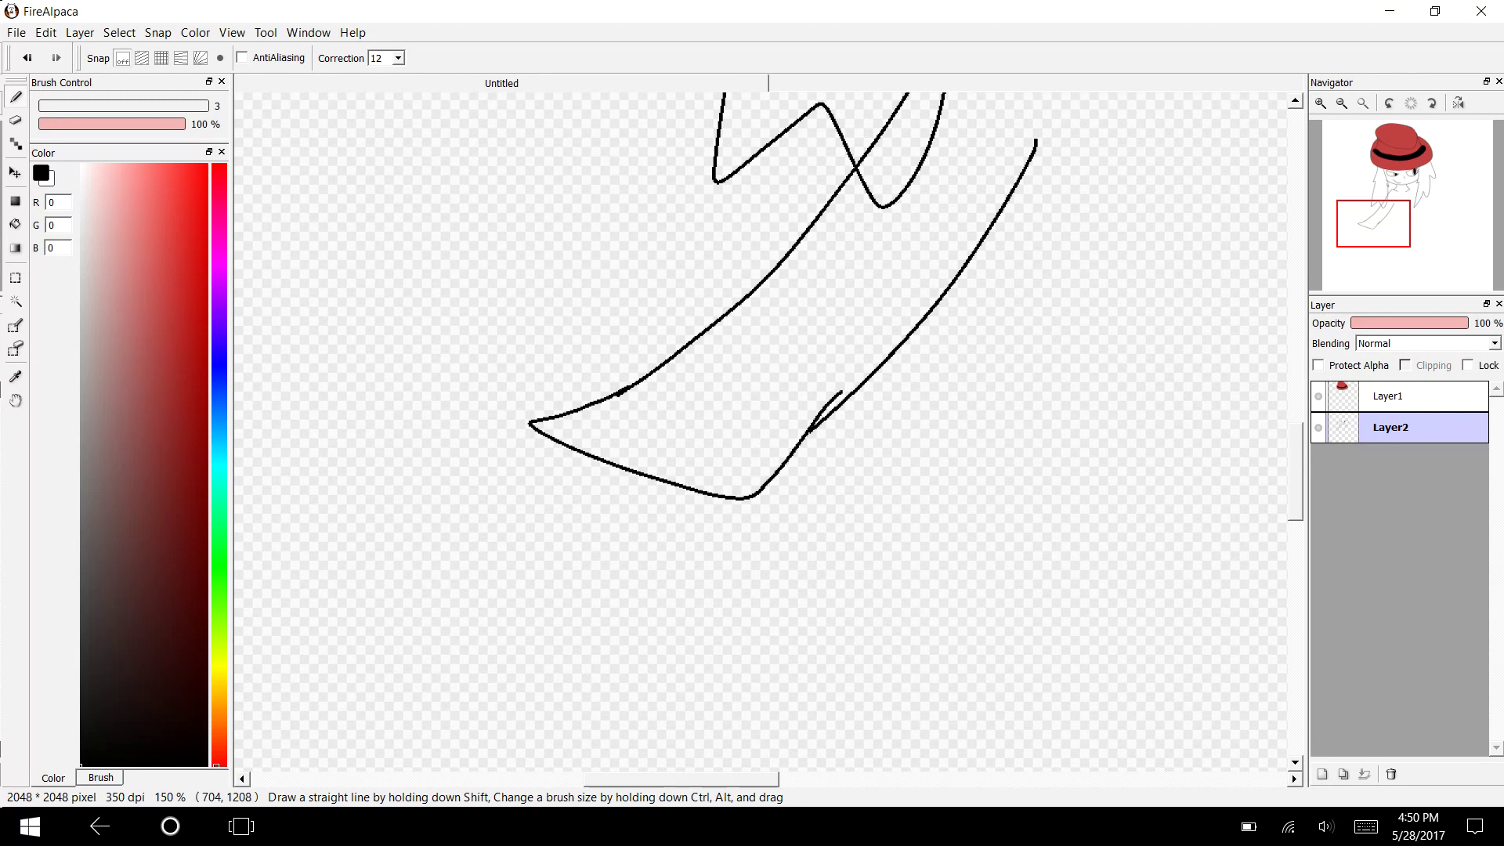
mouse_move(550, 444)
left_mouse_down()
mouse_move(441, 538)
mouse_move(609, 485)
mouse_move(486, 498)
mouse_move(414, 530)
mouse_move(497, 531)
mouse_move(540, 512)
mouse_move(524, 509)
mouse_move(534, 522)
mouse_move(573, 506)
mouse_move(610, 456)
left_mouse_up()
key("ctrl+z")
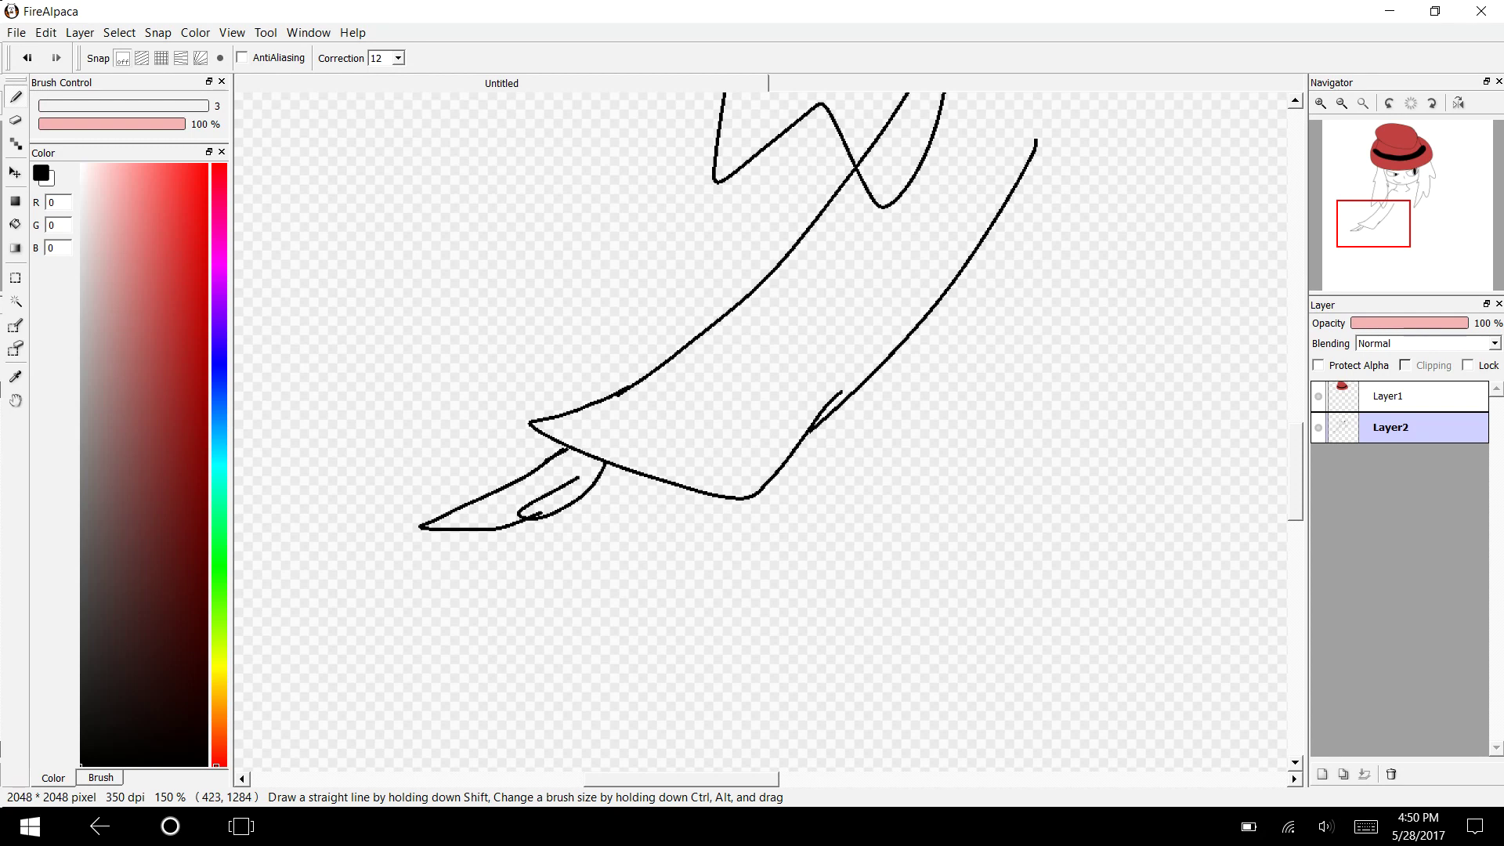
Draw the raised arm's wide sleeve from the right collar point, bending up at the elbow to a cuff beside the hair.
left_click_drag(694, 780, 784, 780)
left_click_drag(1297, 499, 1302, 455)
scroll(1304, 457, "up", 3)
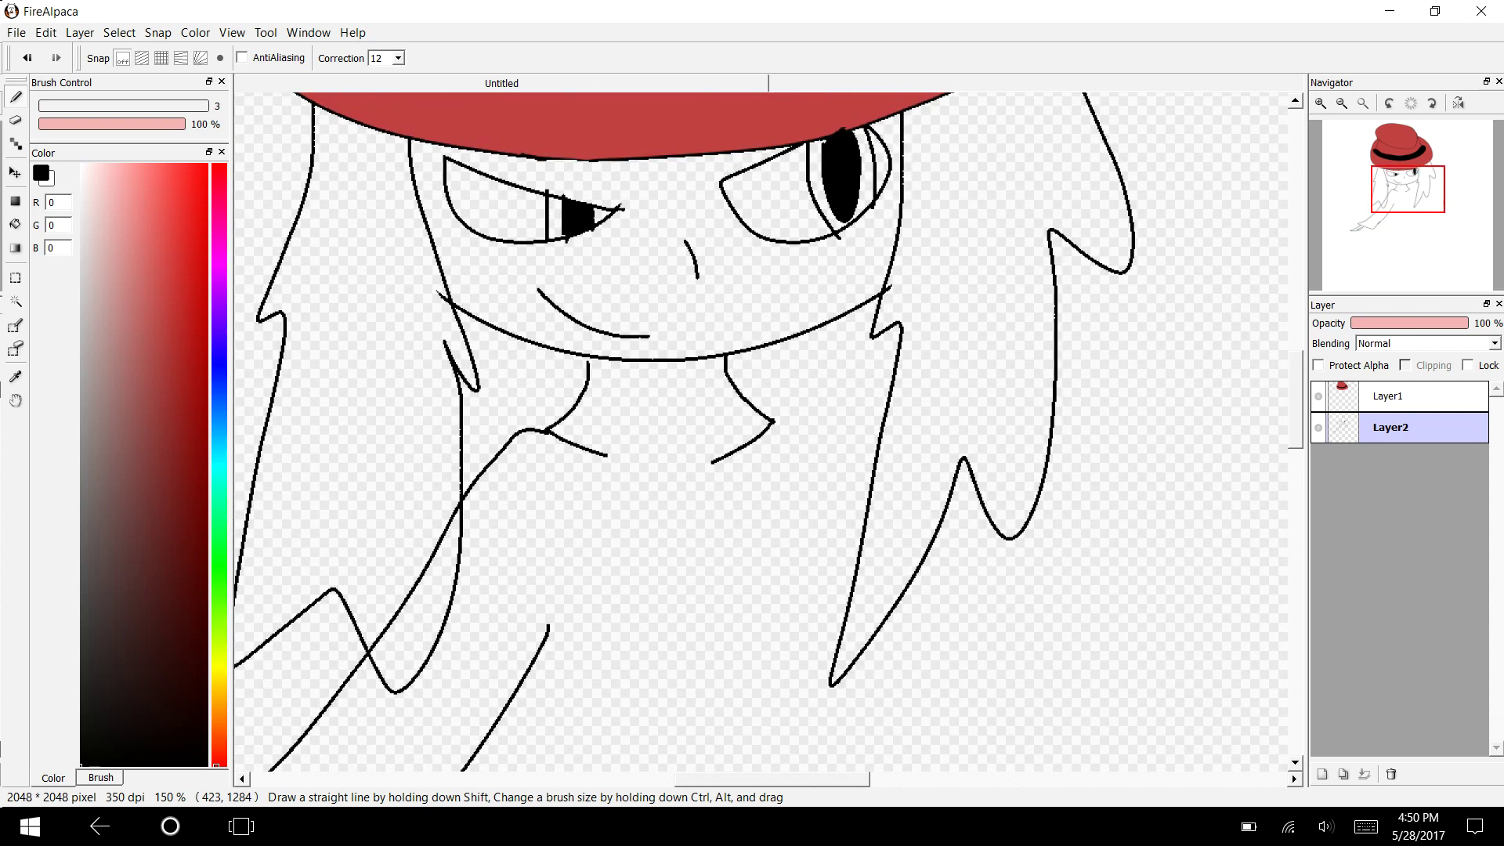
mouse_move(773, 423)
left_mouse_down()
mouse_move(892, 393)
mouse_move(1081, 253)
left_mouse_up()
scroll(760, 431, "right", 5)
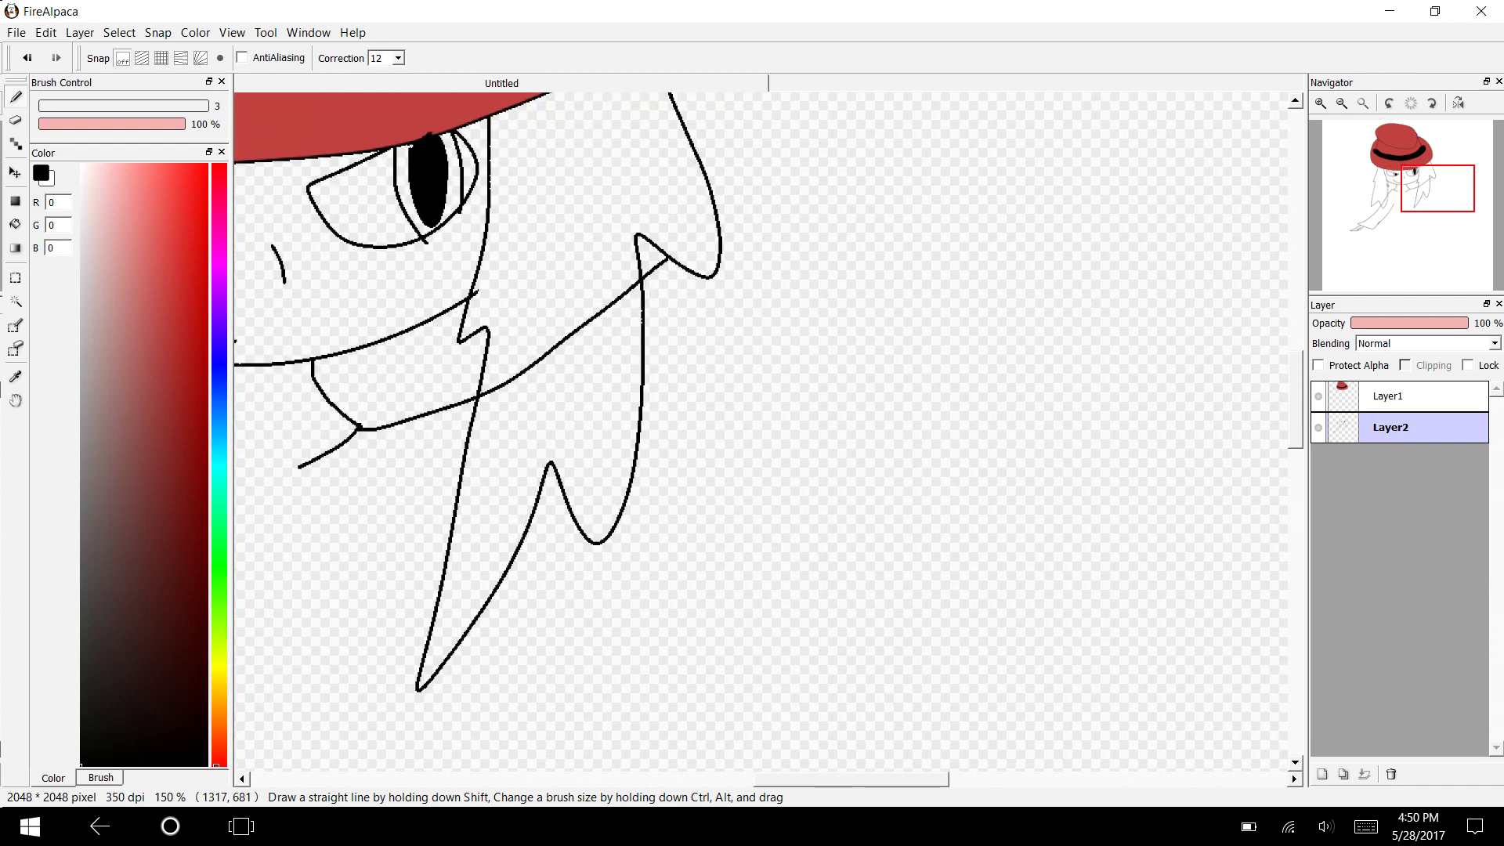
left_click(27, 57)
mouse_move(357, 418)
left_mouse_down()
mouse_move(466, 446)
mouse_move(710, 451)
mouse_move(631, 196)
left_mouse_up()
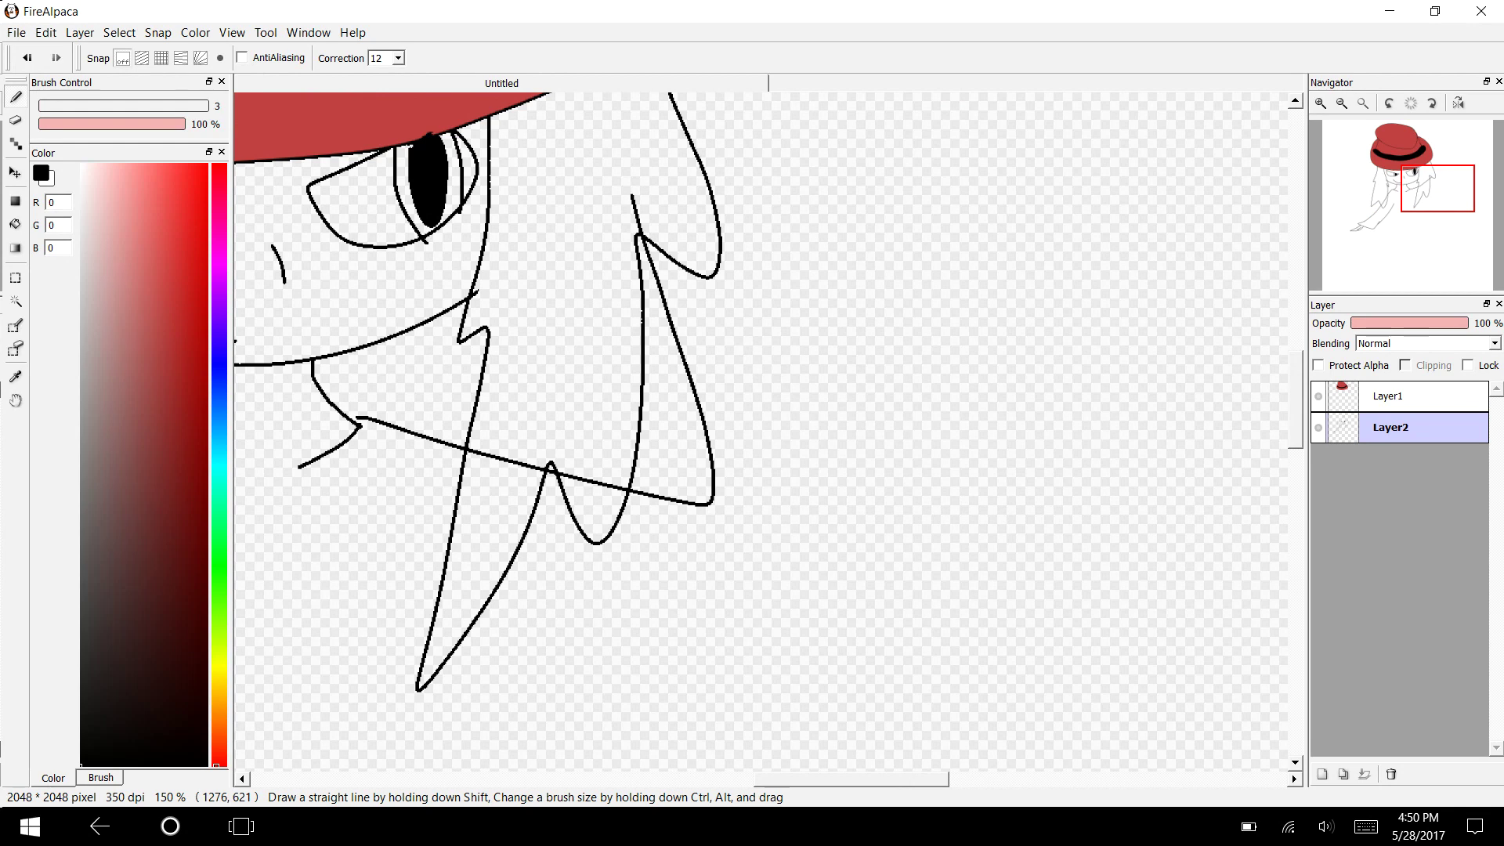
mouse_move(398, 581)
left_mouse_down()
mouse_move(692, 636)
mouse_move(891, 600)
mouse_move(824, 396)
mouse_move(786, 172)
mouse_move(633, 202)
left_mouse_up()
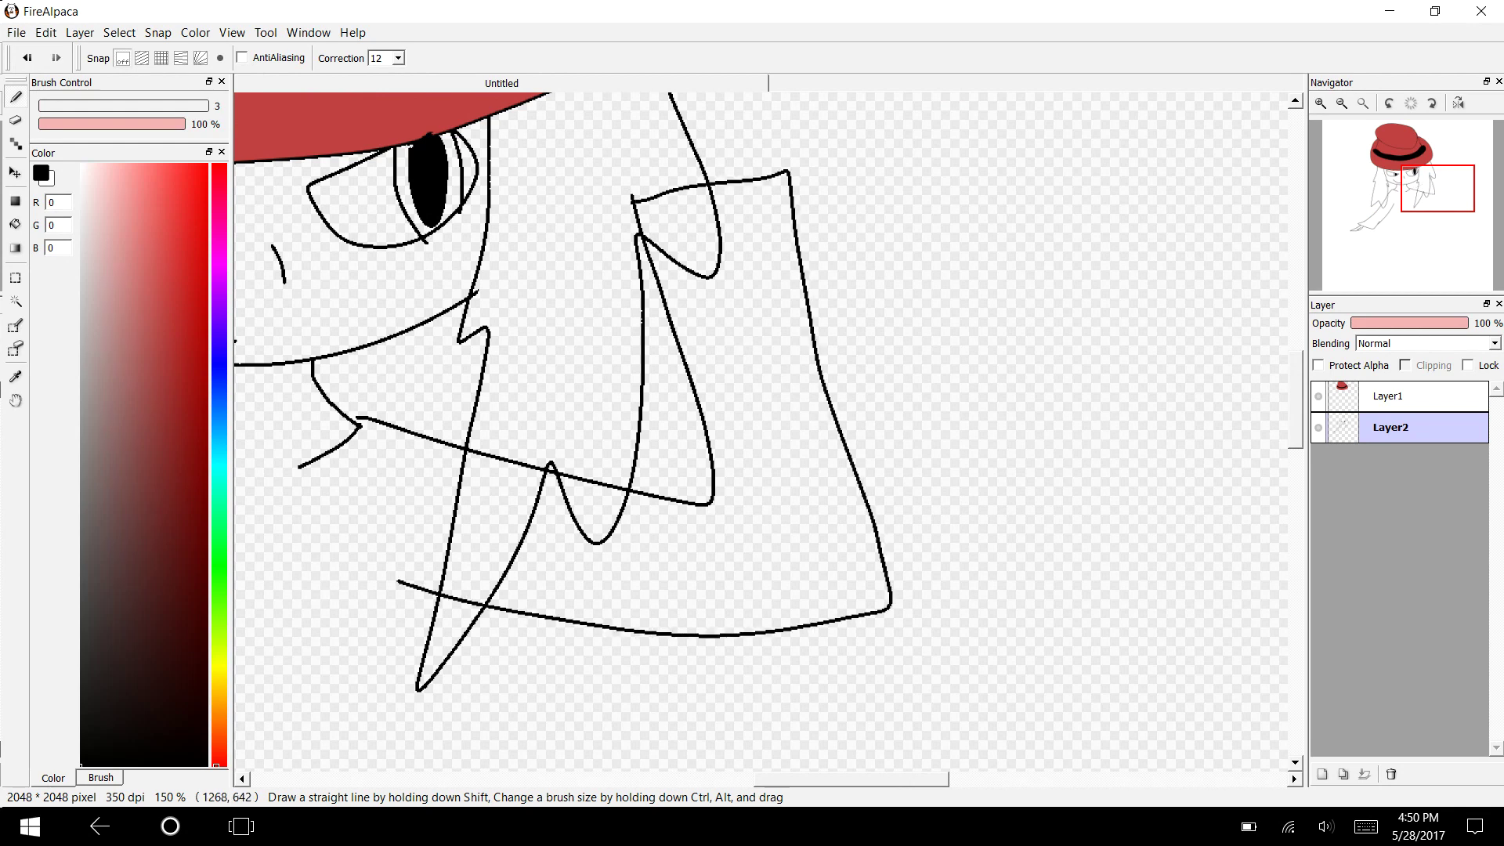
Draw a curved line on Layer2 along the hat brim's lower right edge, above the raised cuff, retrying the strokes.
scroll(768, 431, "up", 5)
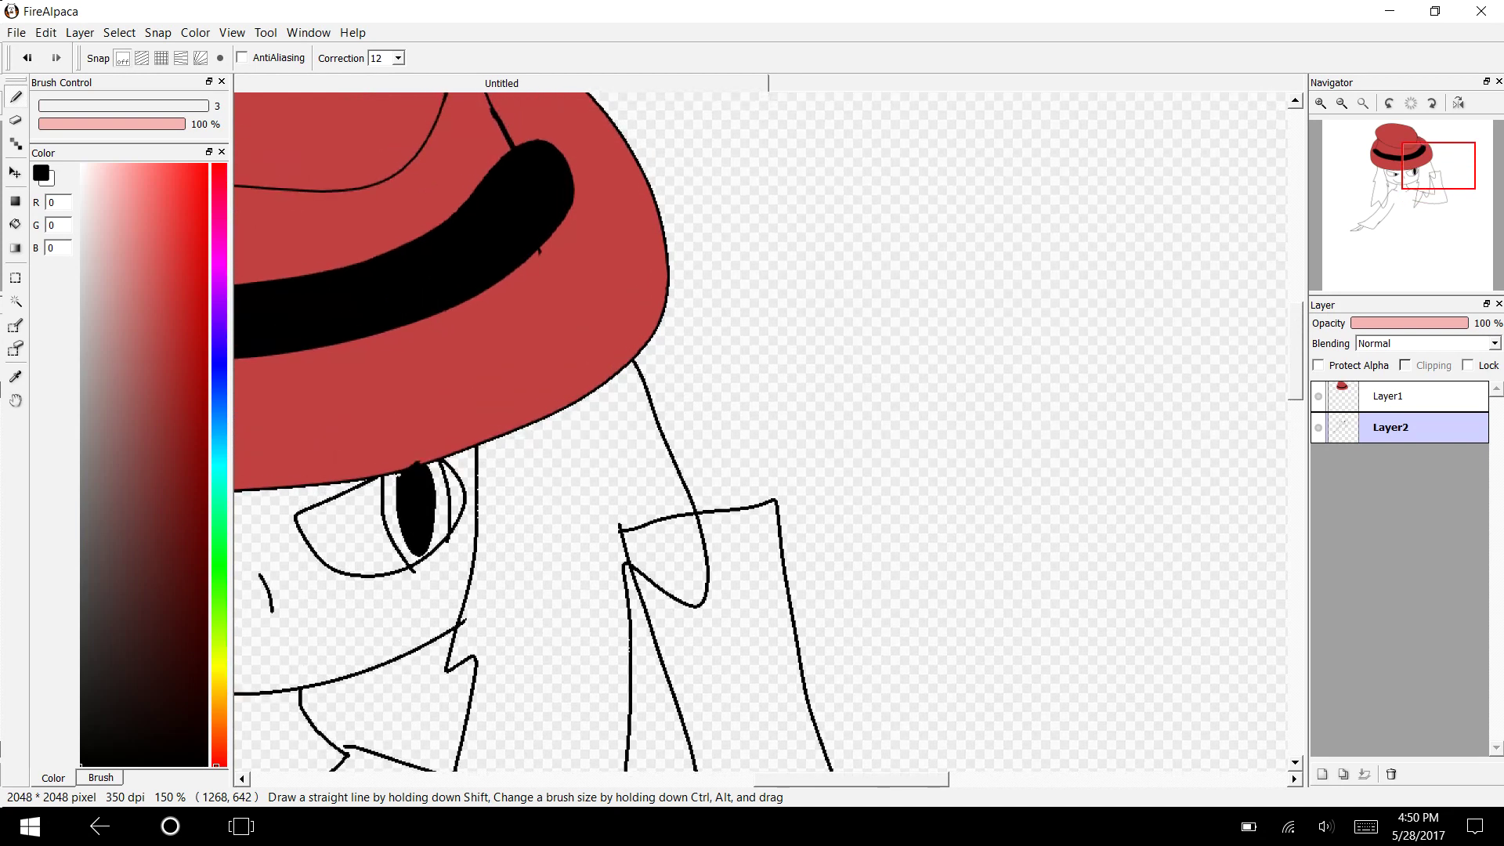
scroll(760, 431, "left", 4)
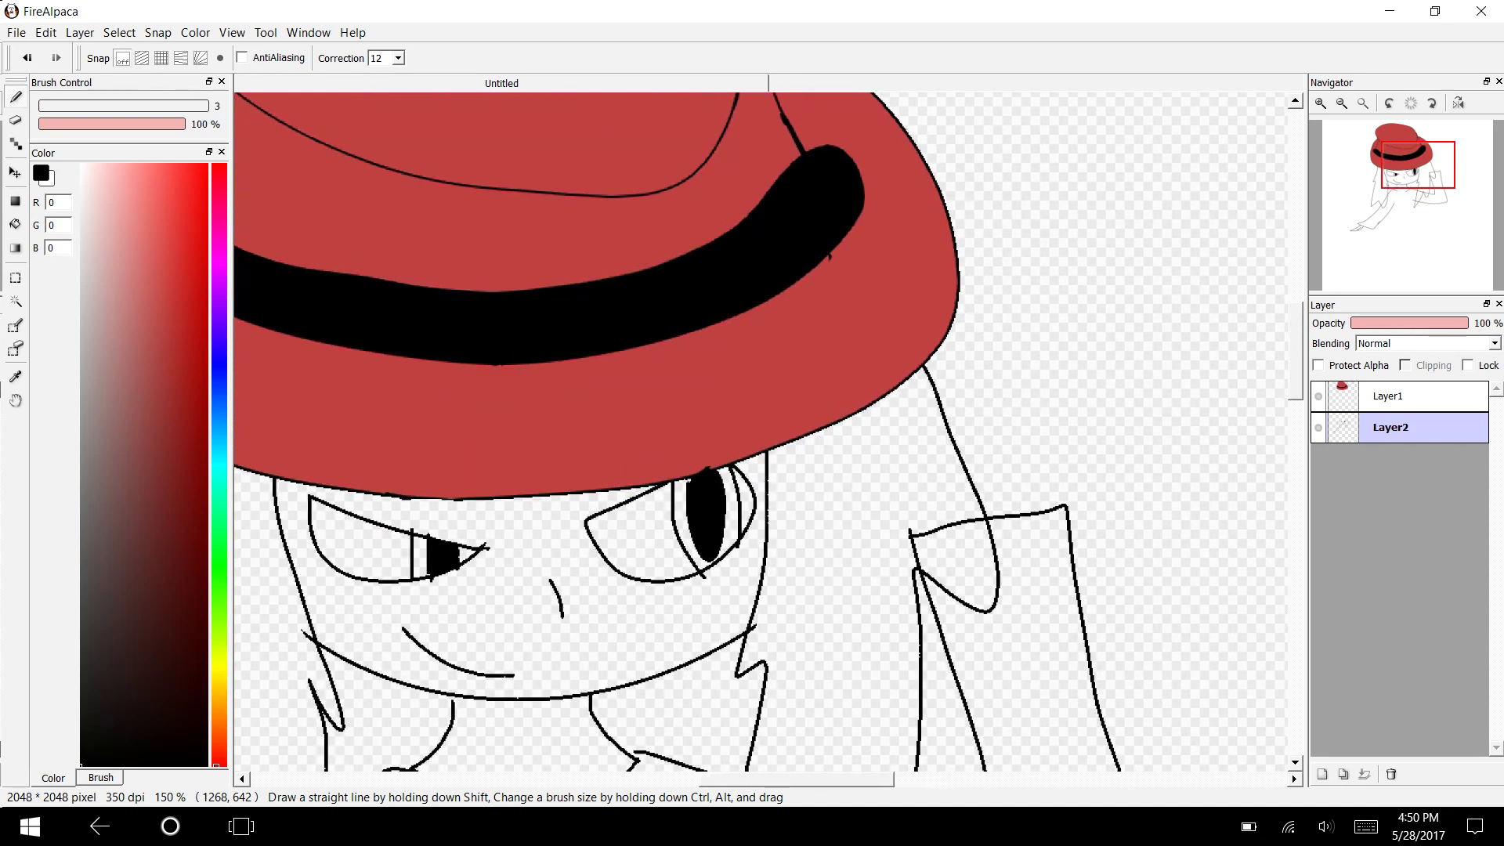
mouse_move(1016, 515)
left_mouse_down()
mouse_move(1012, 450)
mouse_move(945, 337)
mouse_move(949, 454)
left_mouse_up()
key("ctrl+z")
key("ctrl+z")
mouse_move(955, 321)
left_mouse_down()
mouse_move(937, 354)
mouse_move(842, 423)
mouse_move(741, 452)
left_mouse_up()
key("ctrl+z")
left_click_drag(955, 317, 874, 405)
key("ctrl+z")
left_click_drag(926, 362, 848, 417)
Hide Layer1, erase the leftover head outline arcs on Layer2, and show Layer1 again.
left_click(1318, 395)
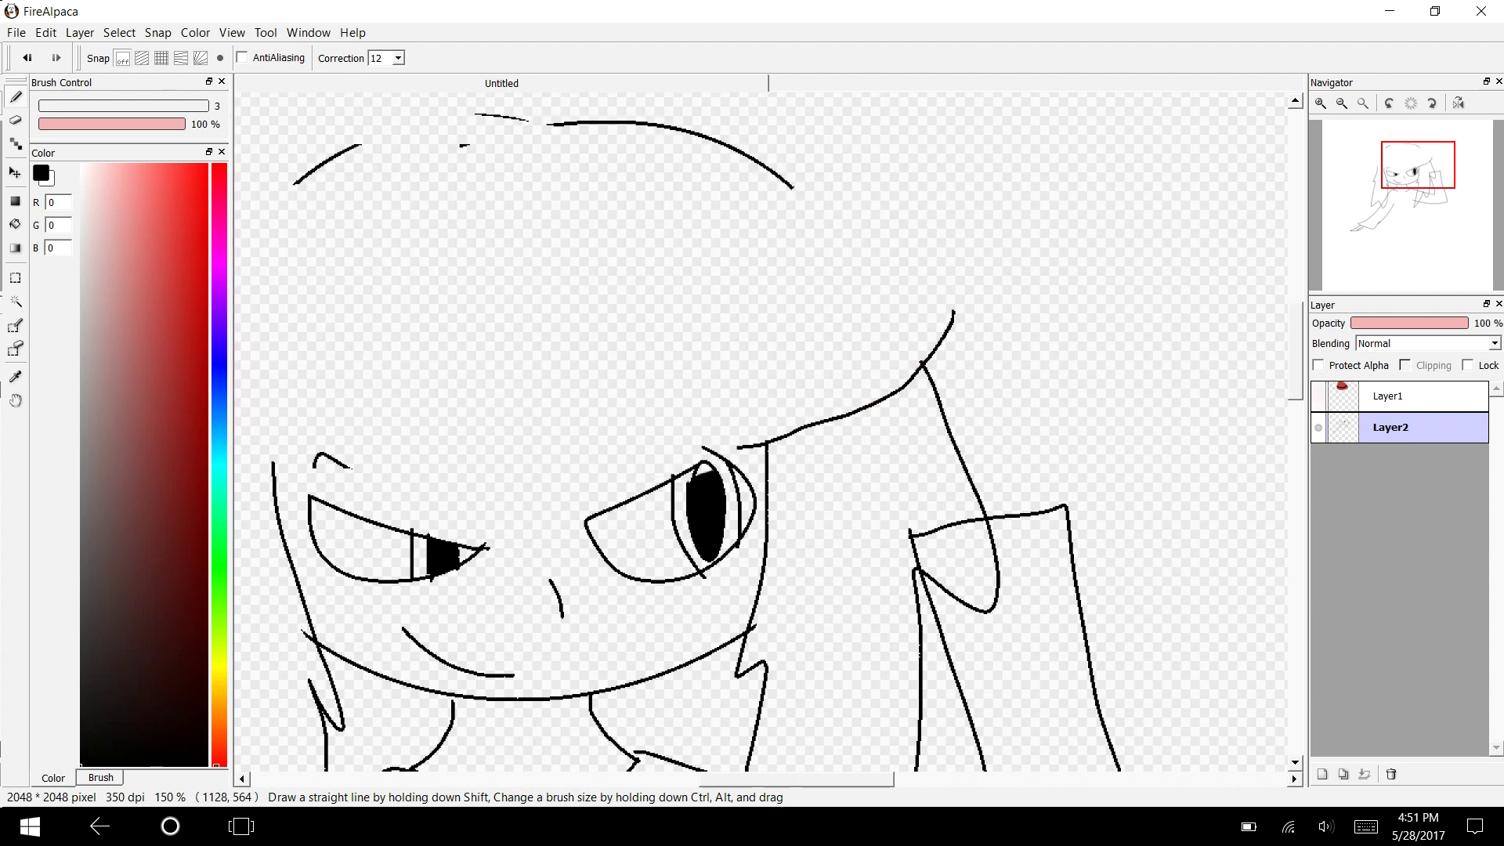
scroll(768, 431, "up", 4)
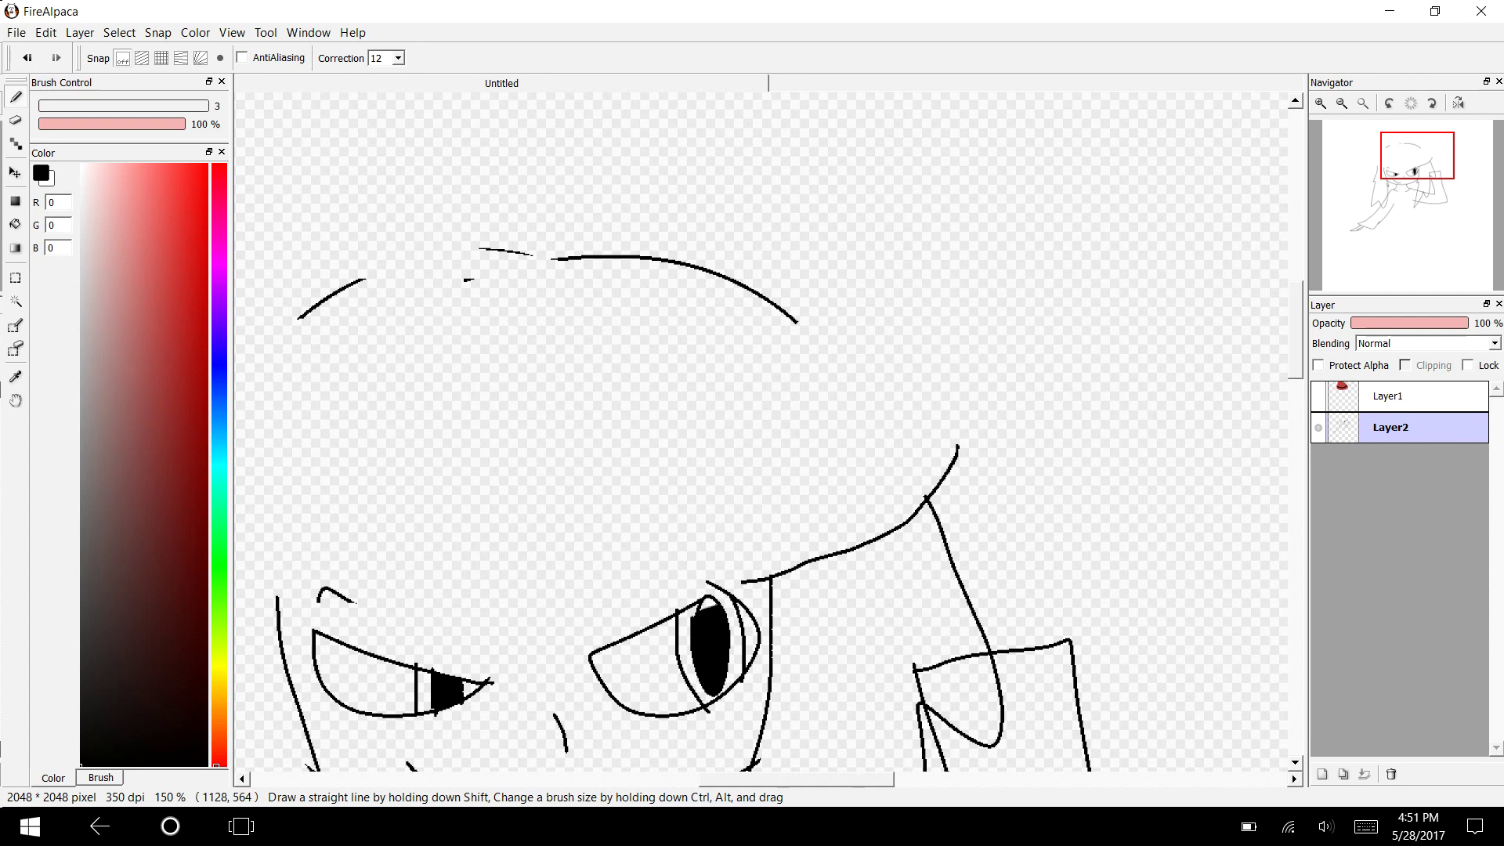
key("e")
mouse_move(796, 317)
left_mouse_down()
mouse_move(647, 267)
mouse_move(525, 259)
mouse_move(297, 321)
mouse_move(516, 292)
mouse_move(358, 279)
left_mouse_up()
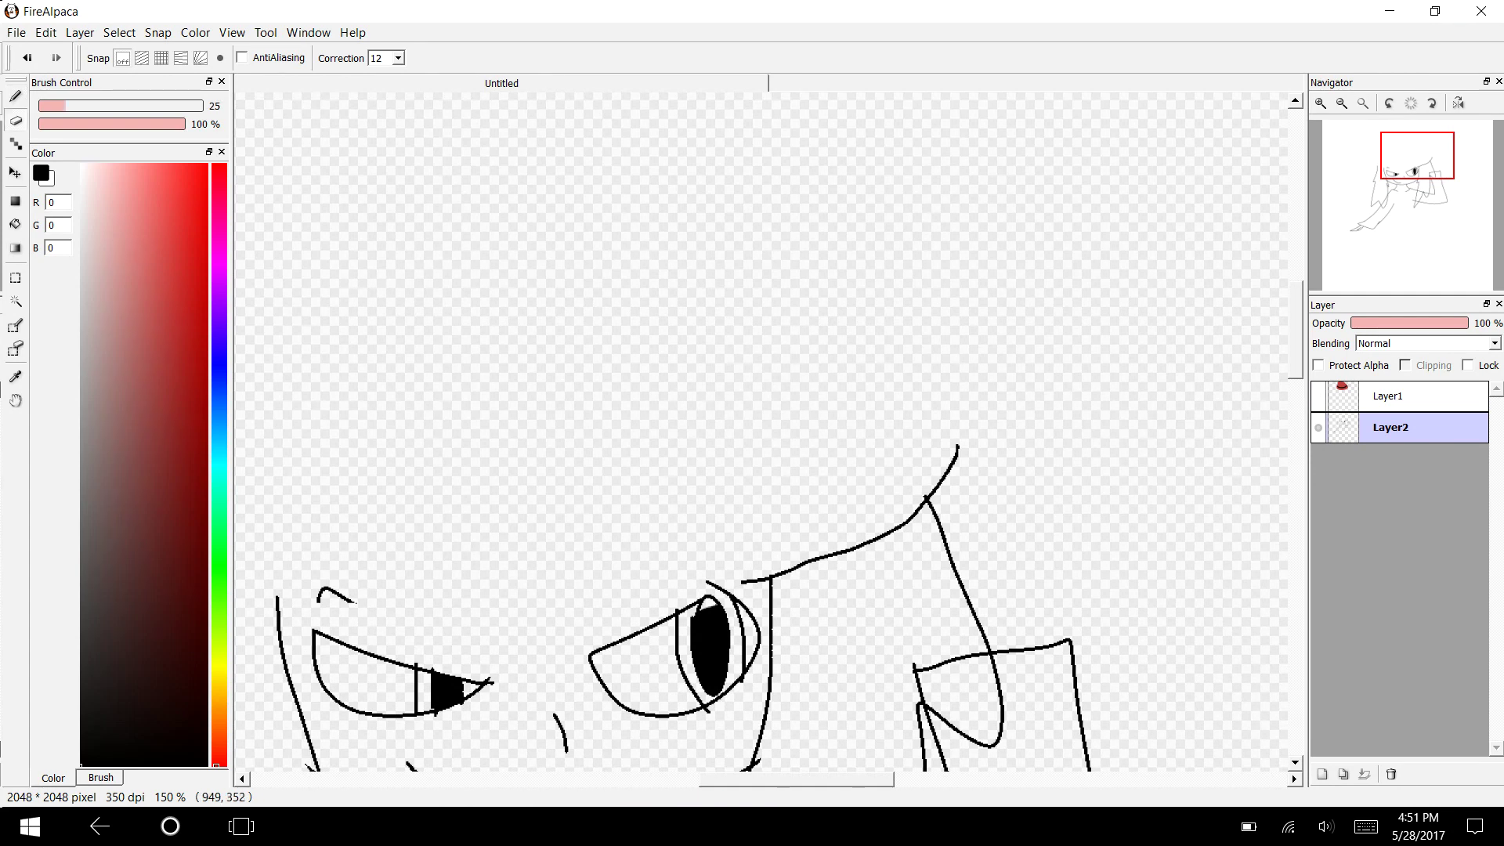
key("b")
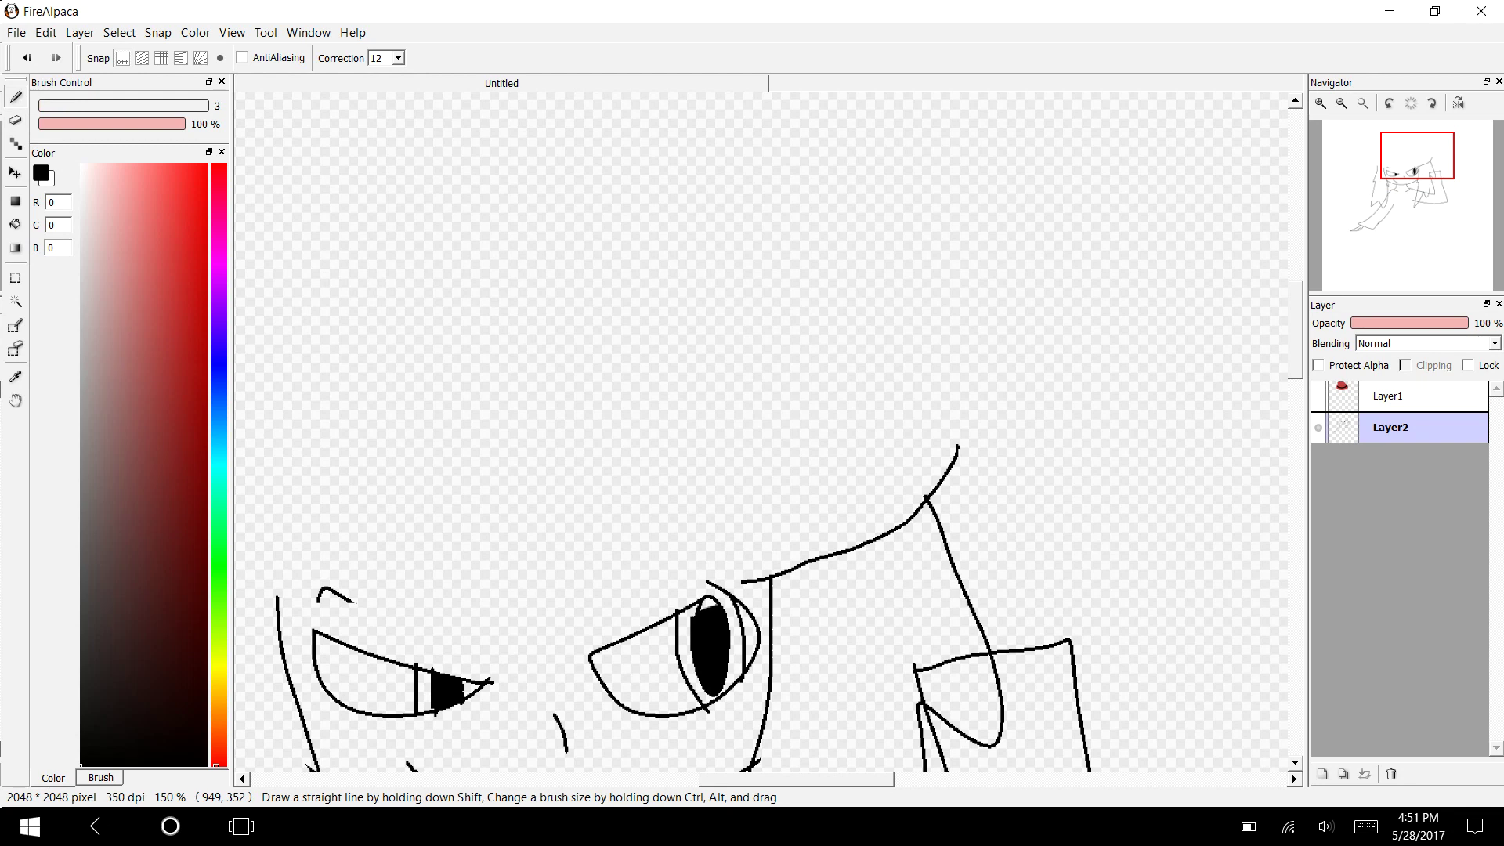
scroll(763, 431, "down", 3)
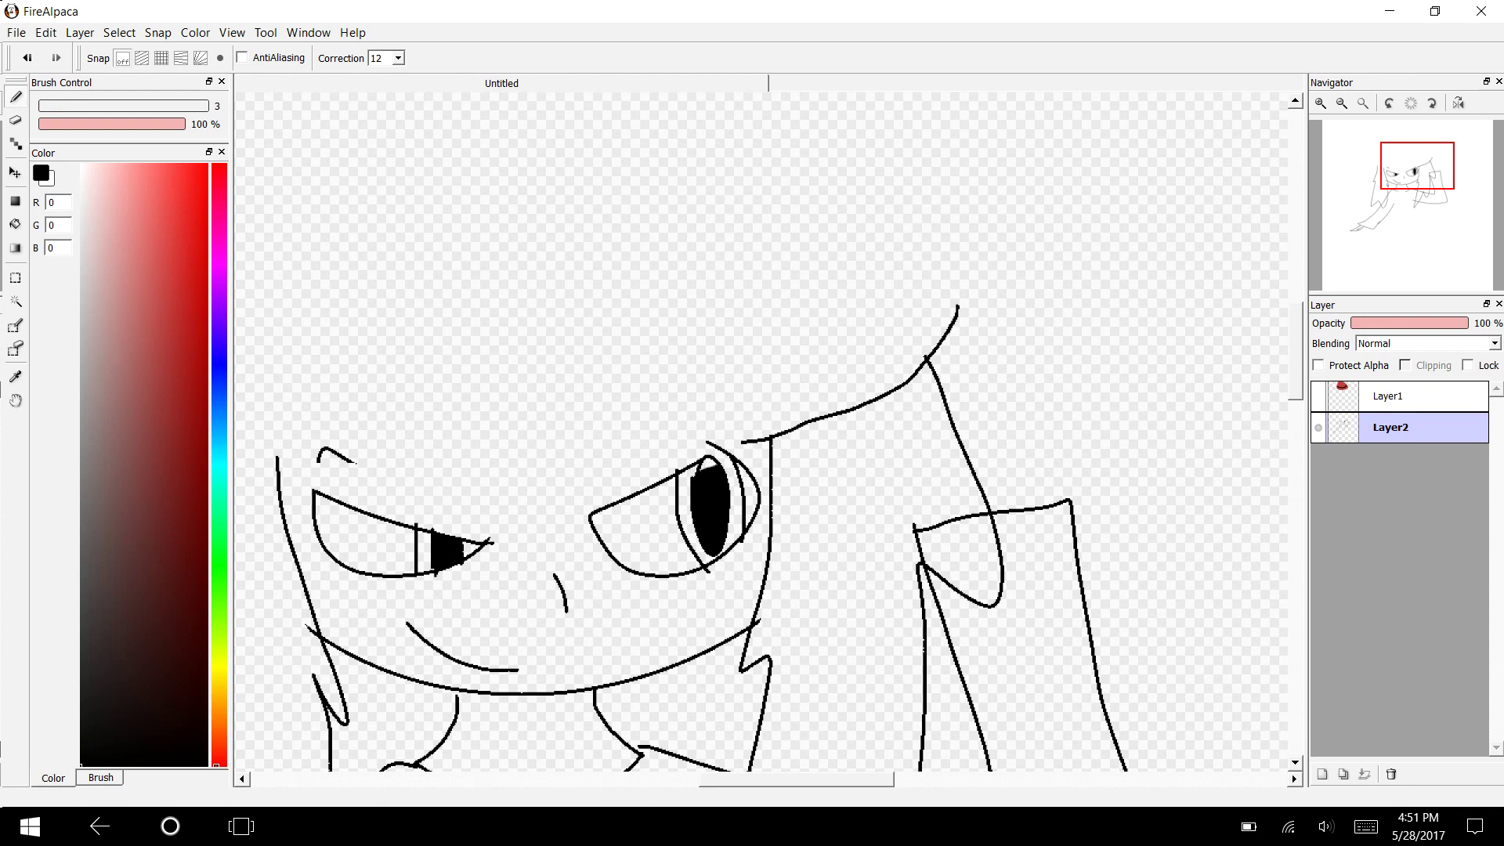
left_click(1319, 396)
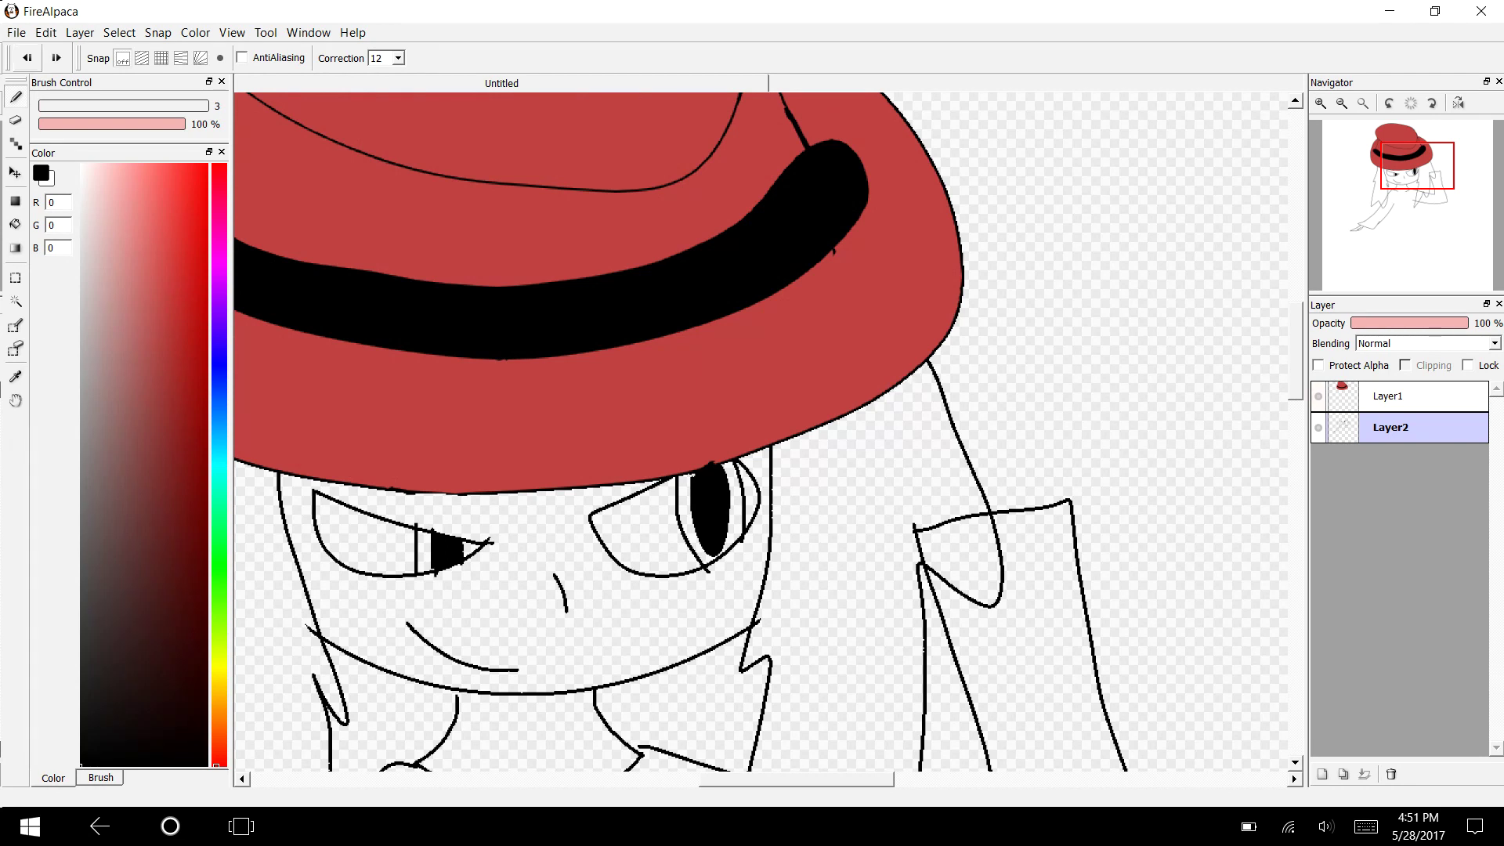
Erase the part of the right hair tip that overlaps the raised sleeve's cuff on Layer2.
mouse_move(1295, 351)
left_mouse_down()
mouse_move(1295, 388)
mouse_move(1295, 371)
left_mouse_up()
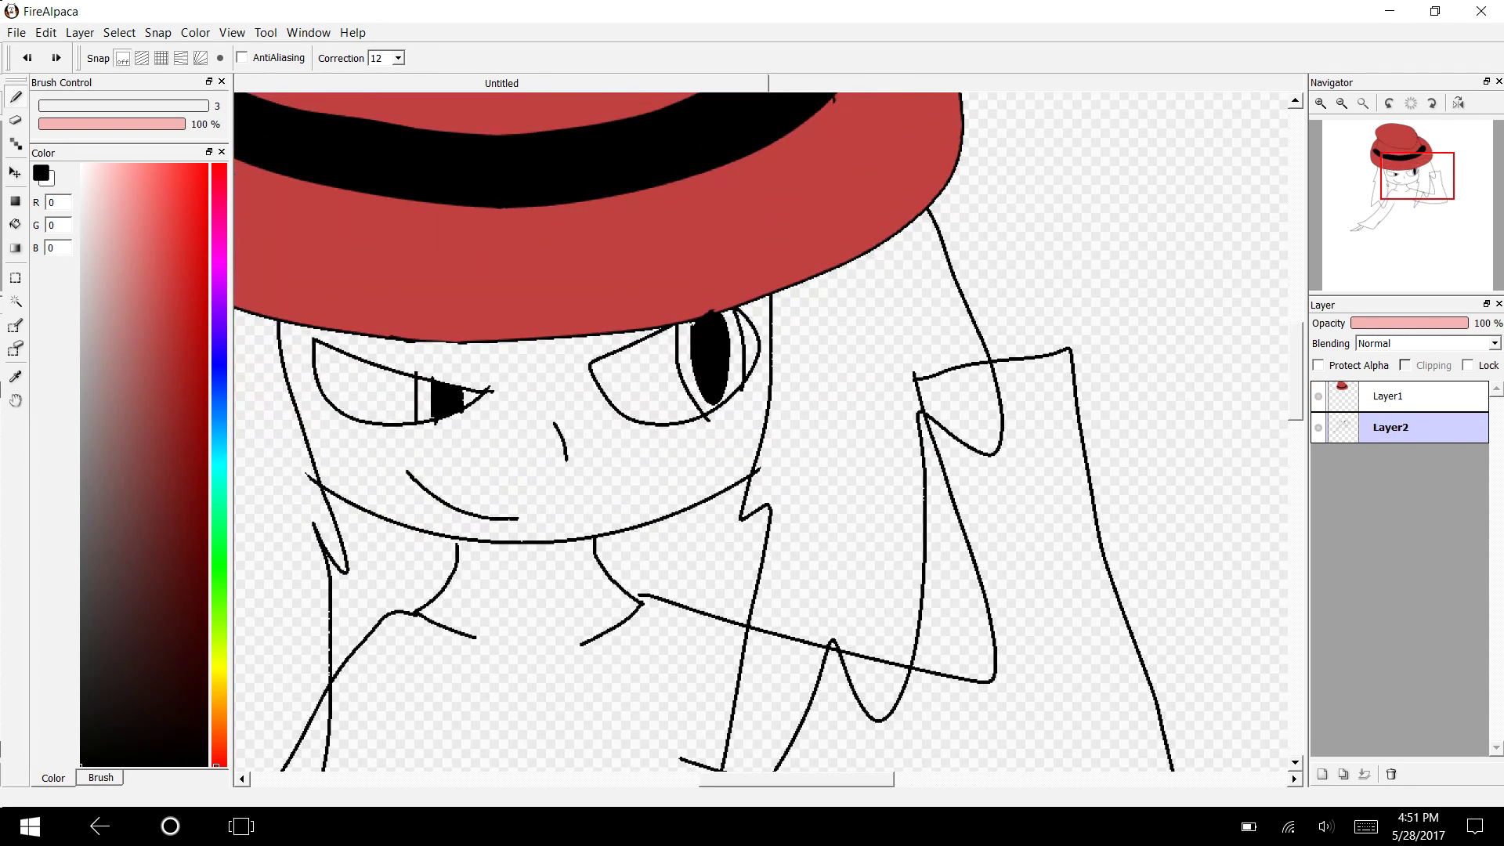
key("e")
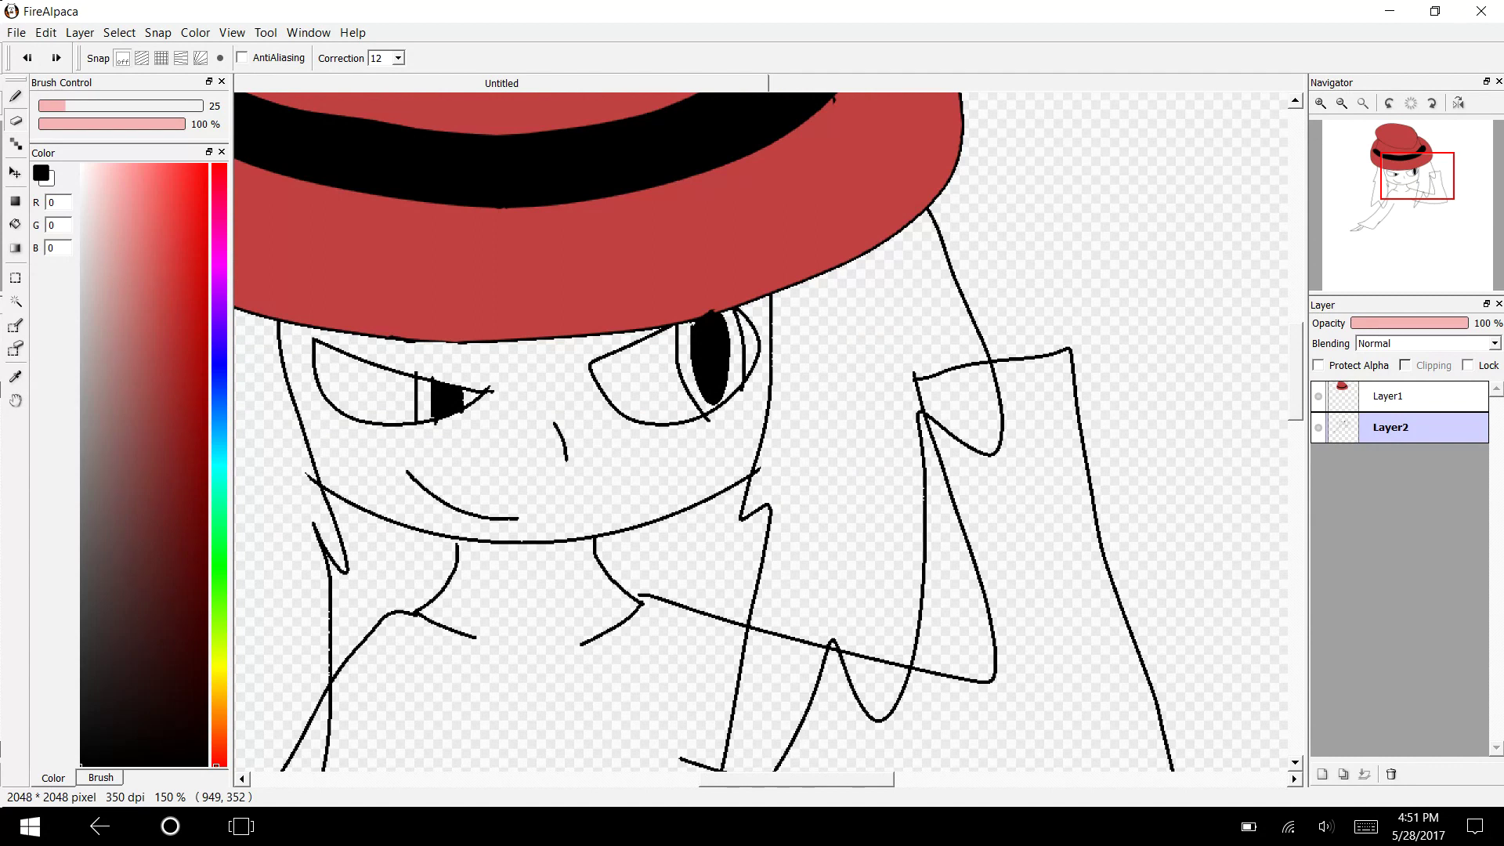
mouse_move(997, 383)
left_mouse_down()
mouse_move(1009, 493)
mouse_move(962, 429)
mouse_move(974, 483)
mouse_move(938, 416)
mouse_move(966, 424)
mouse_move(947, 411)
mouse_move(967, 467)
mouse_move(941, 403)
mouse_move(995, 459)
mouse_move(993, 366)
left_mouse_up()
left_click(28, 58)
Erase the raised sleeve's upper and lower lines where they cross inside the right hair locks.
scroll(765, 432, "down", 5)
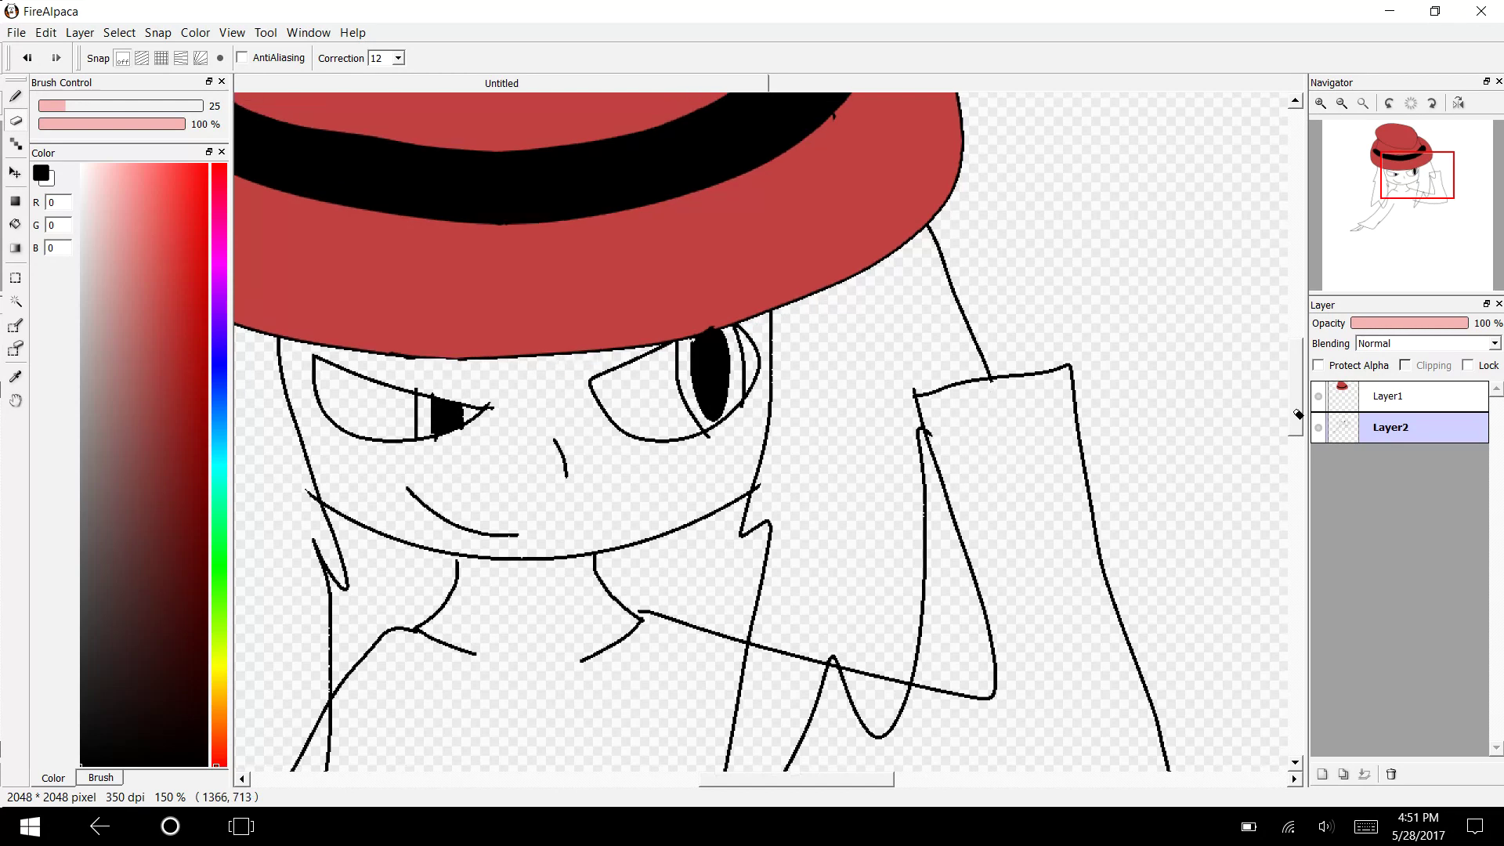
left_click_drag(806, 330, 779, 382)
mouse_move(765, 443)
left_mouse_down()
mouse_move(780, 337)
mouse_move(765, 472)
mouse_move(742, 528)
left_mouse_up()
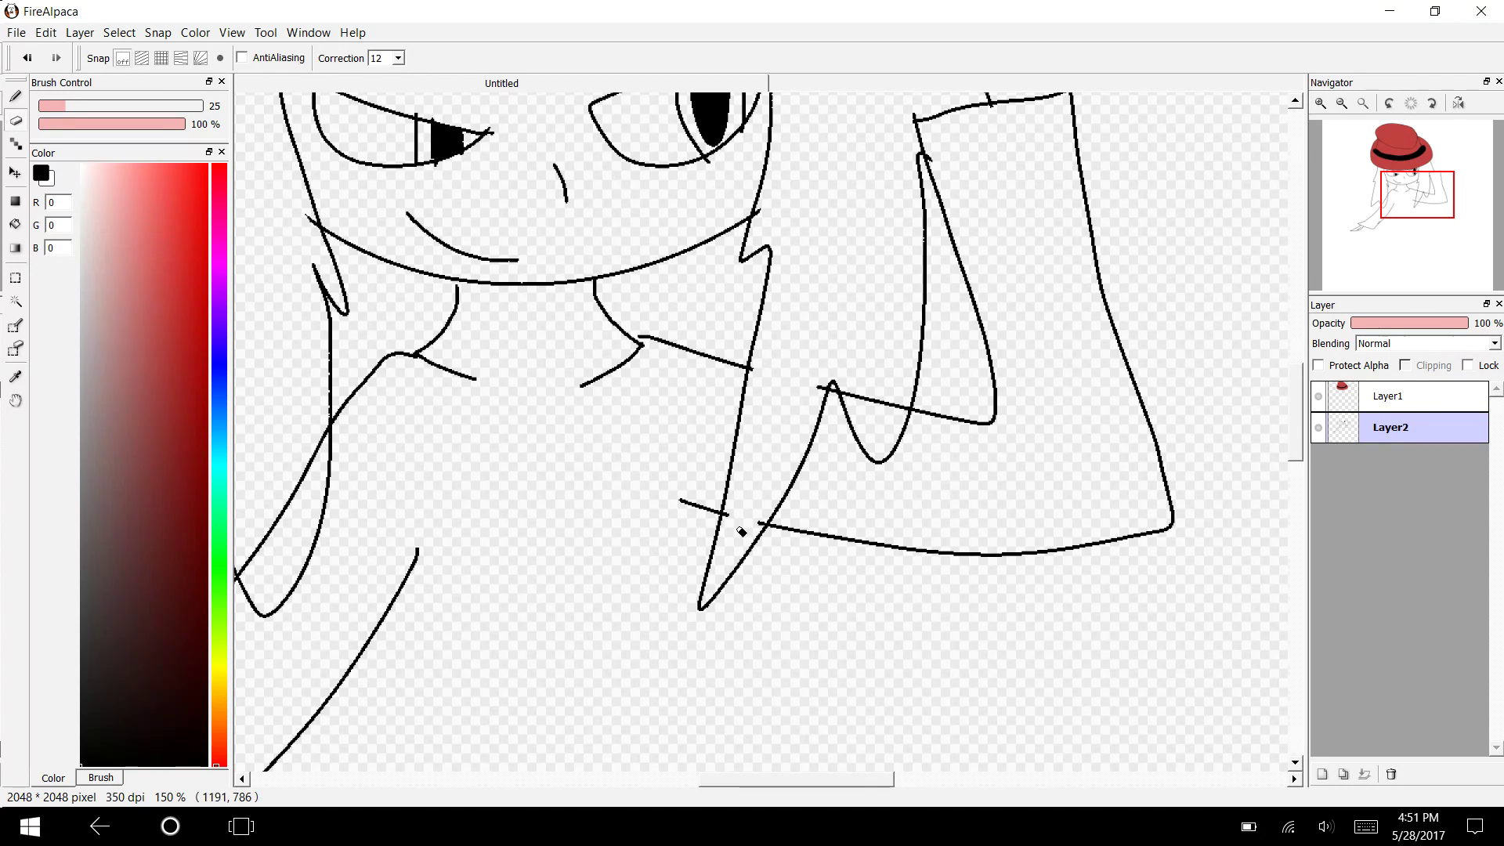
mouse_move(885, 402)
left_mouse_down()
mouse_move(873, 359)
mouse_move(880, 428)
mouse_move(896, 366)
mouse_move(886, 398)
mouse_move(868, 364)
mouse_move(867, 411)
mouse_move(847, 334)
left_mouse_up()
left_click(807, 402)
Erase the lowered sleeve's upper line where it crosses inside the left hair lock.
key("b")
left_click_drag(1418, 194, 1382, 194)
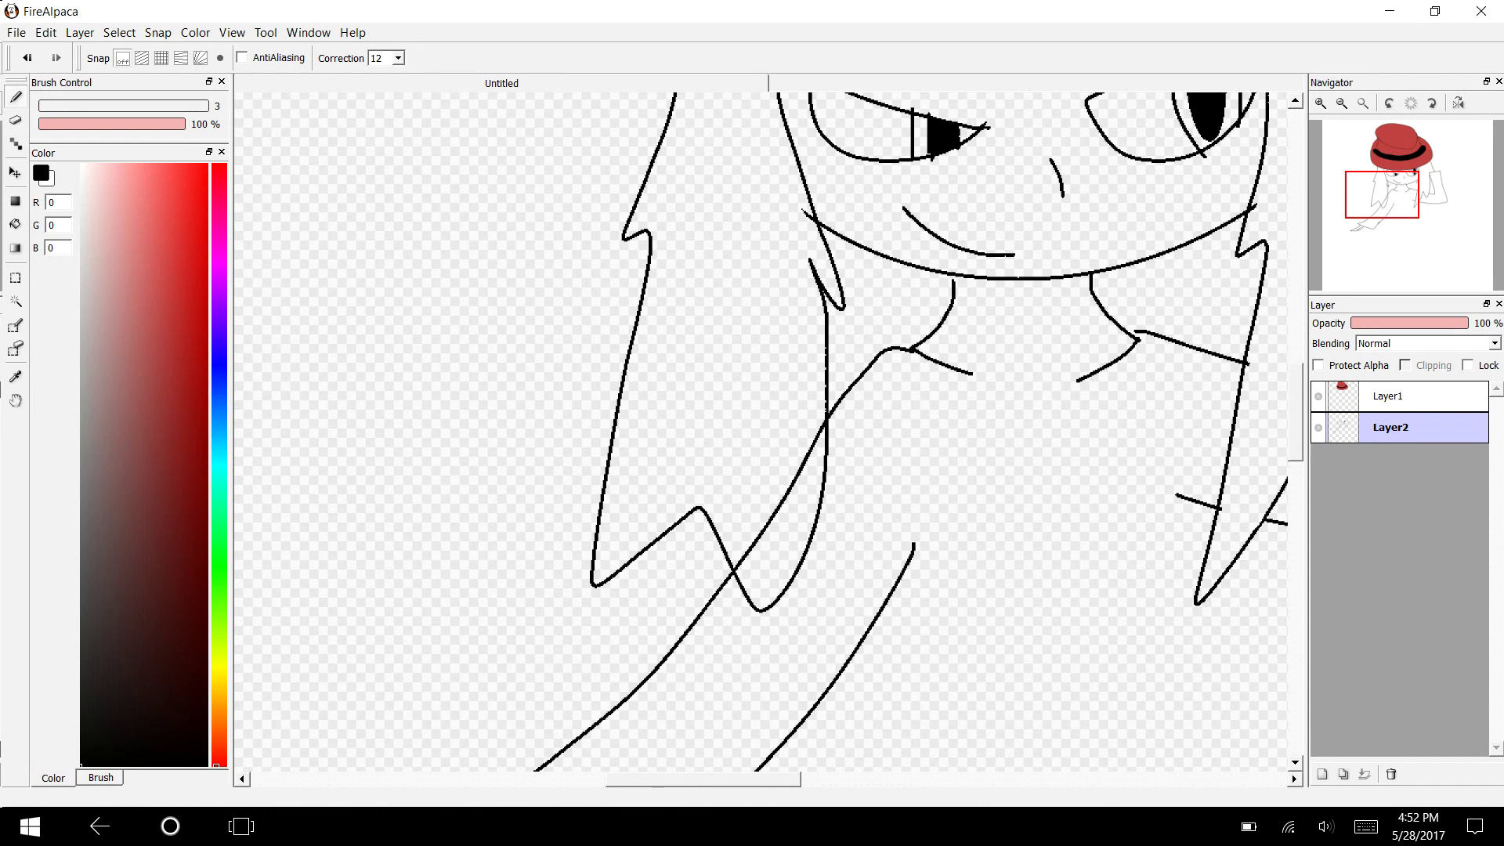
key("e")
left_click_drag(788, 489, 732, 576)
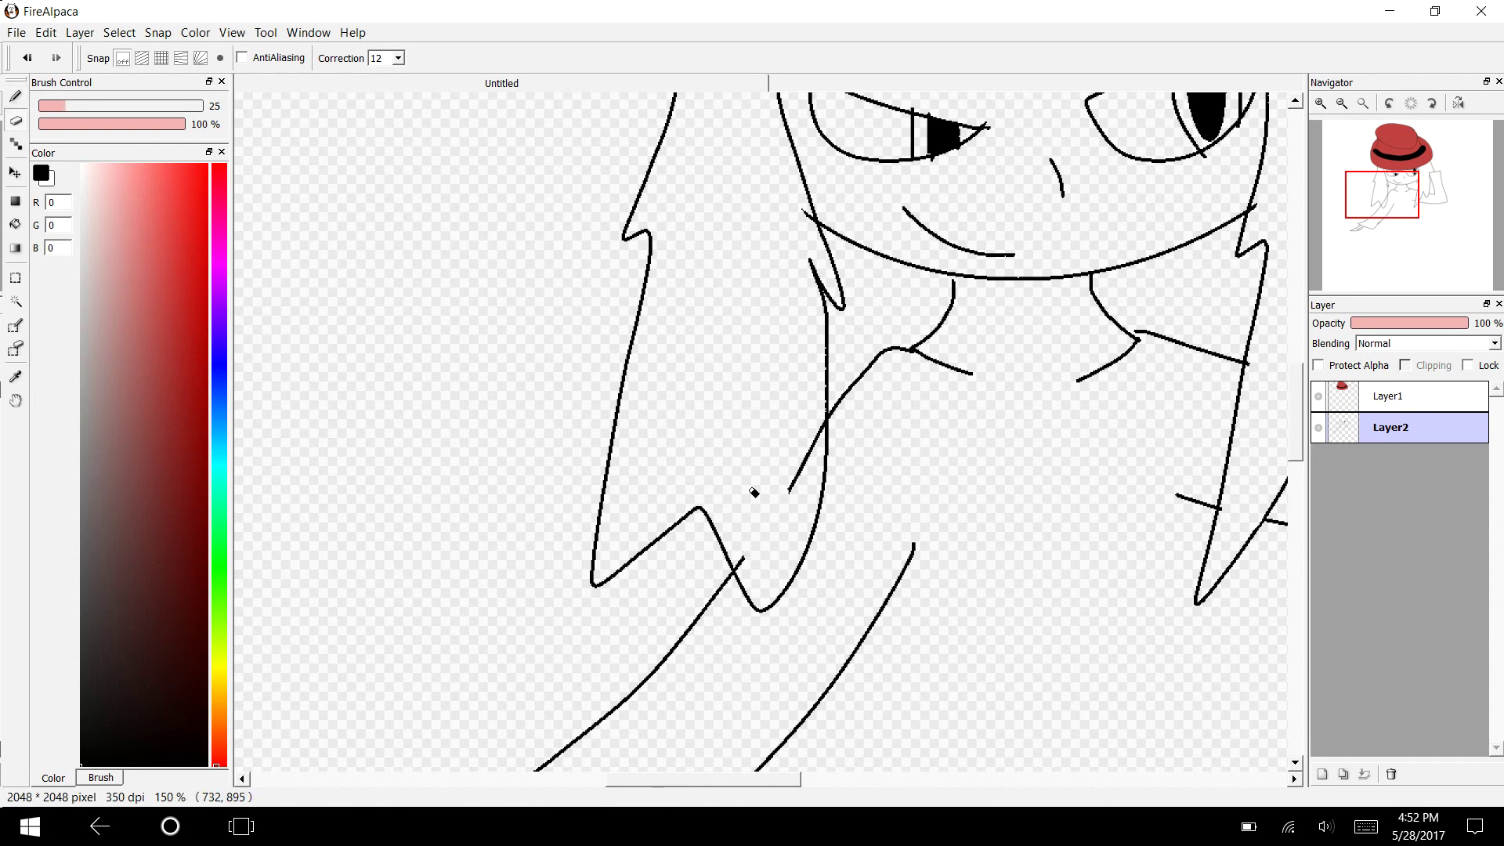
mouse_move(750, 443)
left_mouse_down()
mouse_move(792, 433)
mouse_move(799, 454)
mouse_move(811, 433)
left_mouse_up()
key("b")
scroll(791, 462, "down", 5)
scroll(791, 462, "right", 6)
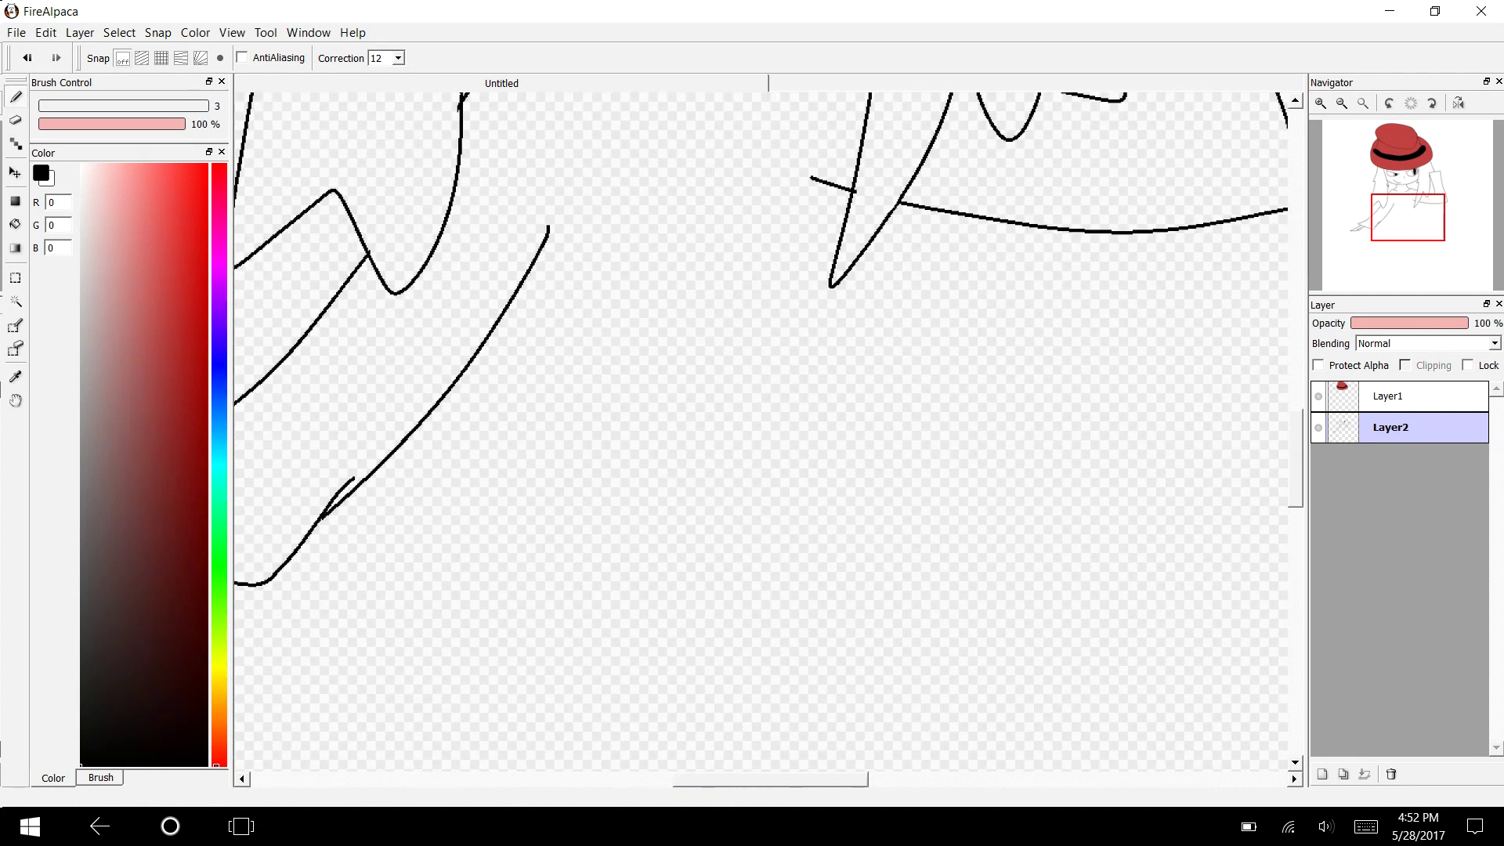
left_click_drag(825, 183, 976, 513)
key("ctrl+z")
left_click_drag(865, 257, 938, 499)
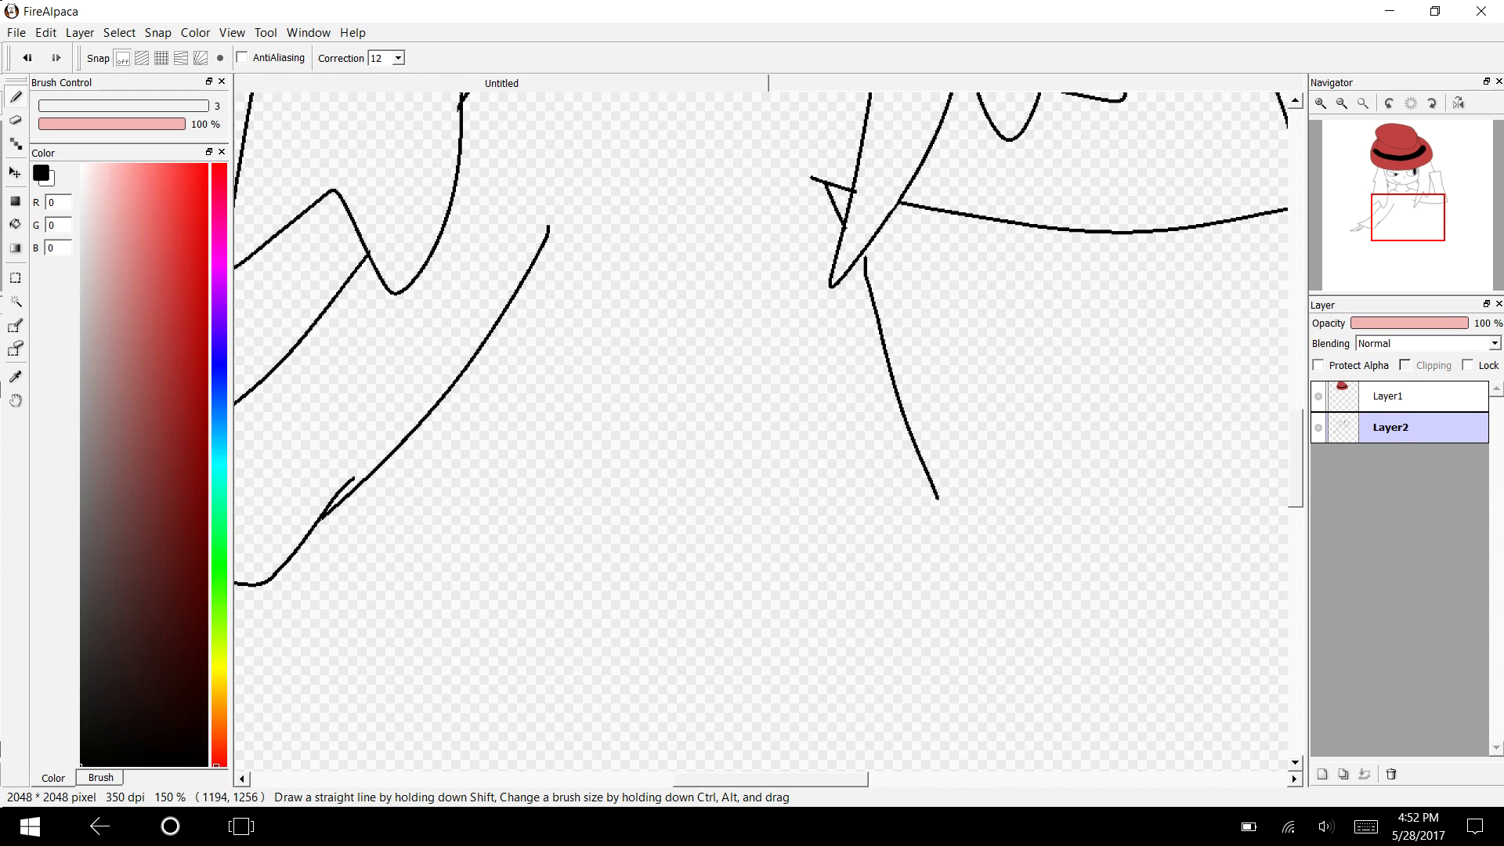
key("ctrl+z")
key("ctrl+z")
Draw two flared coat panels with rounded lower inner corners, one below each sleeve, leaving a gap between them.
mouse_move(814, 178)
left_mouse_down()
mouse_move(818, 237)
mouse_move(914, 470)
mouse_move(1027, 662)
mouse_move(885, 683)
mouse_move(713, 344)
mouse_move(712, 162)
left_mouse_up()
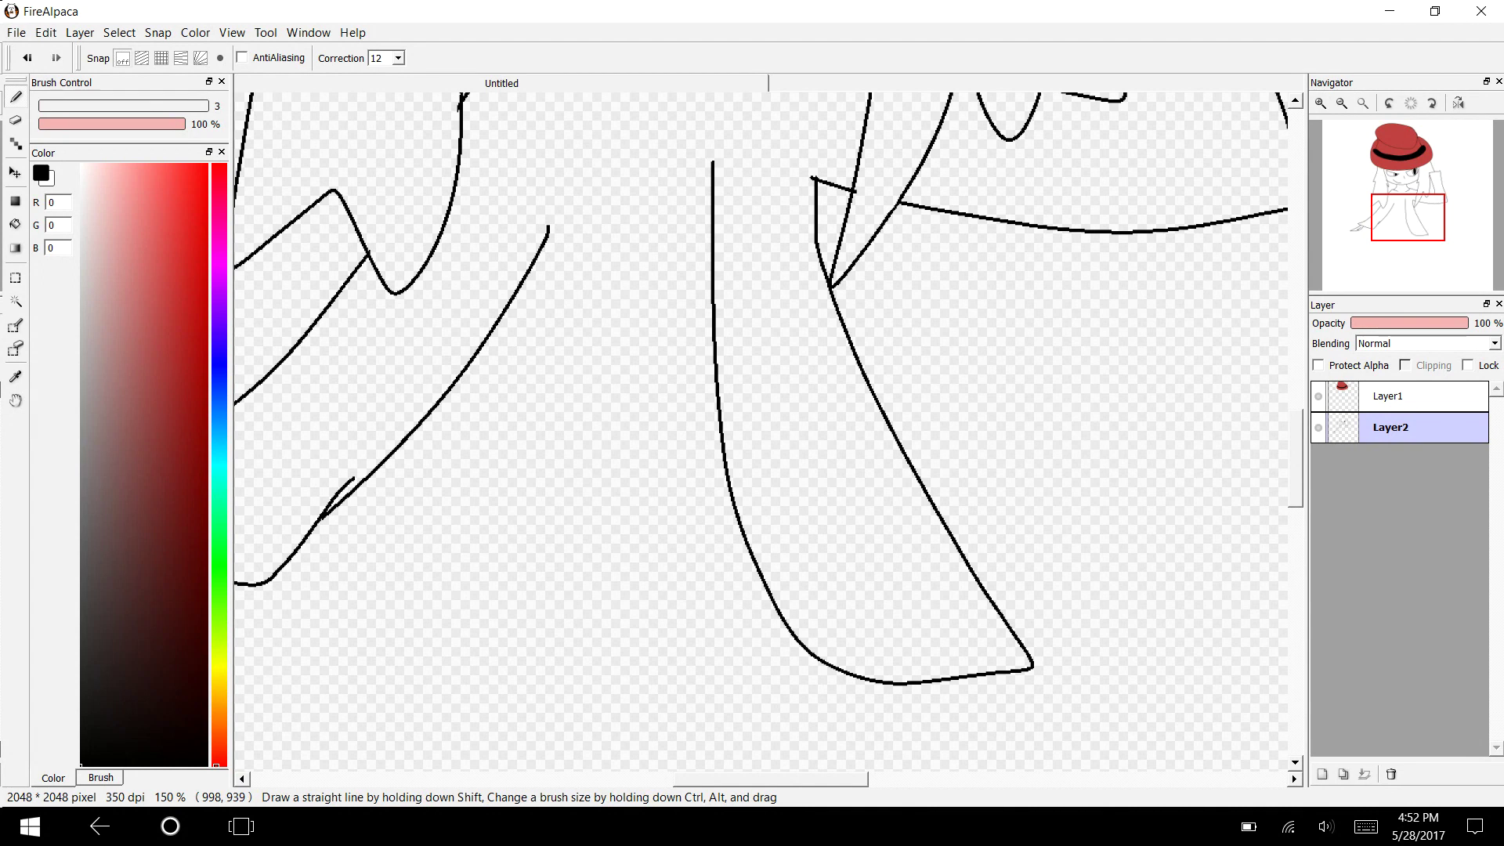
mouse_move(506, 315)
left_mouse_down()
mouse_move(510, 641)
mouse_move(466, 732)
left_mouse_up()
left_click(28, 58)
mouse_move(478, 345)
left_mouse_down()
mouse_move(342, 659)
mouse_move(616, 650)
mouse_move(656, 419)
mouse_move(621, 169)
left_mouse_up()
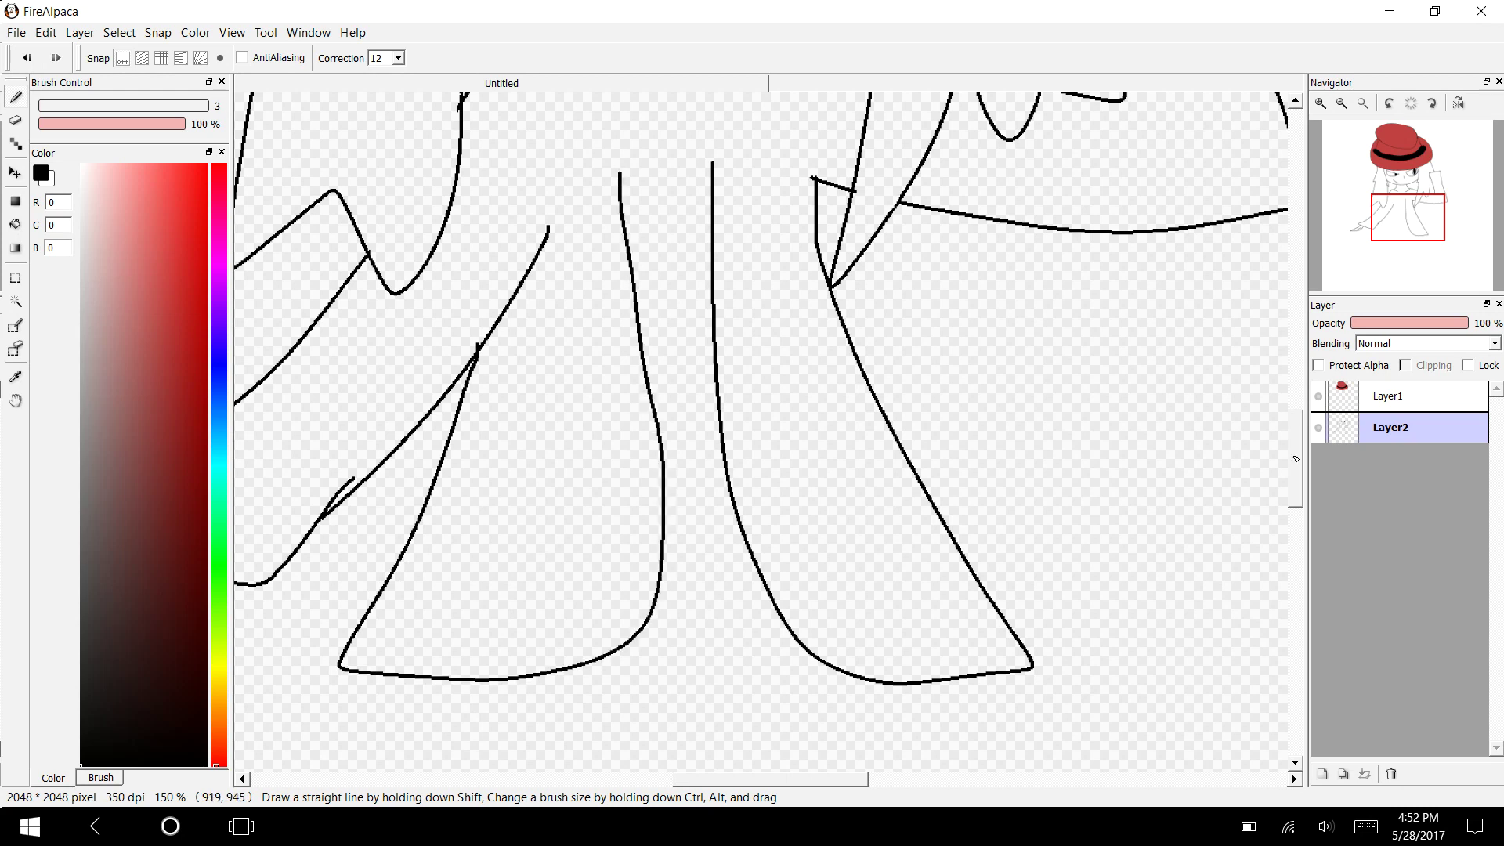
Draw the left coat panel's inner edge up to the collar line with a rounded top, replacing the unsatisfactory strokes.
scroll(761, 431, "up", 4)
left_click_drag(613, 353, 631, 482)
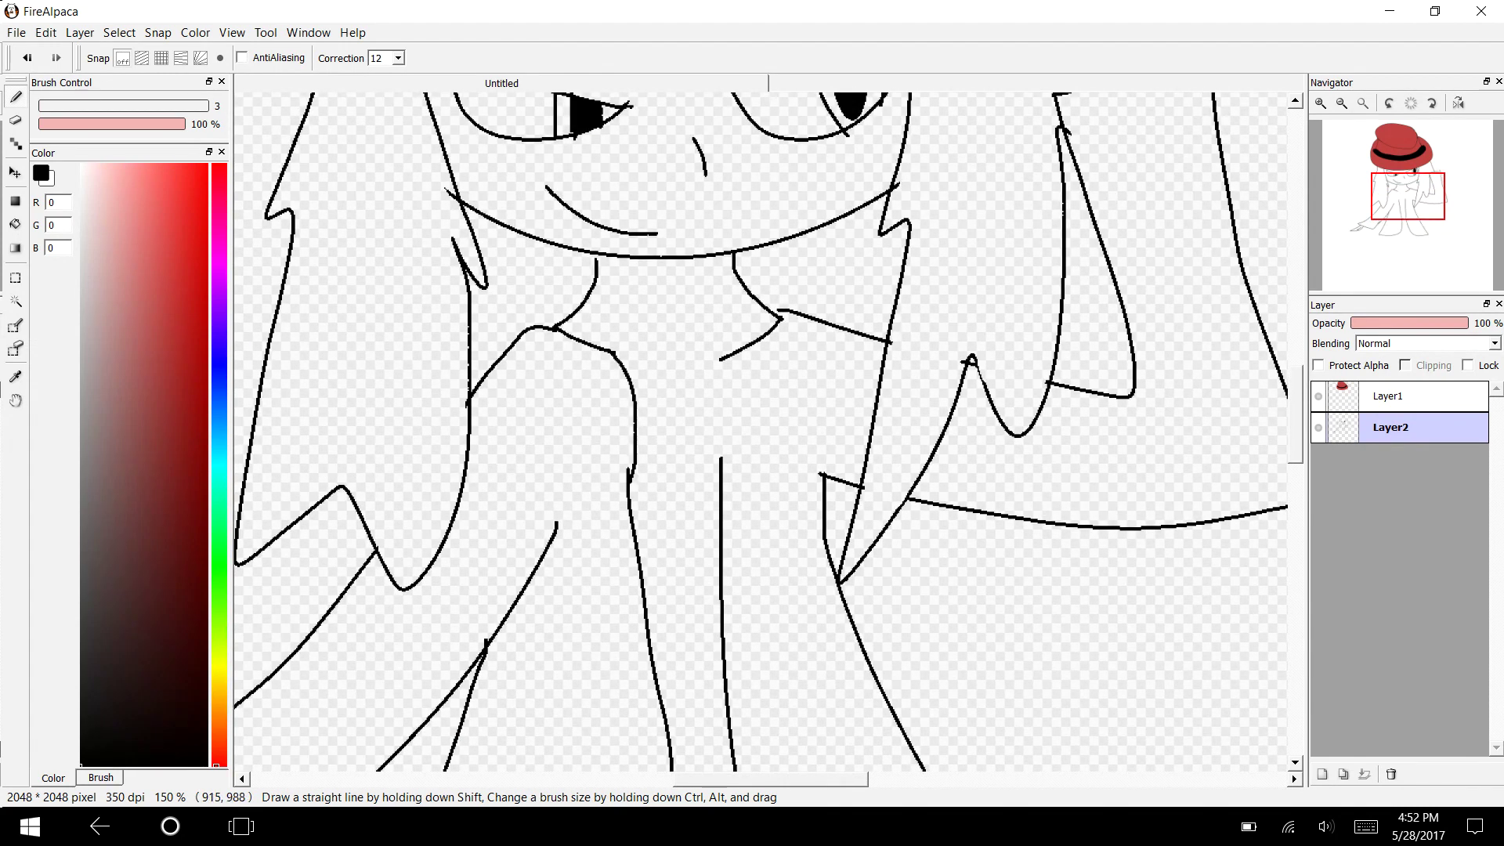
left_click_drag(721, 358, 719, 473)
key("ctrl+z")
key("ctrl+z")
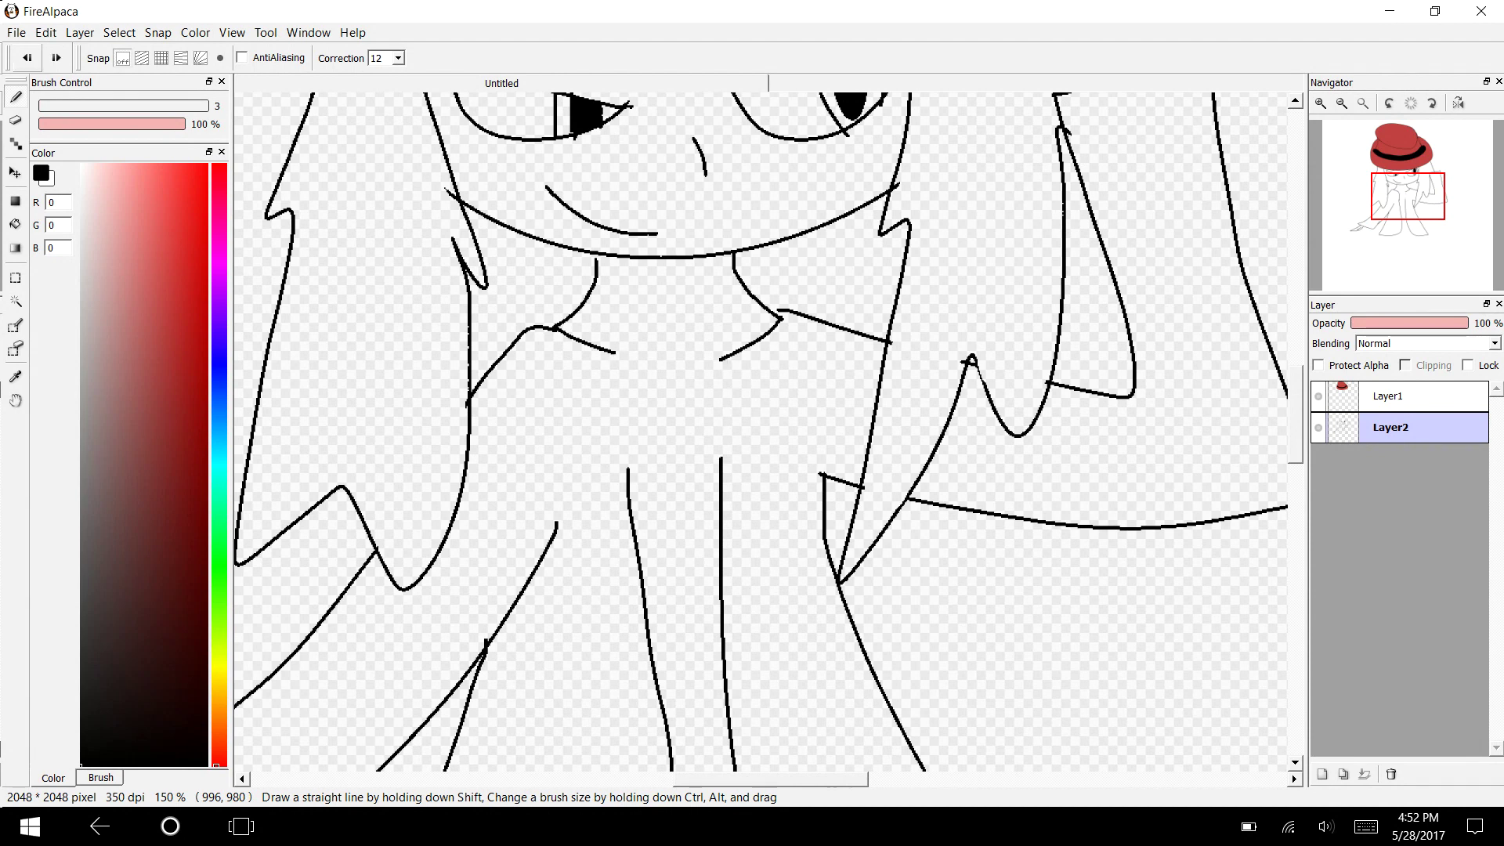
mouse_move(623, 487)
left_mouse_down()
mouse_move(630, 414)
mouse_move(633, 357)
left_mouse_up()
key("ctrl+z")
mouse_move(626, 487)
left_mouse_down()
mouse_move(627, 413)
mouse_move(602, 345)
left_mouse_up()
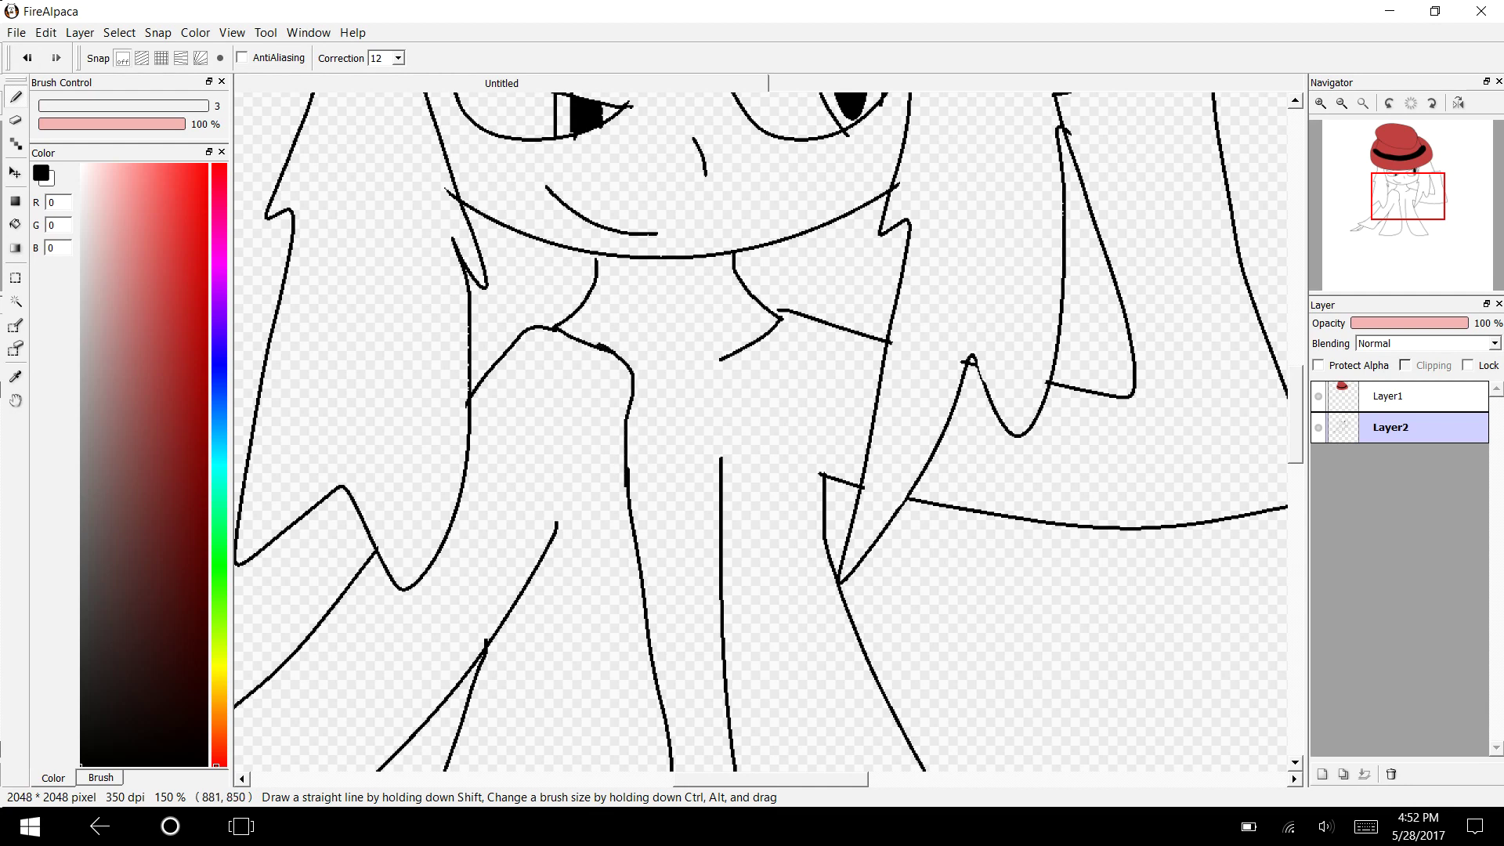
Draw both coat panels' inner edges up to the collar line and a curved line on each side of the neck.
key("ctrl+z")
left_click_drag(721, 476, 719, 362)
mouse_move(629, 486)
left_mouse_down()
mouse_move(611, 347)
mouse_move(595, 344)
left_mouse_up()
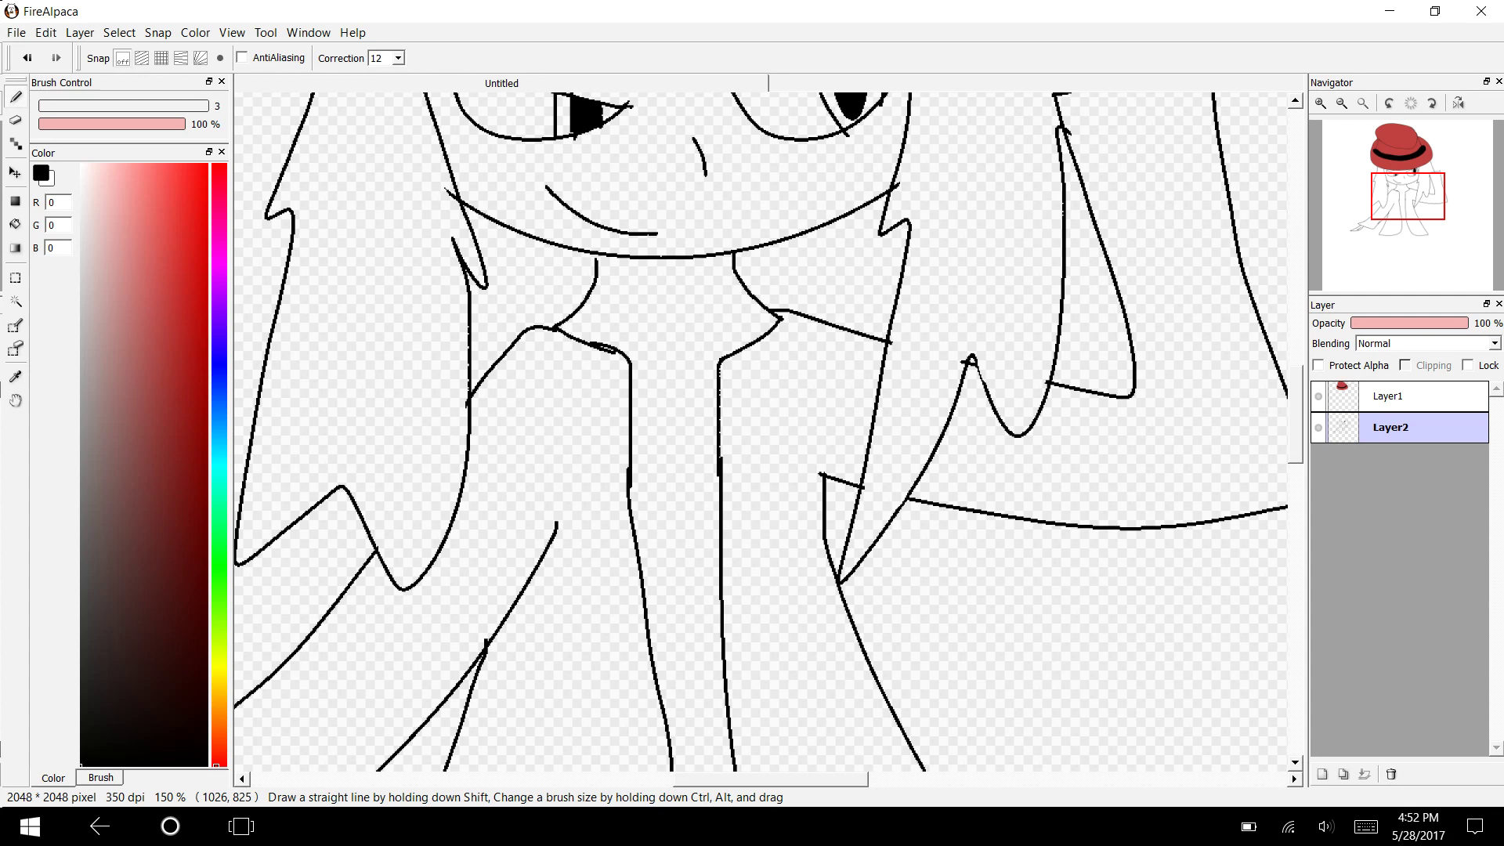
mouse_move(846, 328)
left_mouse_down()
mouse_move(856, 270)
mouse_move(807, 232)
left_mouse_up()
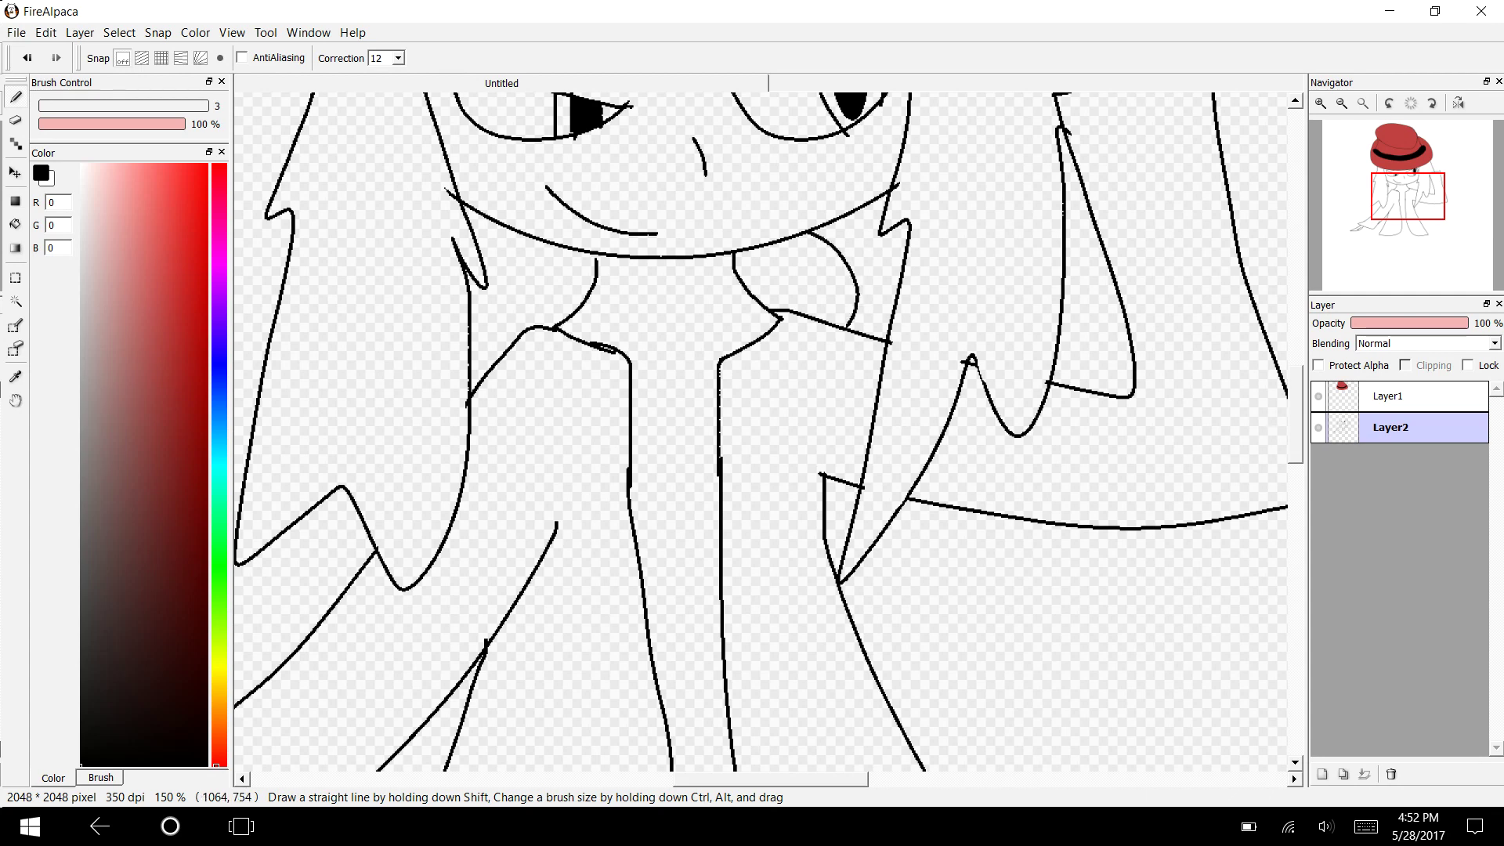
left_click_drag(527, 240, 494, 353)
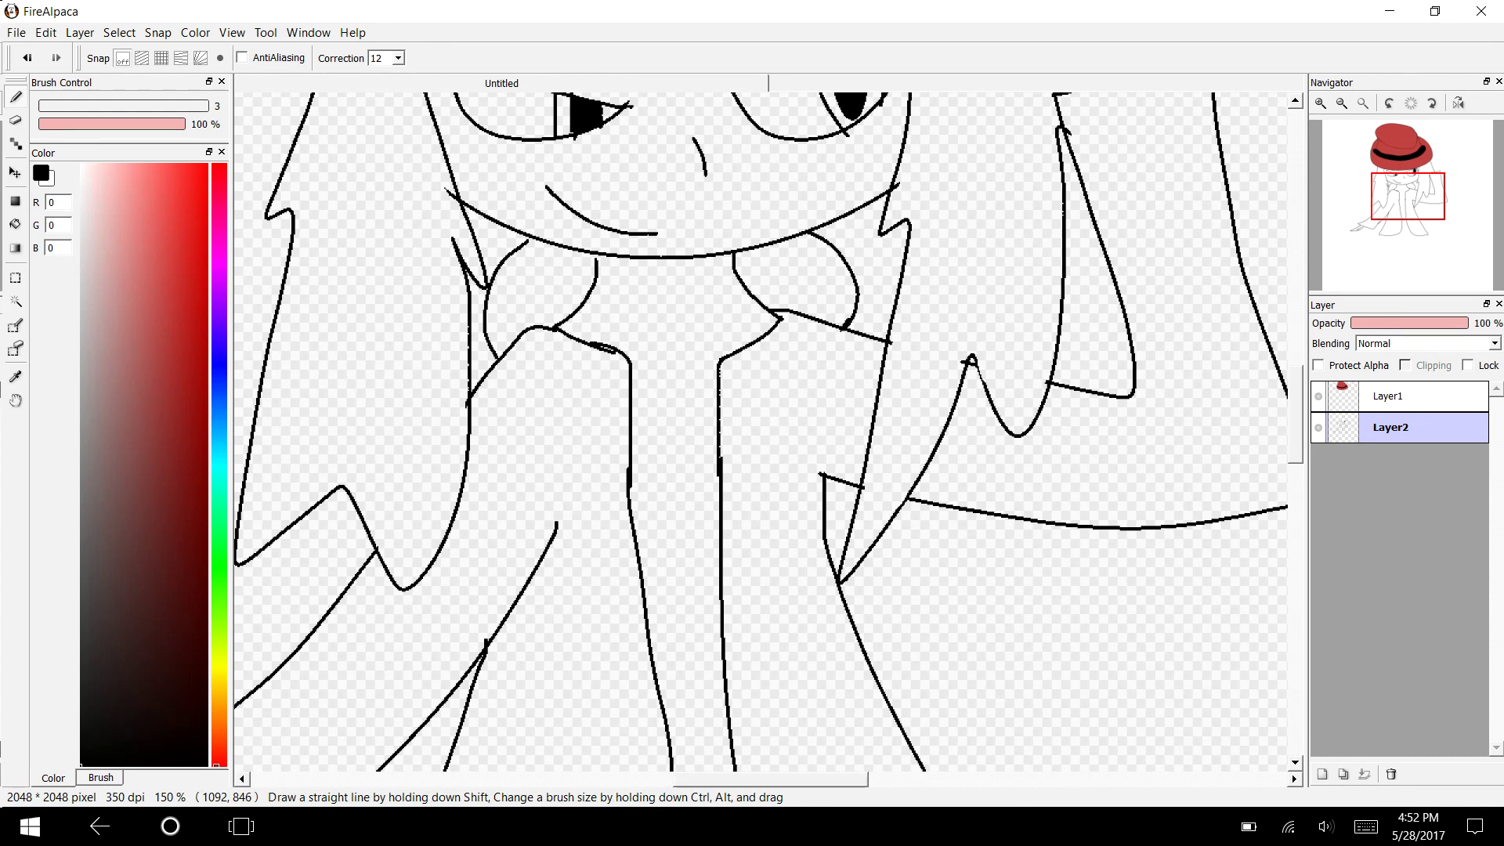
Draw a long, curved tail with a rounded tip, sweeping outward from behind the left hair lock above the lowered sleeve.
left_click_drag(1401, 196, 1381, 197)
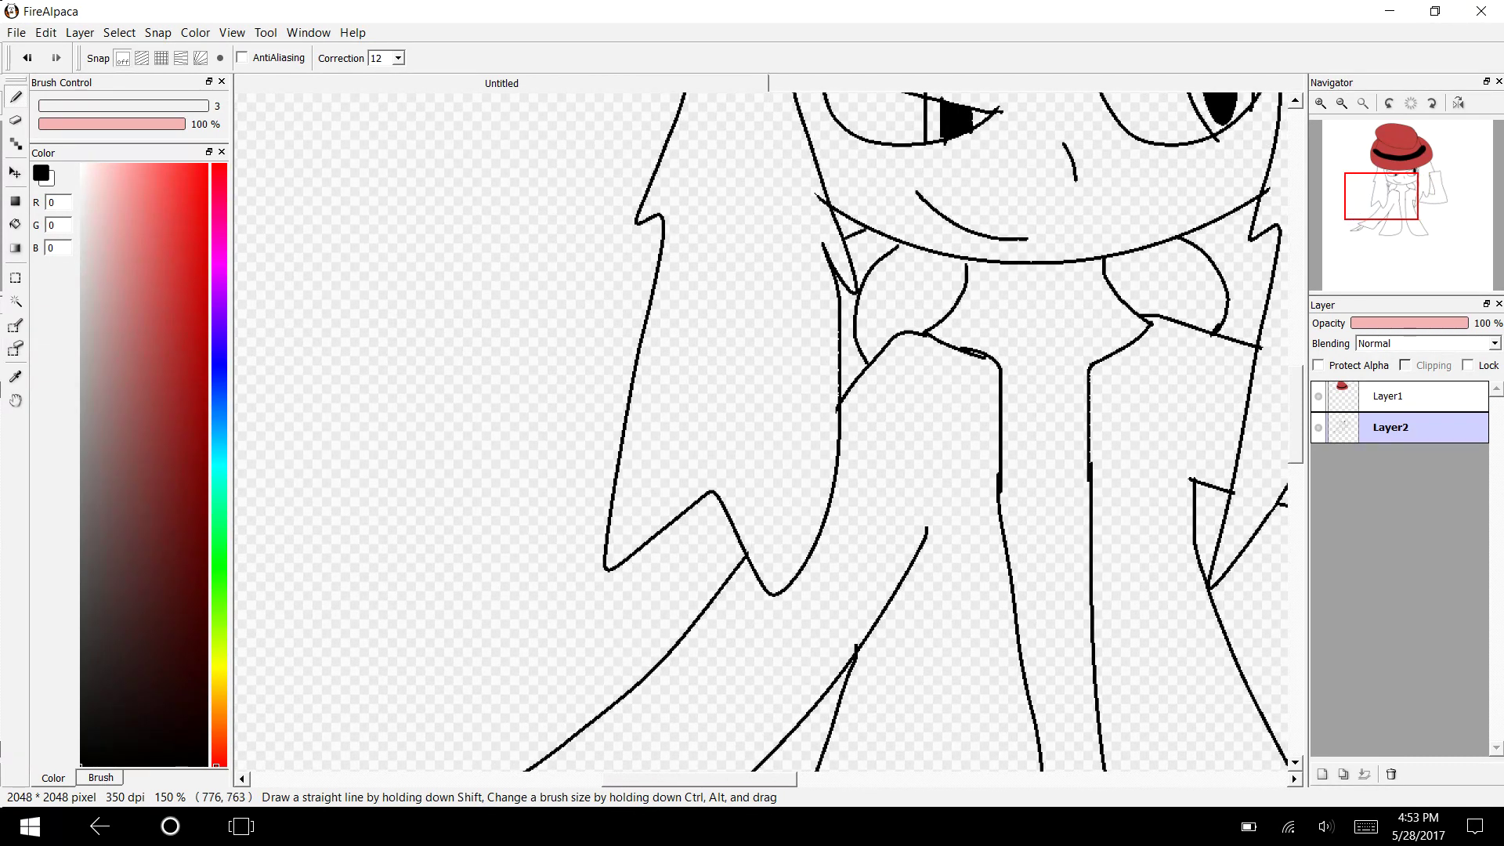
mouse_move(648, 302)
left_mouse_down()
mouse_move(540, 484)
mouse_move(386, 661)
mouse_move(261, 691)
left_mouse_up()
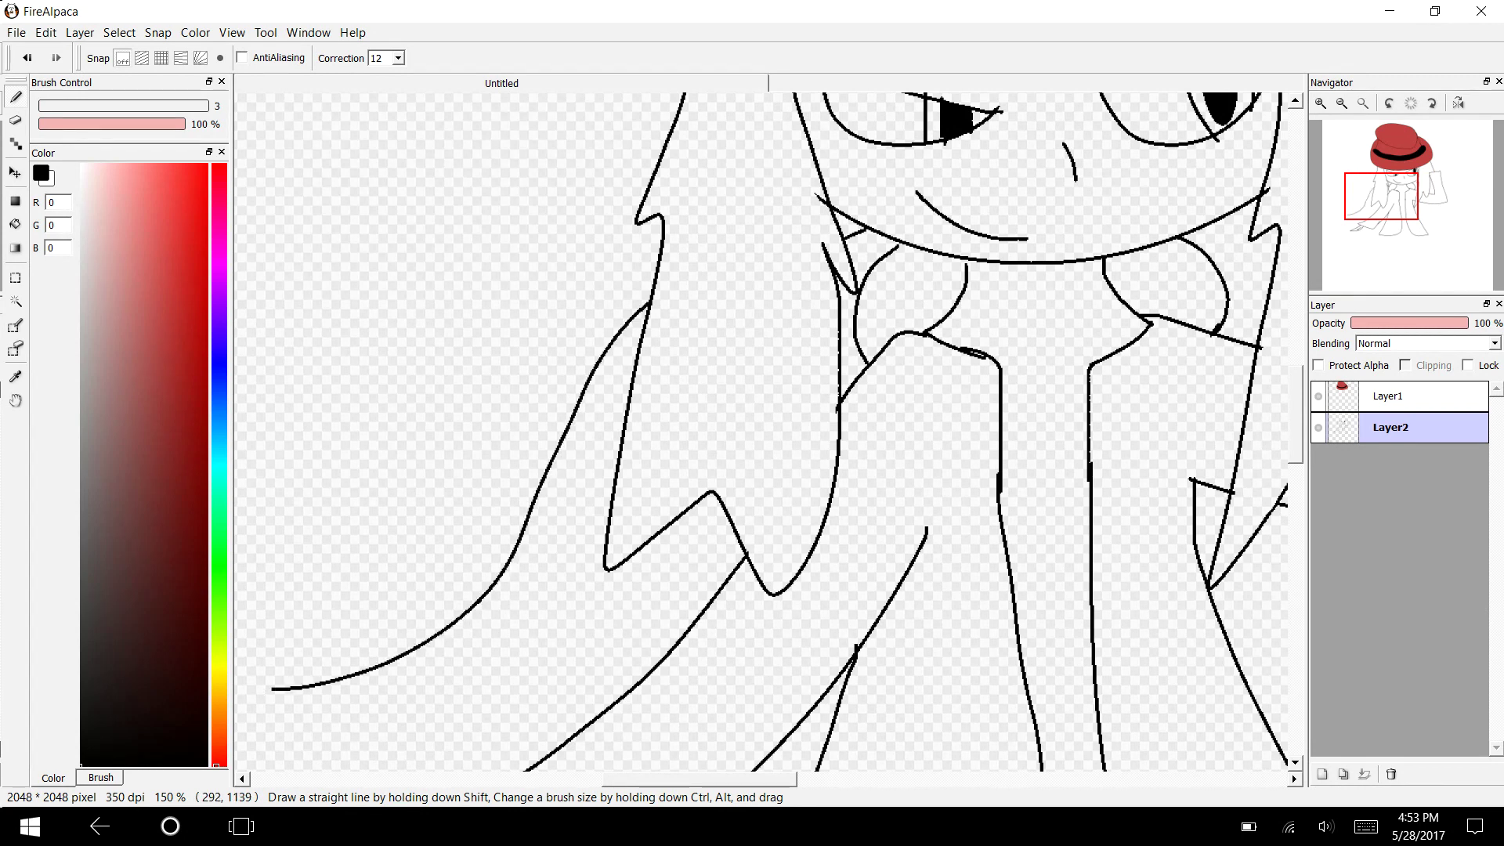
scroll(759, 430, "down", 3)
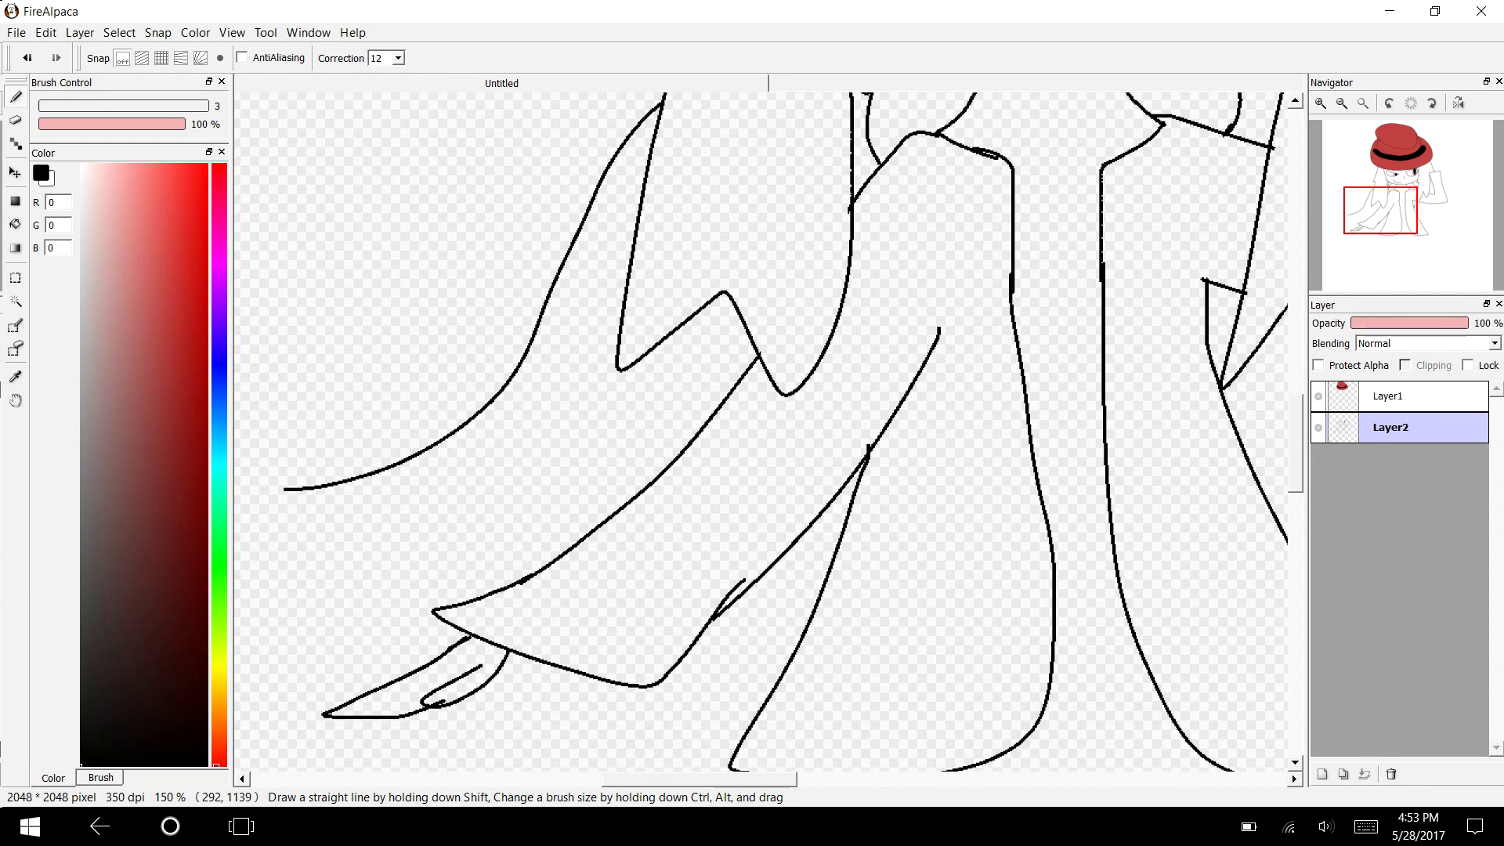
scroll(759, 431, "left", 4)
mouse_move(575, 491)
left_mouse_down()
mouse_move(536, 517)
mouse_move(577, 498)
mouse_move(536, 499)
mouse_move(560, 484)
mouse_move(520, 463)
mouse_move(509, 503)
mouse_move(532, 536)
mouse_move(613, 556)
mouse_move(709, 539)
mouse_move(828, 485)
mouse_move(936, 344)
left_mouse_up()
key("ctrl+z")
left_click(28, 58)
left_click_drag(681, 777, 737, 777)
left_click_drag(1377, 200, 1376, 190)
scroll(761, 433, "down", 1)
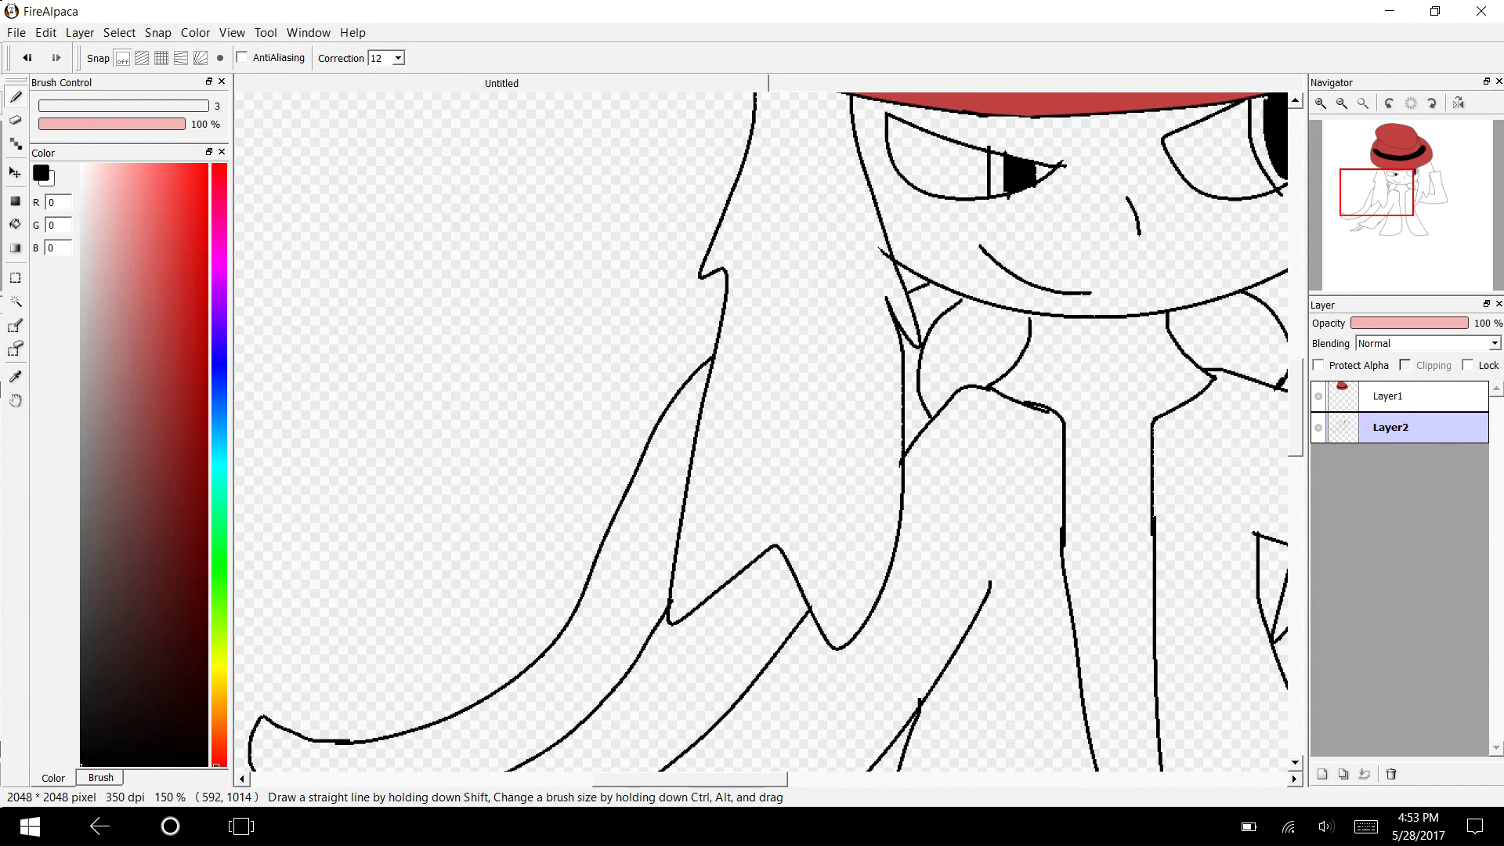
Erase the upper part of the tail's lower edge and redraw it up to the left hair's inner notch.
key("e")
left_click_drag(649, 636, 623, 686)
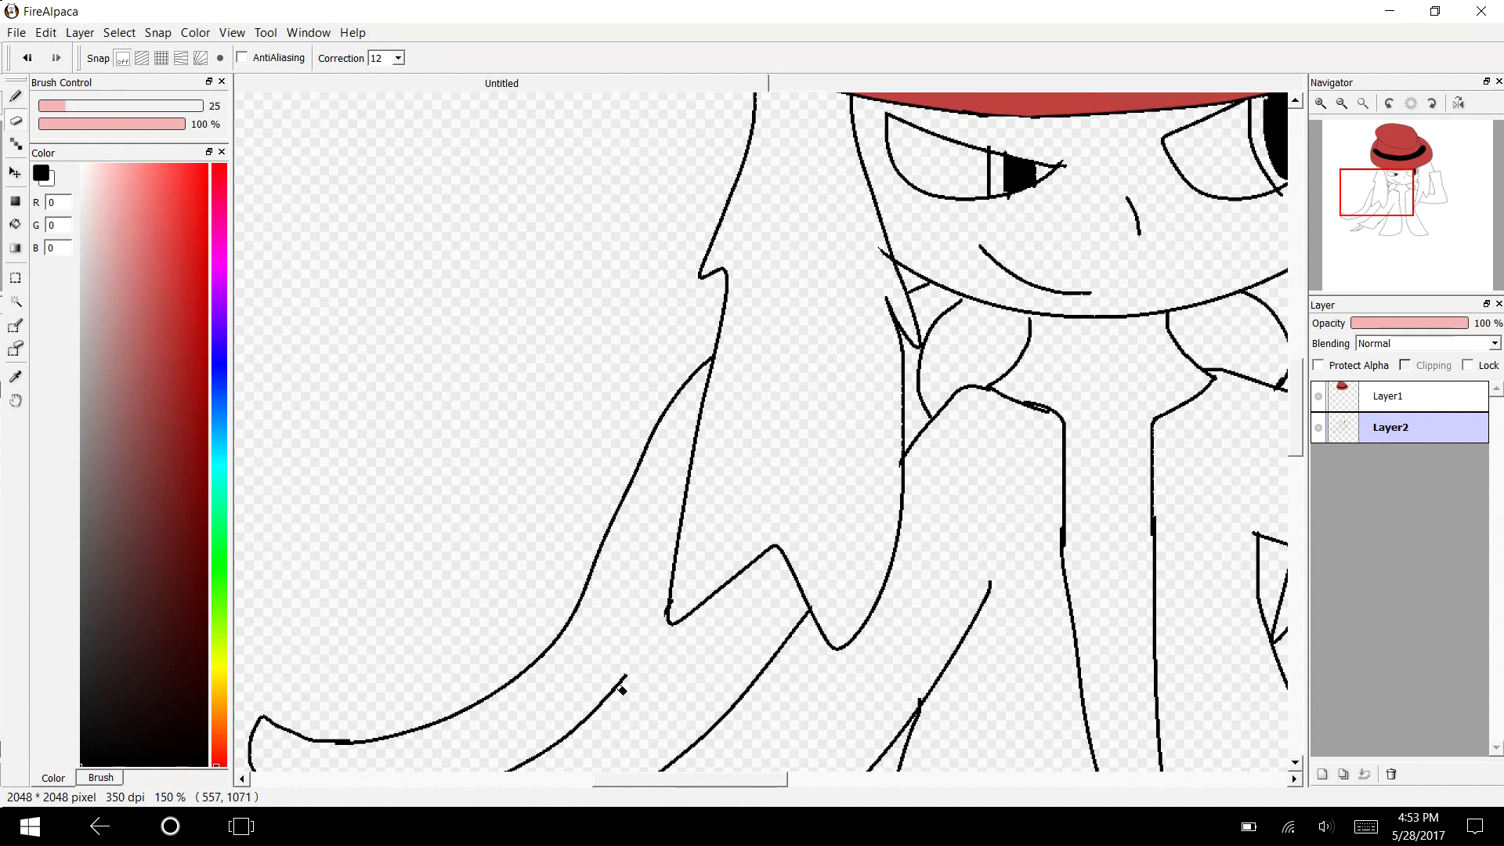
left_click(16, 97)
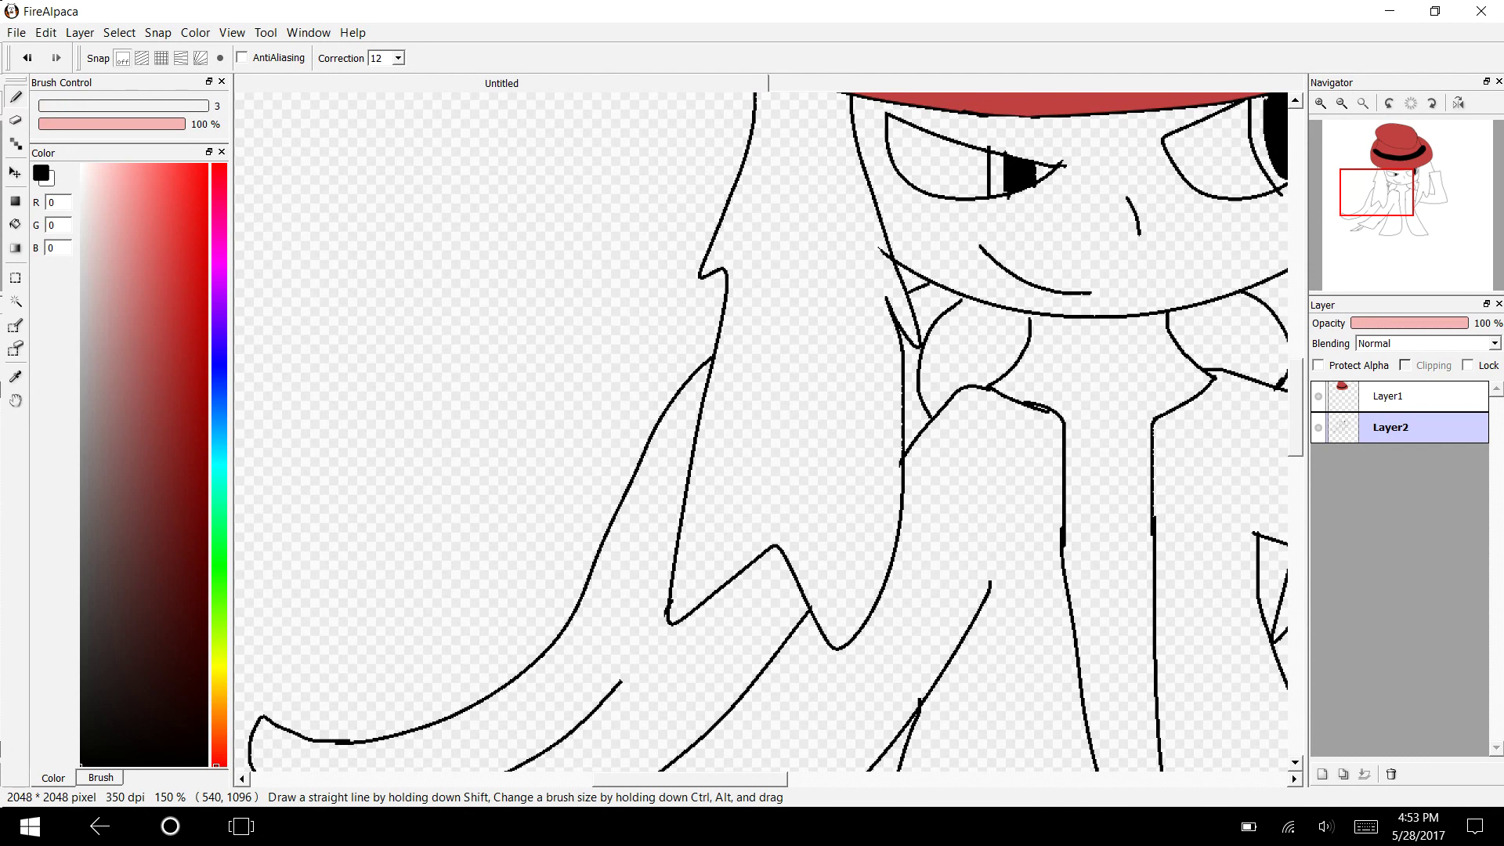
left_click(548, 779)
left_click_drag(1296, 407, 1296, 429)
scroll(759, 431, "right", 10)
scroll(759, 431, "right", 2)
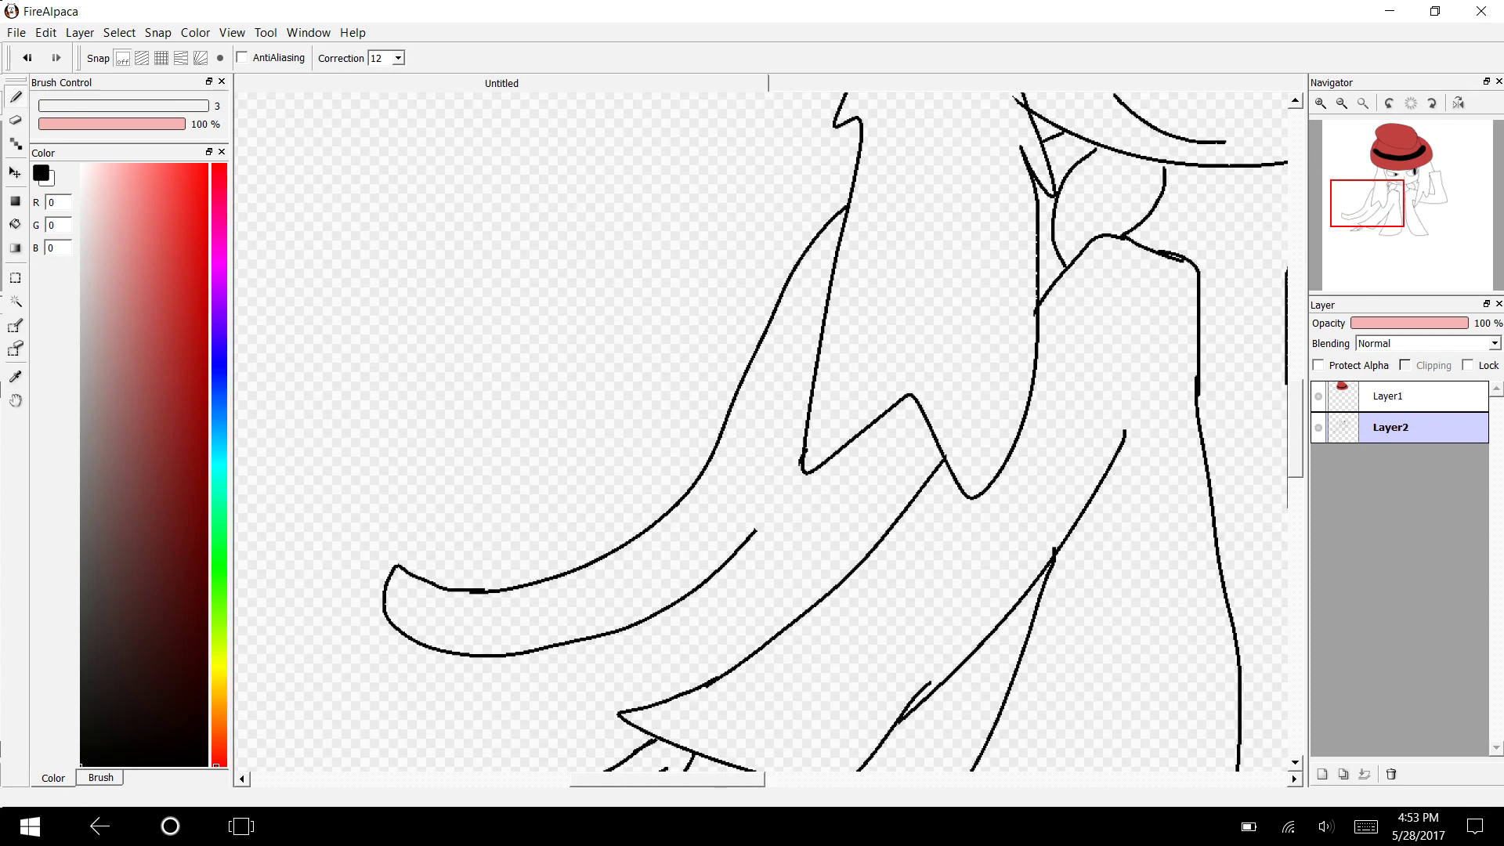
mouse_move(622, 630)
left_mouse_down()
mouse_move(876, 465)
mouse_move(937, 445)
left_mouse_up()
key("ctrl+z")
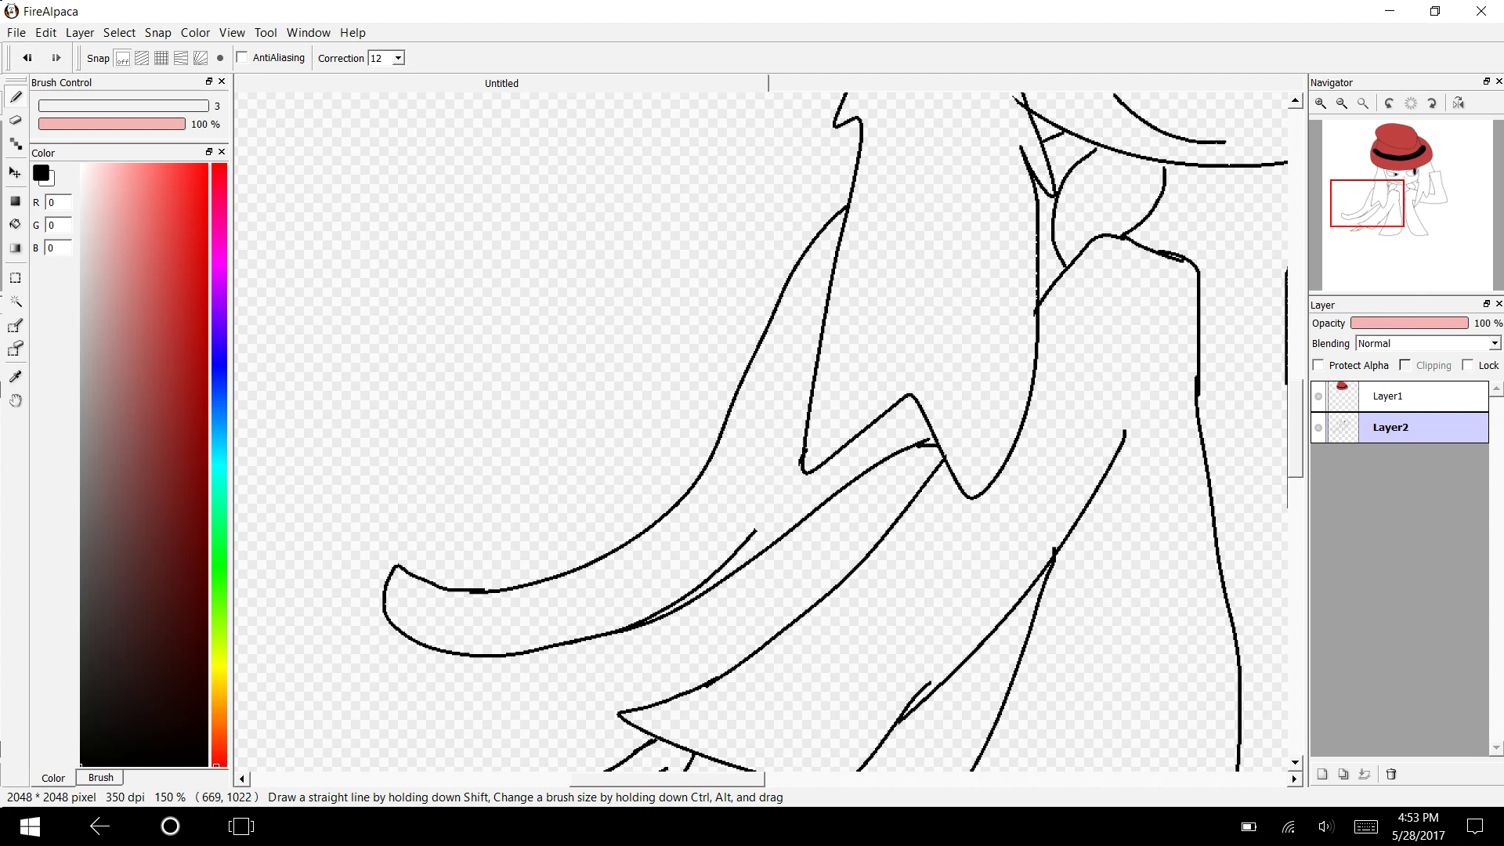
Erase the leftover piece of the tail's old lower edge beside the redrawn line.
key("e")
mouse_move(753, 532)
left_mouse_down()
mouse_move(654, 599)
mouse_move(735, 540)
mouse_move(705, 562)
left_mouse_up()
left_click_drag(634, 599, 665, 571)
key("ctrl+z")
key("ctrl+z")
key("ctrl+z")
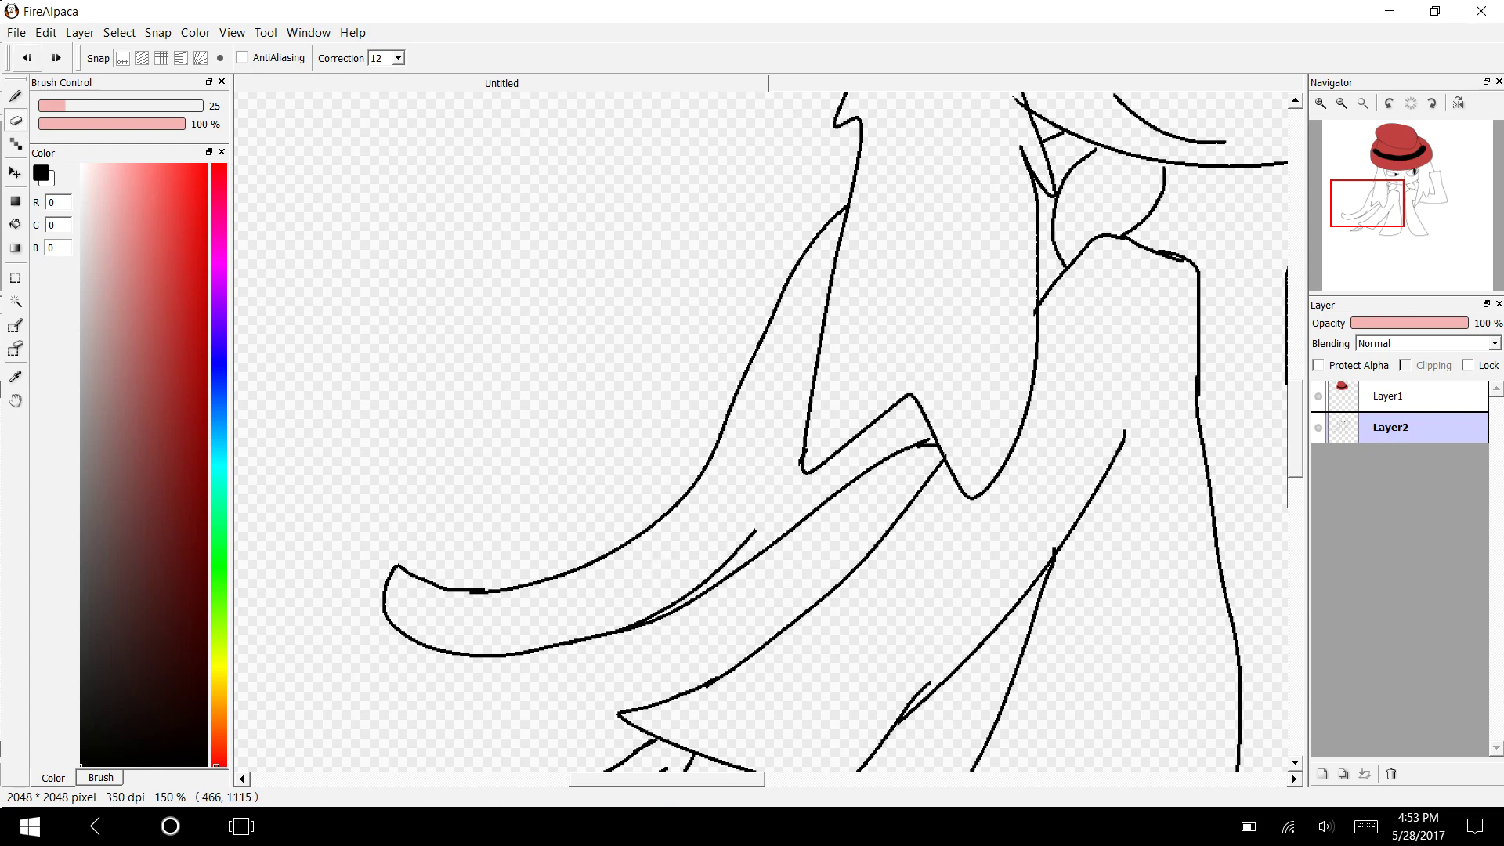
left_click_drag(756, 530, 629, 625)
key("b")
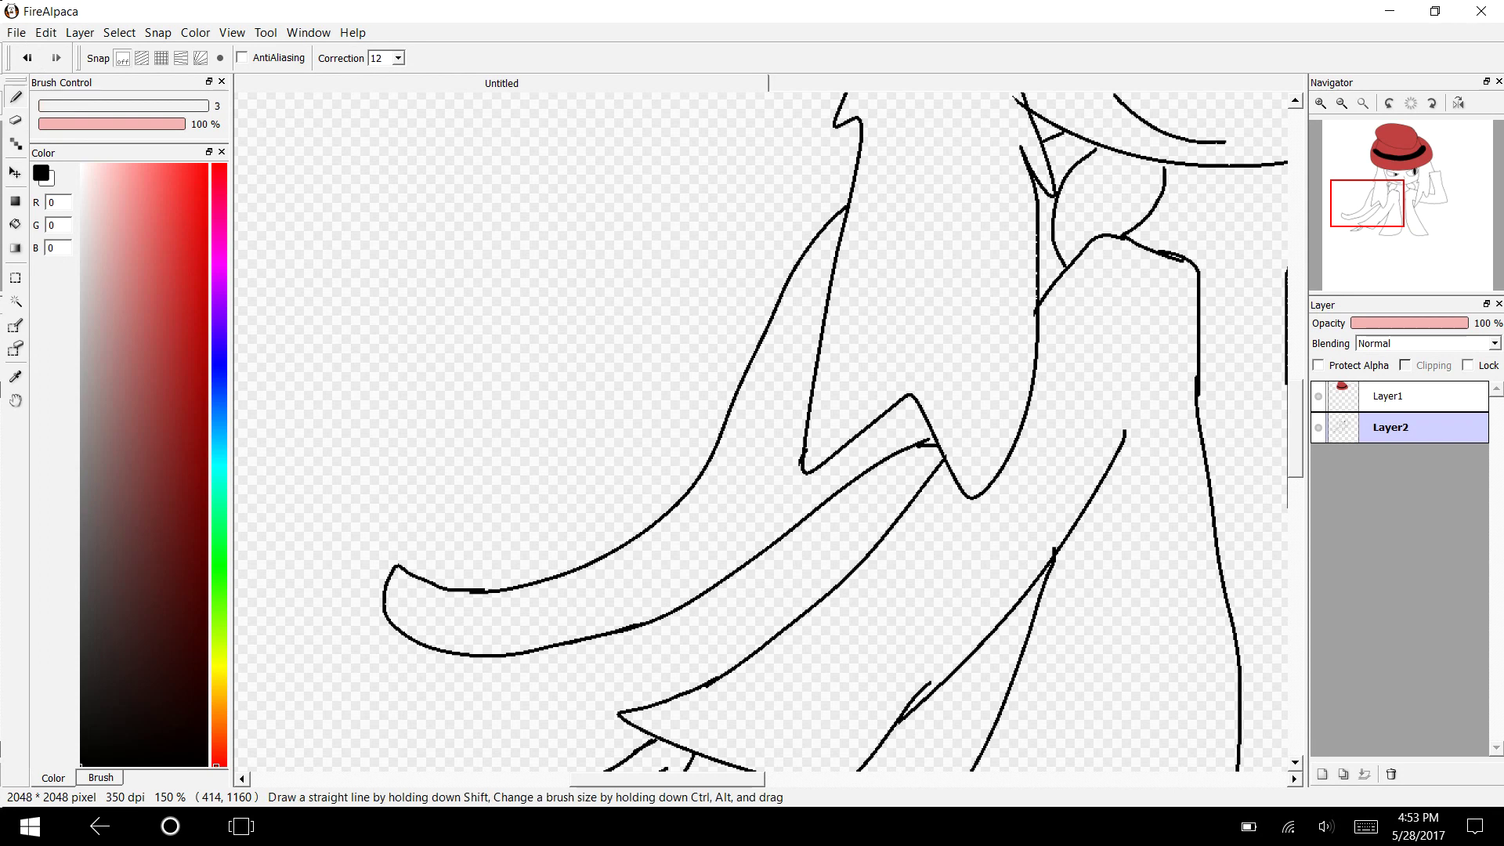
Draw a second curve inside the right neck curve, from the jaw to the collar, undoing the misplaced outer ones.
left_click_drag(667, 780, 751, 780)
scroll(760, 430, "up", 4)
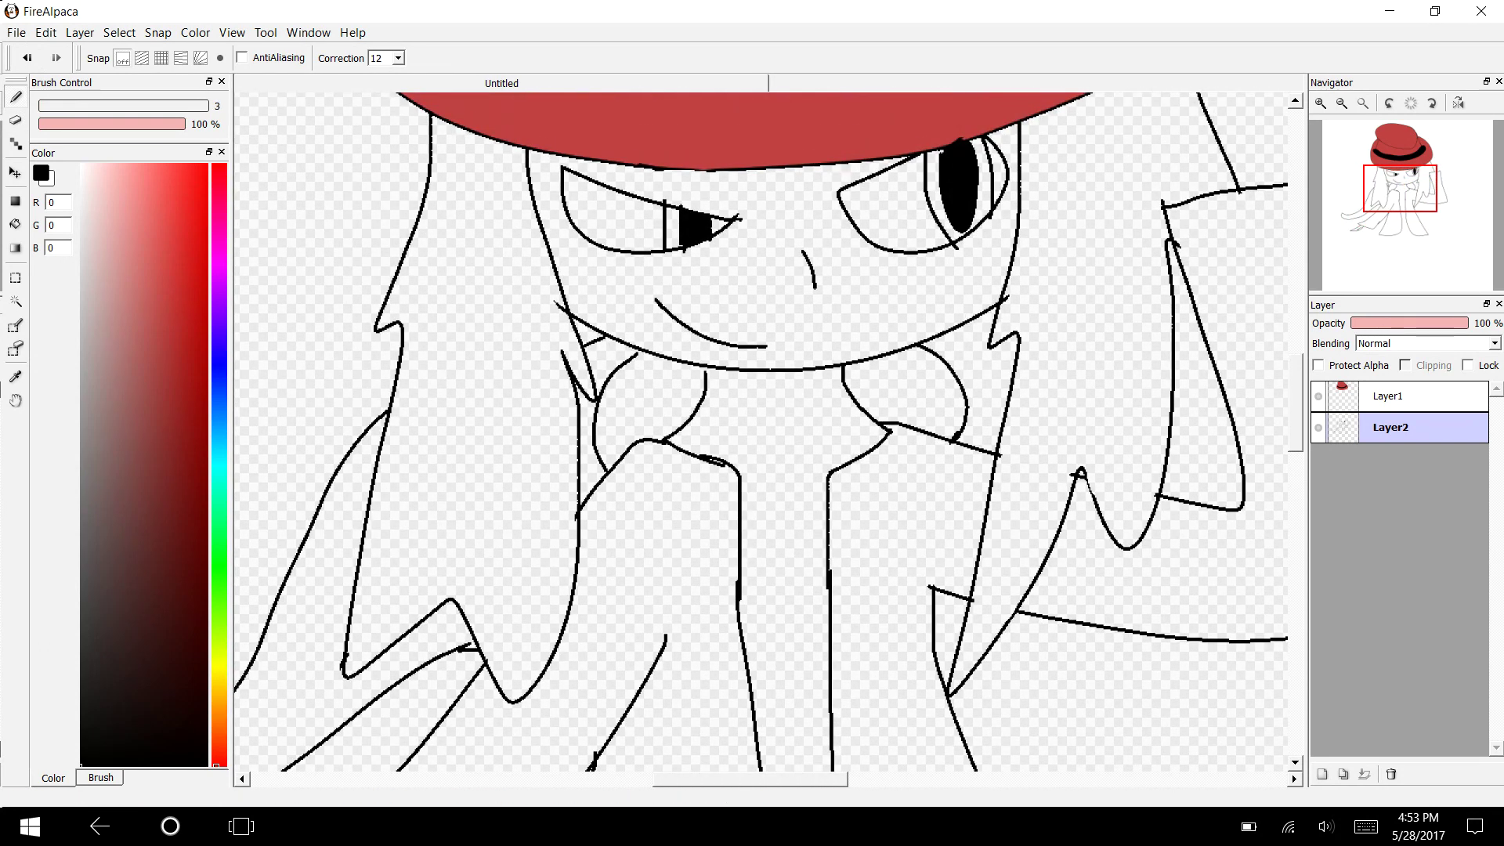
mouse_move(969, 437)
left_mouse_down()
mouse_move(971, 350)
mouse_move(940, 328)
left_mouse_up()
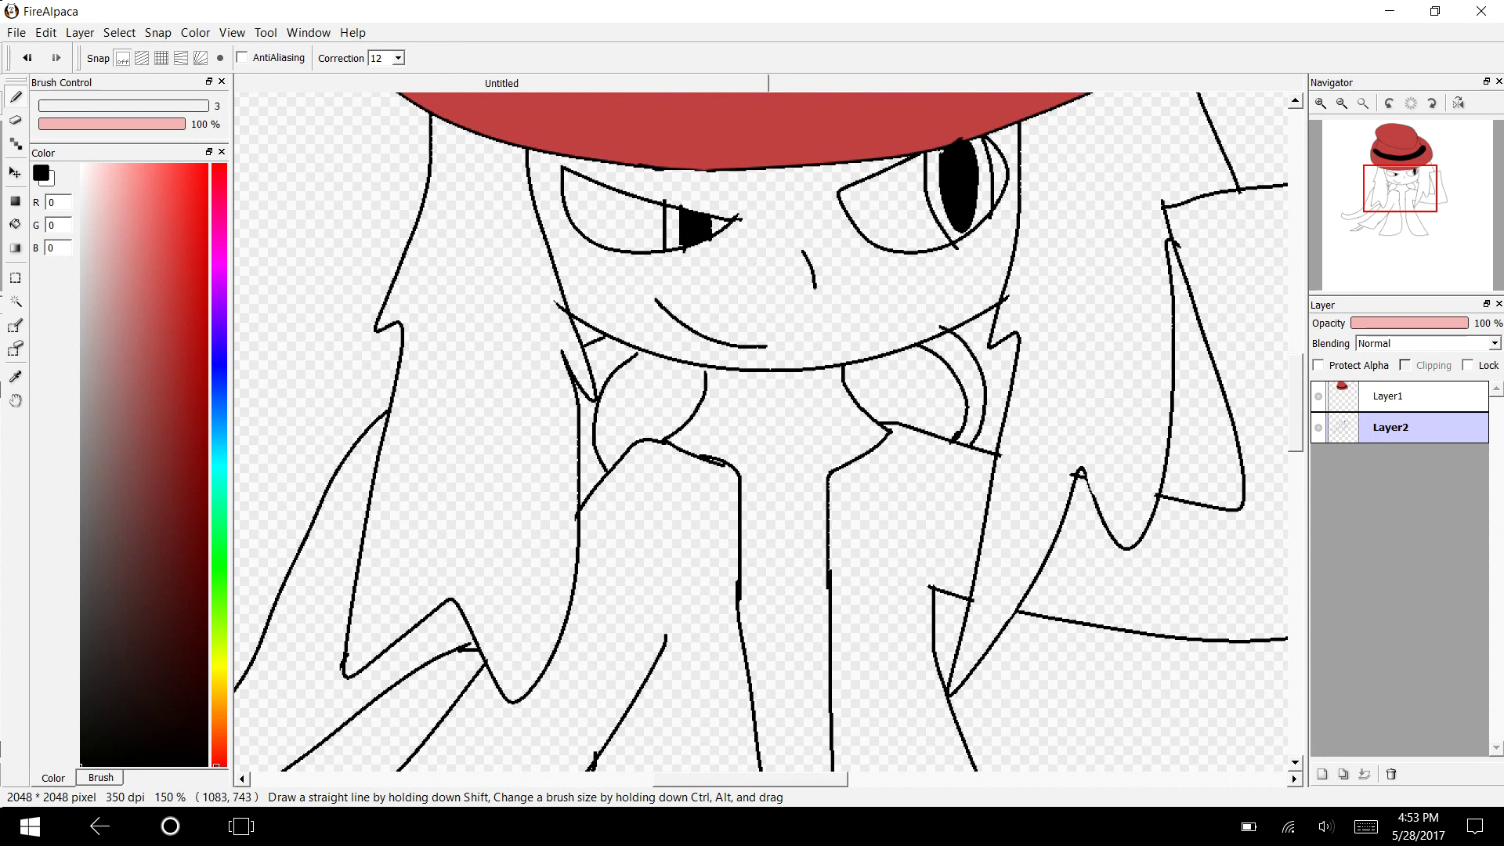
key("ctrl+z")
mouse_move(967, 439)
left_mouse_down()
mouse_move(958, 356)
mouse_move(928, 340)
left_mouse_up()
key("ctrl+z")
left_click_drag(930, 423, 863, 361)
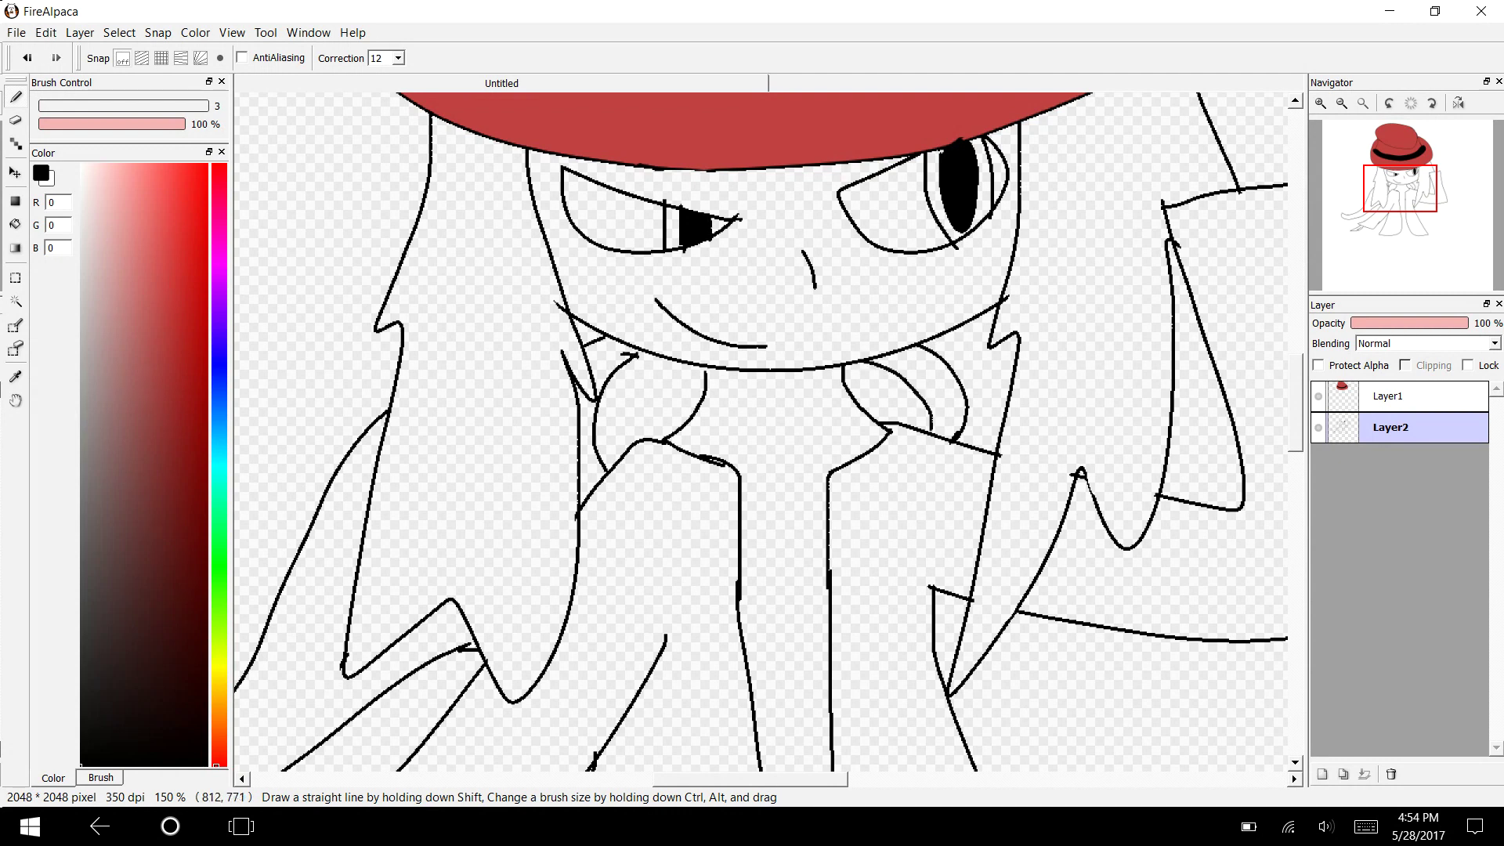
key("ctrl+z")
mouse_move(629, 354)
left_mouse_down()
mouse_move(594, 378)
mouse_move(627, 365)
left_mouse_up()
key("ctrl+z")
key("ctrl+z")
Draw curved lines across the coat opening at the collar, just below it, and between the panels' lower inner corners.
mouse_move(1296, 403)
left_mouse_down()
mouse_move(1295, 465)
mouse_move(1296, 432)
left_mouse_up()
left_click_drag(827, 288, 740, 295)
mouse_move(875, 227)
left_mouse_down()
mouse_move(832, 245)
mouse_move(692, 236)
mouse_move(853, 241)
mouse_move(891, 226)
left_mouse_up()
key("ctrl+z")
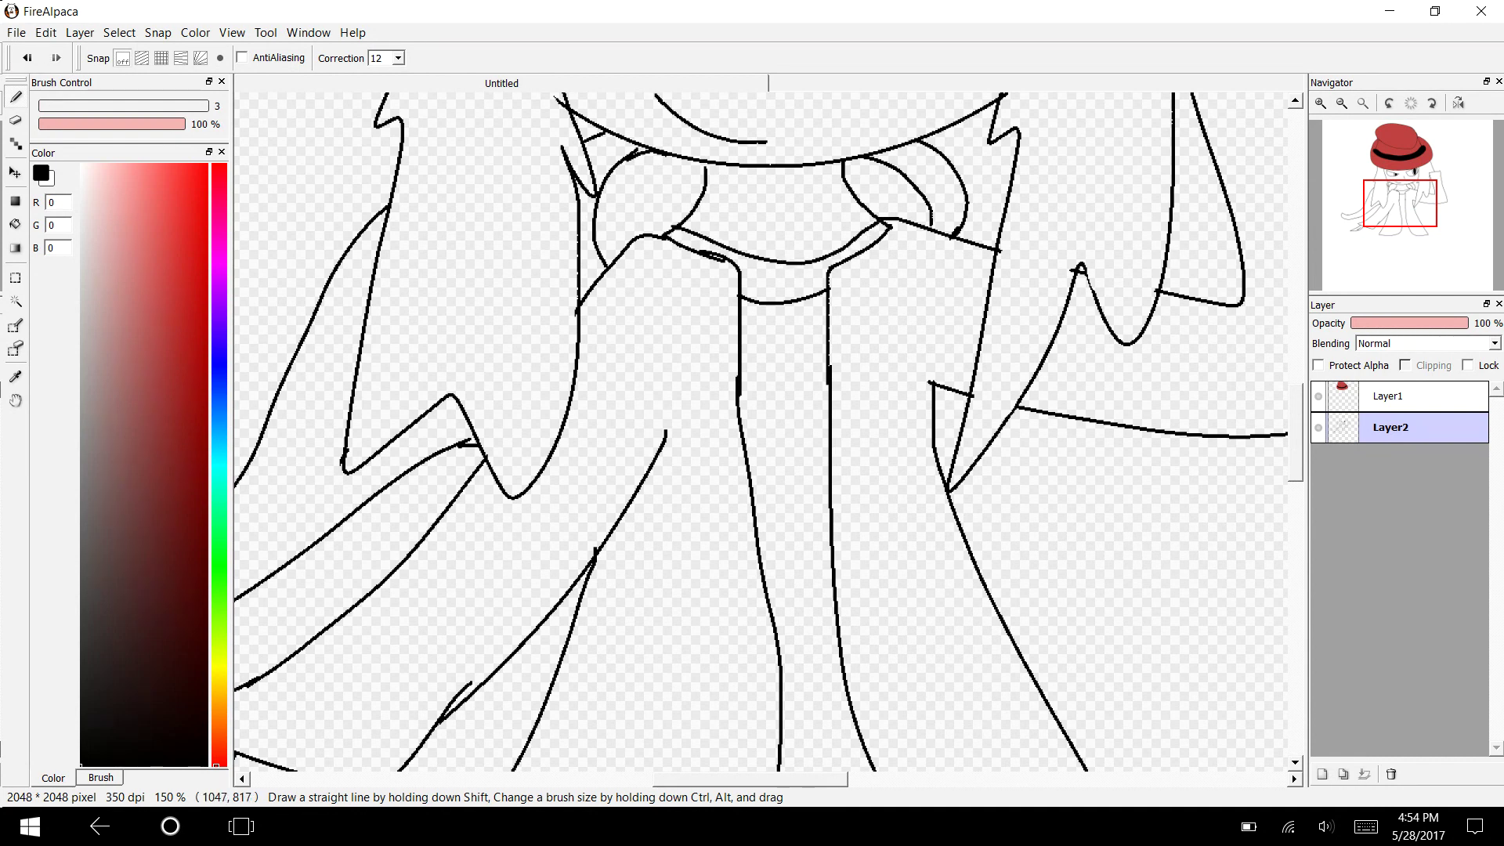
scroll(759, 430, "down", 5)
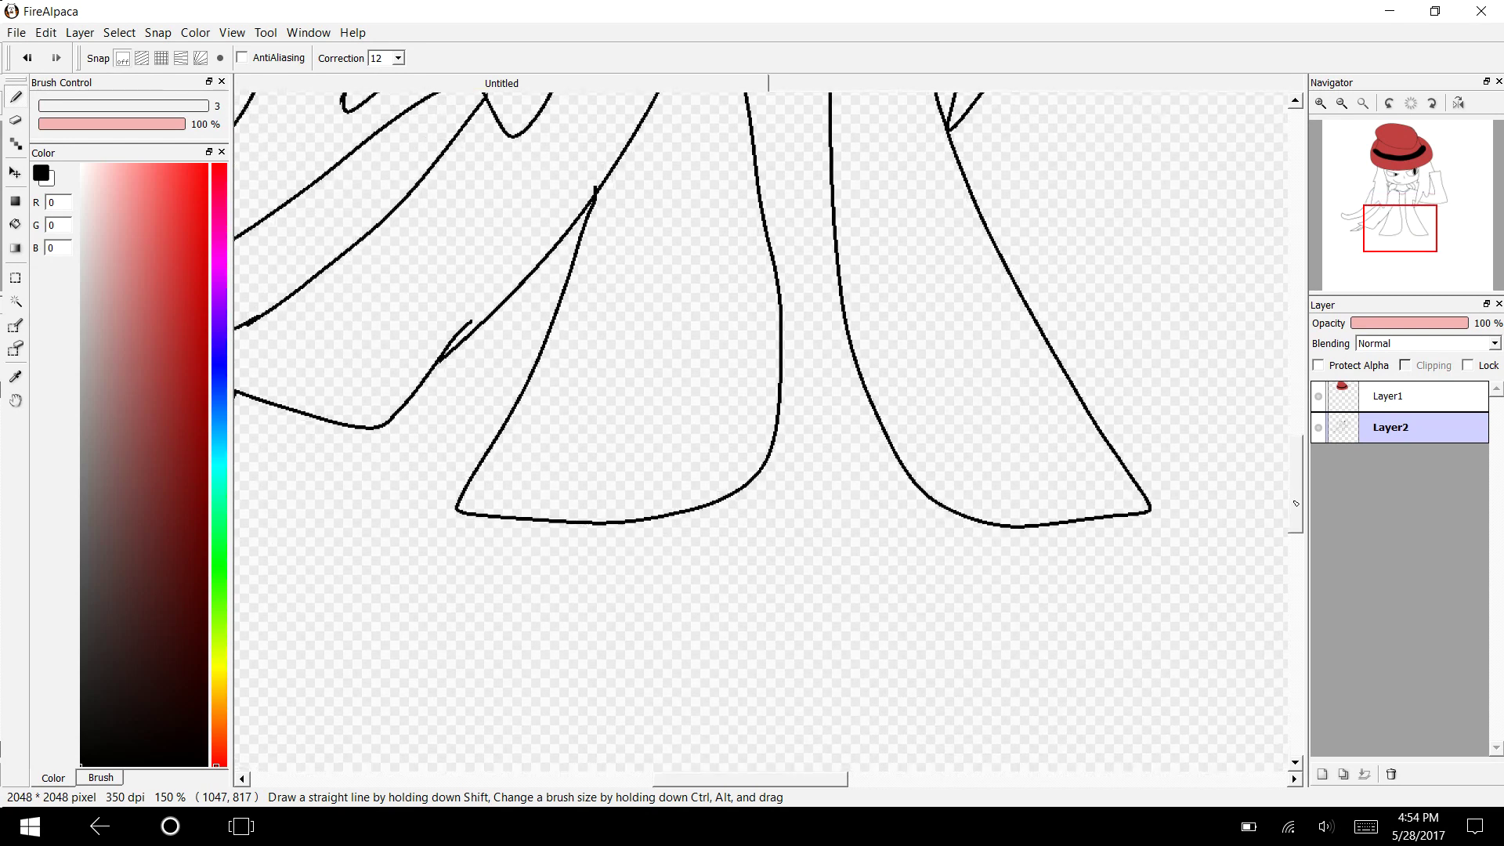
left_click_drag(908, 519, 742, 524)
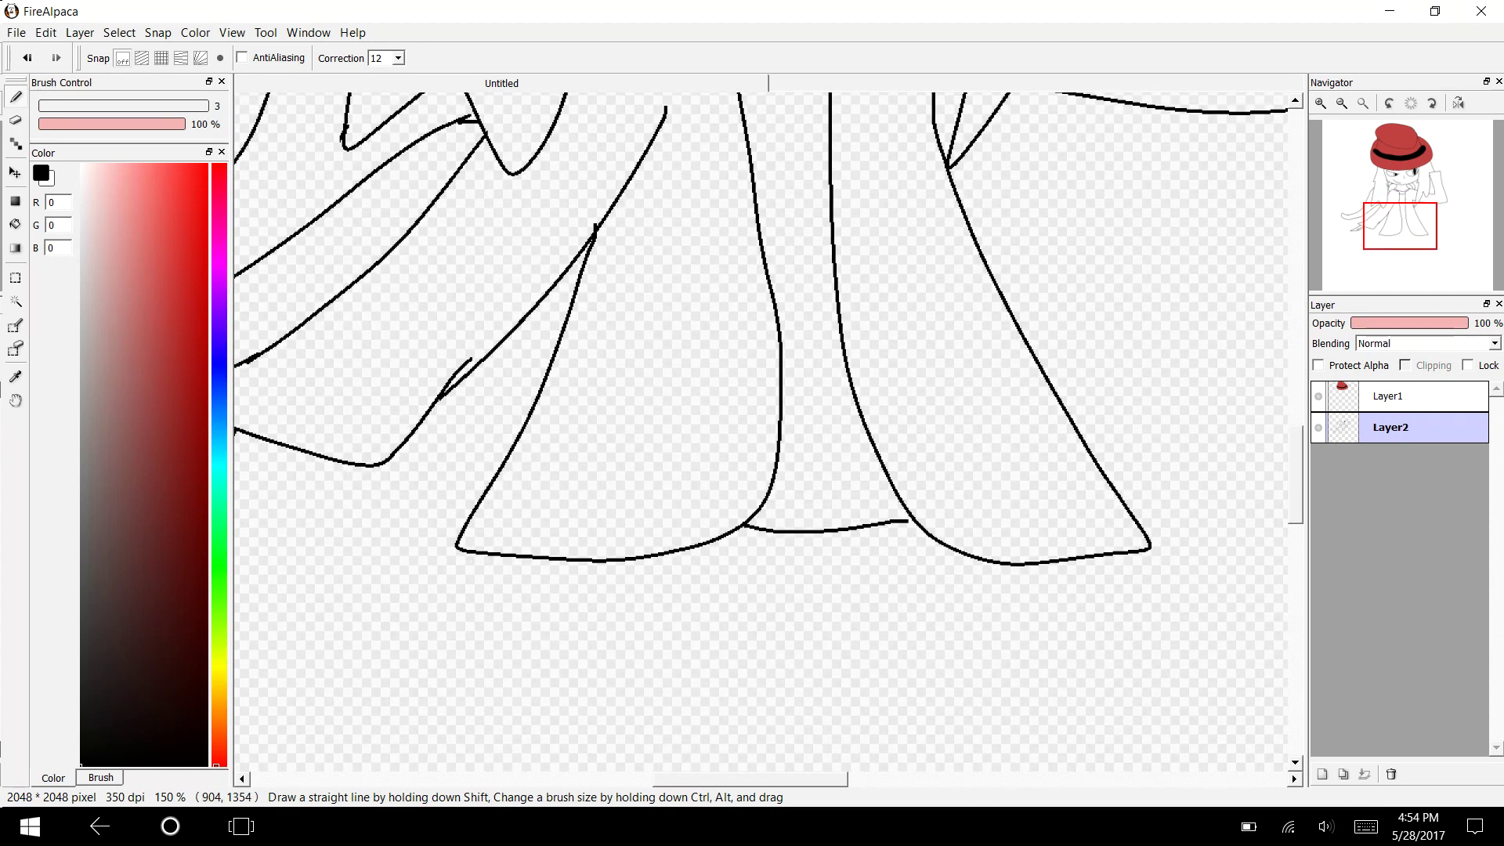
scroll(759, 431, "down", 5)
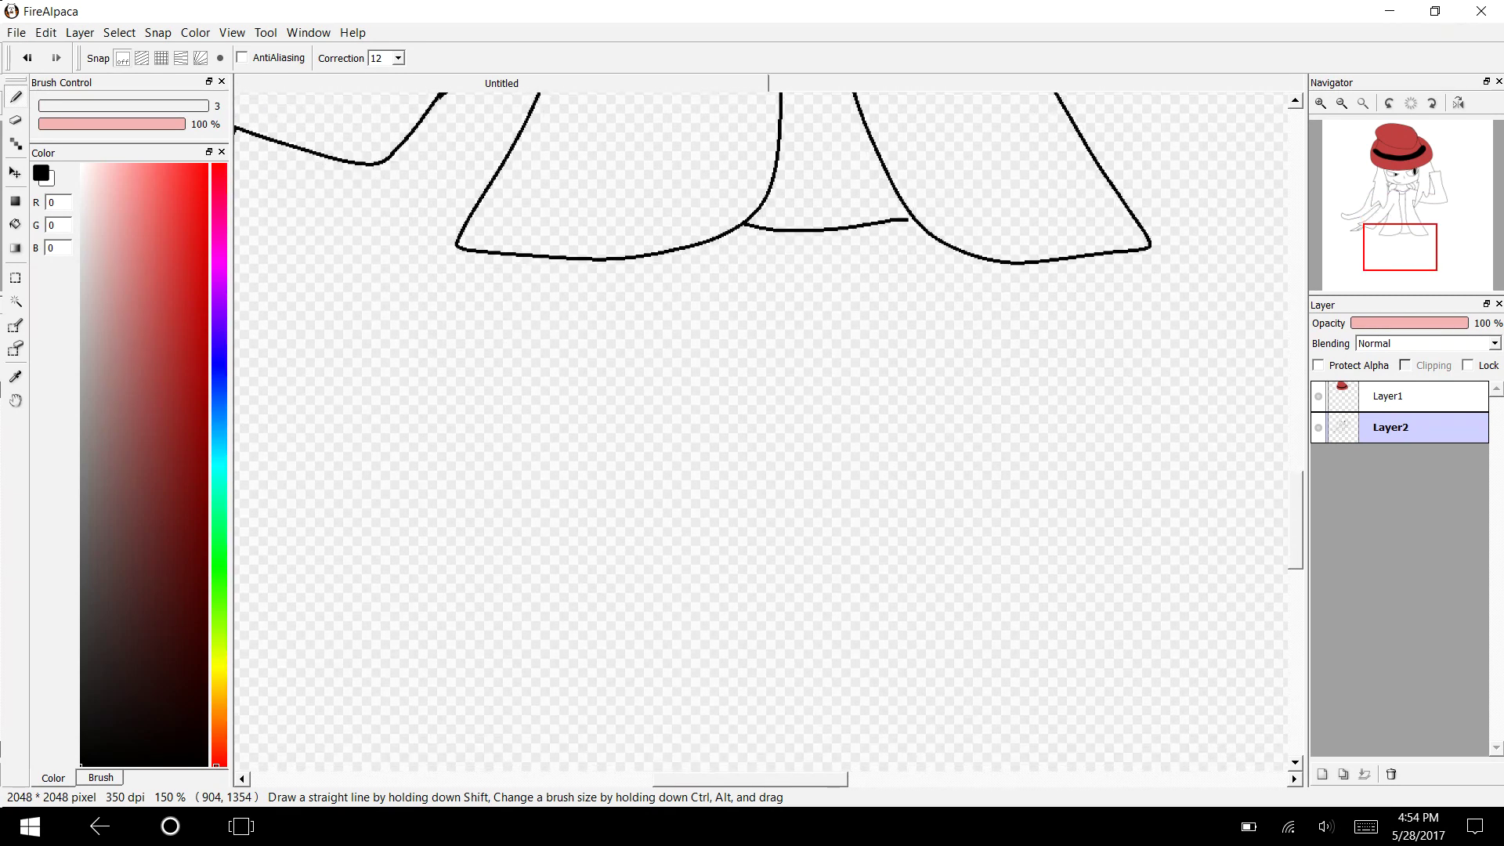
left_click_drag(963, 252, 965, 721)
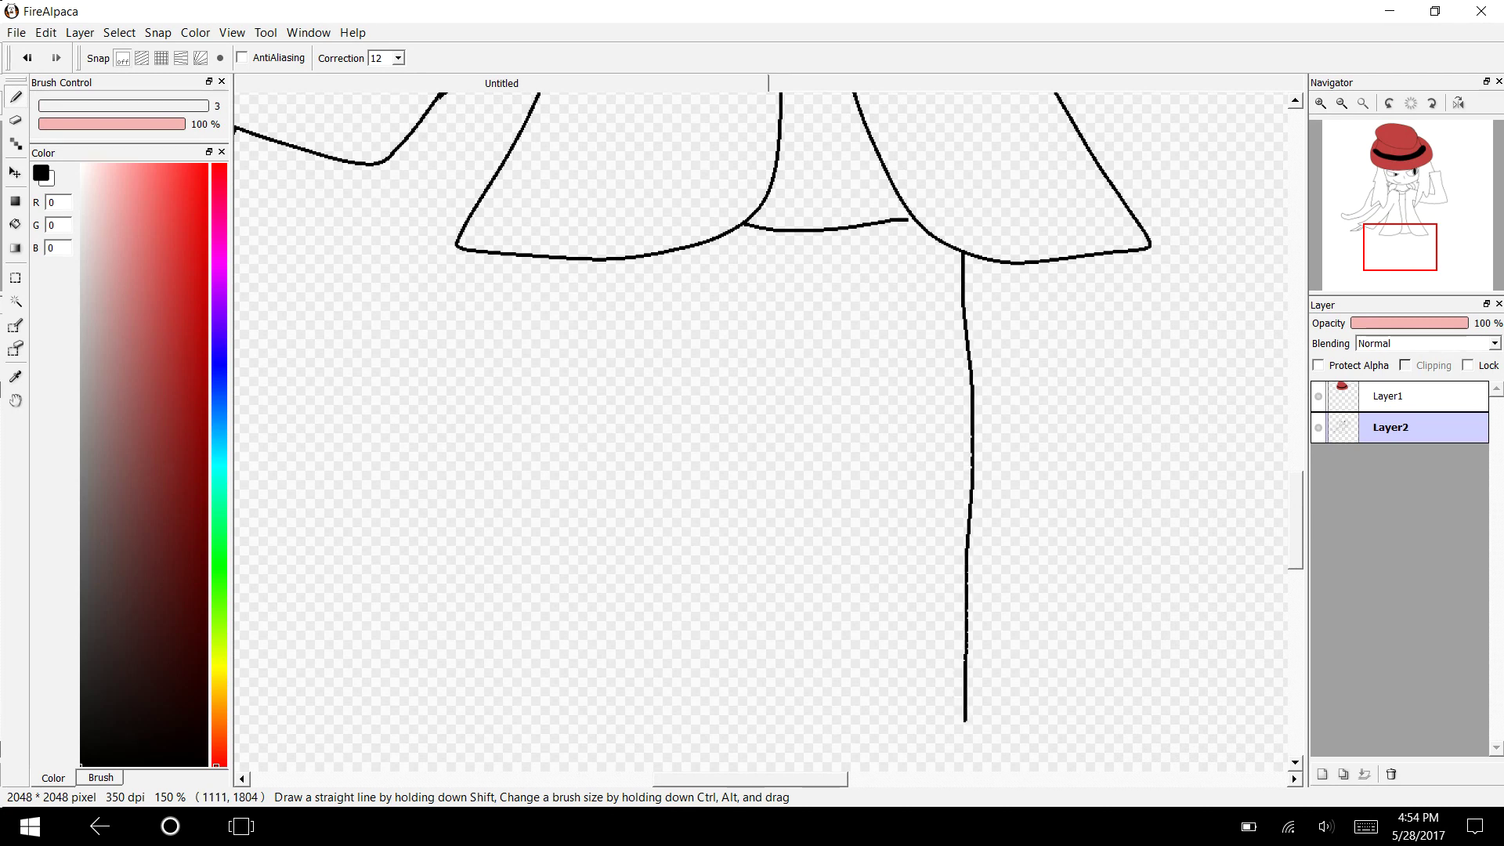
left_click(27, 58)
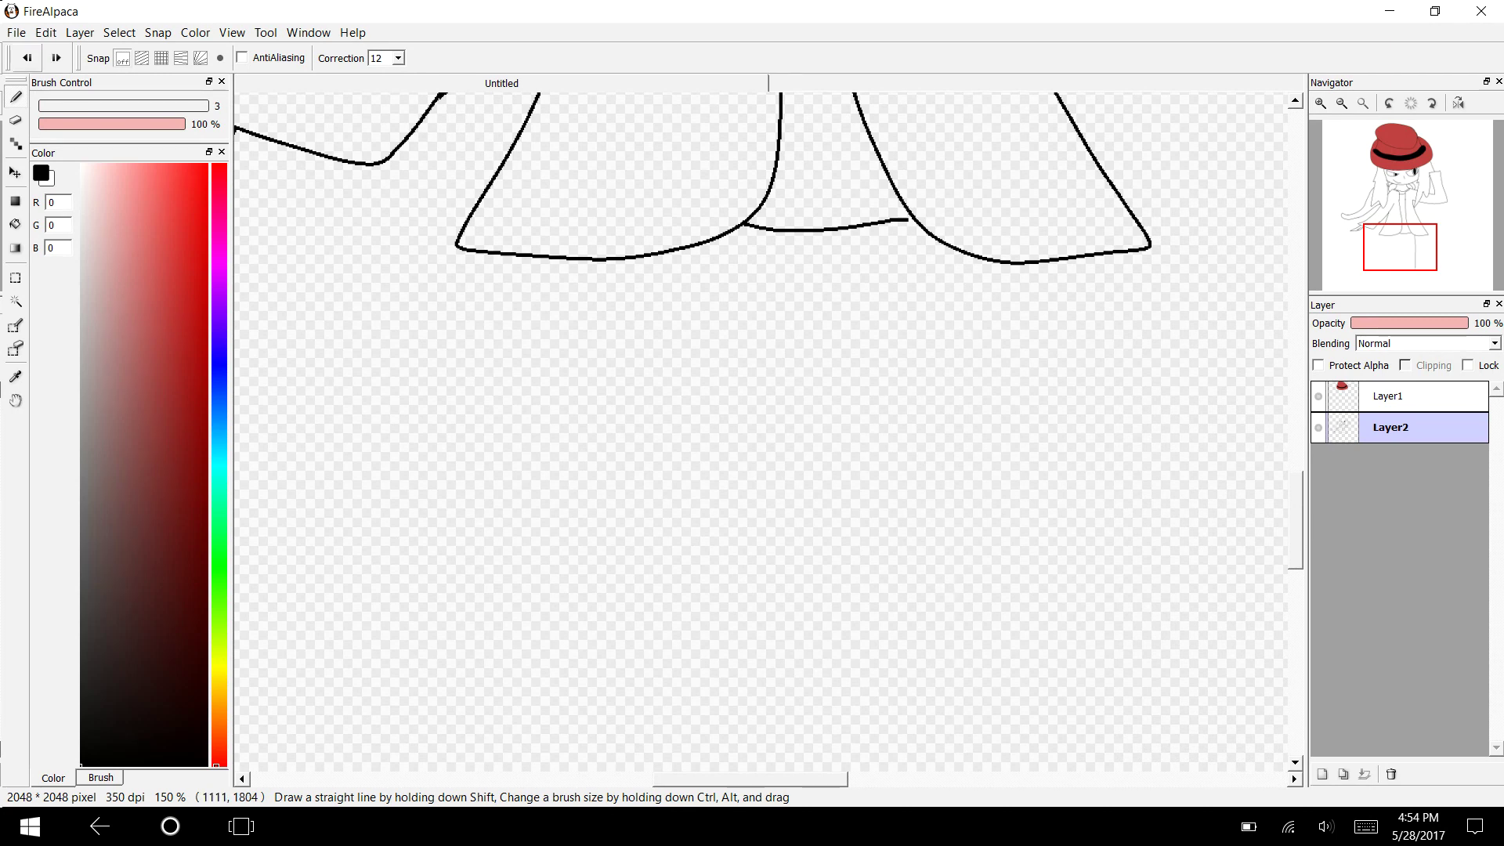
Draw the right leg's outer line straight down from the coat hem, bending slightly inward near its lower end.
left_click(232, 32)
left_click(261, 75)
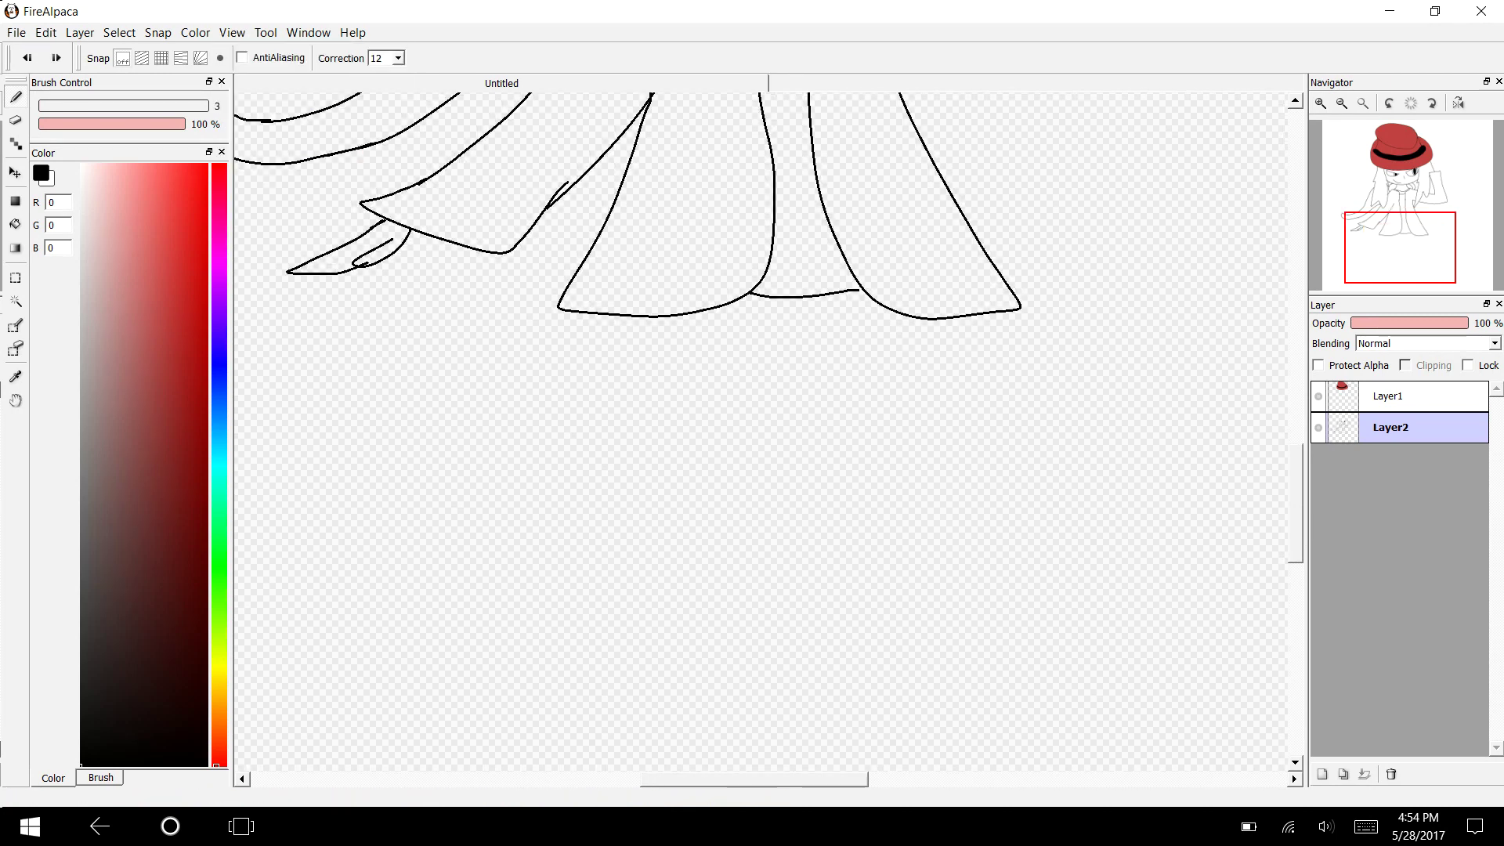
scroll(760, 430, "up", 3)
mouse_move(1296, 477)
left_mouse_down()
mouse_move(1296, 349)
mouse_move(1295, 498)
left_mouse_up()
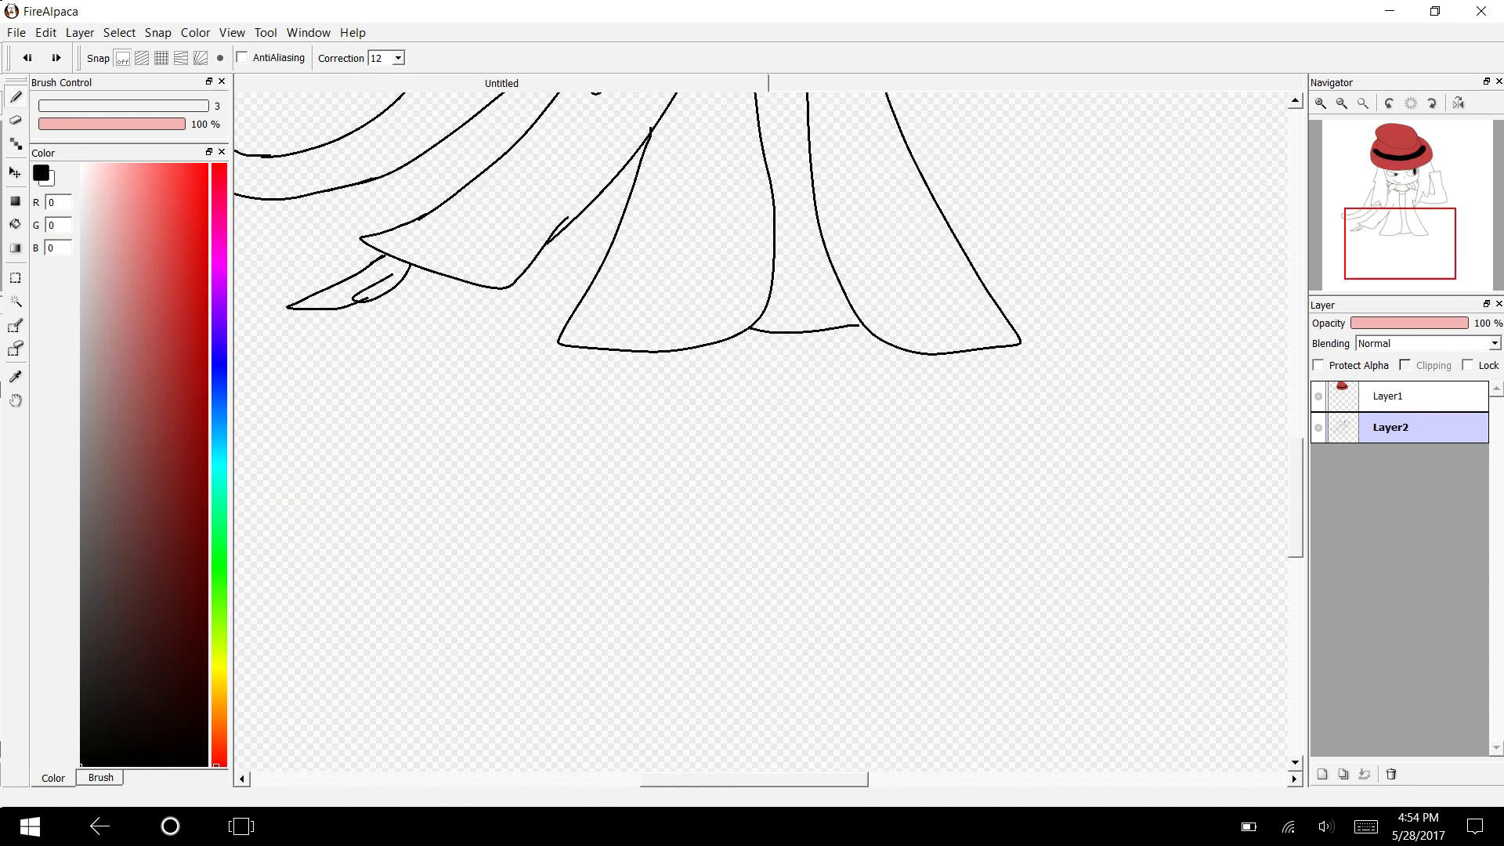
scroll(760, 430, "down", 1)
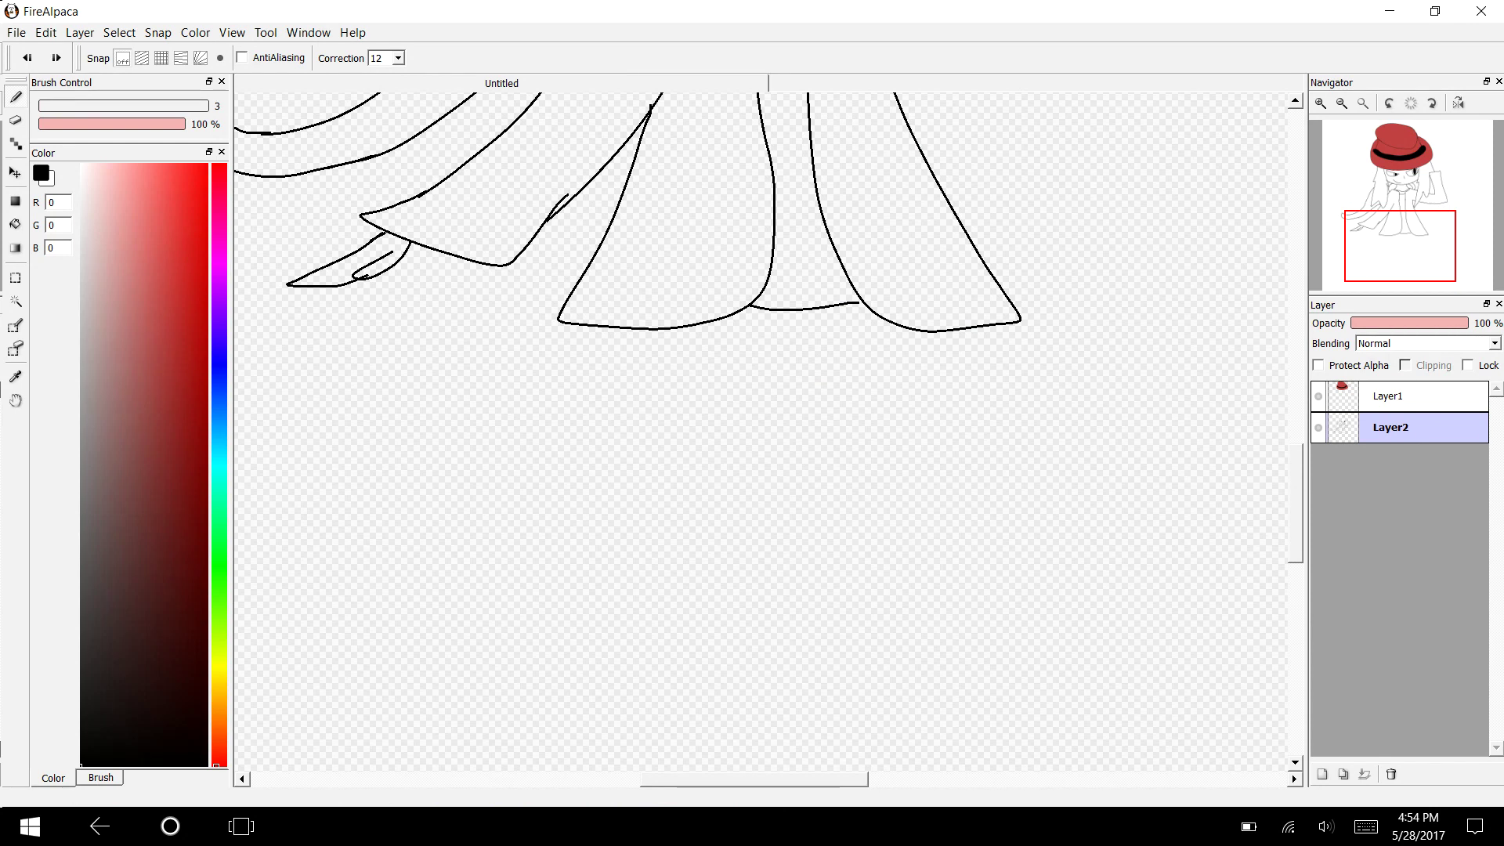
left_click_drag(878, 317, 862, 693)
left_click_drag(686, 327, 714, 639)
key("ctrl+z")
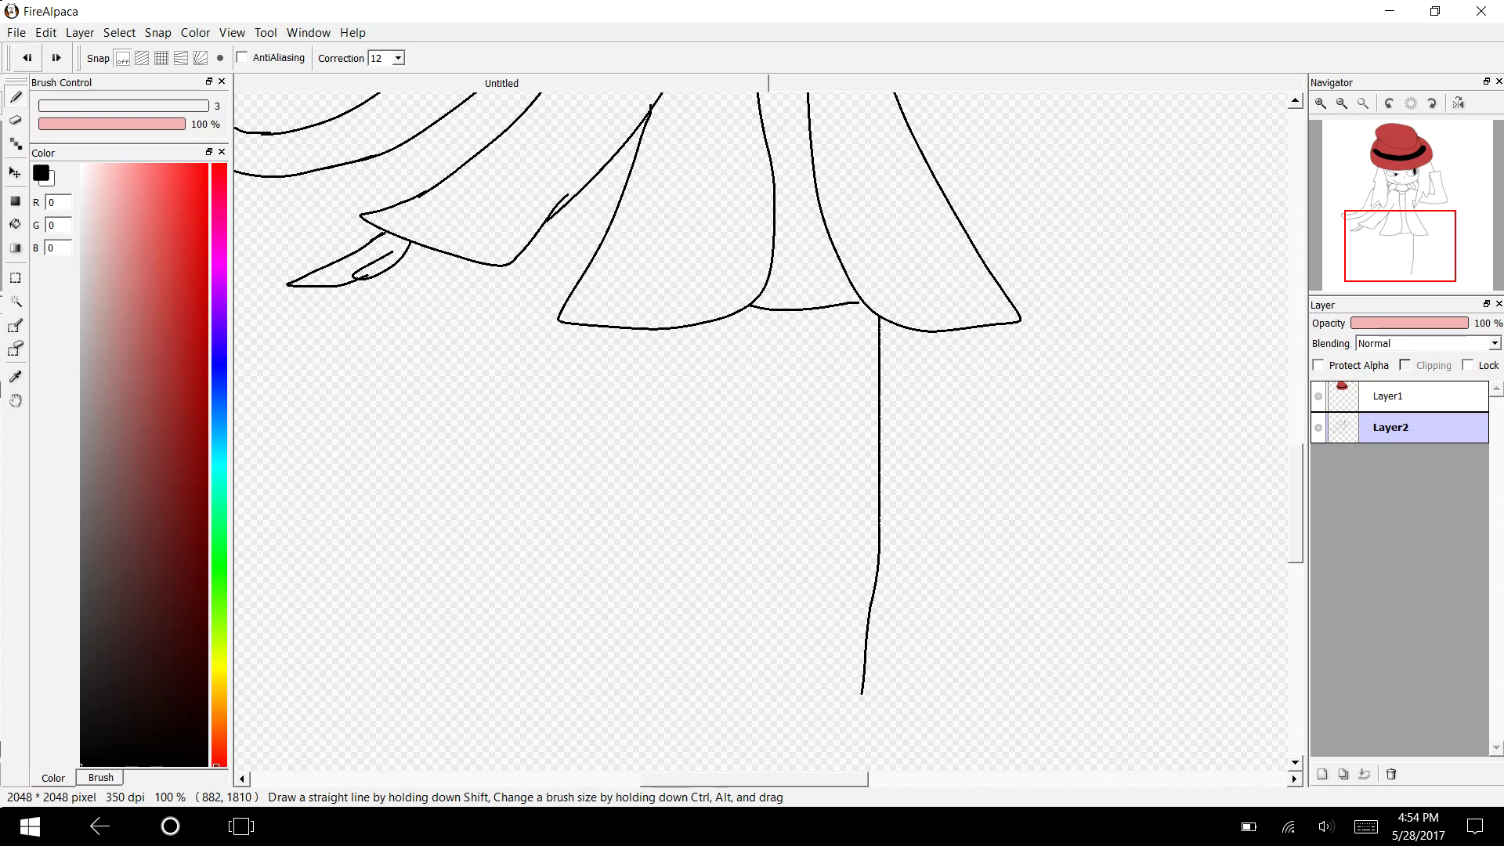
mouse_move(702, 323)
left_mouse_down()
mouse_move(616, 444)
mouse_move(628, 658)
mouse_move(663, 703)
left_mouse_up()
mouse_move(762, 389)
left_mouse_down()
mouse_move(662, 567)
mouse_move(732, 675)
left_mouse_up()
key("ctrl+z")
key("ctrl+z")
key("ctrl+z")
Draw the left leg's outer line slanting down and outward, with a short stroke joining it to the coat hem.
left_click_drag(686, 334, 566, 684)
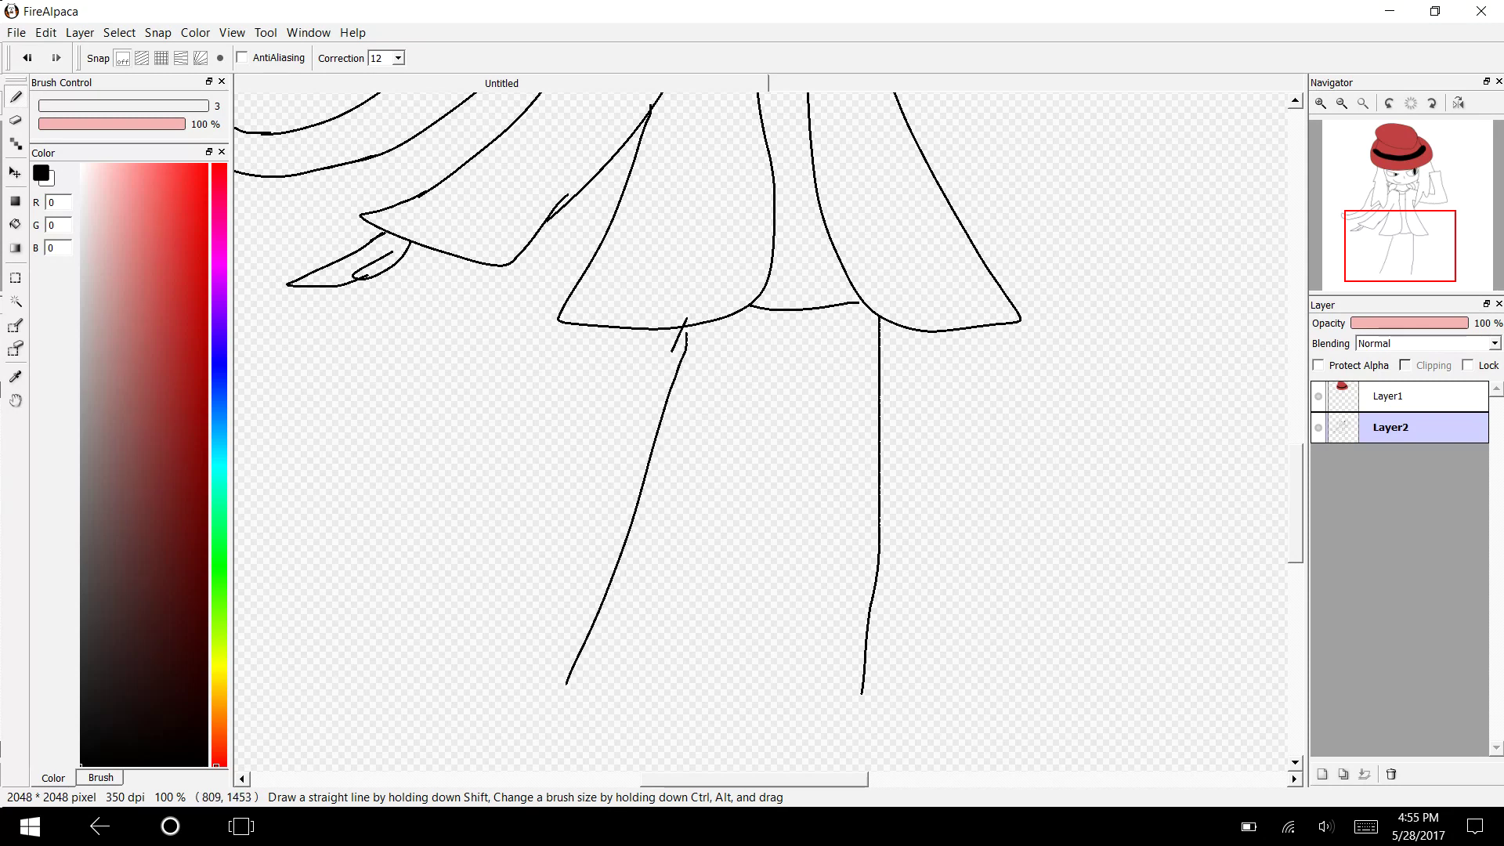
left_click_drag(697, 331, 686, 351)
key("ctrl+z")
Draw both legs' inner lines, the right one vertical and the left one slanted, joined by a short curve between them.
left_click_drag(803, 423, 815, 742)
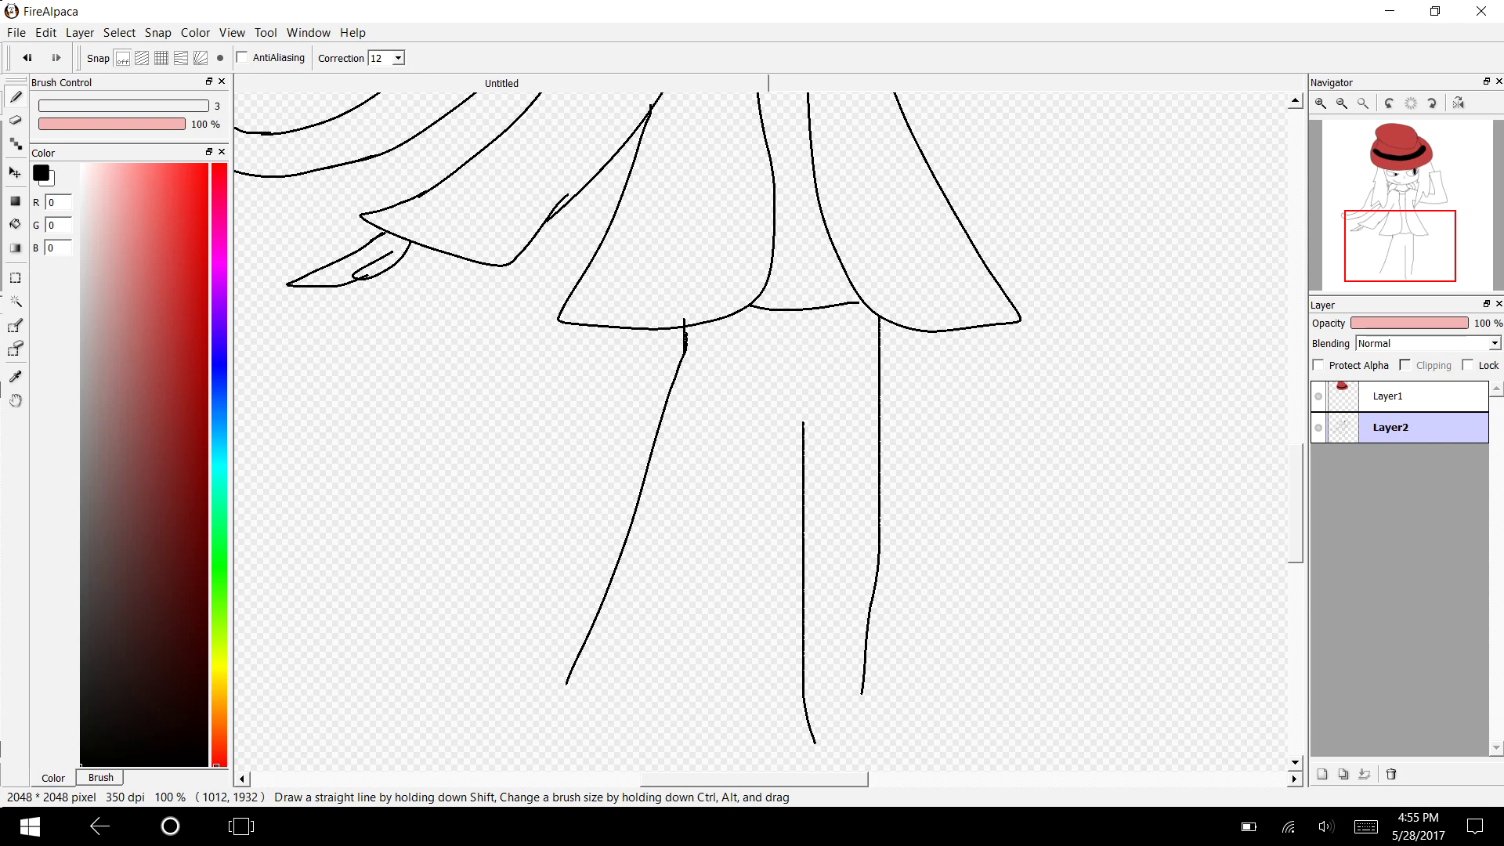
left_click_drag(766, 417, 602, 699)
mouse_move(752, 421)
left_mouse_down()
mouse_move(775, 413)
mouse_move(817, 433)
left_mouse_up()
key("ctrl+z")
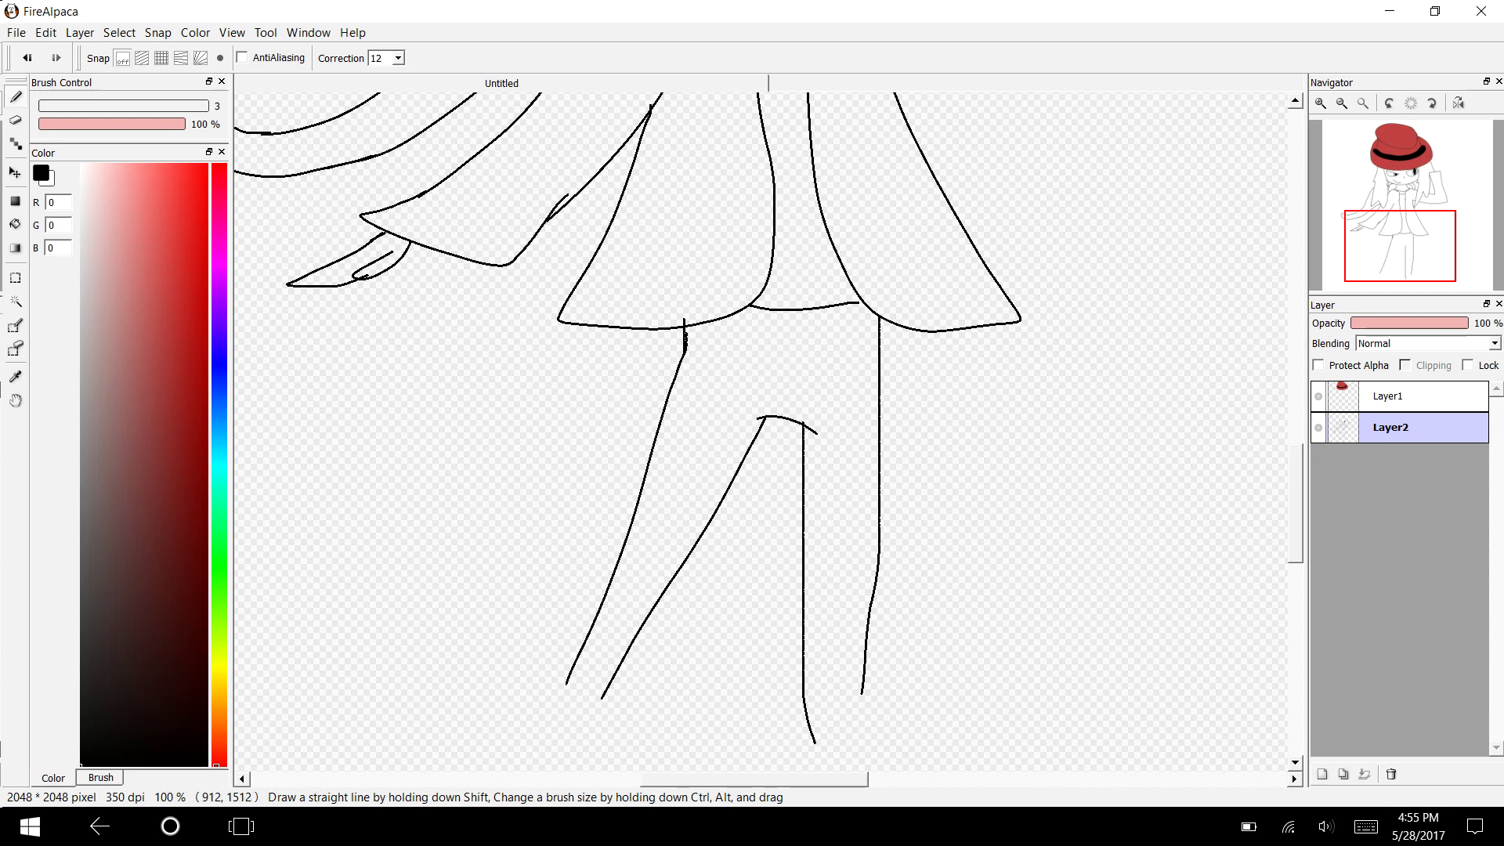
Erase the bent lower end of the right leg's inner line.
scroll(759, 431, "down", 5)
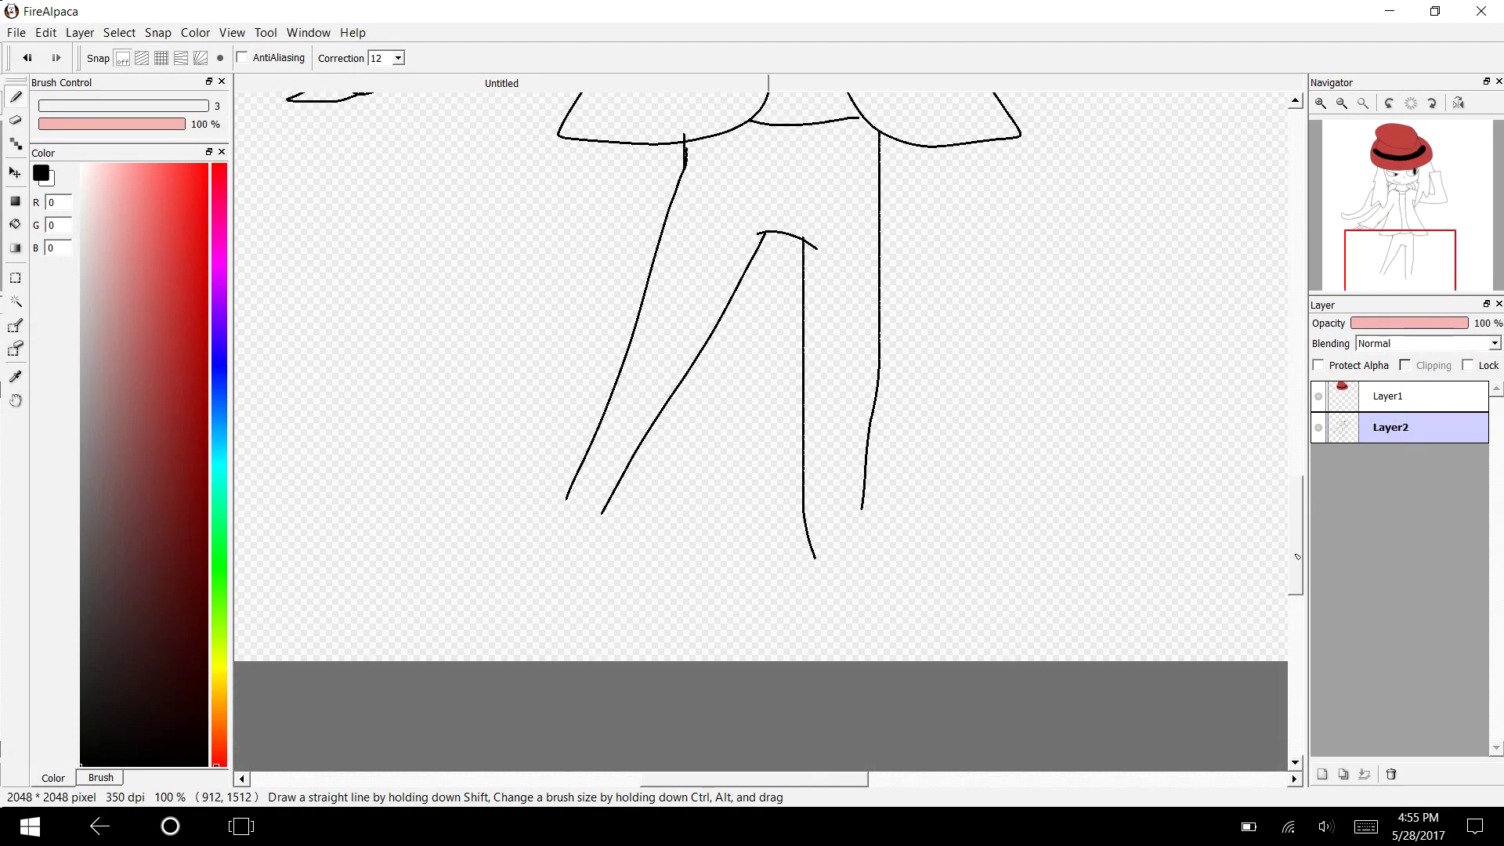
scroll(760, 407, "up", 2)
scroll(760, 408, "down", 1)
scroll(760, 407, "up", 2)
scroll(759, 408, "down", 1)
scroll(759, 431, "left", 6)
scroll(760, 431, "right", 4)
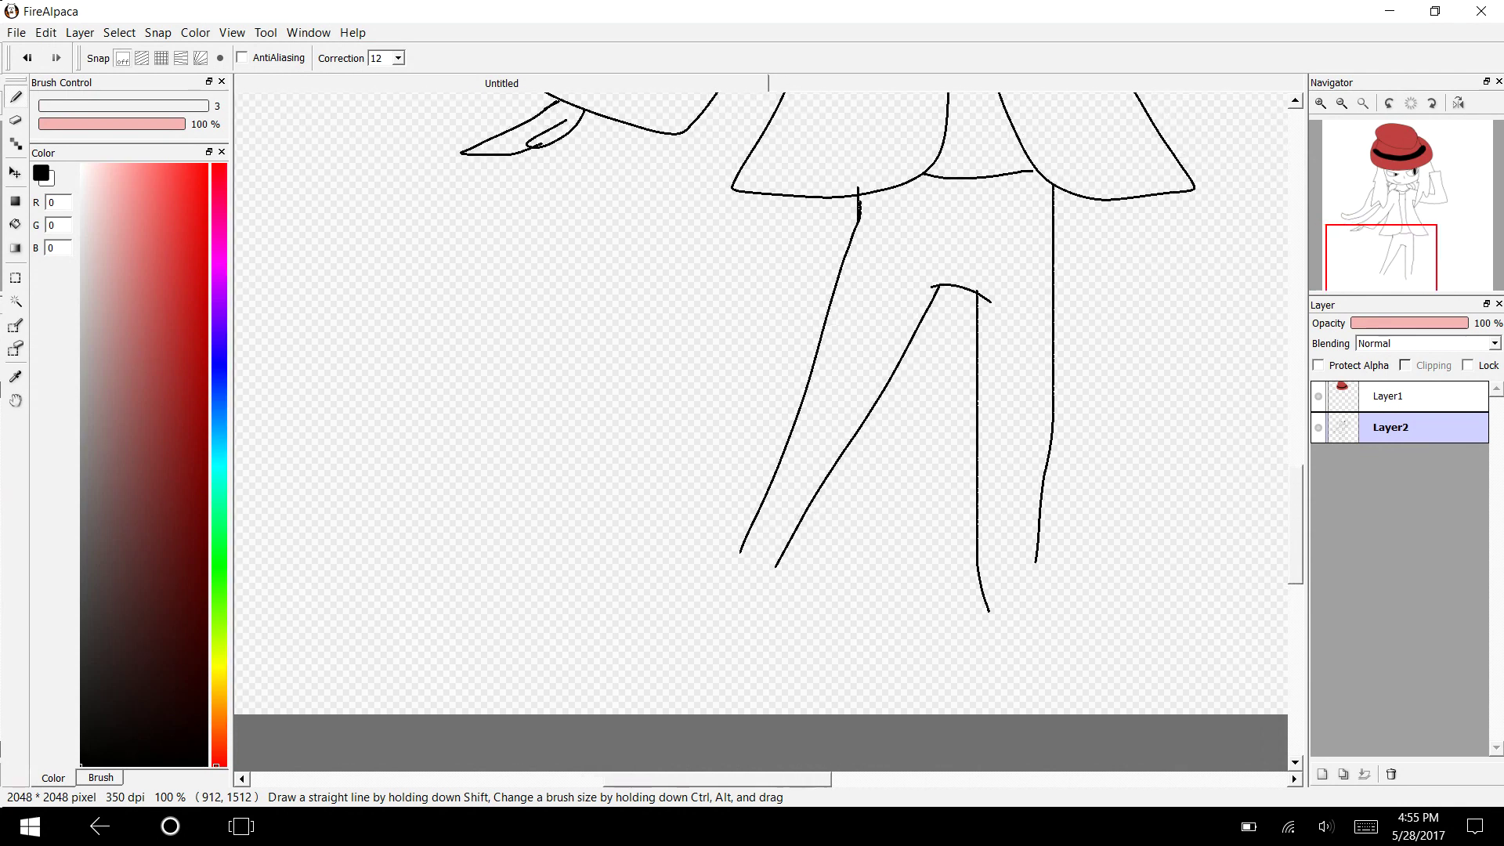
scroll(760, 404, "right", 1)
key("e")
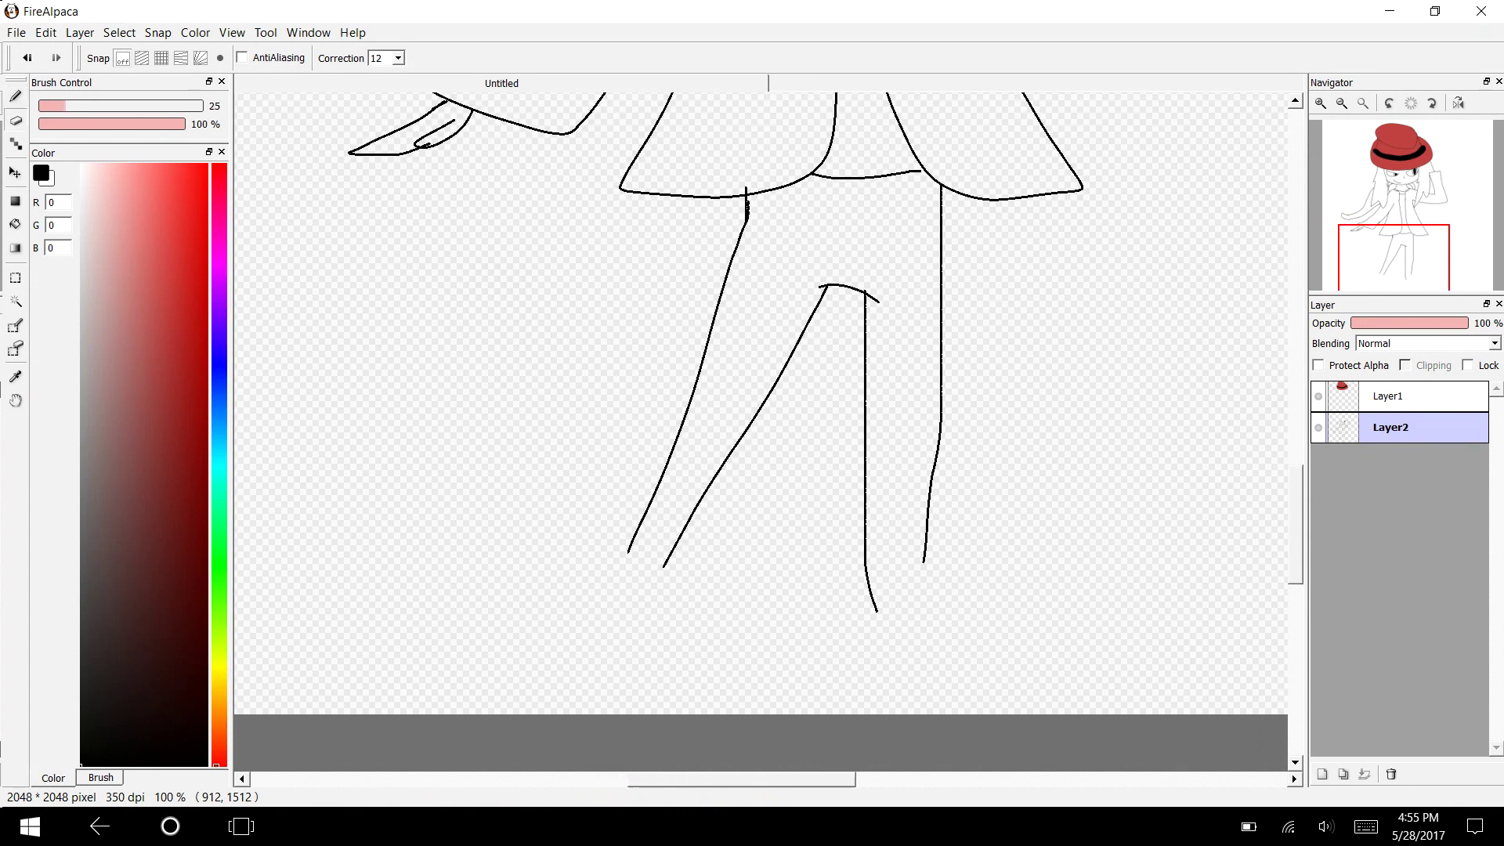
left_click_drag(874, 609, 856, 575)
Draw a pointed ankle boot facing outward at the end of the left leg.
key("b")
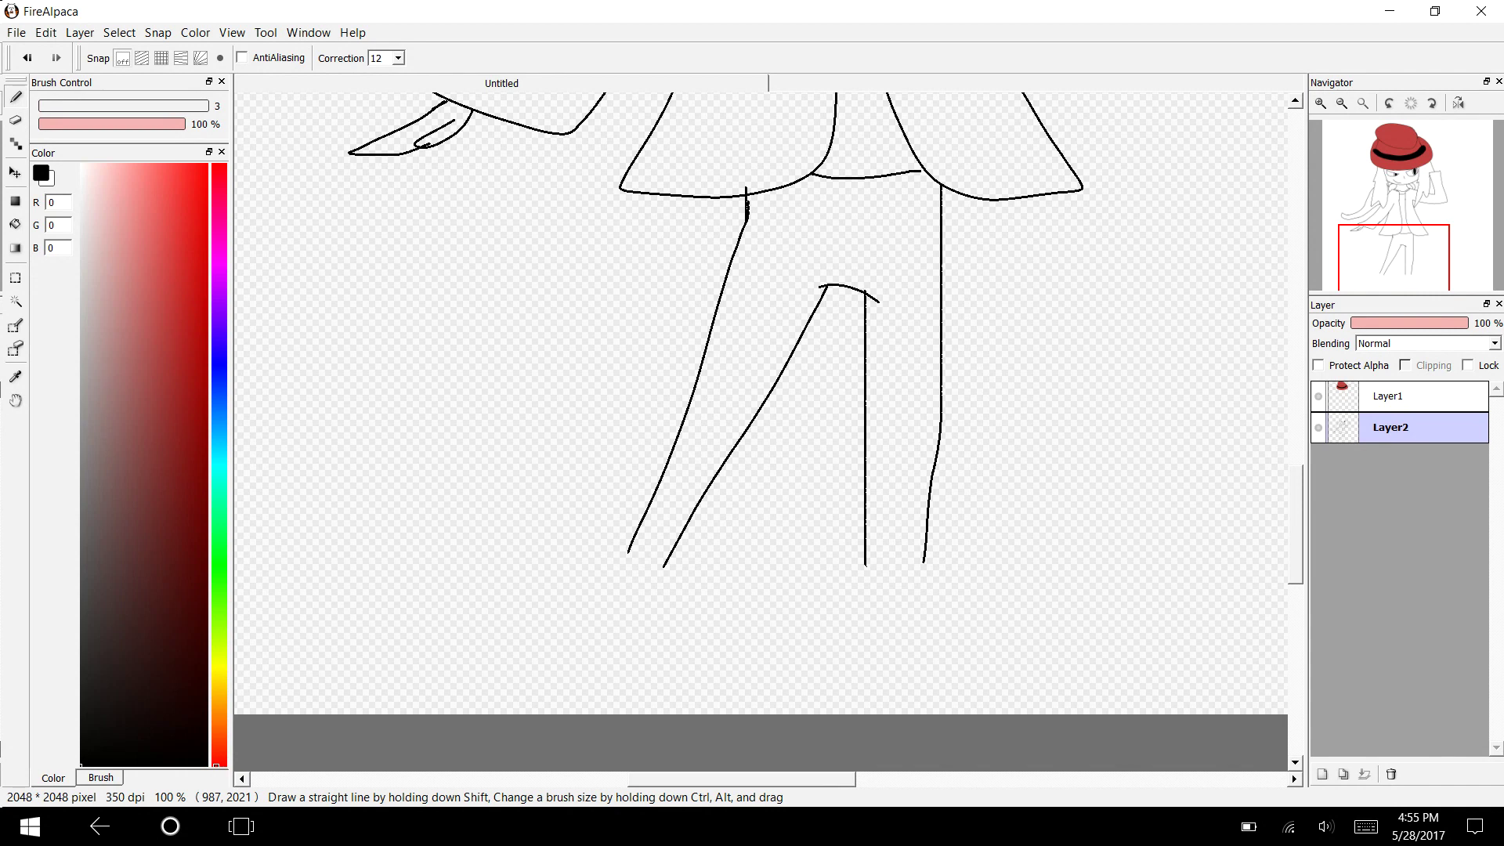
mouse_move(683, 568)
left_mouse_down()
mouse_move(627, 541)
mouse_move(581, 565)
mouse_move(554, 623)
mouse_move(427, 650)
mouse_move(642, 689)
mouse_move(683, 567)
left_mouse_up()
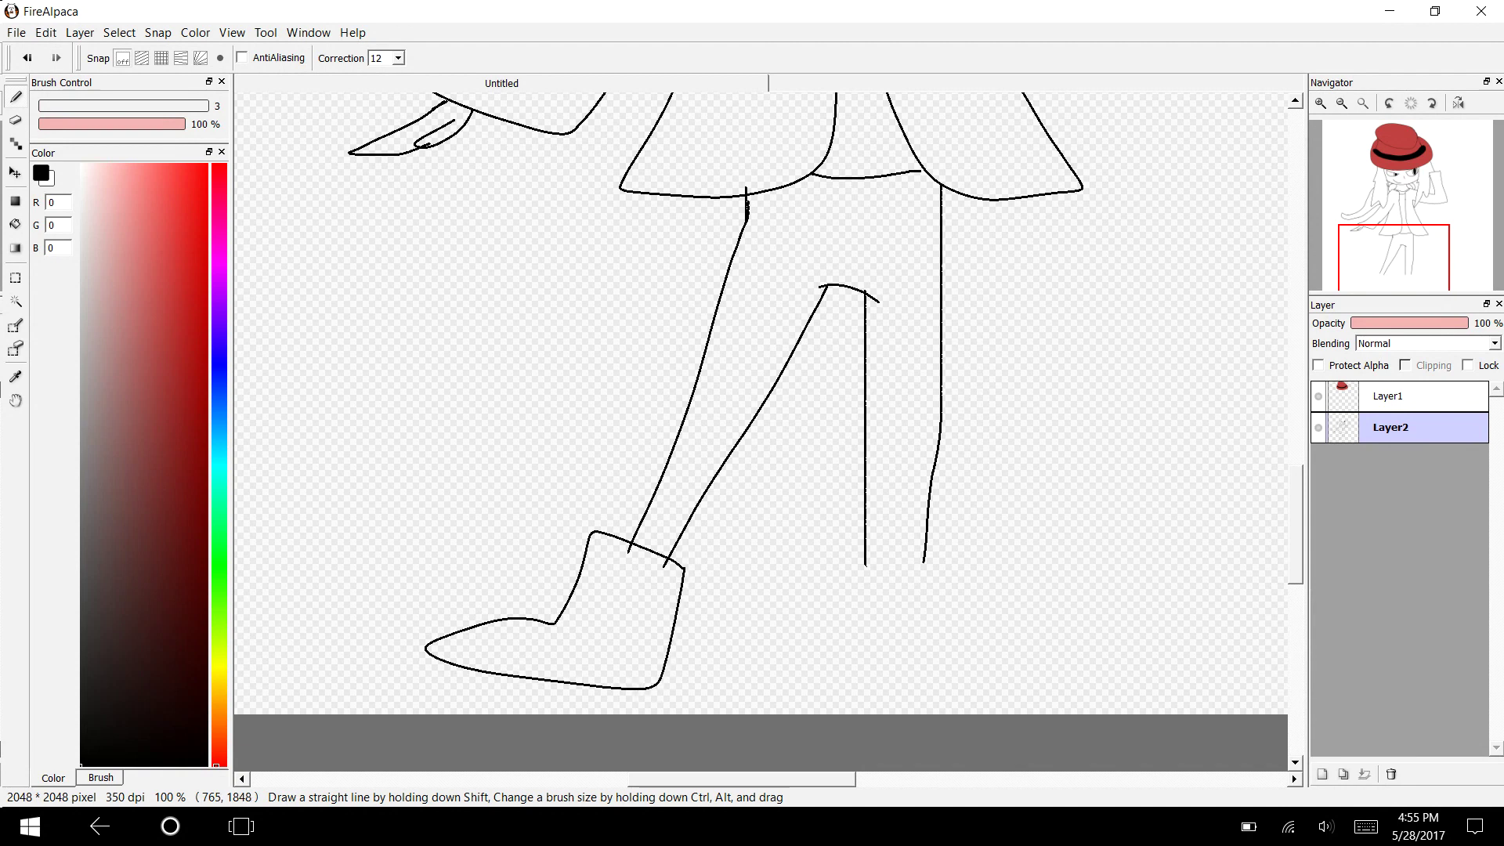
Draw a front-facing boot below the right leg, with a straight cuff, flared sides and a rounded toe reaching the canvas edge.
mouse_move(938, 573)
left_mouse_down()
mouse_move(839, 572)
mouse_move(851, 678)
mouse_move(930, 609)
mouse_move(930, 658)
mouse_move(866, 695)
mouse_move(865, 714)
left_mouse_up()
left_click_drag(948, 691, 968, 713)
key("ctrl+z")
key("ctrl+z")
left_click_drag(930, 649, 950, 683)
left_click_drag(852, 680, 867, 714)
left_click_drag(849, 641, 836, 712)
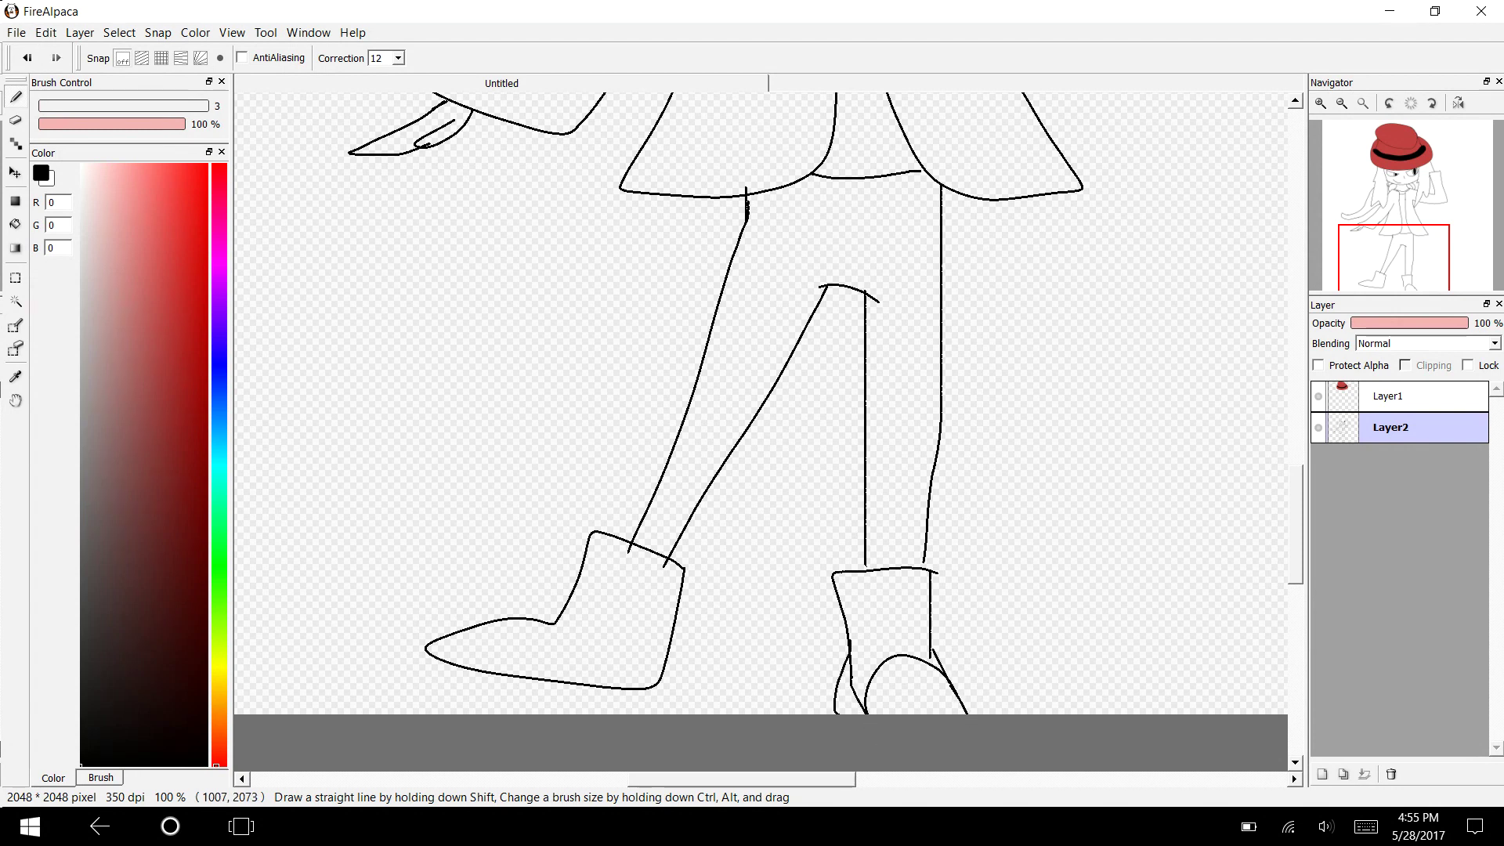
Replace the front-facing boot's left flare with a straight edge down to the canvas edge, and add a sole line along the pointed boot.
key("ctrl+z")
left_click_drag(851, 677, 855, 714)
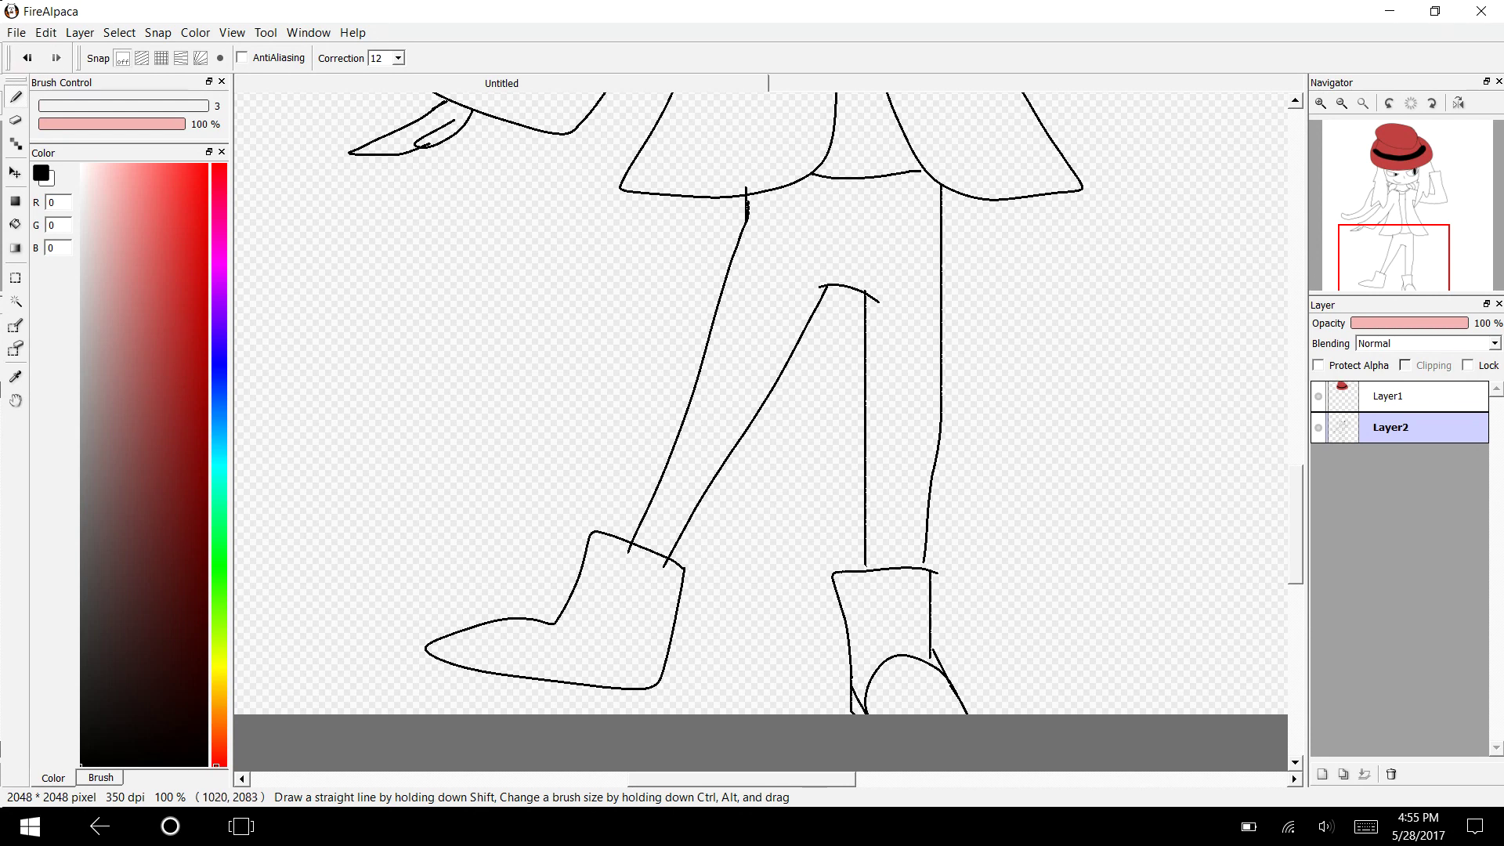
left_click_drag(428, 647, 646, 688)
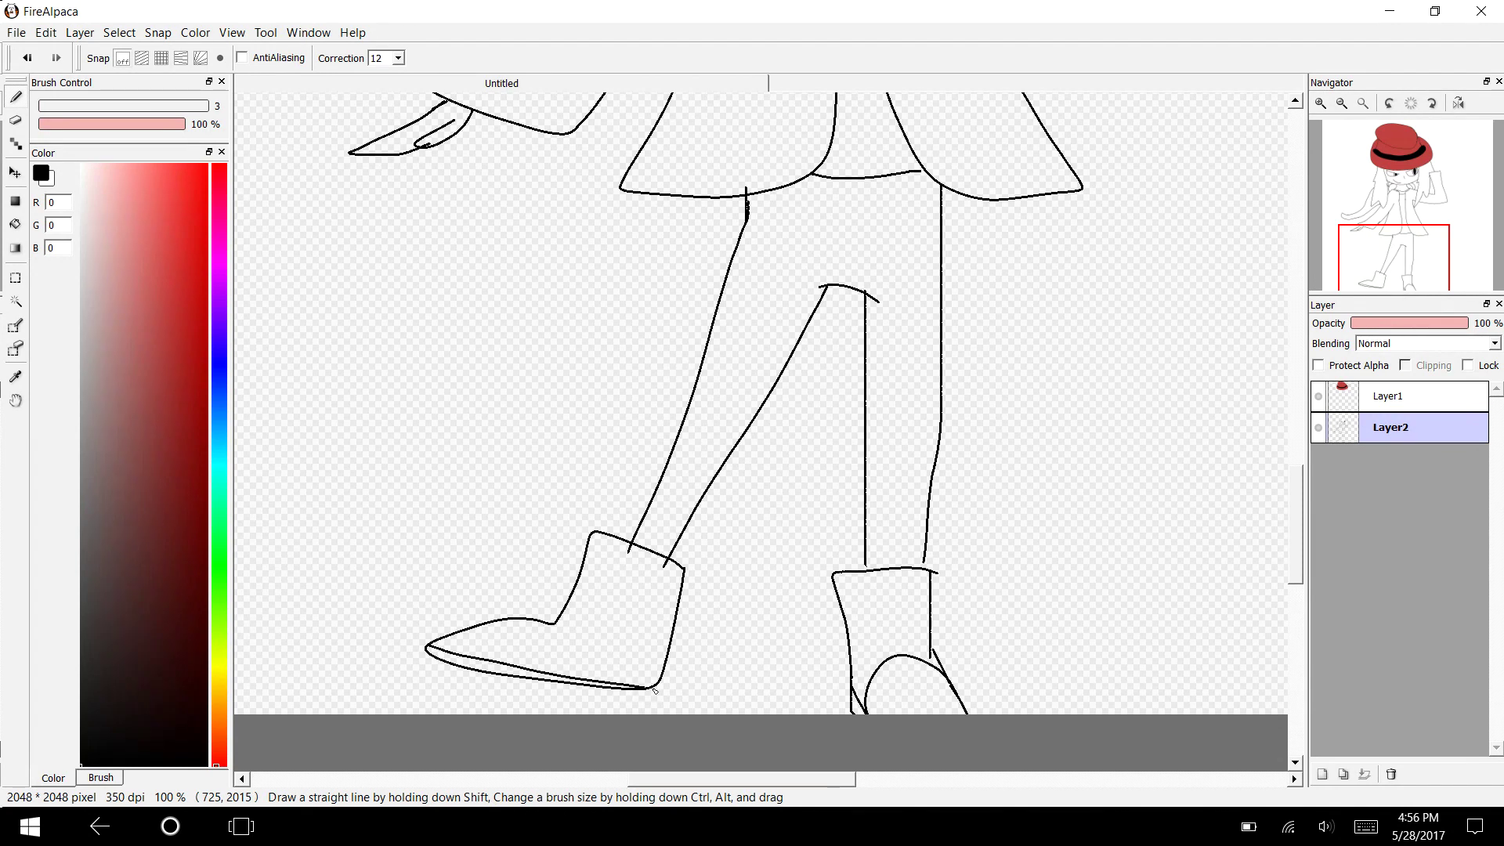
Erase the ends of the leg lines that overlap the pointed boot's cuff.
key("e")
left_click_drag(628, 559, 672, 574)
key("ctrl+z")
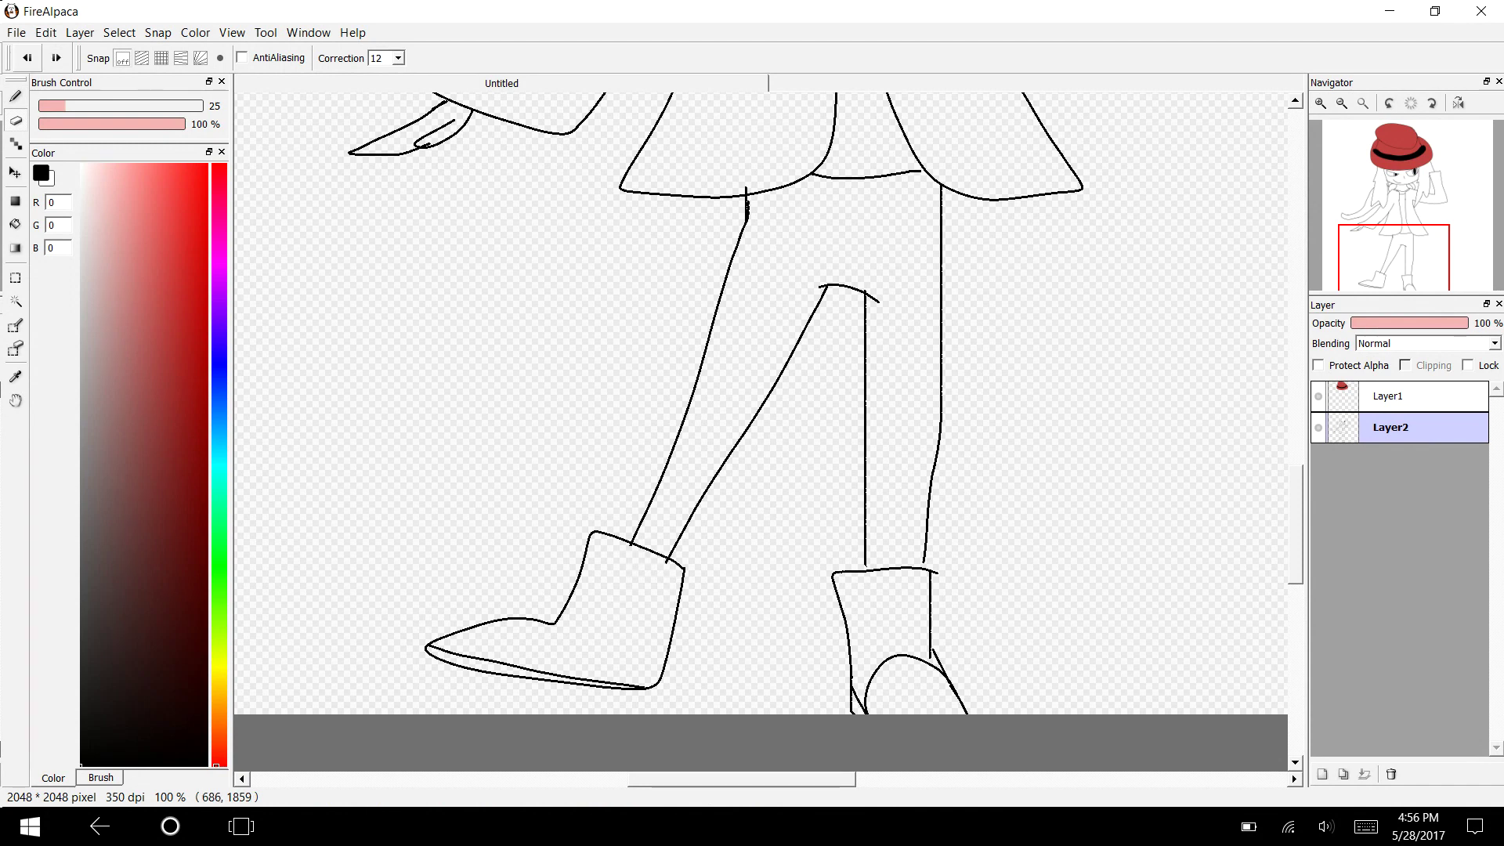
Try to fill the dress strip between the coat's edges with bright purple, R176 G15 B187.
scroll(760, 431, "up", 10)
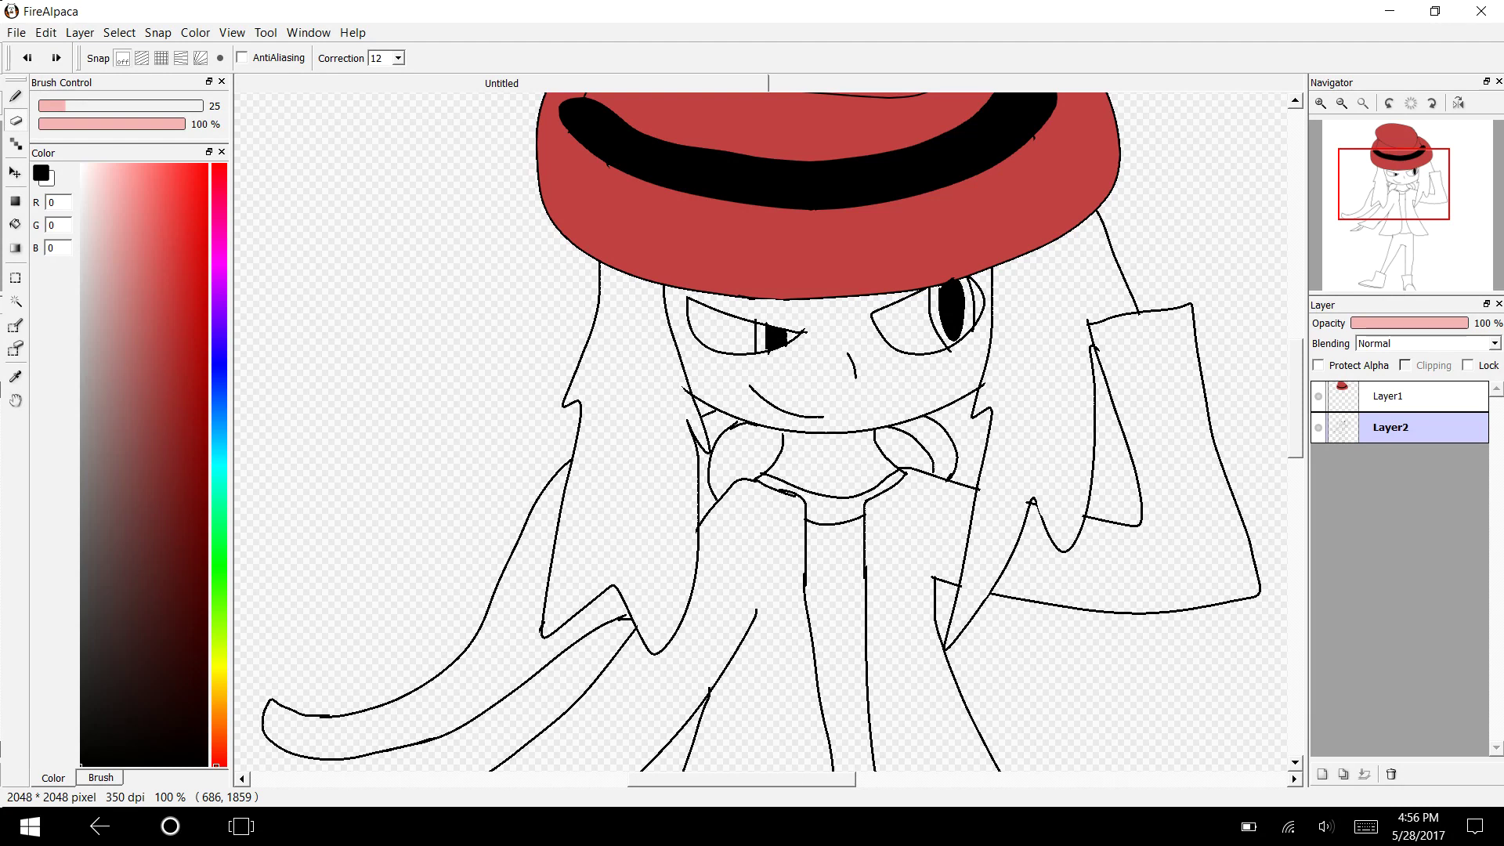
left_click(218, 246)
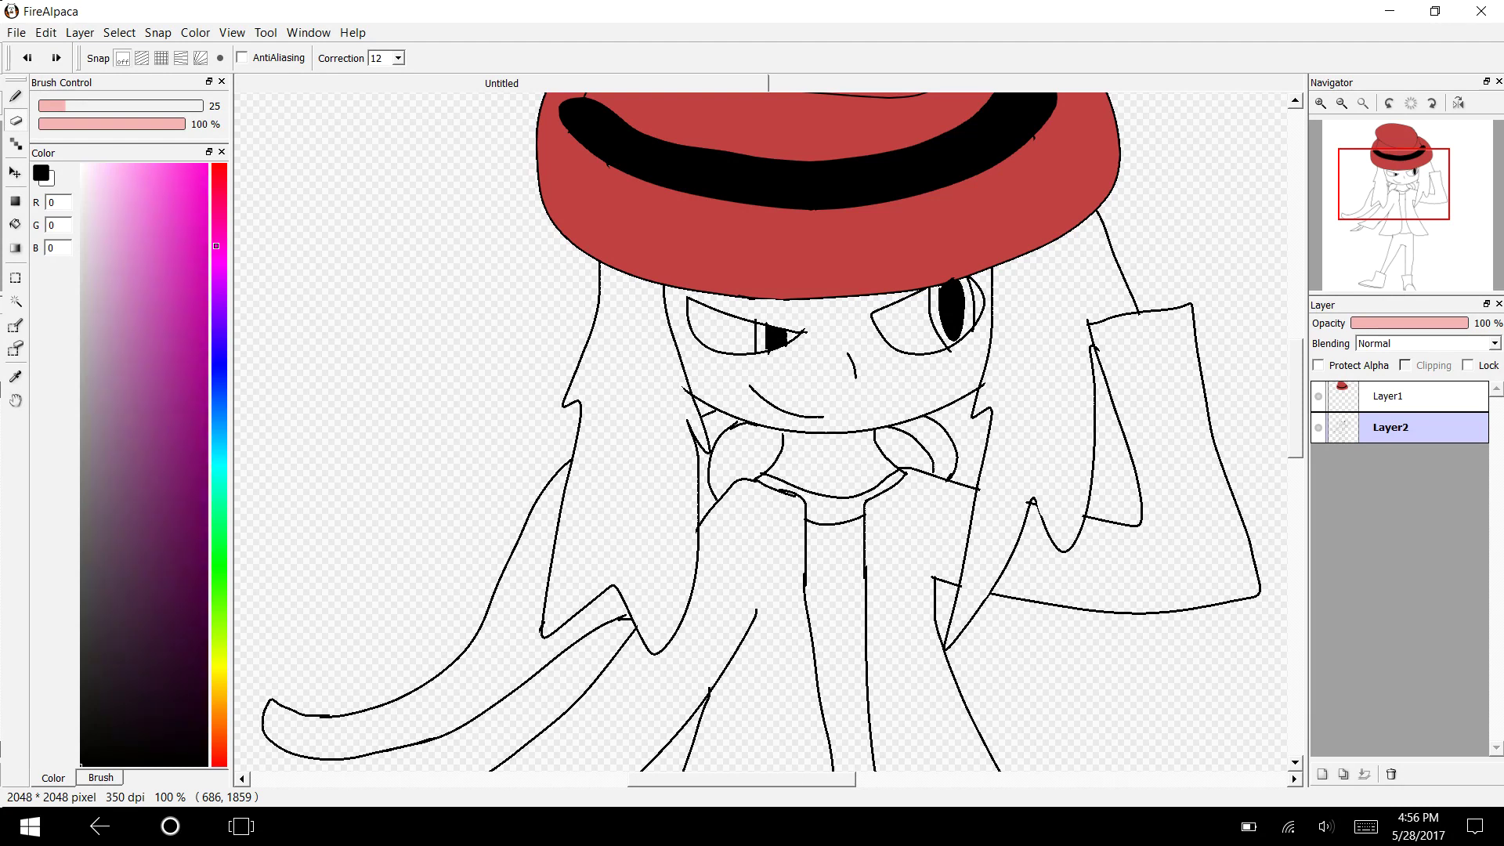
mouse_move(217, 266)
left_mouse_down()
mouse_move(189, 272)
mouse_move(198, 324)
left_mouse_up()
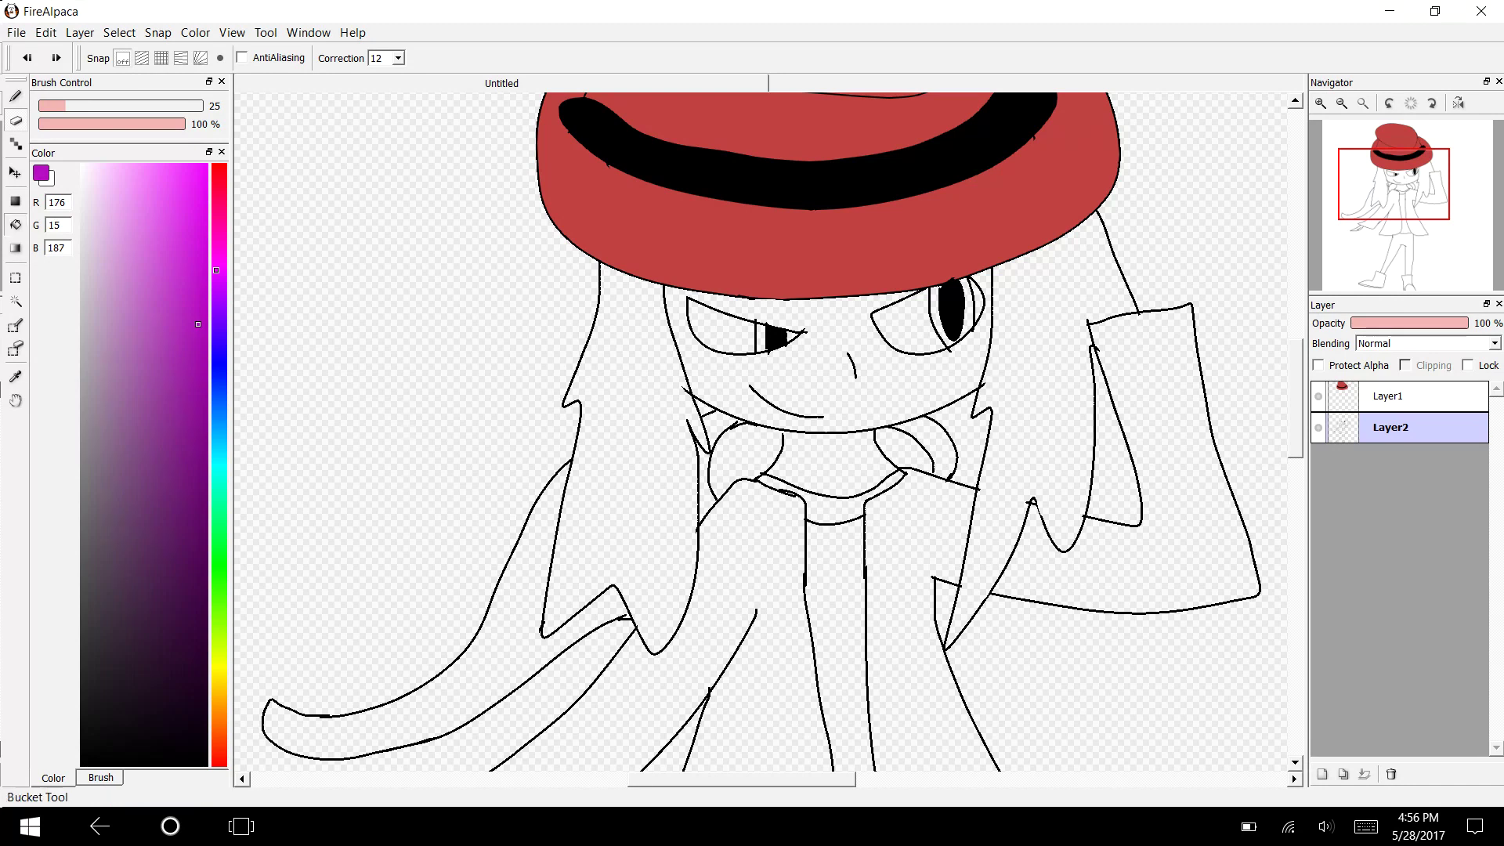
left_click(15, 225)
left_click(830, 604)
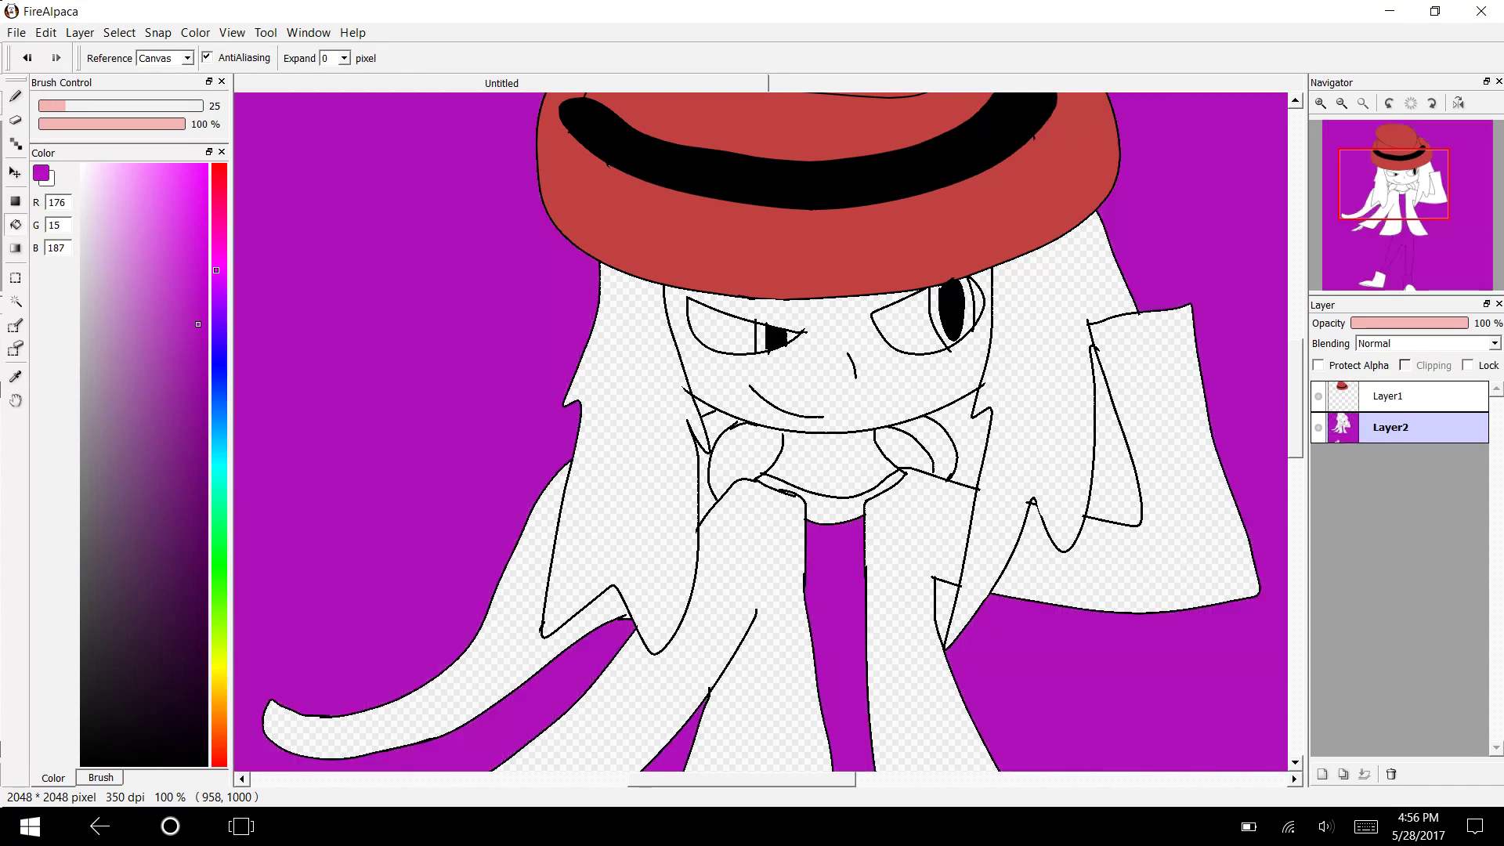
left_click(27, 58)
Close the gap at the right end of the dress hem with a short black brush stroke.
scroll(760, 431, "down", 5)
key("b")
left_click_drag(168, 521, 81, 766)
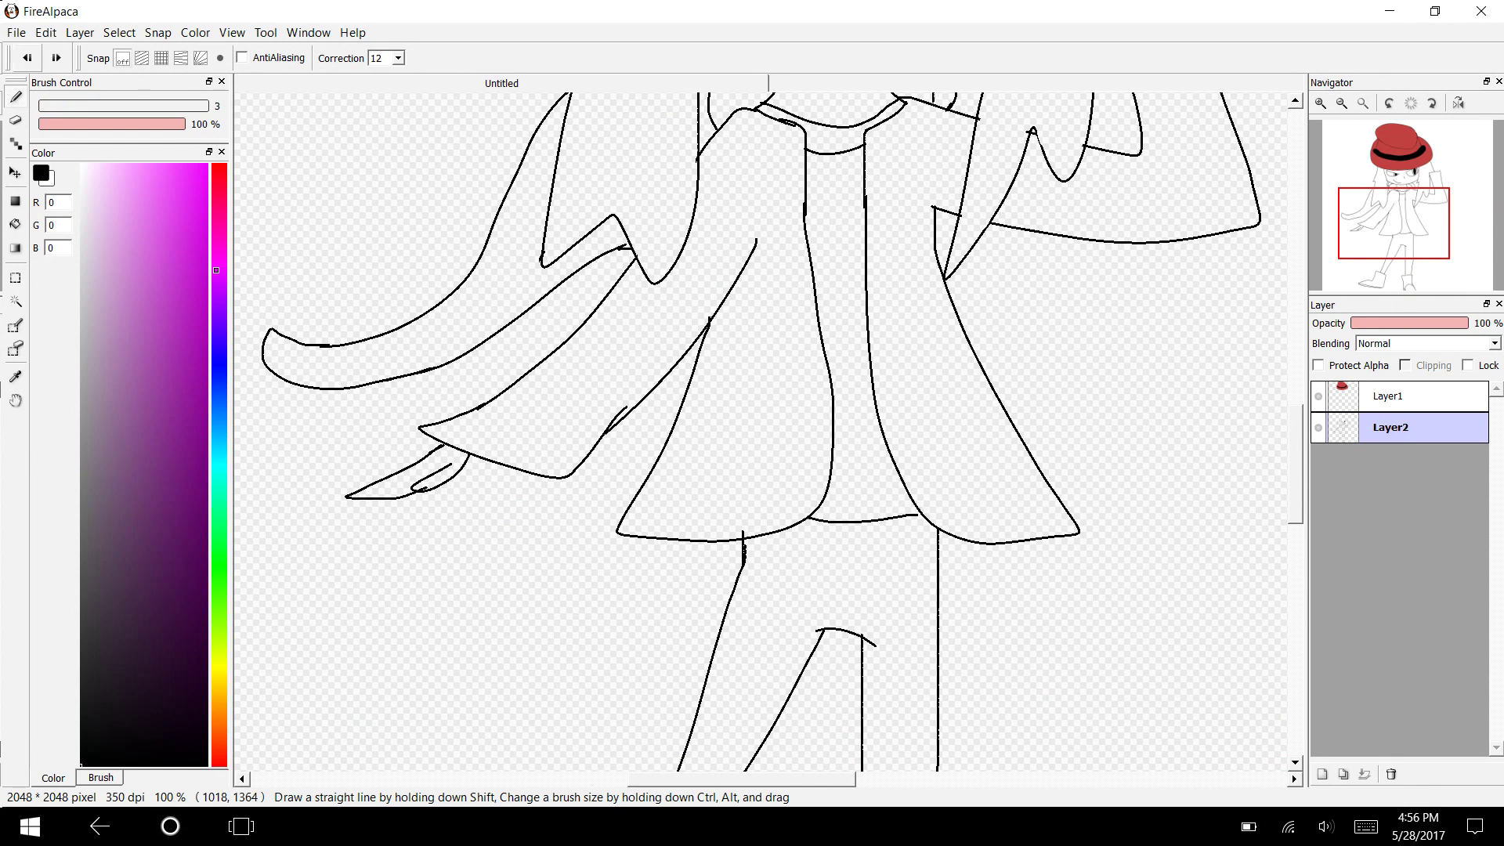
left_click_drag(928, 518, 898, 517)
Fill the dress front with purple (R159 G52 B166) and its collar with darker purple (R122 G24 B129).
mouse_move(185, 490)
left_mouse_down()
mouse_move(191, 386)
mouse_move(168, 375)
left_mouse_up()
left_click(15, 224)
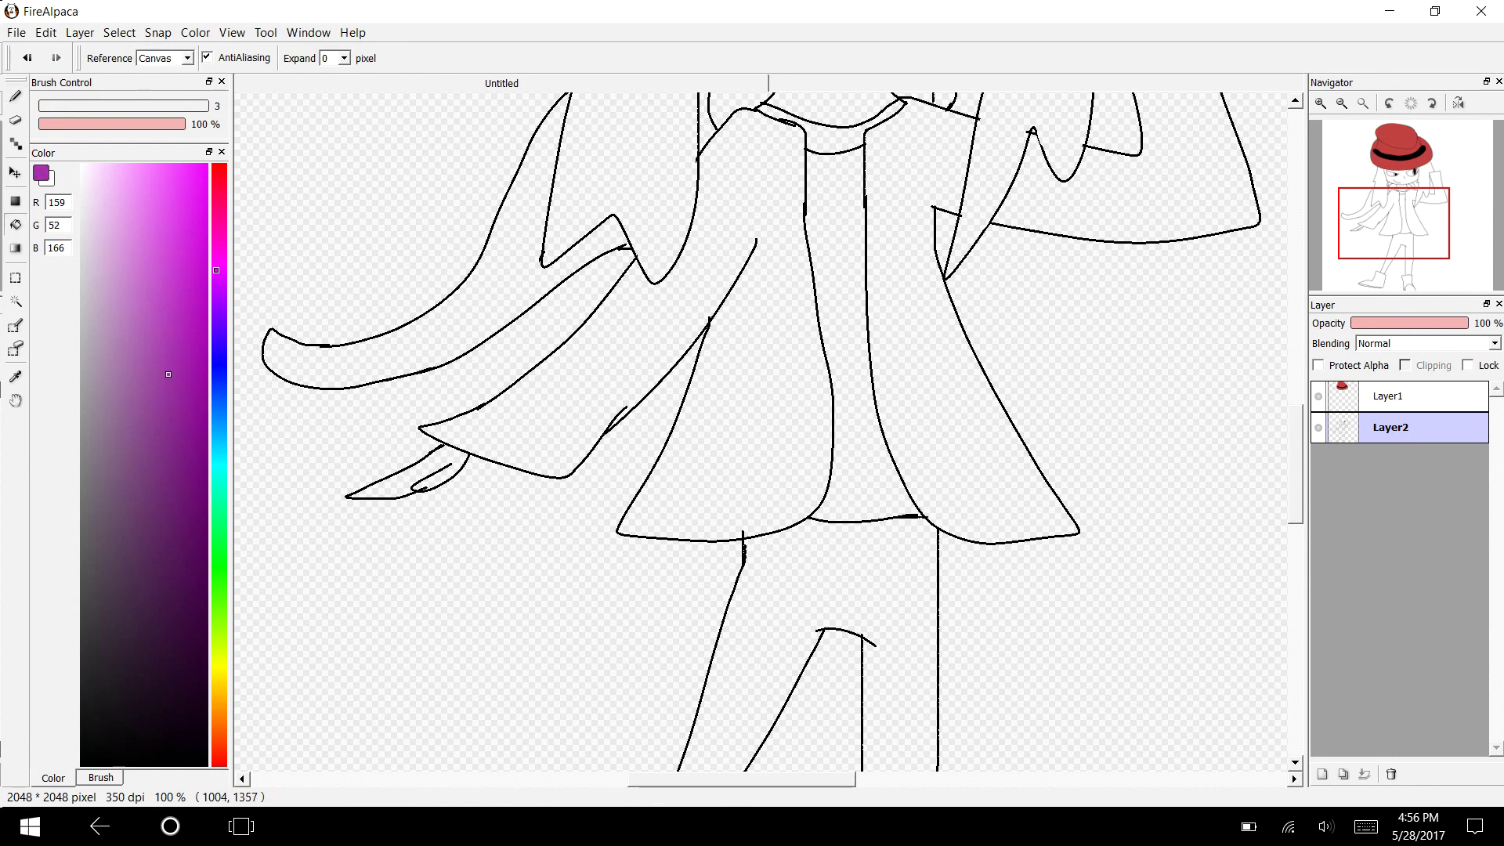
left_click(852, 360)
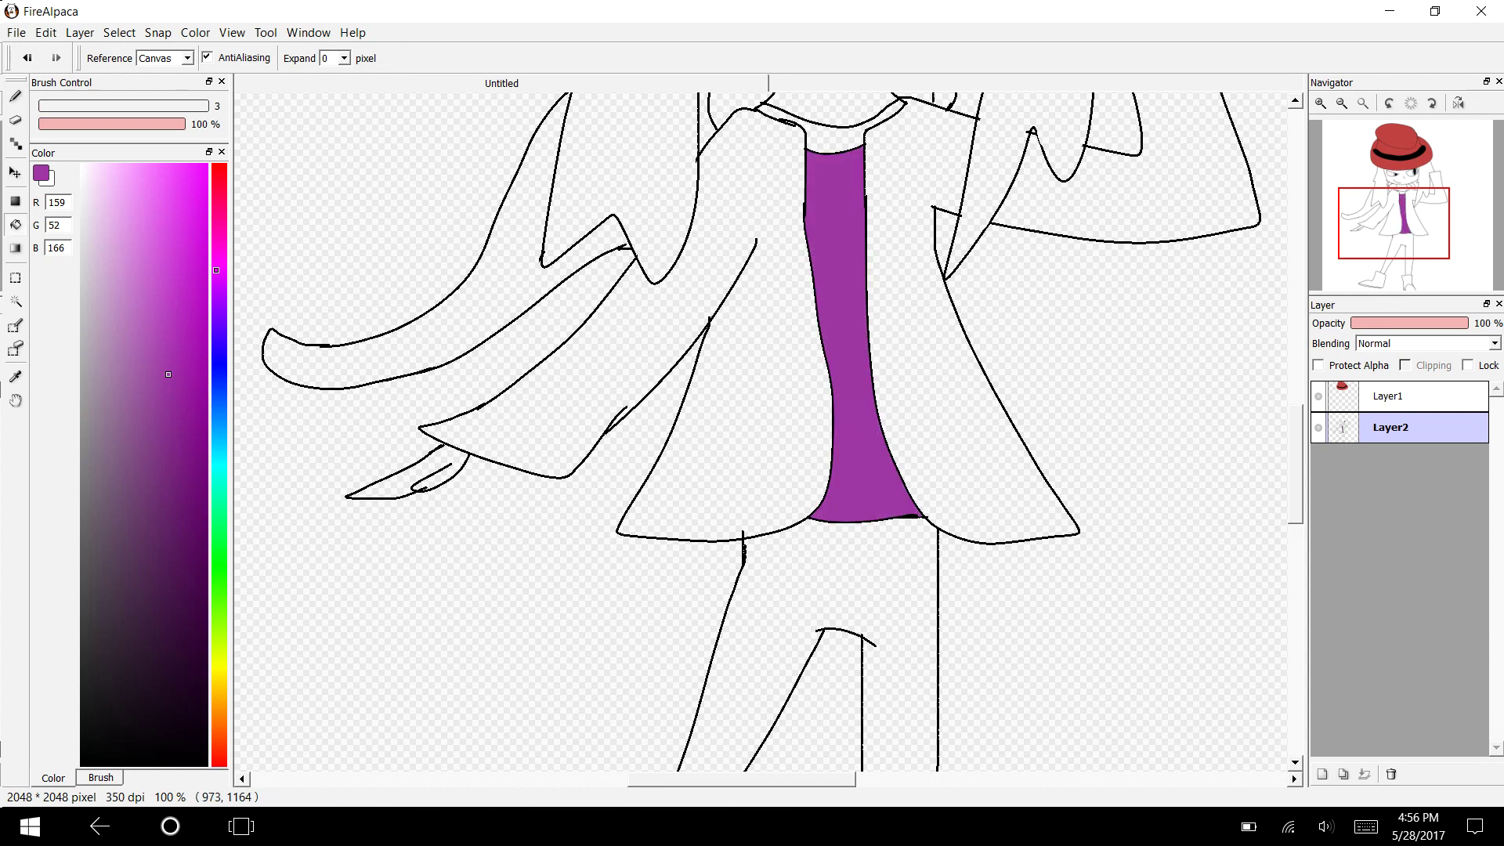
scroll(849, 360, "up", 3)
left_click_drag(168, 374, 184, 462)
left_click(830, 293)
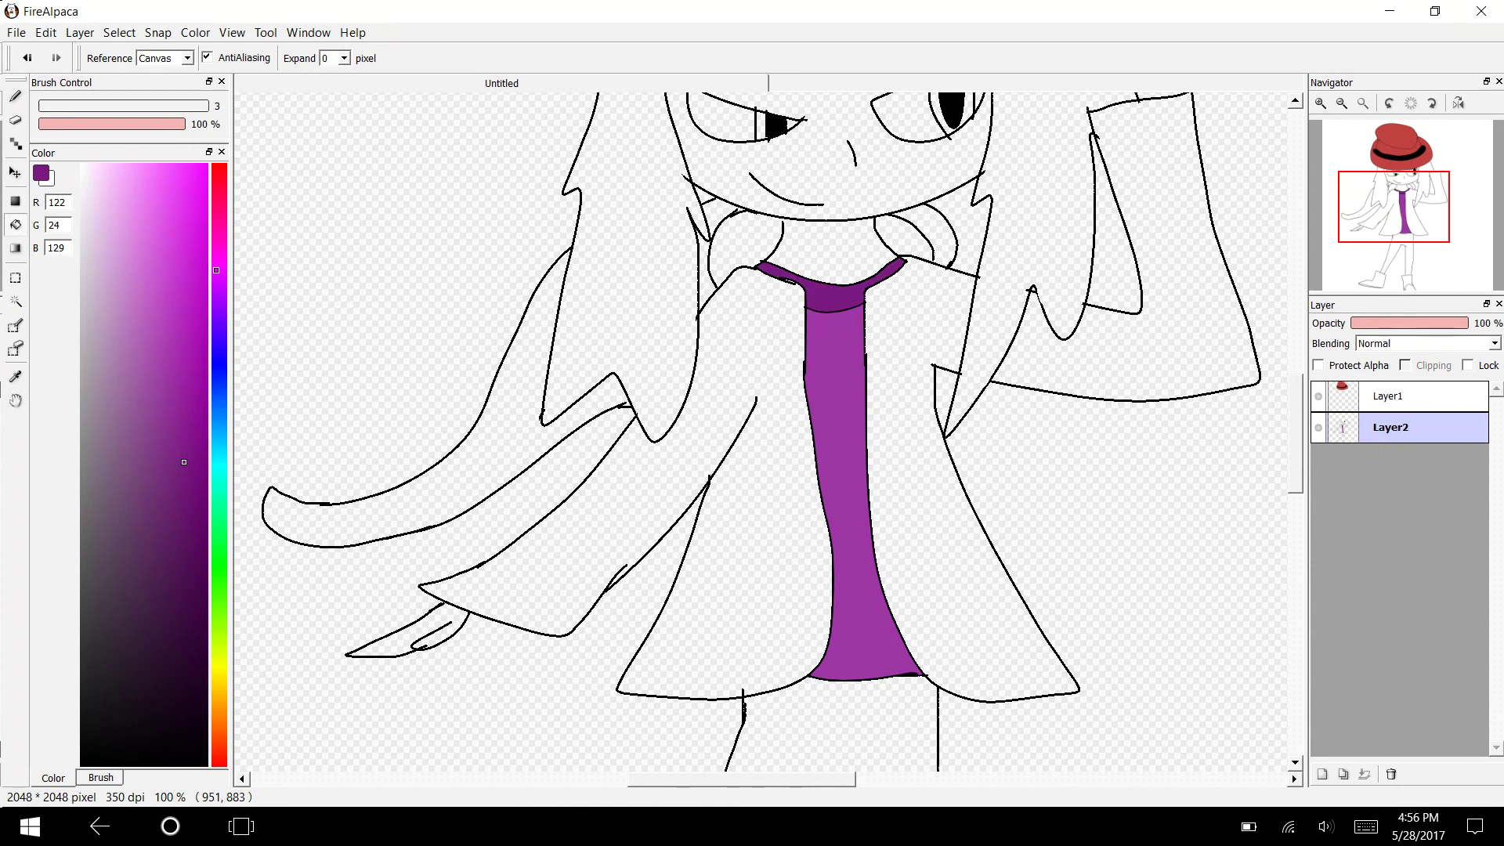
Fill the hair on both sides of the face with pale yellow, R219 G220 B136.
scroll(764, 431, "up", 5)
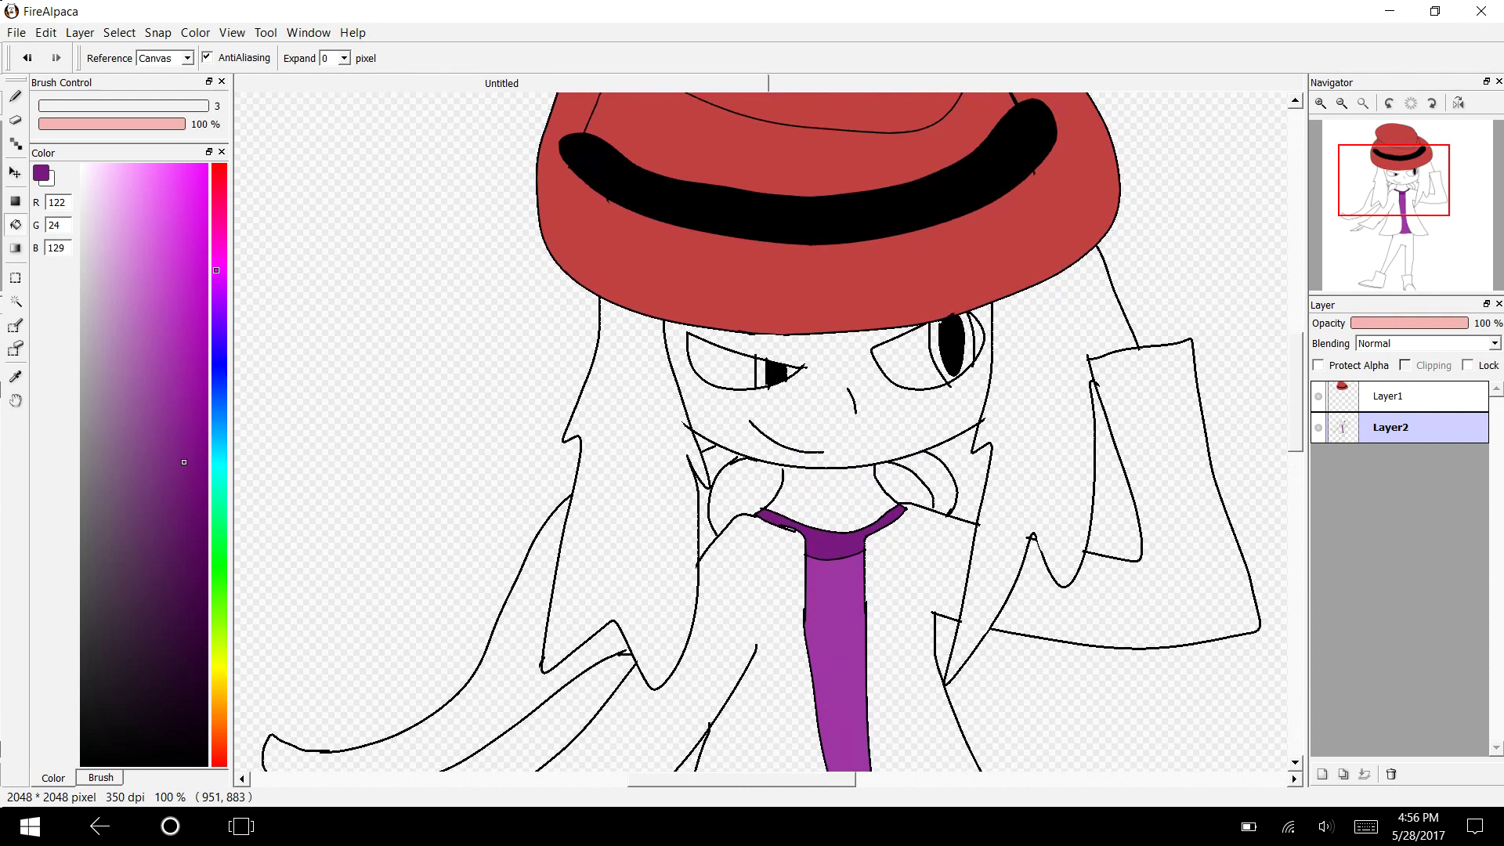
left_click(216, 667)
mouse_move(179, 352)
left_mouse_down()
mouse_move(143, 241)
mouse_move(129, 248)
left_mouse_up()
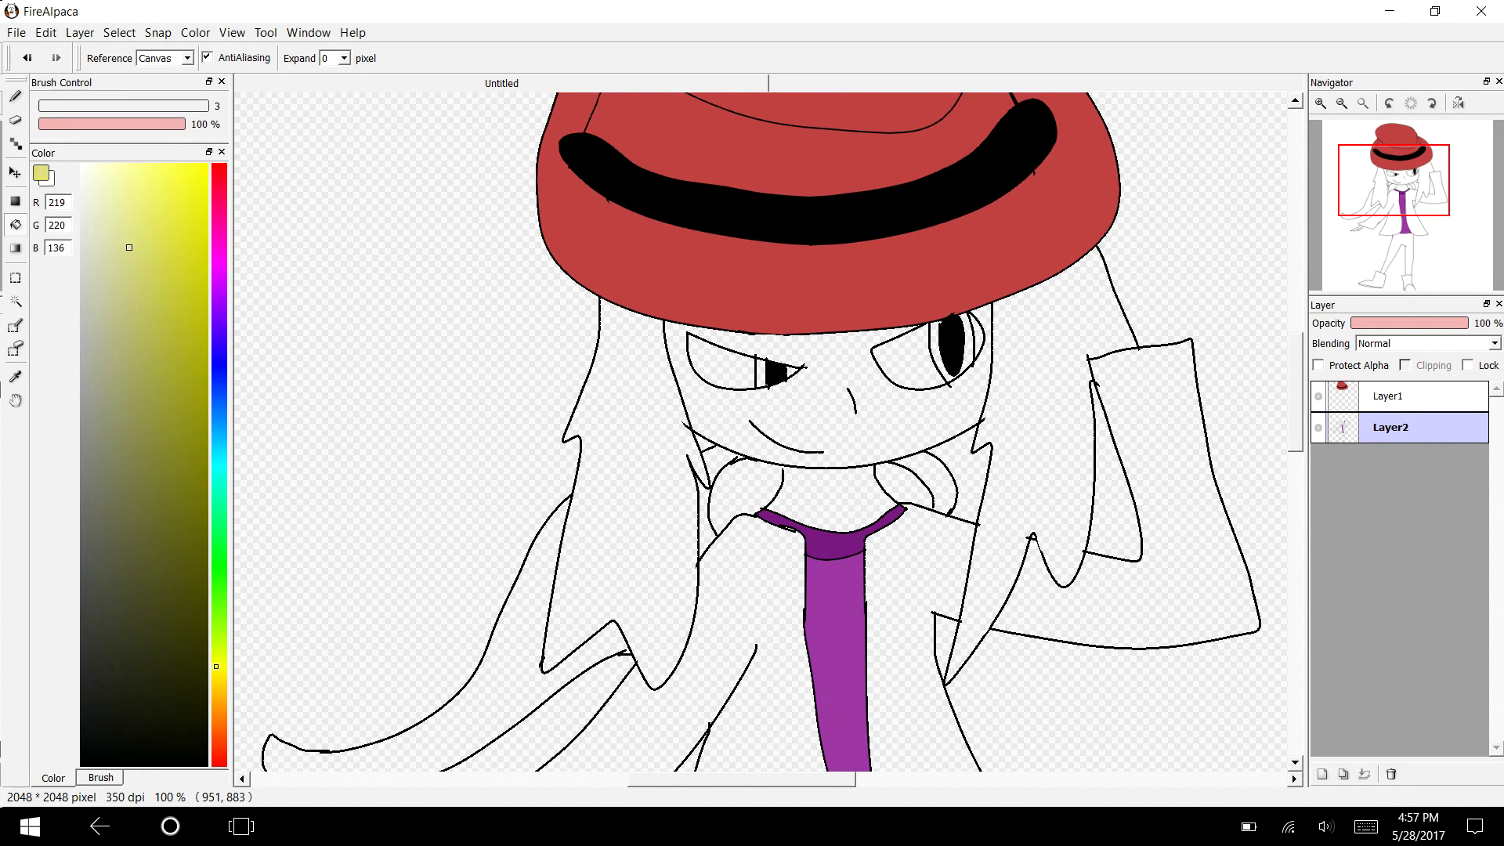
left_click(627, 485)
left_click(1034, 439)
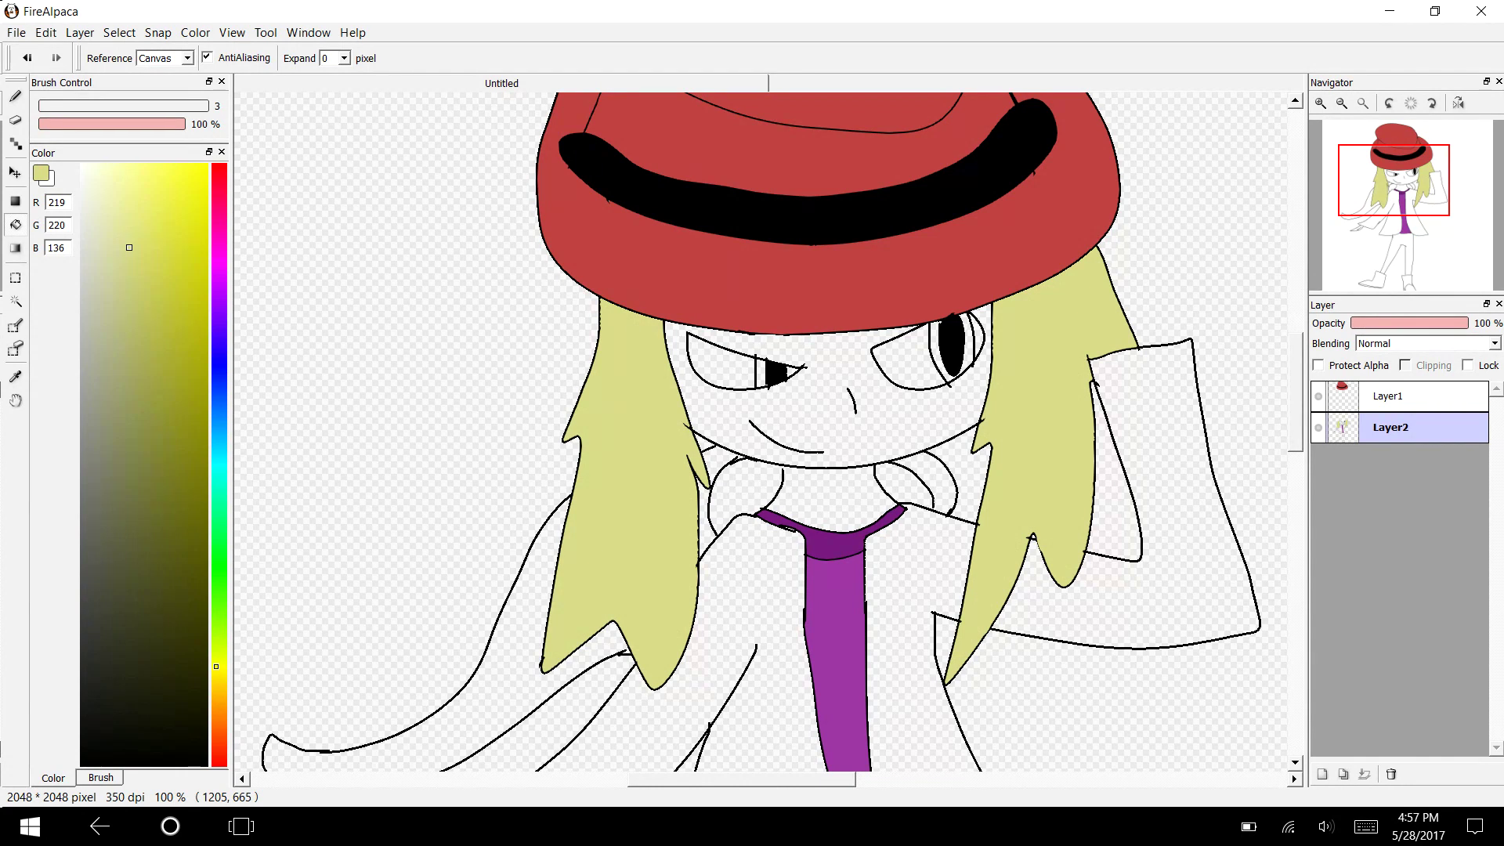
Fill the face and the lowered hand with a pale skin tone, R254 G243 B223.
left_click(216, 700)
mouse_move(130, 247)
left_mouse_down()
mouse_move(92, 170)
mouse_move(111, 166)
left_mouse_up()
left_click(760, 413)
left_click(115, 173)
left_click_drag(101, 171, 96, 167)
left_click(760, 414)
left_click(766, 469)
key("ctrl+z")
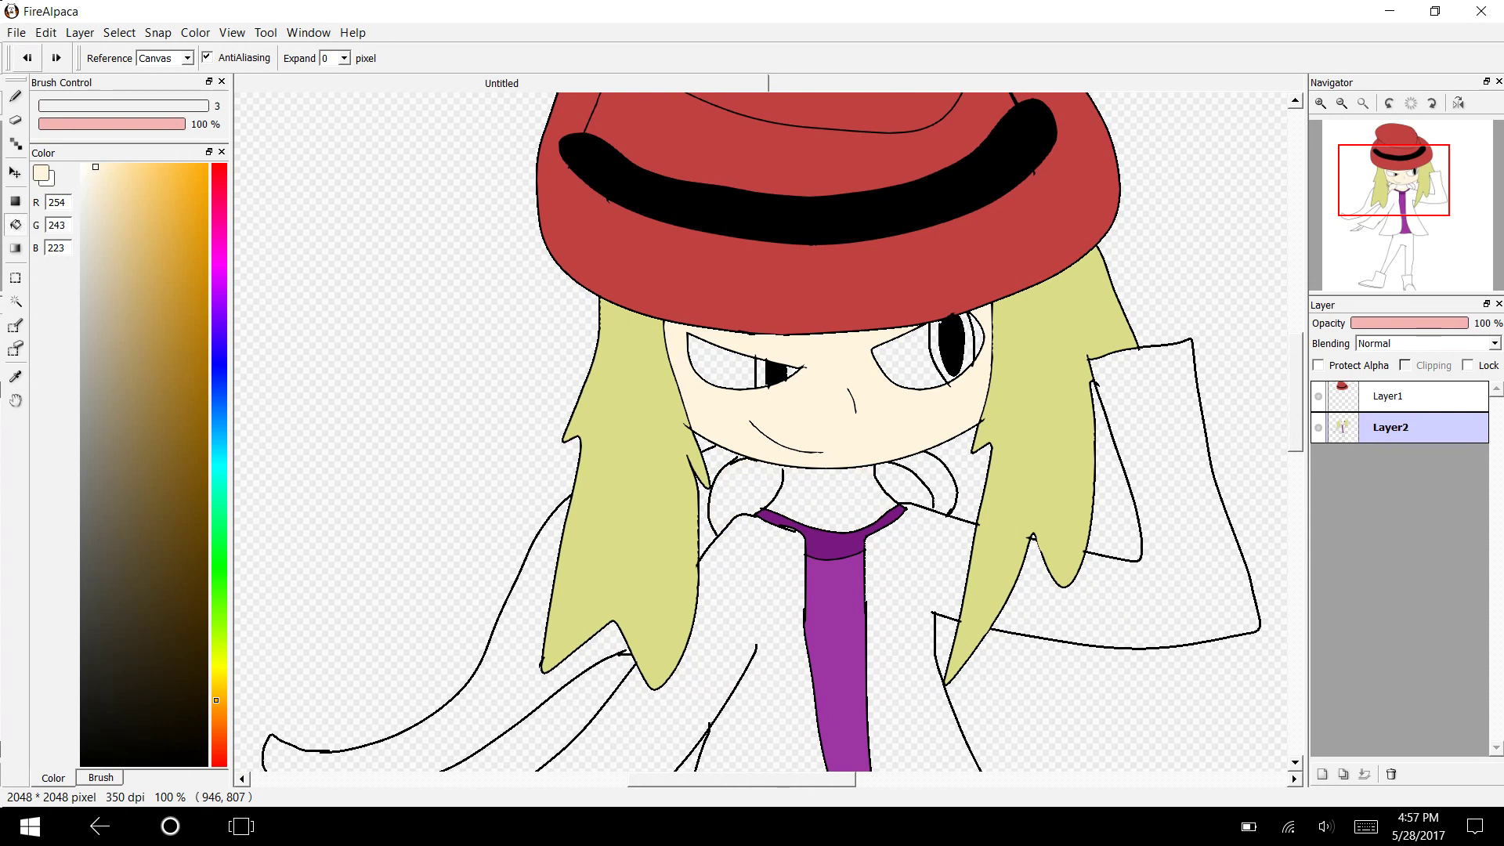
scroll(764, 431, "down", 5)
left_click(376, 494)
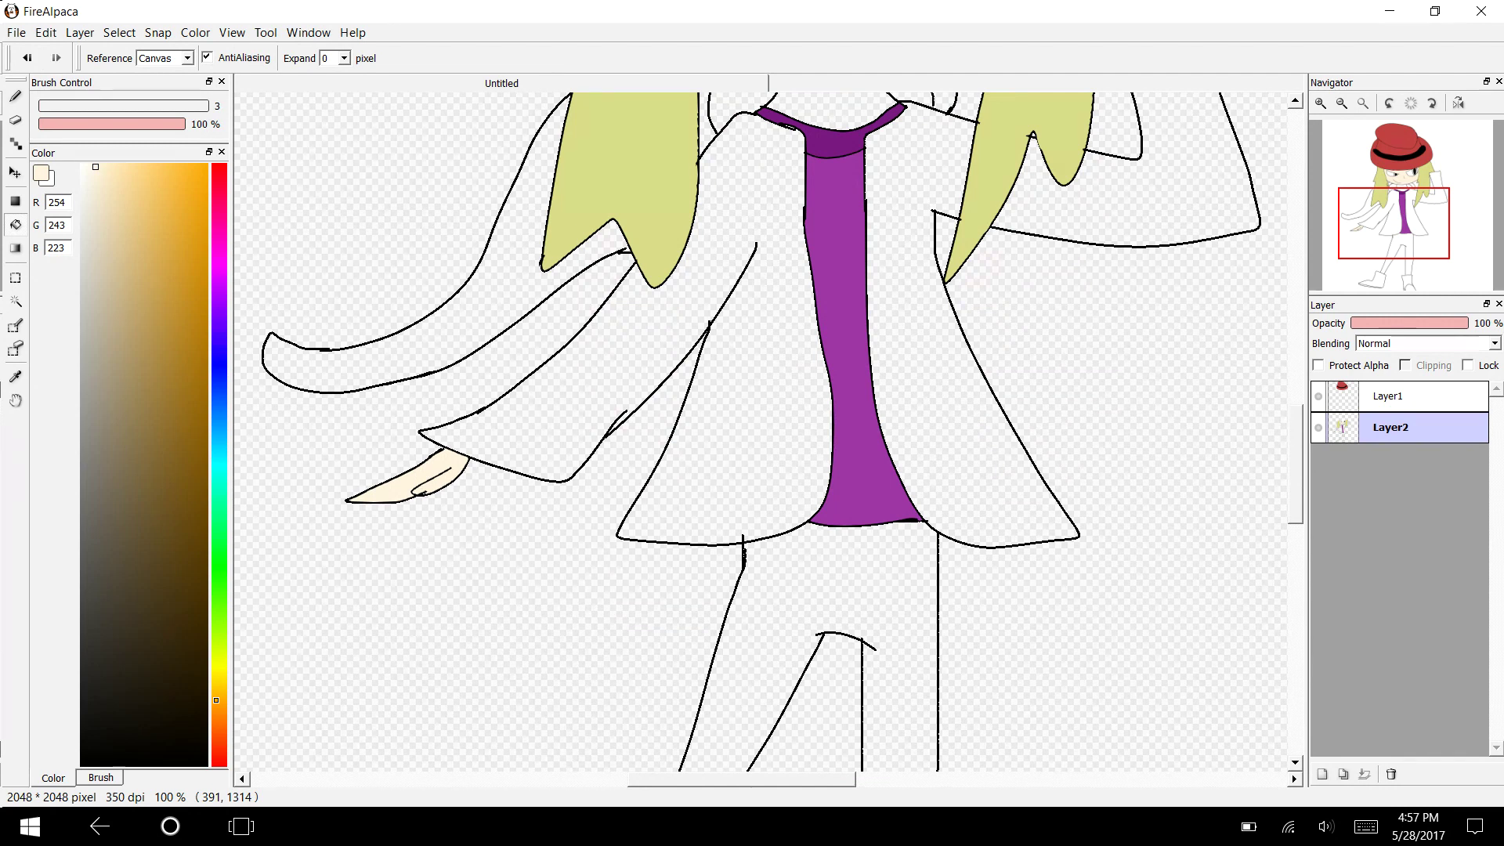
Fill the whites of both eyes with pure white, R255 G255 B255.
scroll(1301, 459, "up", 2)
scroll(1300, 413, "up", 1)
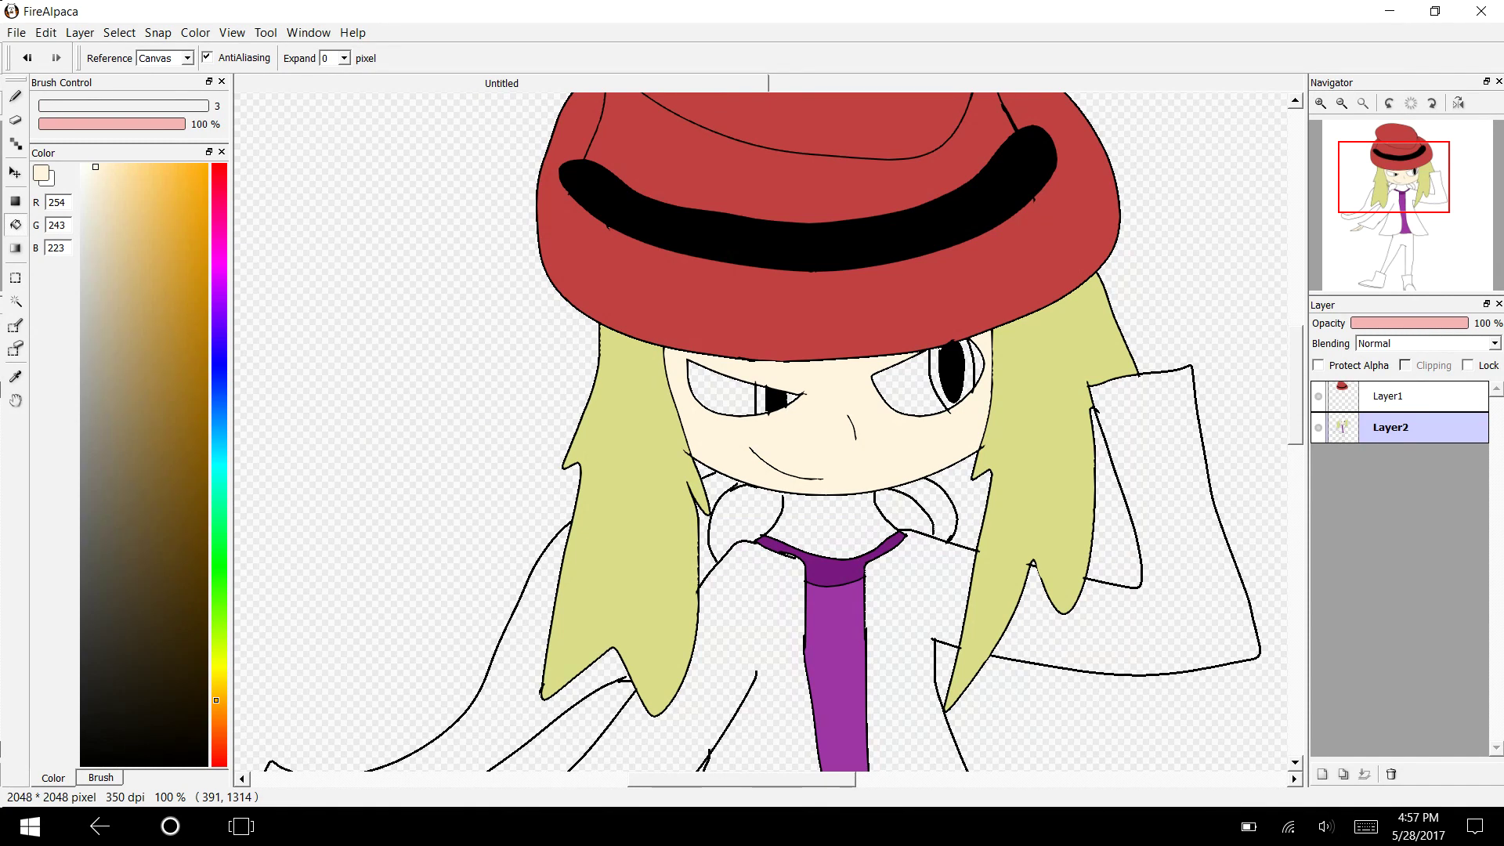
left_click(82, 165)
left_click(709, 387)
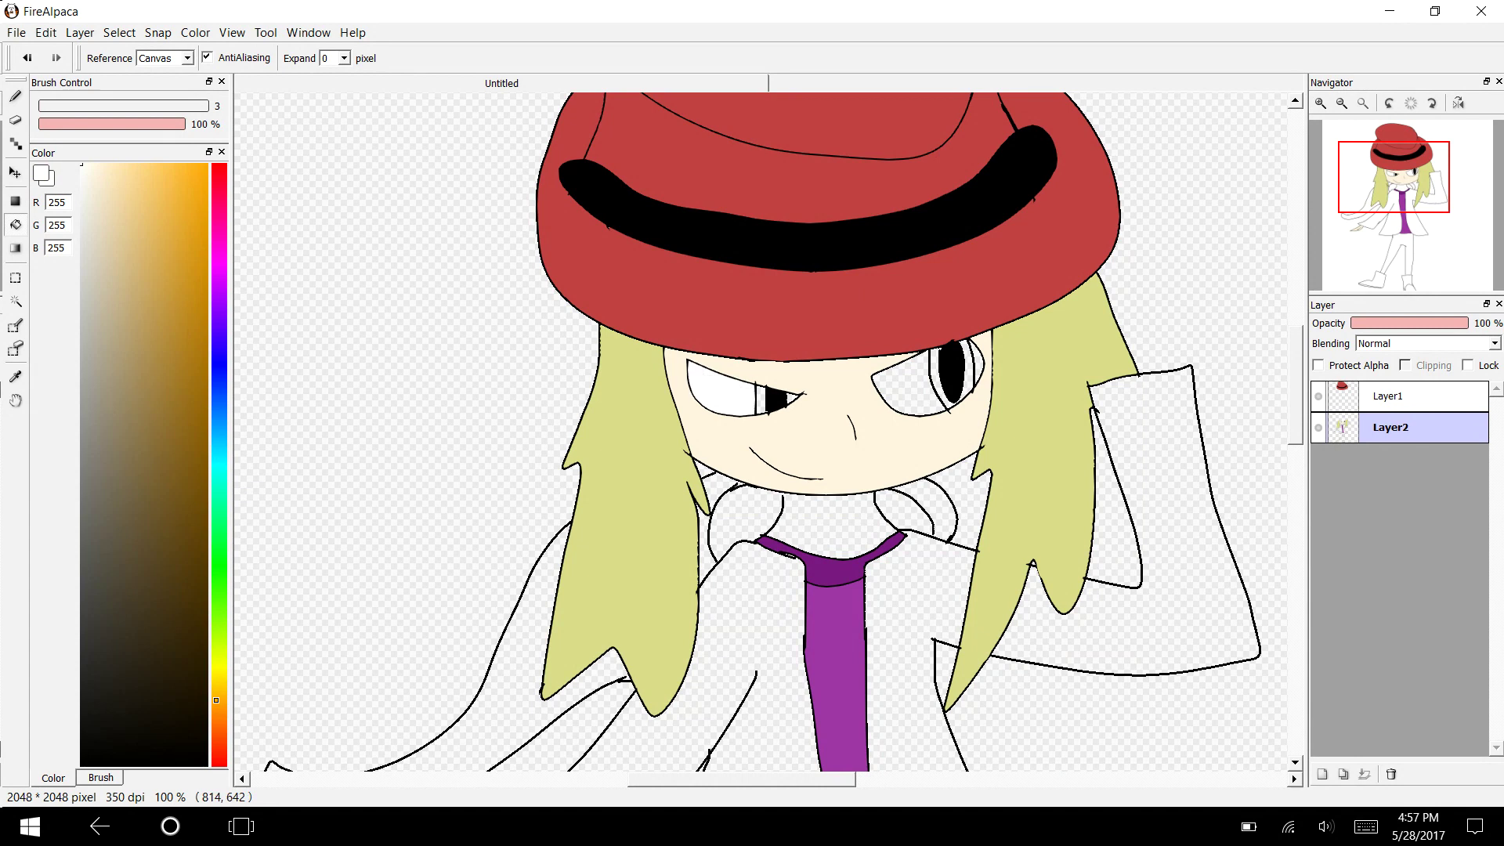
left_click(909, 387)
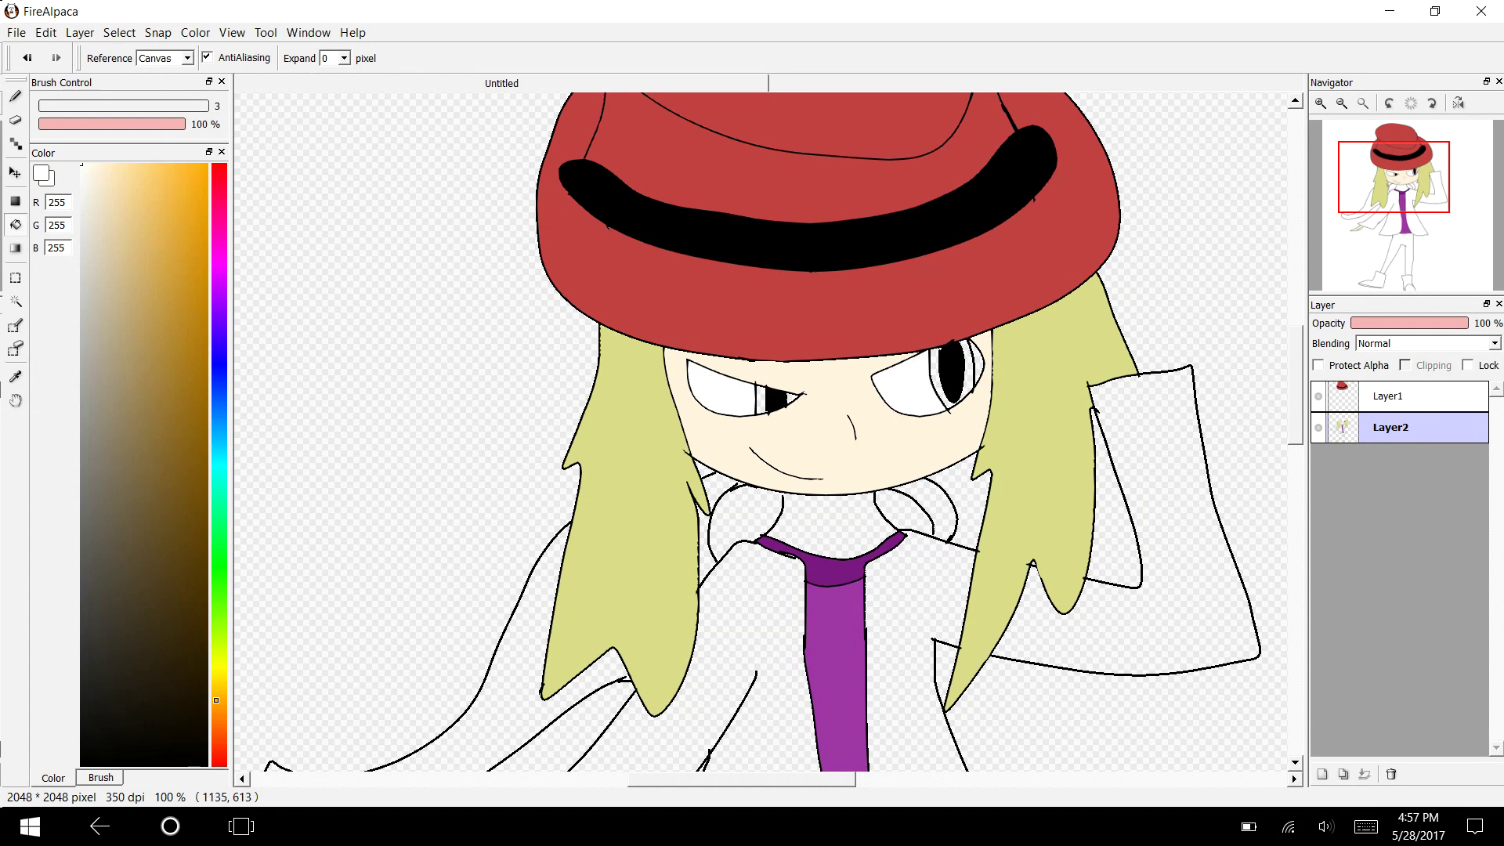
Try to fill the narrow outer part of the right eye with white.
left_click(976, 361)
left_click(27, 58)
left_click(232, 32)
left_click(239, 50)
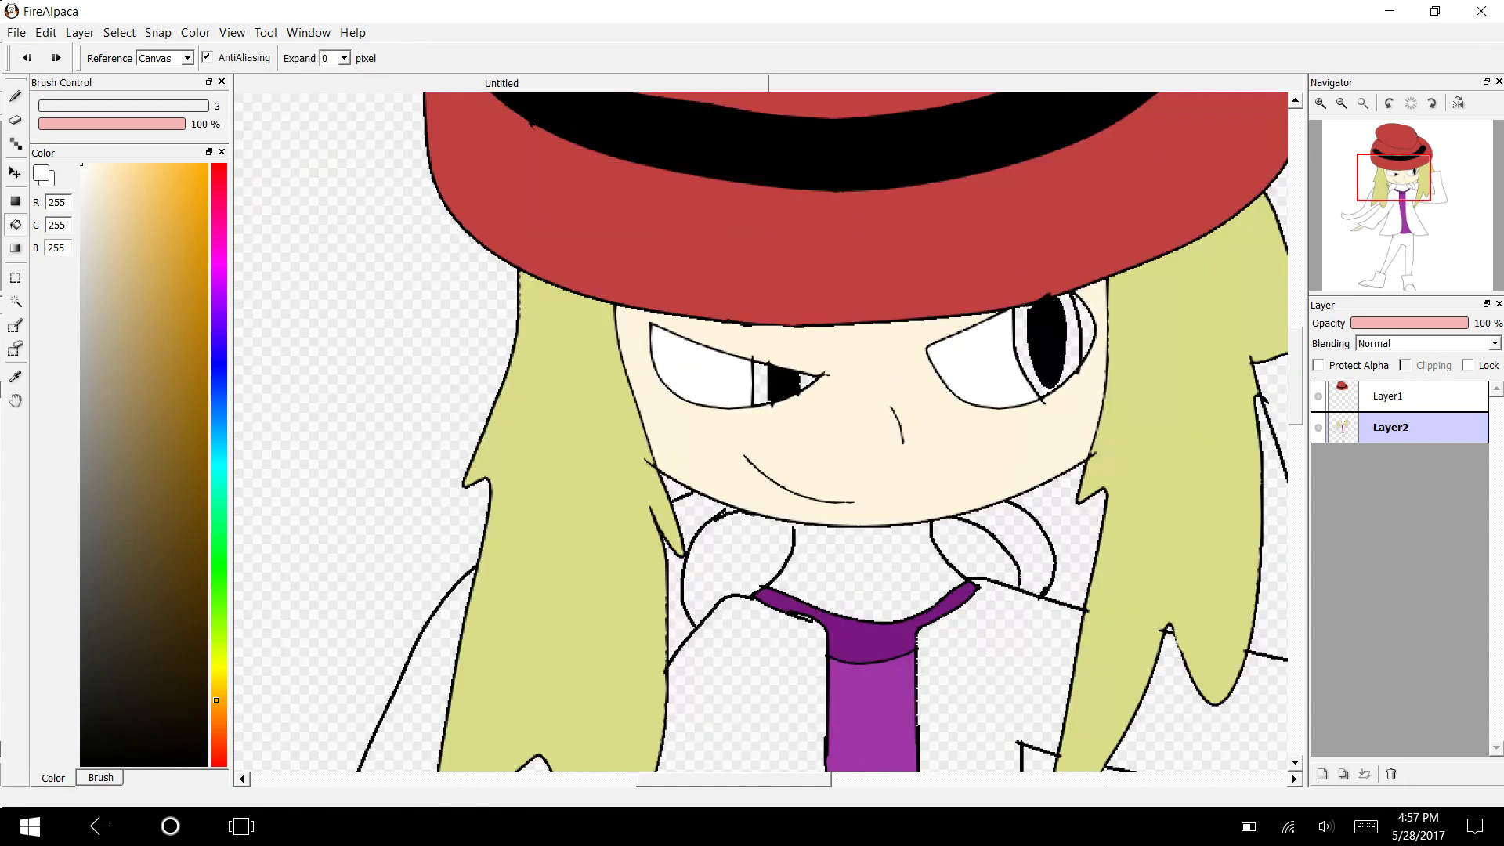
left_click(1079, 328)
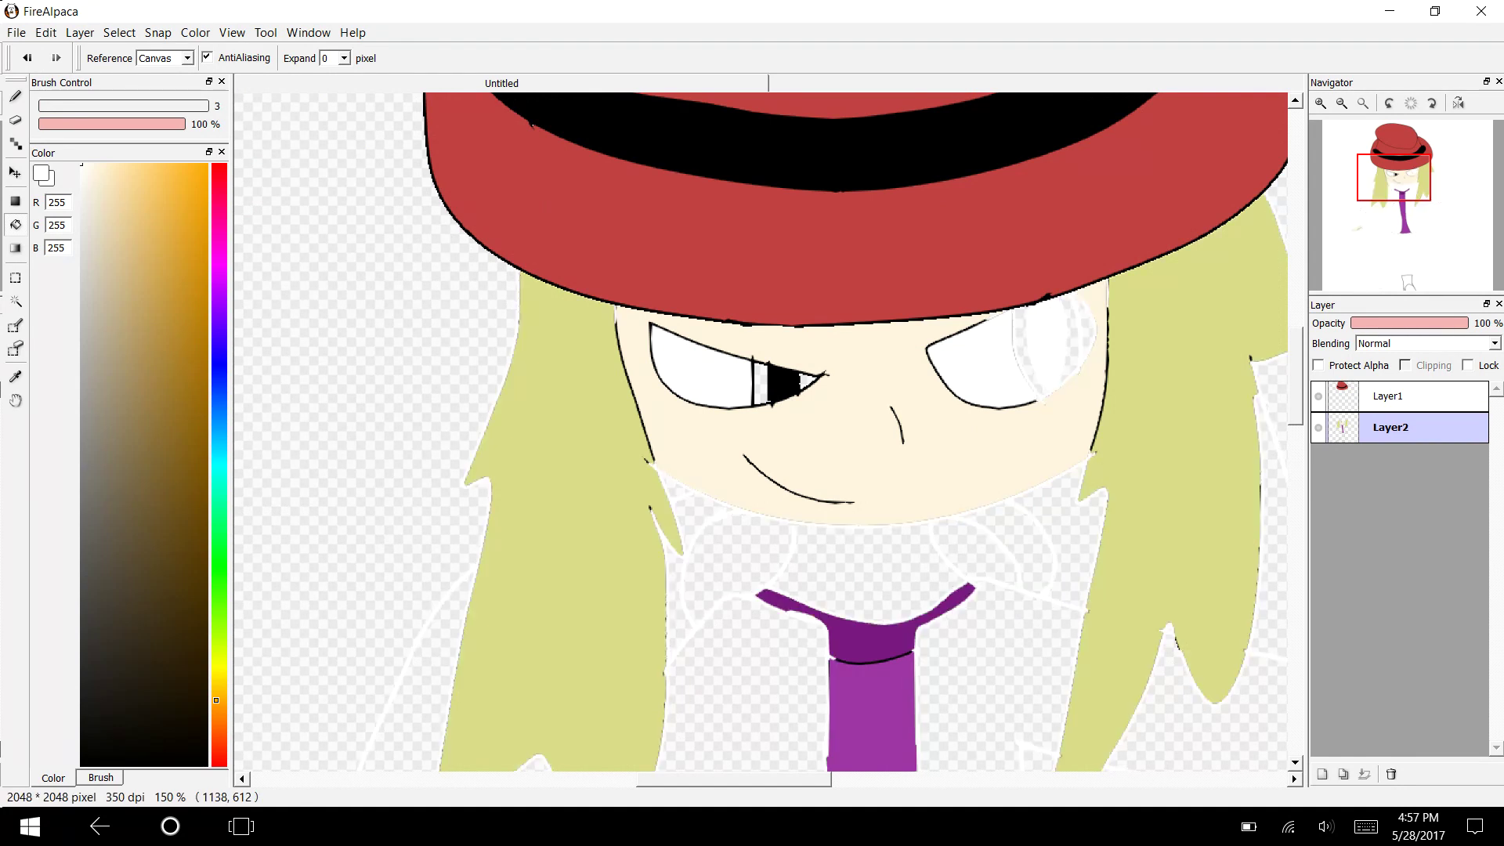
key("ctrl+z")
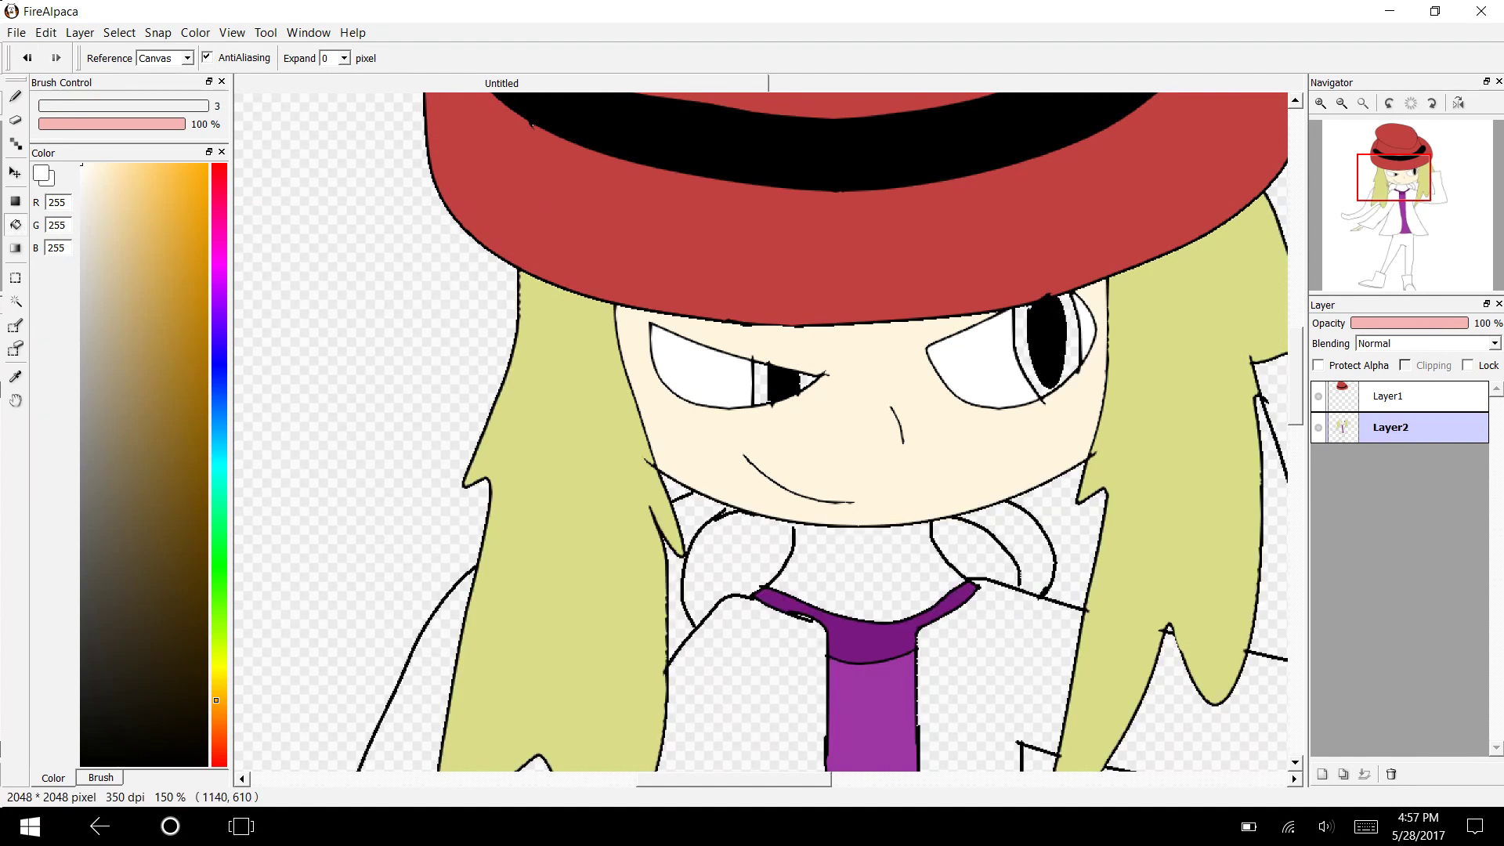
Fill the irises of both eyes with green, R51 G161 B120, on each side of the pupils.
mouse_move(216, 334)
left_mouse_down()
mouse_move(216, 377)
mouse_move(216, 308)
mouse_move(216, 502)
left_mouse_up()
left_click_drag(131, 239, 167, 388)
left_click(761, 384)
left_click(804, 379)
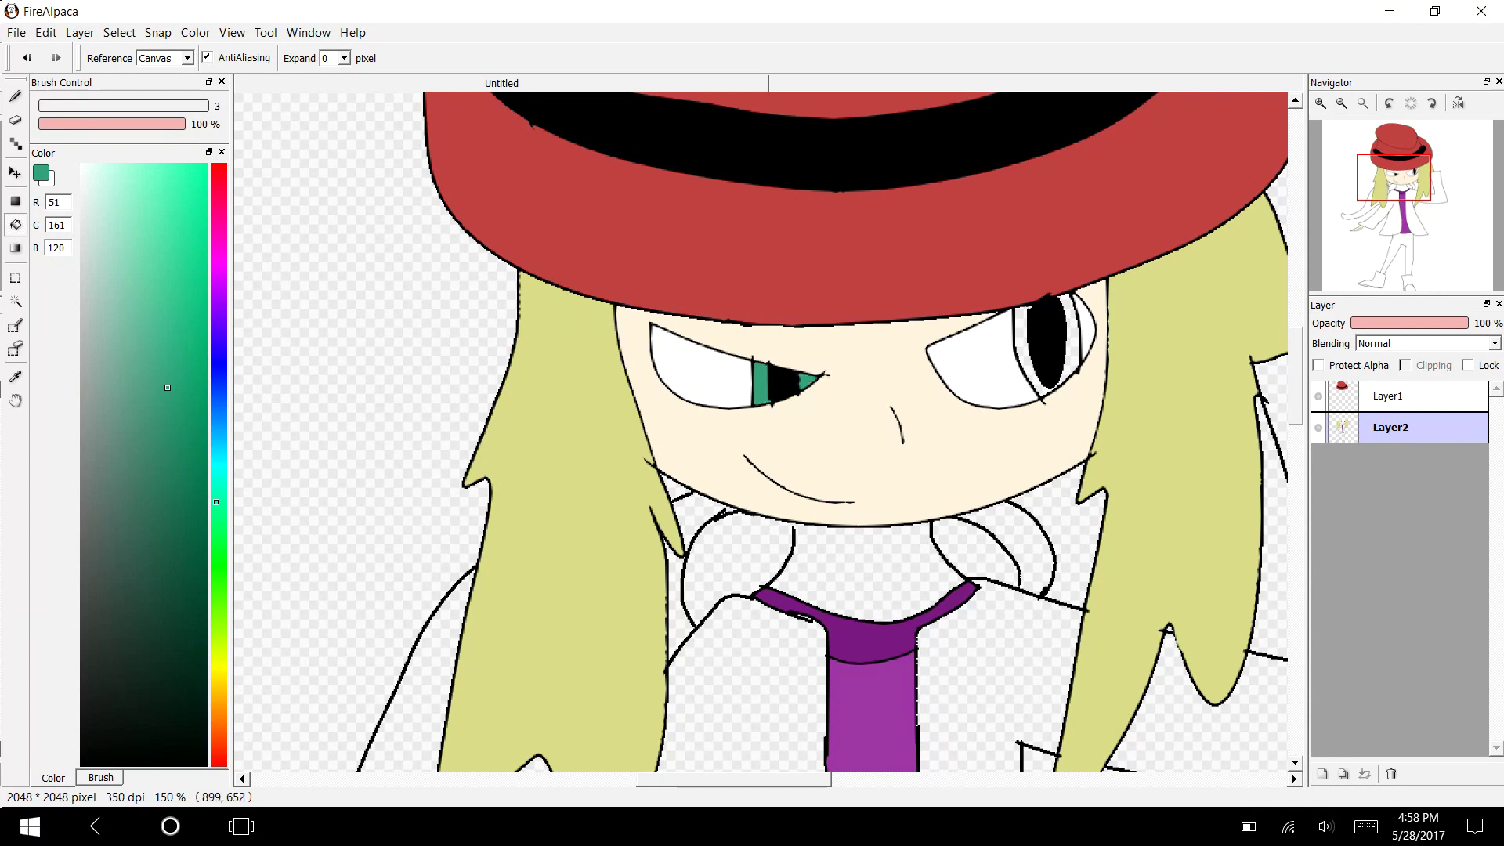
left_click(1032, 368)
left_click(1069, 362)
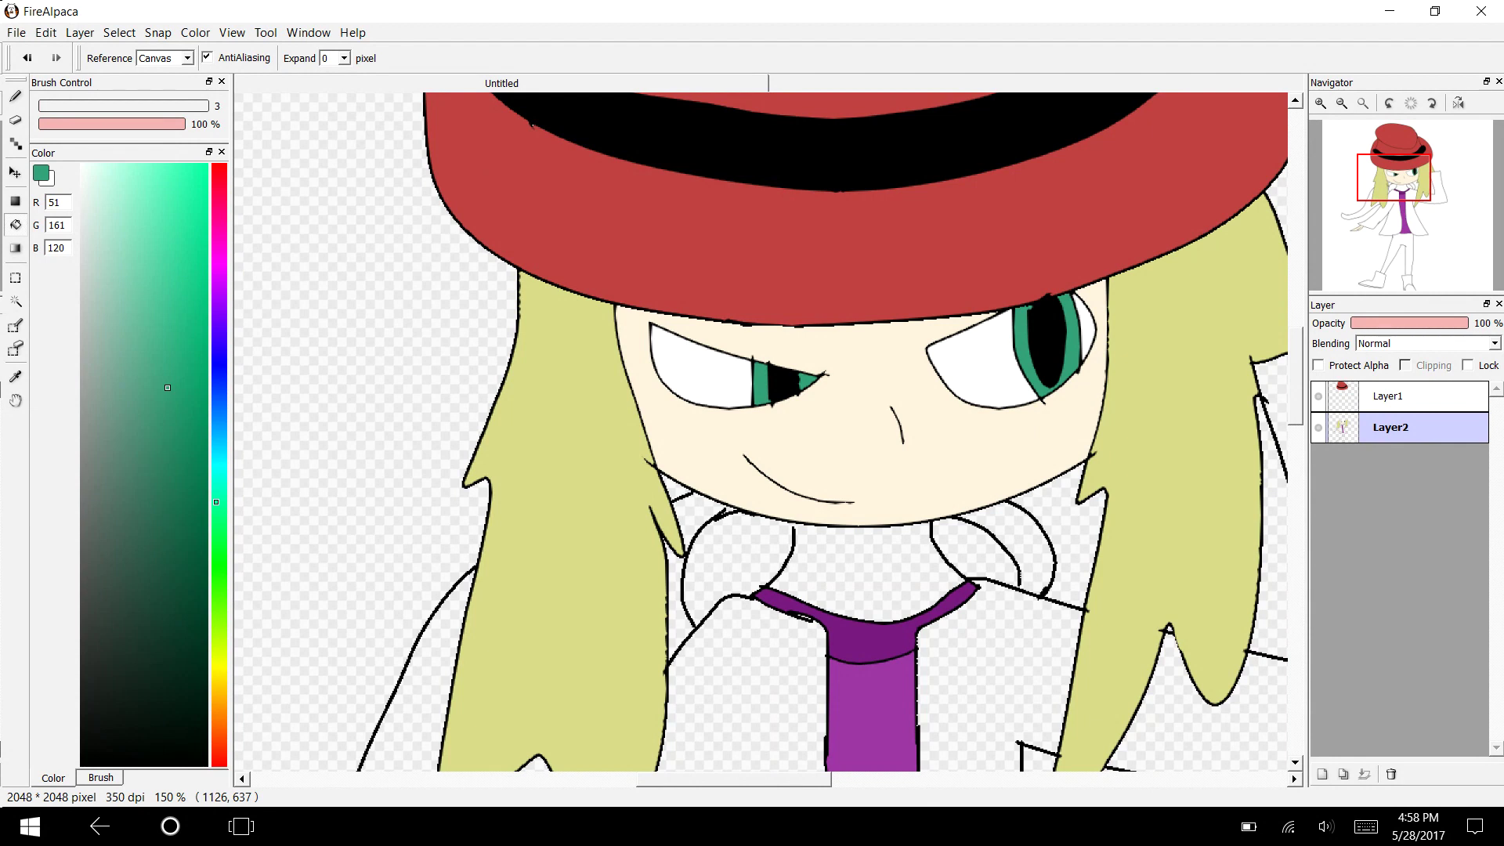
Close the neck outline in black and fill the neck with the skin tone sampled from the face.
left_click_drag(168, 389, 80, 765)
key("b")
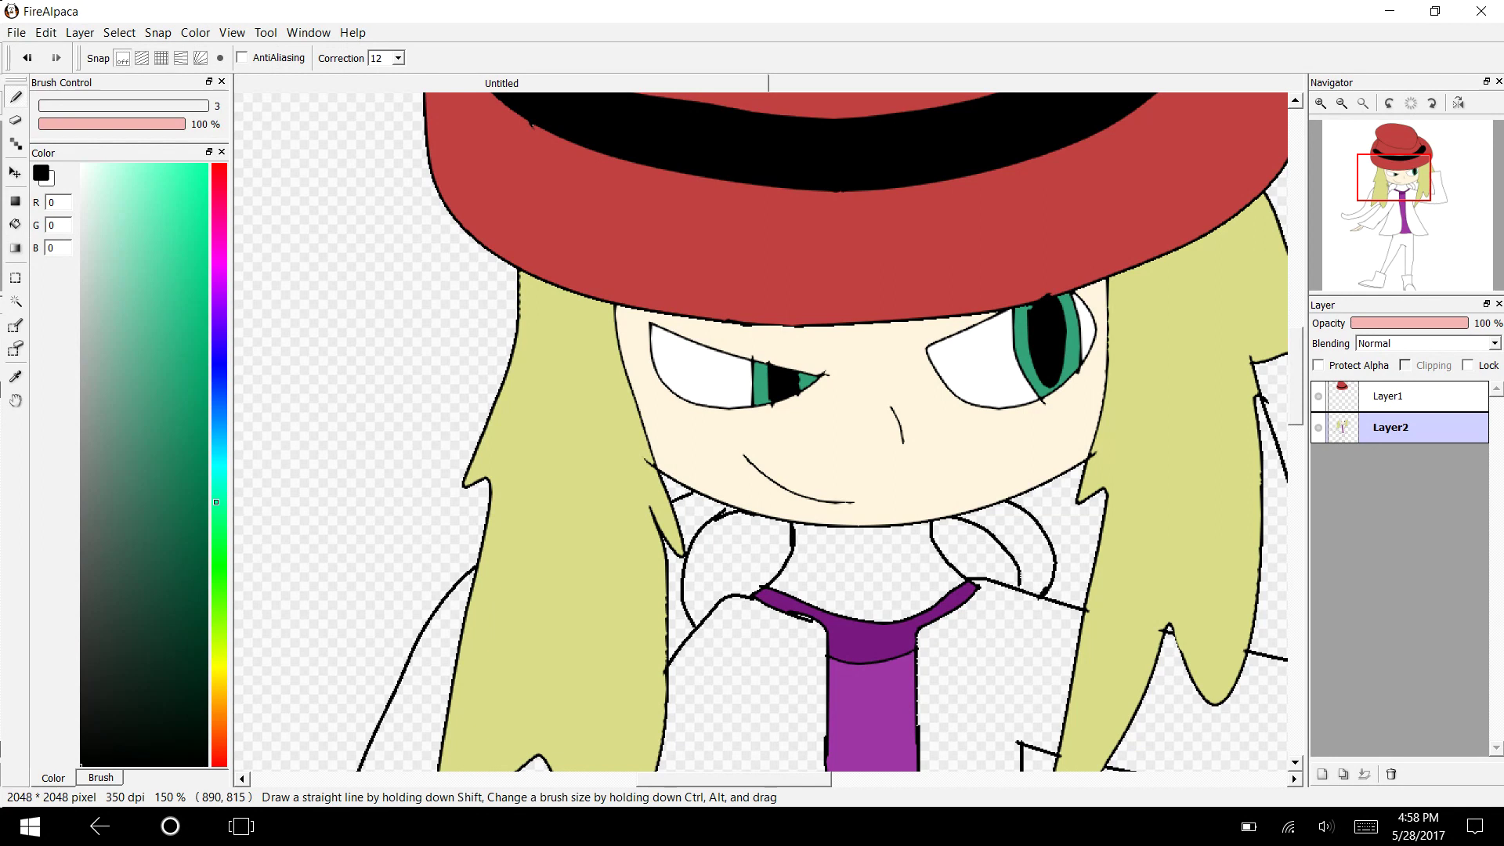
key("g")
key("i")
left_click(718, 419)
key("g")
left_click(814, 571)
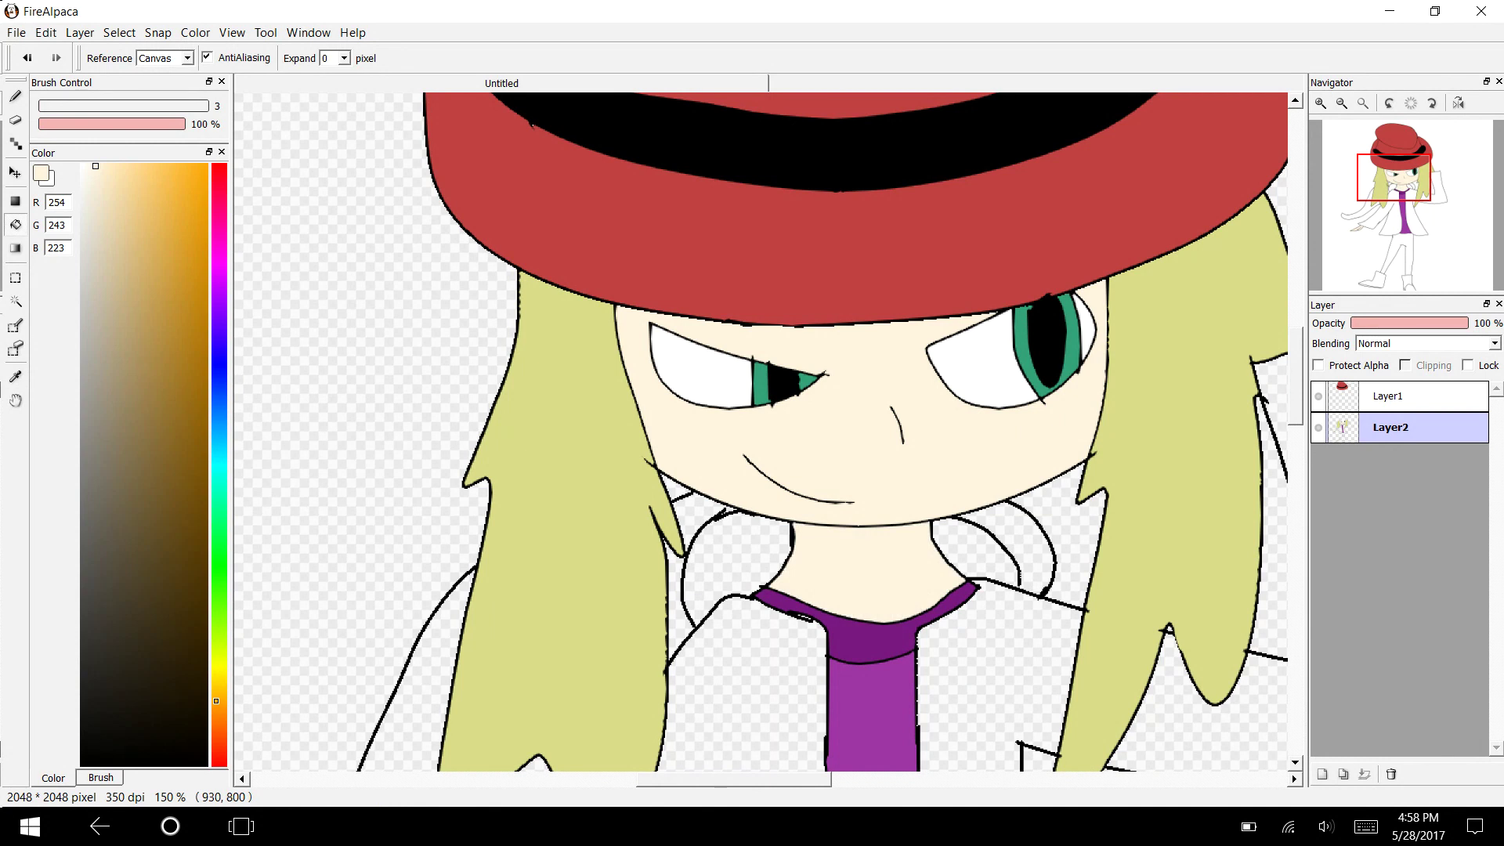
Set the drawing colour to black and the brush size to 1 for work on the coat.
scroll(838, 544, "down", 6)
left_click_drag(141, 392, 81, 765)
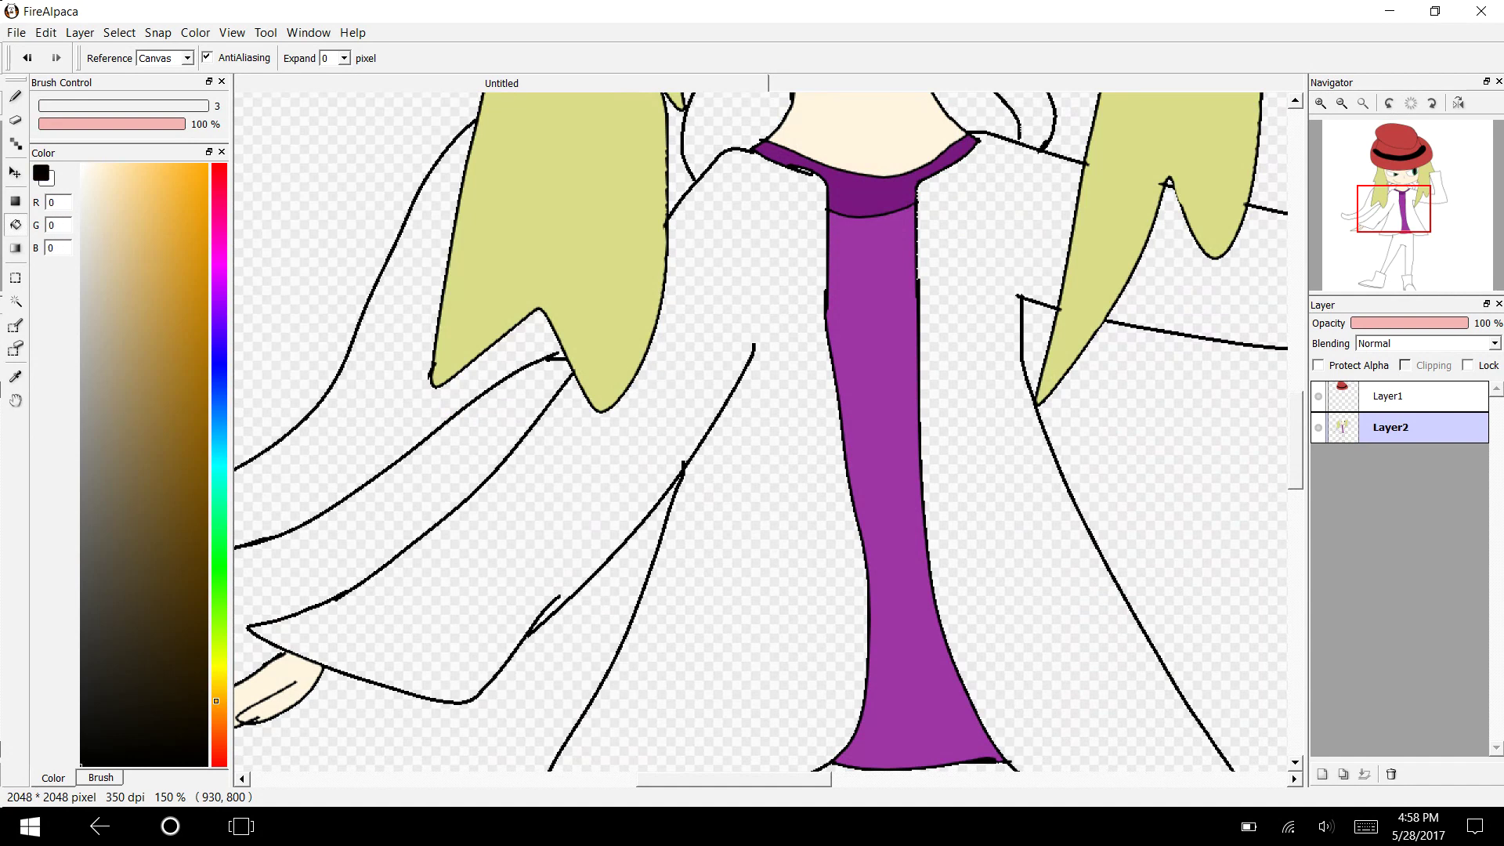
left_click_drag(95, 105, 39, 106)
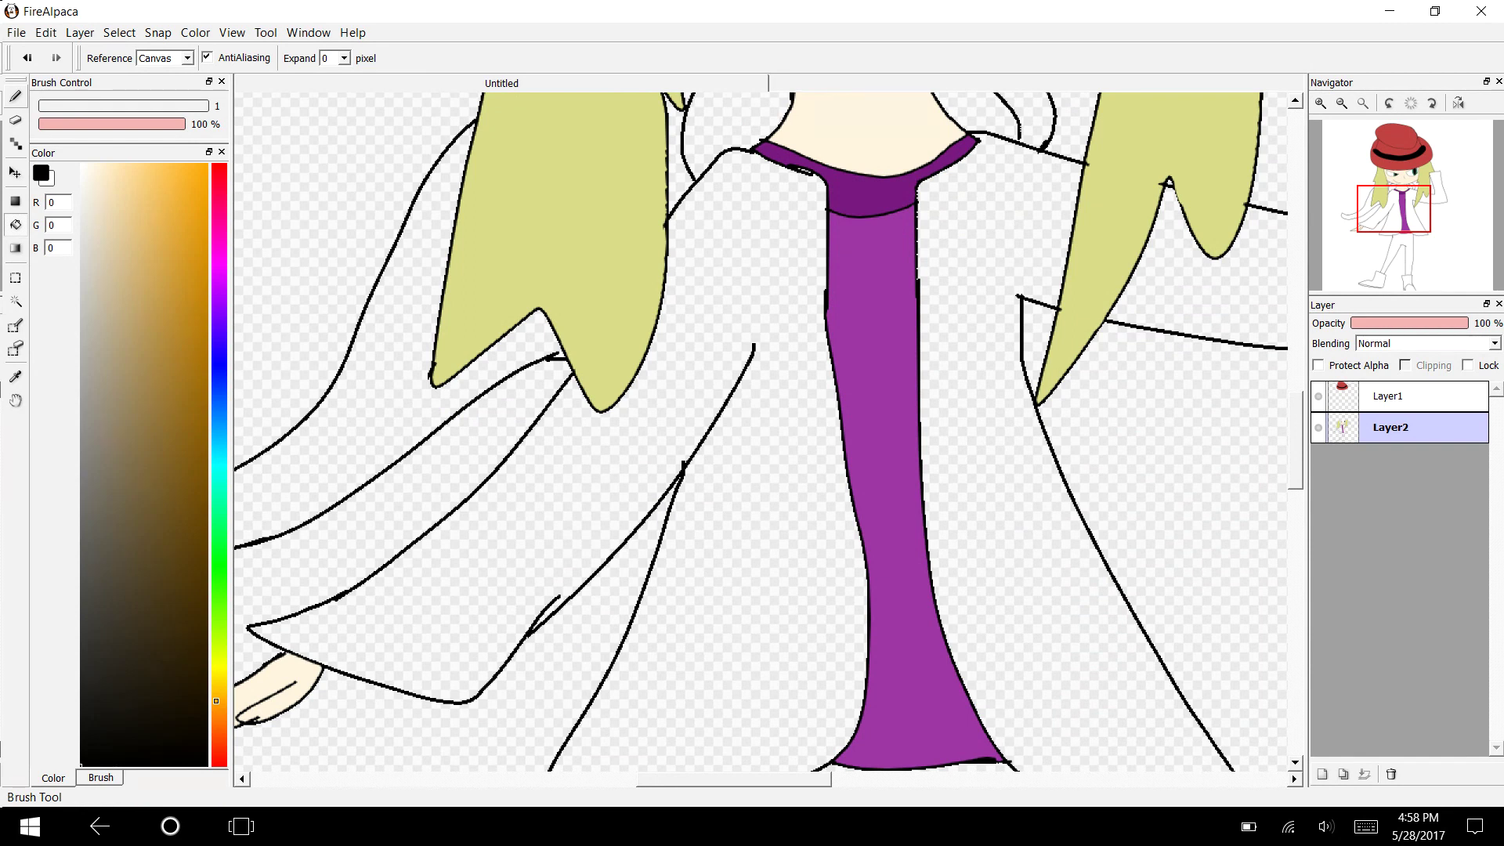
Try to fill the coat's left half with black, adding a thin line across it from the underarm to the dress.
left_click(745, 275)
key("ctrl+z")
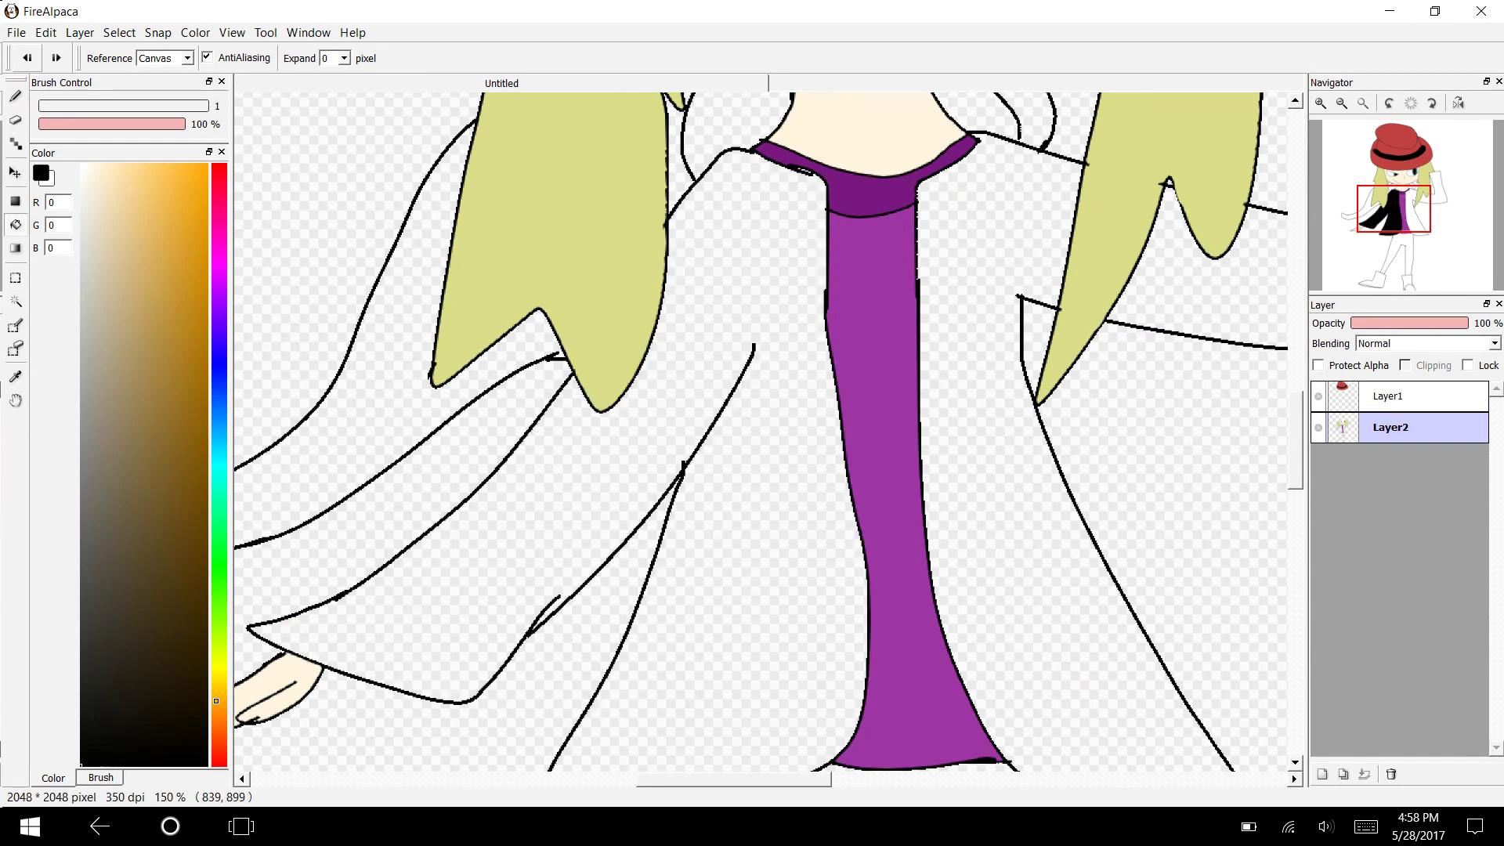
key("b")
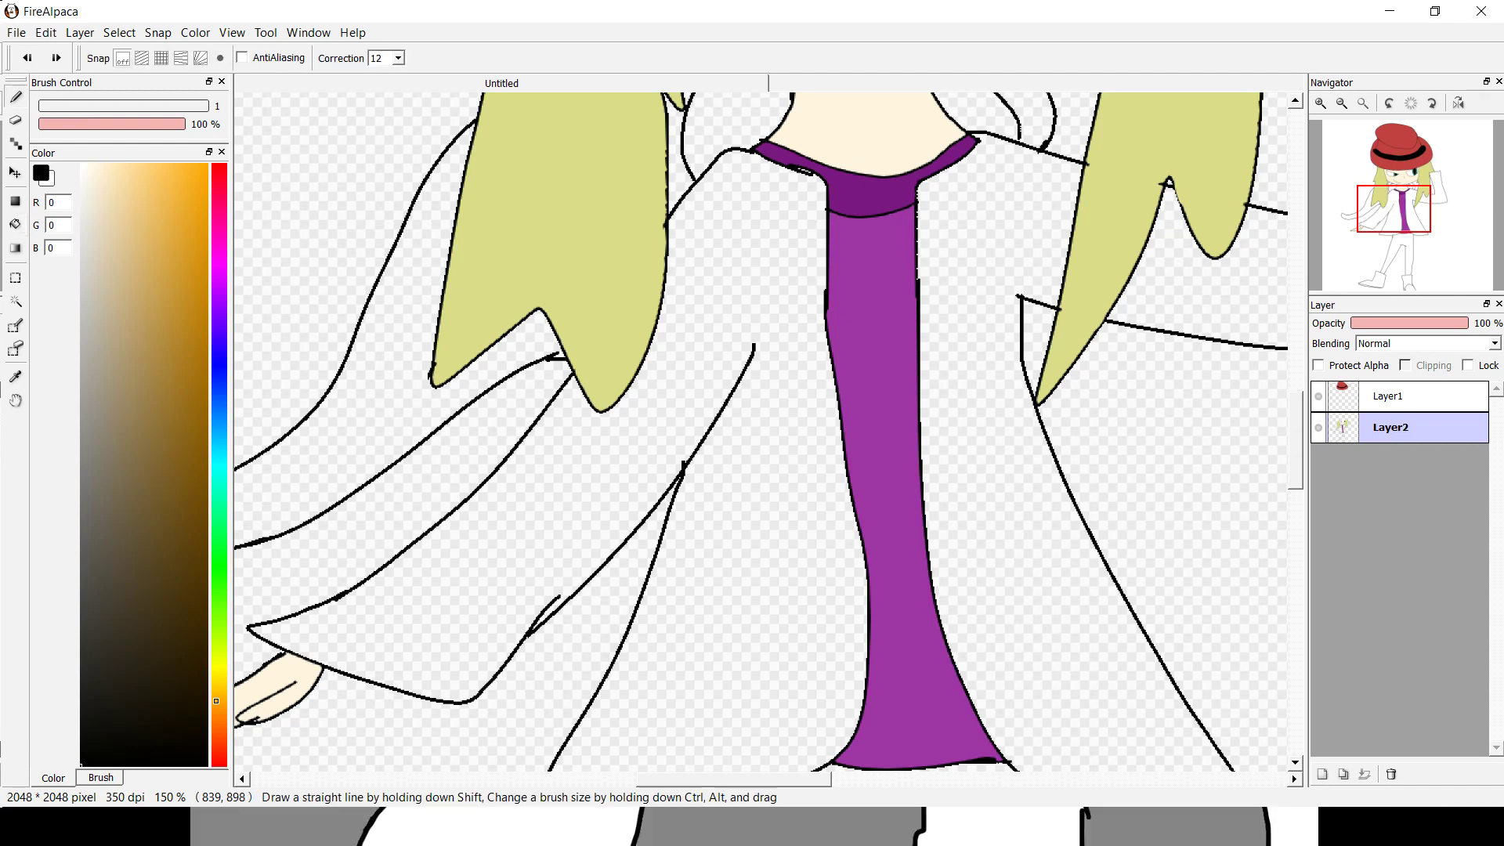
left_click_drag(830, 460, 681, 491)
key("ctrl+z")
left_click_drag(838, 457, 683, 479)
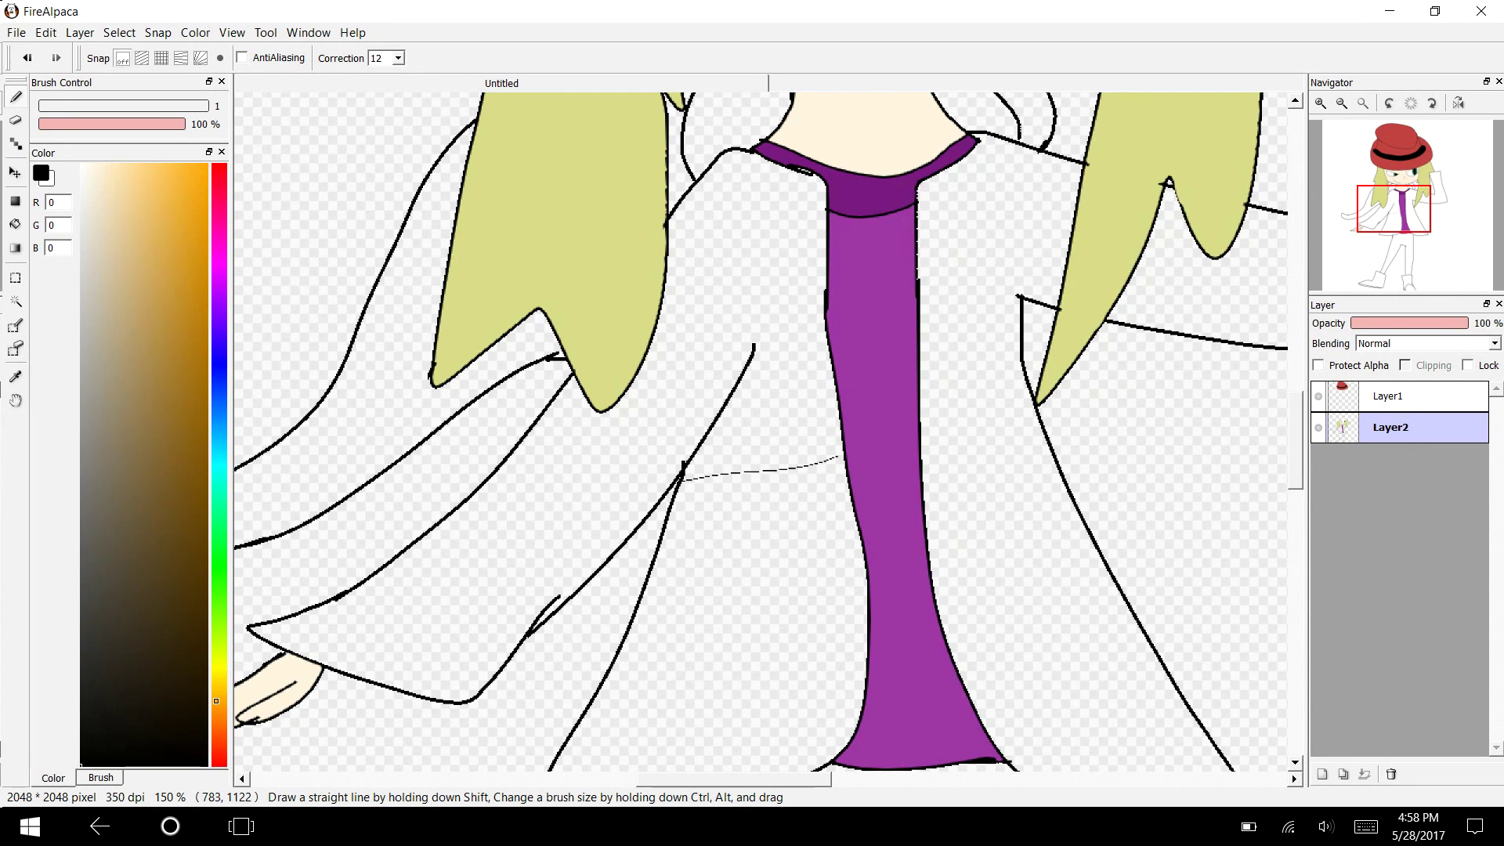
key("ctrl+z")
left_click_drag(846, 473, 678, 492)
key("g")
left_click(566, 499)
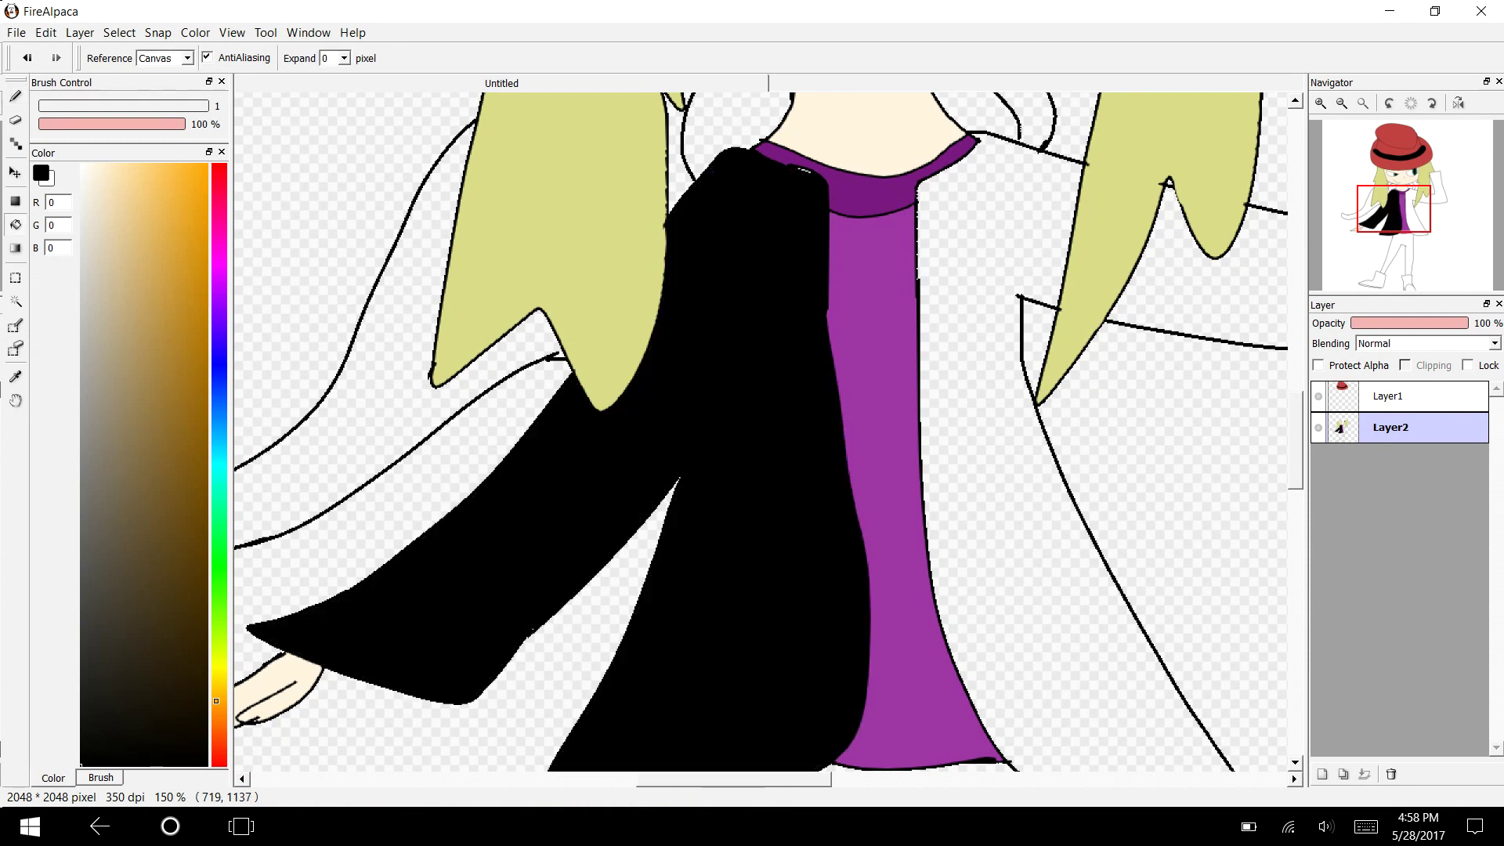
key("ctrl+z")
Try a thicker line, brush size 3, across the coat's left half from the dress to its outer edge.
left_click_drag(80, 106, 42, 106)
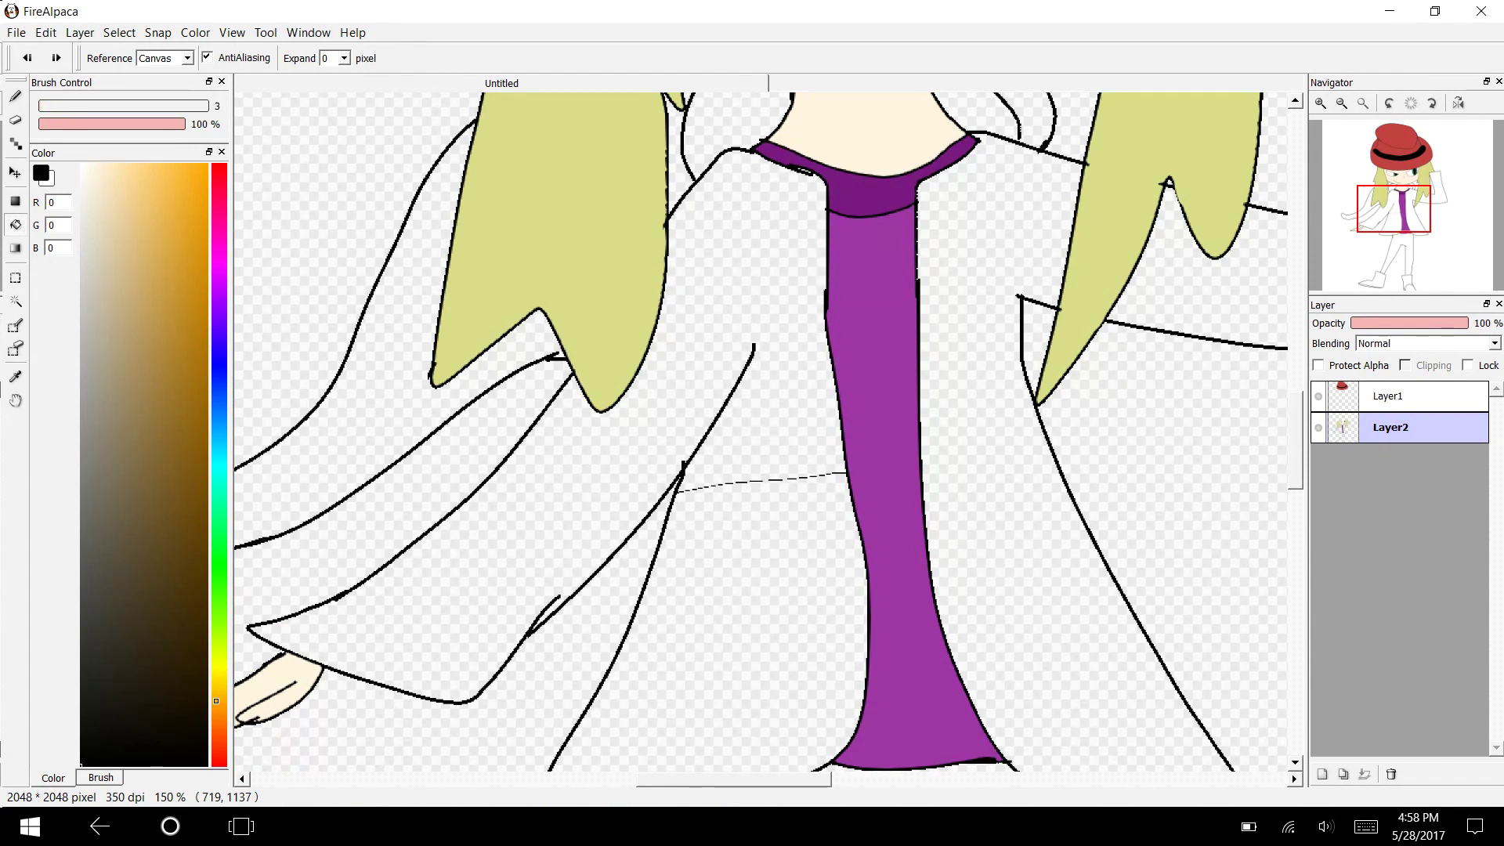
key("b")
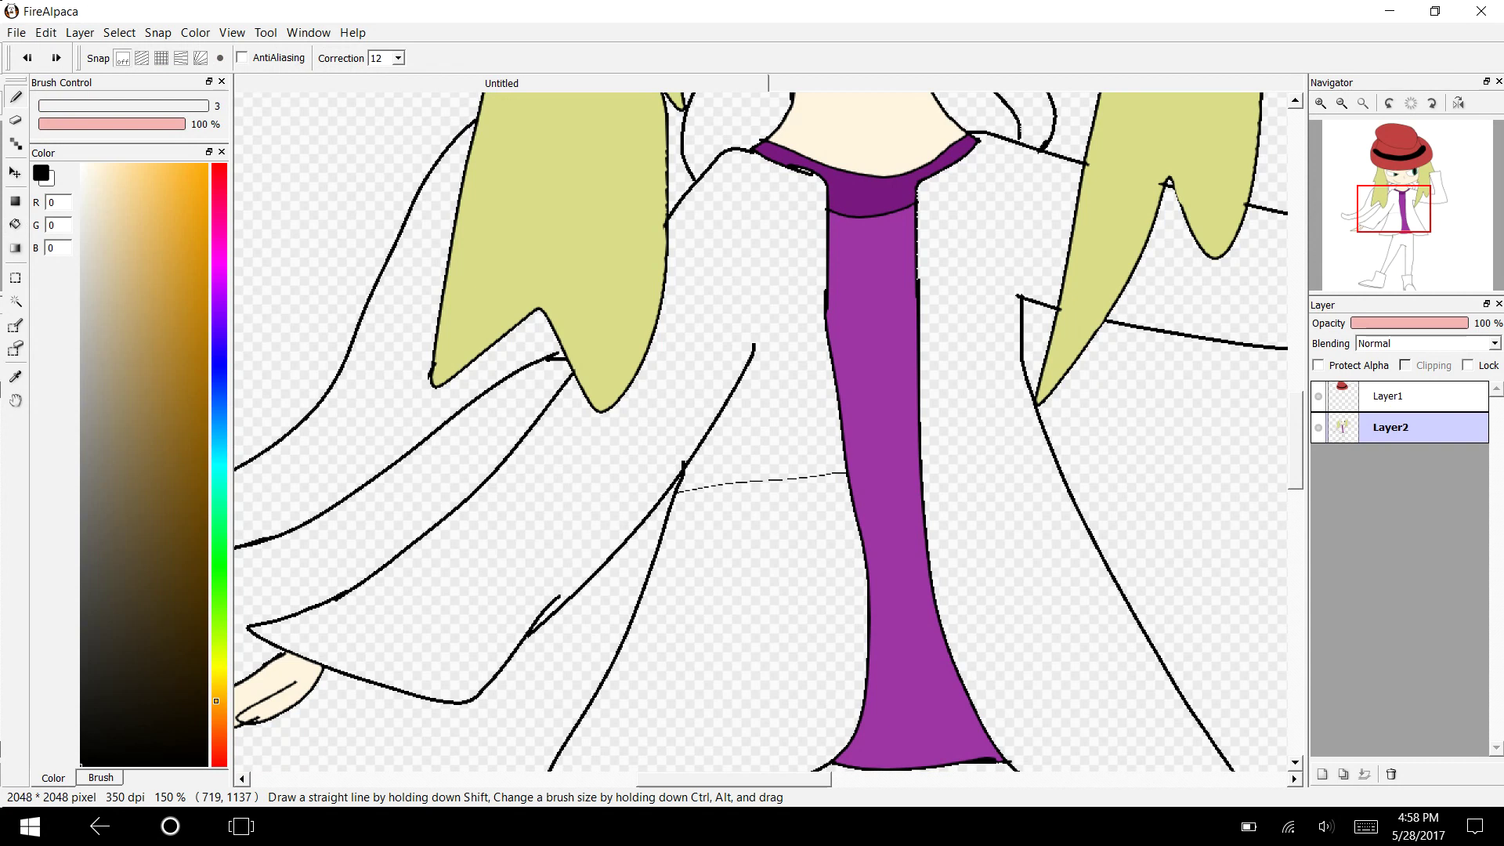
mouse_move(853, 513)
left_mouse_down()
mouse_move(702, 533)
mouse_move(646, 574)
left_mouse_up()
key("ctrl+z")
Try brush size 1 with a test scribble on the coat's left half beside the dress.
left_click_drag(73, 105, 50, 106)
left_click_drag(762, 433, 762, 433)
mouse_move(752, 552)
left_mouse_down()
mouse_move(766, 597)
mouse_move(724, 584)
mouse_move(758, 670)
left_mouse_up()
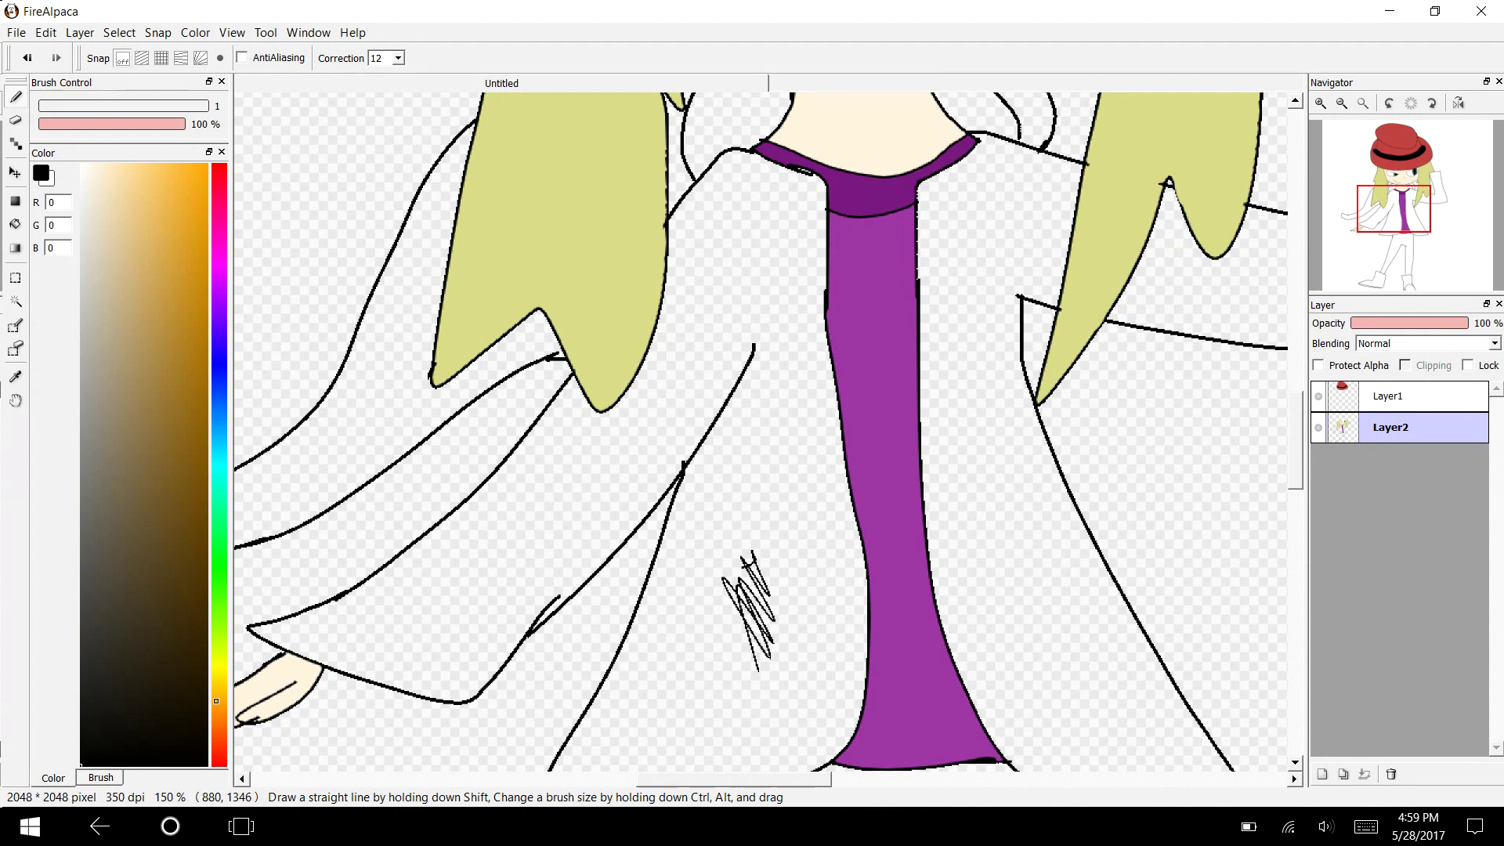
key("ctrl+z")
key("ctrl+z")
key("ctrl+y")
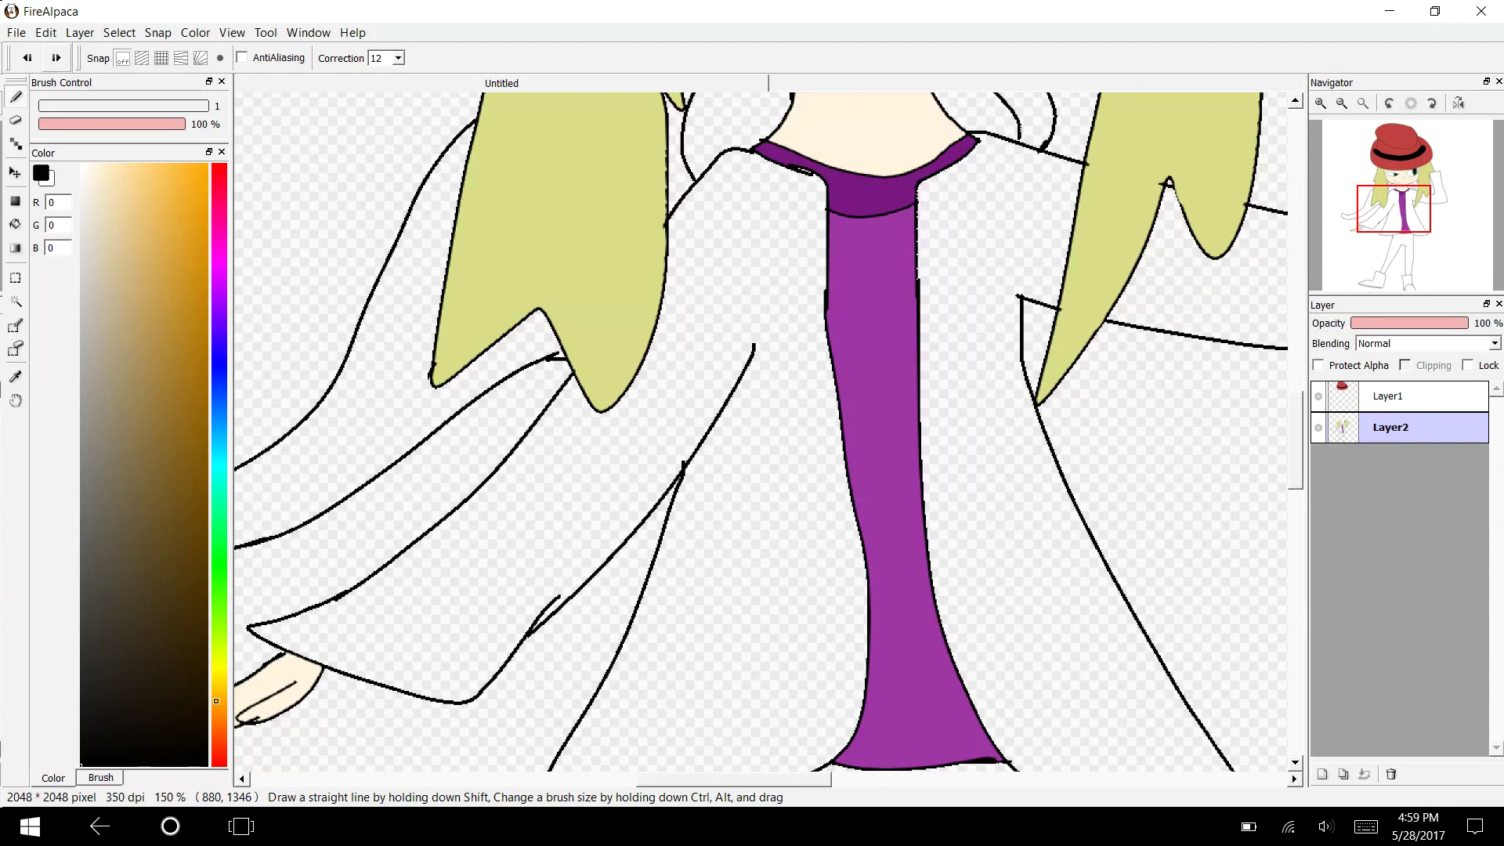
key("ctrl+y")
key("ctrl+z")
Try the Pencil brush at sizes 10 and 1 with test strokes on the coat's left half.
left_click(100, 778)
left_click(98, 187)
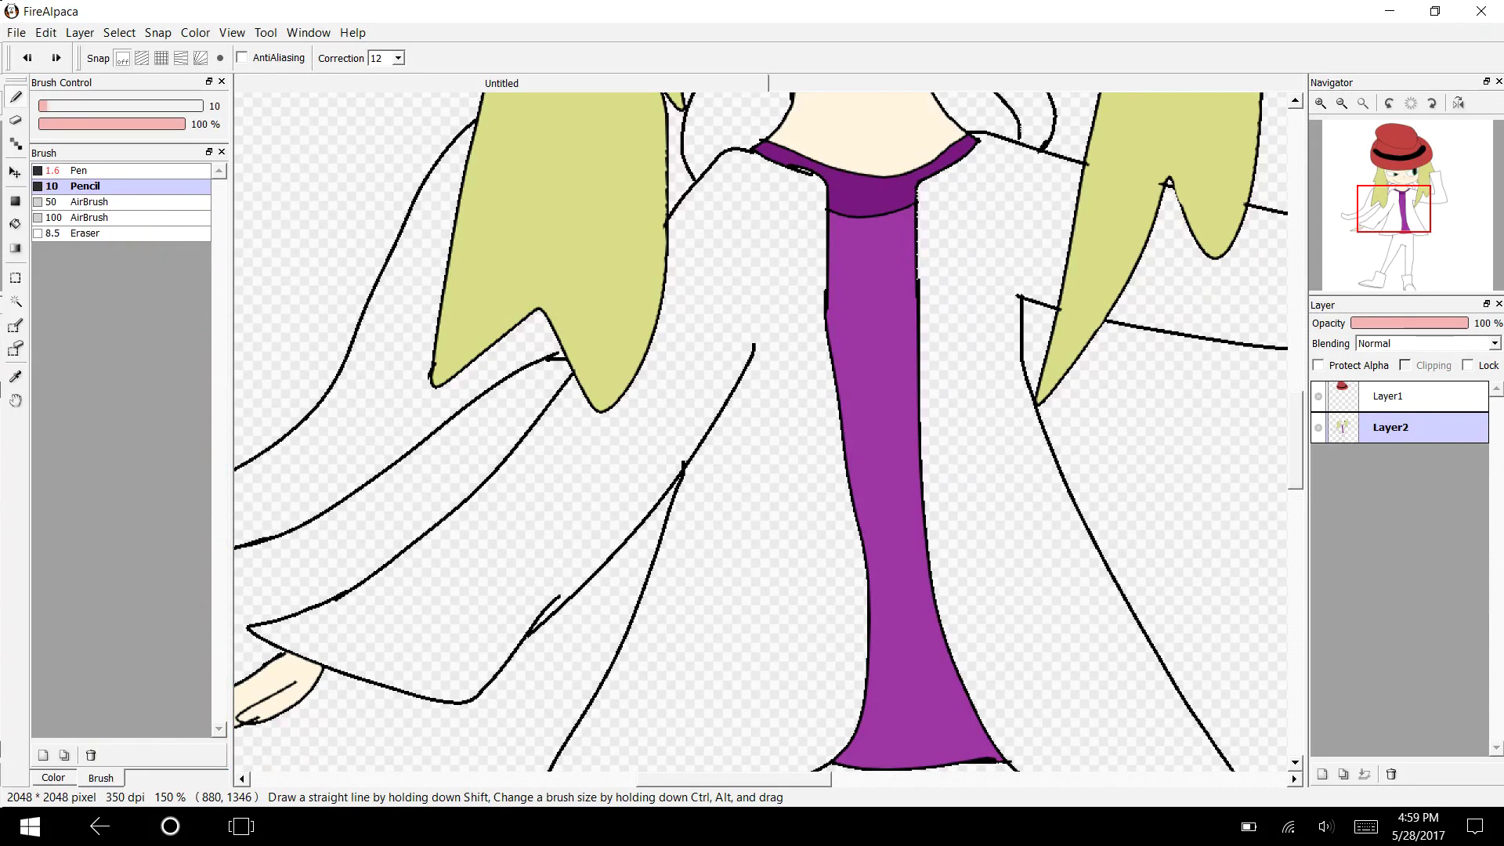
left_click_drag(775, 531, 732, 679)
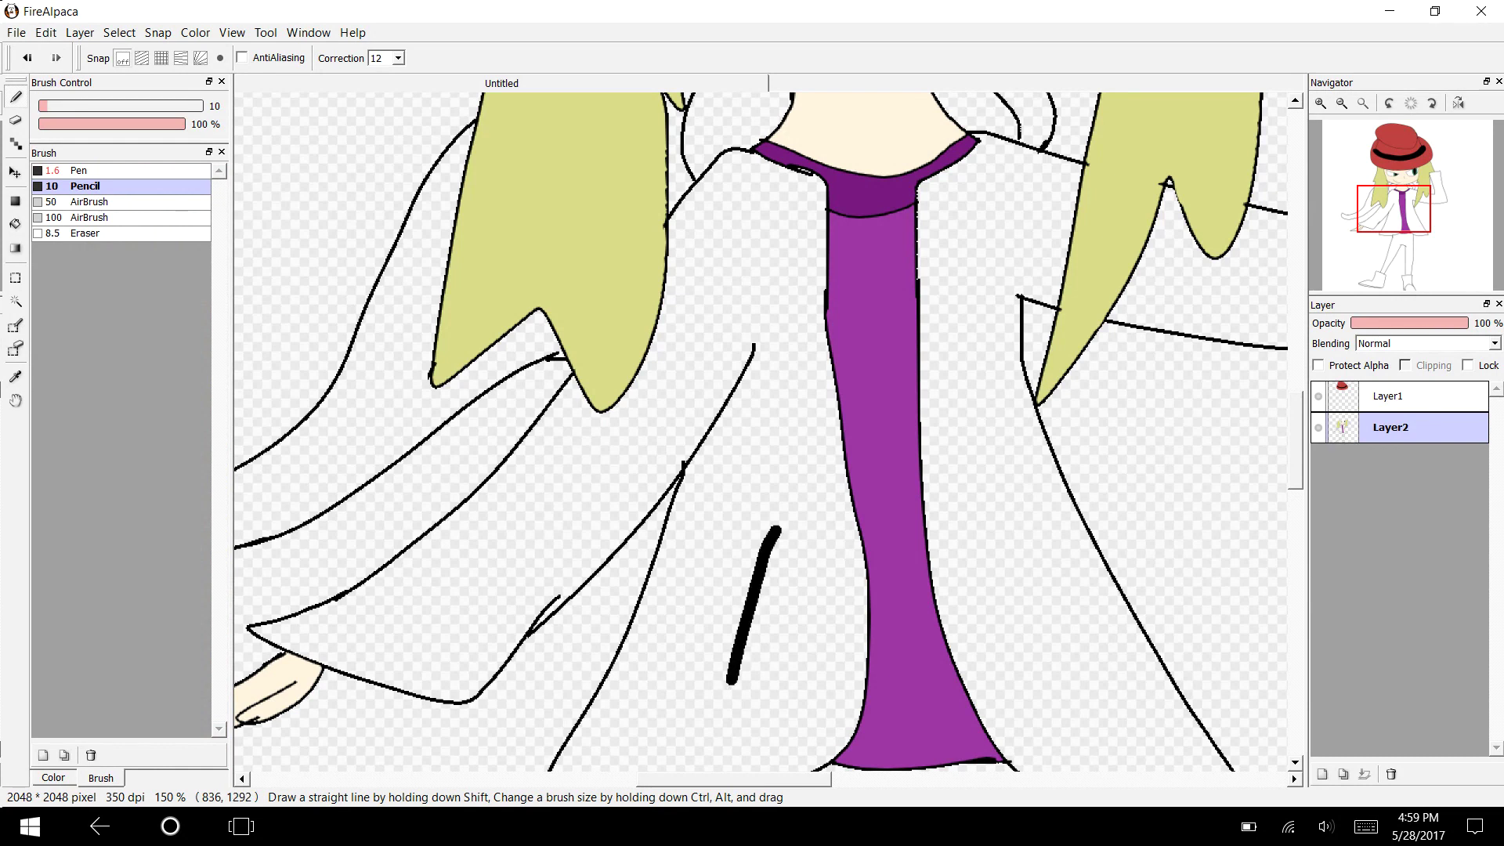
key("ctrl+z")
left_click(40, 106)
left_click_drag(815, 535, 662, 679)
key("ctrl+z")
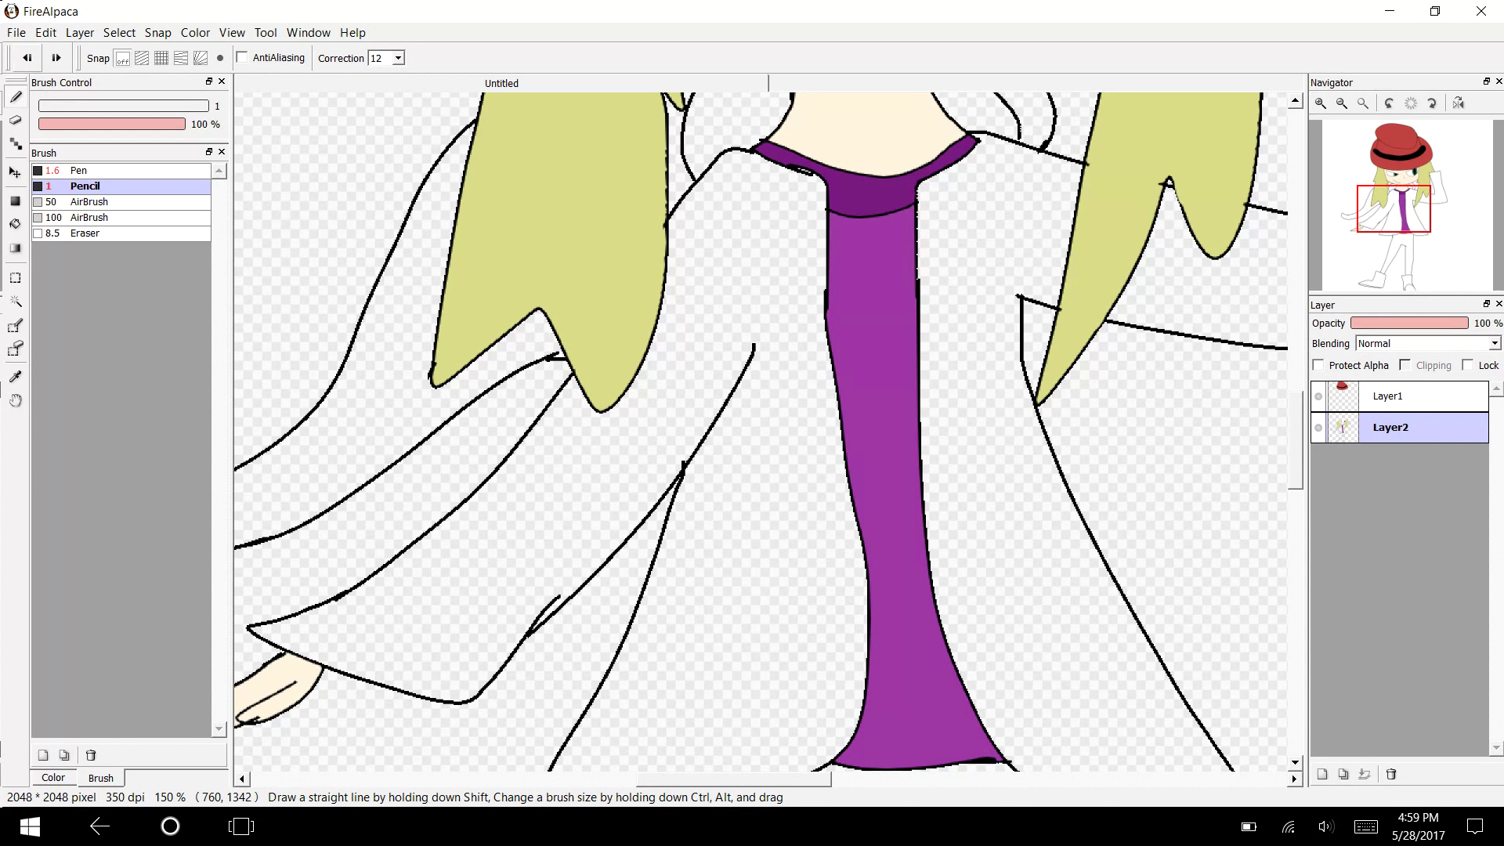
left_click_drag(850, 487, 672, 508)
key("ctrl+z")
Switch back to the Pen brush and set its size to 2 for the coat's seam lines.
left_click(118, 171)
left_click_drag(50, 106, 42, 106)
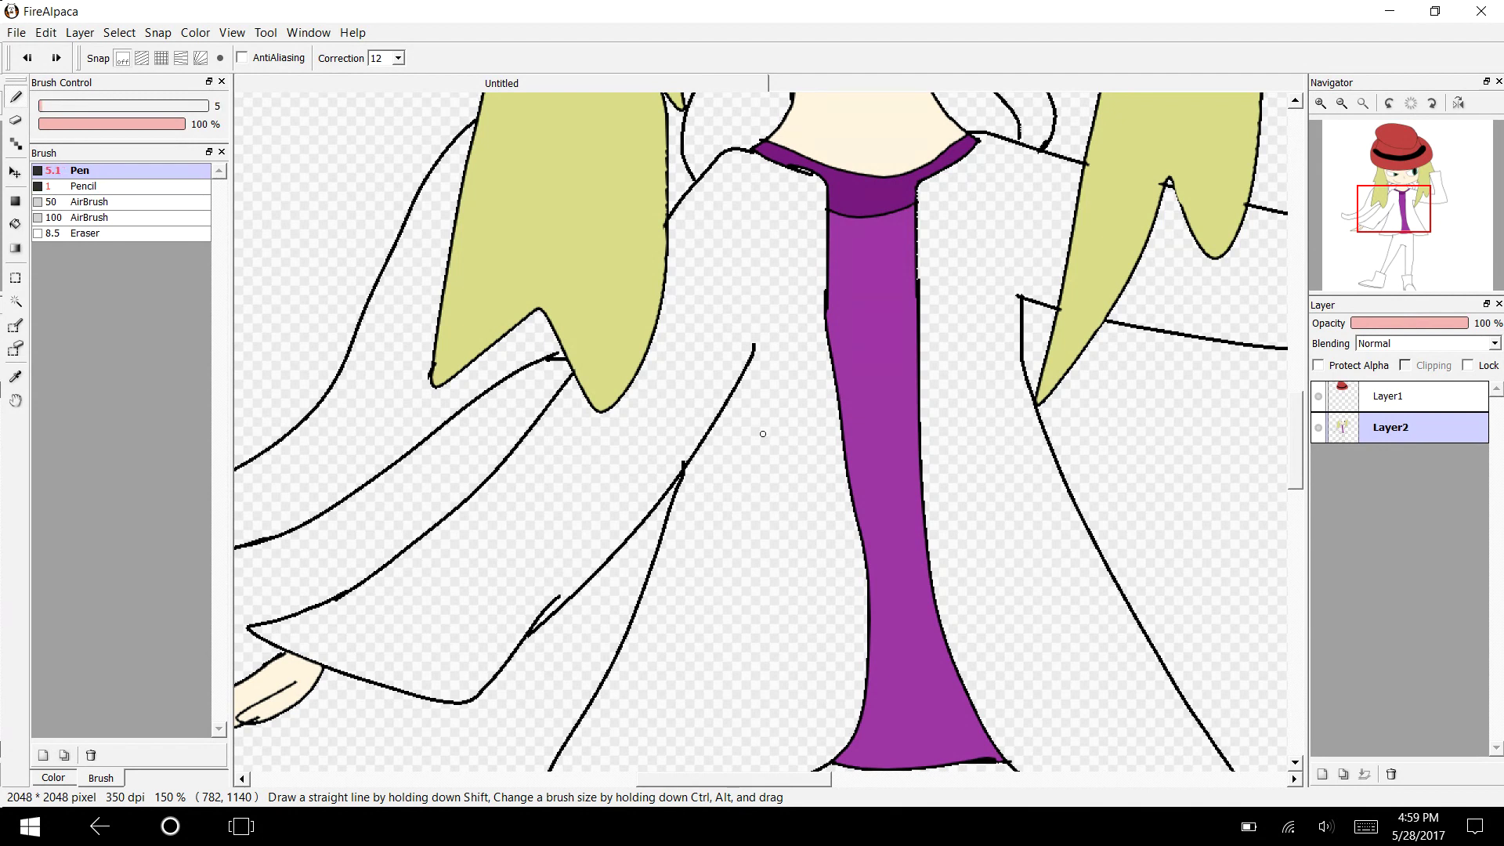
left_click_drag(762, 433, 763, 433)
left_click_drag(39, 106, 38, 106)
left_click_drag(763, 433, 762, 433)
left_click_drag(42, 105, 41, 106)
left_click(53, 777)
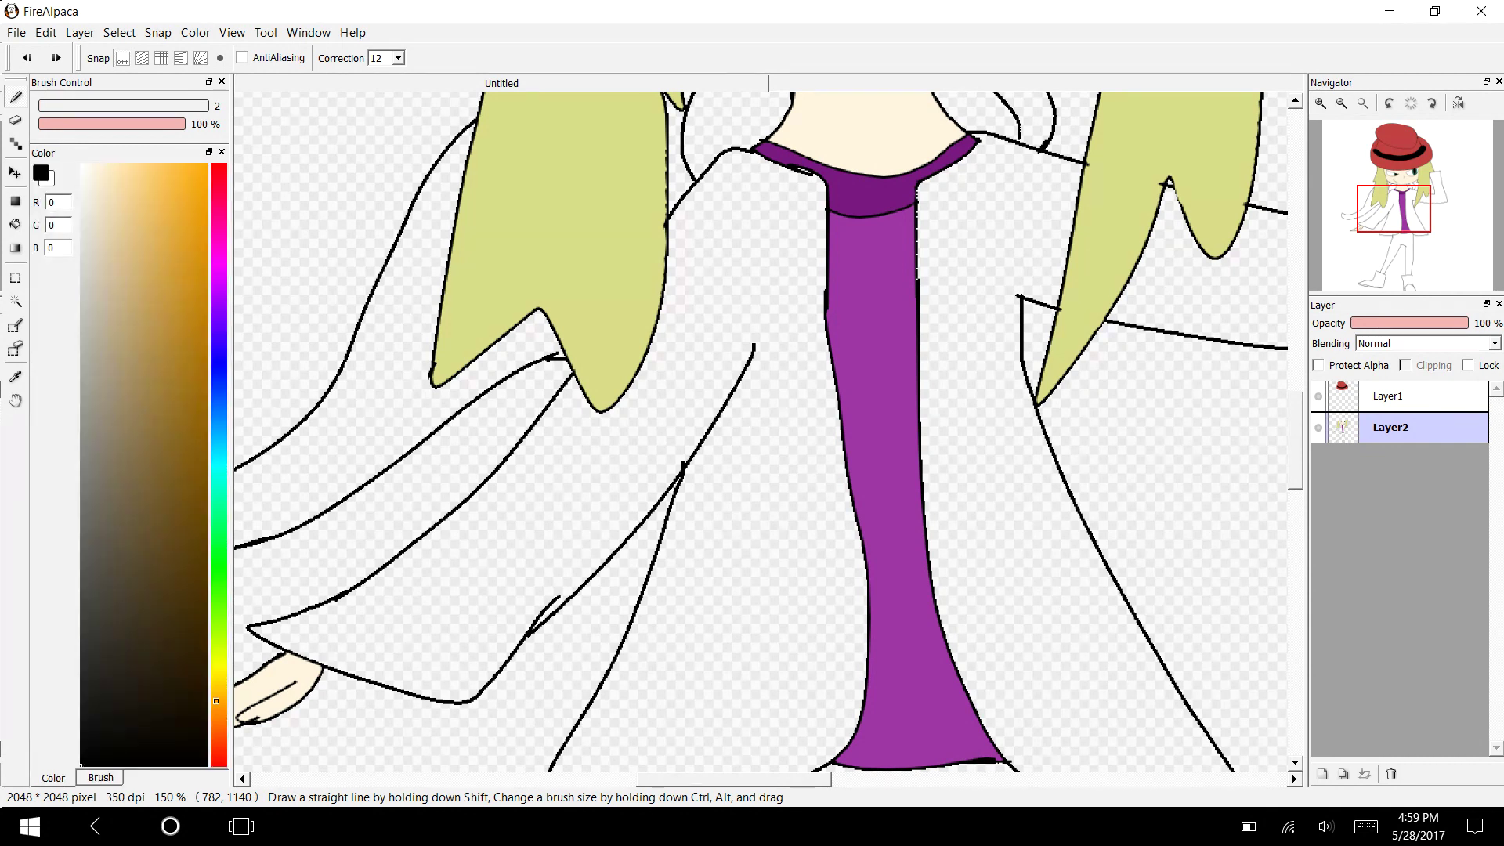
Draw a thin black waist seam across each half of the coat, from the dress to the outer edge.
left_click_drag(844, 477, 678, 499)
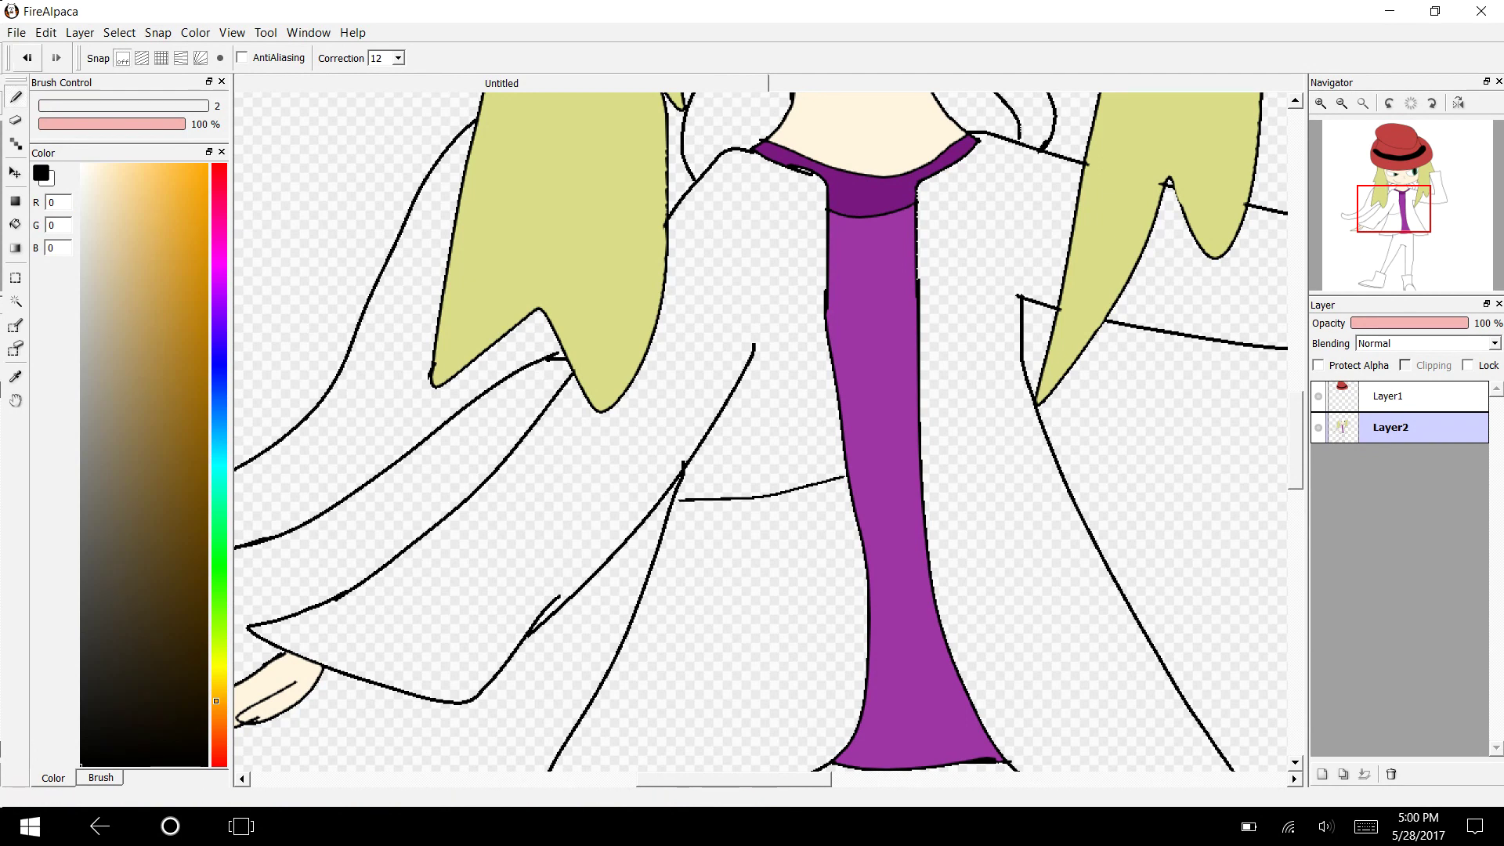
key("ctrl+z")
left_click_drag(843, 473, 674, 499)
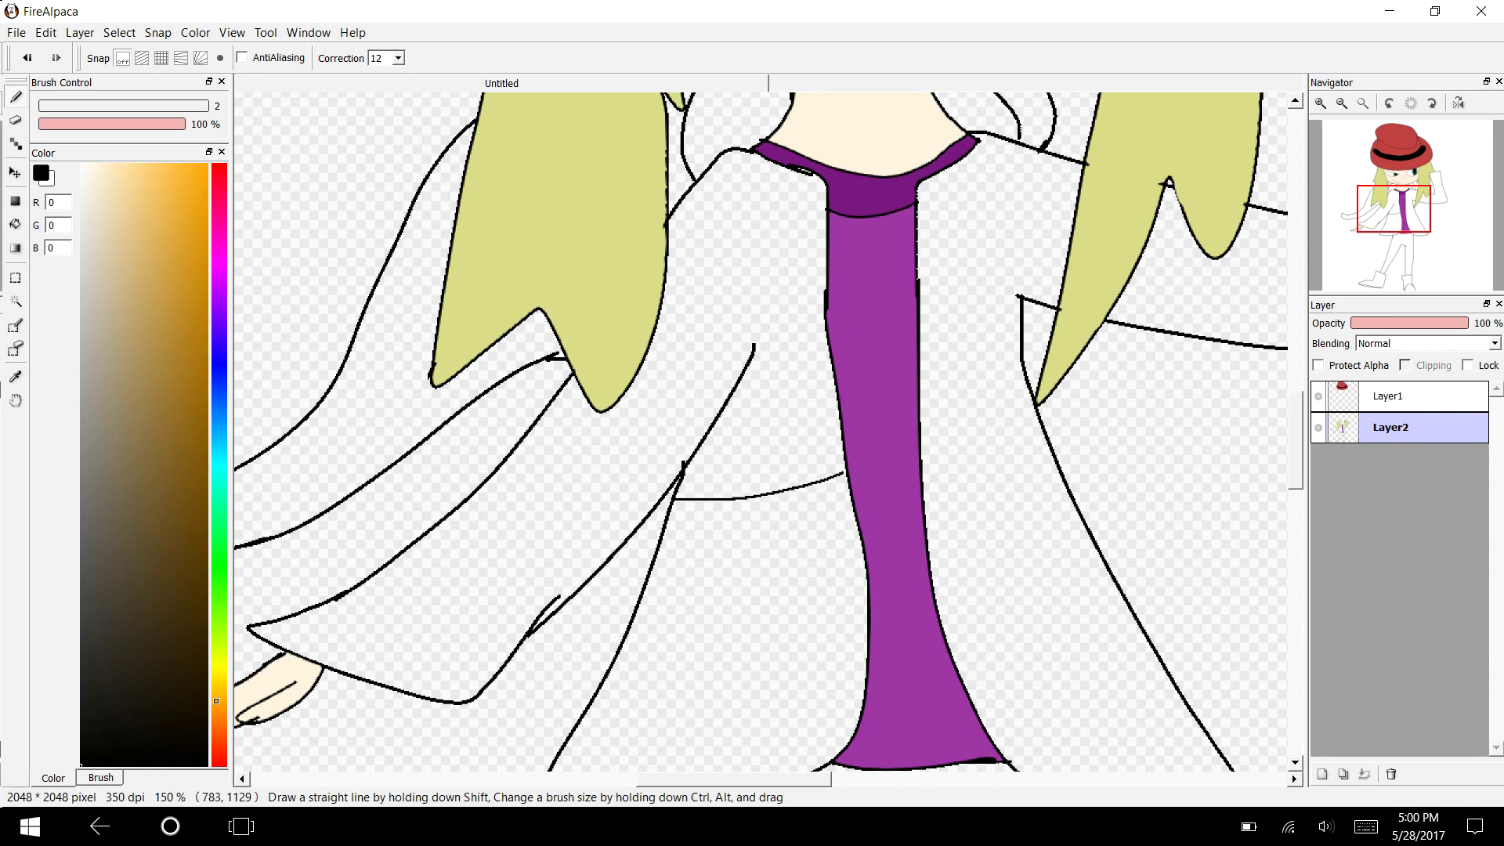
left_click_drag(1063, 479, 919, 474)
Draw a curved, pointed pocket on each side of the lower coat, with seam lines running to the hem and the dress.
scroll(910, 473, "down", 3)
mouse_move(707, 514)
left_mouse_down()
mouse_move(801, 396)
mouse_move(821, 462)
mouse_move(680, 533)
mouse_move(719, 511)
left_mouse_up()
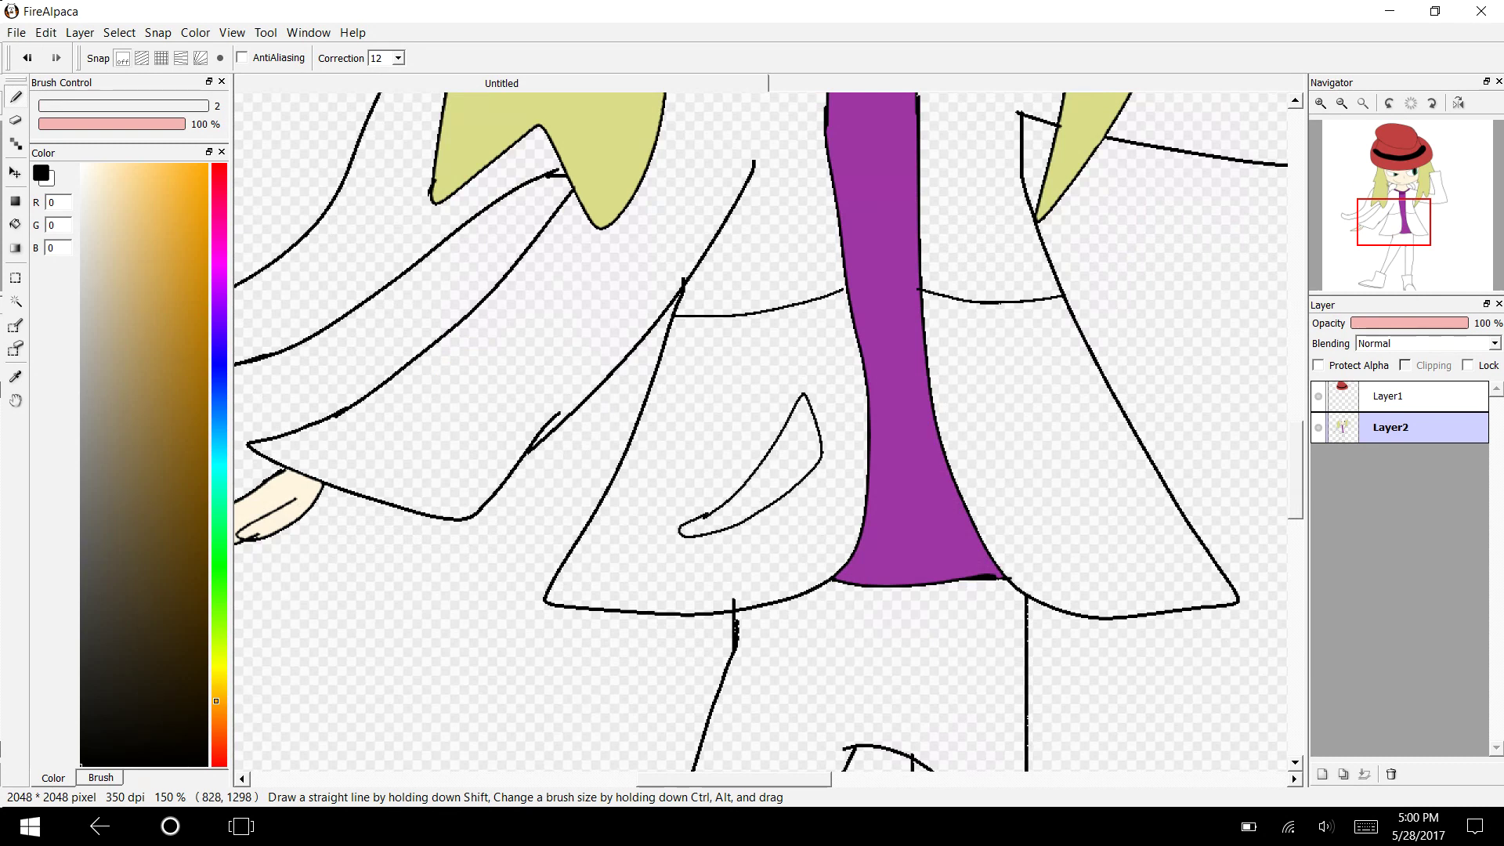
mouse_move(1086, 513)
left_mouse_down()
mouse_move(963, 427)
mouse_move(1046, 516)
mouse_move(1085, 510)
mouse_move(1143, 609)
left_mouse_up()
left_click_drag(936, 420, 961, 426)
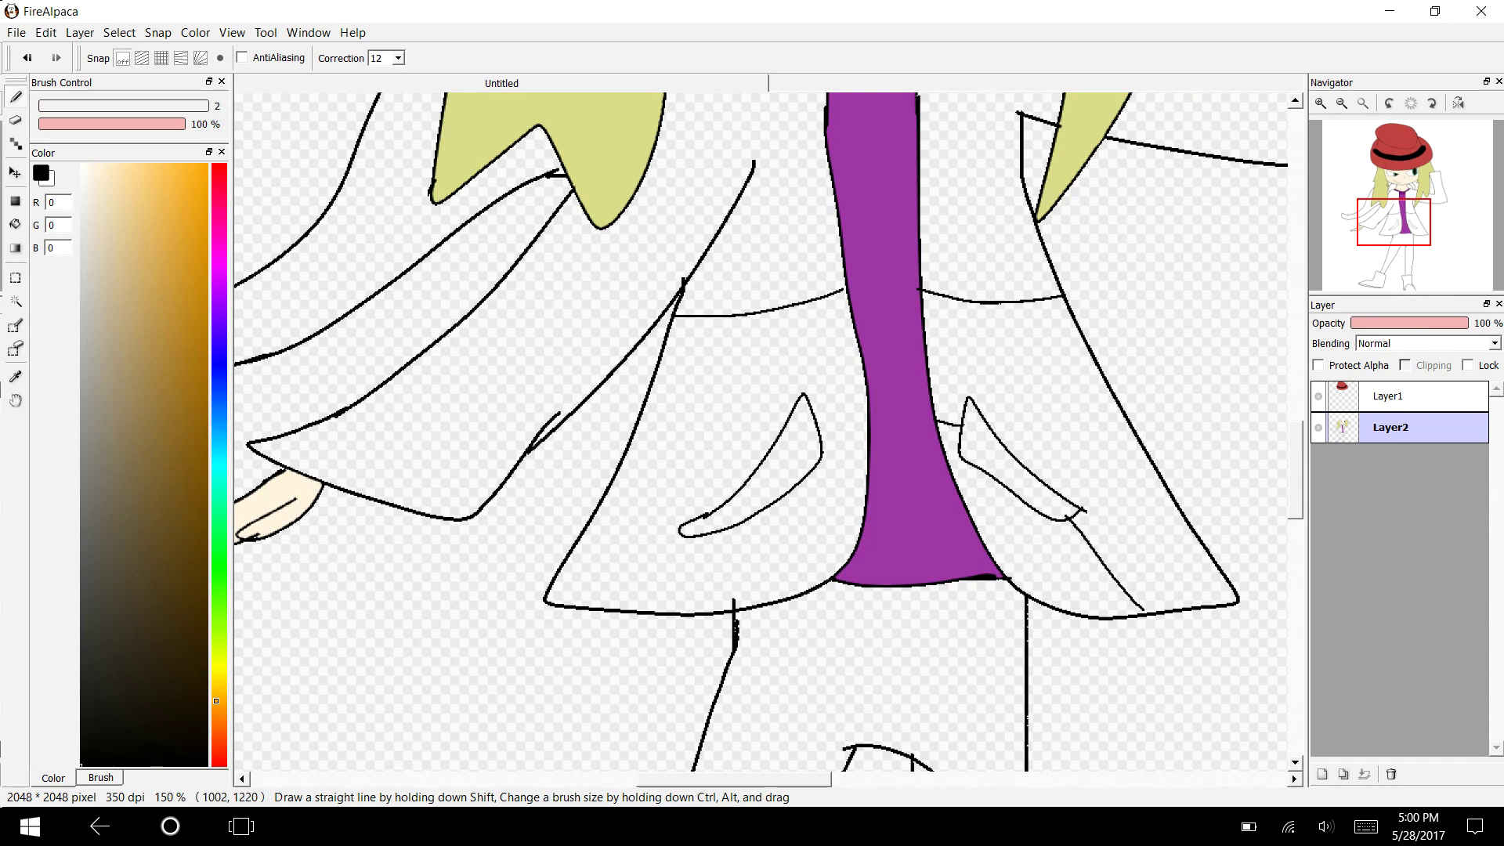
left_click_drag(680, 535, 644, 605)
left_click_drag(813, 421, 867, 421)
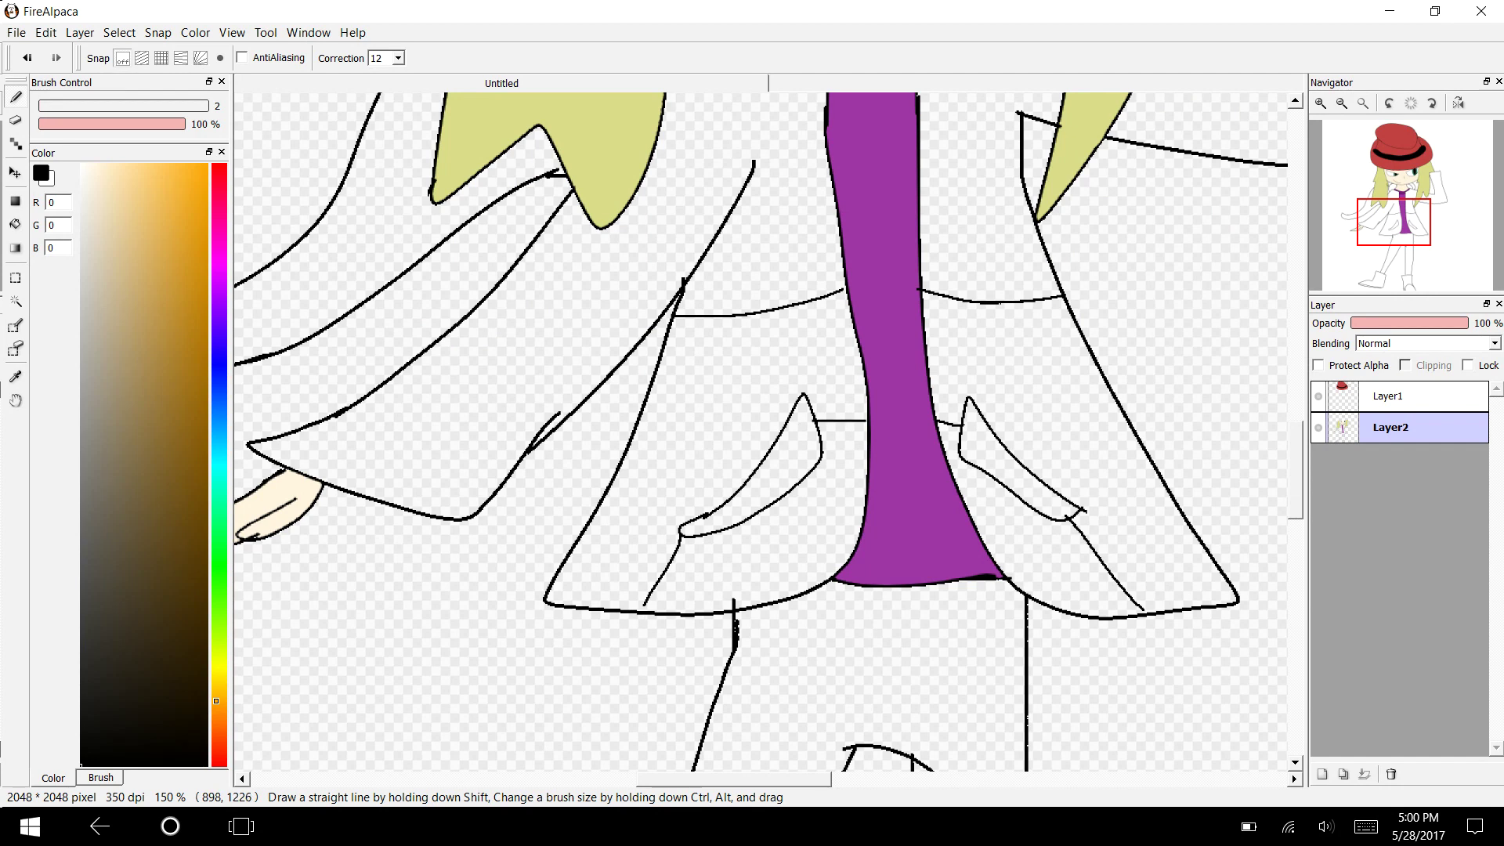
Draw a straight horizontal seam from each pocket to the coat's outer edge.
left_click_drag(677, 524, 595, 507)
key("ctrl+z")
left_click_drag(735, 498, 601, 498)
left_click_drag(1157, 489, 1049, 491)
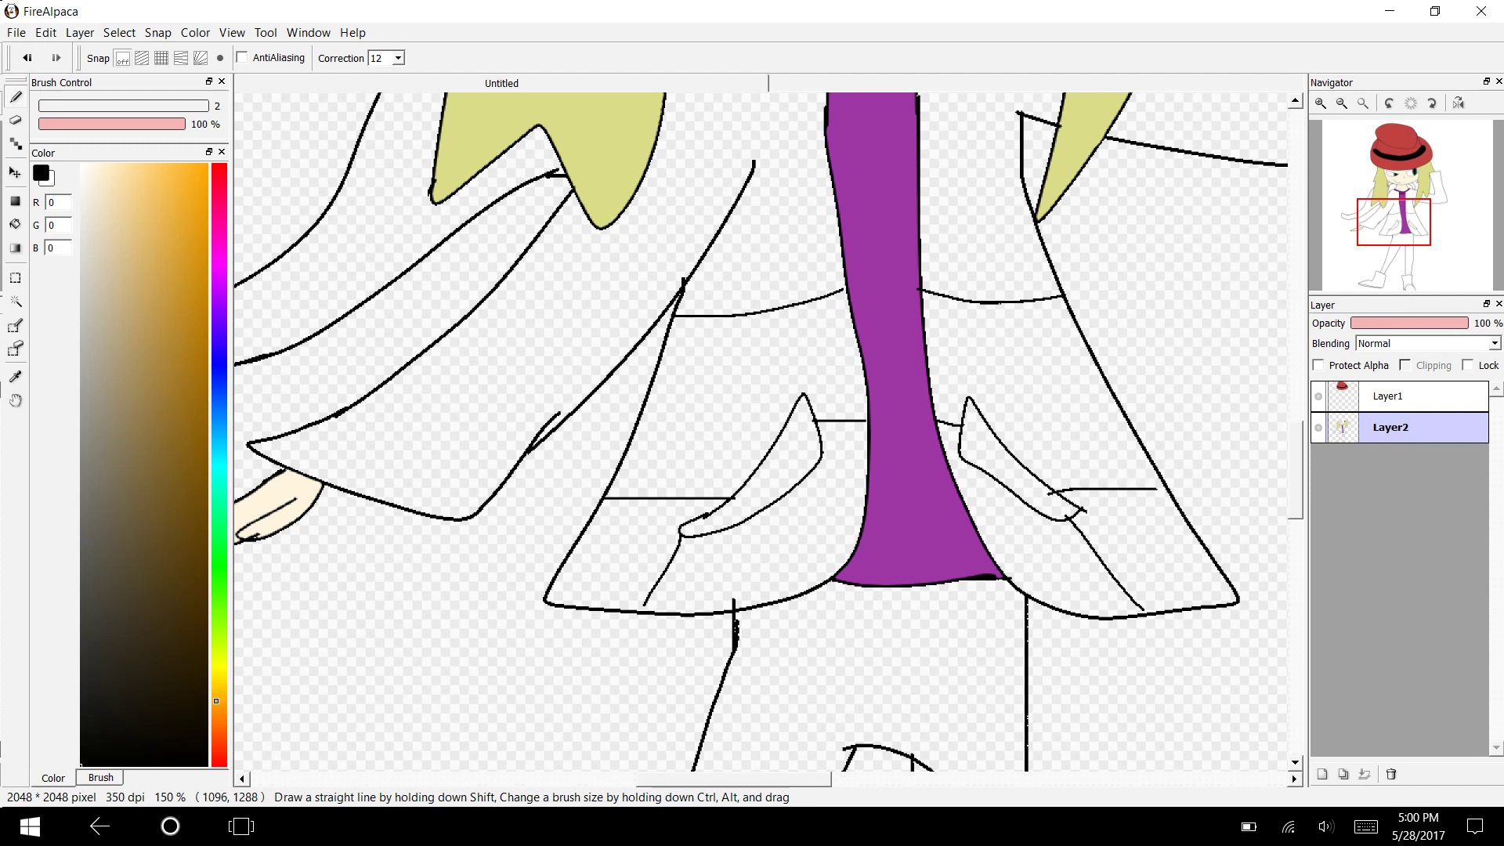
key("ctrl+z")
left_click_drag(1167, 479, 1039, 479)
Draw chest seams on both sides of the dress, erase the left one's outer end and join it down to the coat's side outline.
scroll(1029, 481, "up", 5)
left_click_drag(1020, 523, 699, 520)
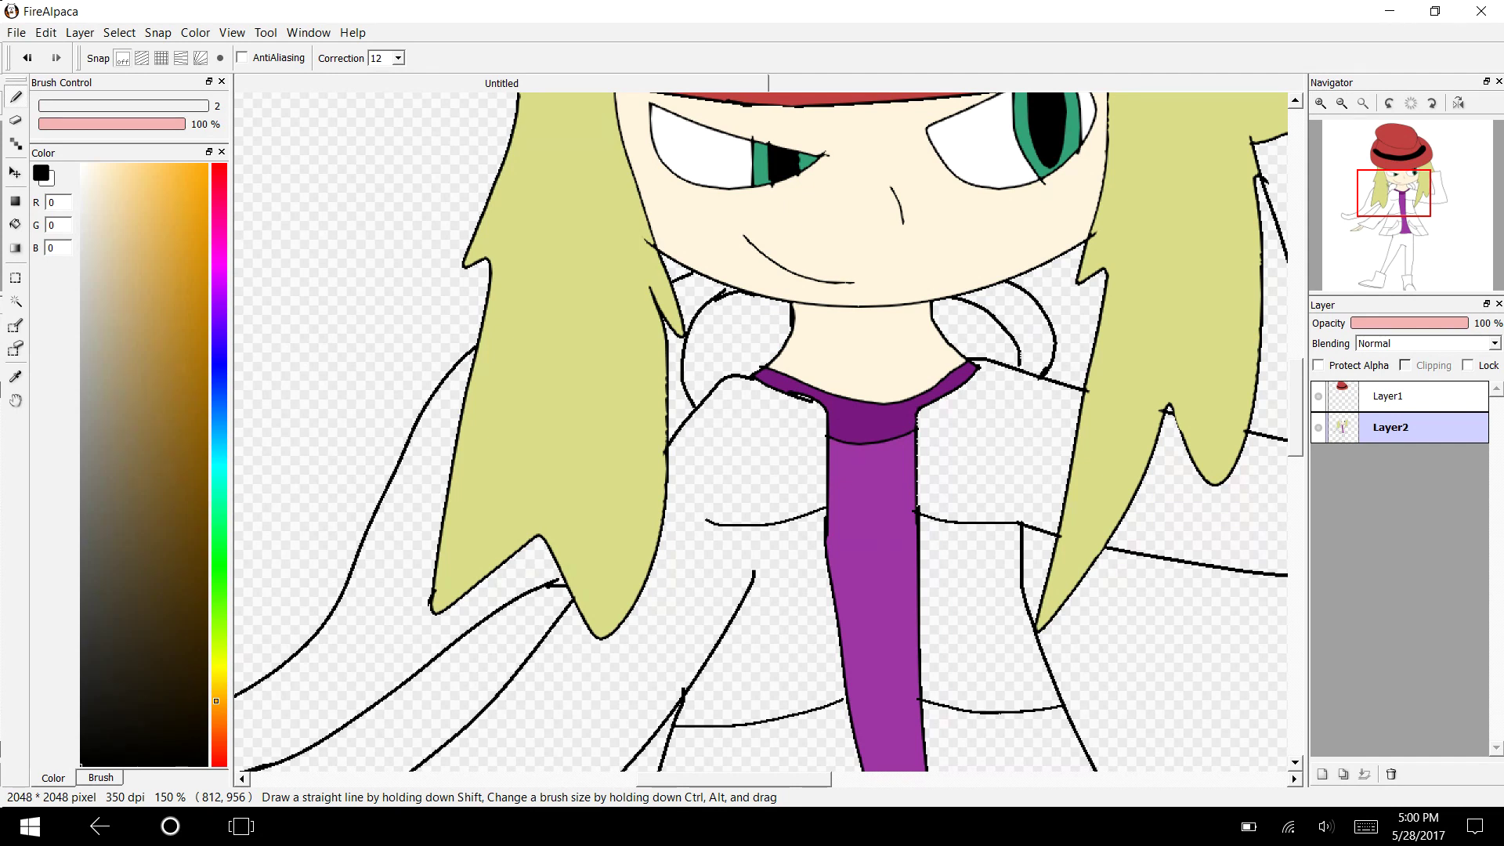
key("e")
mouse_move(707, 513)
left_mouse_down()
mouse_move(725, 559)
mouse_move(760, 525)
left_mouse_up()
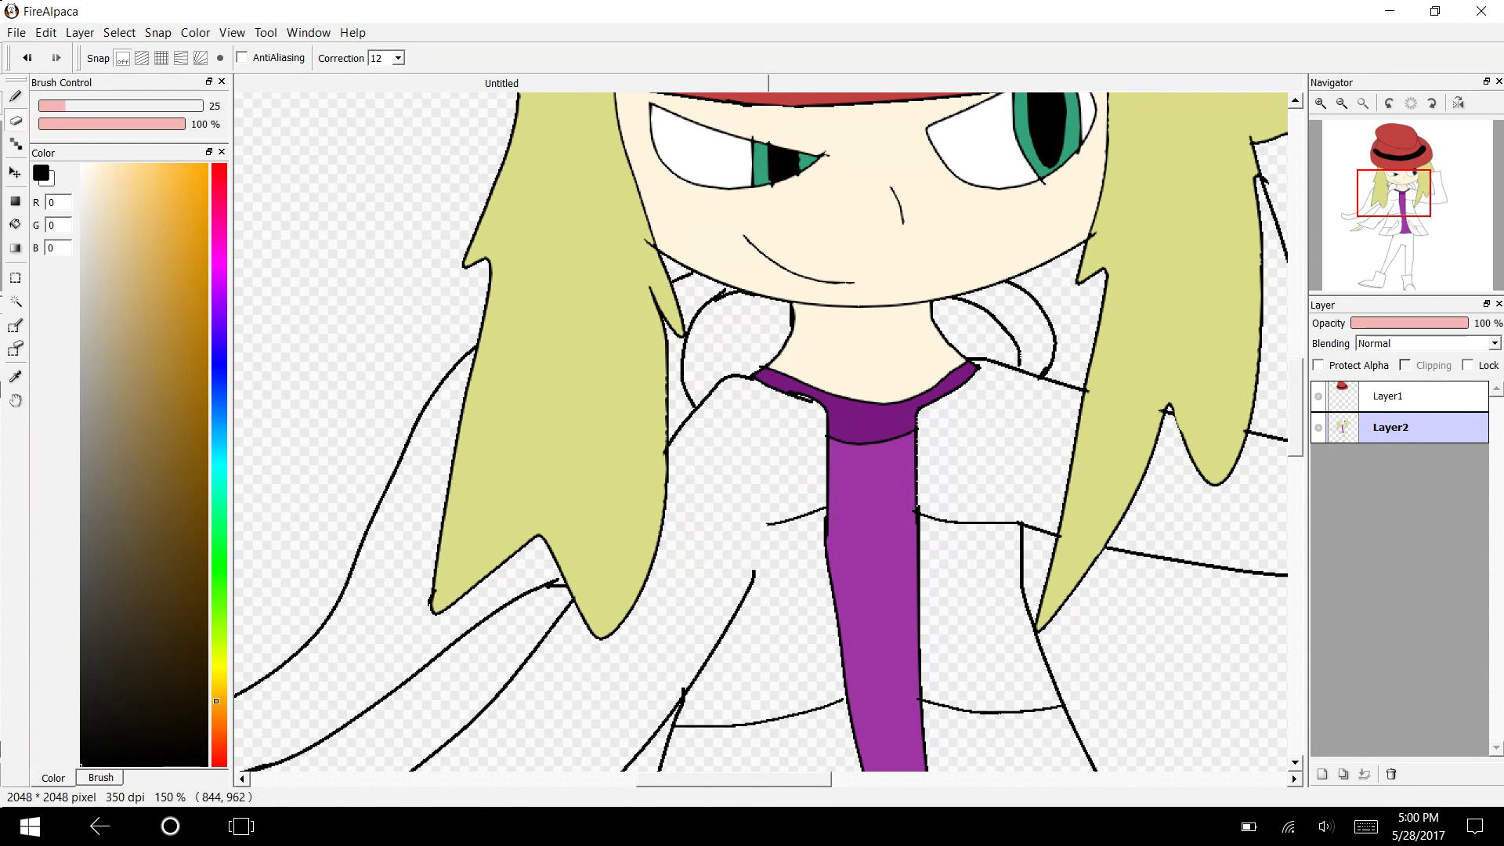
key("b")
left_click_drag(765, 522, 754, 577)
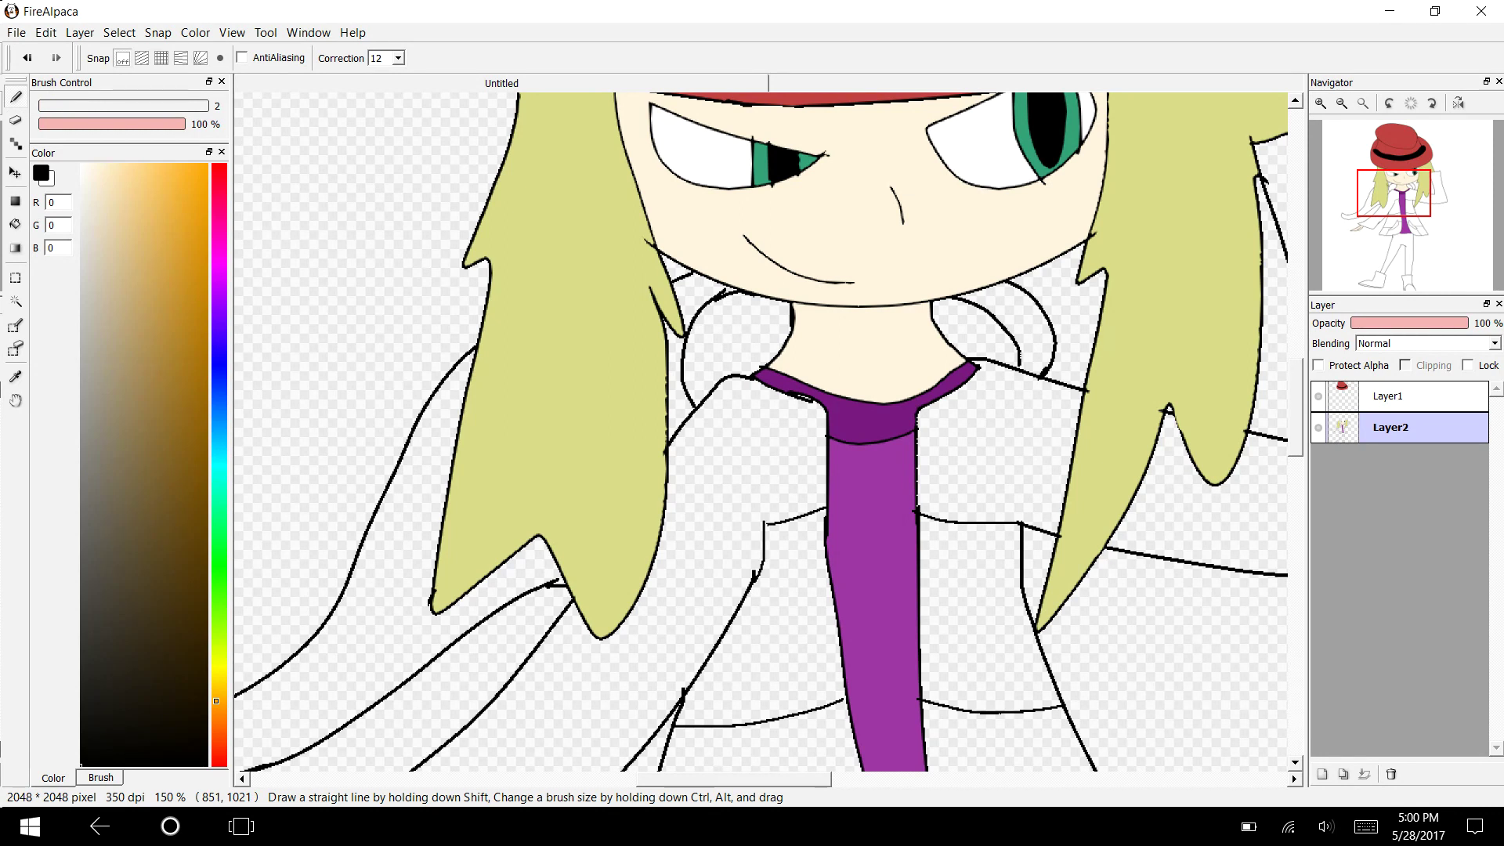
Draw seam lines at both shoulders and across both upper sleeves of the coat.
left_click_drag(721, 392, 781, 516)
left_click_drag(709, 644, 625, 599)
left_click_drag(1038, 527, 1061, 376)
left_click_drag(1180, 427, 1153, 546)
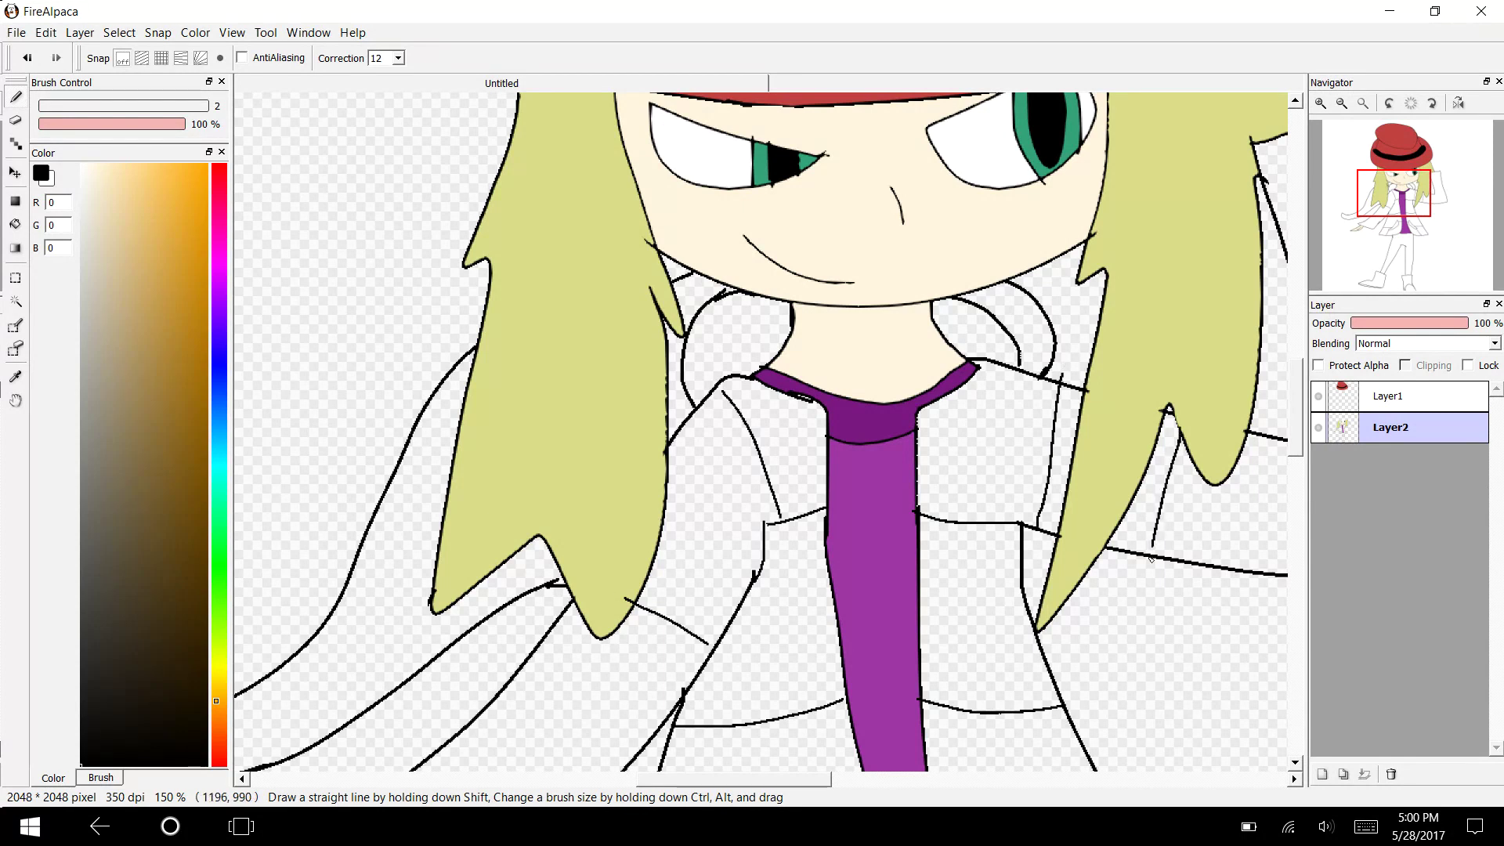
Draw two curved seam lines across the left sleeve, one mid-sleeve and one near the cuff.
left_click_drag(658, 431, 873, 437)
left_click_drag(752, 572, 765, 292)
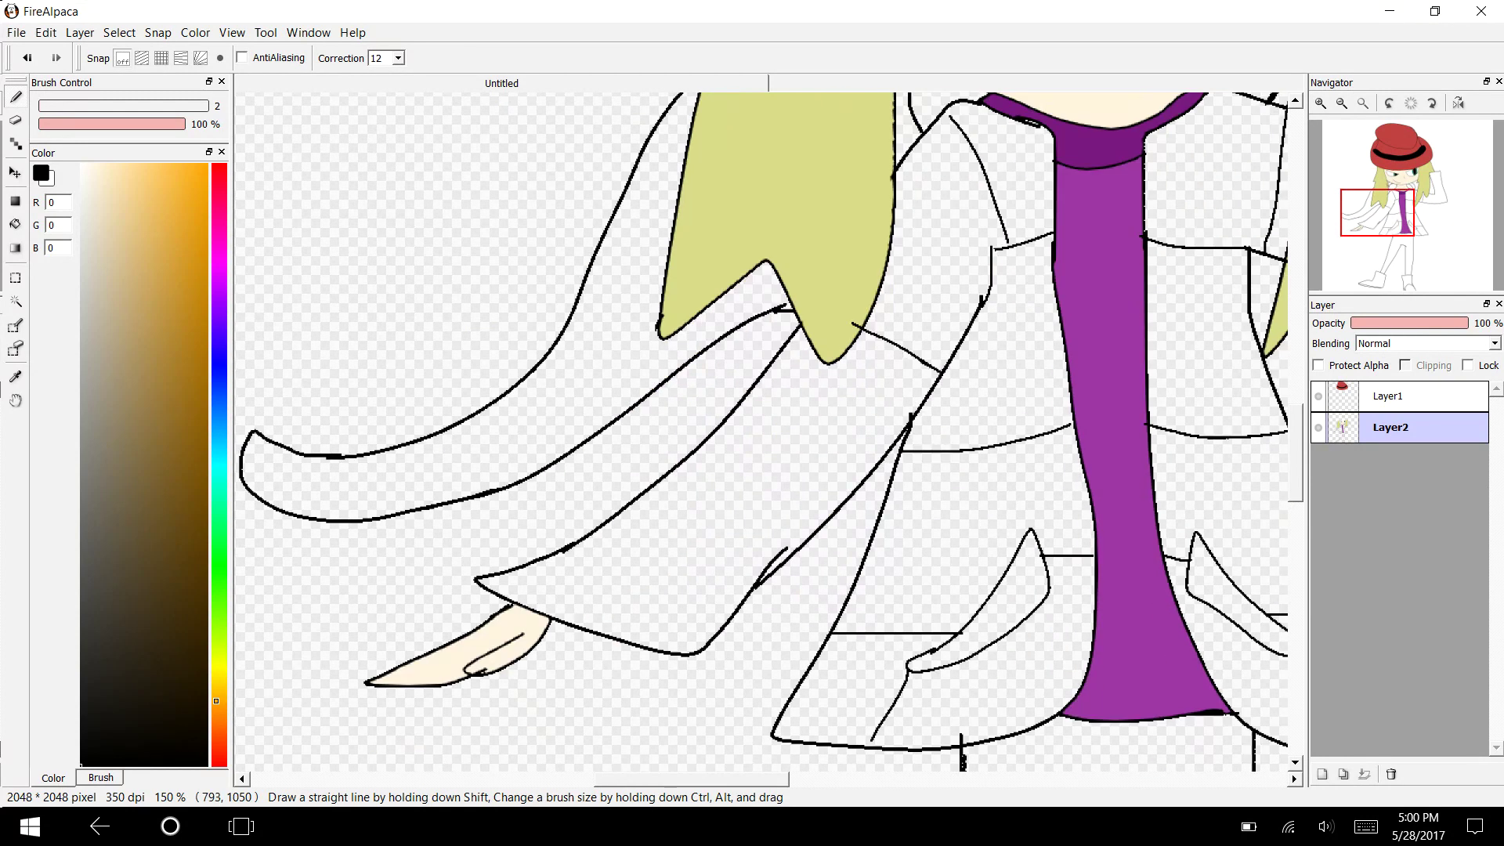
left_click_drag(842, 496, 737, 420)
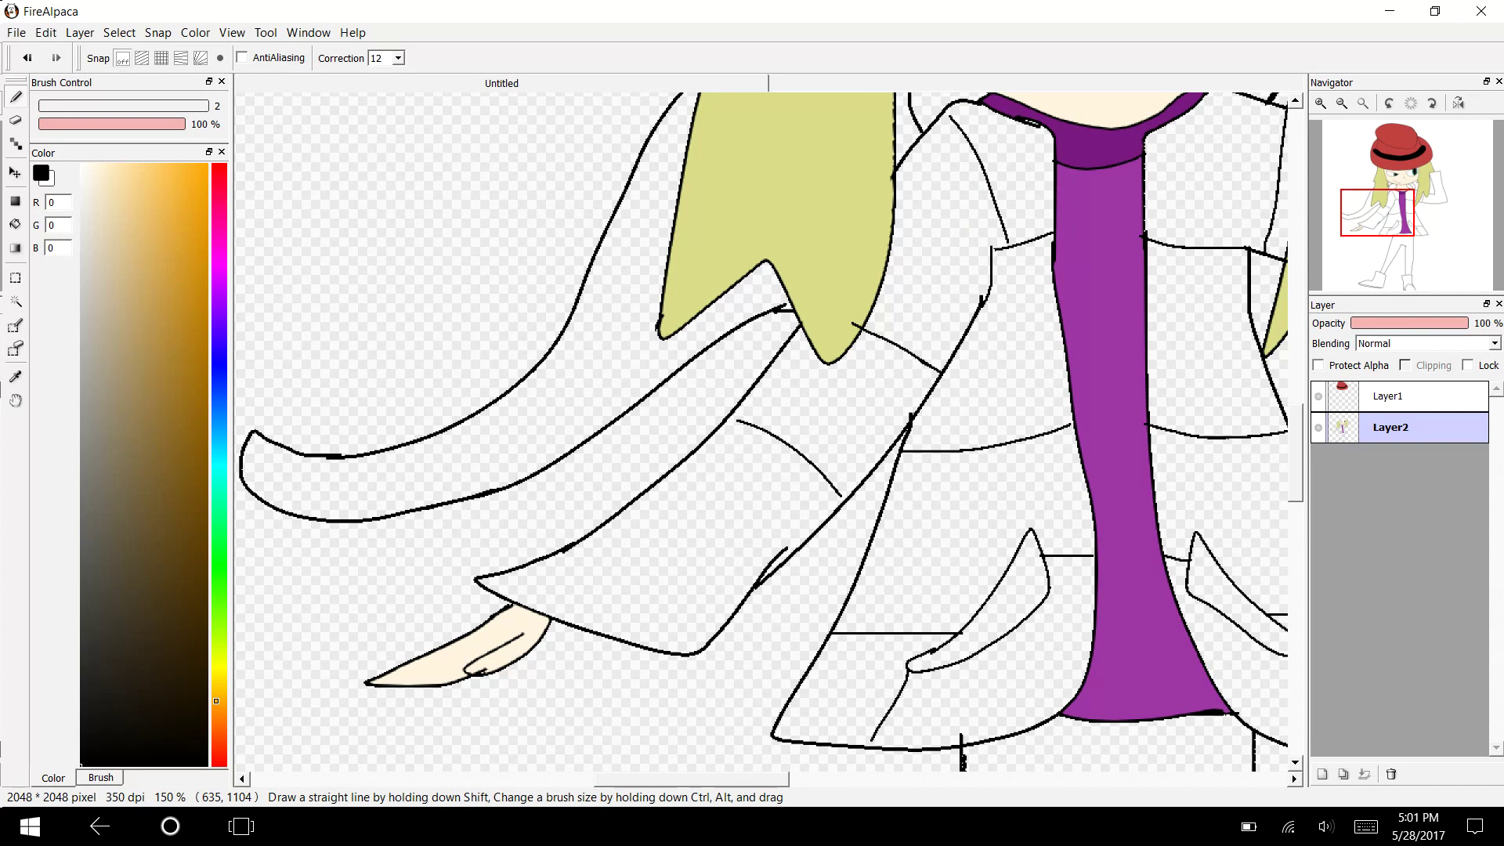
left_click_drag(744, 602, 620, 517)
Draw three seam lines across the raised right sleeve, one at the elbow and two on the forearm.
left_click_drag(1378, 213, 1434, 215)
scroll(856, 760, "up", 3)
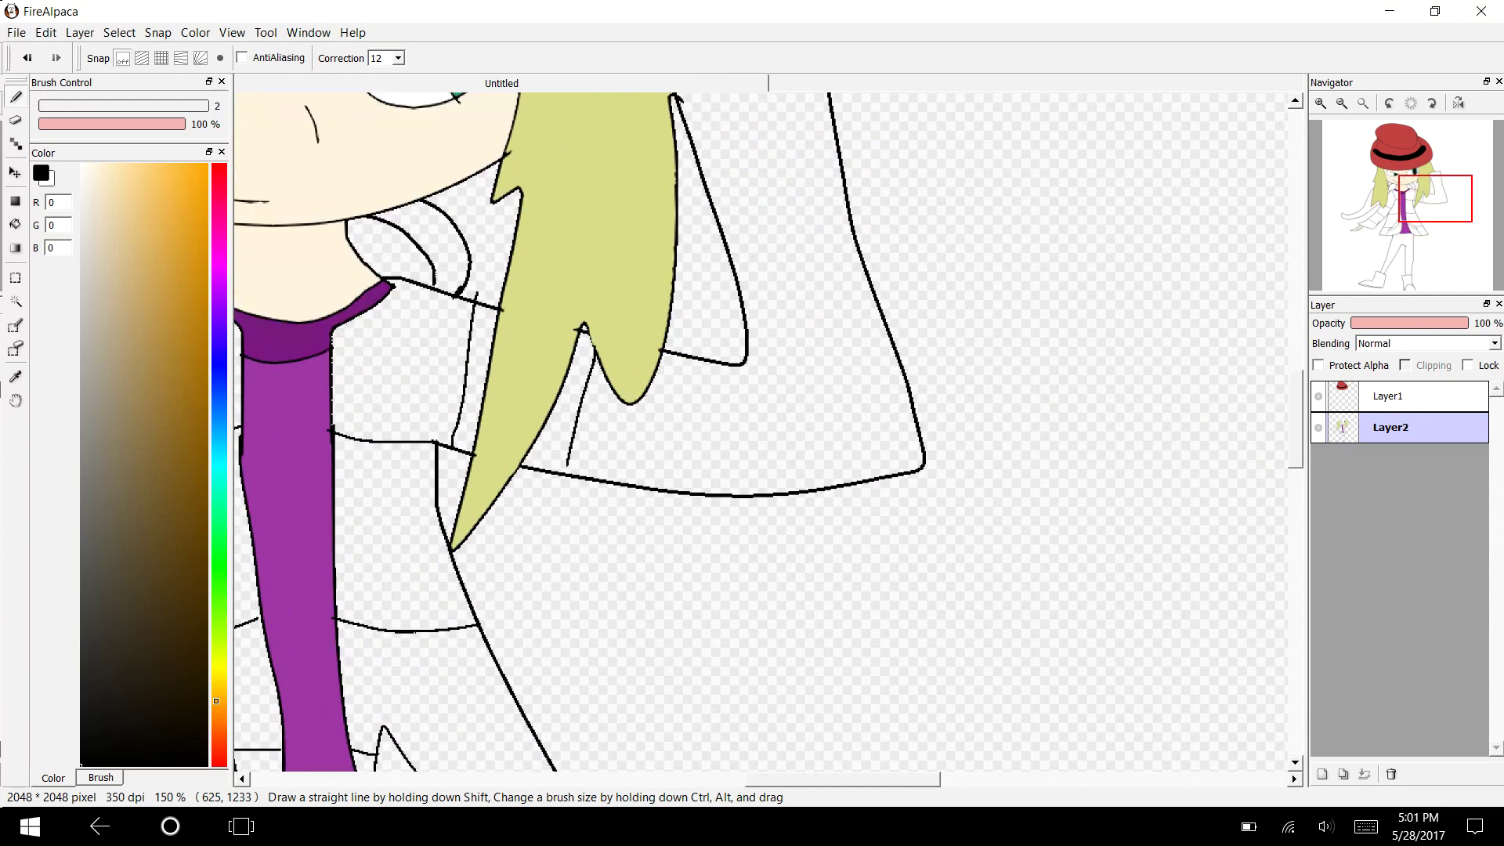
left_click_drag(727, 368, 750, 496)
left_click_drag(864, 285, 758, 293)
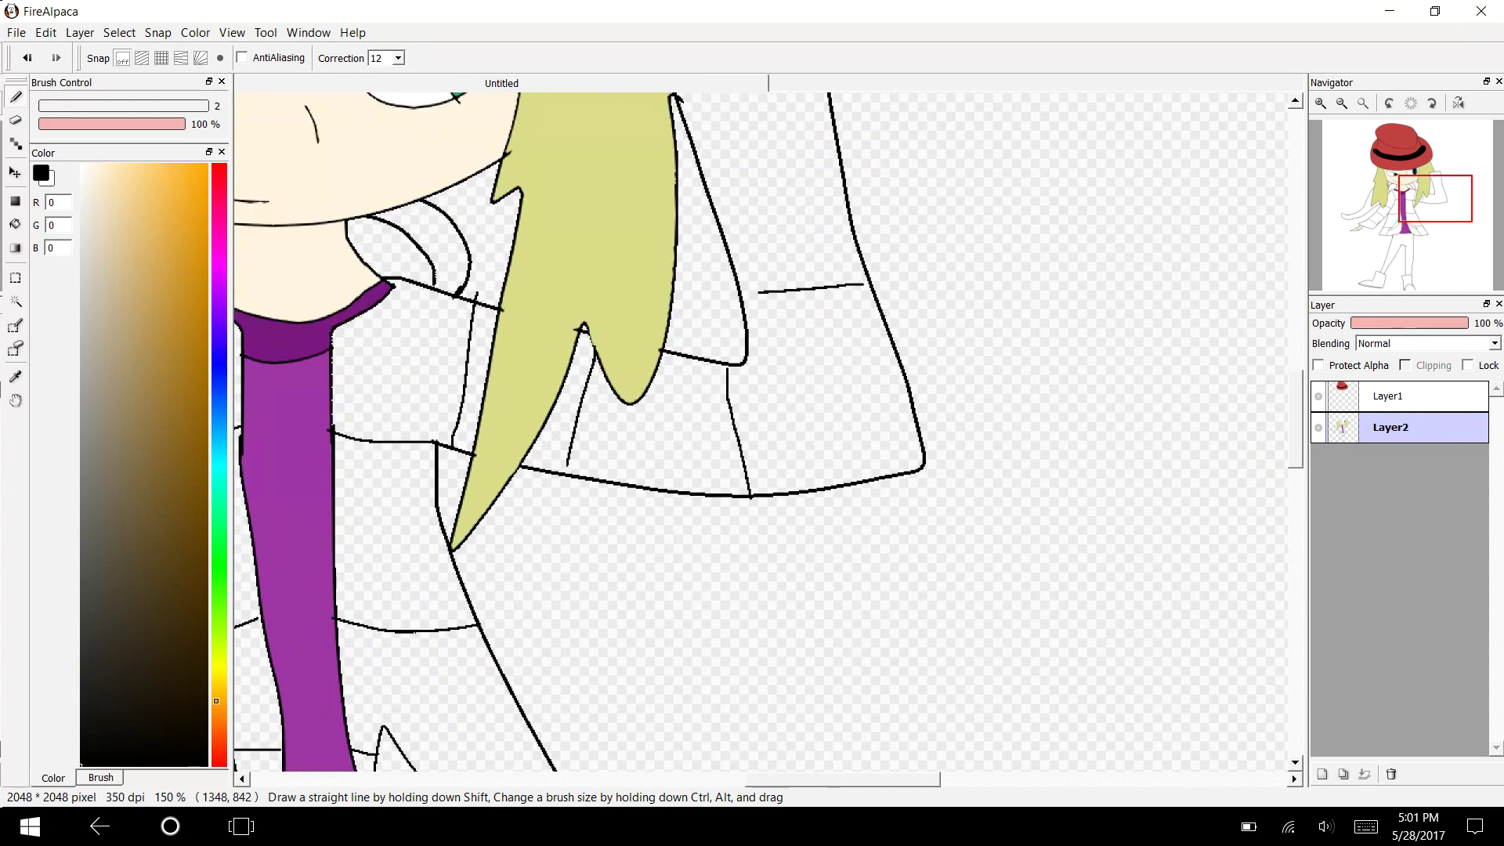
scroll(751, 297, "up", 4)
left_click_drag(690, 450, 824, 439)
key("ctrl+z")
left_click_drag(832, 464, 705, 493)
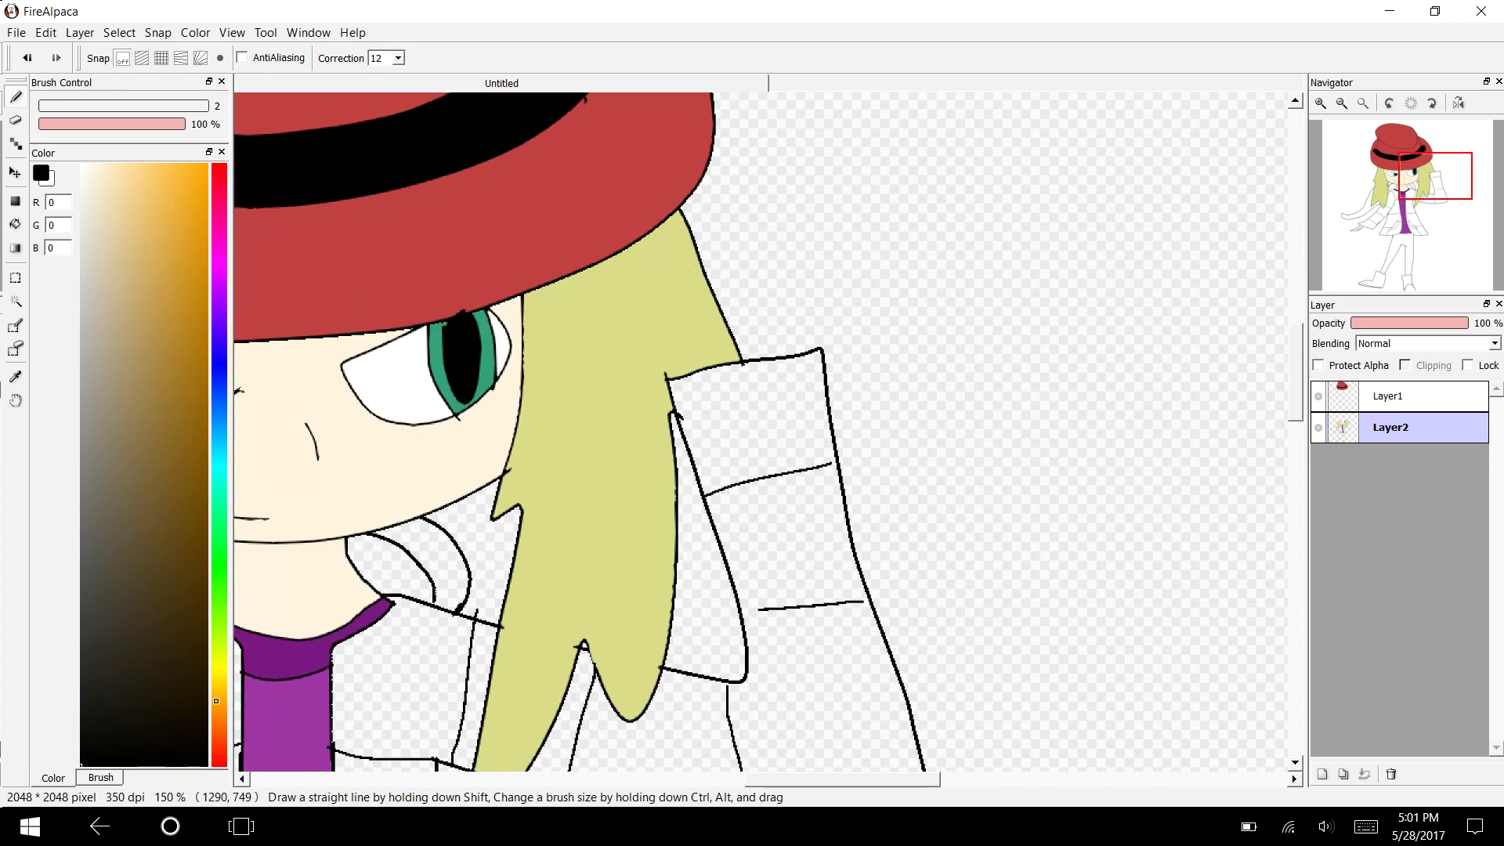
Draw a lengthwise curved line through the long trailing shape behind the left arm, from its tip to the hair.
scroll(760, 431, "down", 3)
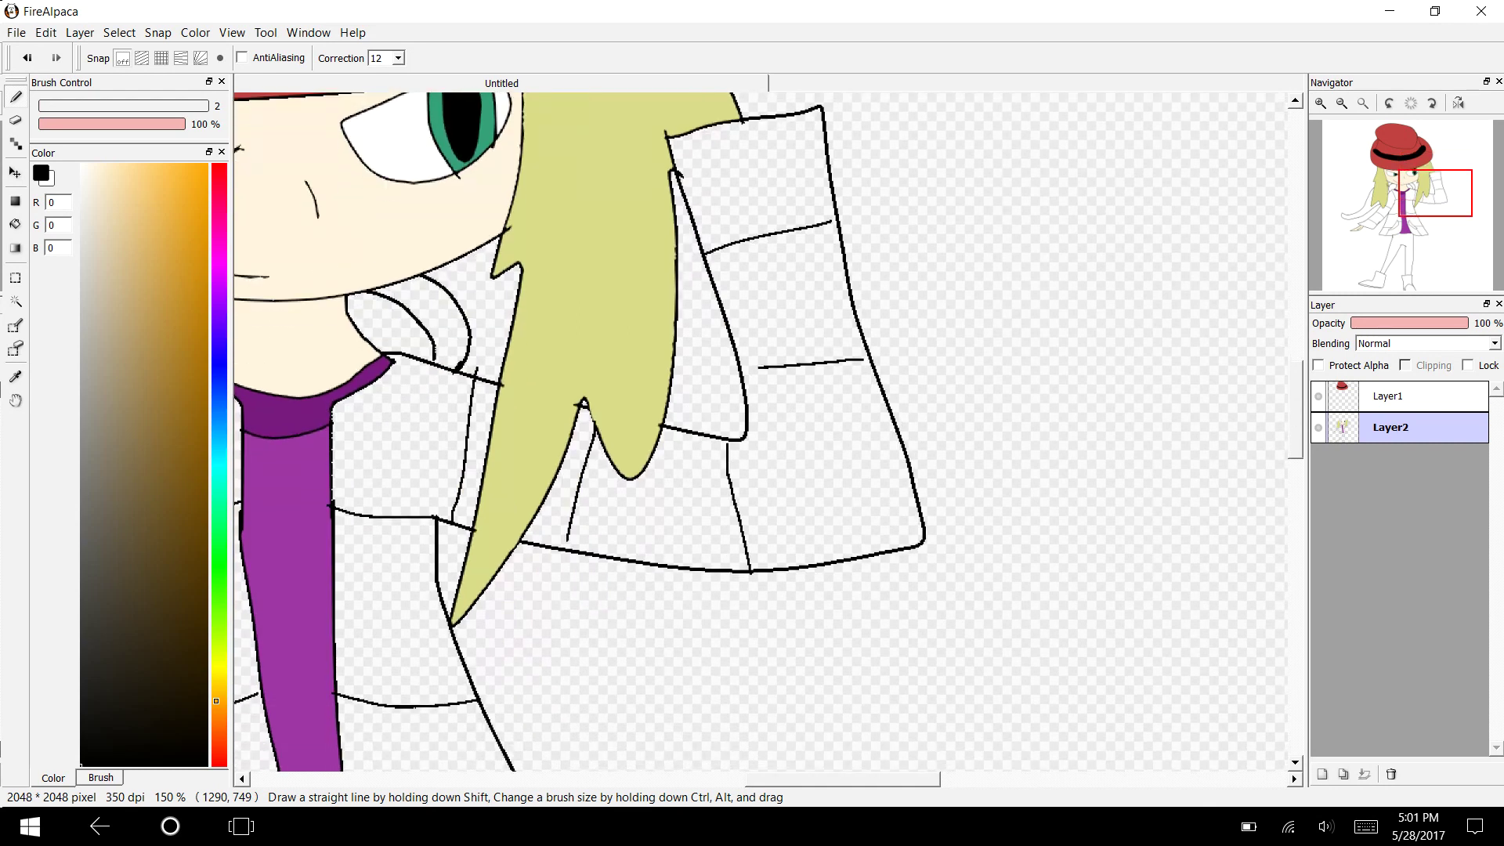
scroll(760, 431, "left", 10)
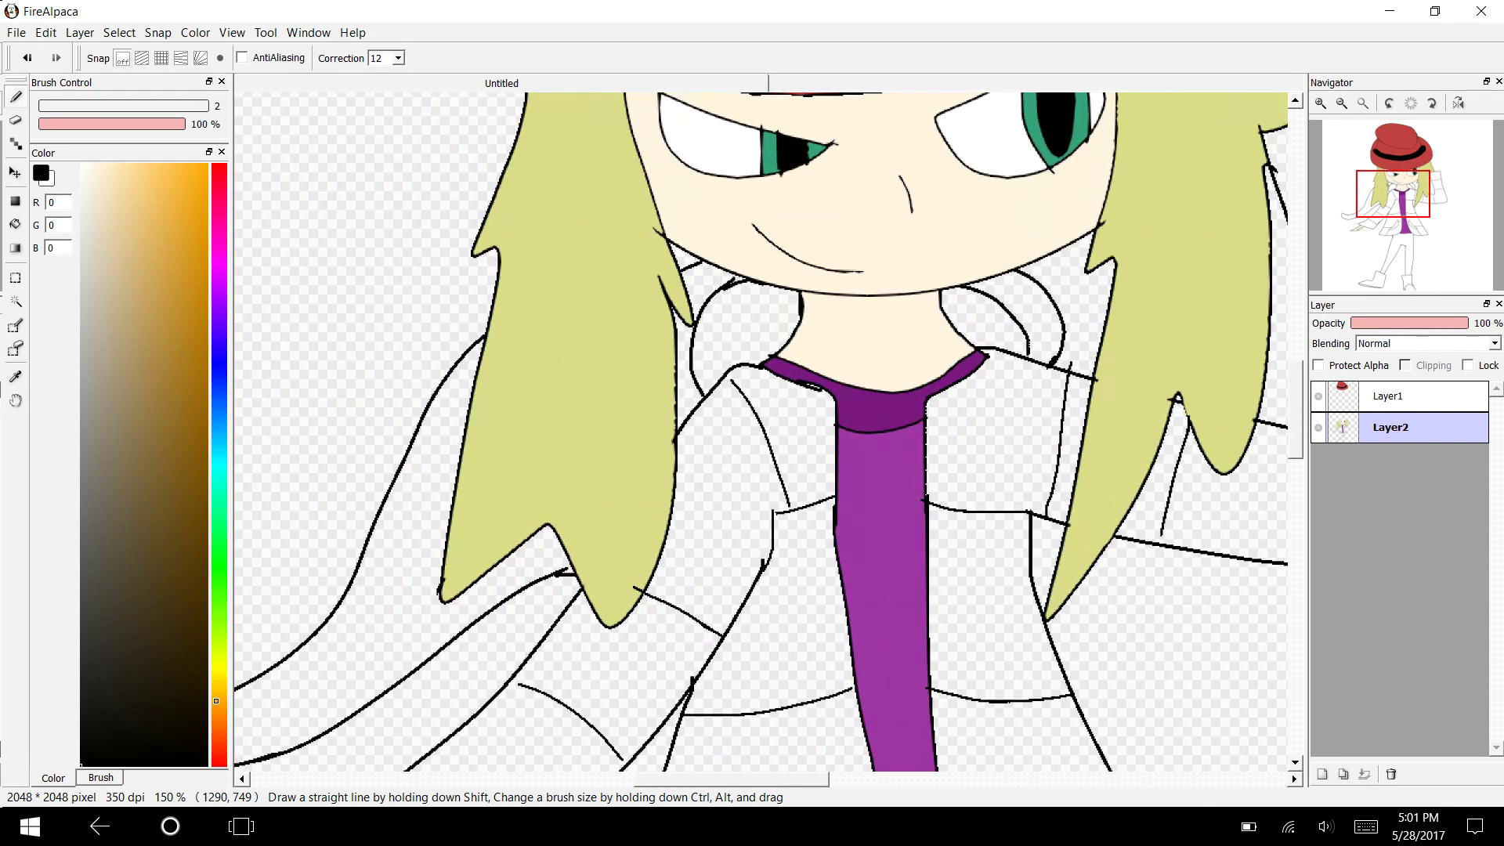
scroll(759, 431, "left", 5)
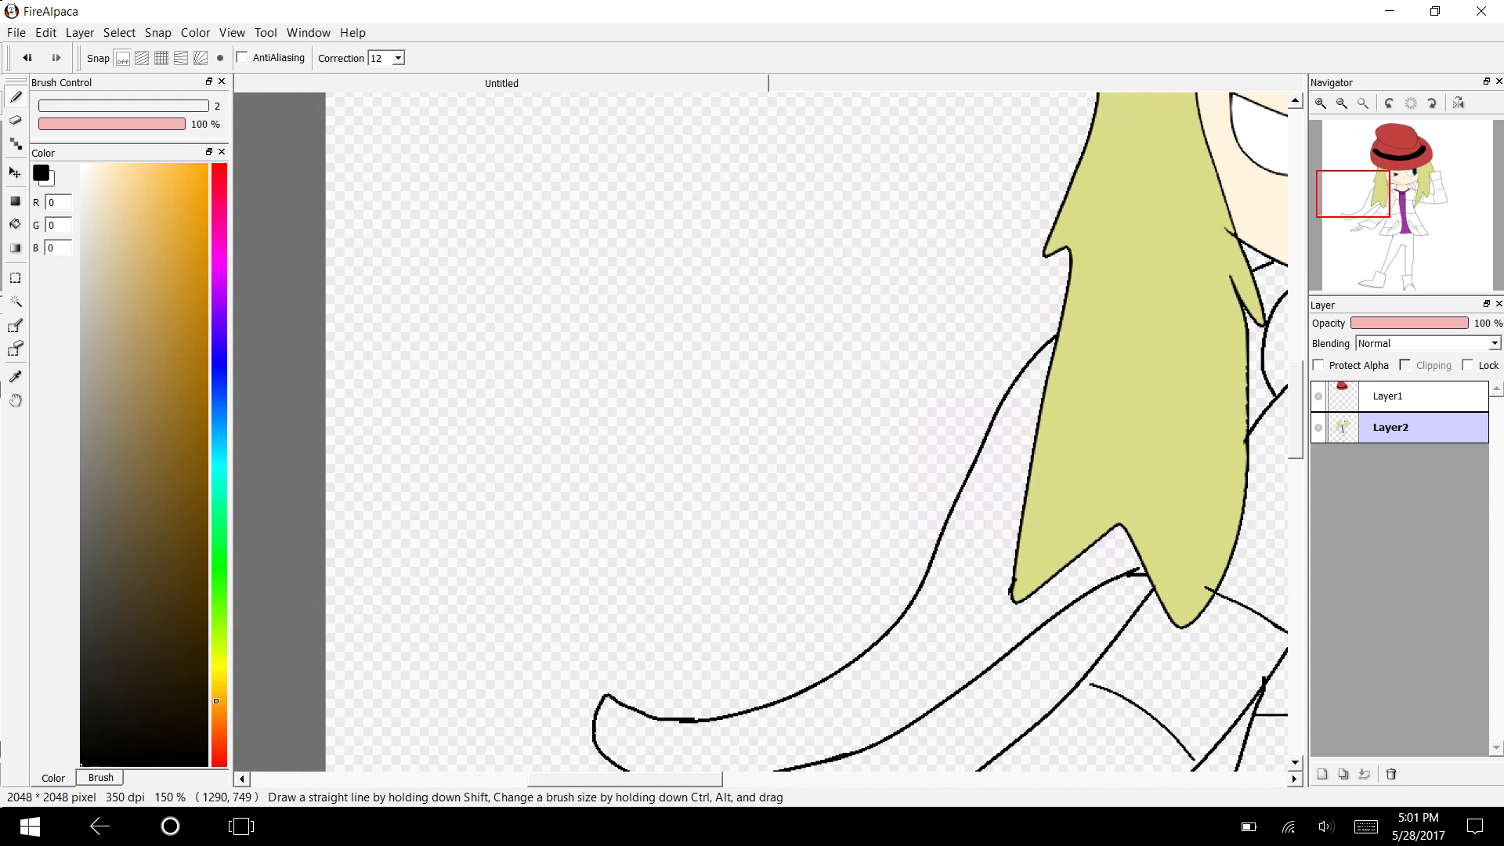
scroll(759, 431, "down", 2)
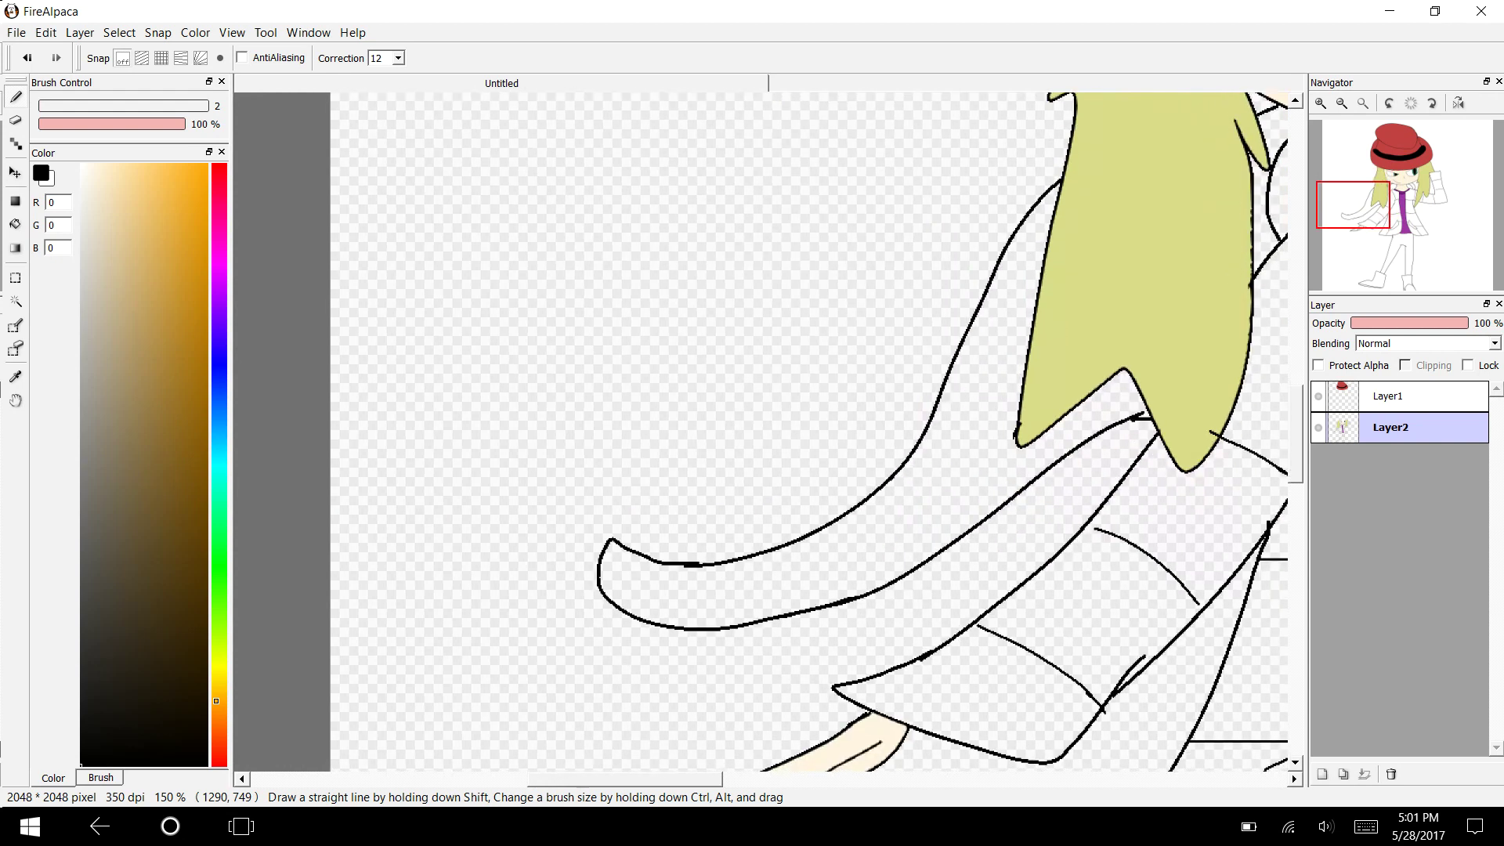
mouse_move(605, 561)
left_mouse_down()
mouse_move(708, 589)
mouse_move(913, 496)
mouse_move(1032, 356)
left_mouse_up()
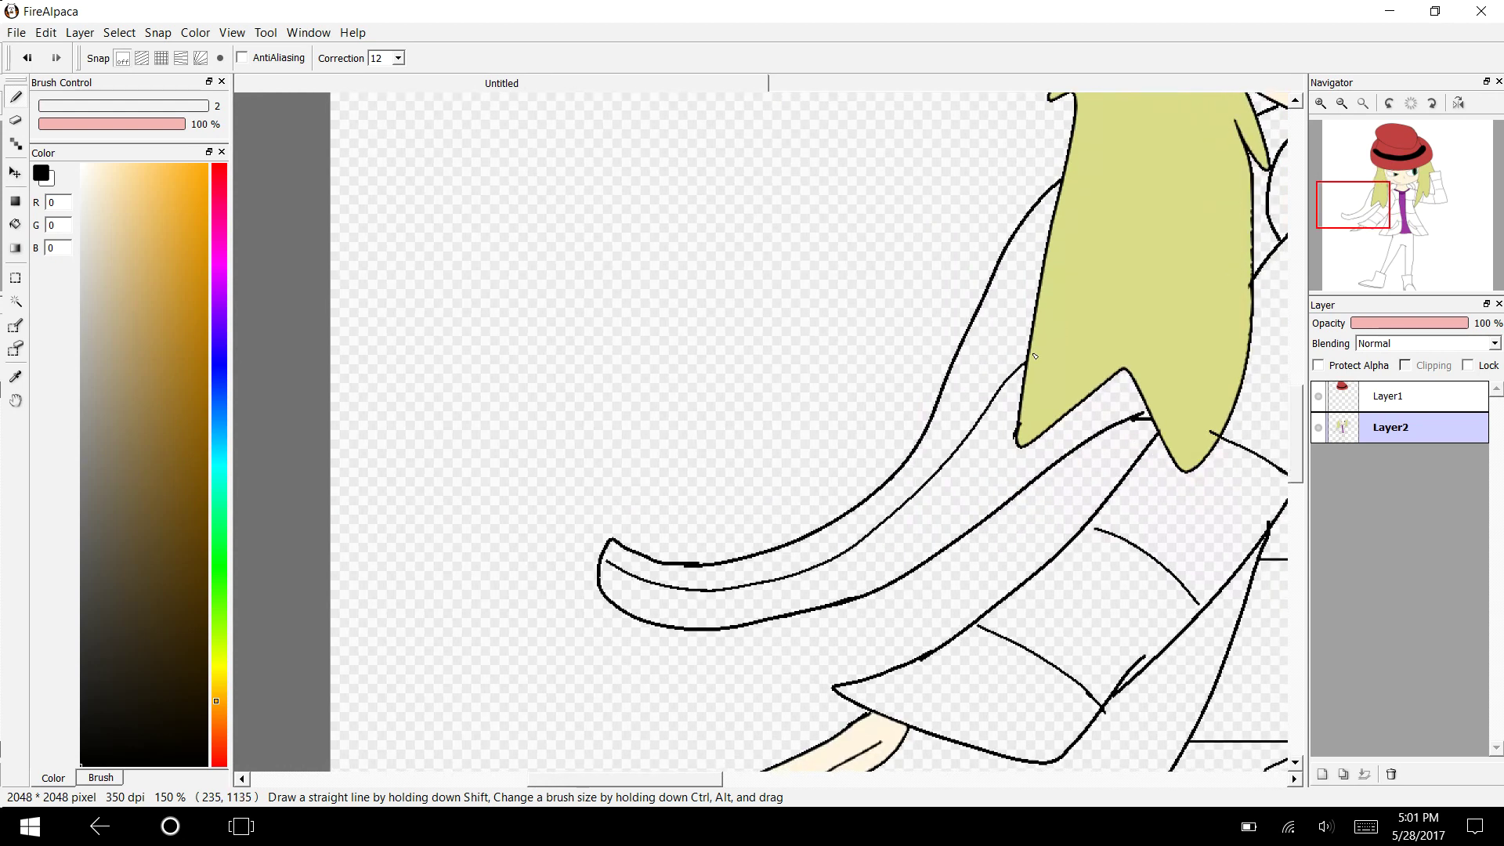
Draw short cross lines at intervals along the long trailing shape, including the small gap between the hair tips.
scroll(760, 431, "right", 7)
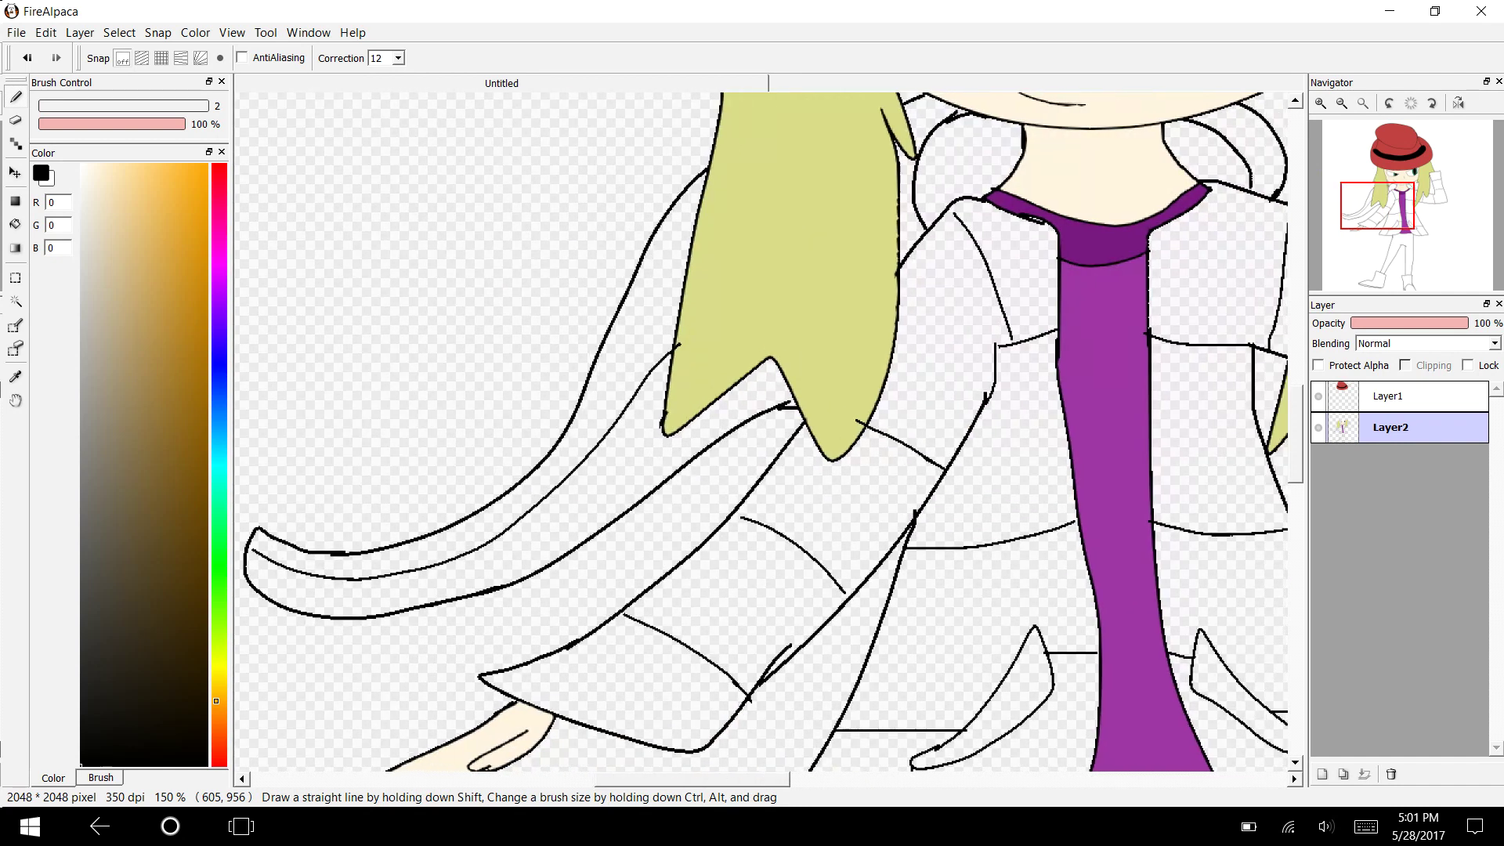
left_click_drag(315, 548, 310, 623)
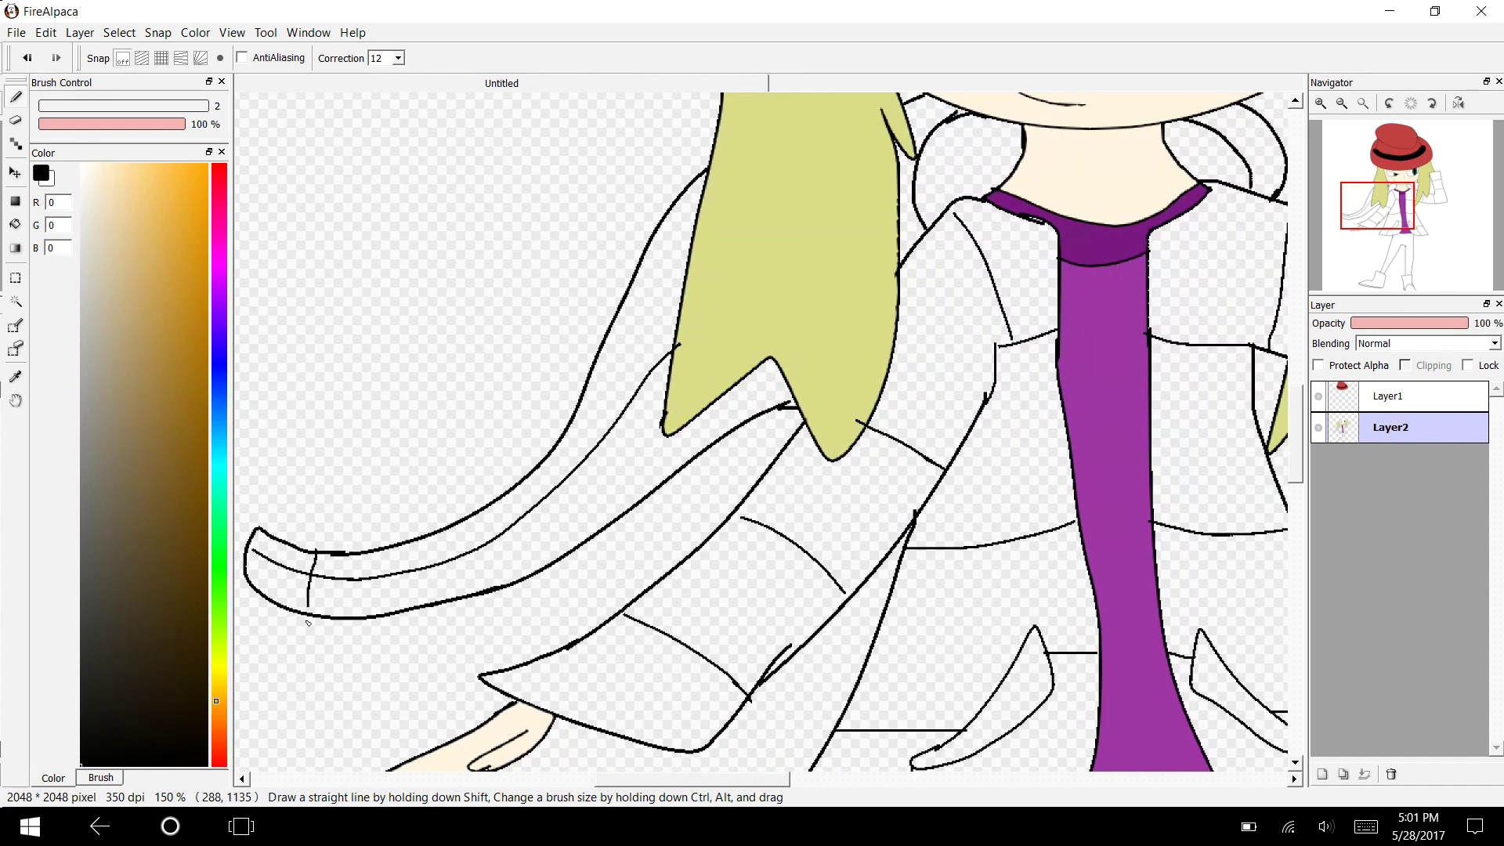
key("ctrl+z")
left_click_drag(406, 544, 433, 604)
left_click_drag(587, 380, 656, 475)
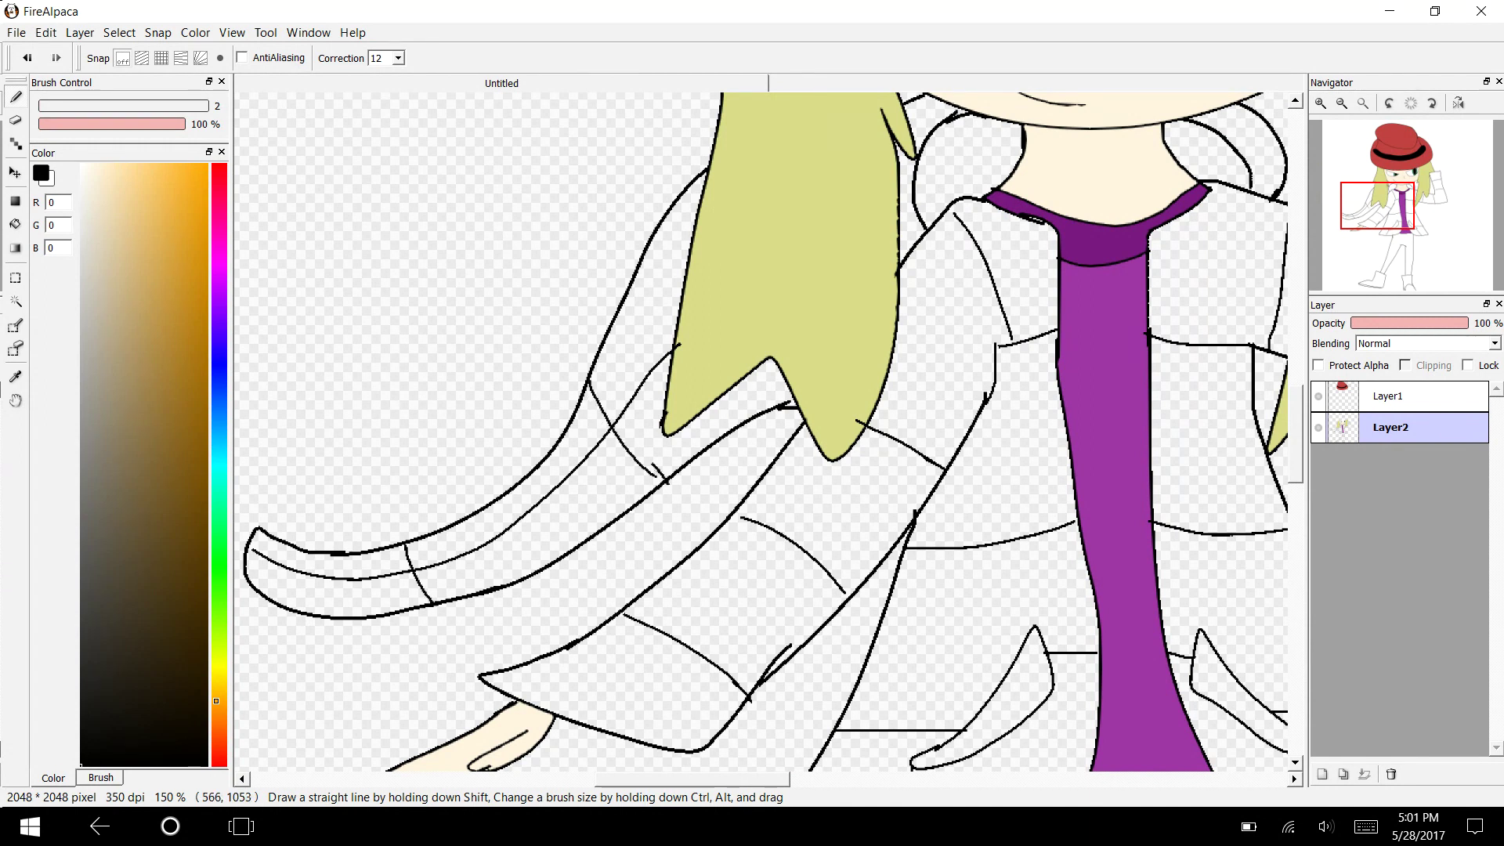
left_click_drag(649, 473, 667, 478)
left_click_drag(660, 225, 683, 305)
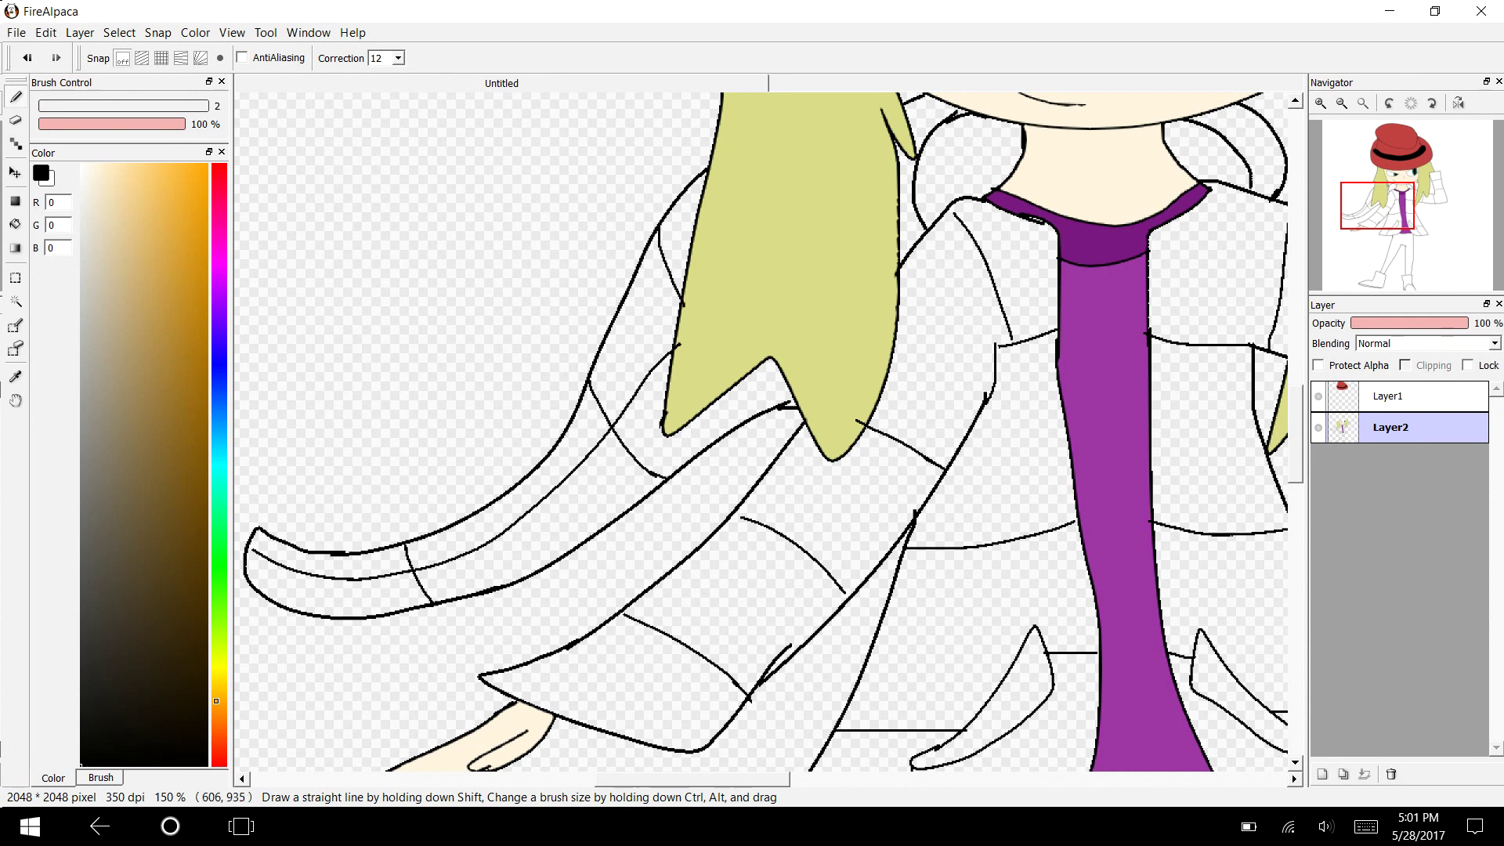
mouse_move(750, 374)
left_mouse_down()
mouse_move(784, 410)
mouse_move(763, 399)
left_mouse_up()
Add short cross lines to the collar shapes on both sides of the neck.
left_click_drag(1299, 449, 1300, 434)
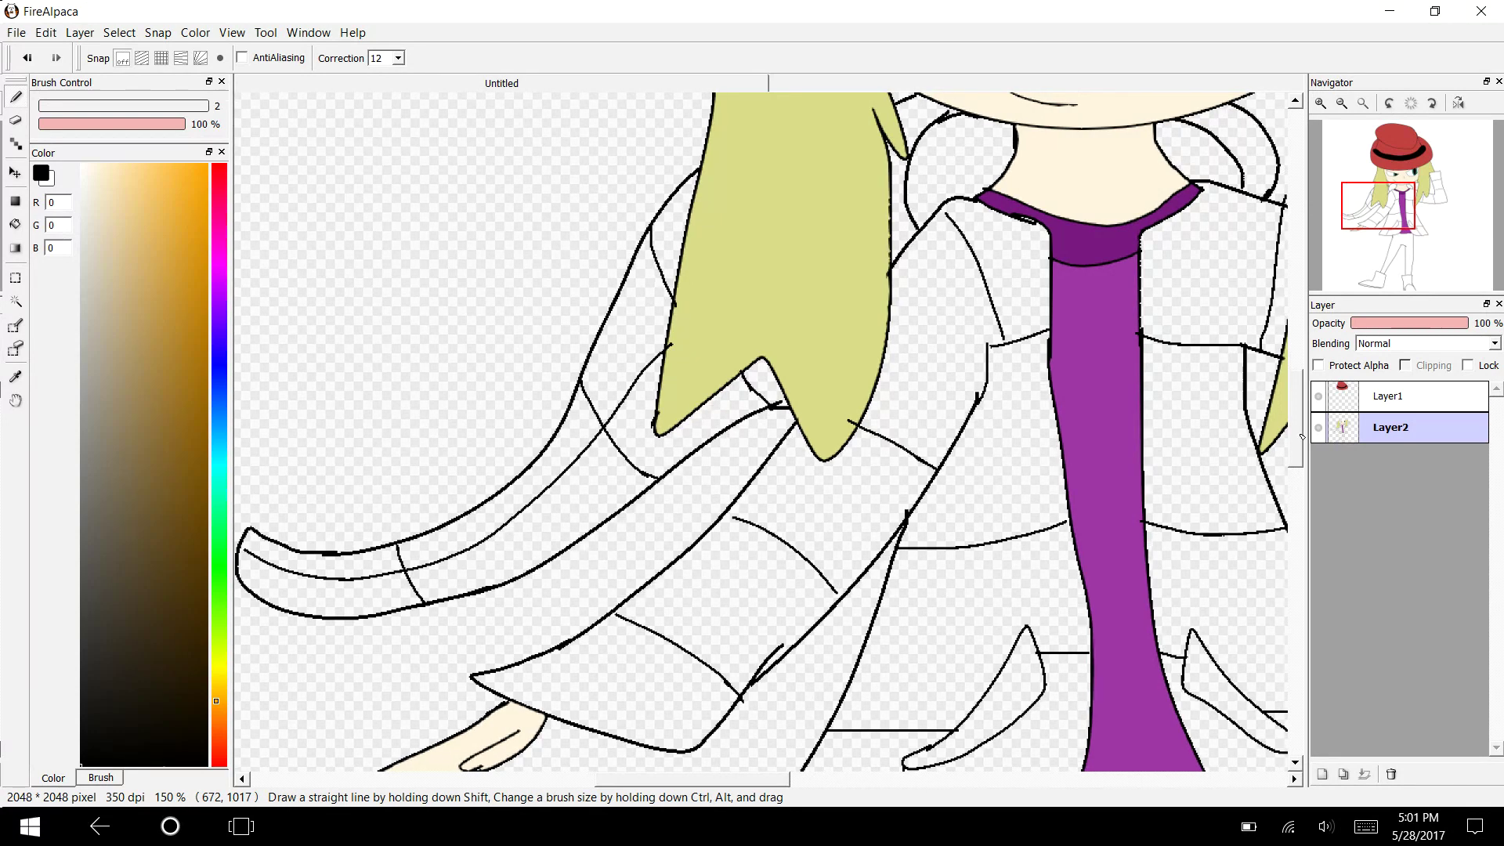
scroll(1302, 437, "up", 2)
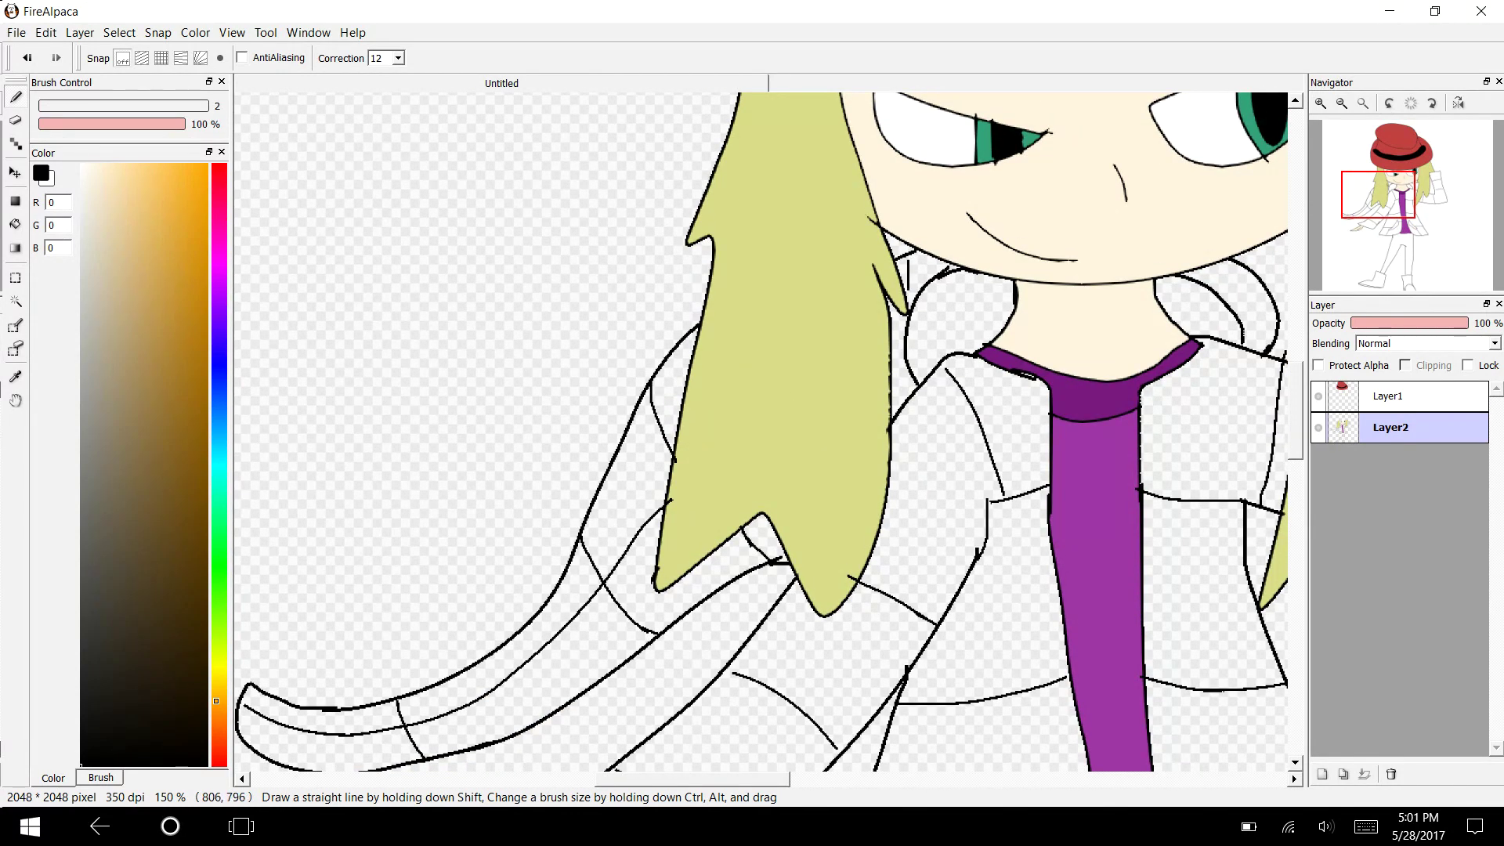
key("ctrl+z")
left_click_drag(905, 261, 925, 282)
left_click_drag(909, 371, 892, 382)
left_click_drag(979, 431, 554, 437)
mouse_move(793, 298)
left_mouse_down()
mouse_move(824, 286)
mouse_move(850, 328)
mouse_move(832, 282)
left_mouse_up()
Set the drawing colour to grey (RGB 106, 106, 106) and fill the collar area left of the neck.
mouse_move(80, 596)
left_mouse_down()
mouse_move(80, 486)
mouse_move(80, 530)
left_mouse_up()
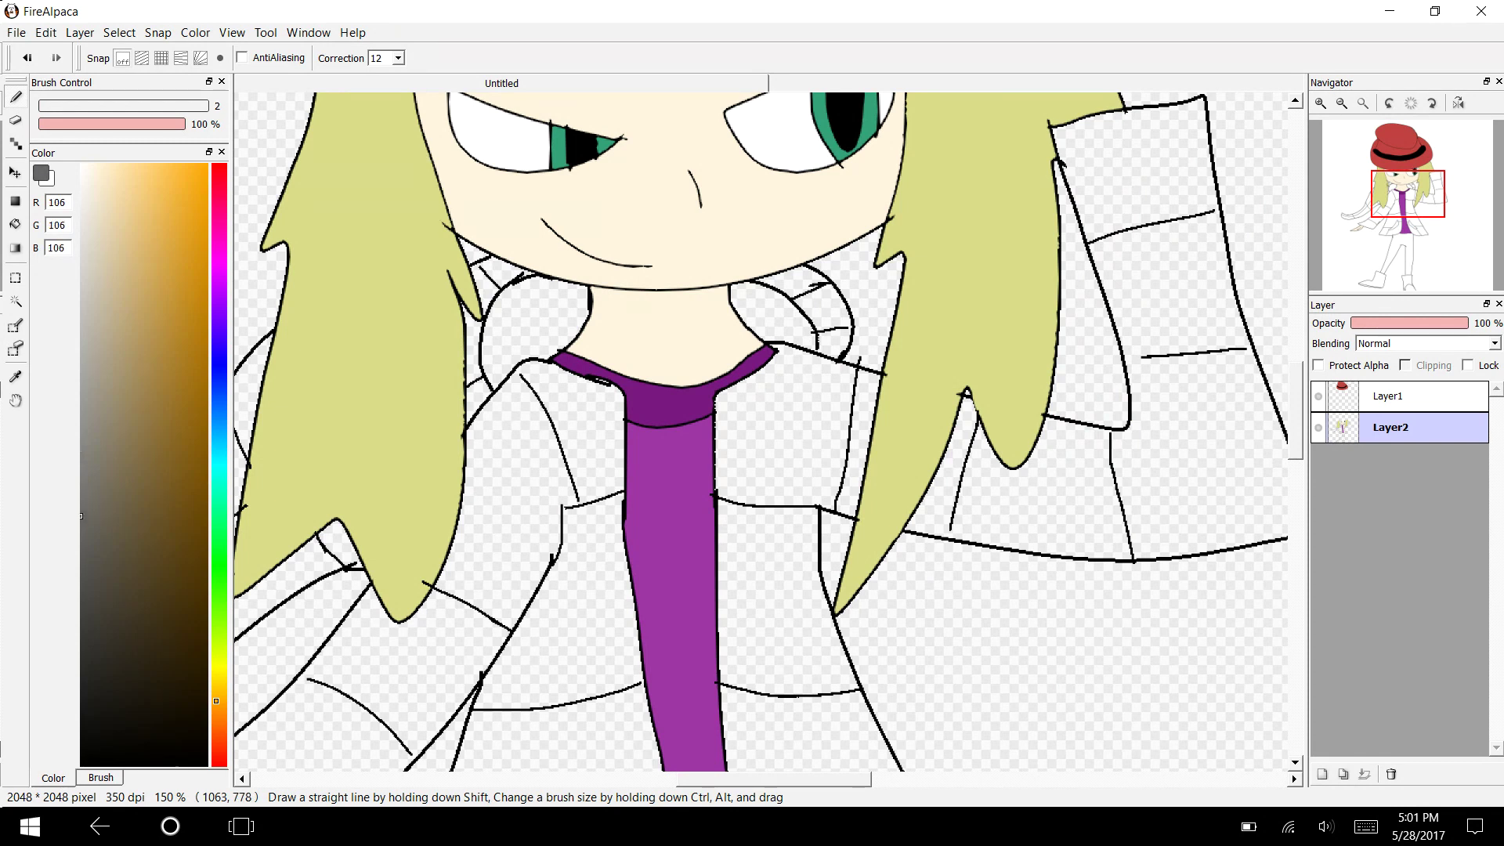
left_click(16, 225)
left_click(551, 313)
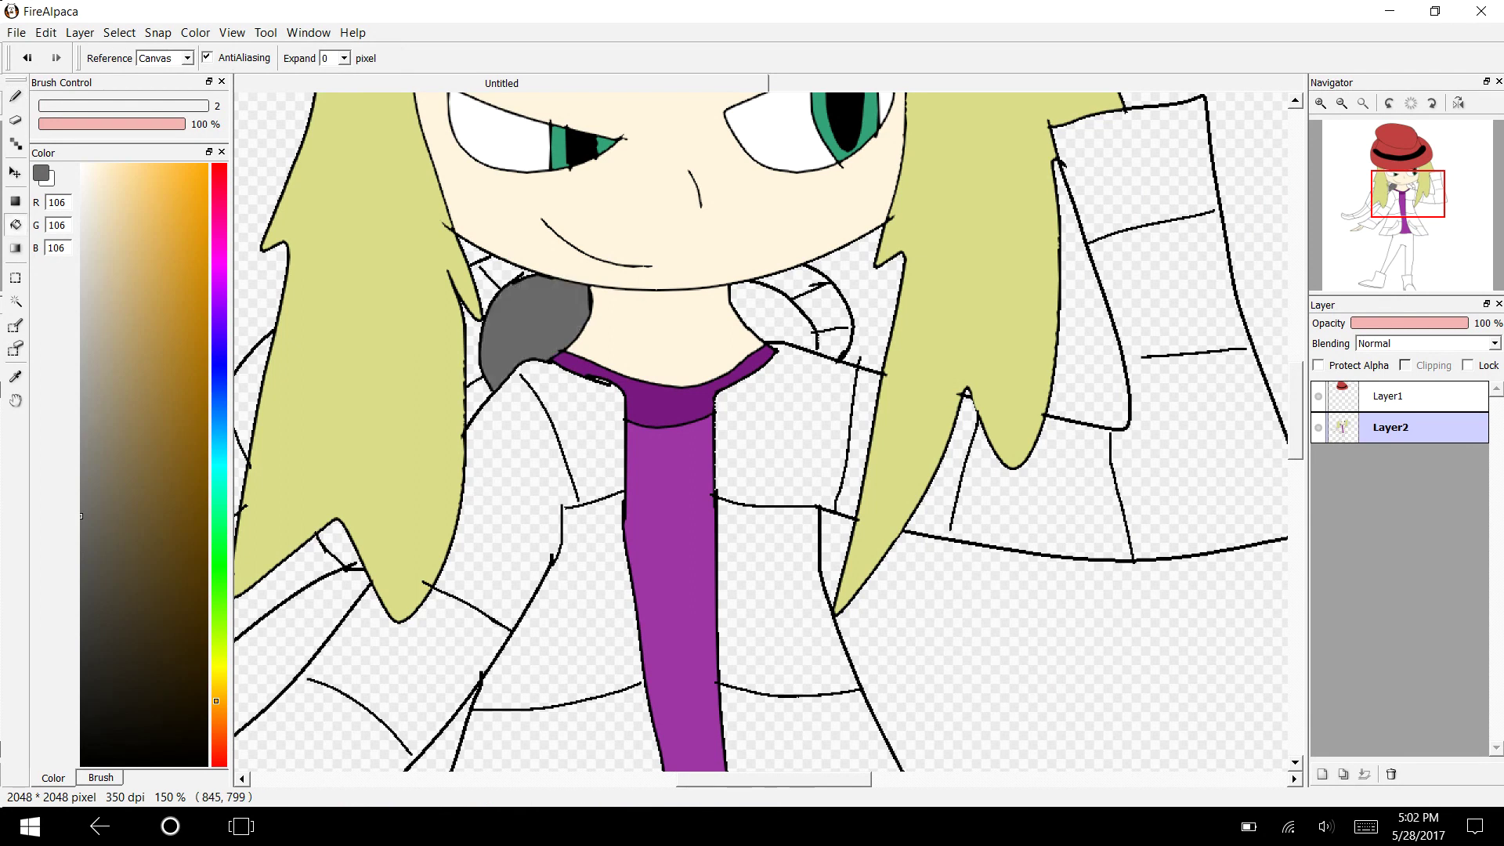
left_click(799, 329)
left_click(27, 58)
left_click_drag(81, 705, 81, 766)
left_click(801, 332)
left_click(27, 58)
Set the drawing colour to grey (RGB 113, 113, 113) and fill the collar area right of the neck.
left_click(15, 96)
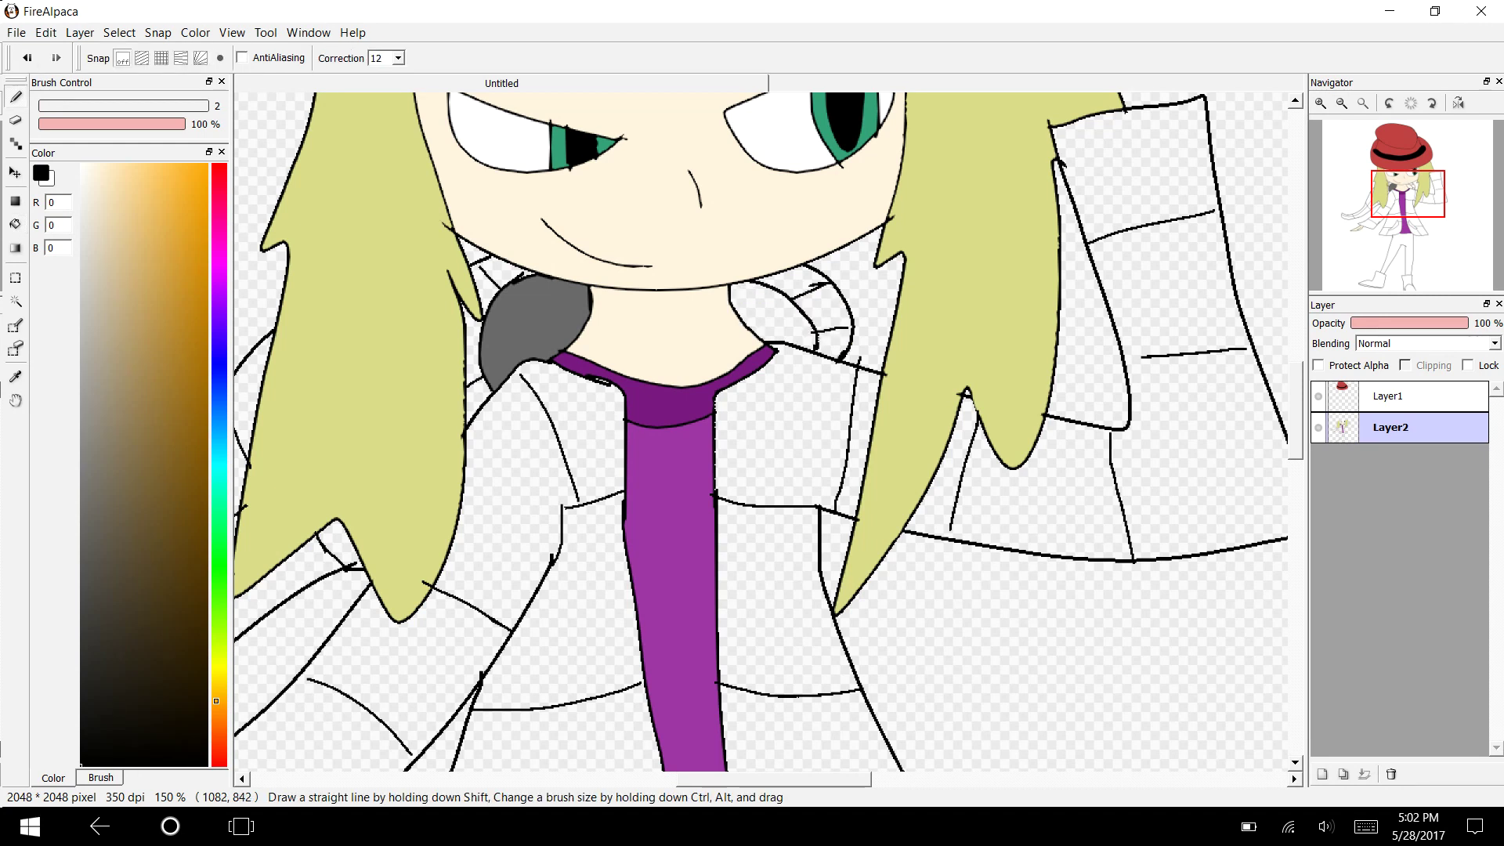
key("g")
left_click(81, 499)
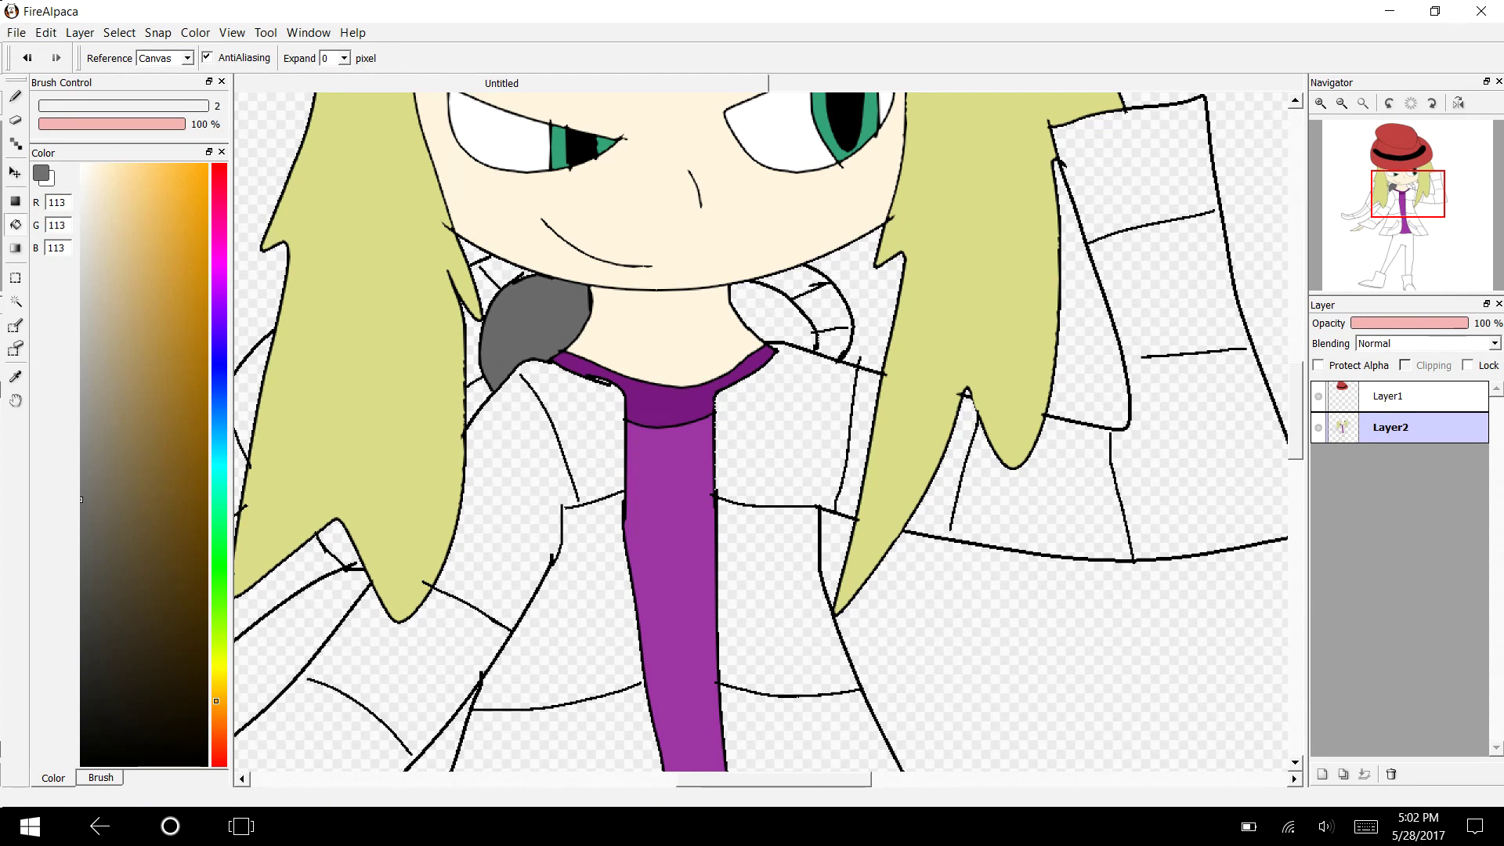
left_click(769, 318)
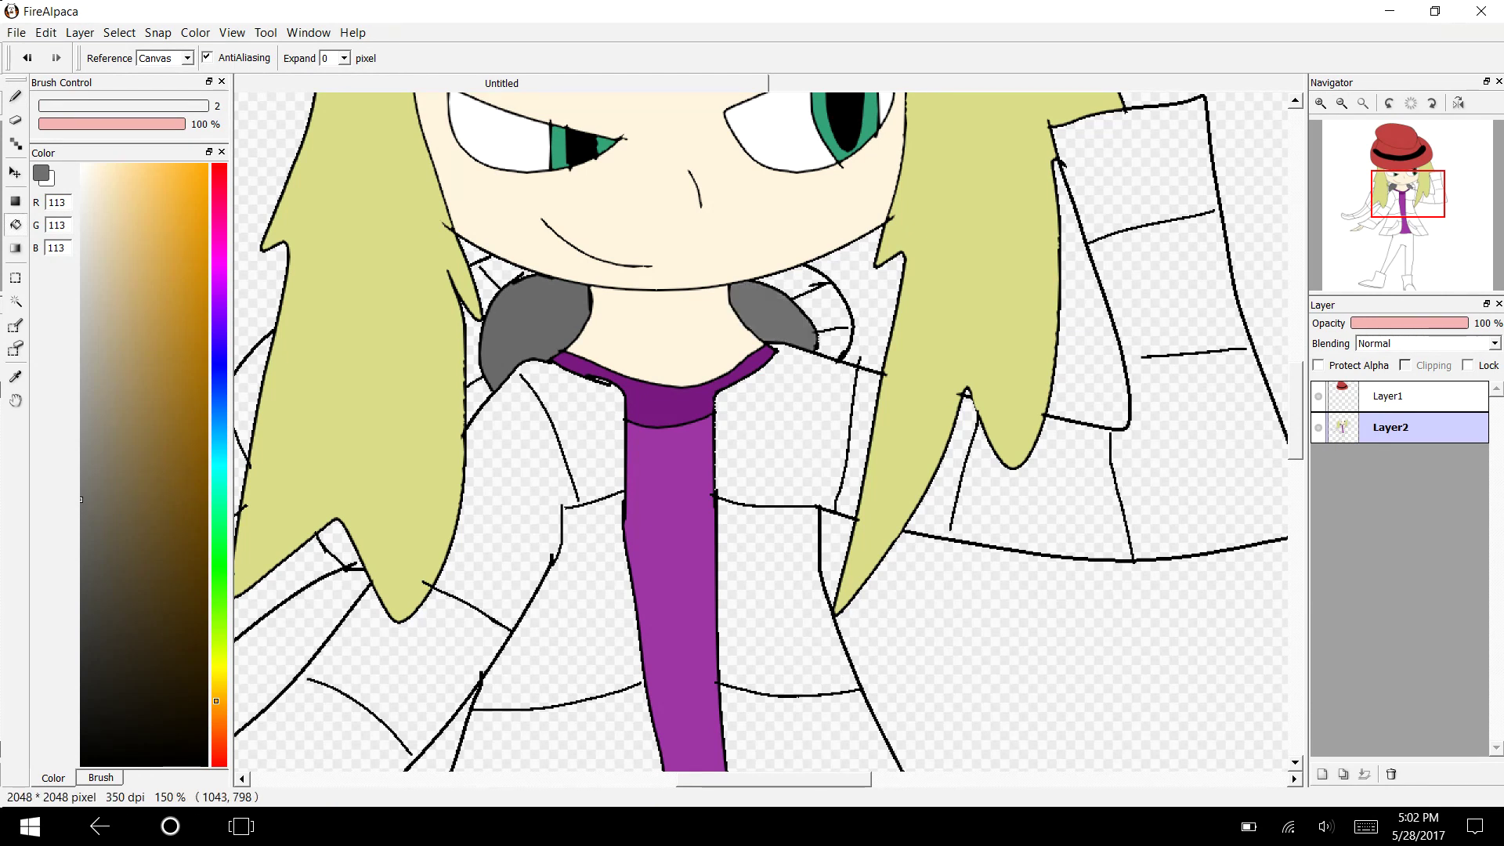
Set the drawing colour to black and extend the cross lines on the raised right sleeve to meet its outlines.
scroll(760, 431, "down", 3)
scroll(760, 430, "up", 5)
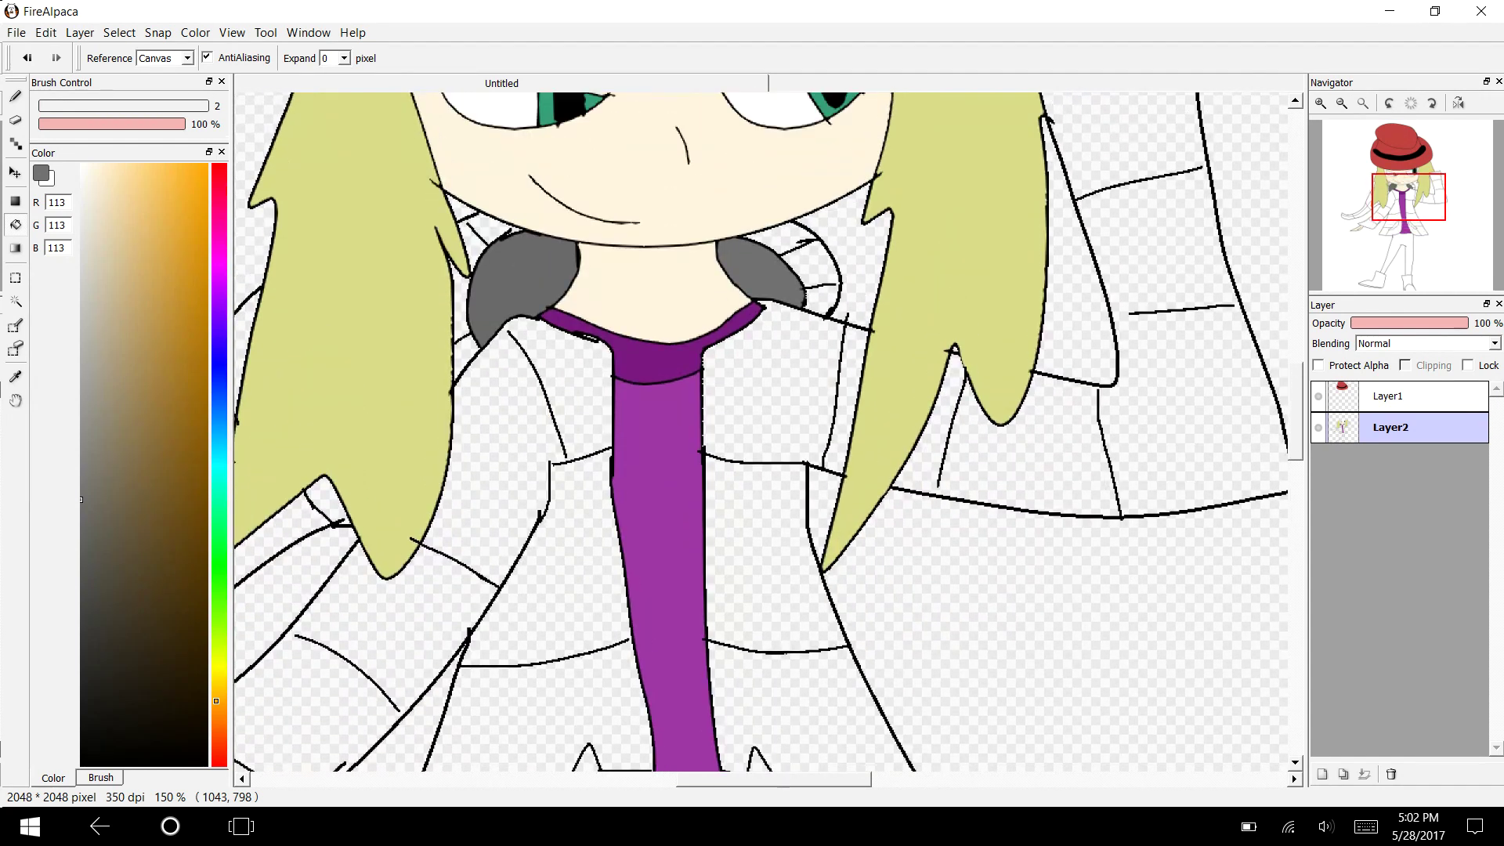
scroll(760, 431, "up", 1)
left_click(16, 96)
left_click_drag(139, 653, 80, 766)
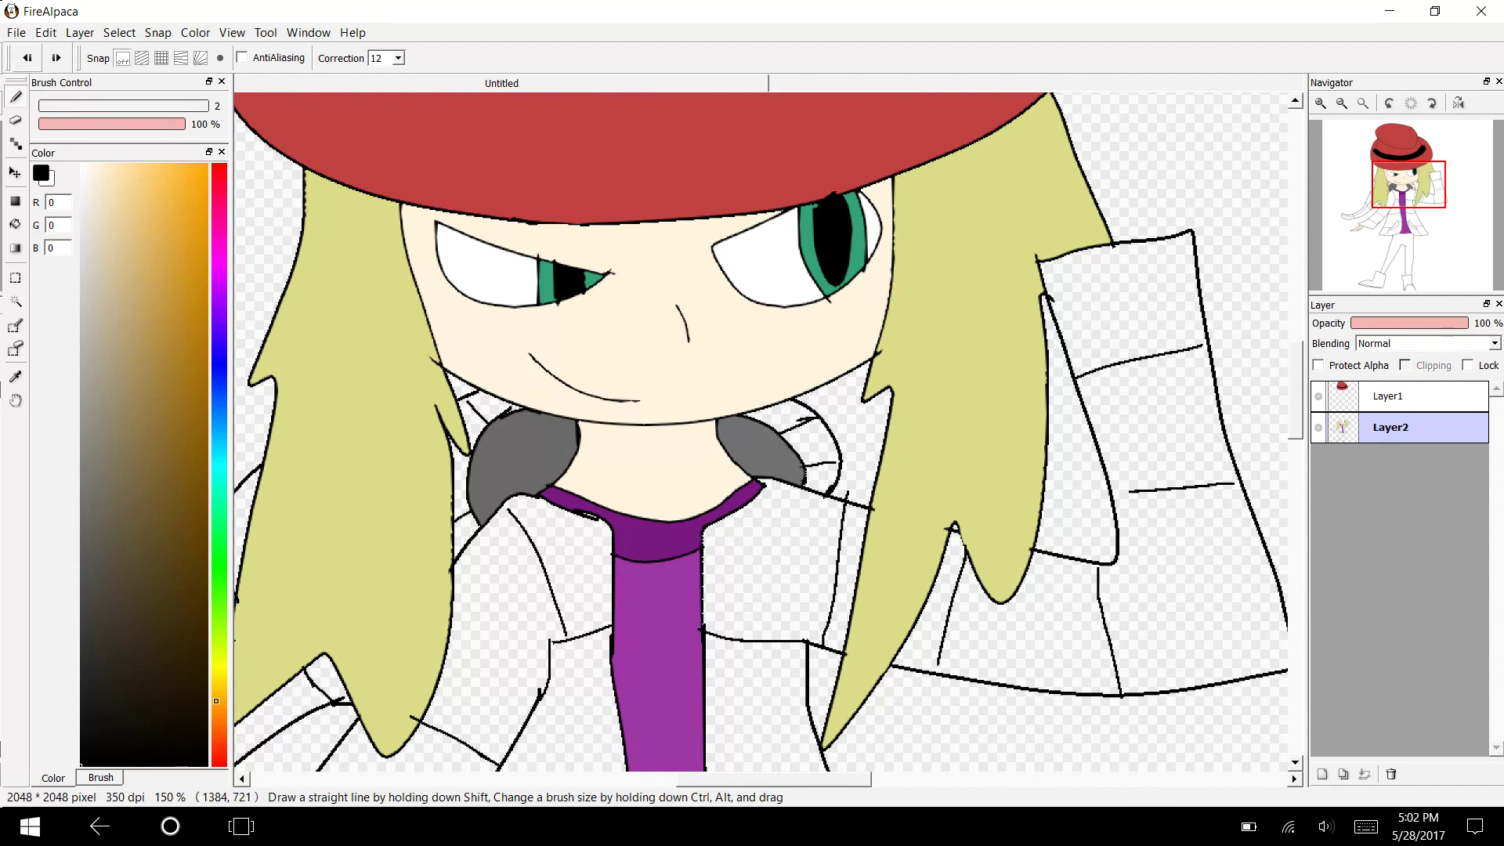
left_click_drag(1208, 345, 1192, 348)
left_click_drag(1131, 496, 1112, 500)
left_click(27, 58)
key("ctrl+y")
left_click_drag(1212, 484, 1239, 478)
left_click_drag(939, 659, 940, 678)
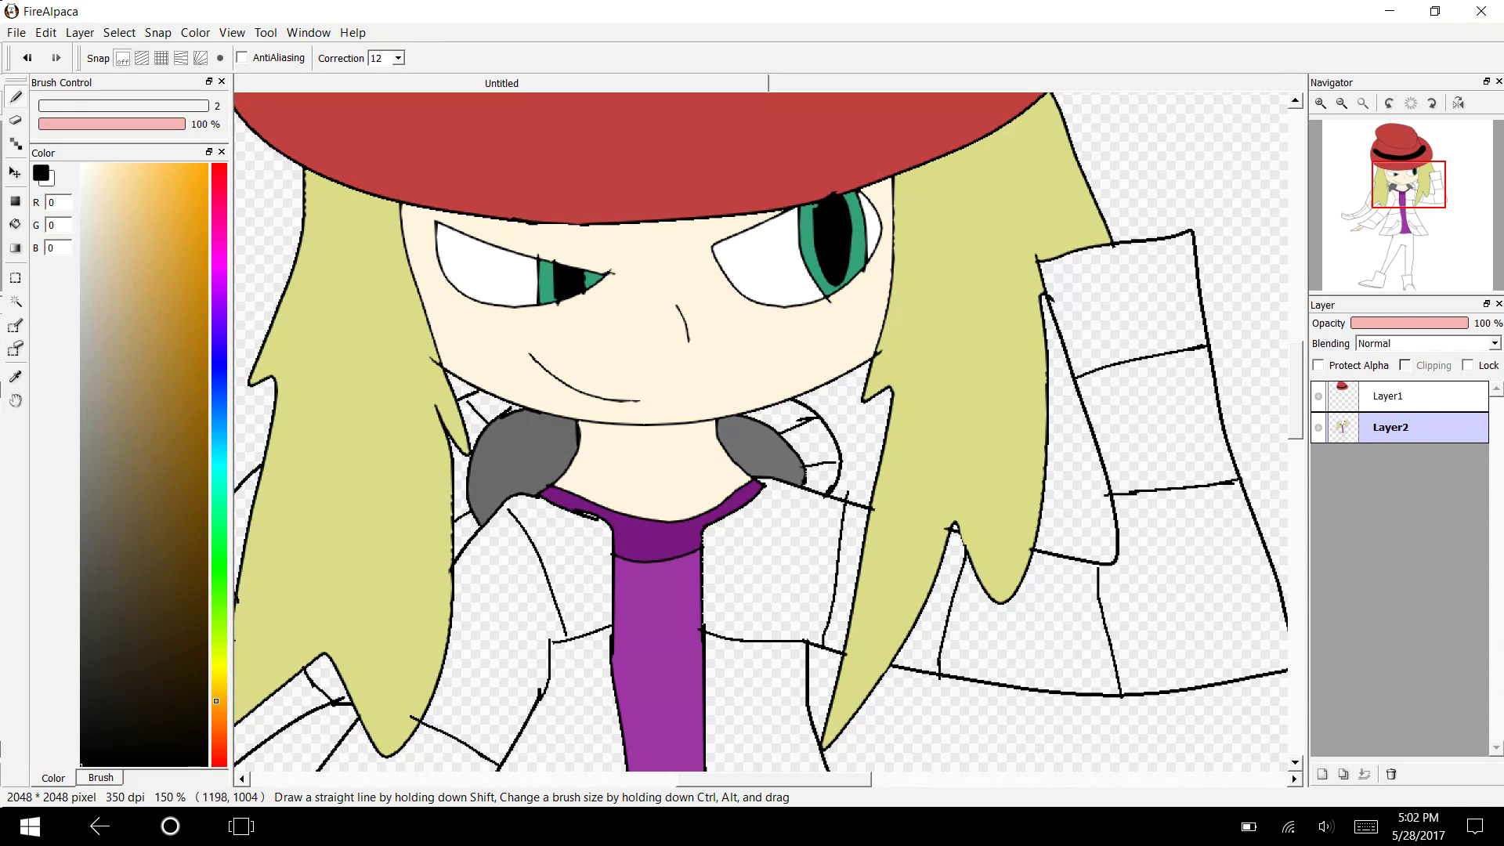
left_click_drag(1091, 564, 1100, 582)
key("ctrl+z")
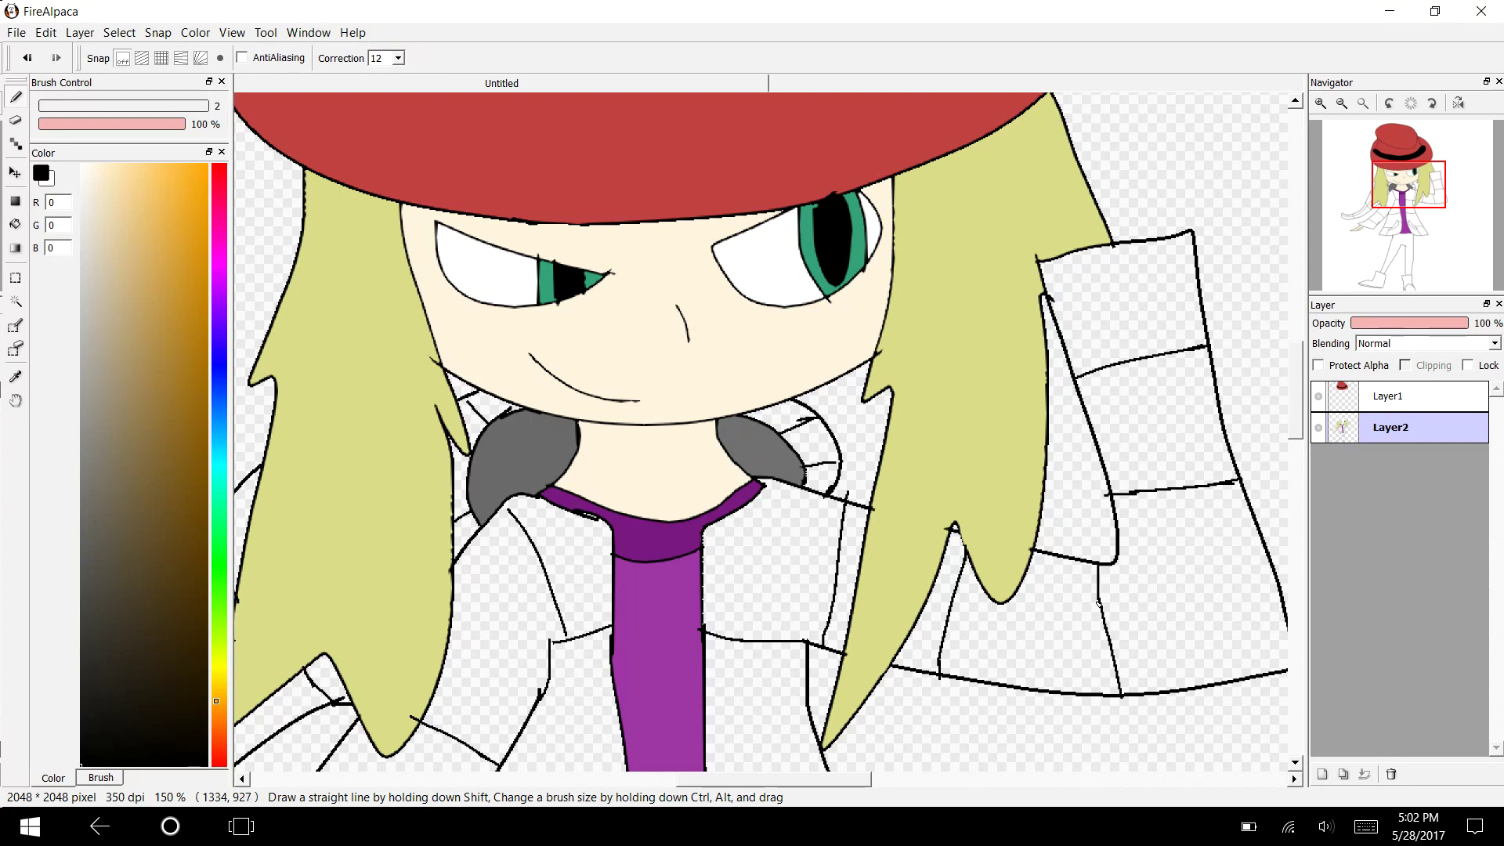
Extend the loose ends of the left chest seam and the seams below the pockets to meet the adjoining coat lines.
scroll(1098, 603, "down", 3)
left_click_drag(1409, 203, 1375, 204)
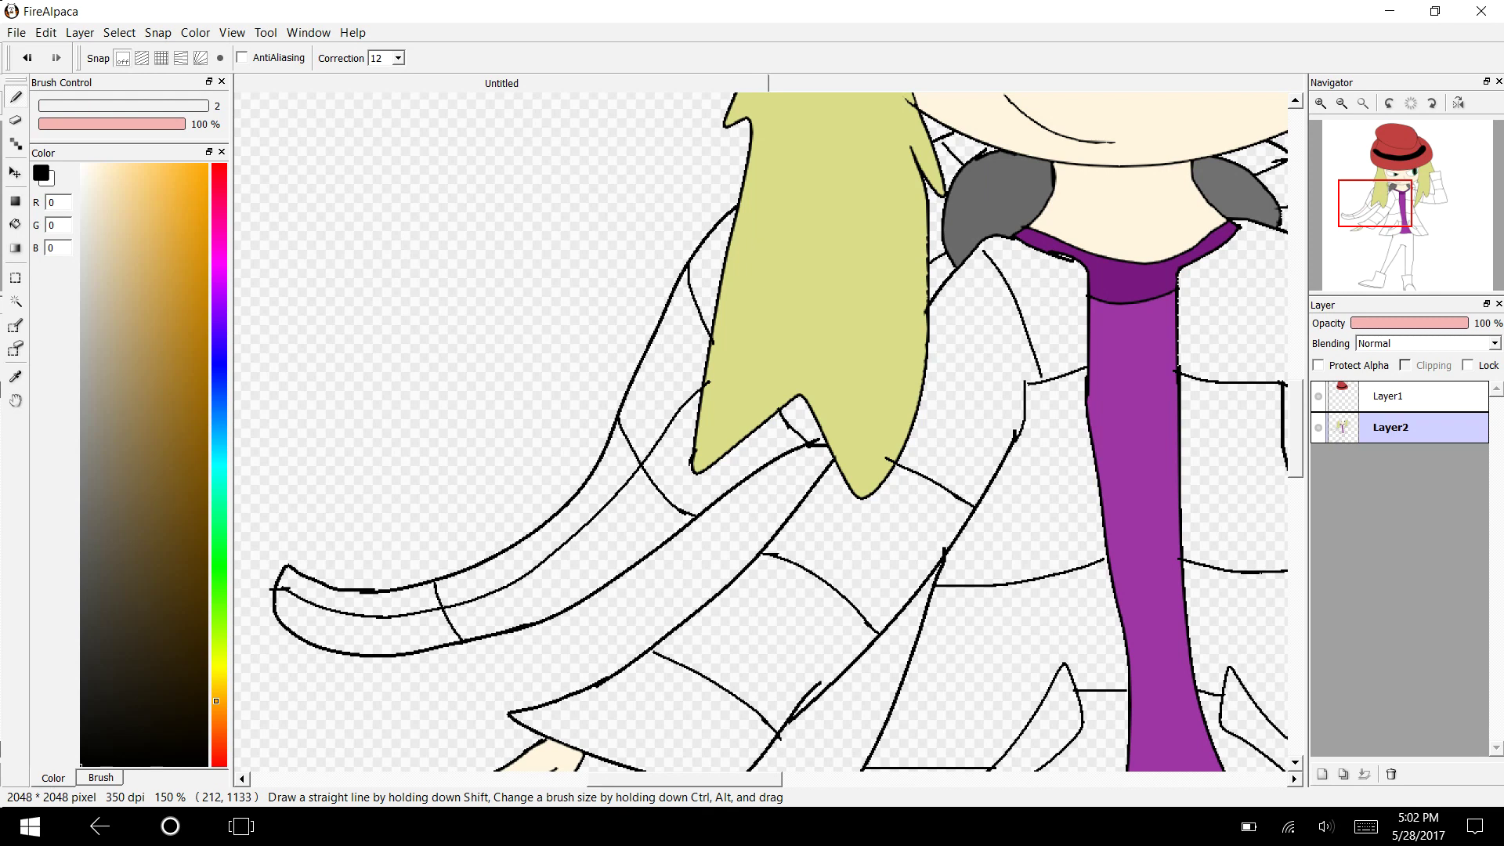
left_click_drag(685, 779, 741, 779)
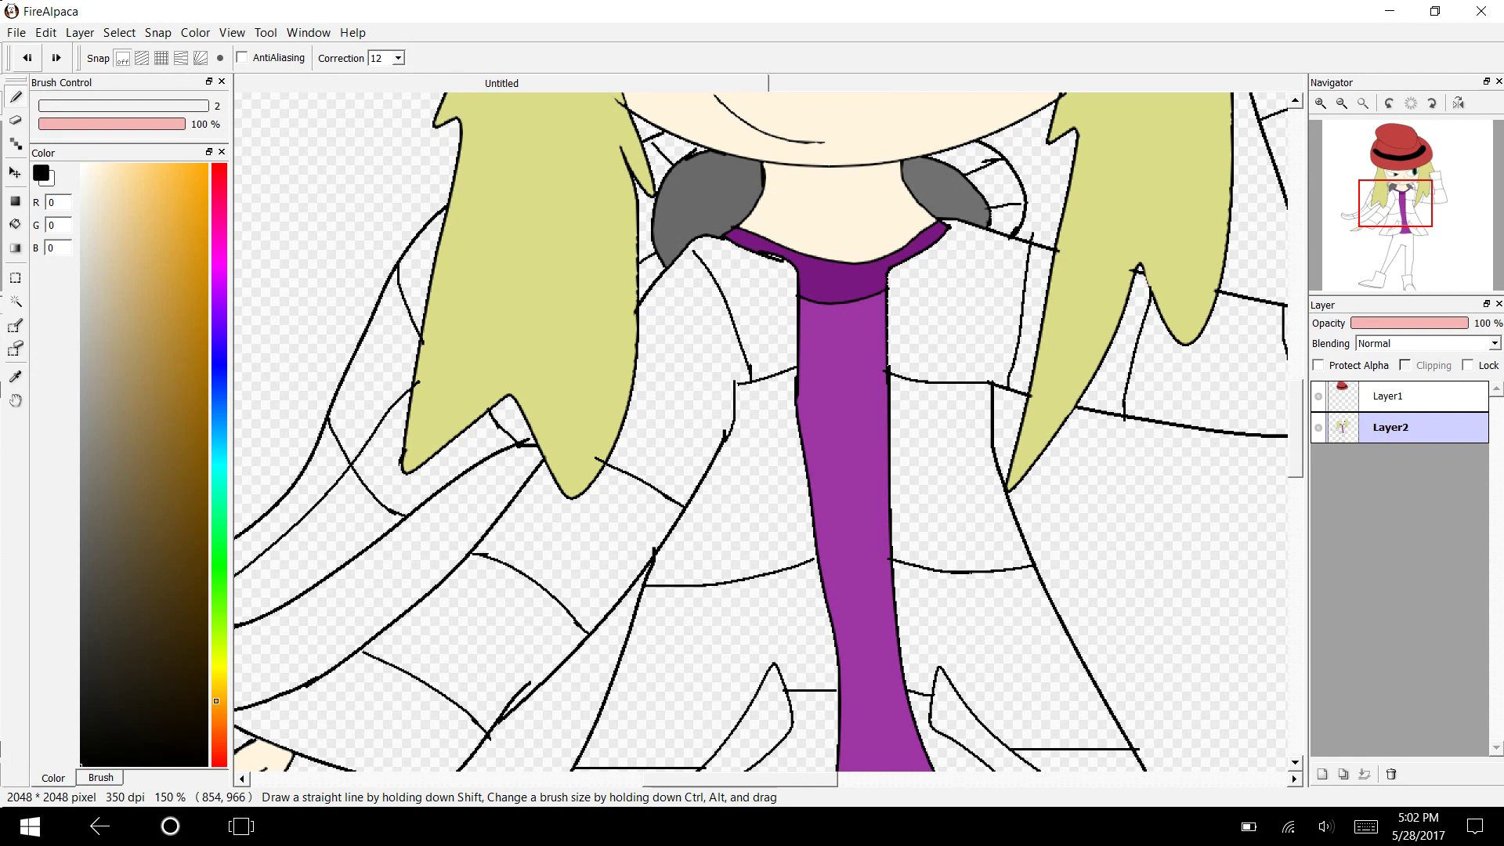
left_click(27, 58)
scroll(760, 430, "down", 7)
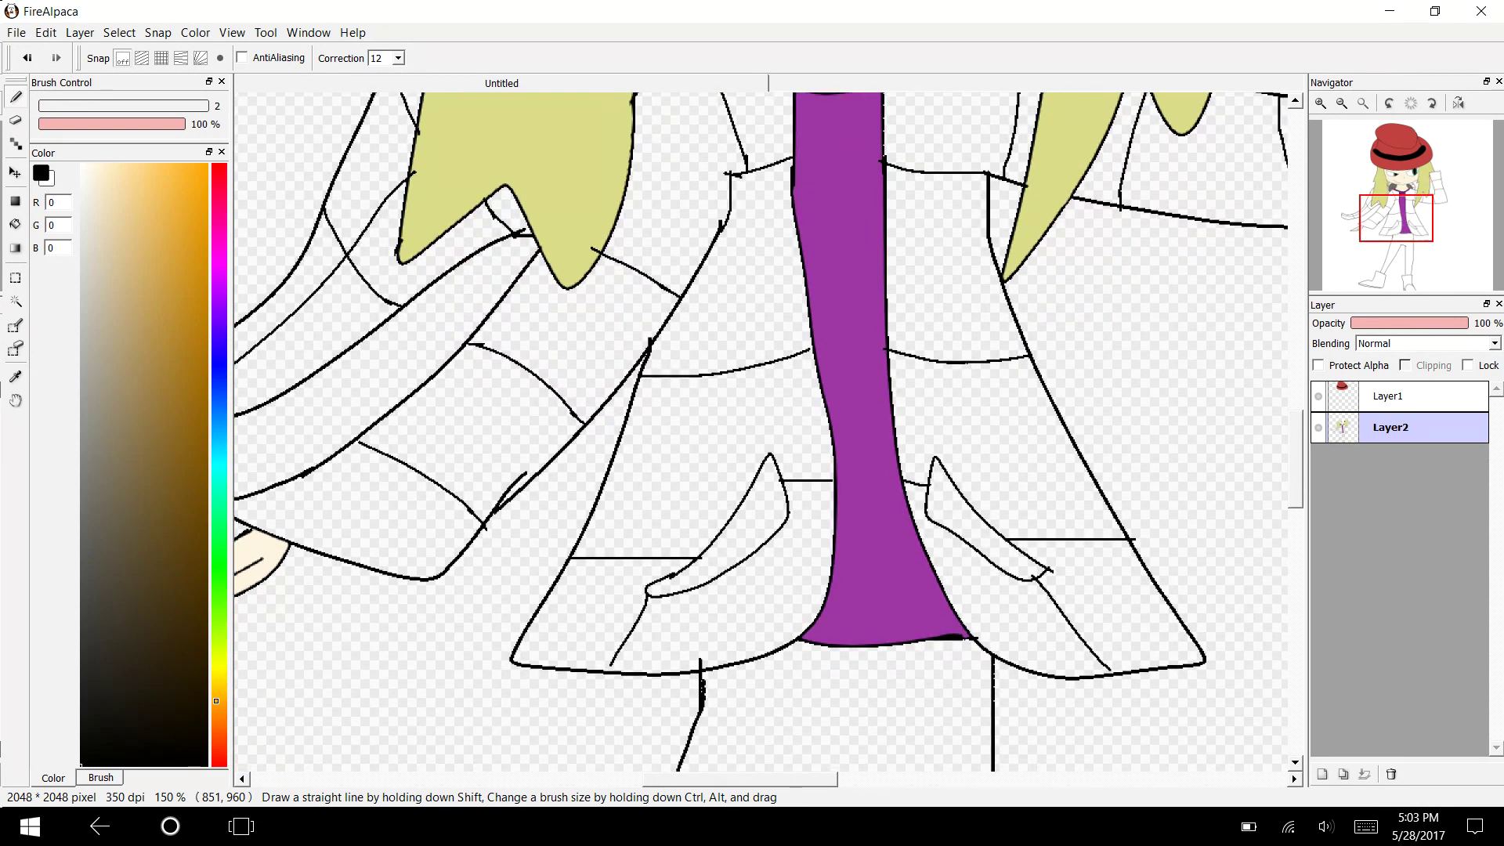
scroll(760, 431, "down", 5)
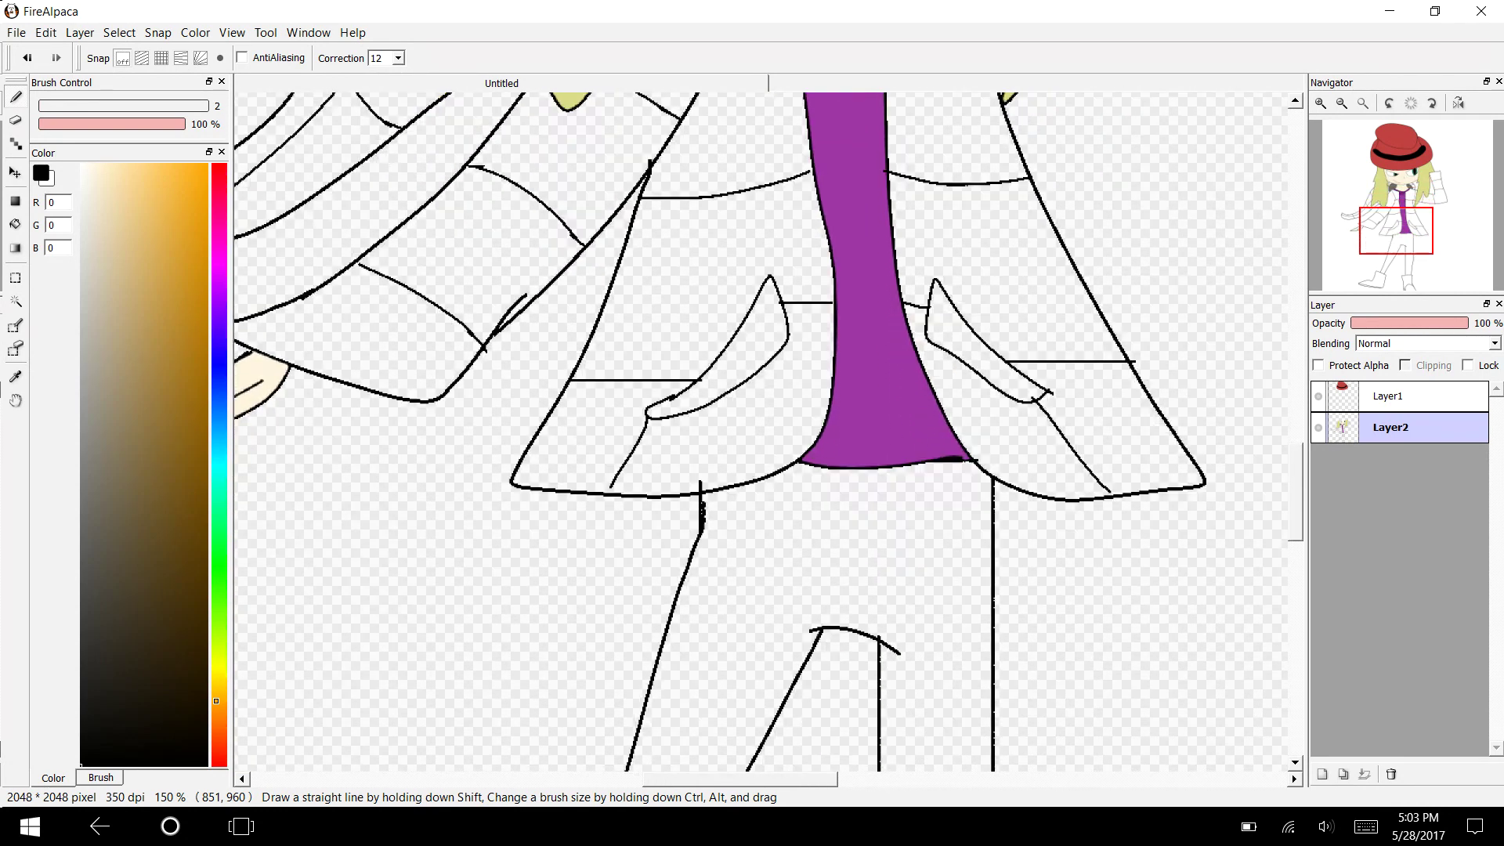
scroll(760, 431, "up", 4)
scroll(760, 431, "up", 2)
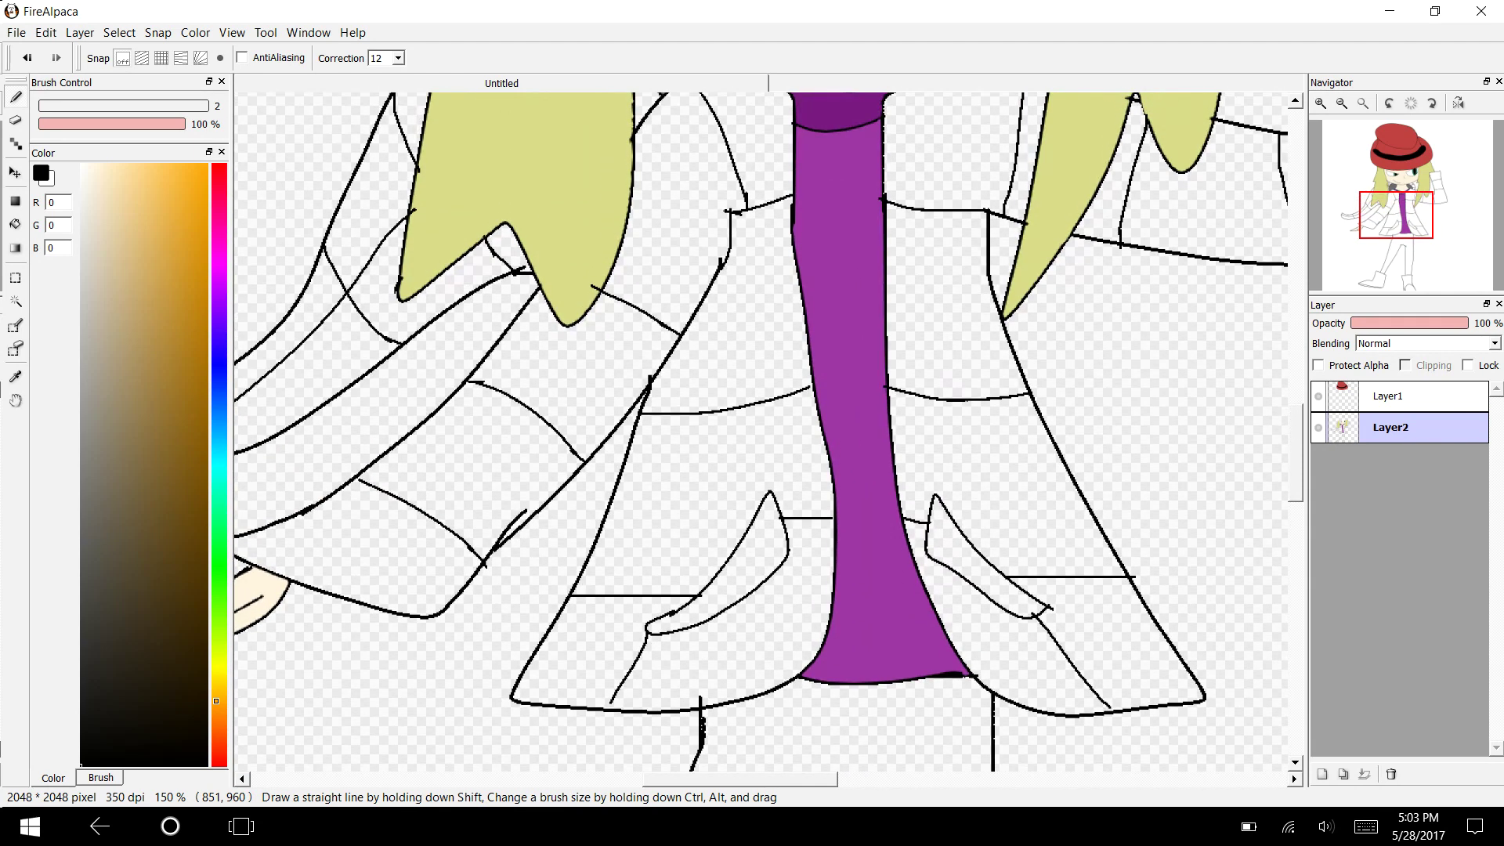
scroll(759, 431, "down", 3)
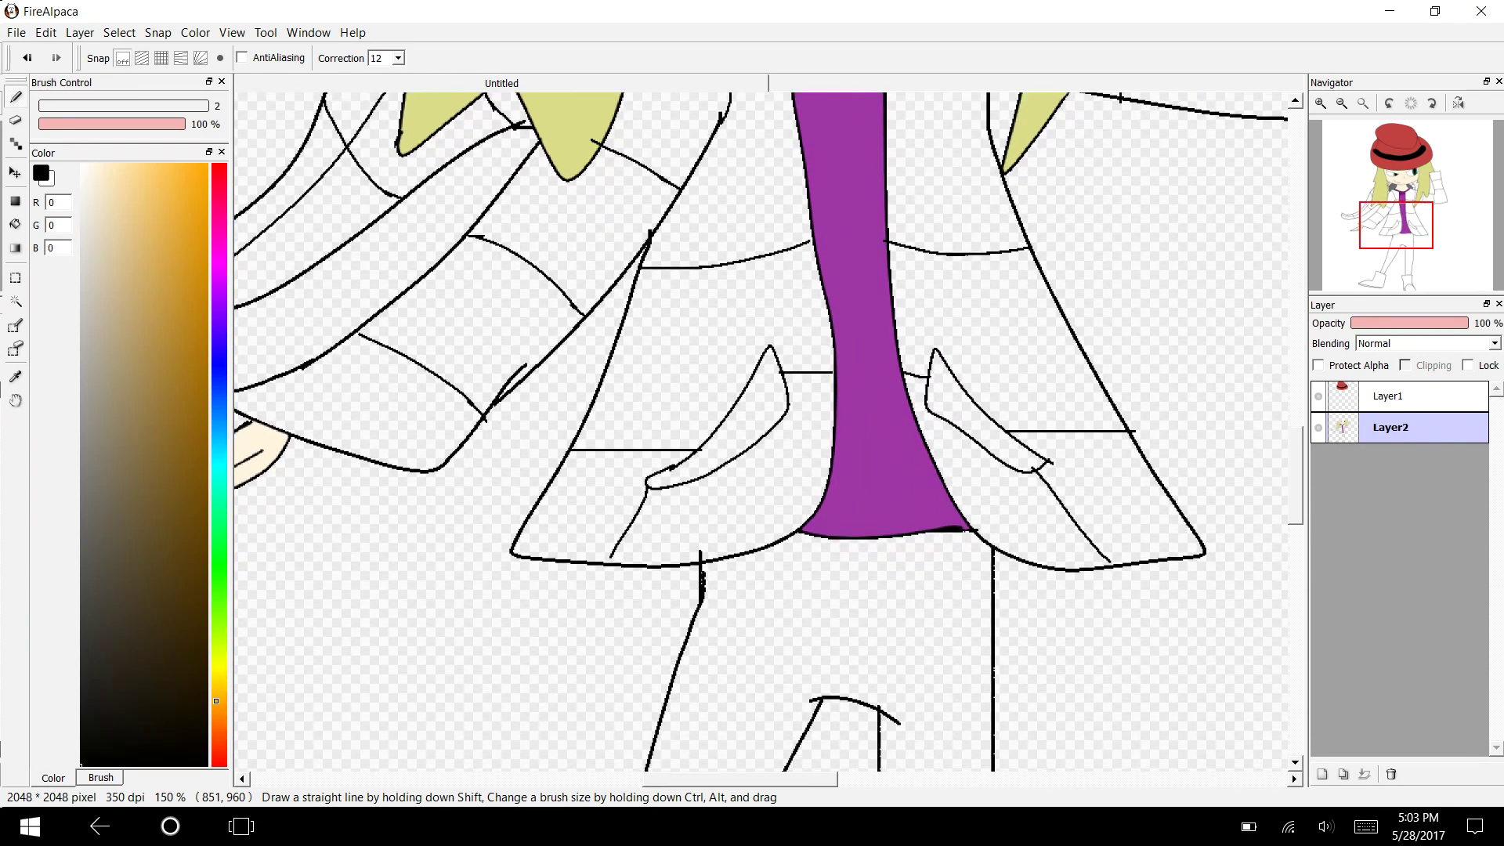
left_click_drag(609, 533, 605, 551)
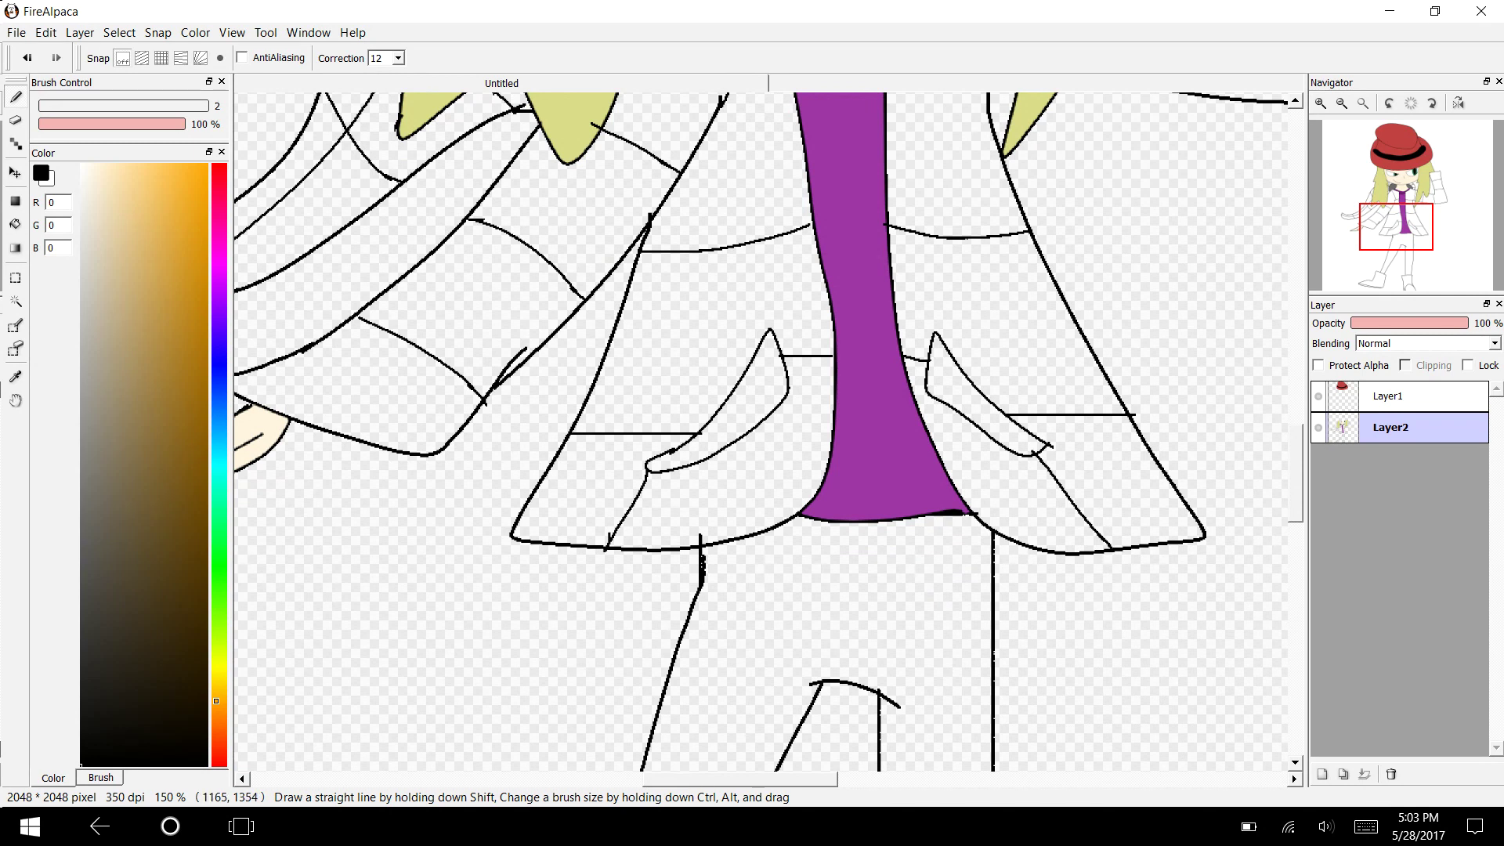
Inspect the coat's outlines and seams from the collar down to the hem.
right_click(1295, 503)
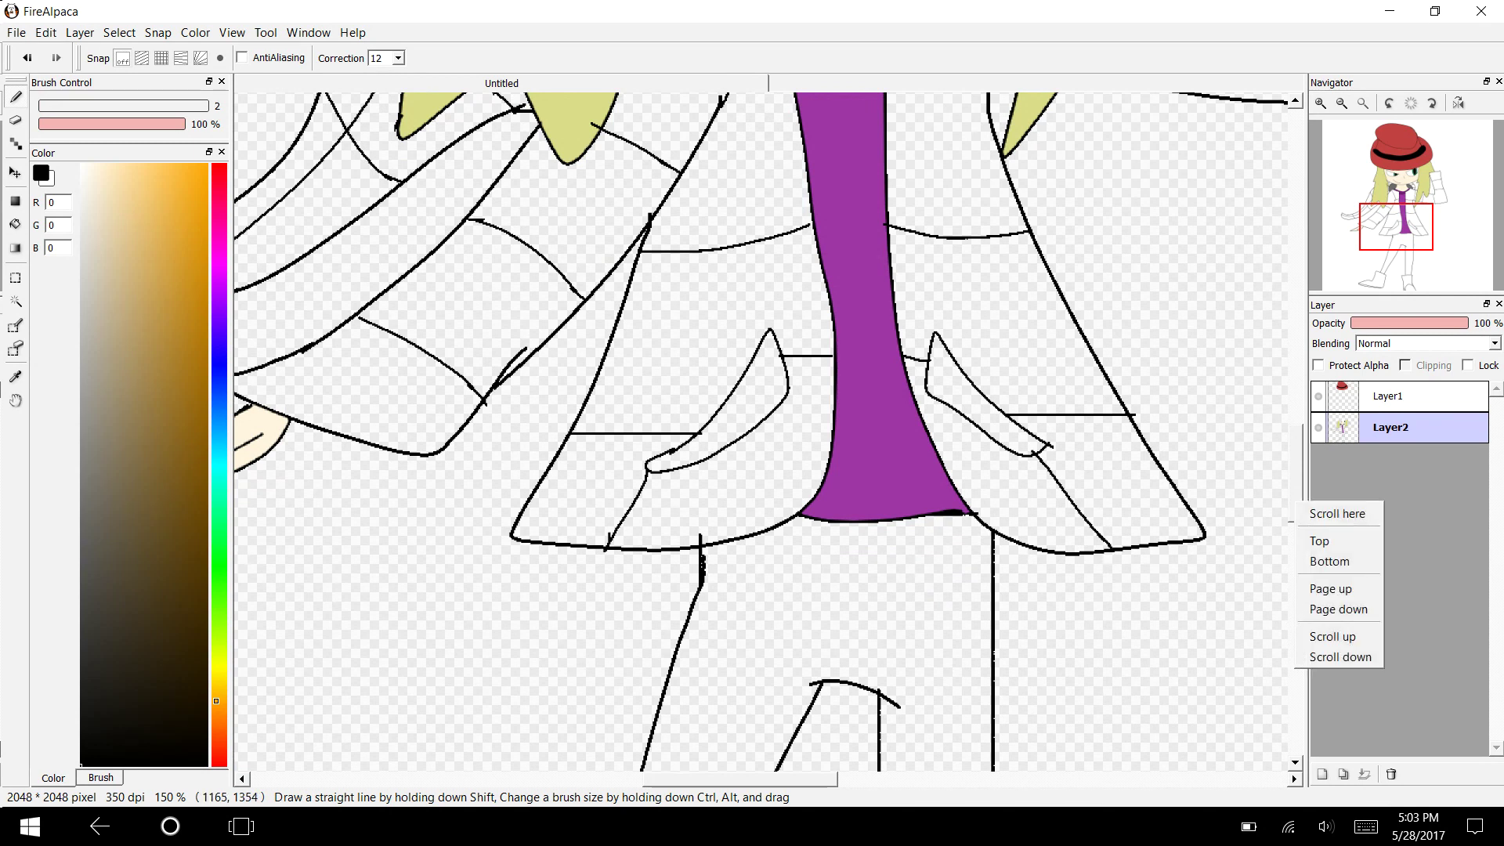
left_click(1296, 498)
left_click_drag(1296, 498, 1295, 492)
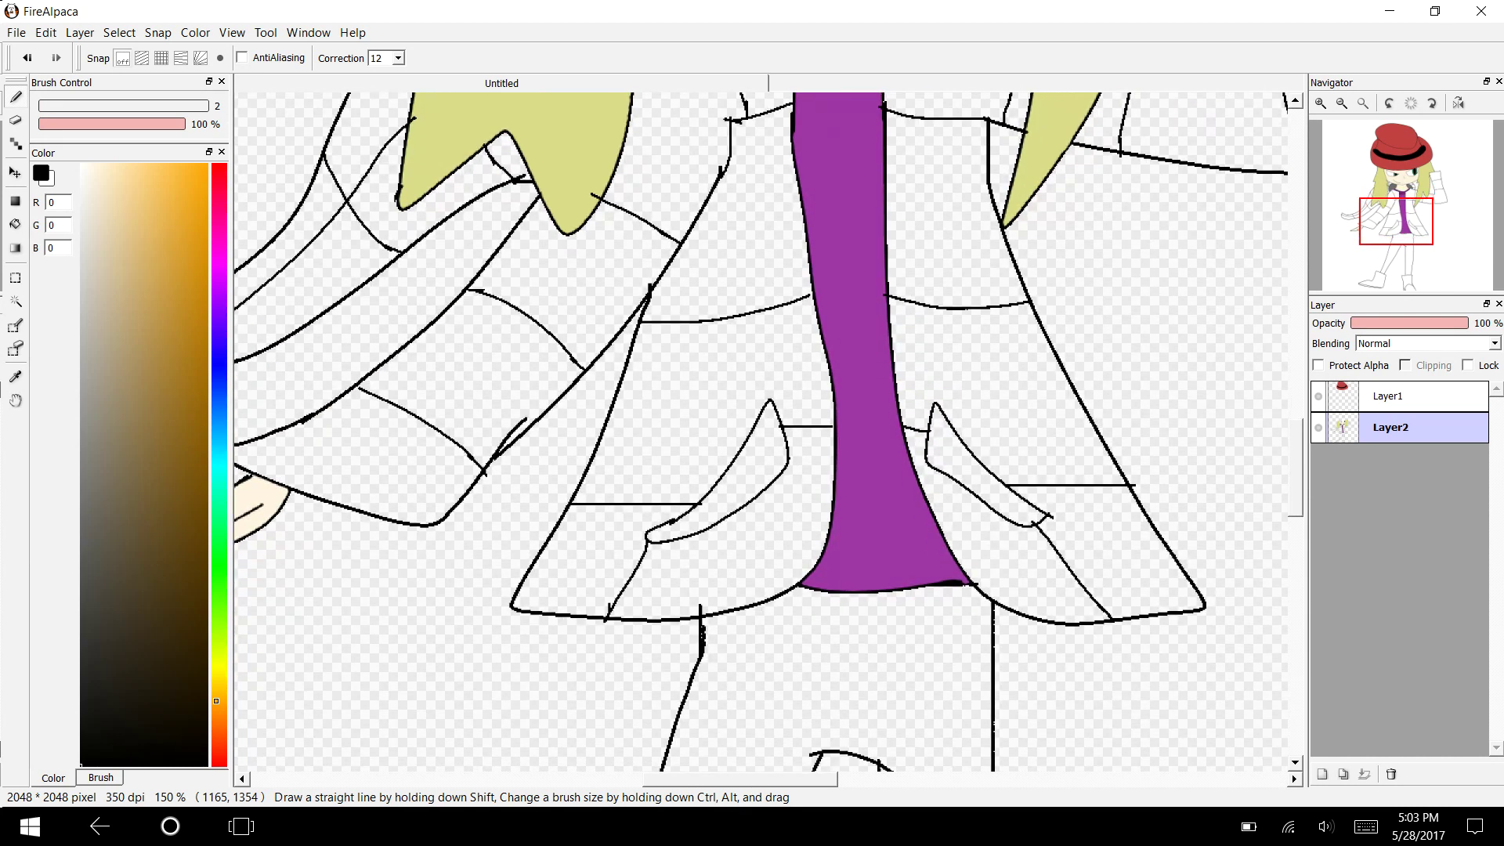
scroll(760, 431, "up", 5)
scroll(760, 431, "down", 8)
scroll(760, 431, "up", 12)
scroll(760, 431, "up", 7)
scroll(760, 431, "down", 6)
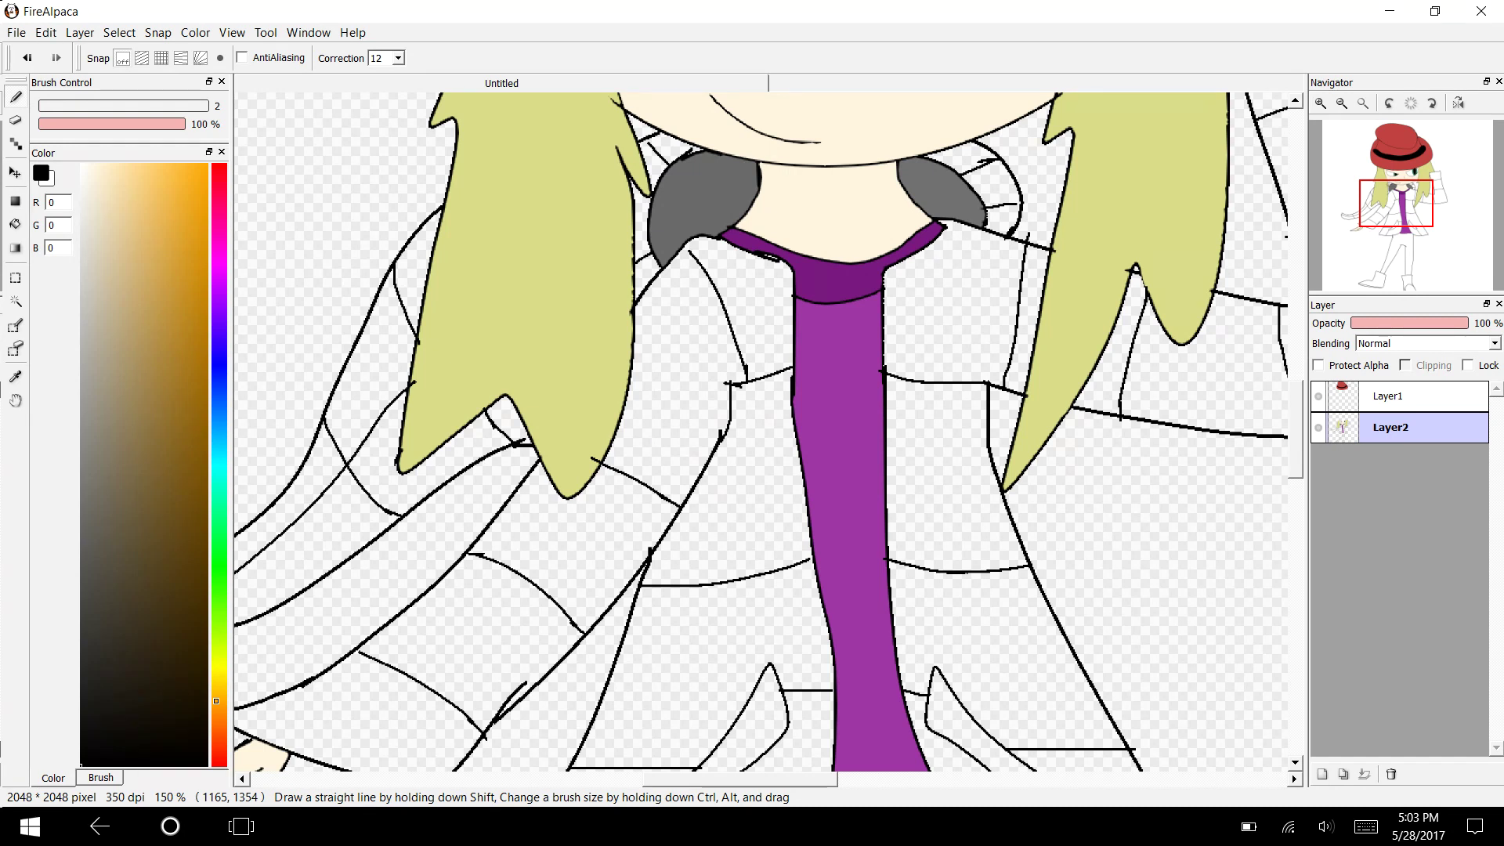
Handwrite a note starting with "SRY Just" in the empty area left of the character.
left_click(232, 33)
left_click(280, 95)
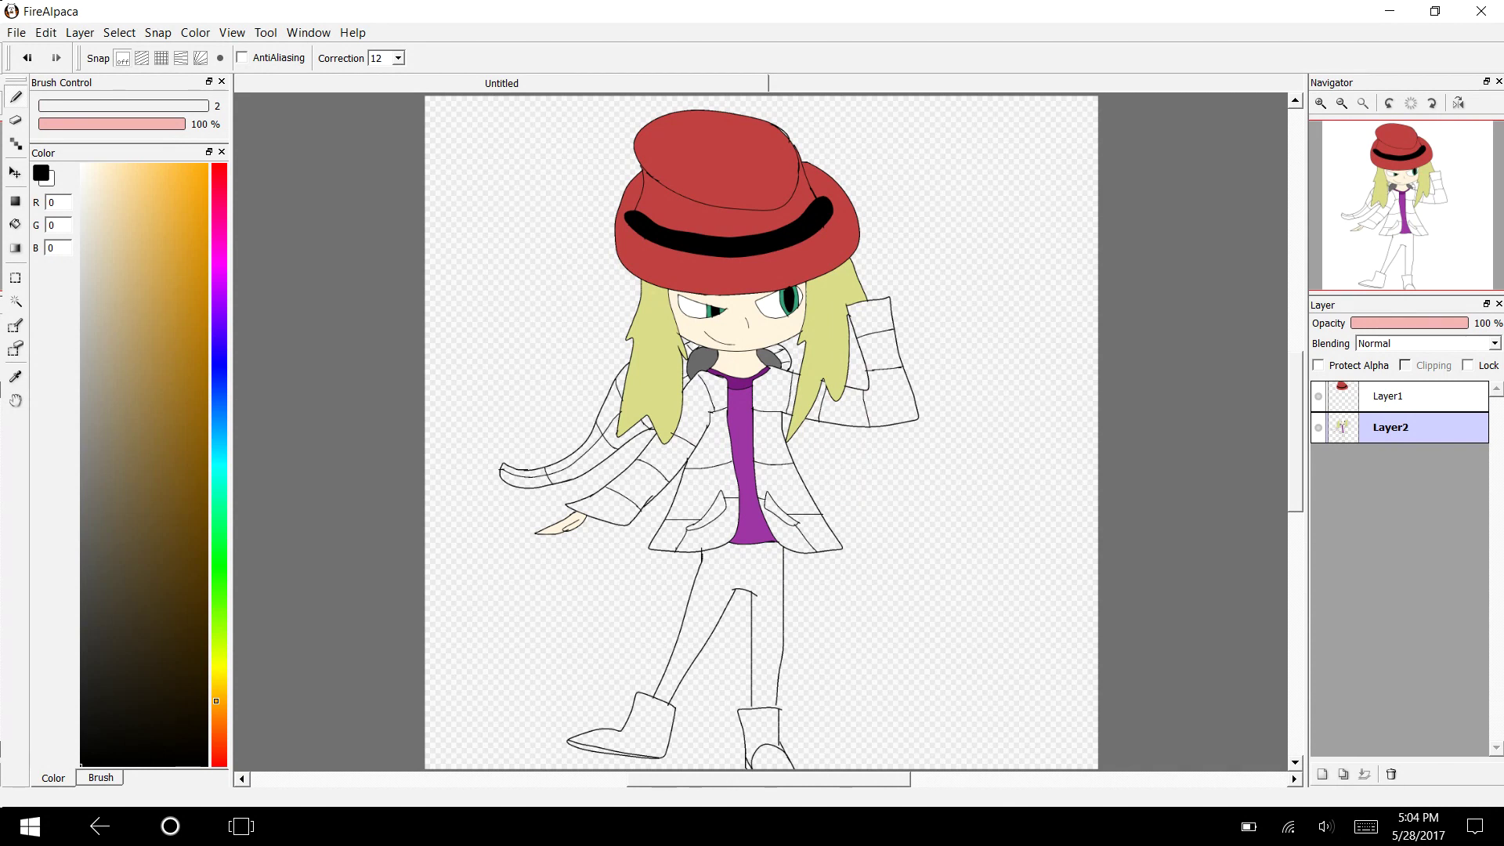
mouse_move(475, 137)
left_mouse_down()
mouse_move(463, 223)
mouse_move(495, 191)
mouse_move(527, 212)
mouse_move(551, 180)
left_mouse_up()
left_click_drag(560, 147, 557, 198)
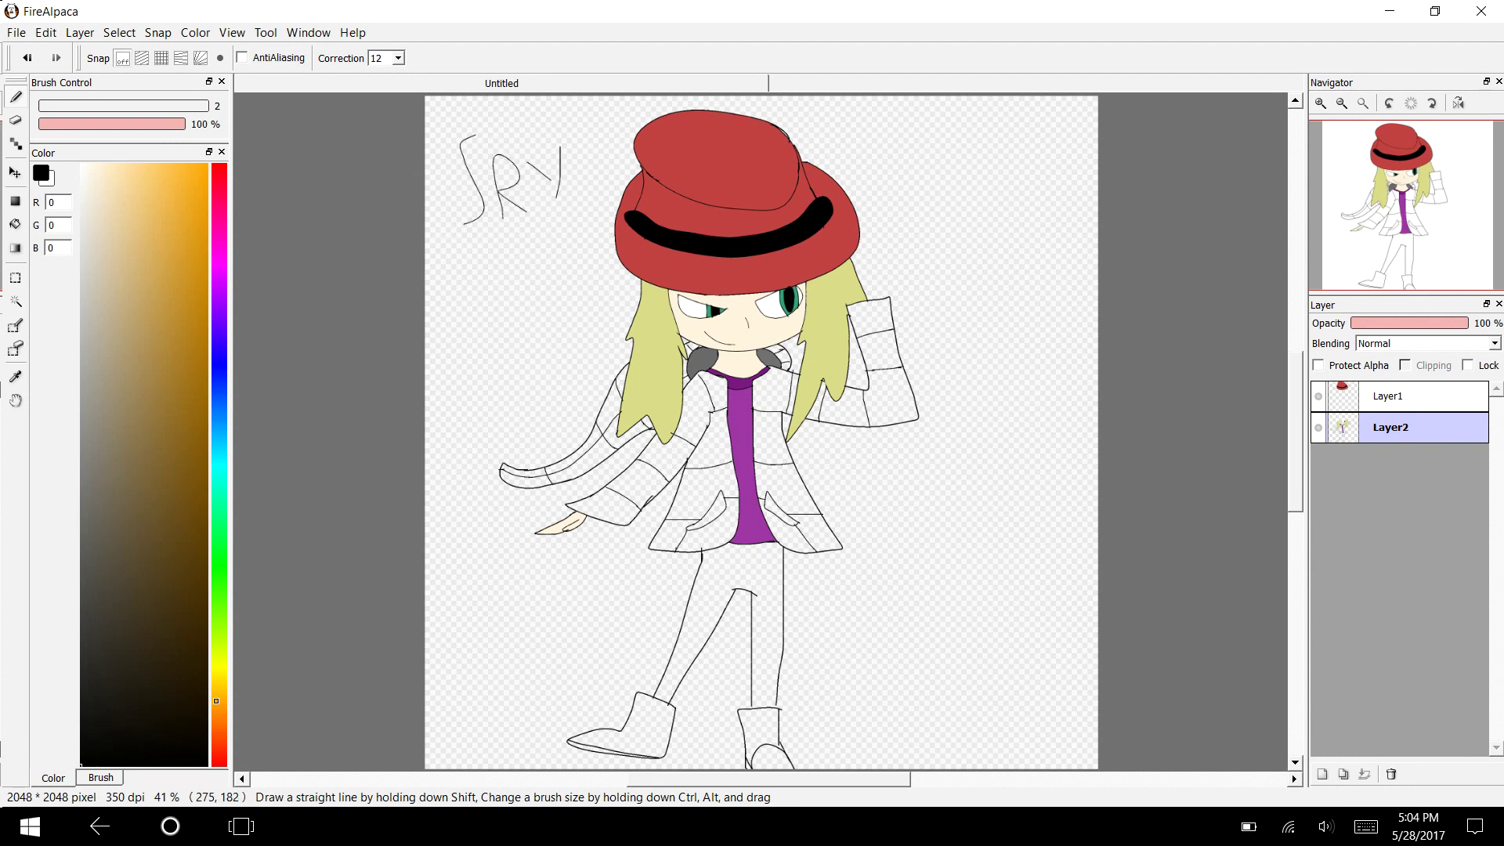
mouse_move(449, 264)
left_mouse_down()
mouse_move(490, 262)
mouse_move(455, 314)
mouse_move(539, 320)
left_mouse_up()
left_click_drag(559, 268, 560, 318)
mouse_move(574, 257)
left_mouse_down()
mouse_move(559, 313)
mouse_move(582, 284)
left_mouse_up()
mouse_move(460, 340)
left_mouse_down()
mouse_move(459, 370)
mouse_move(485, 359)
mouse_move(514, 393)
mouse_move(514, 381)
left_mouse_up()
left_click_drag(508, 365, 585, 389)
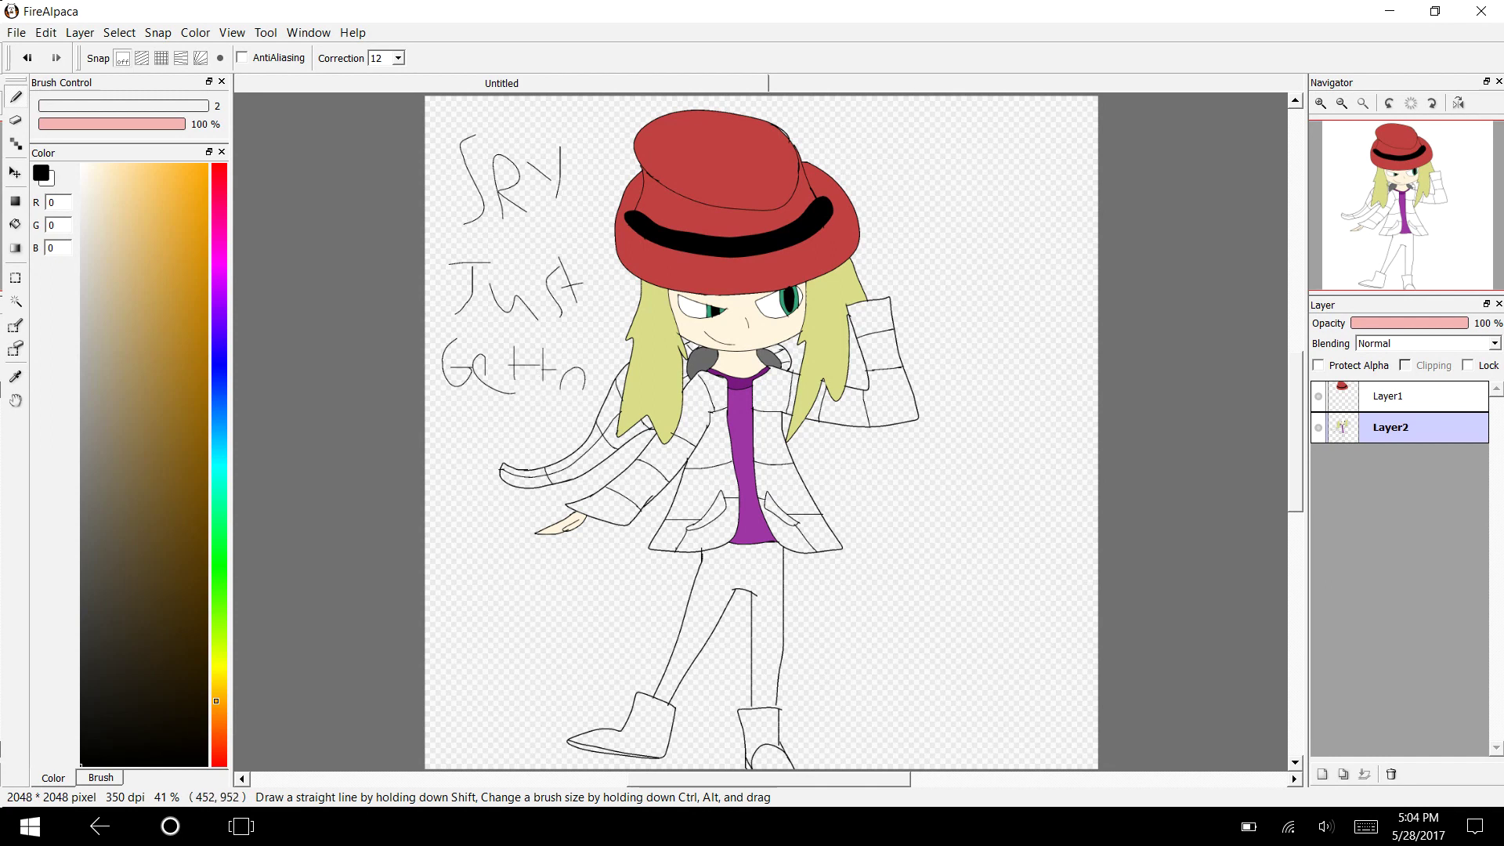
left_click_drag(444, 448, 488, 444)
left_click_drag(524, 420, 513, 444)
mouse_move(448, 546)
left_mouse_down()
mouse_move(479, 541)
mouse_move(437, 601)
mouse_move(475, 603)
left_mouse_up()
mouse_move(498, 568)
left_mouse_down()
mouse_move(509, 601)
mouse_move(533, 609)
mouse_move(558, 592)
mouse_move(595, 615)
left_mouse_up()
mouse_move(594, 557)
left_mouse_down()
mouse_move(596, 597)
mouse_move(613, 592)
left_mouse_up()
mouse_move(478, 640)
left_mouse_down()
mouse_move(477, 673)
mouse_move(521, 678)
mouse_move(535, 714)
left_mouse_up()
Undo all the strokes of the handwritten note beside the character.
key("ctrl+z")
key("ctrl+z")
key("ctrl+z")
key("ctrl+z")
key("ctrl+z")
key("ctrl+z")
key("ctrl+z")
key("ctrl+z")
key("ctrl+z")
key("ctrl+z")
key("ctrl+z")
key("ctrl+z")
key("ctrl+z")
key("ctrl+z")
key("ctrl+z")
key("ctrl+z")
key("ctrl+z")
key("ctrl+z")
key("ctrl+z")
key("ctrl+z")
key("ctrl+z")
key("ctrl+z")
key("ctrl+z")
key("ctrl+z")
key("ctrl+z")
key("ctrl+z")
key("ctrl+z")
key("ctrl+z")
key("ctrl+z")
key("ctrl+z")
key("ctrl+z")
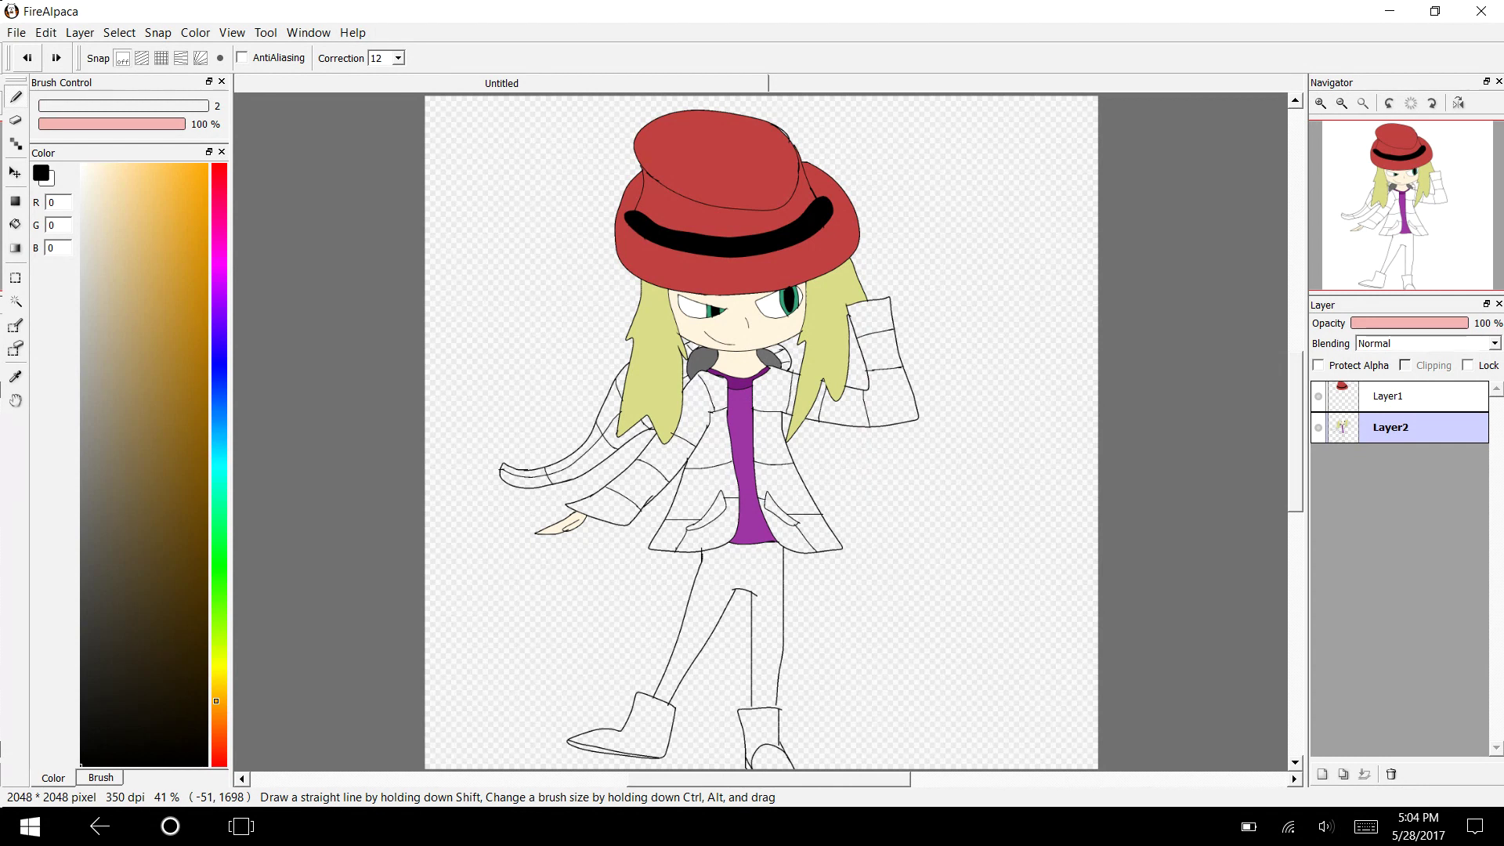
Draw four small circles along the left coat pocket and a small rounded patch with two circles at the hem beside the dress.
left_click(232, 33)
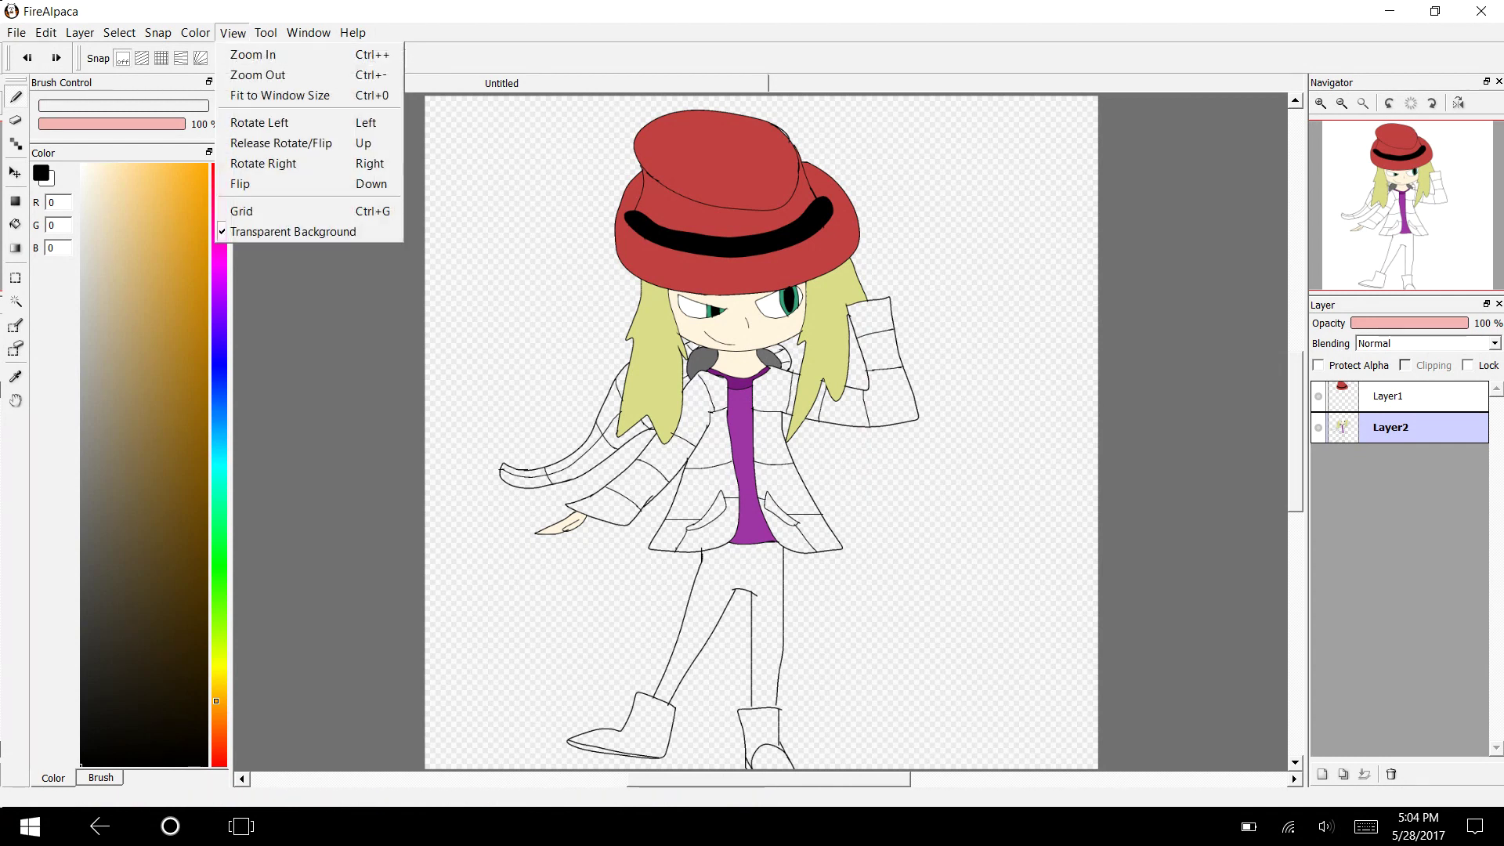
left_click(253, 55)
left_click(233, 33)
left_click(252, 55)
left_click(233, 33)
left_click(253, 54)
left_click(232, 33)
left_click(253, 54)
scroll(767, 431, "down", 5)
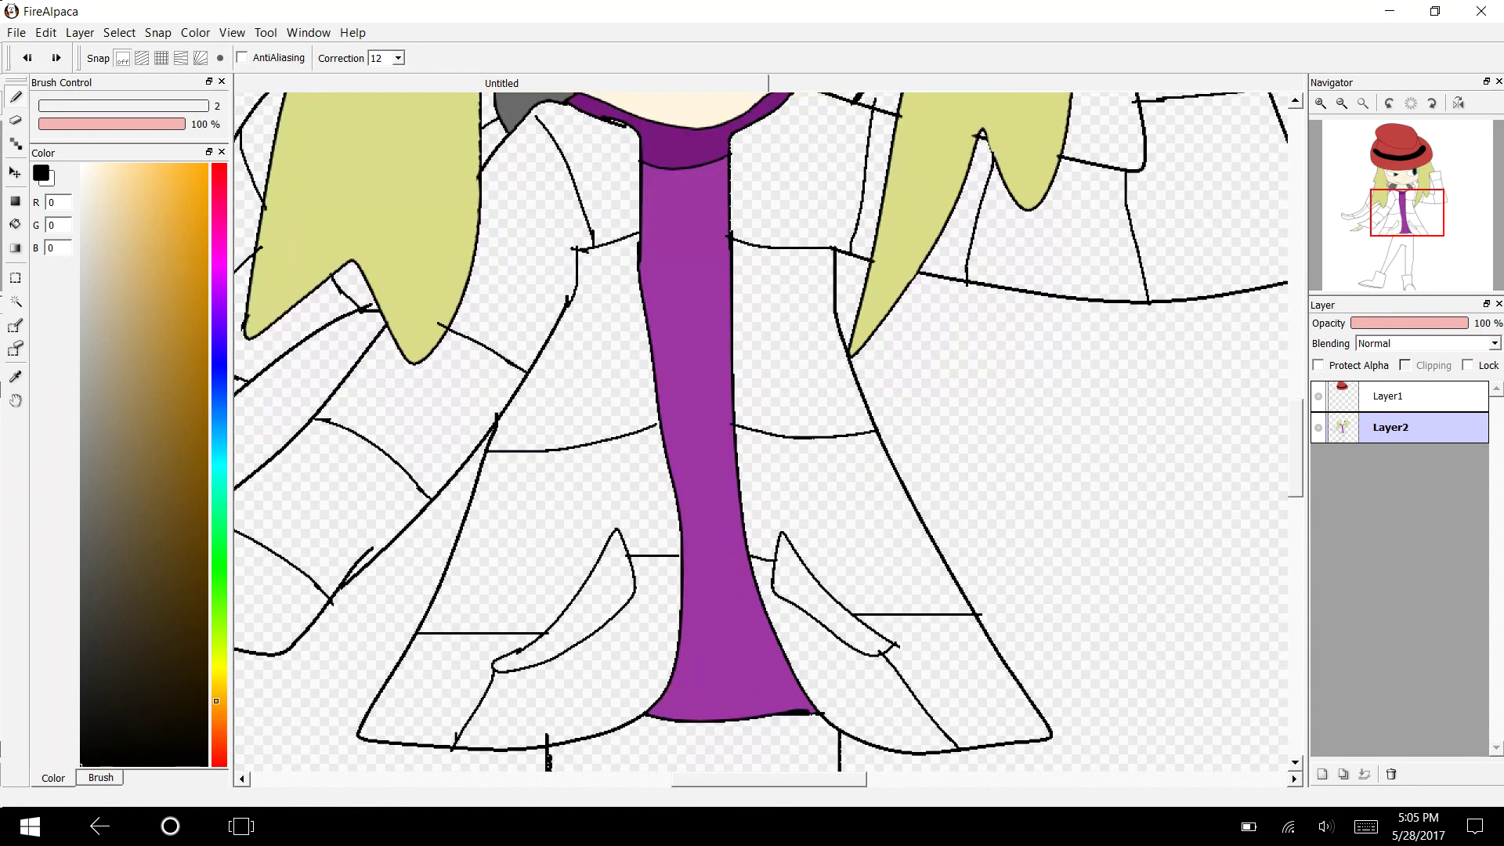
left_click_drag(674, 423, 852, 439)
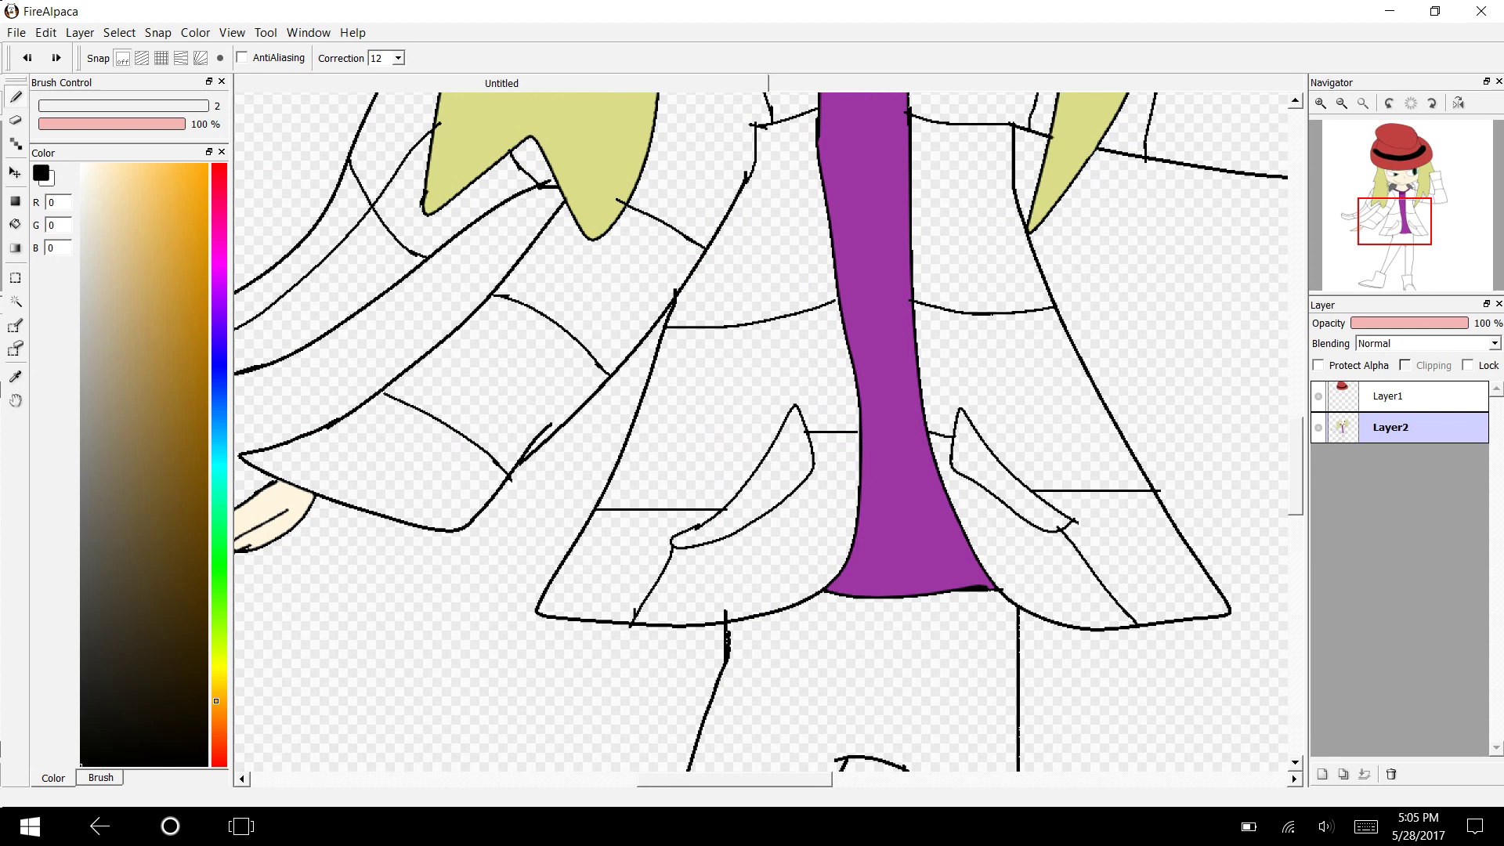
mouse_move(784, 456)
left_mouse_down()
mouse_move(789, 478)
mouse_move(780, 459)
mouse_move(737, 528)
mouse_move(728, 515)
mouse_move(693, 534)
left_mouse_up()
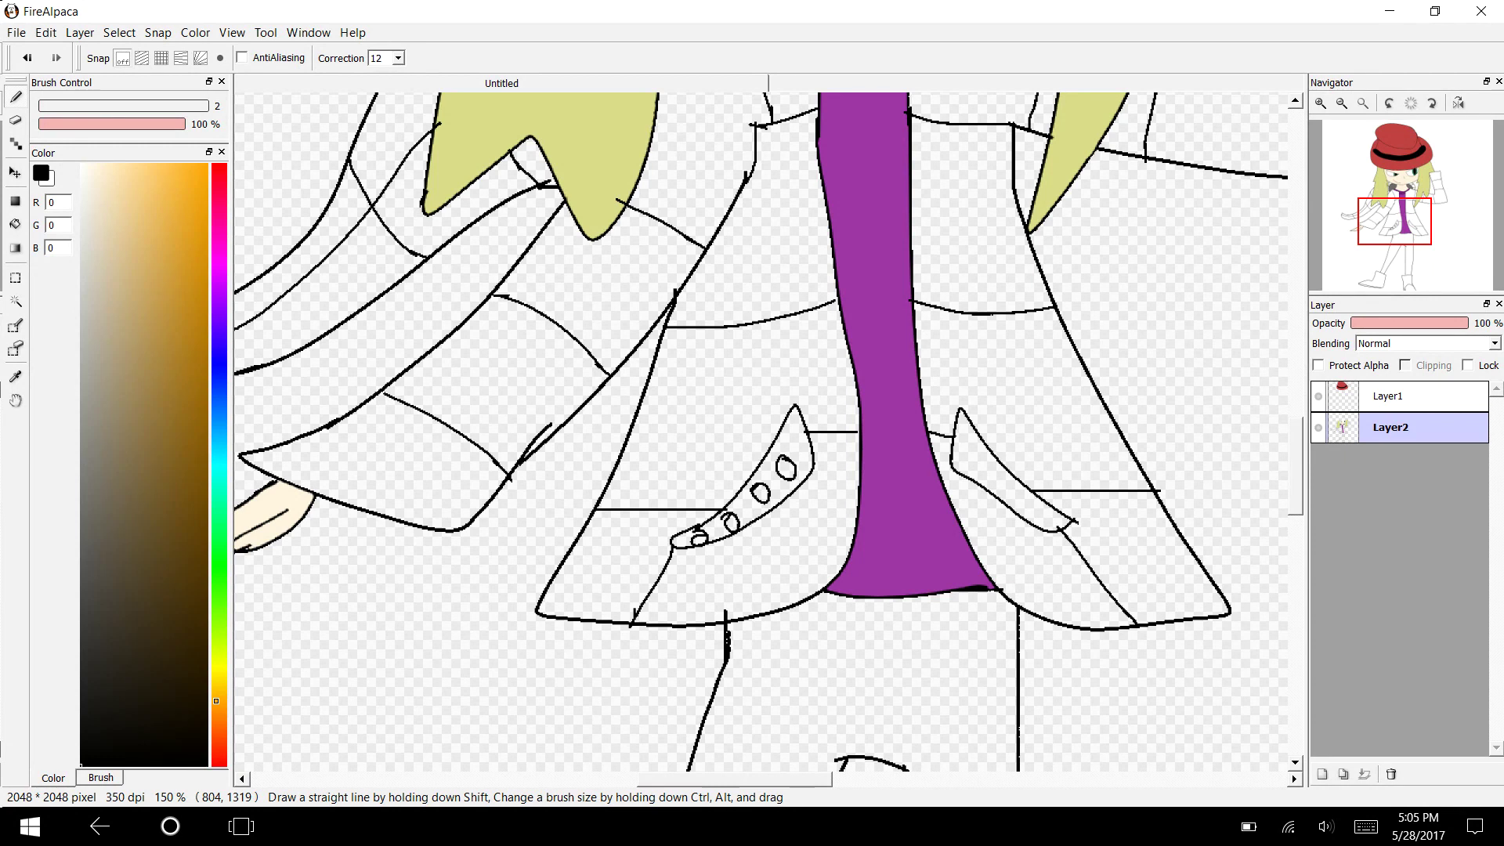
mouse_move(855, 515)
left_mouse_down()
mouse_move(825, 518)
mouse_move(804, 599)
left_mouse_up()
left_click_drag(835, 535, 817, 567)
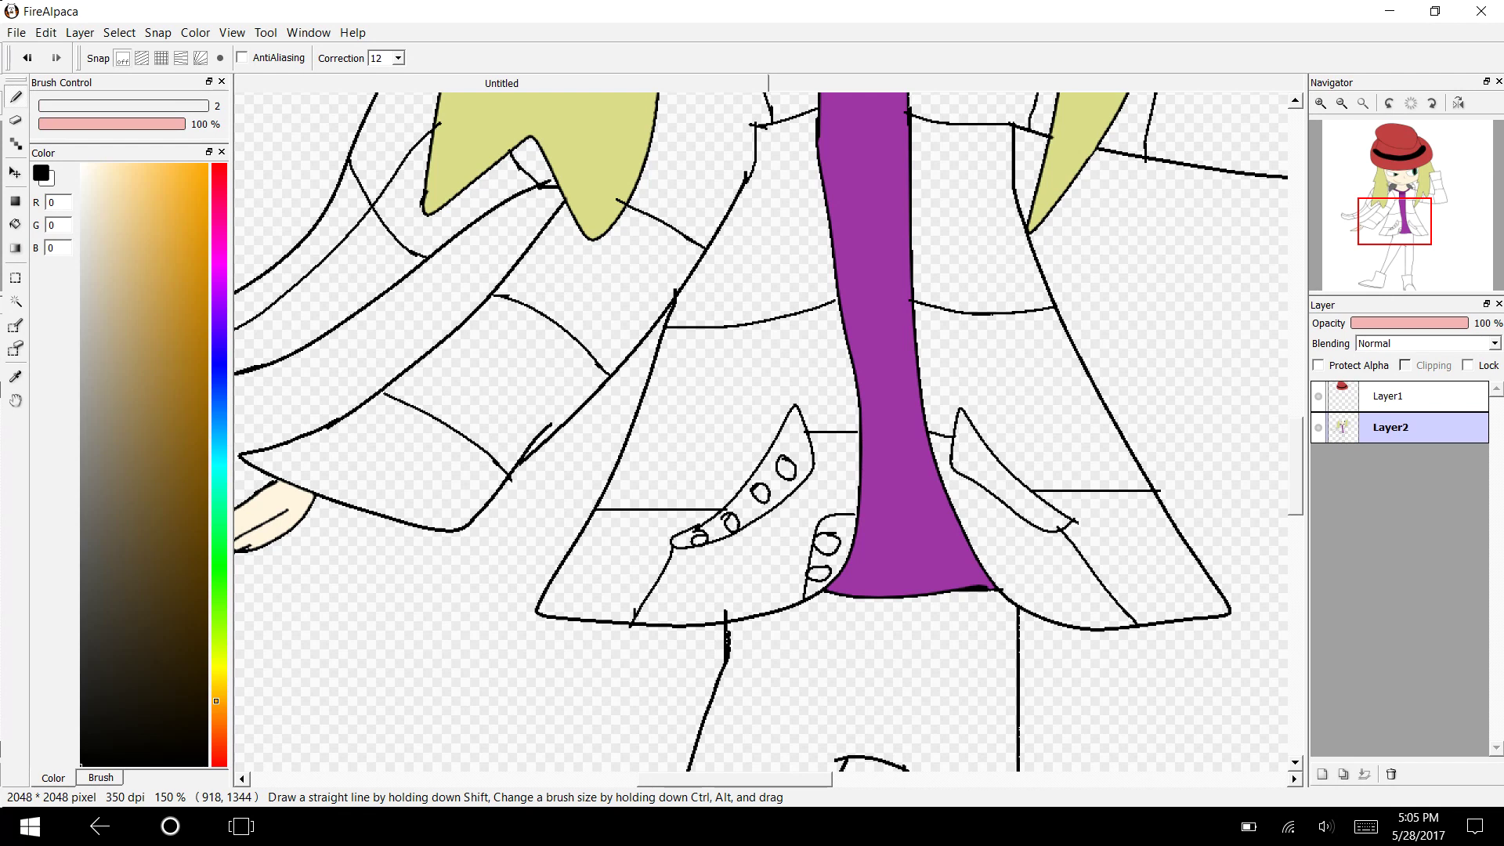
Draw four flat horizontal ovals on the coat panel between the waist seam and the left pocket.
left_click_drag(801, 159, 761, 159)
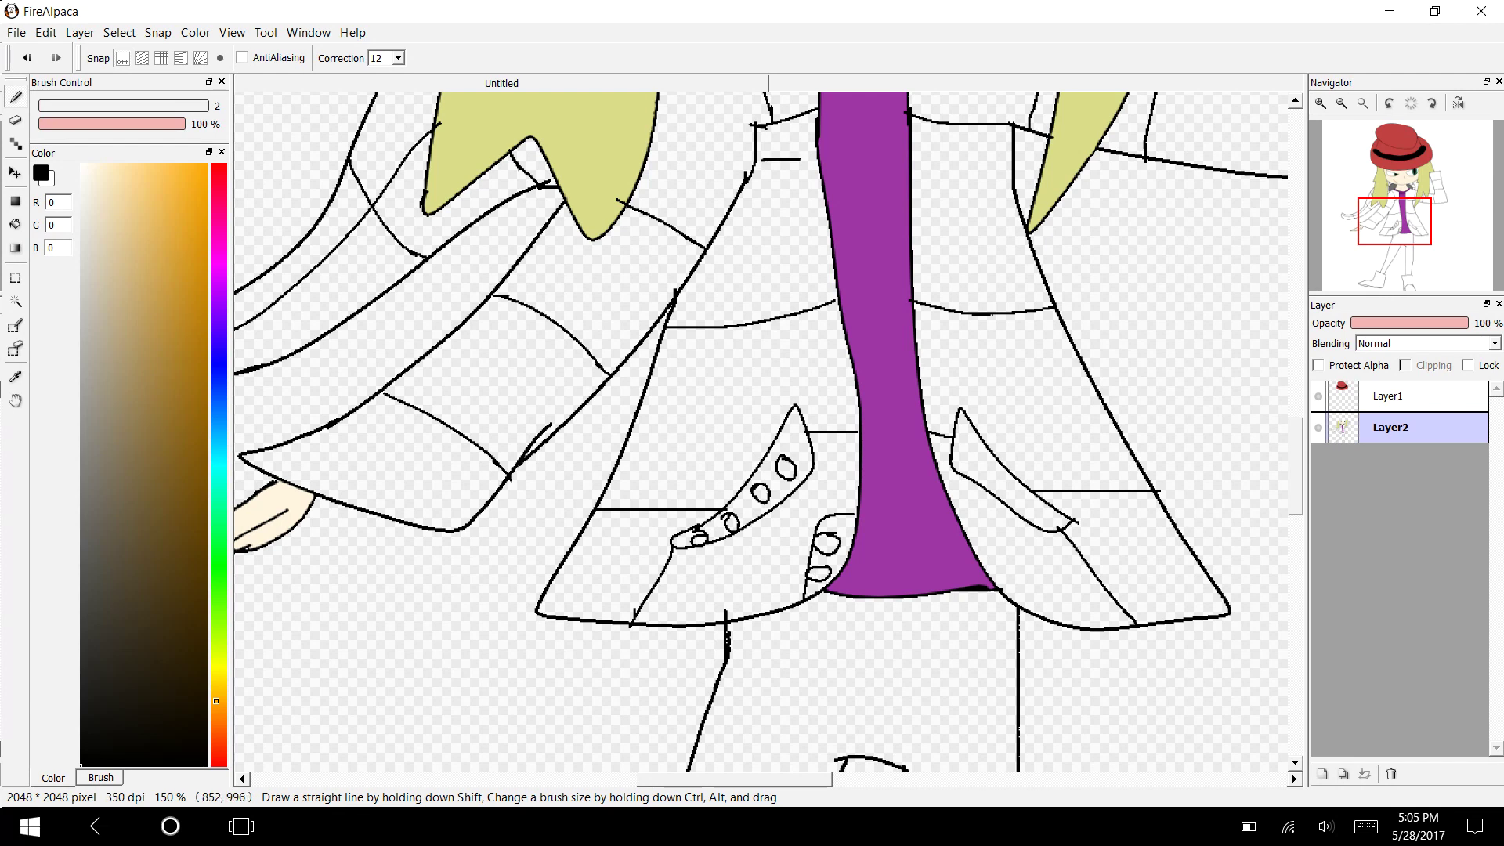
scroll(767, 431, "up", 4)
scroll(768, 430, "down", 3)
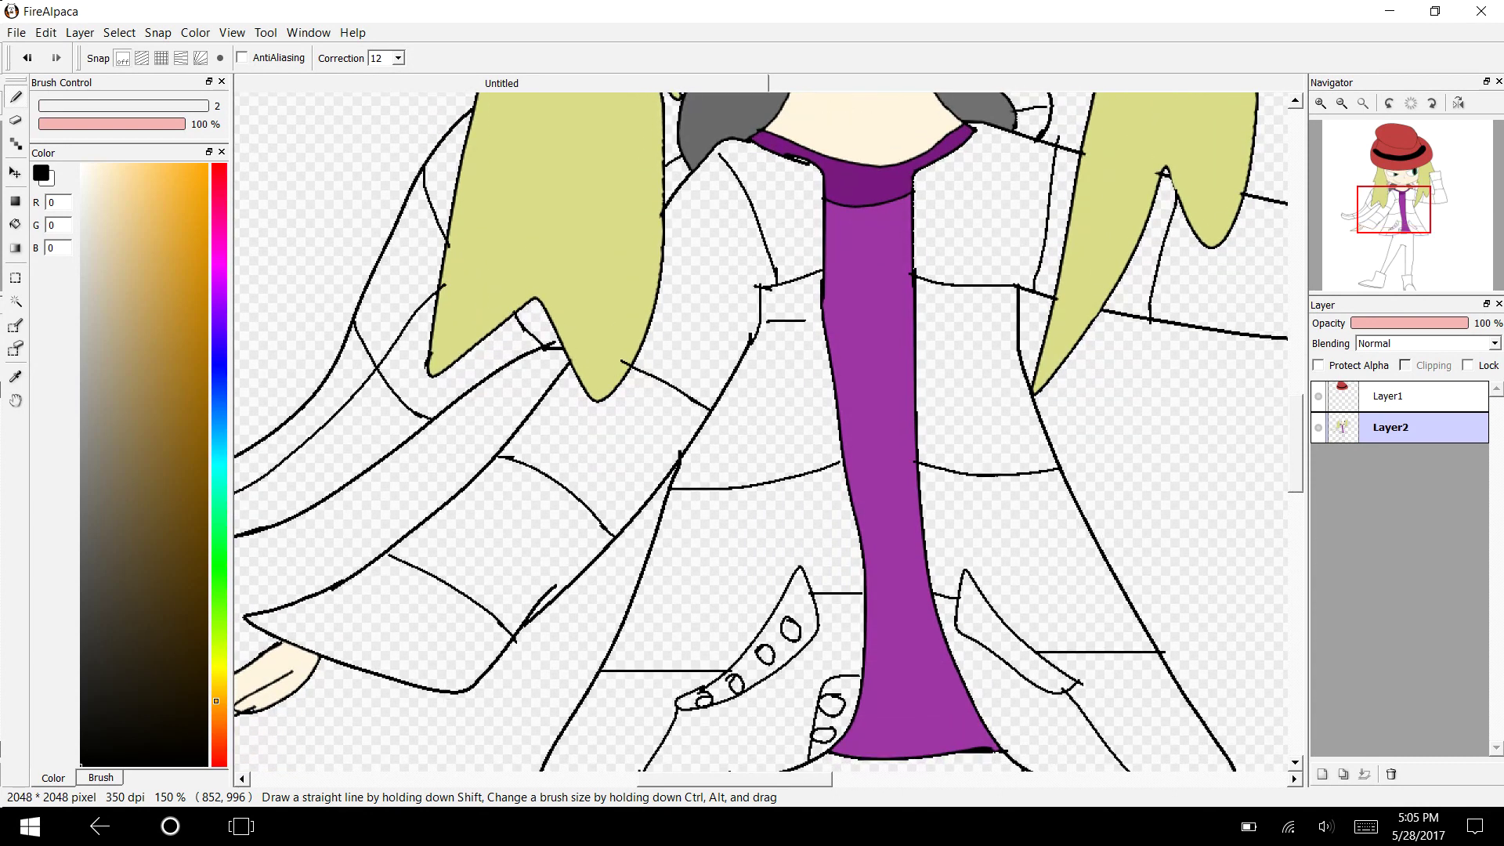
key("ctrl+z")
mouse_move(752, 505)
left_mouse_down()
mouse_move(791, 531)
mouse_move(776, 509)
mouse_move(676, 565)
mouse_move(726, 580)
mouse_move(800, 561)
left_mouse_up()
mouse_move(736, 600)
left_mouse_down()
mouse_move(672, 597)
mouse_move(763, 621)
mouse_move(738, 602)
mouse_move(672, 642)
mouse_move(739, 660)
mouse_move(695, 643)
left_mouse_up()
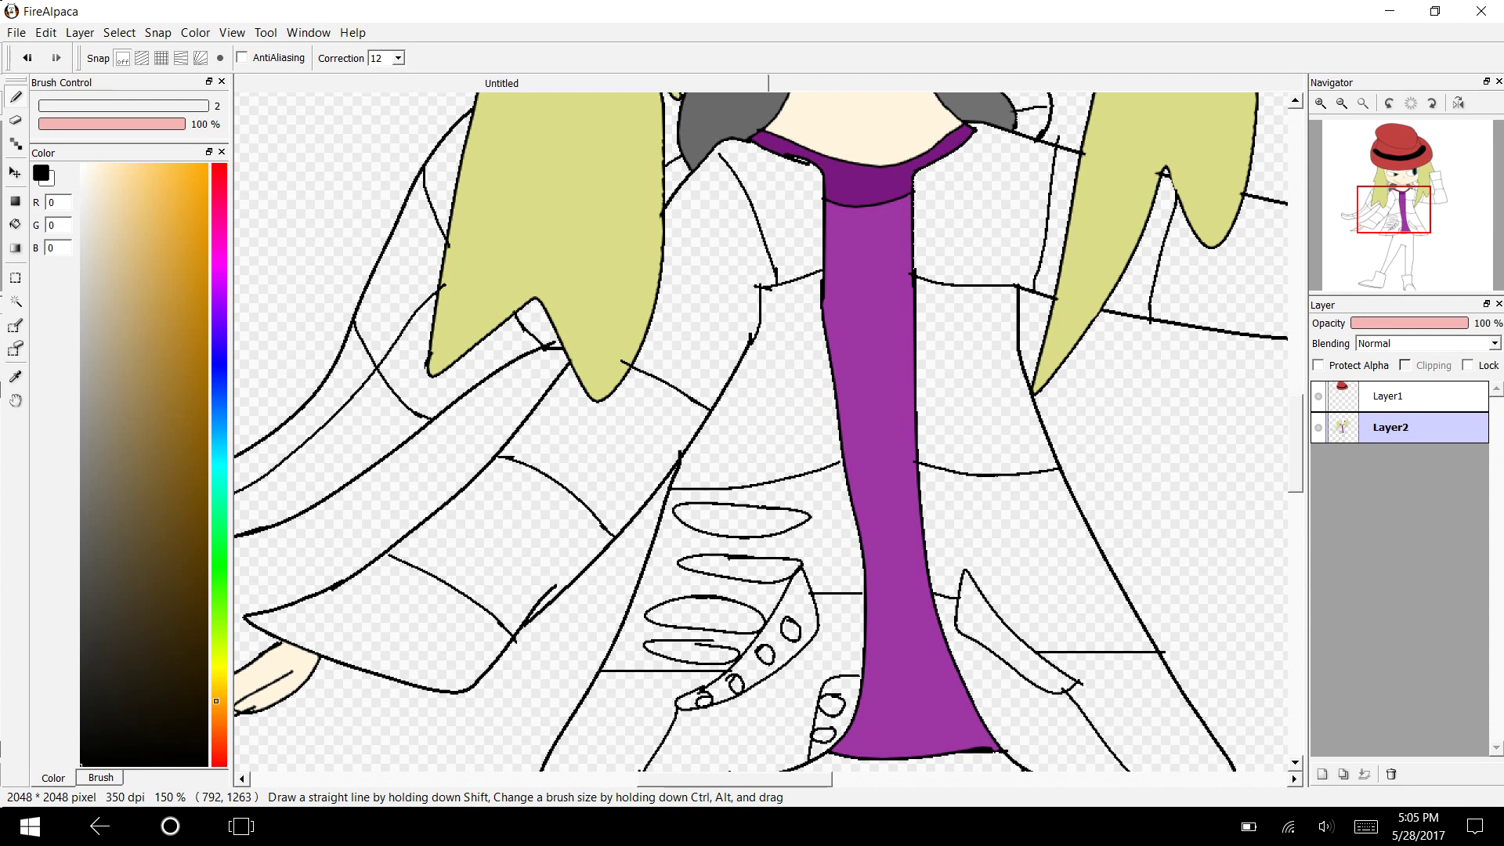
Draw four small ovals on the left chest panel beside the dress and three long slanted ovals on the adjoining shoulder panel.
scroll(769, 432, "up", 4)
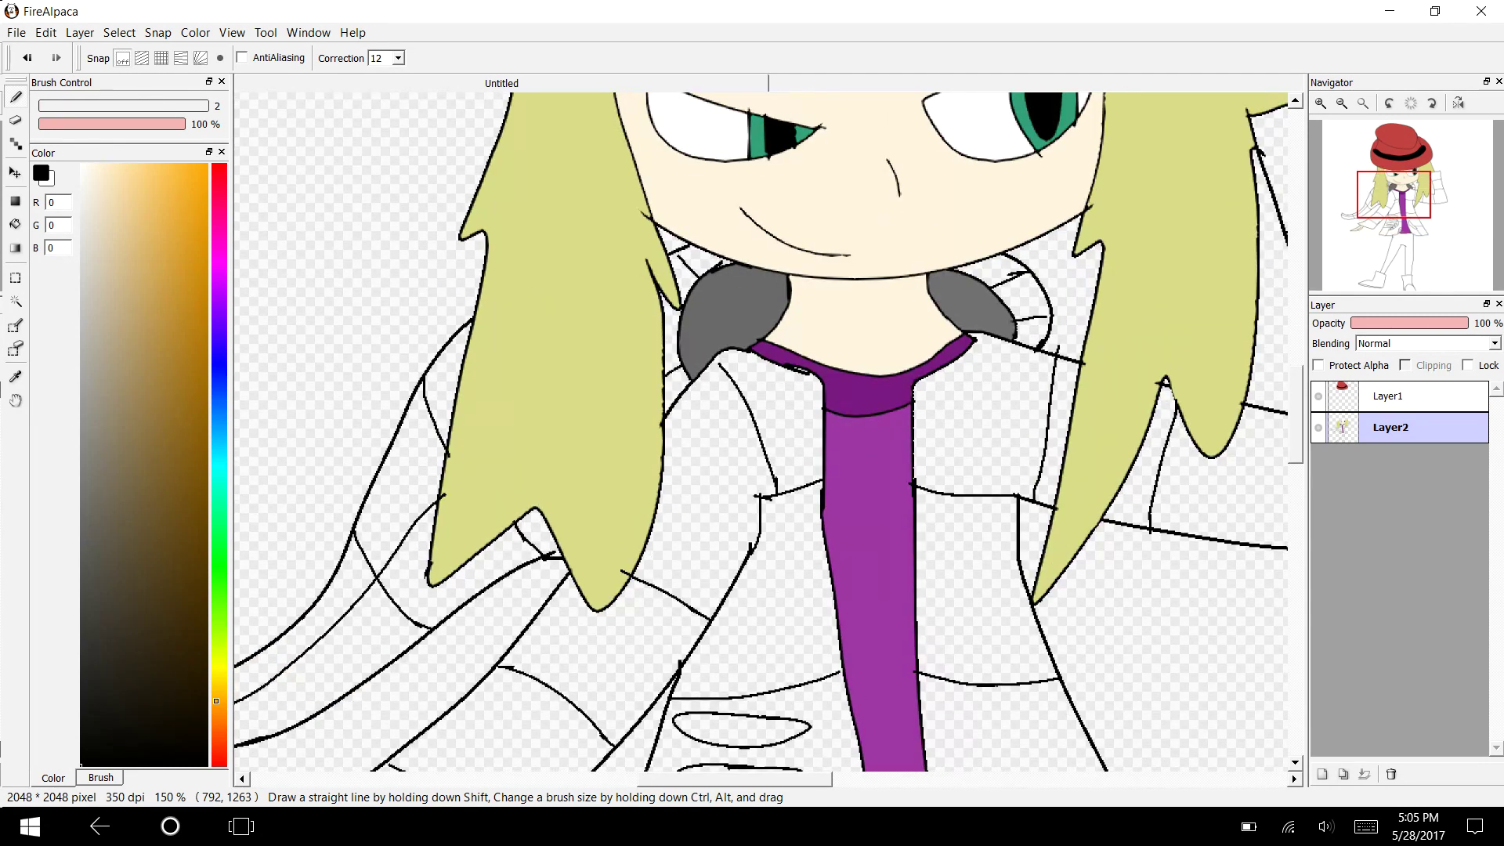
left_click_drag(786, 387, 758, 369)
mouse_move(768, 429)
left_mouse_down()
mouse_move(805, 437)
mouse_move(790, 425)
mouse_move(804, 417)
mouse_move(780, 468)
mouse_move(802, 468)
left_mouse_up()
mouse_move(709, 406)
left_mouse_down()
mouse_move(666, 509)
mouse_move(714, 415)
mouse_move(689, 548)
mouse_move(741, 460)
mouse_move(716, 578)
left_mouse_up()
left_click_drag(716, 578, 748, 478)
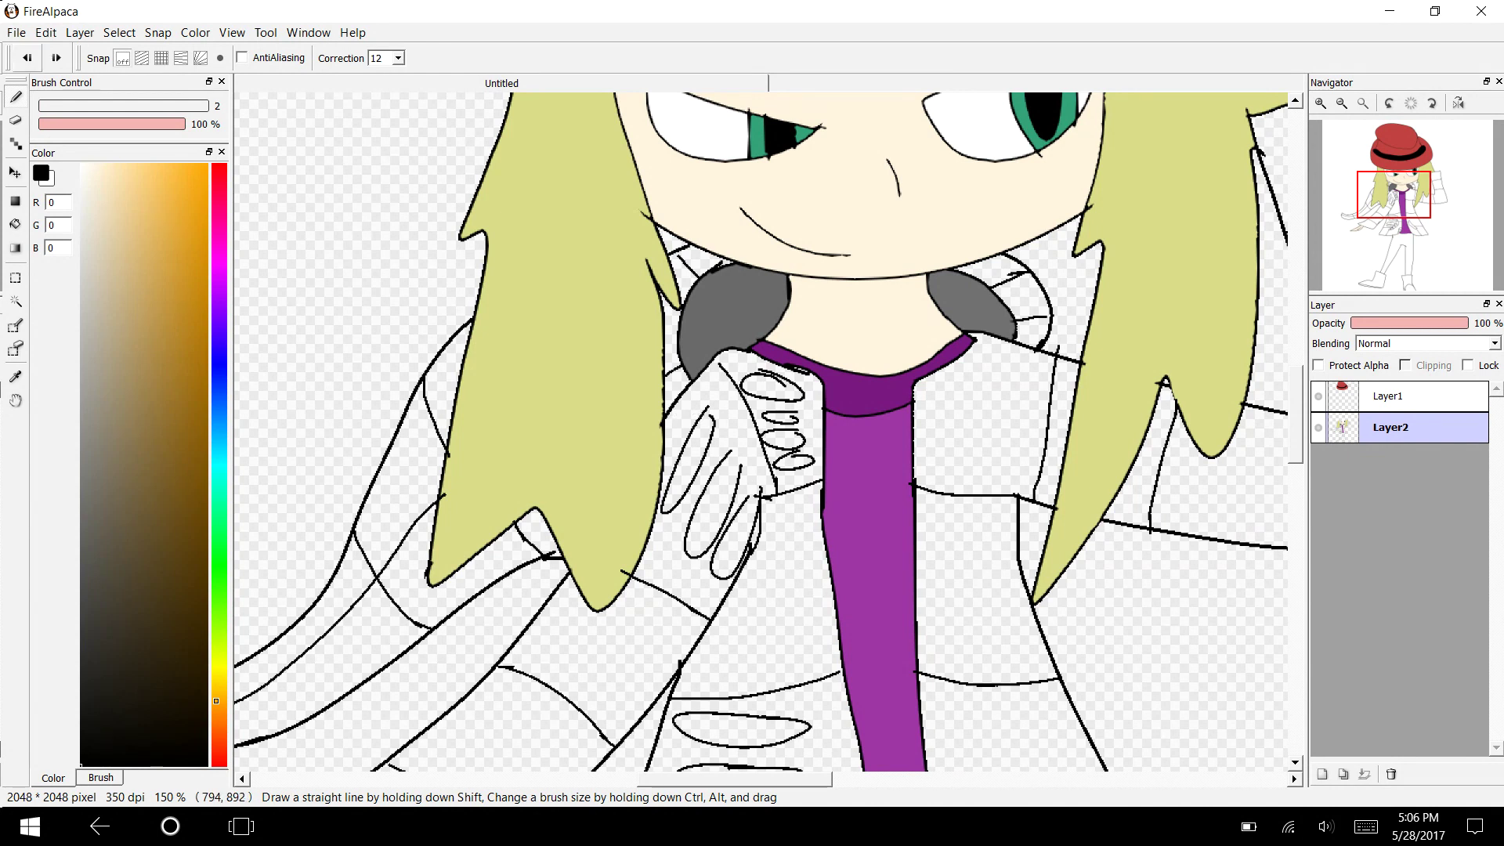
Draw three long slanted ovals on the left sleeve panel between its two lower cross seams.
scroll(674, 417, "down", 5)
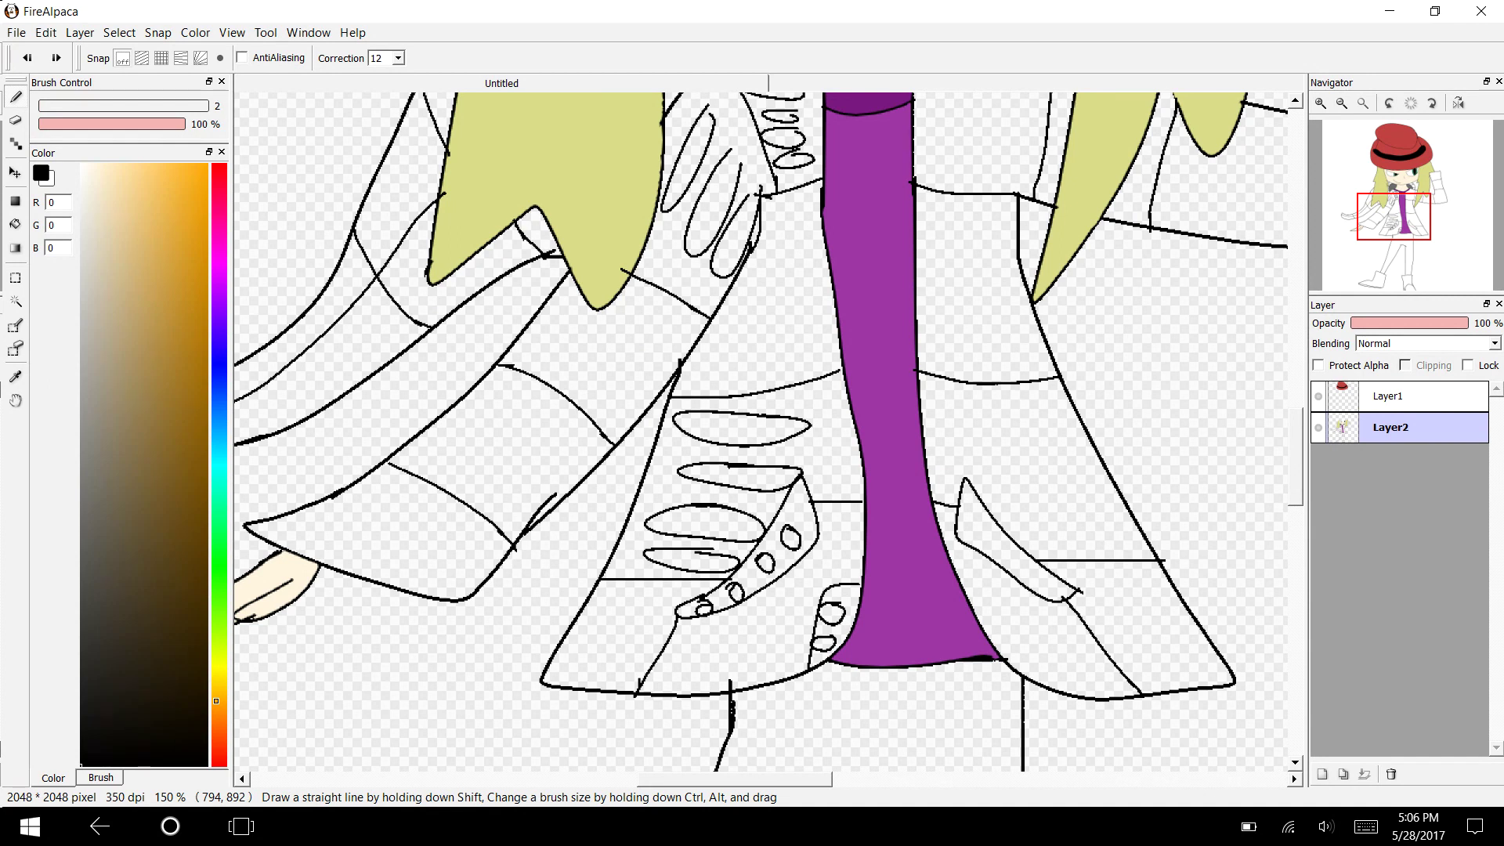
mouse_move(560, 415)
left_mouse_down()
mouse_move(568, 455)
mouse_move(552, 407)
mouse_move(475, 416)
mouse_move(548, 484)
mouse_move(462, 415)
left_mouse_up()
mouse_move(517, 490)
left_mouse_down()
mouse_move(429, 448)
mouse_move(509, 508)
left_mouse_up()
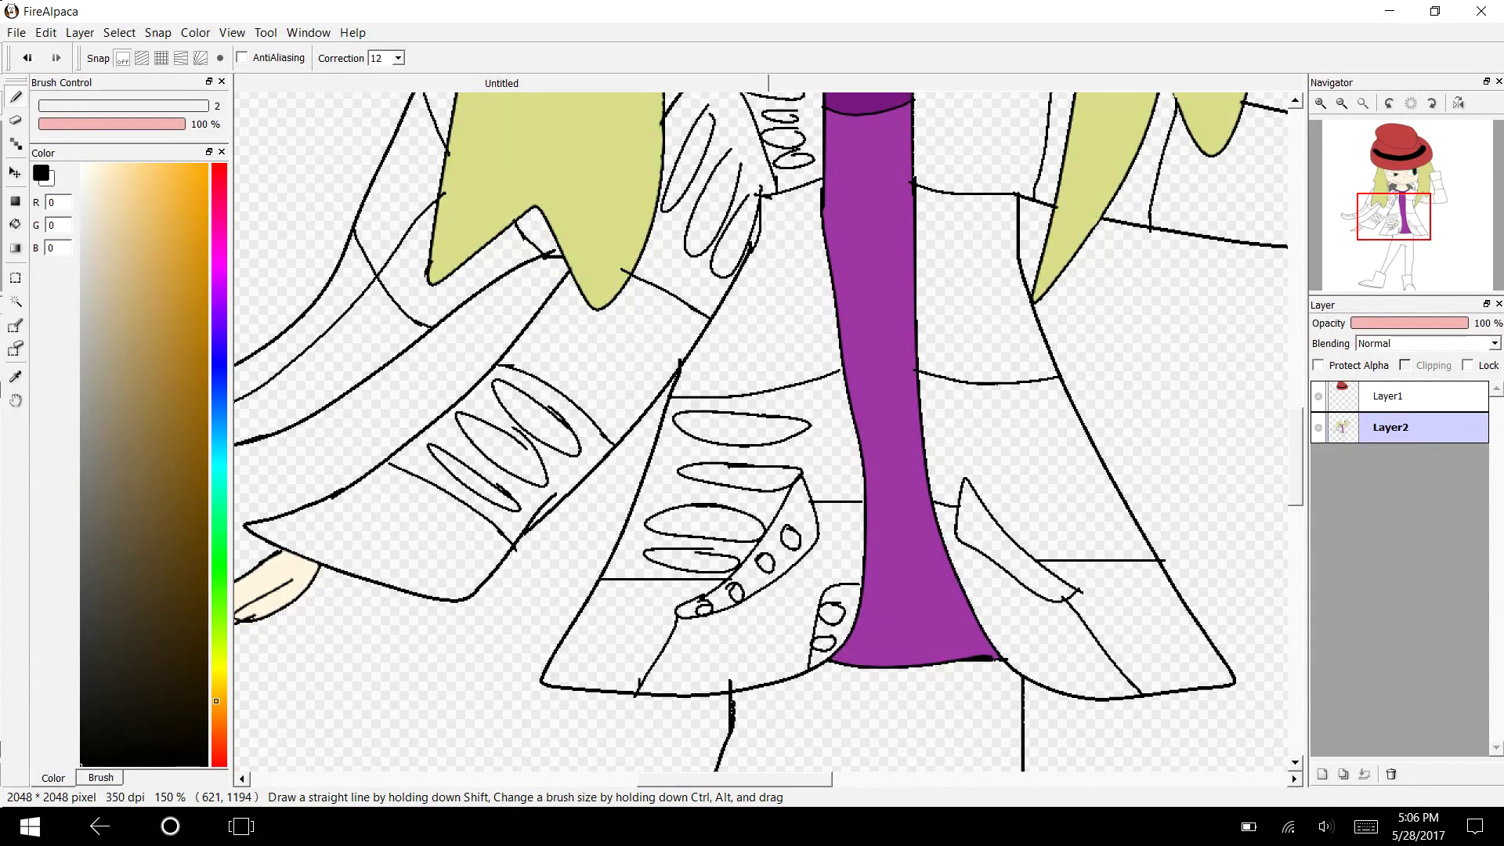
Set the drawing colour to pink (RGB 207, 79, 128) and try filling the end section of the left sleeve.
mouse_move(216, 215)
left_mouse_down()
mouse_move(217, 227)
mouse_move(207, 184)
left_mouse_up()
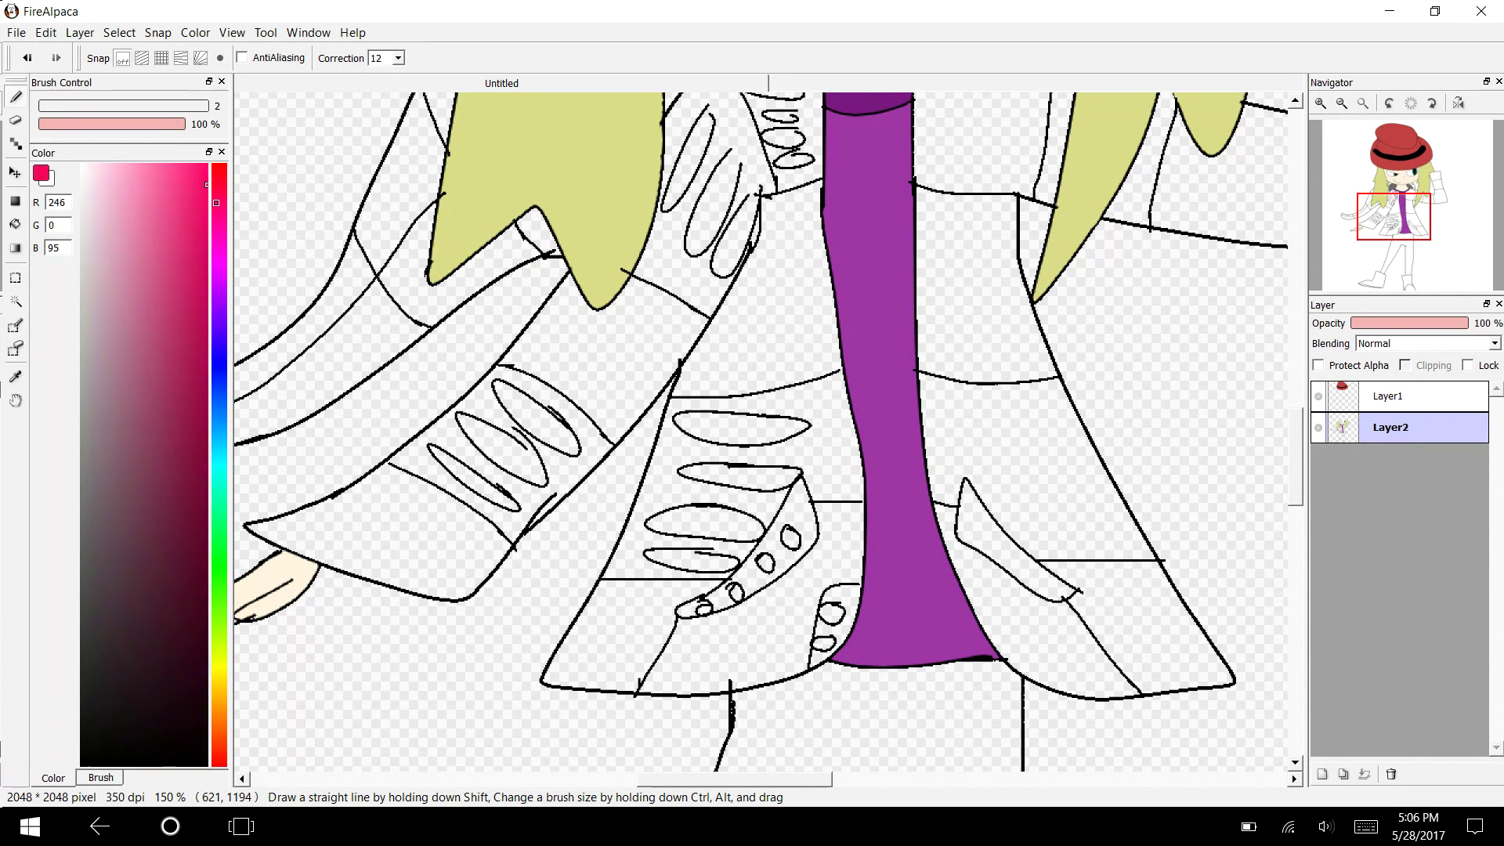
left_click(15, 224)
left_click_drag(188, 258, 161, 276)
left_click(159, 277)
left_click(323, 523)
key("ctrl+z")
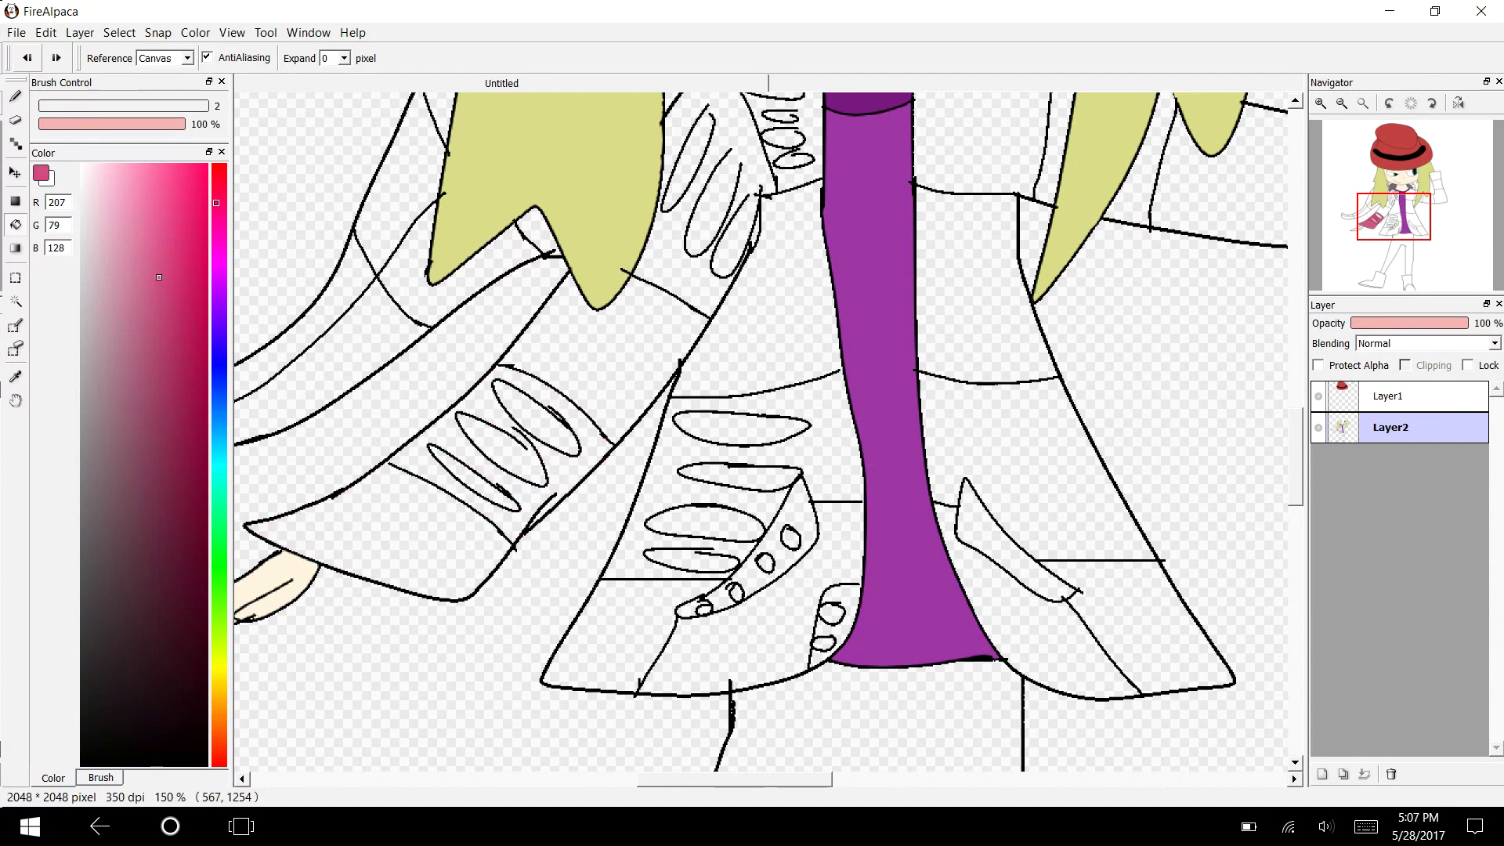
Close the gap at the left sleeve's lowest cross seam with a short pink stroke and fill the sleeve's end section pink (RGB 207, 79, 128).
key("b")
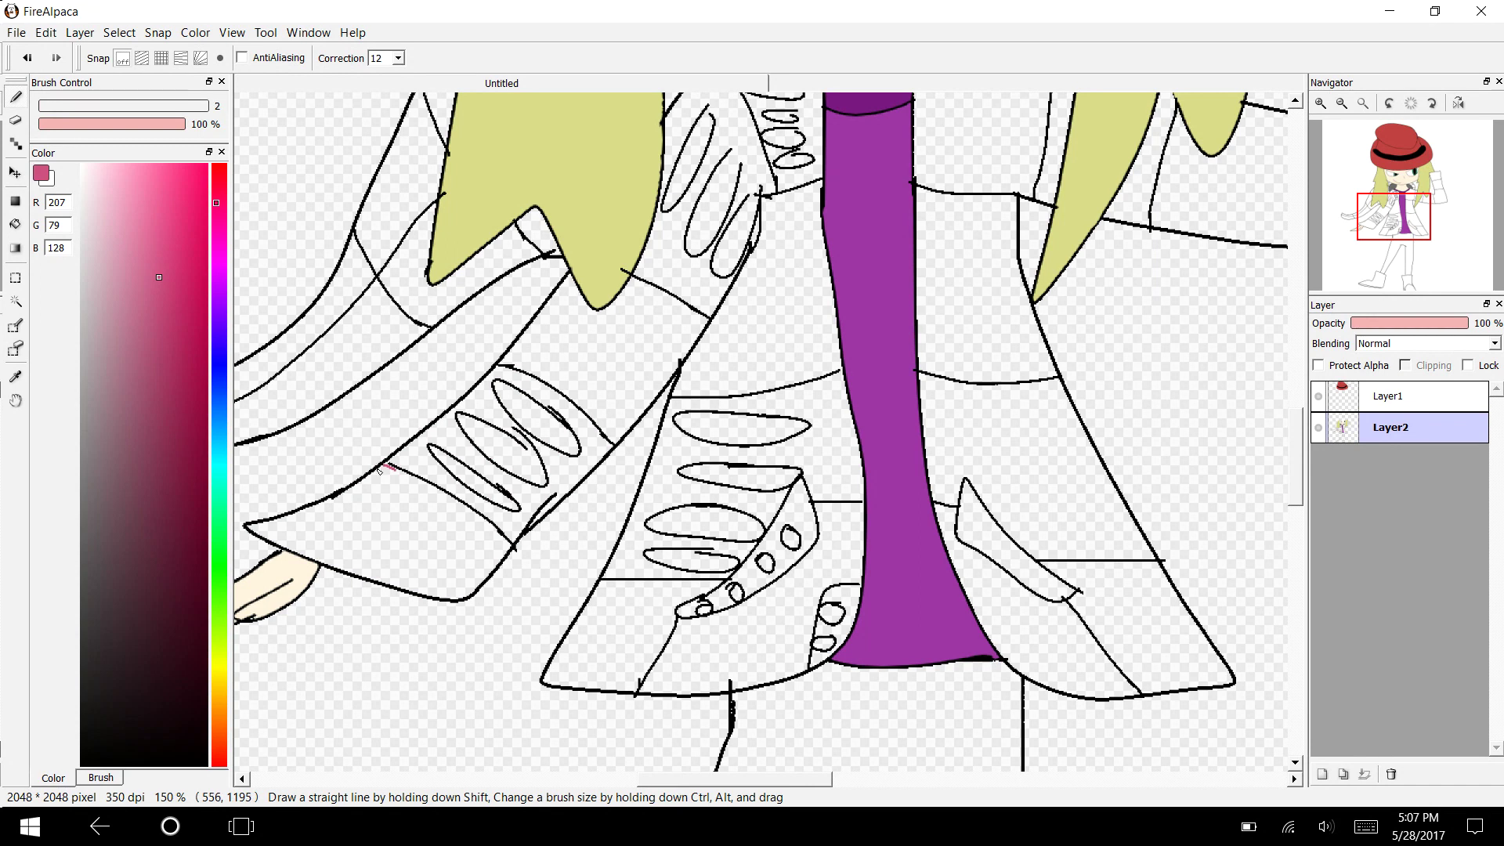
left_click_drag(383, 474, 401, 472)
key("g")
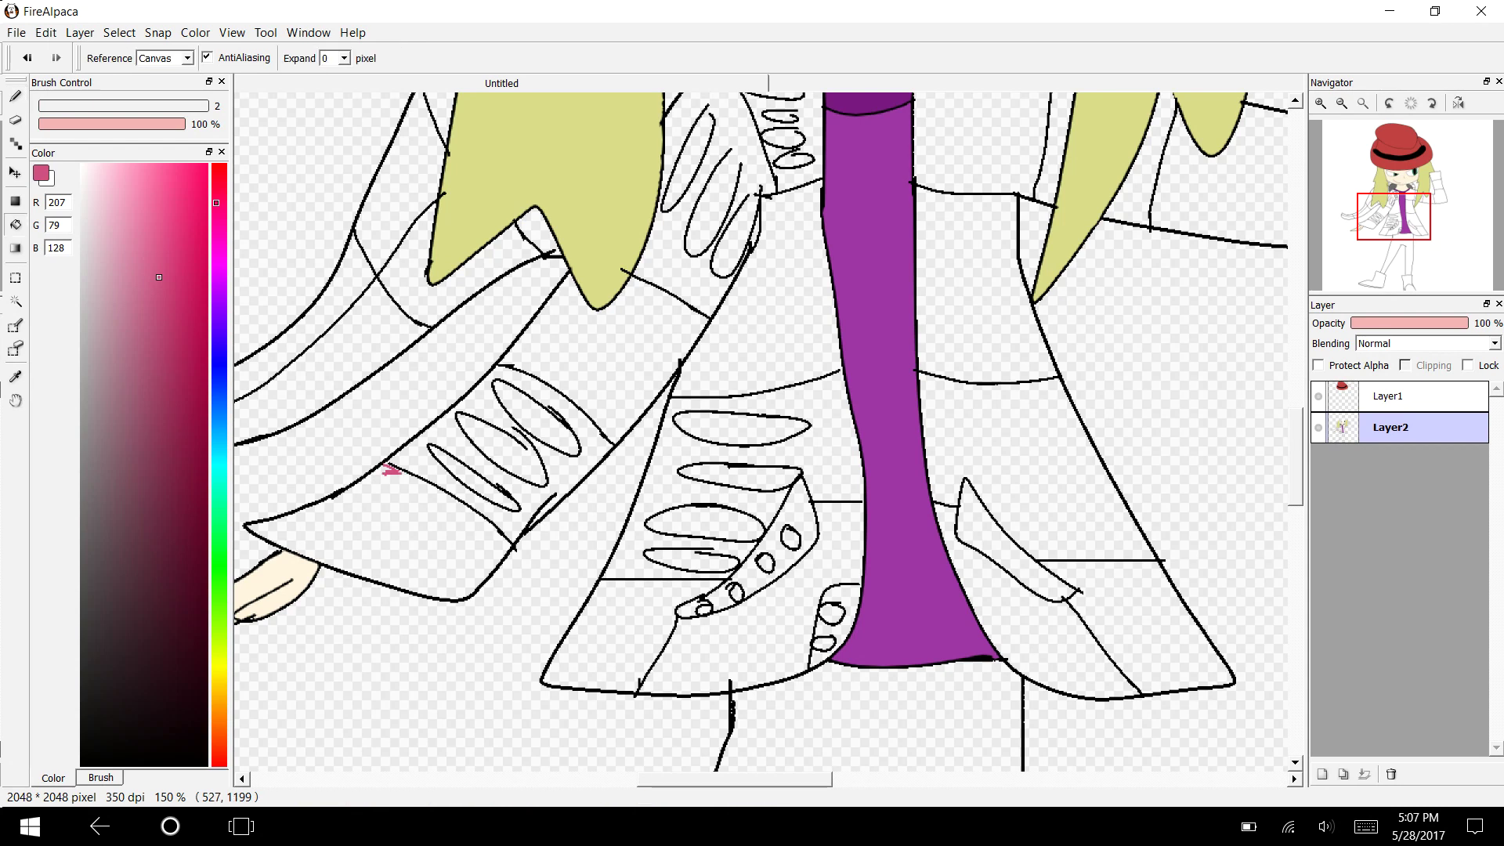
left_click(402, 530)
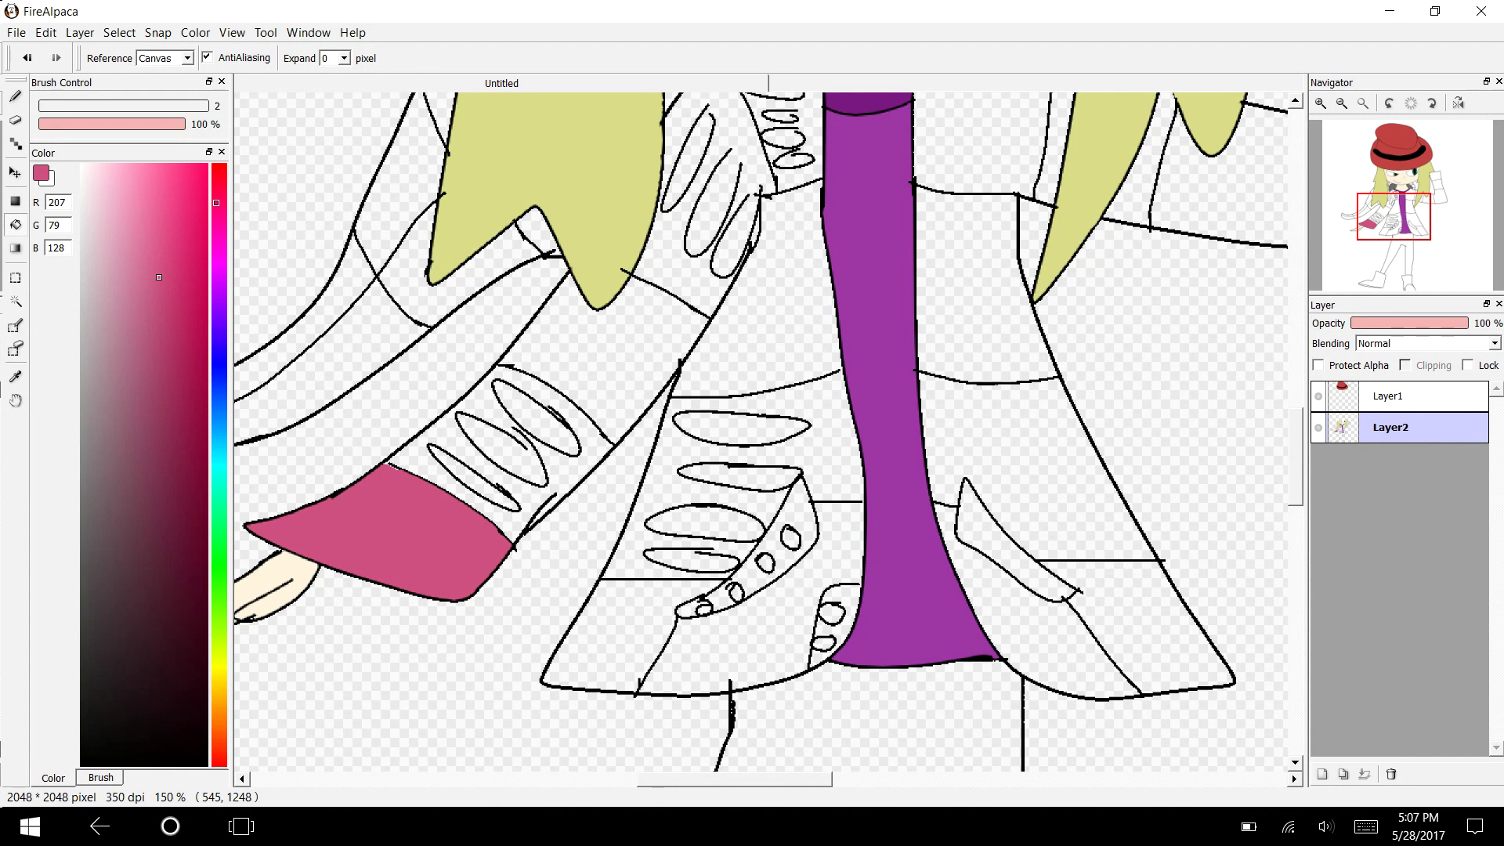
Patch the gap in the middle sleeve oval and fill the lower left sleeve panel around its three ovals with dark purple (RGB 120, 37, 159).
left_click(218, 295)
left_click_drag(159, 277, 198, 318)
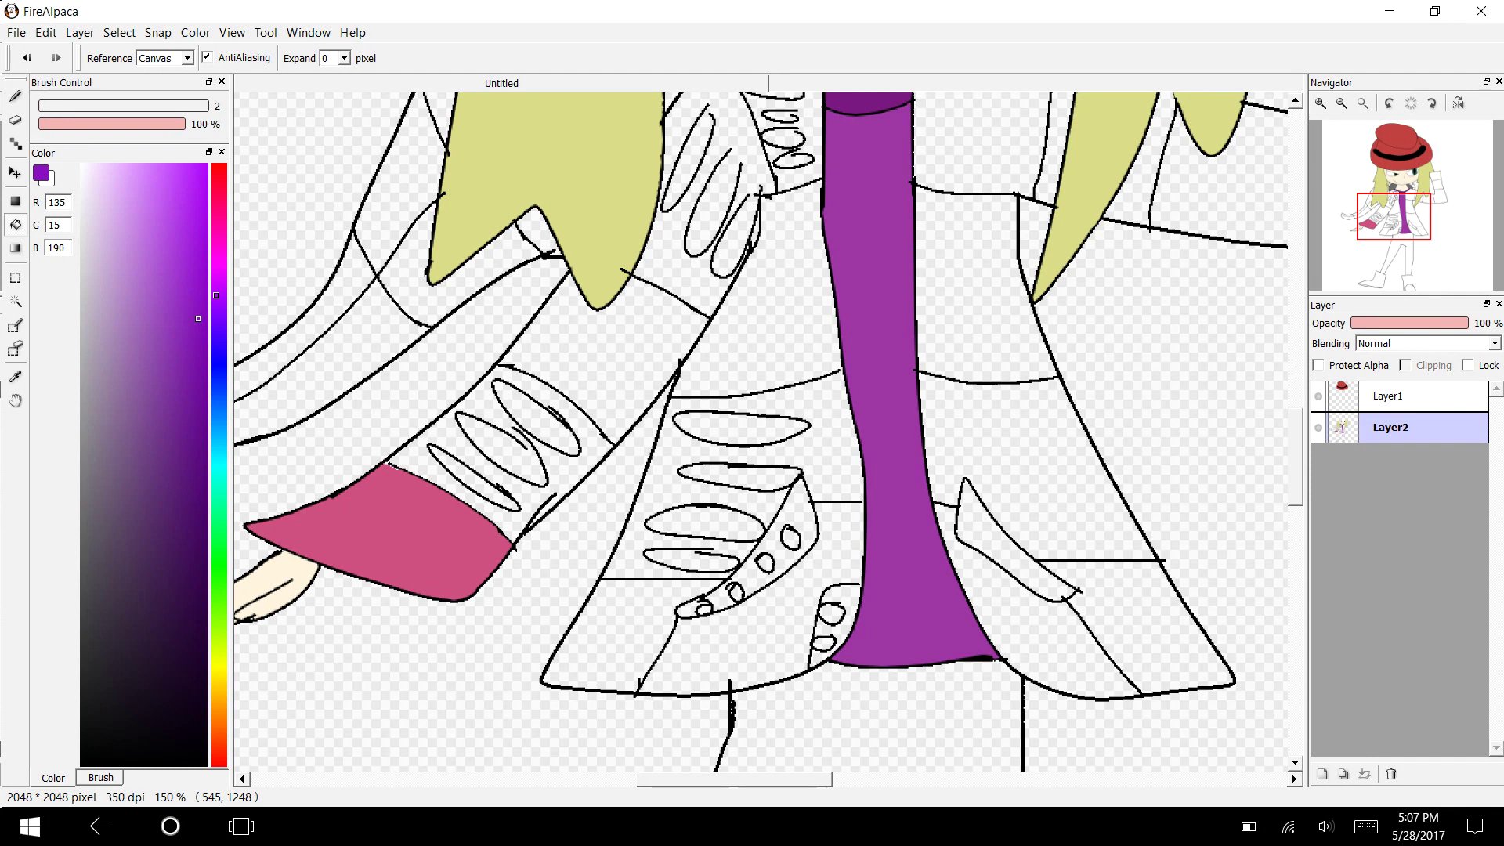
left_click(522, 491)
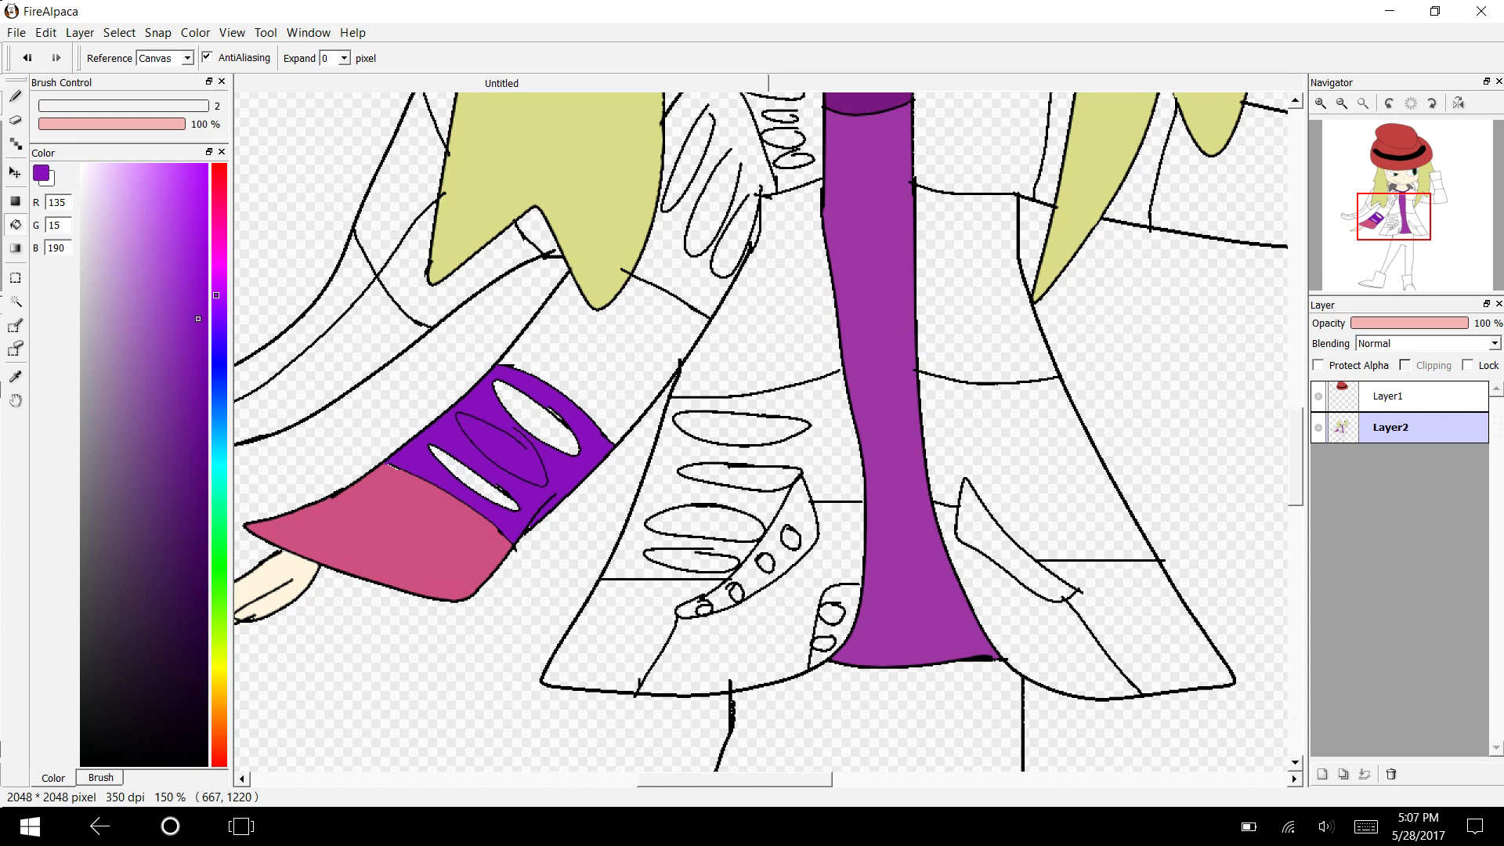
key("ctrl+z")
key("b")
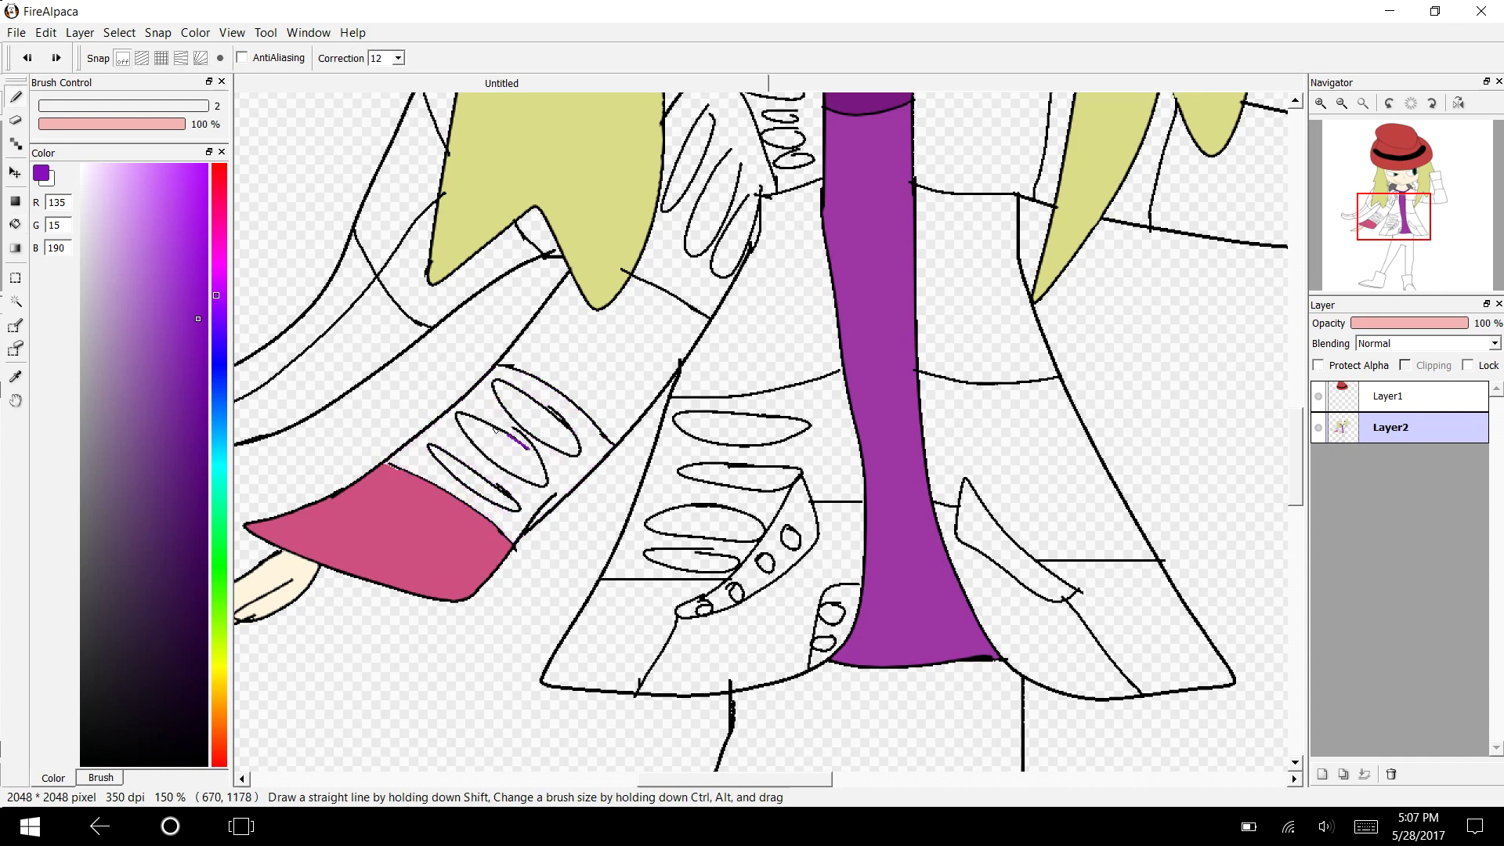
left_click_drag(502, 431, 531, 445)
key("g")
left_click(456, 442)
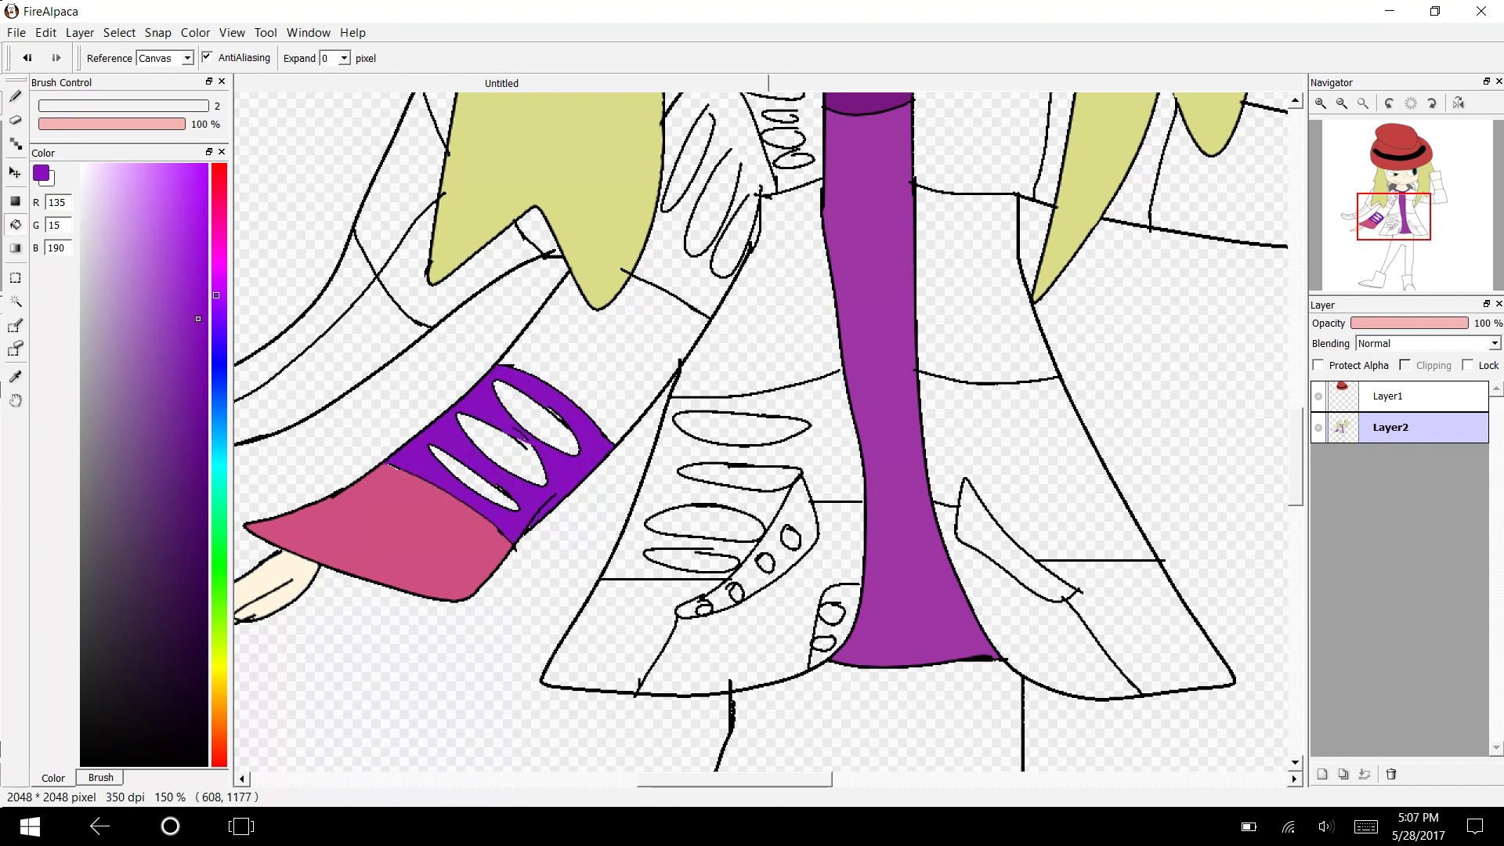
left_click_drag(182, 359, 179, 392)
left_click(419, 454)
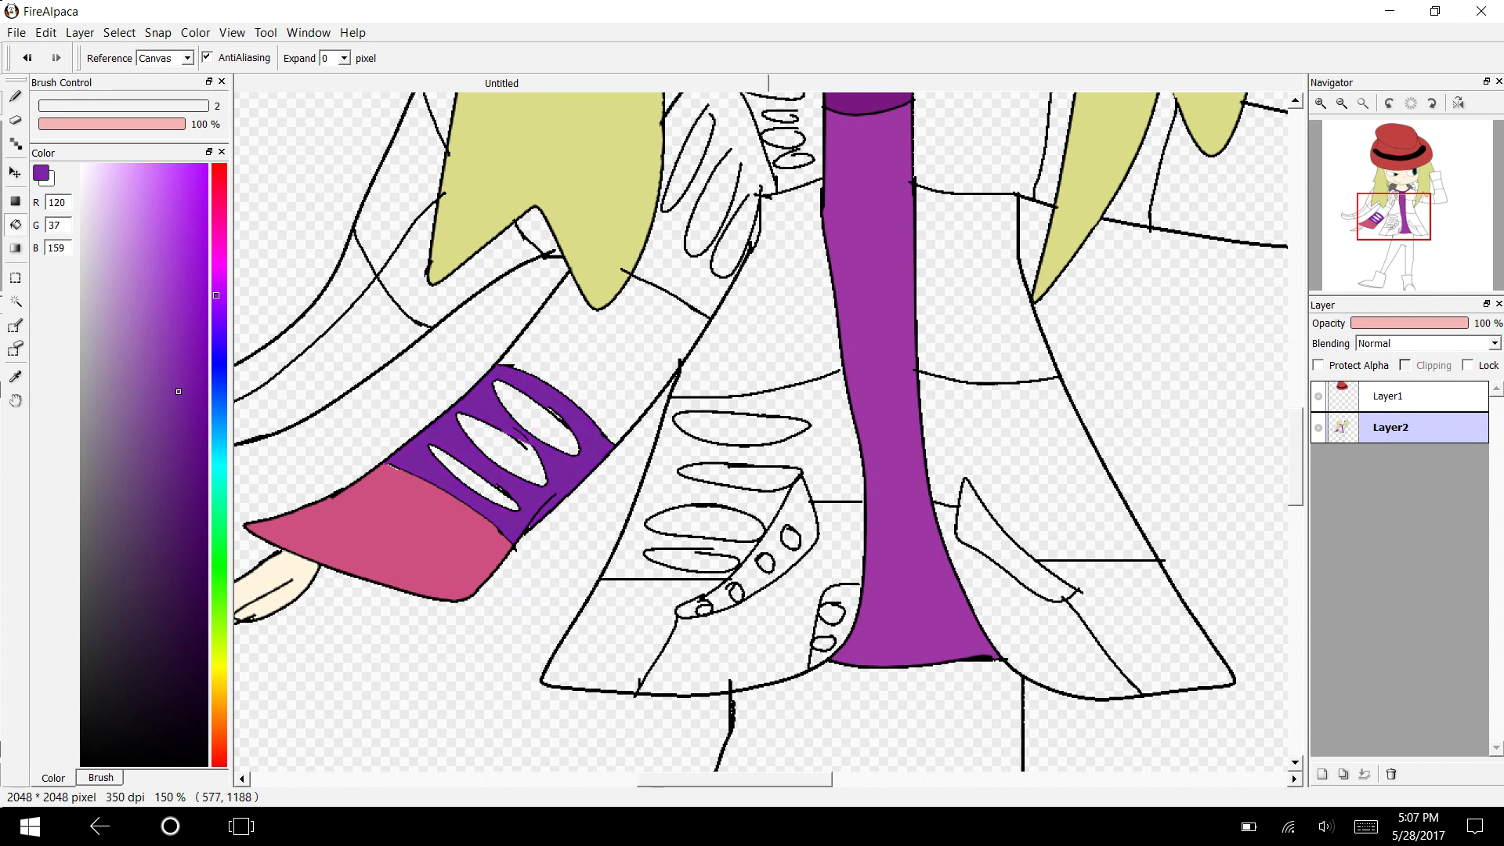
Fill the three ovals on the purple sleeve panel with bright purple (RGB 142, 0, 206).
left_click(207, 341)
left_click(473, 478)
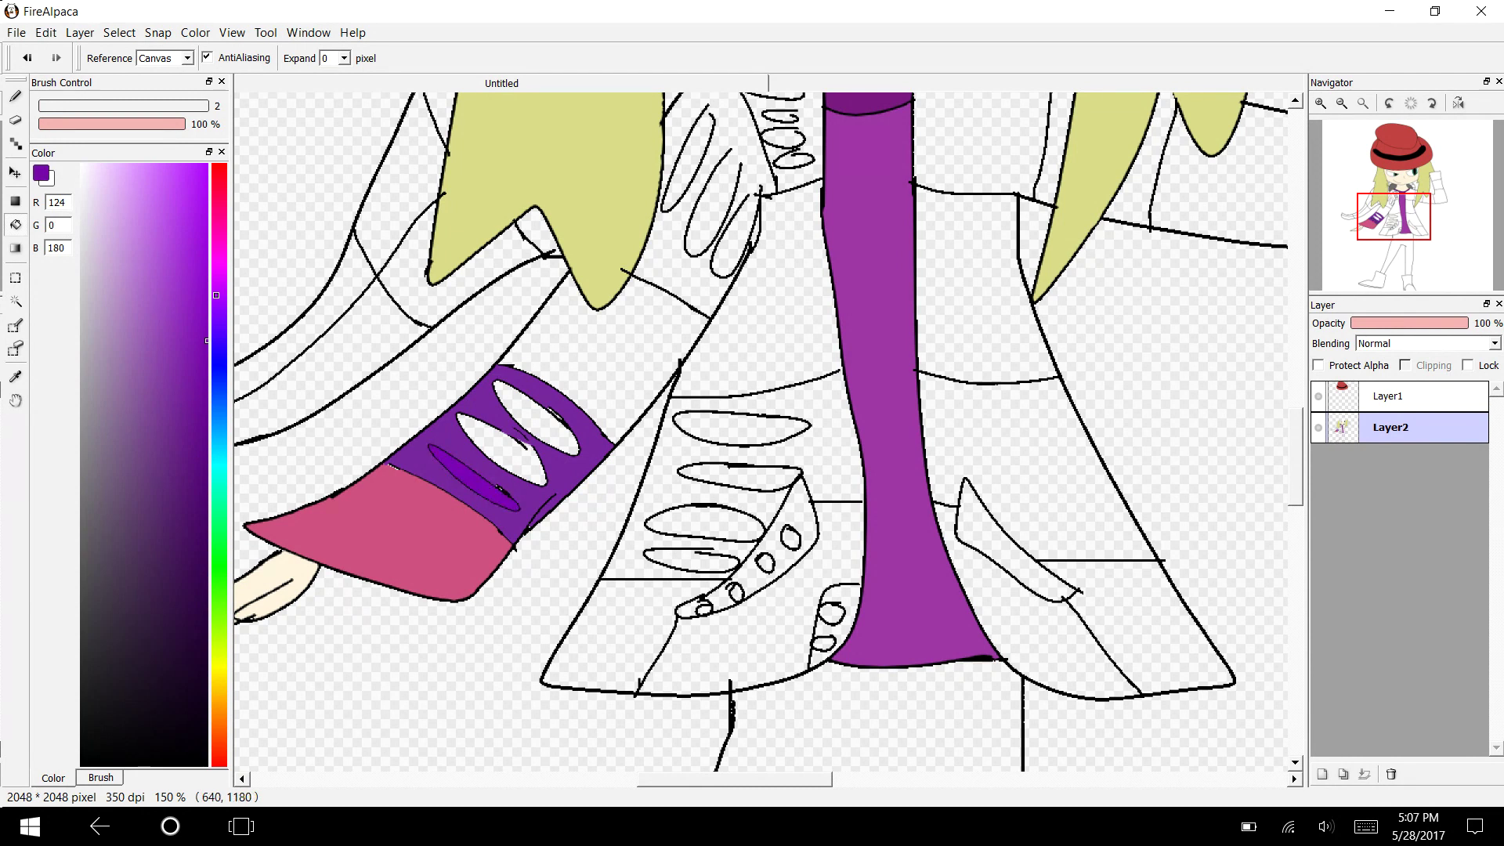
left_click(499, 448)
left_click(549, 419)
left_click_drag(198, 285, 207, 280)
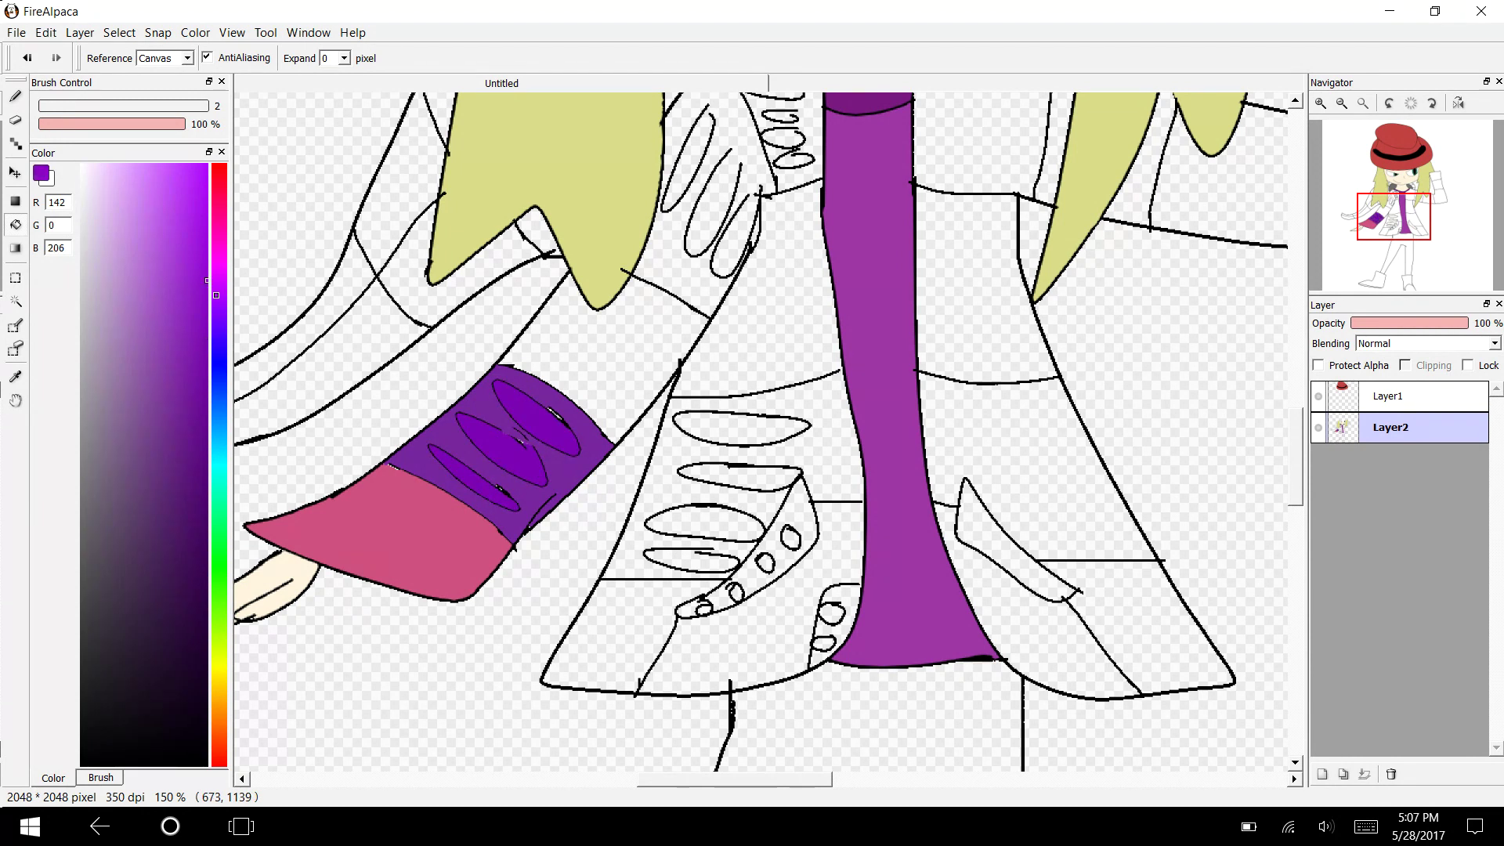
left_click(501, 451)
left_click(541, 419)
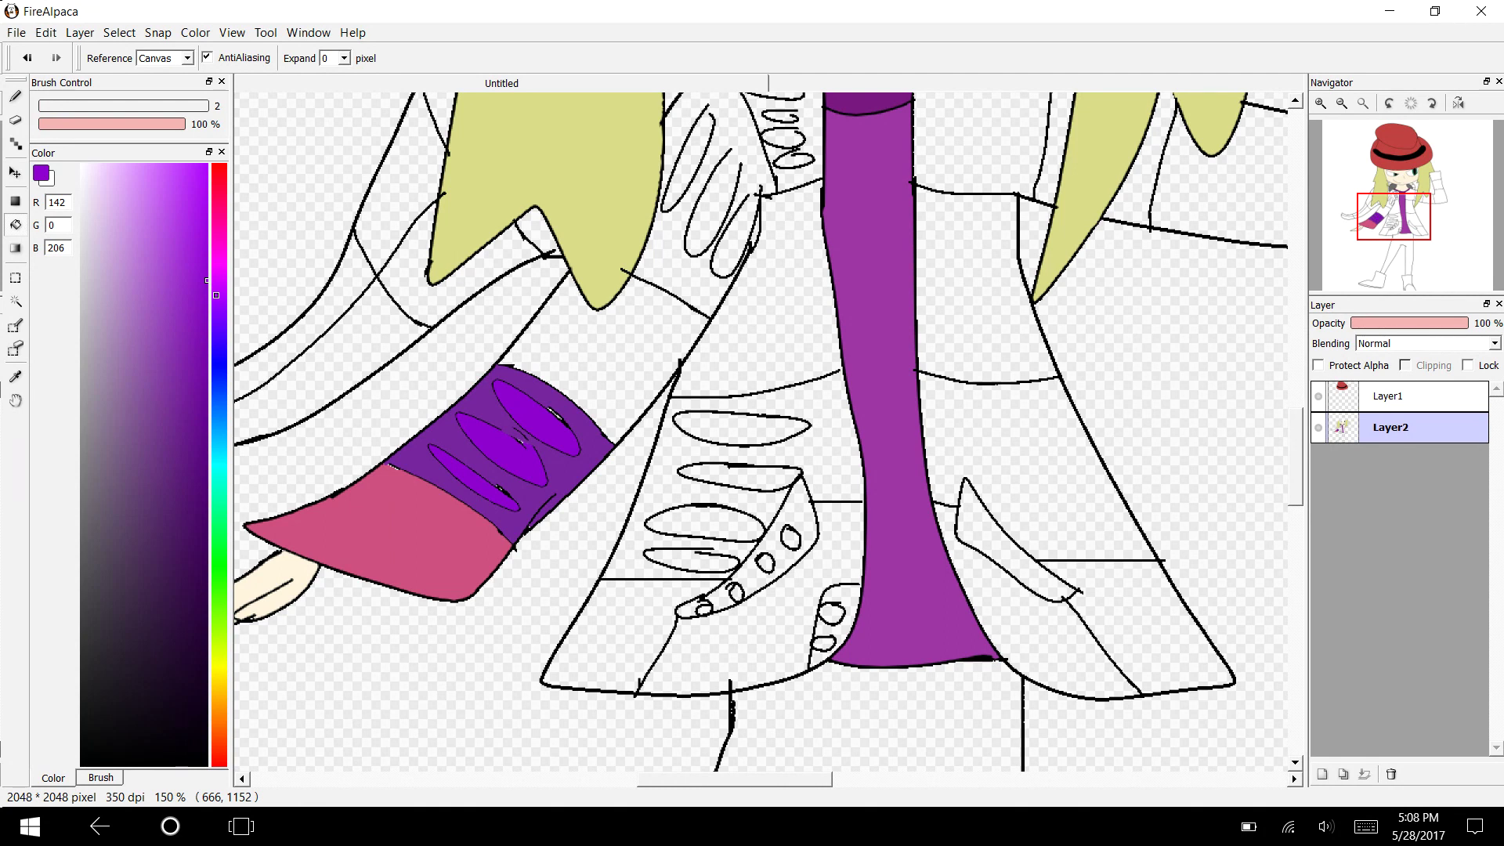
Fill the left sleeve section above the purple panel with lime green (RGB 153, 241, 12).
left_click(216, 542)
mouse_move(164, 263)
left_mouse_down()
mouse_move(131, 256)
mouse_move(162, 232)
mouse_move(162, 184)
mouse_move(206, 190)
left_mouse_up()
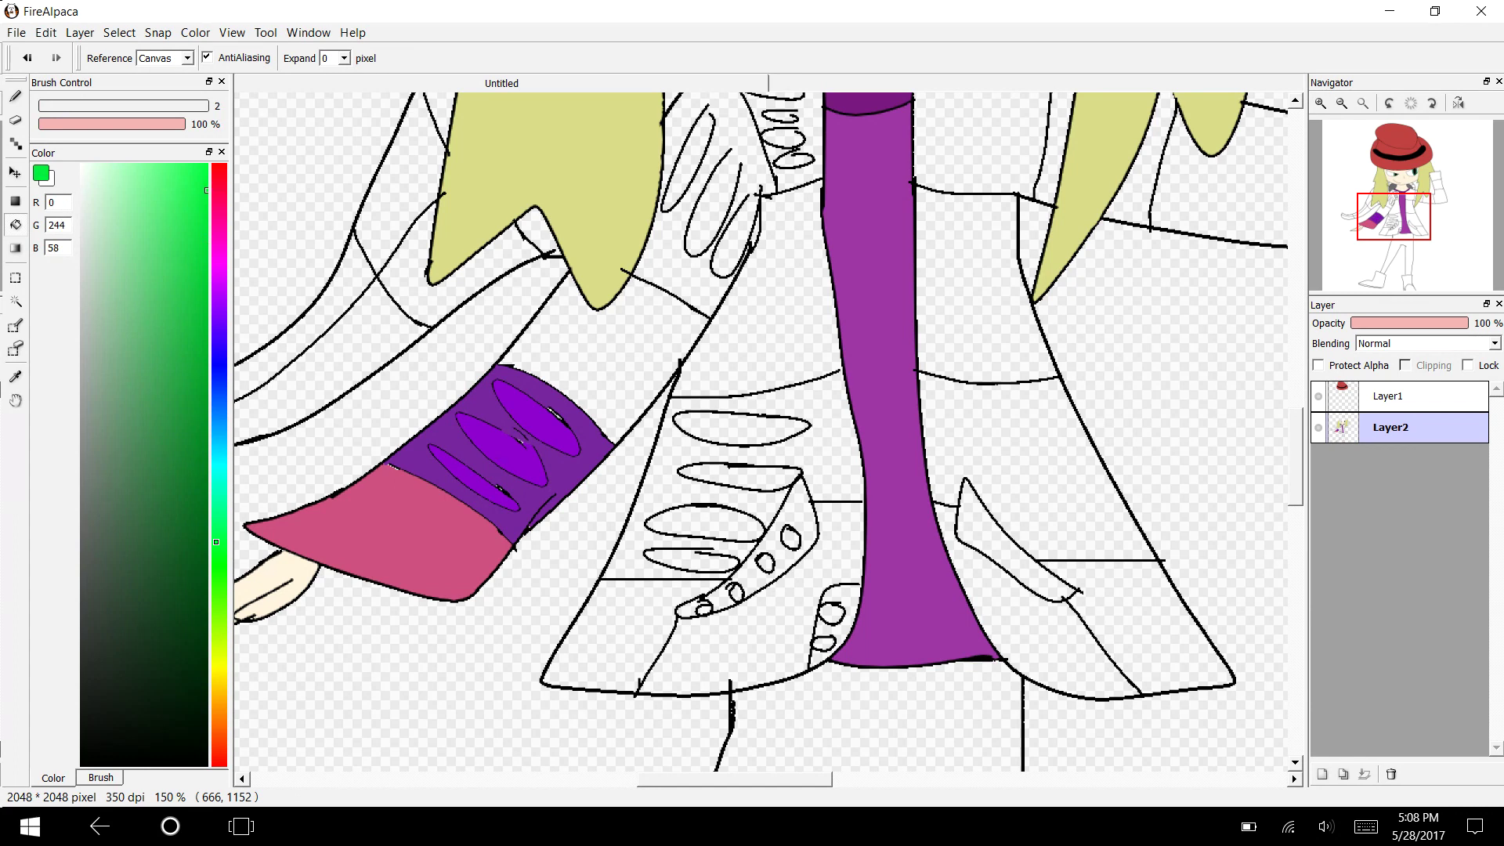
left_click(205, 638)
left_click(217, 629)
left_click_drag(190, 250, 202, 197)
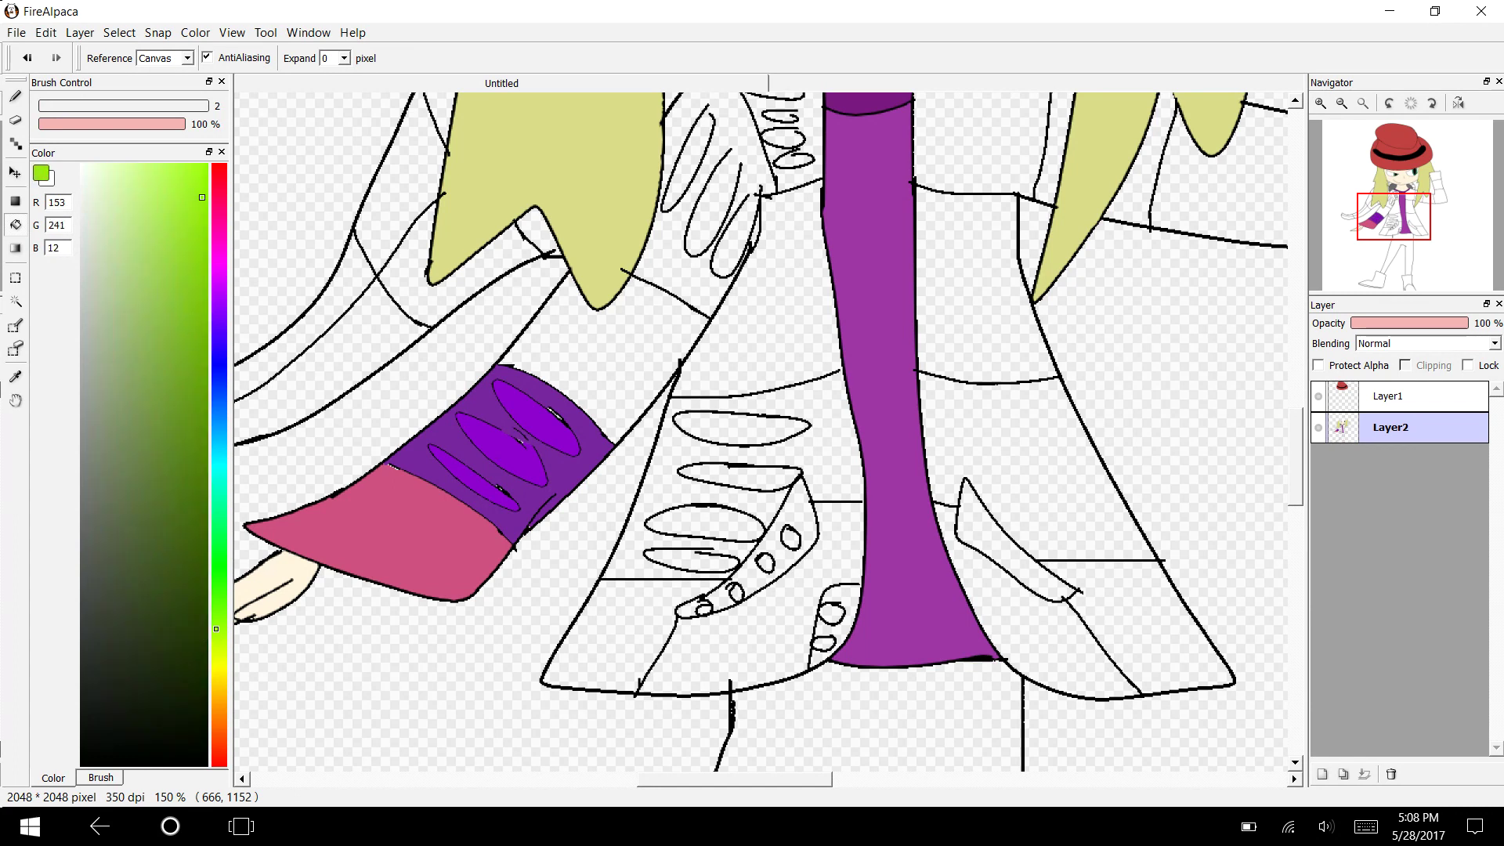
left_click(579, 337)
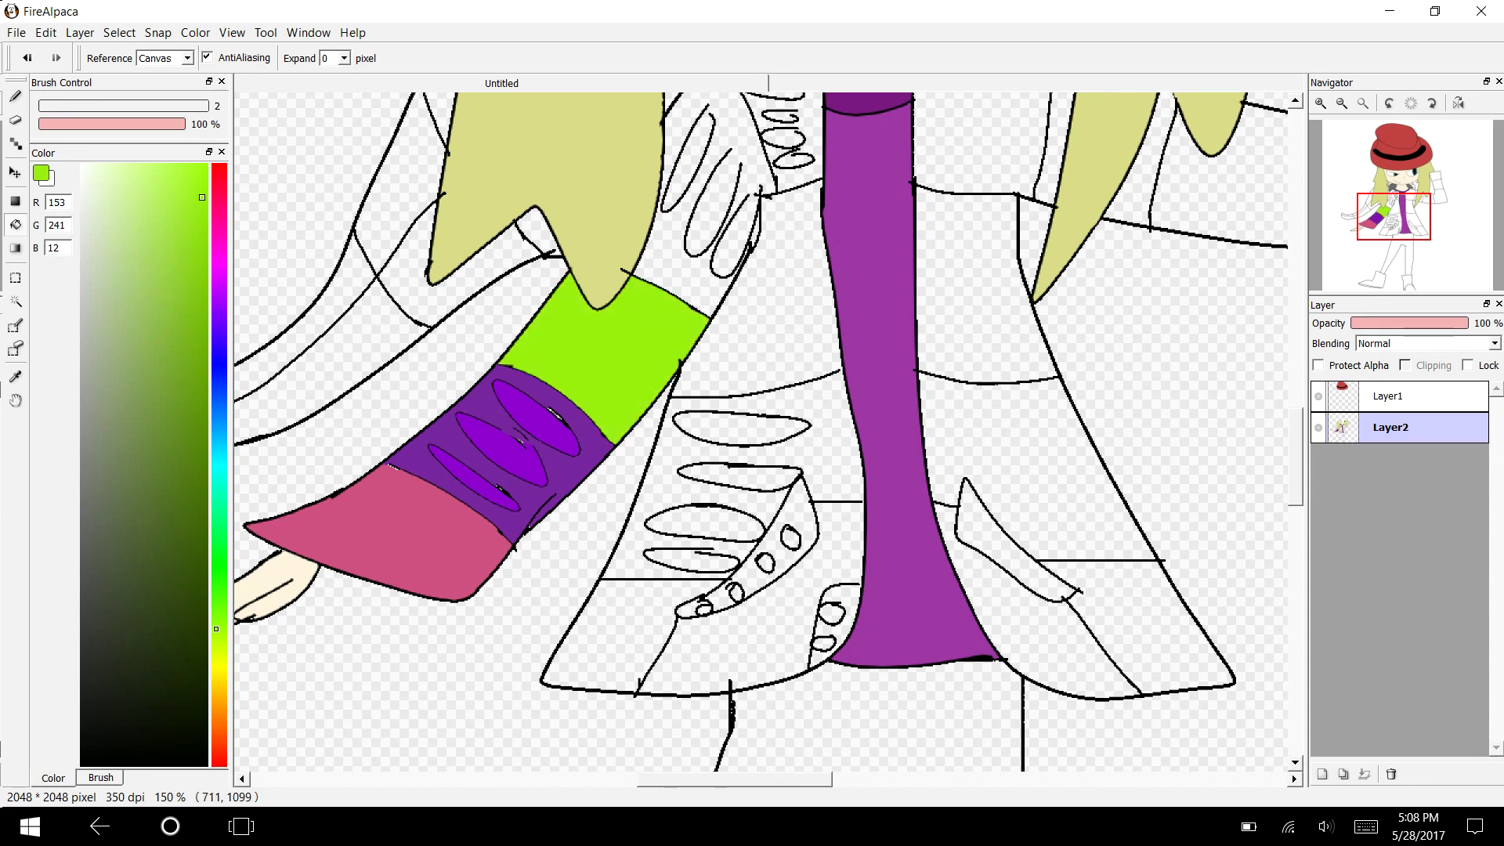
Close the outline gaps on the left shoulder panel with black strokes and fill the panel around its three ovals black (RGB 0, 0, 0).
scroll(577, 345, "up", 5)
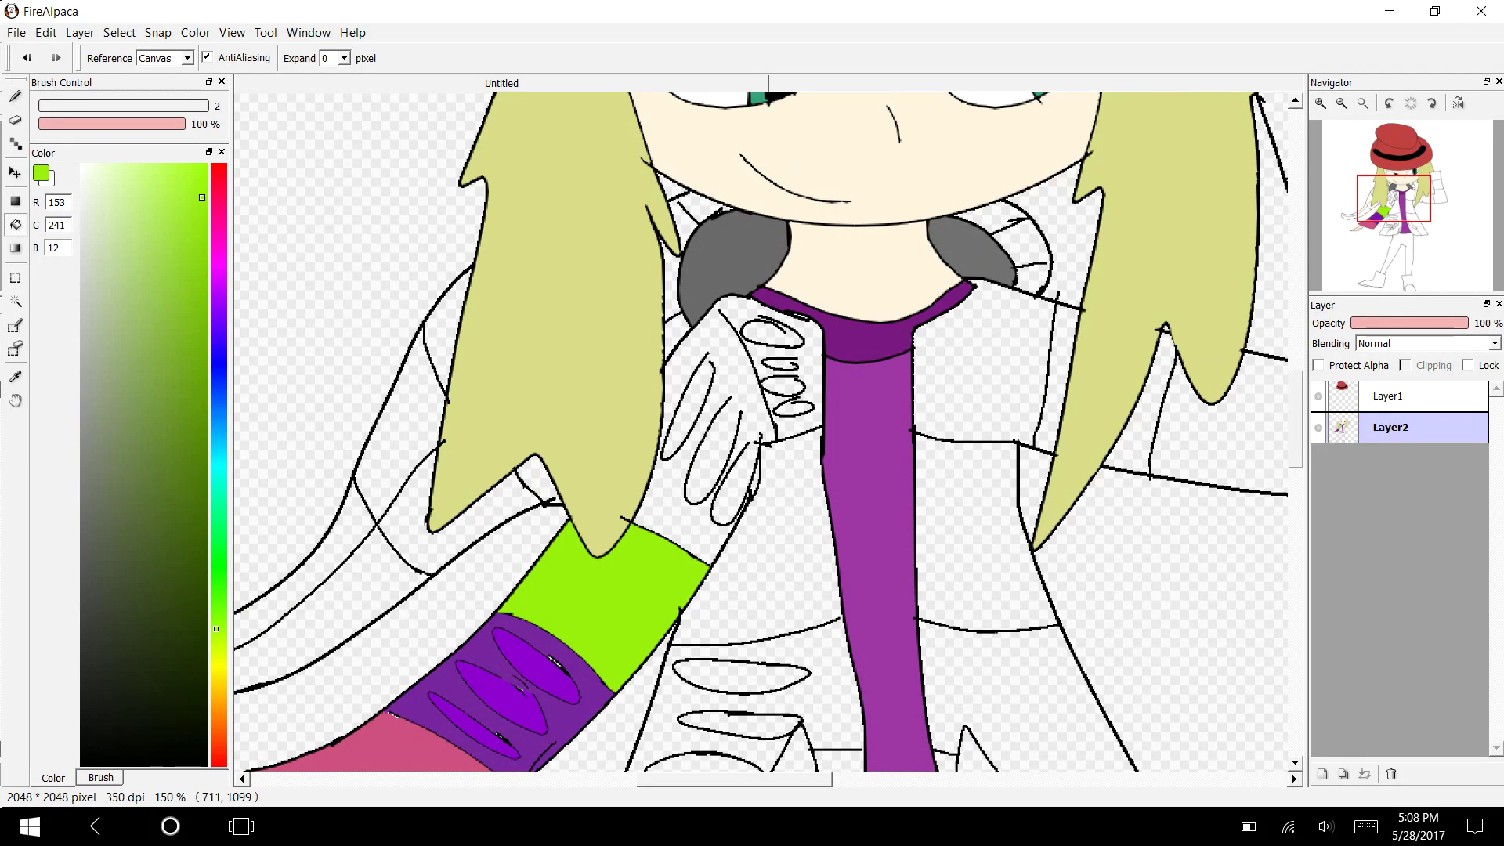
left_click_drag(156, 478, 81, 765)
key("b")
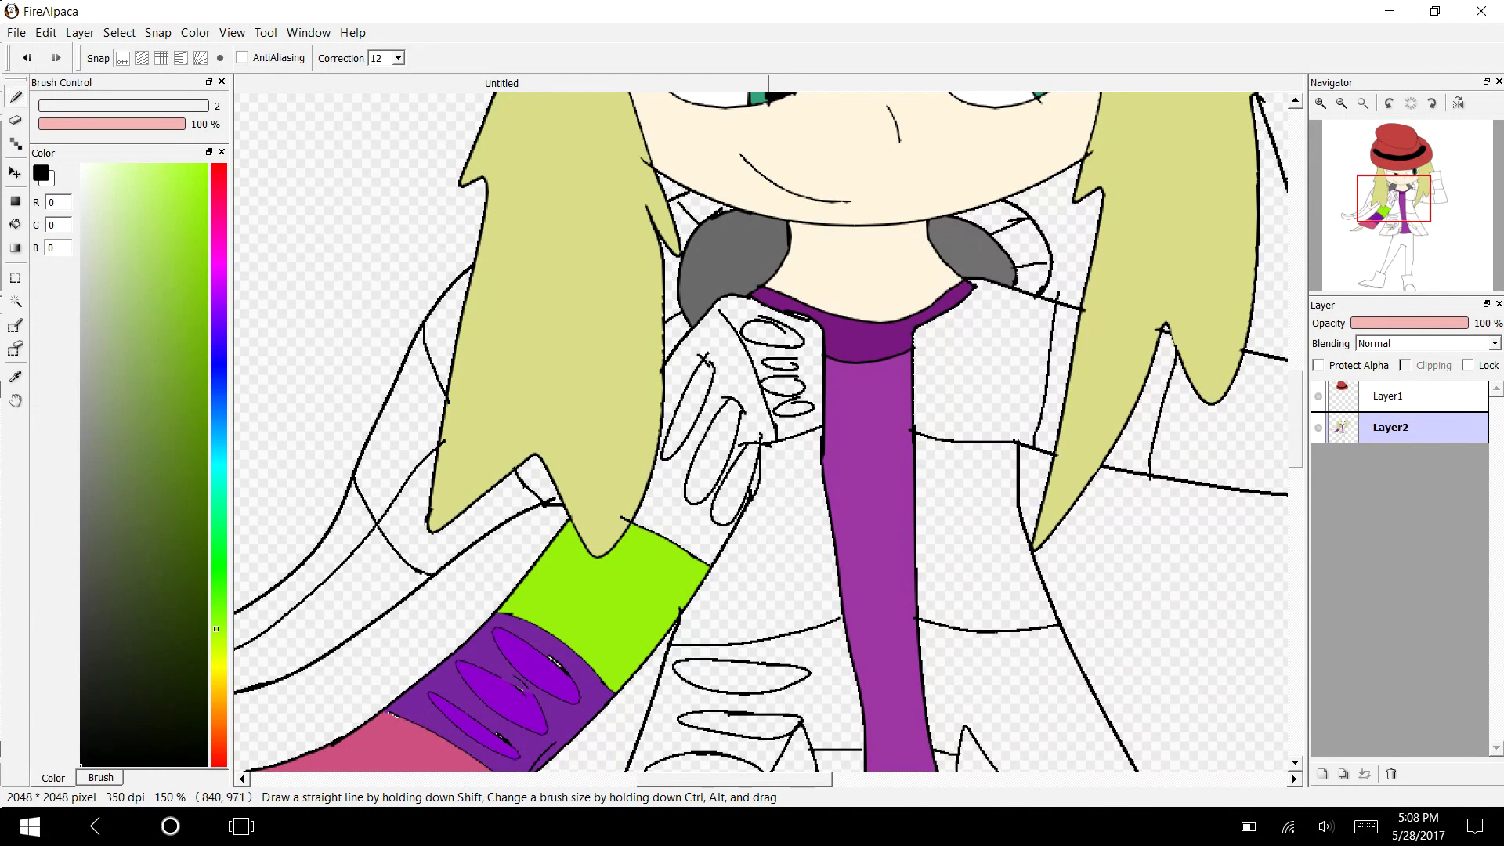
key("g")
left_click(668, 508)
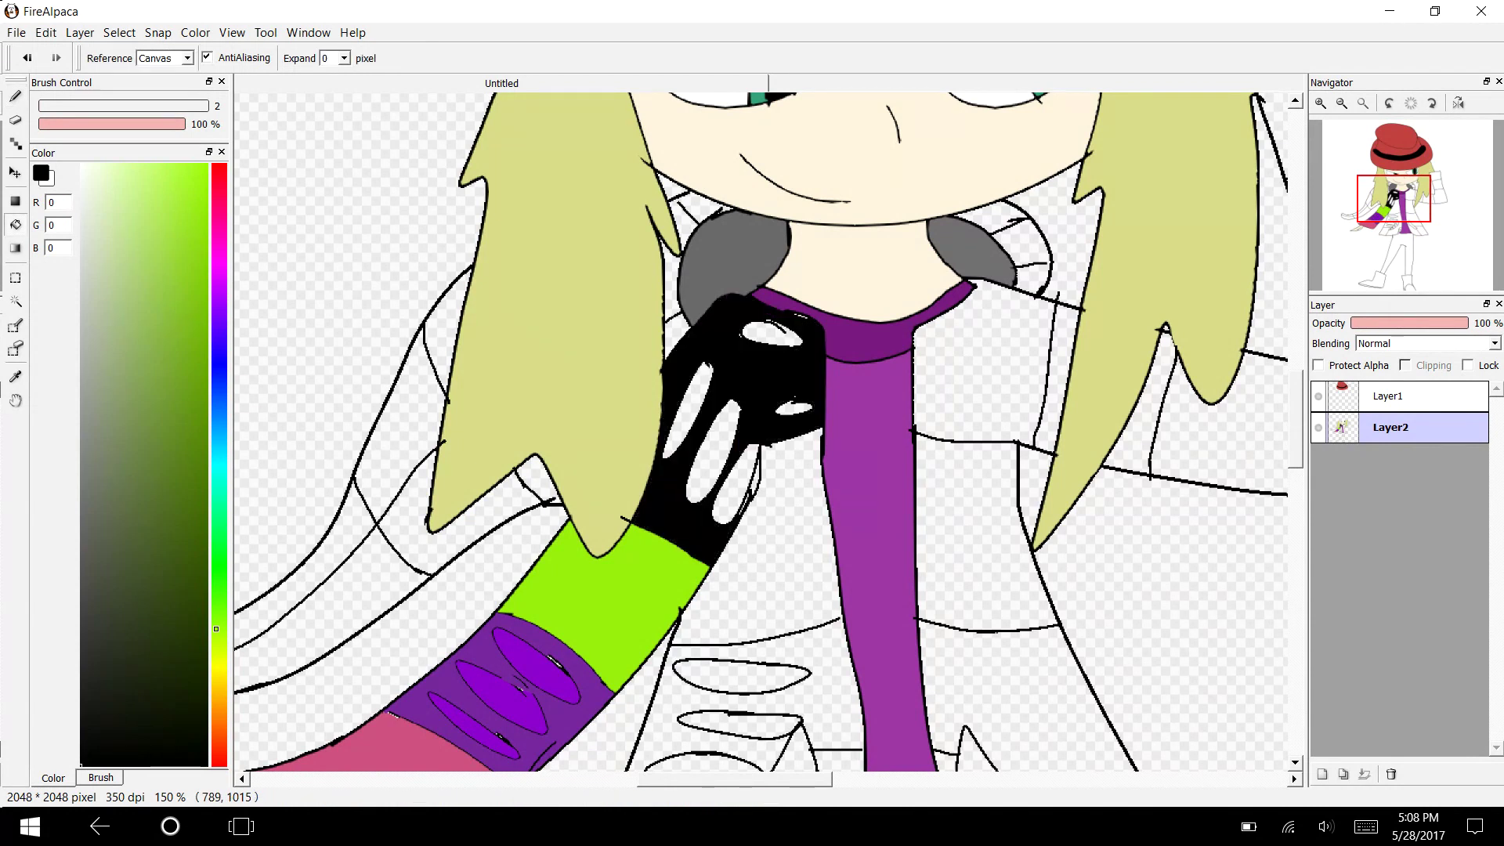
key("ctrl+z")
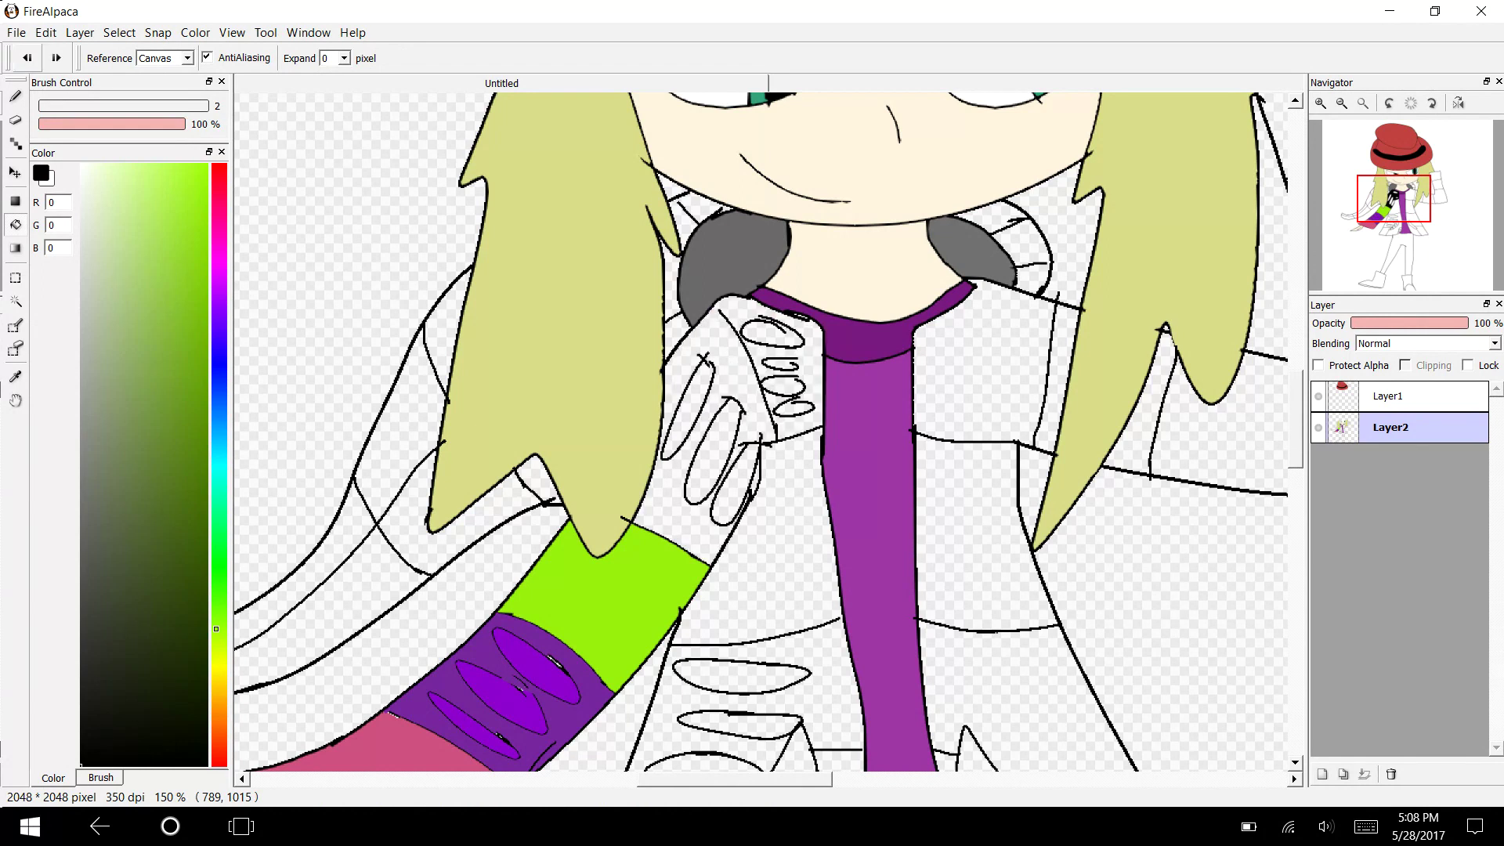
key("b")
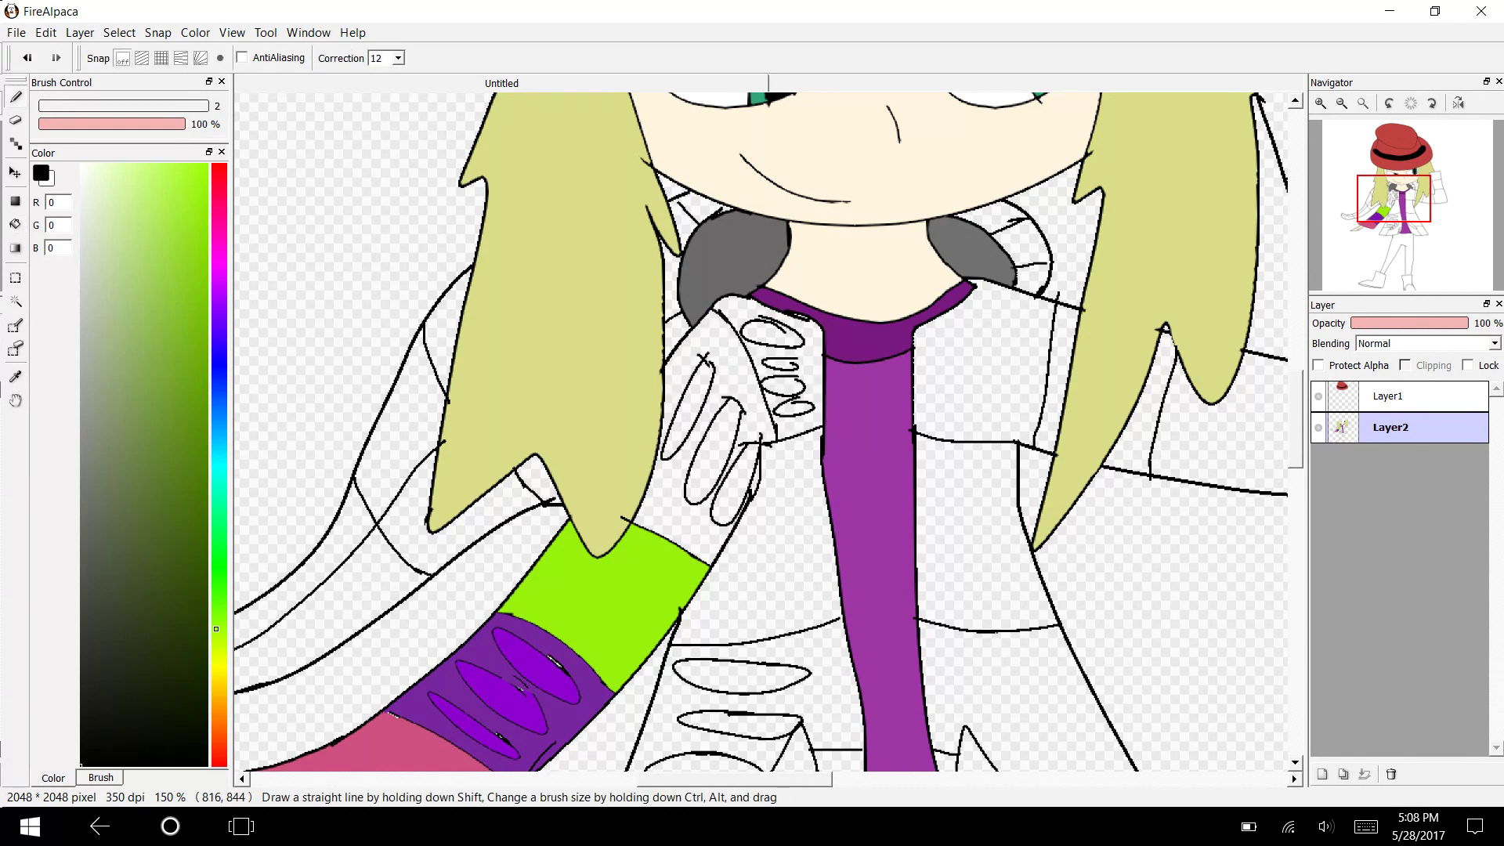
key("g")
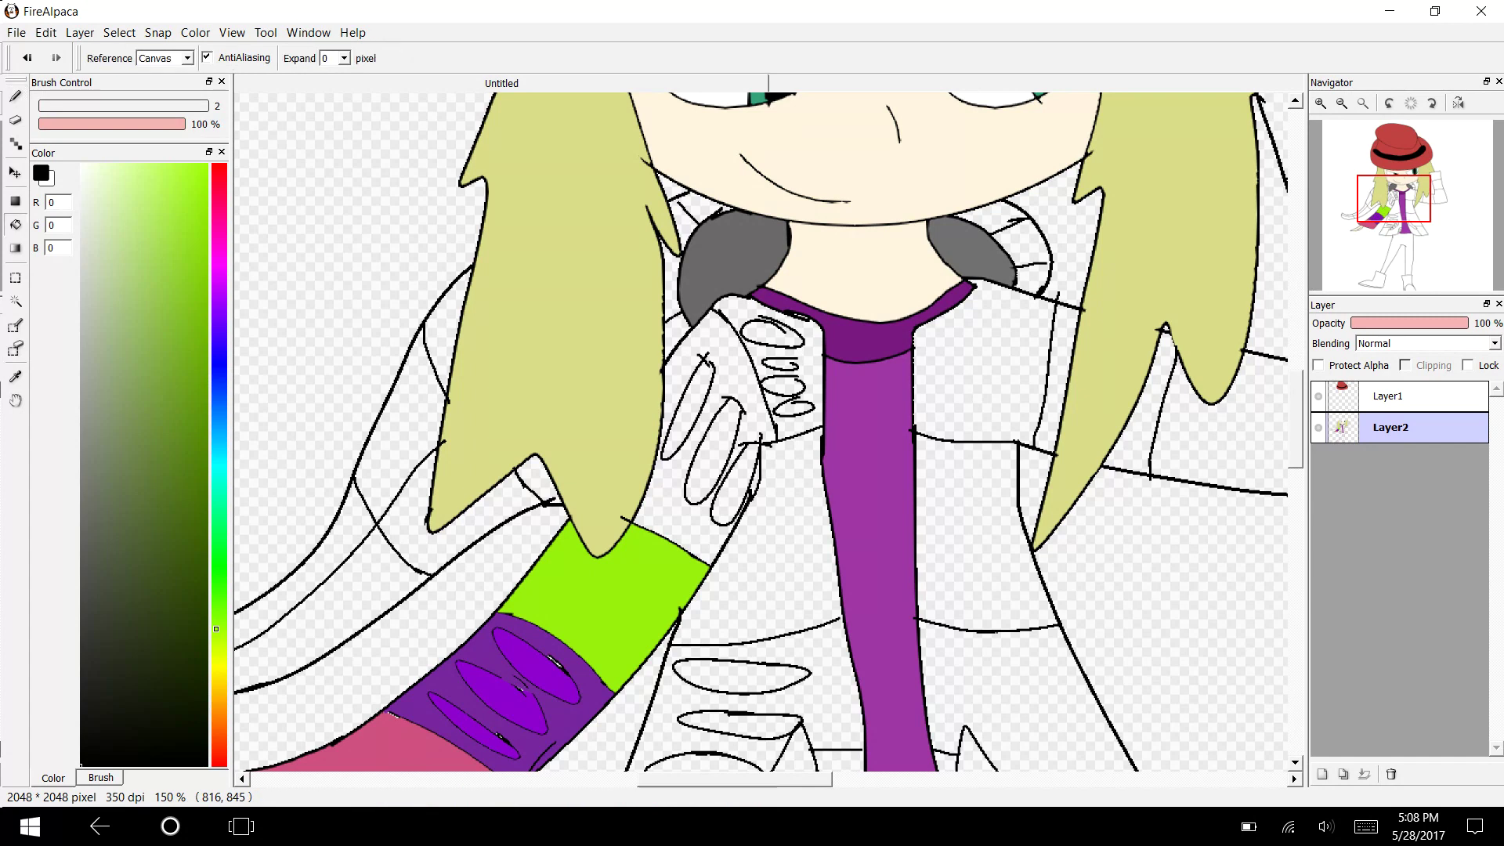
left_click(731, 363)
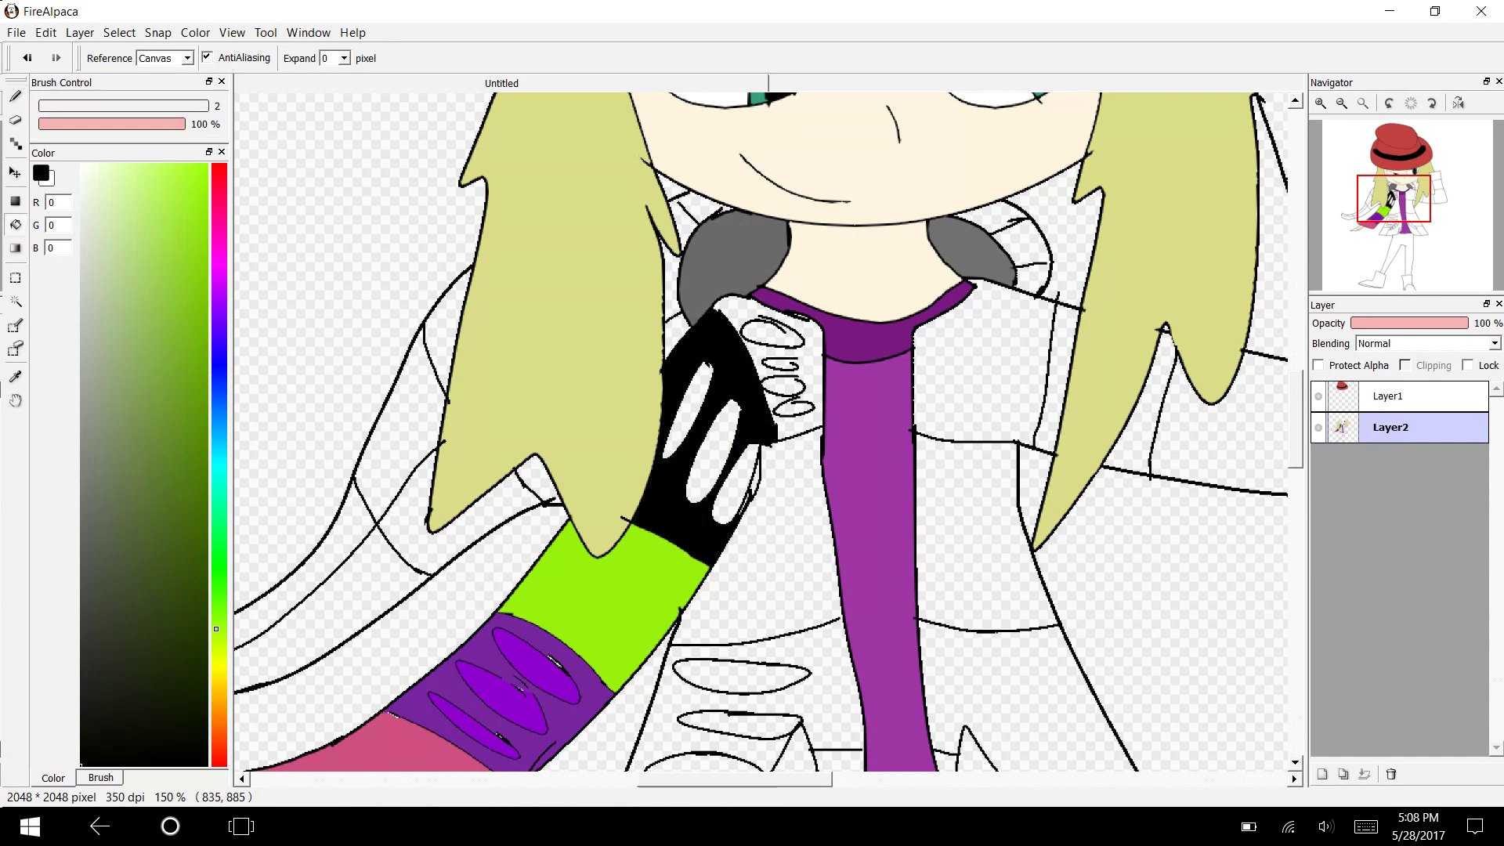
Fill the three long slanted ovals on the black shoulder panel with orange-yellow (RGB 255, 188, 0).
left_click(216, 693)
left_click(207, 165)
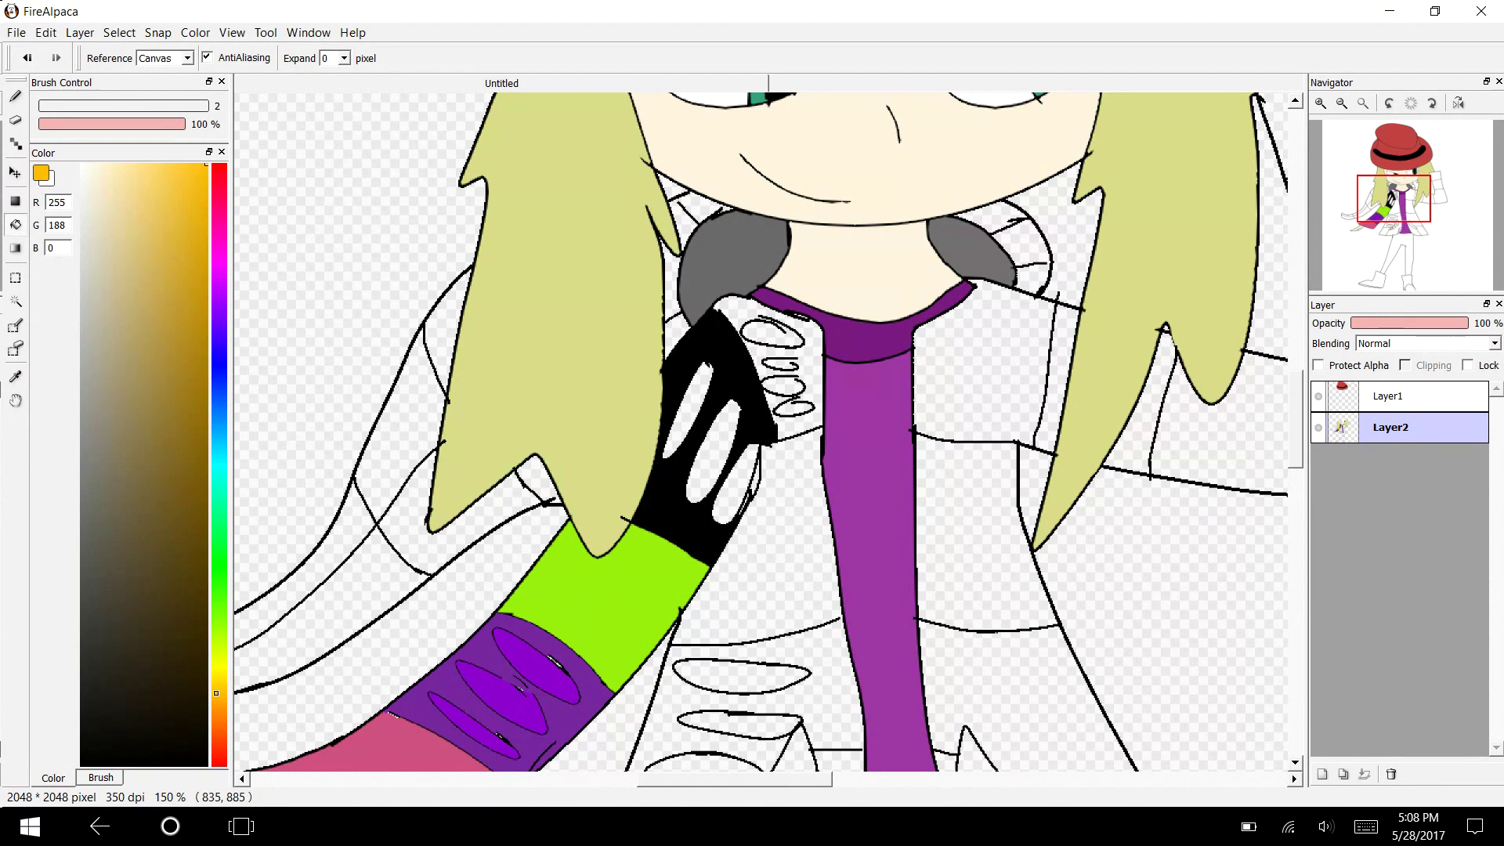
left_click(691, 409)
left_click(710, 451)
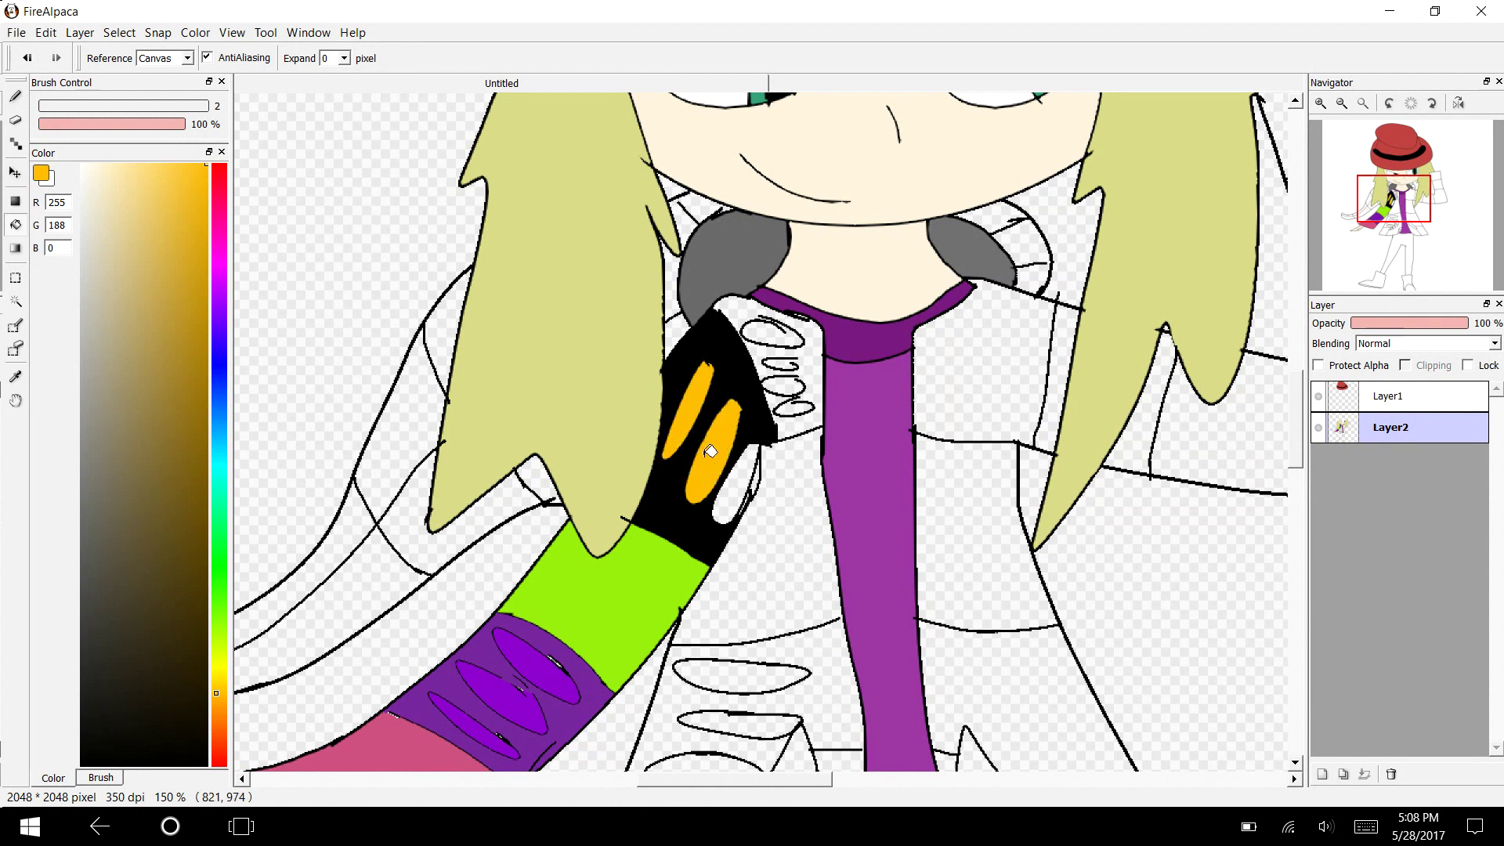
left_click(736, 476)
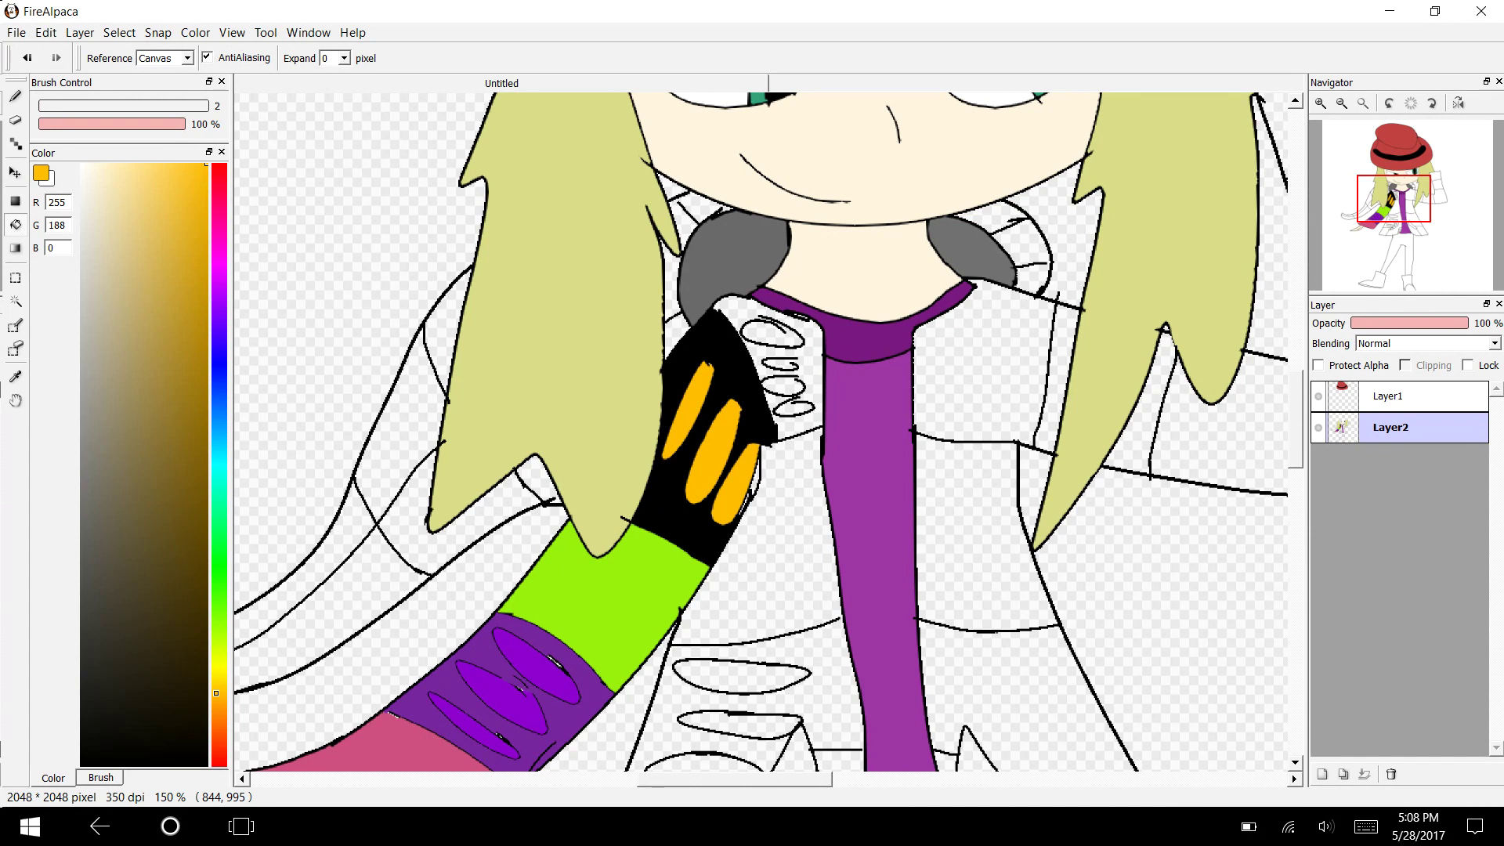
Patch the gaps in the two middle chest ovals and fill the left chest panel around its four ovals with hot pink (RGB 255, 0, 119).
left_click(218, 251)
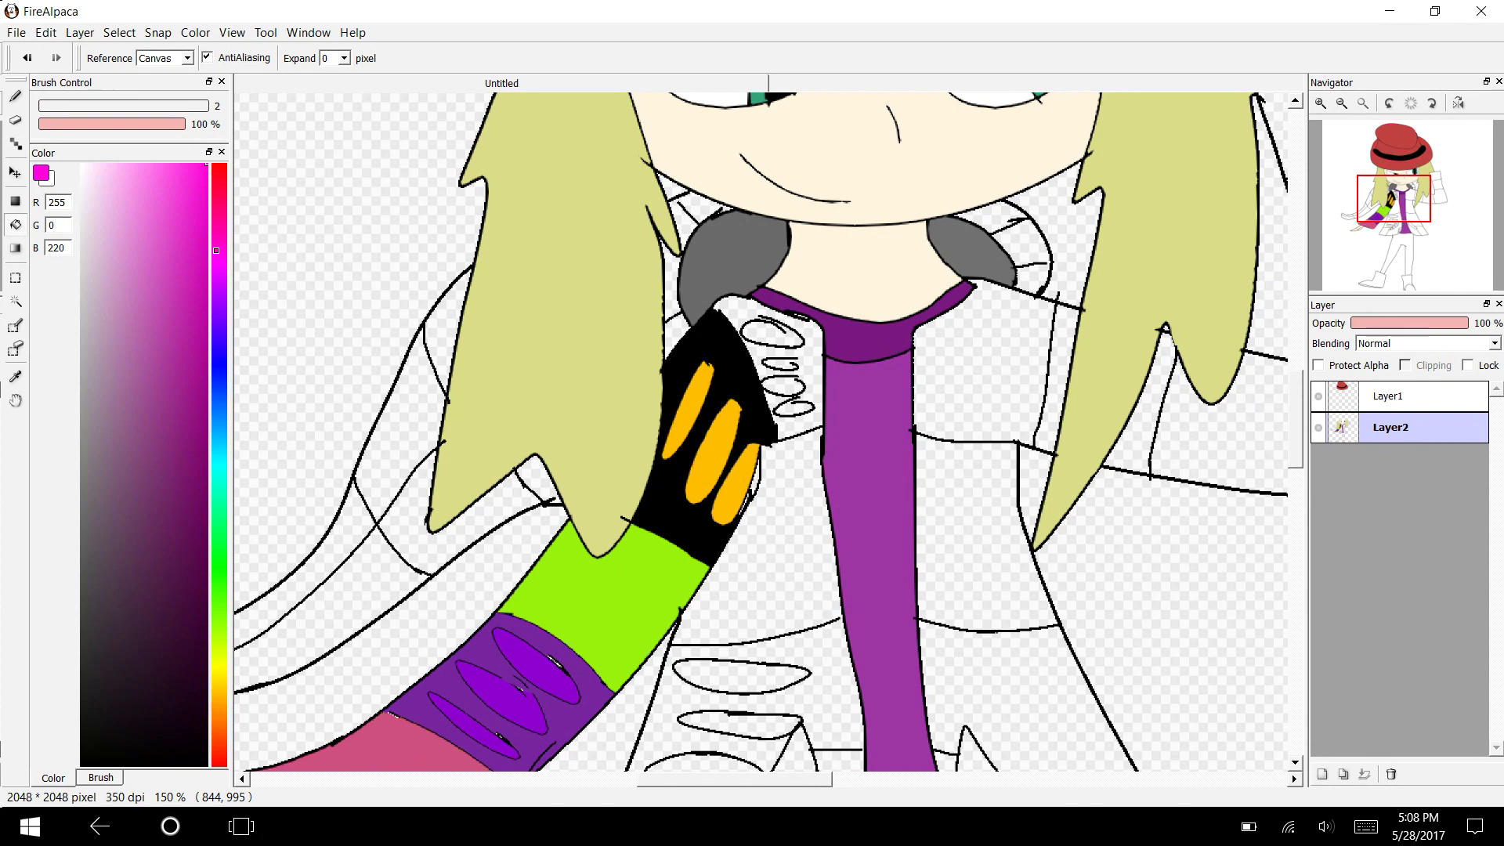
left_click(219, 228)
left_click(216, 211)
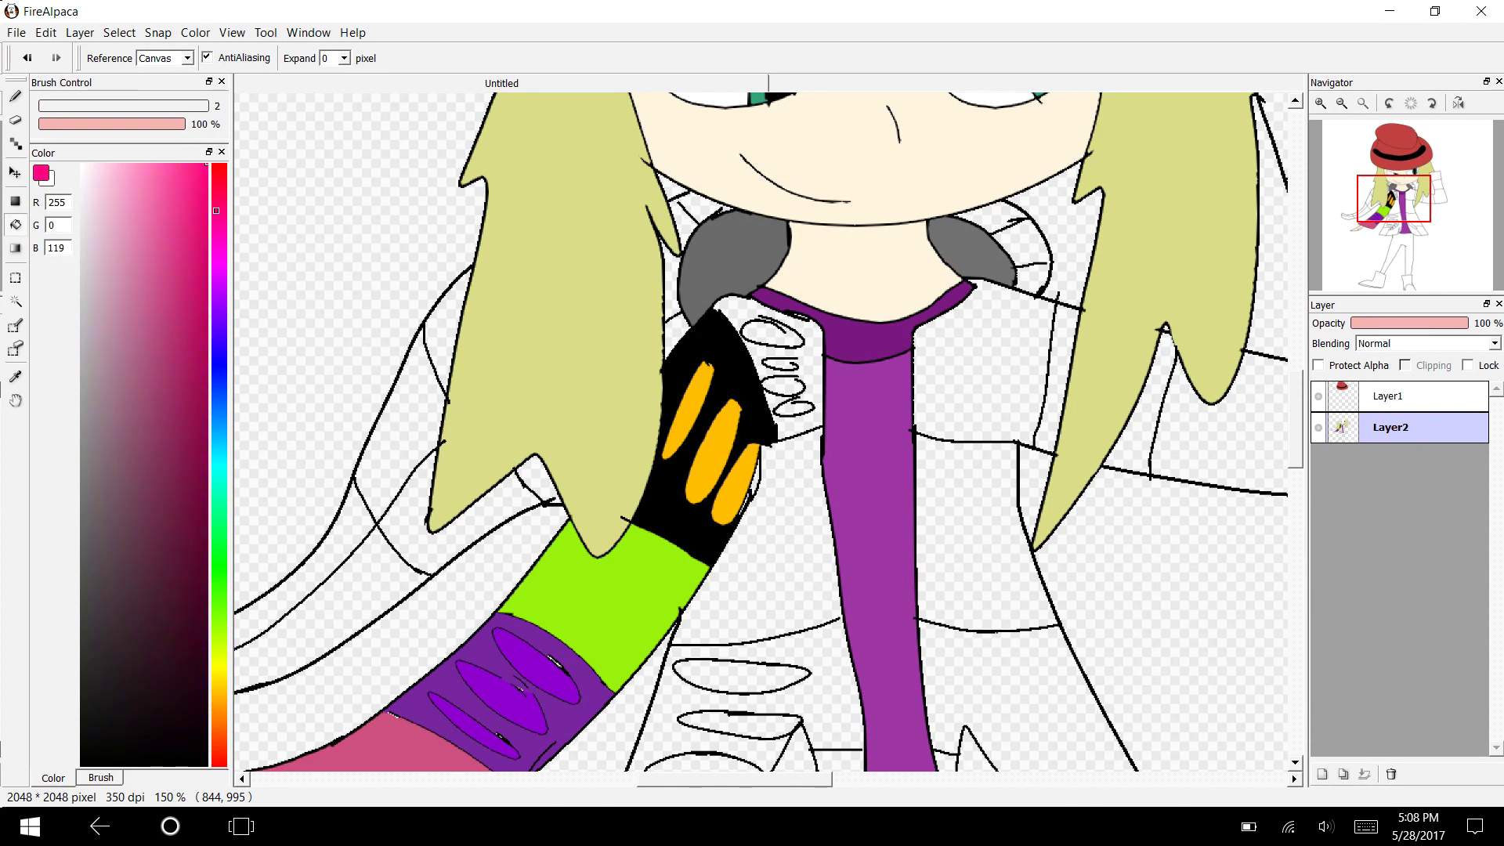
left_click(810, 368)
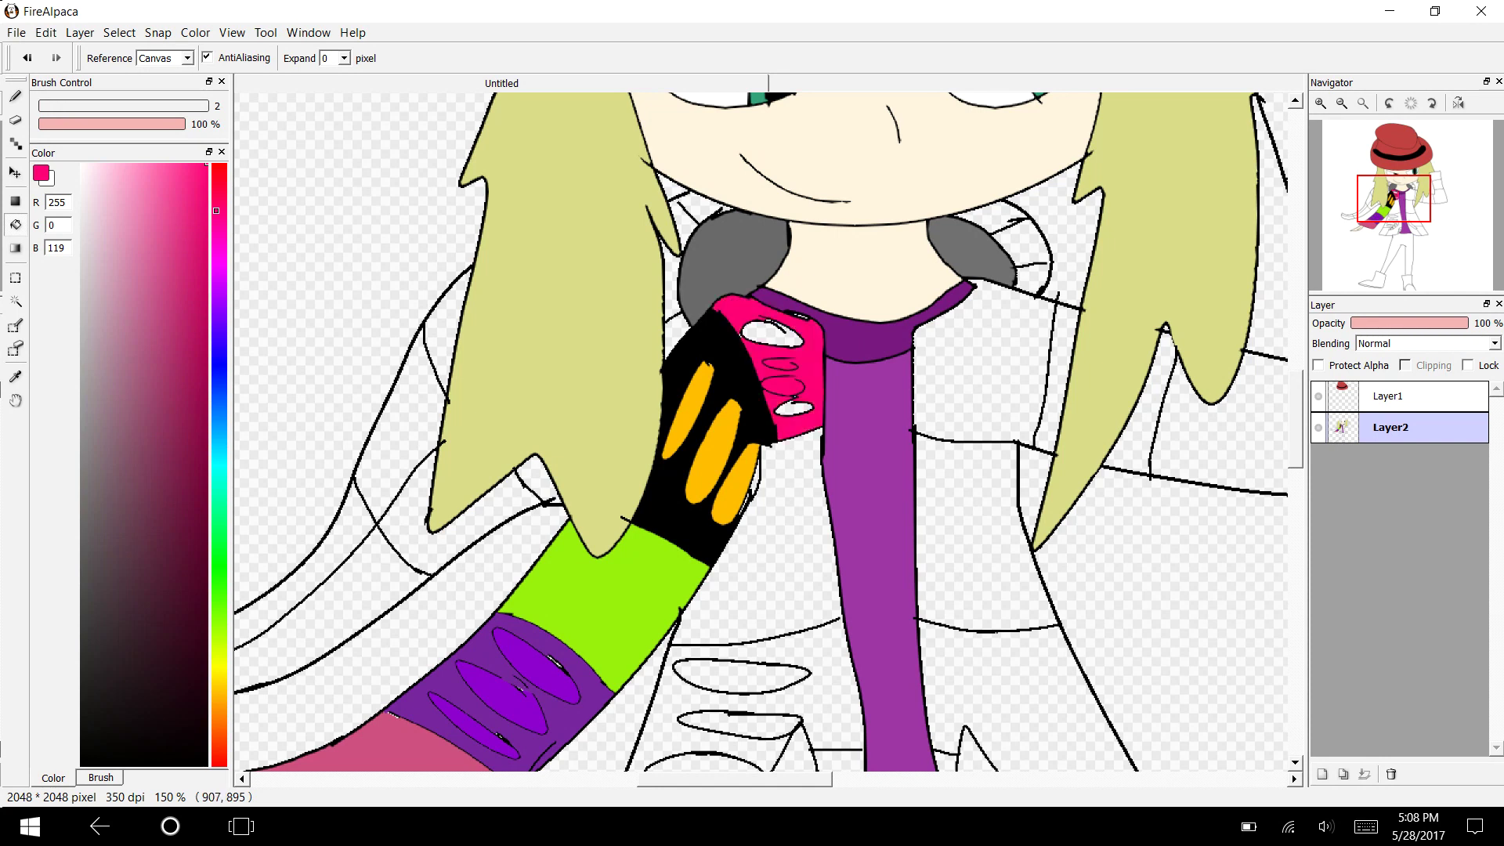
key("ctrl+z")
key("b")
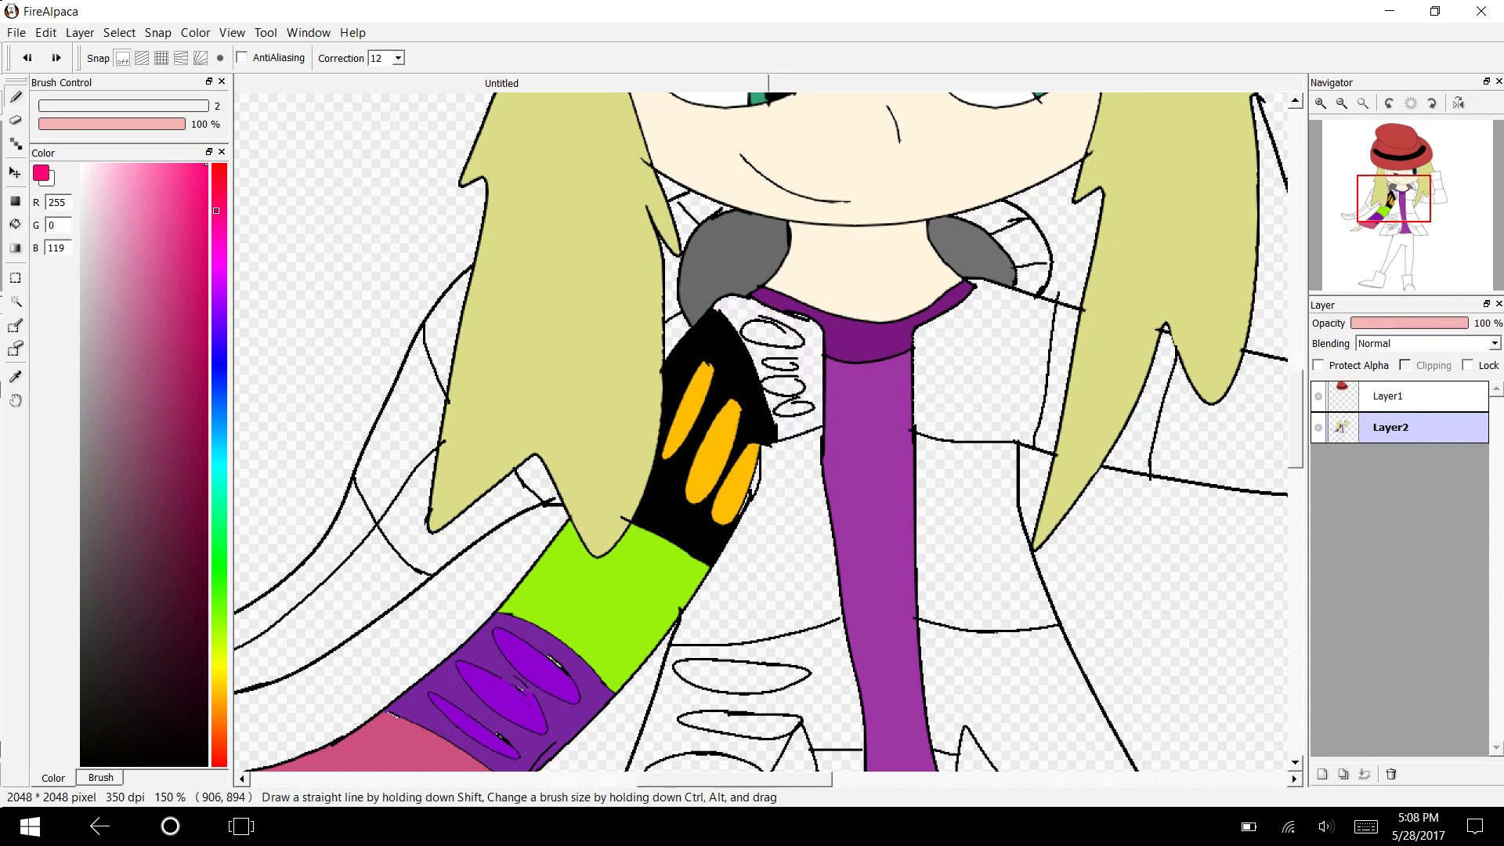
left_click_drag(775, 358, 797, 384)
key("ctrl+z")
key("ctrl+y")
key("g")
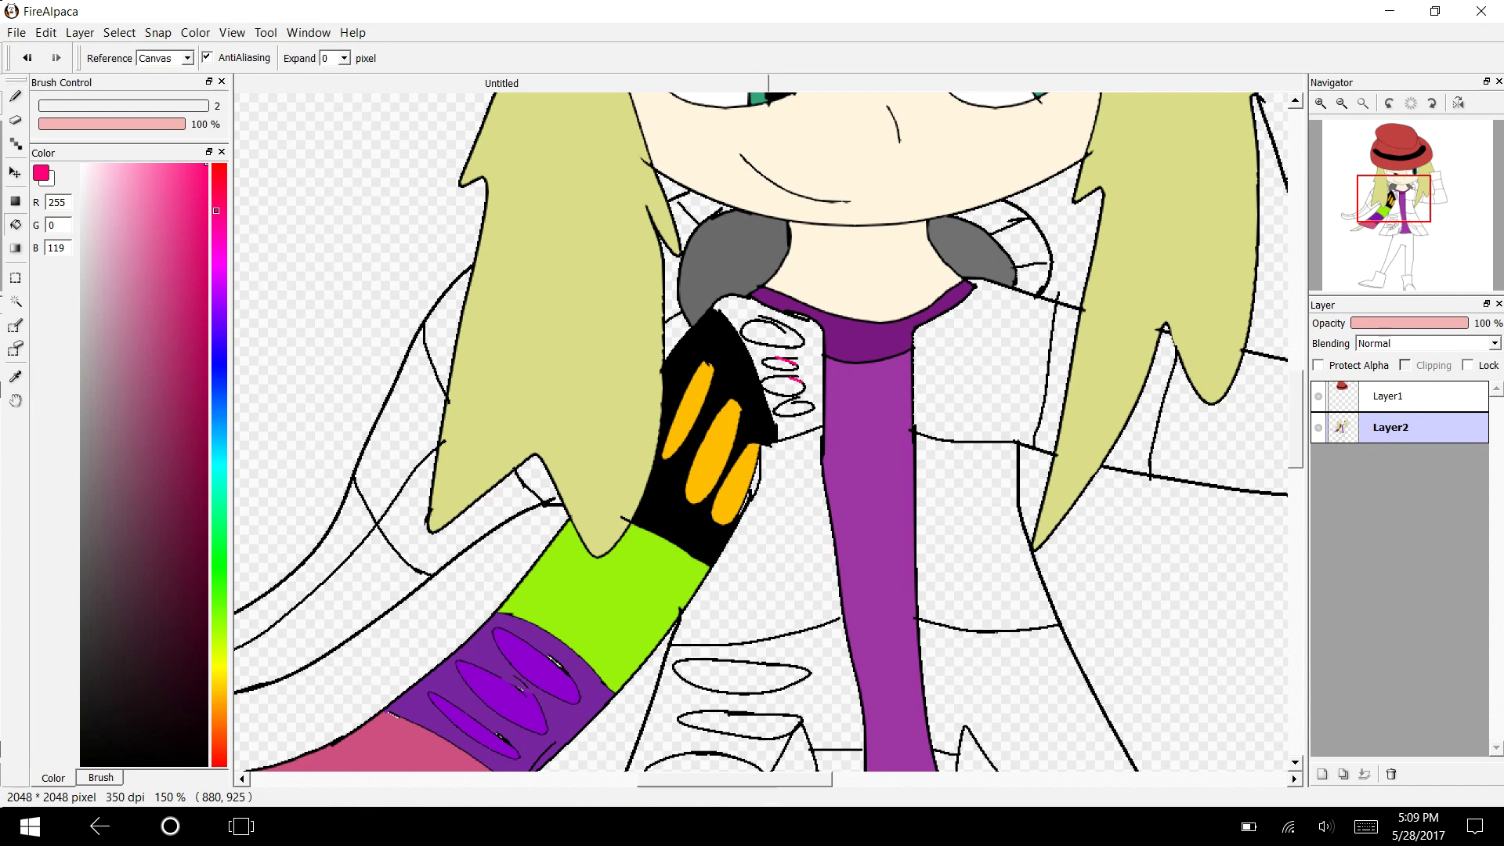
left_click(768, 313)
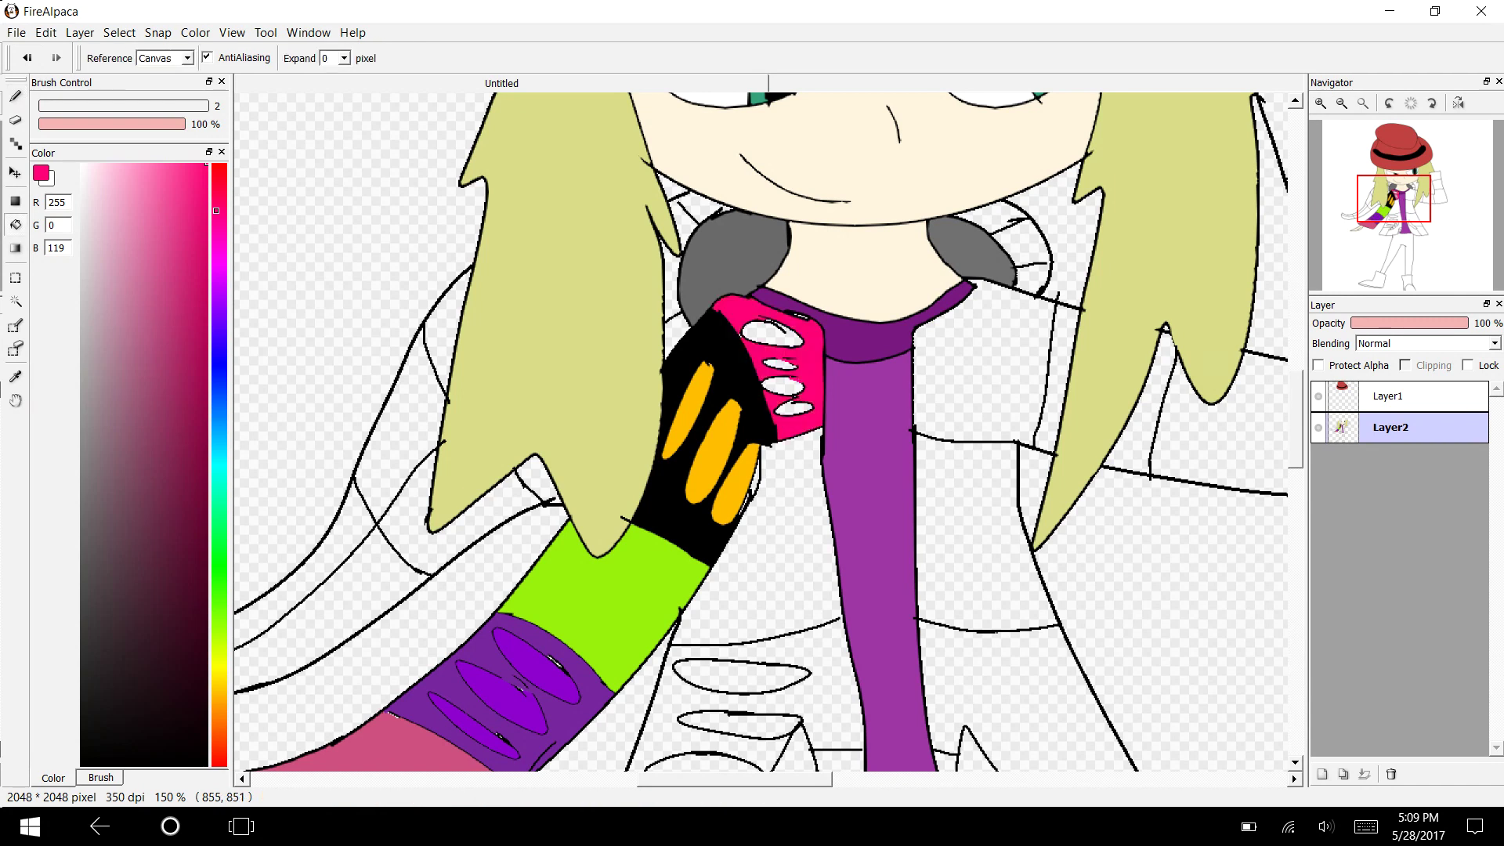
Fill the four small ovals on the hot pink chest panel with bright green (RGB 130, 255, 0).
left_click(216, 555)
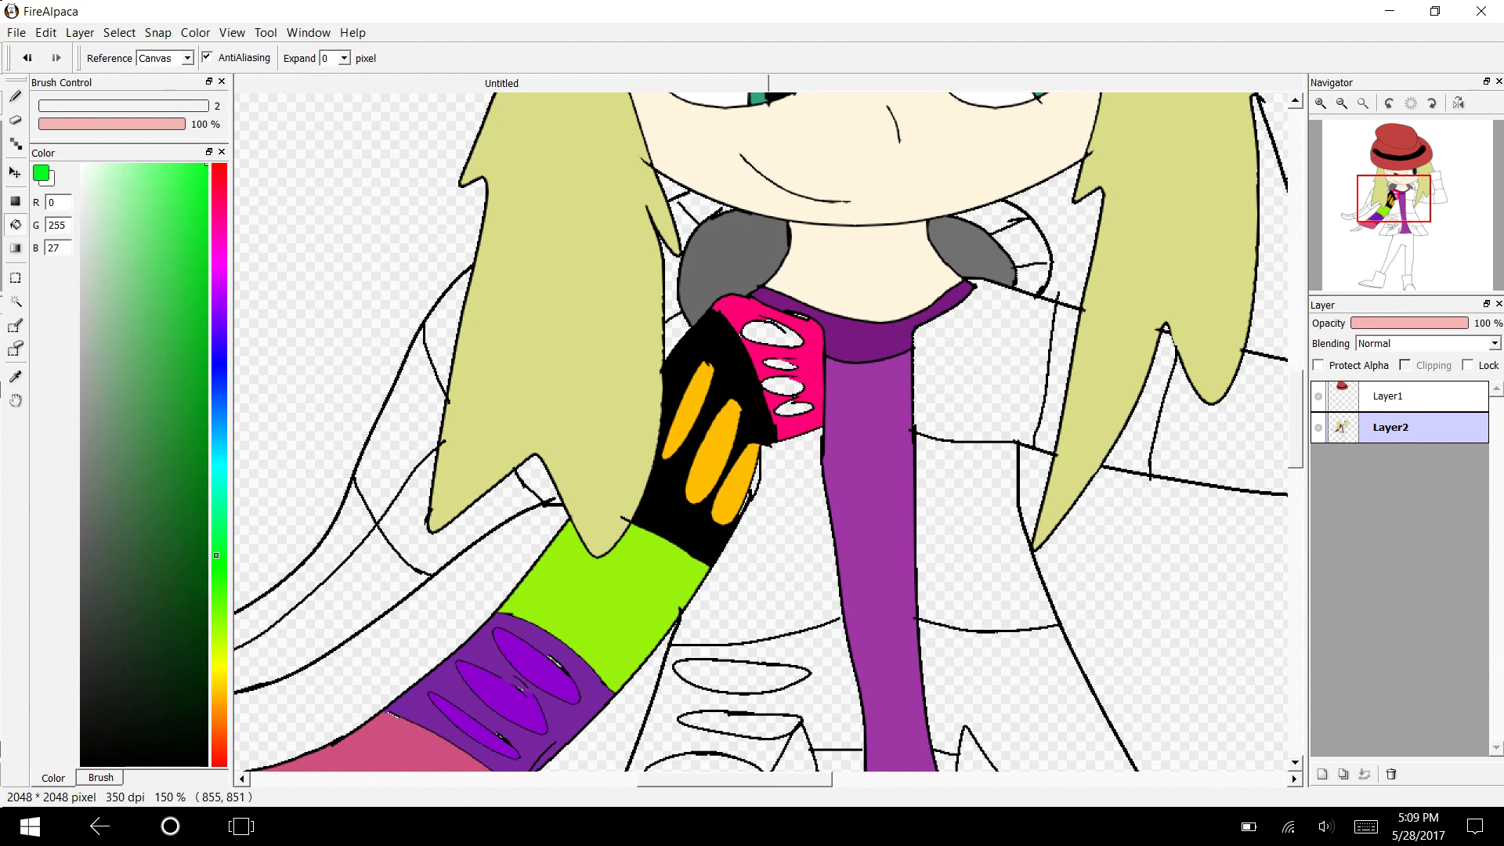
left_click(206, 598)
left_click(216, 618)
left_click_drag(171, 325, 207, 165)
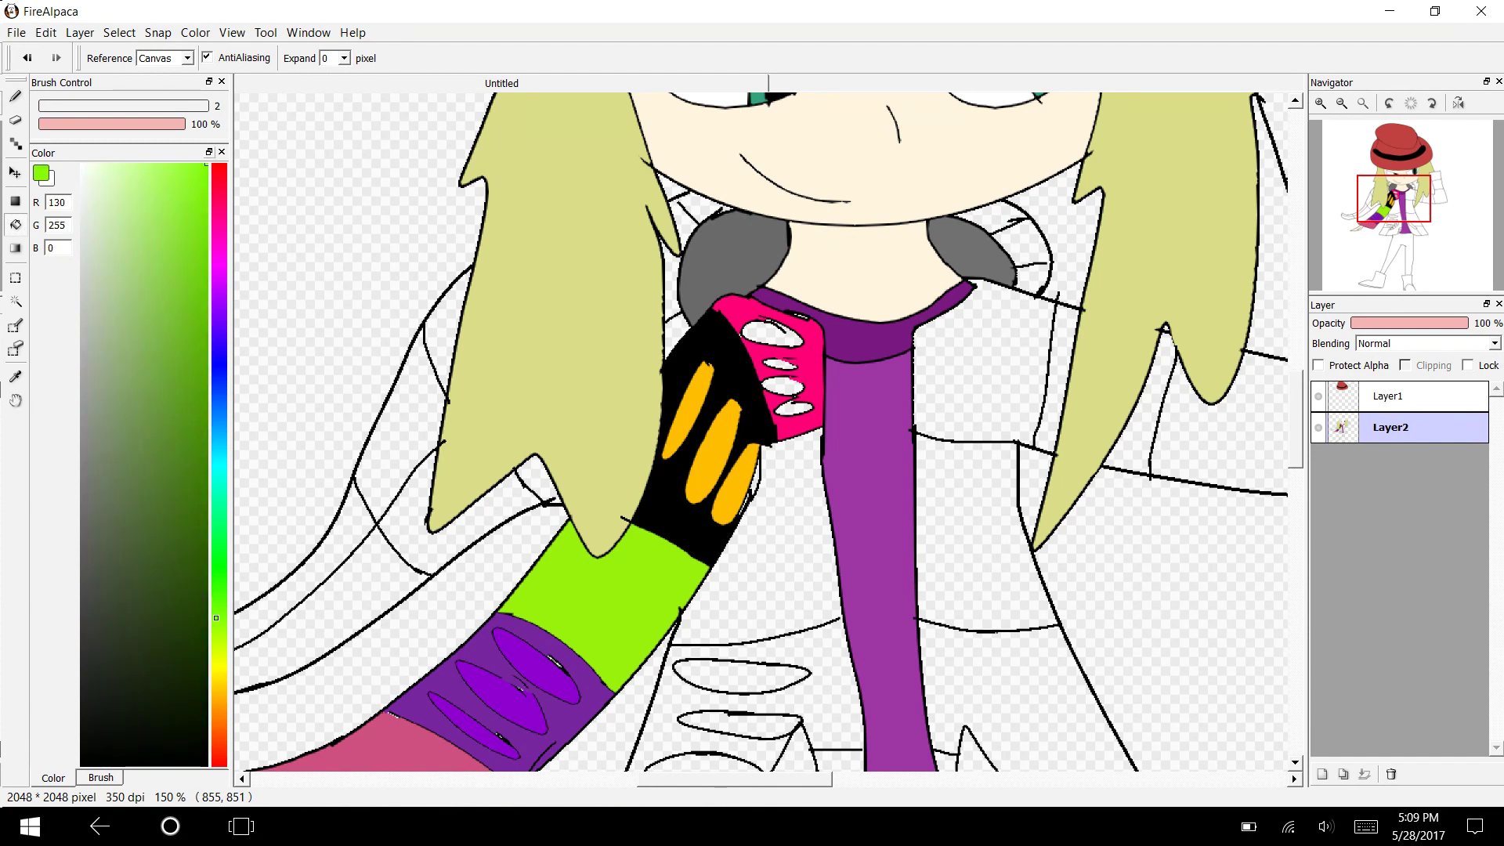
left_click(772, 335)
left_click(780, 365)
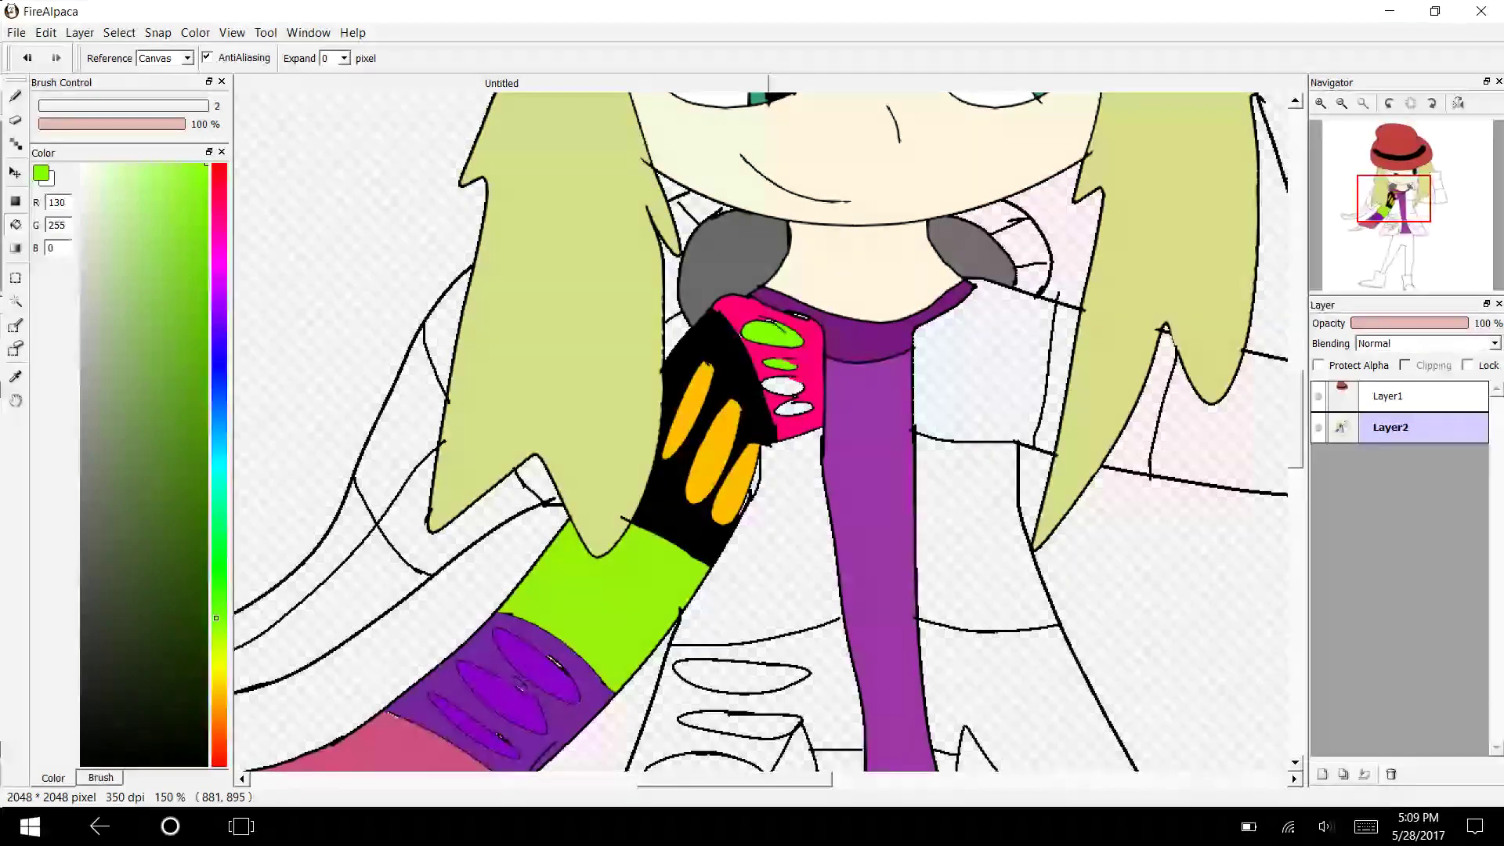
left_click(783, 386)
left_click(791, 405)
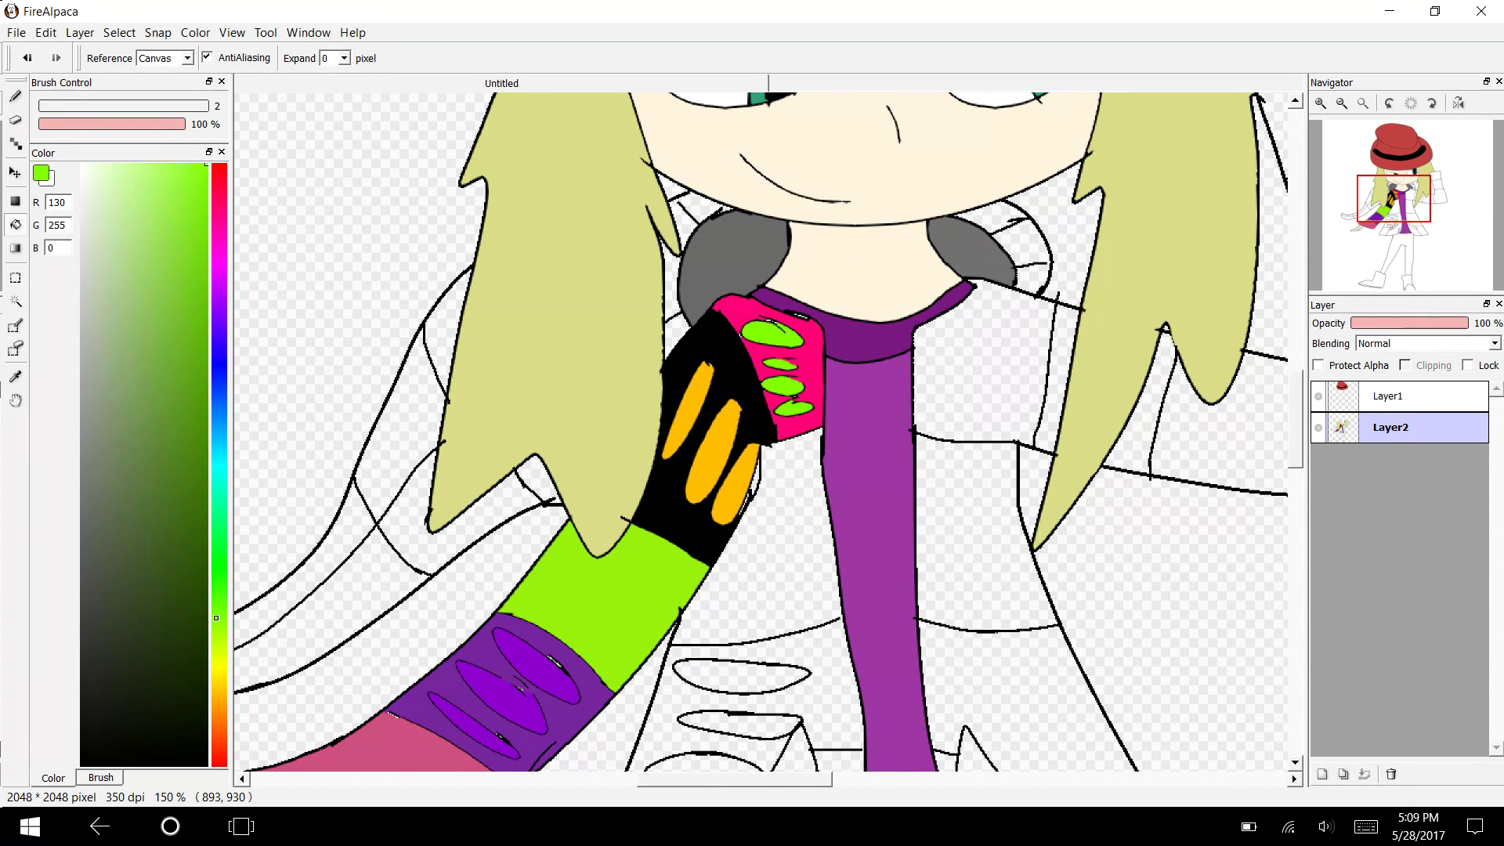
Sample the violet of the sleeve ovals (RGB 142, 0, 206), close the gap in the lower line, and fill the panel below the hot pink one.
left_click(15, 377)
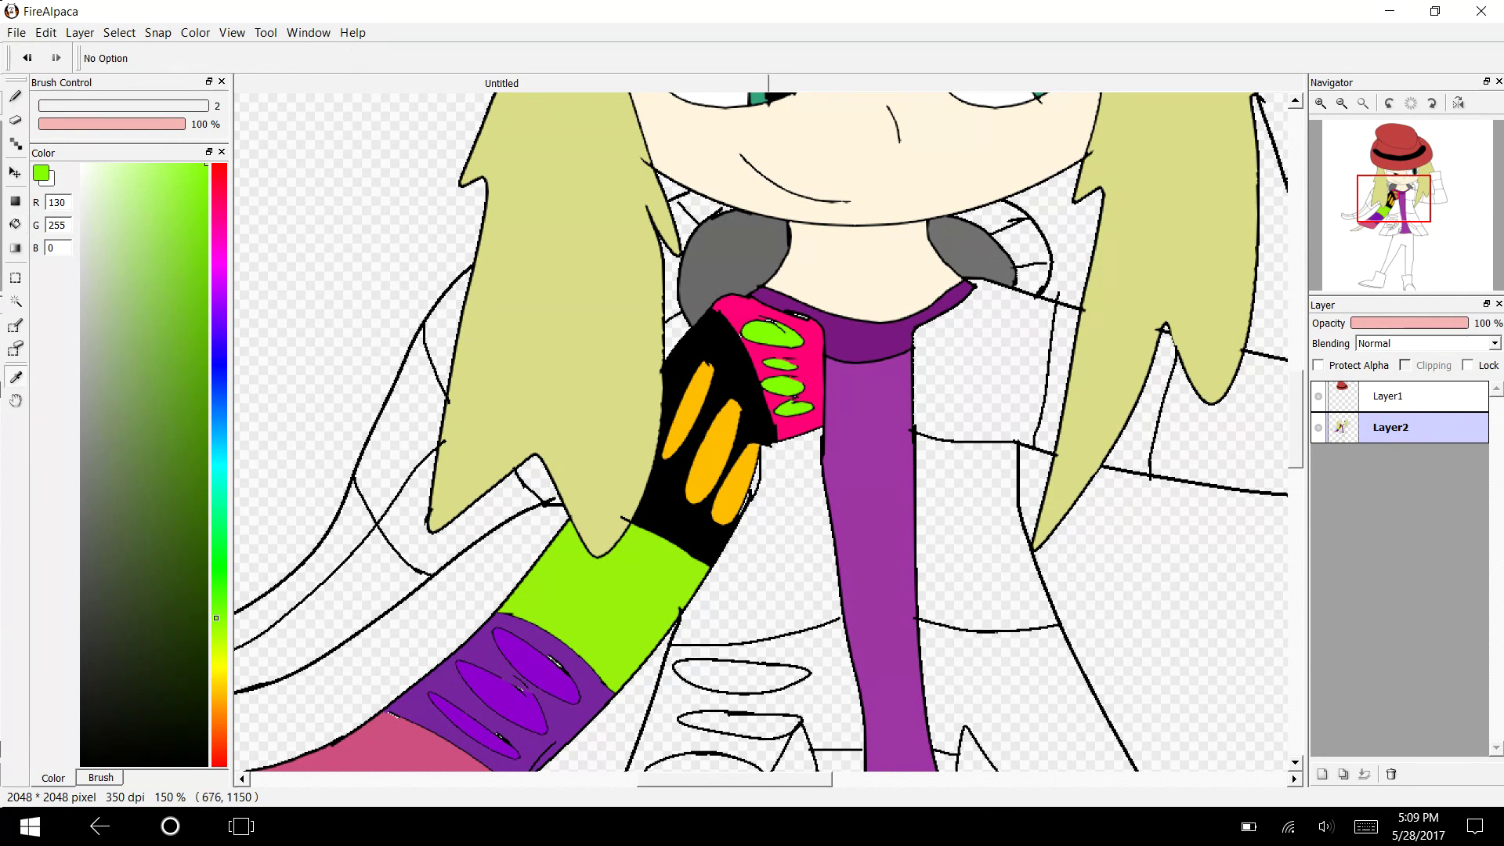
left_click(509, 664)
left_click(16, 225)
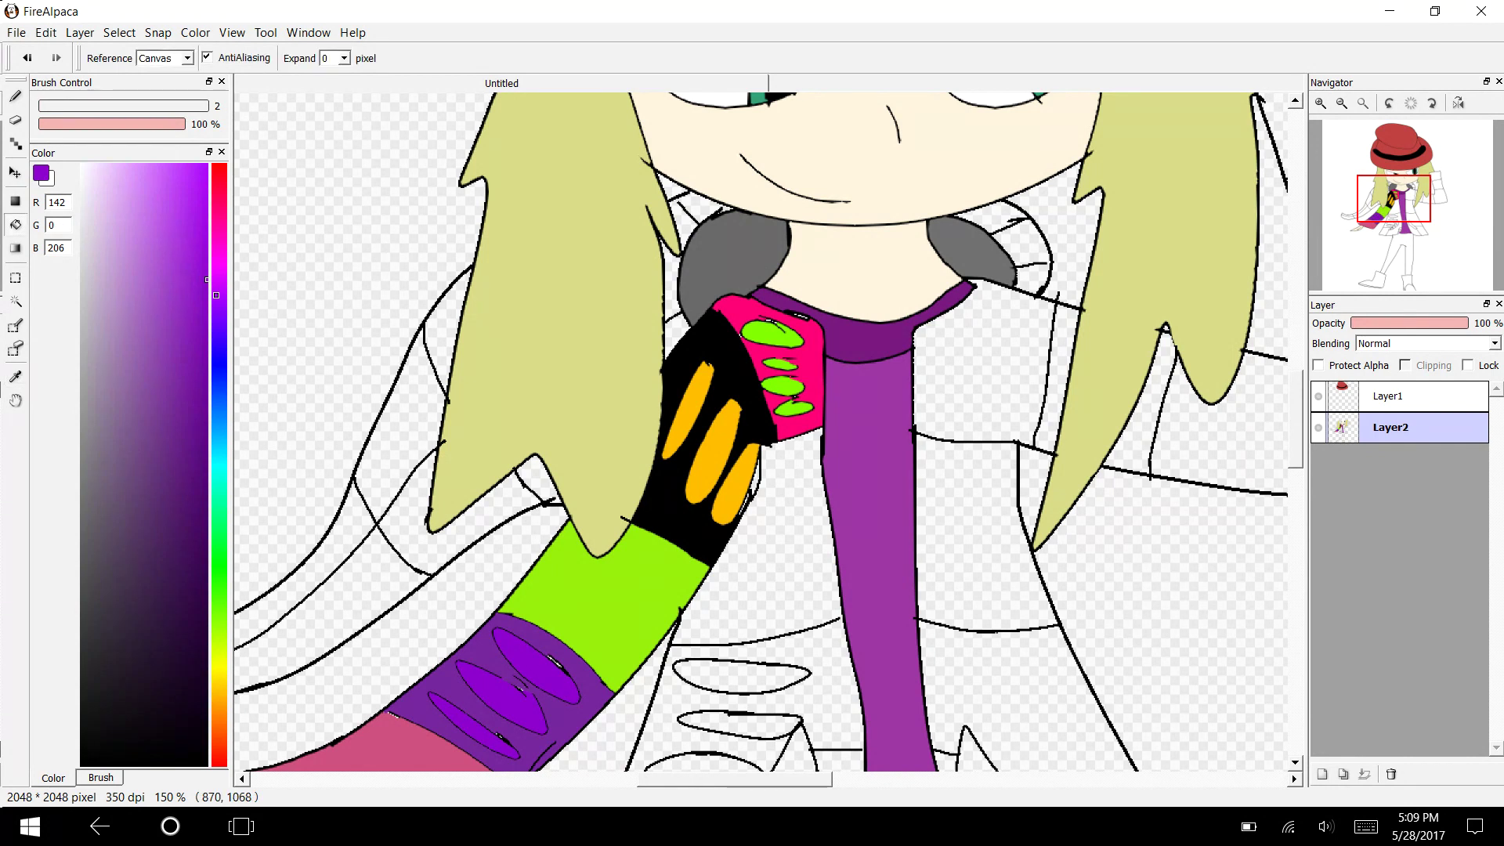
left_click(737, 567)
key("ctrl+z")
key("b")
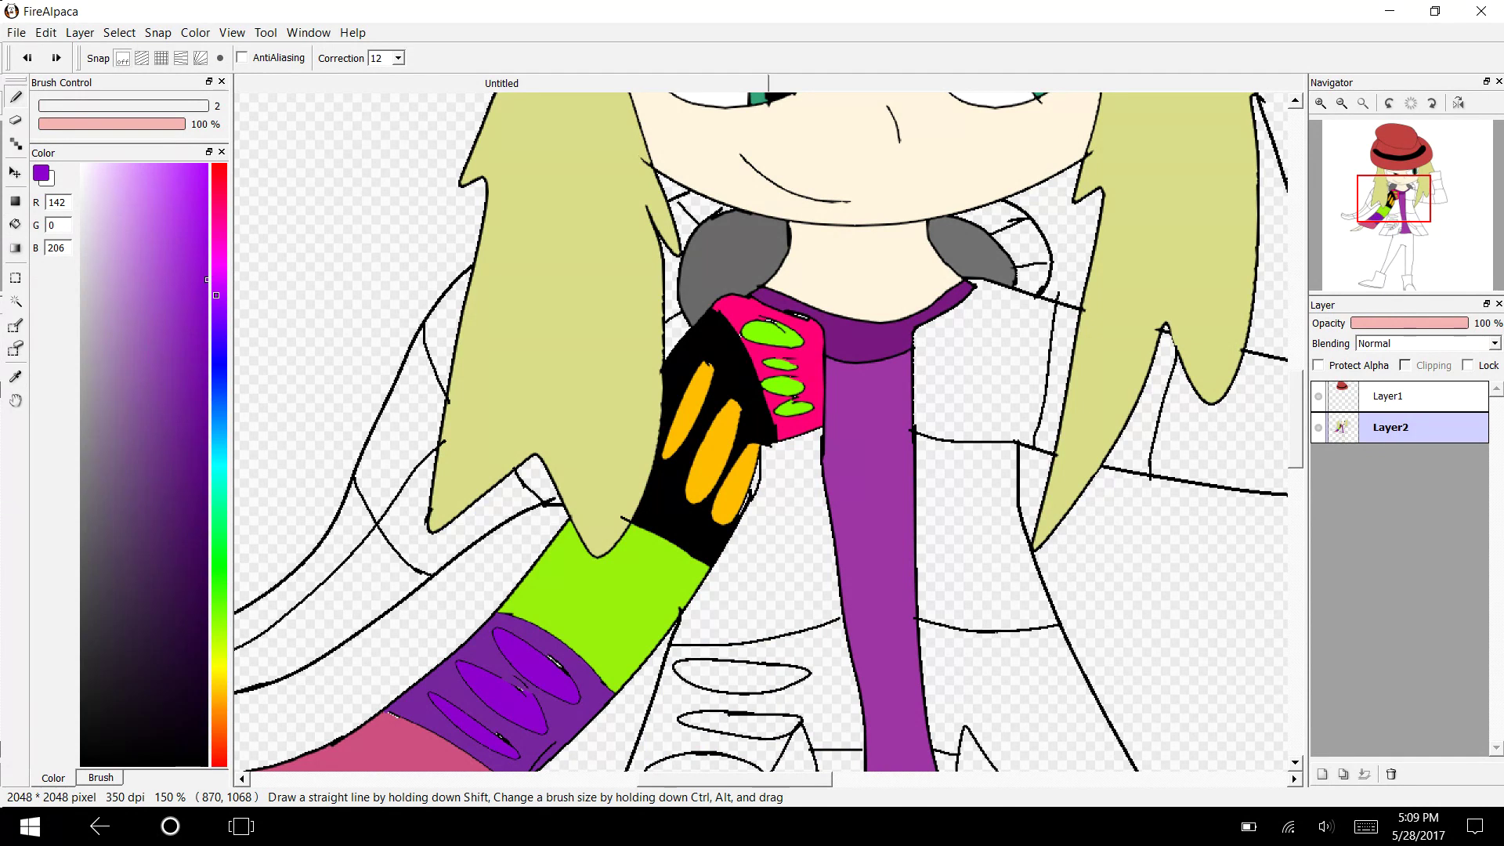
left_click_drag(823, 620, 842, 617)
key("g")
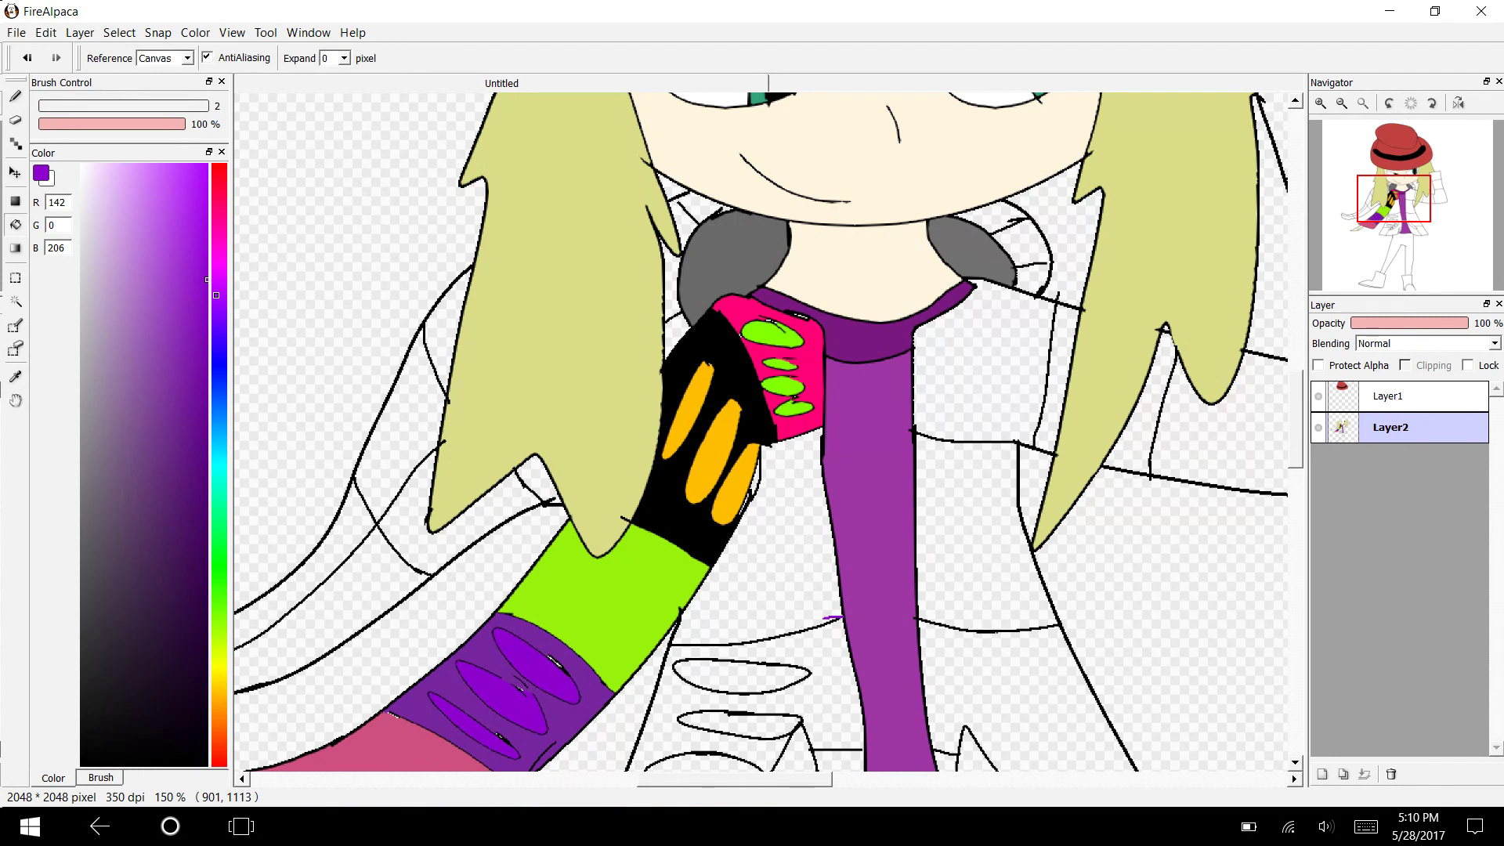
left_click(783, 595)
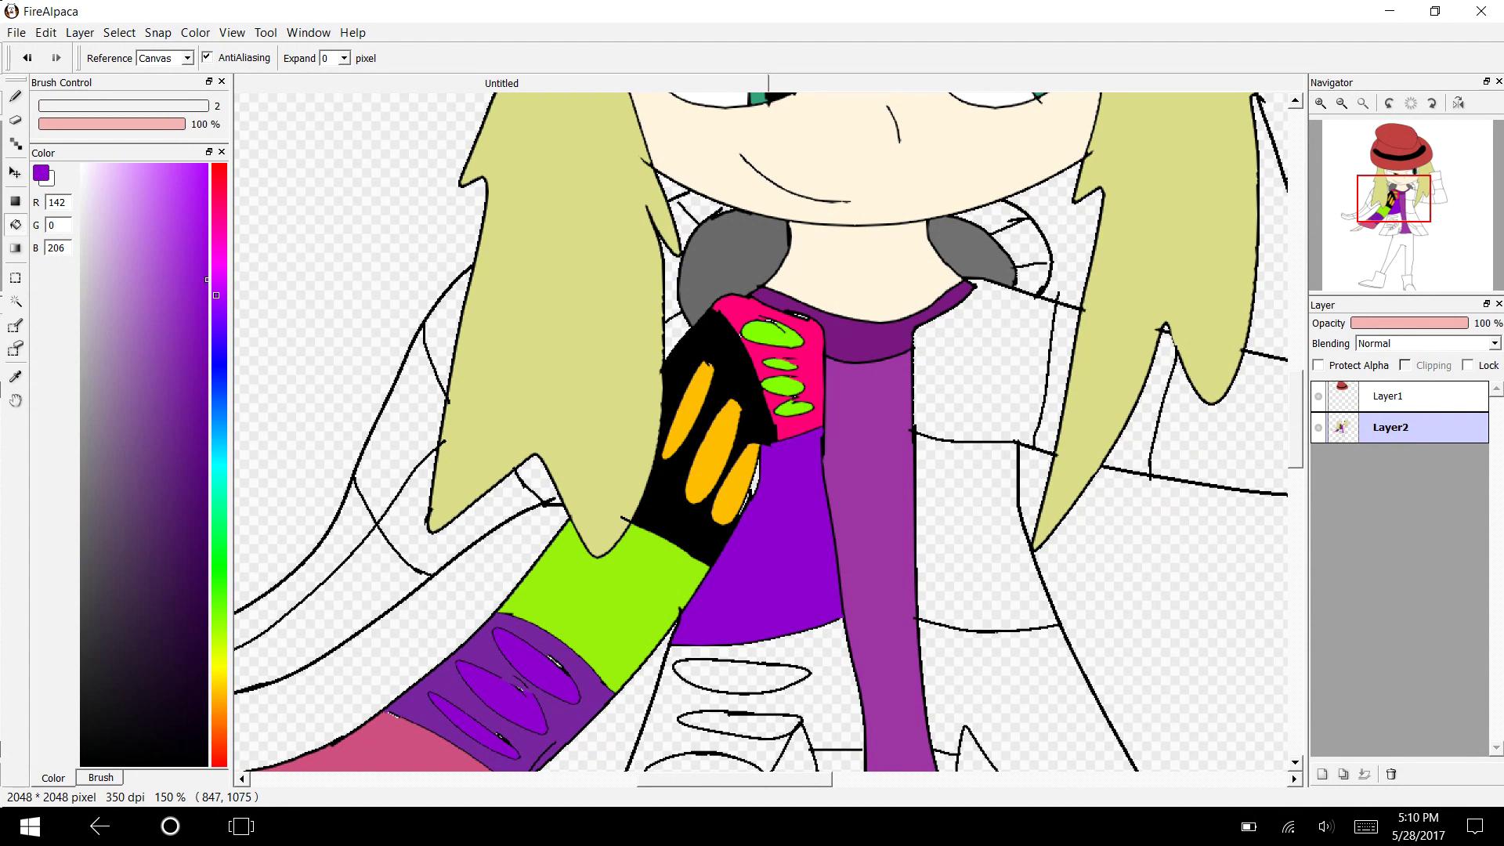
Set the colour to sky blue (RGB 32, 162, 236) and try filling the coat panel with the four ovals below the violet one.
left_click_drag(1298, 451, 1298, 477)
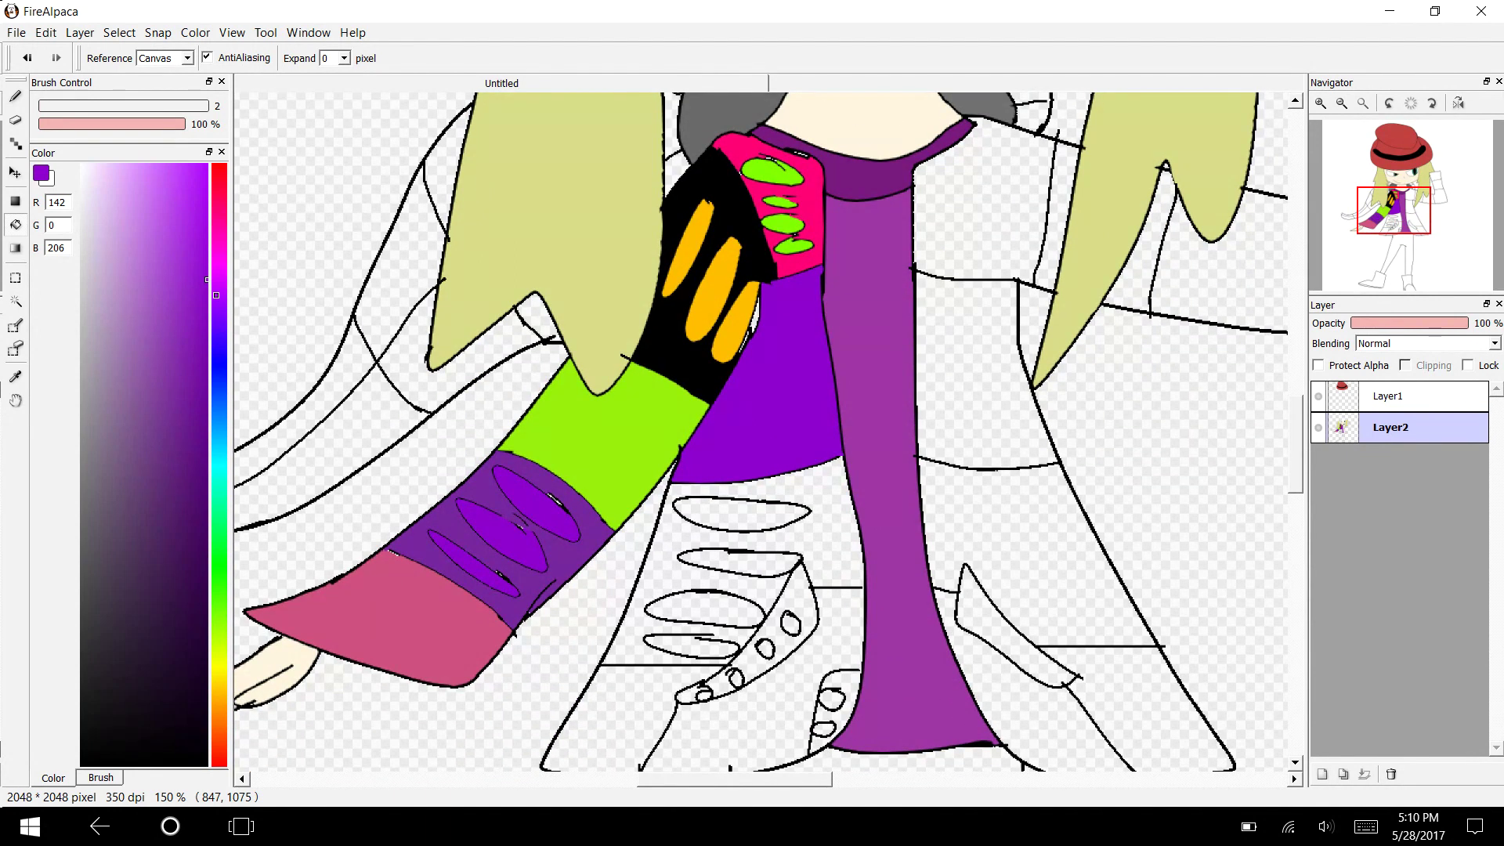
left_click(218, 448)
left_click(202, 215)
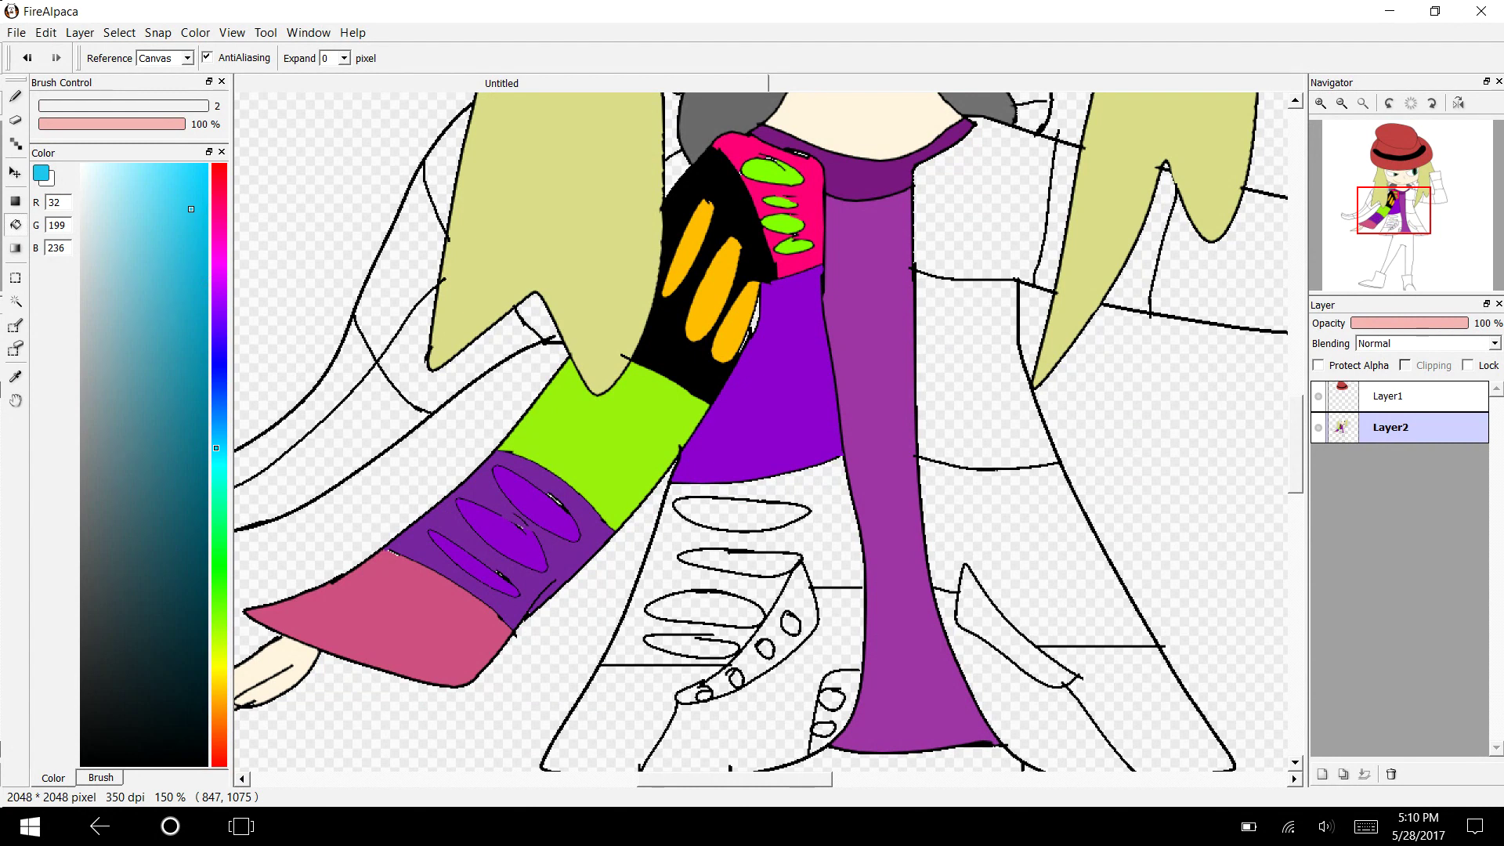
left_click(217, 430)
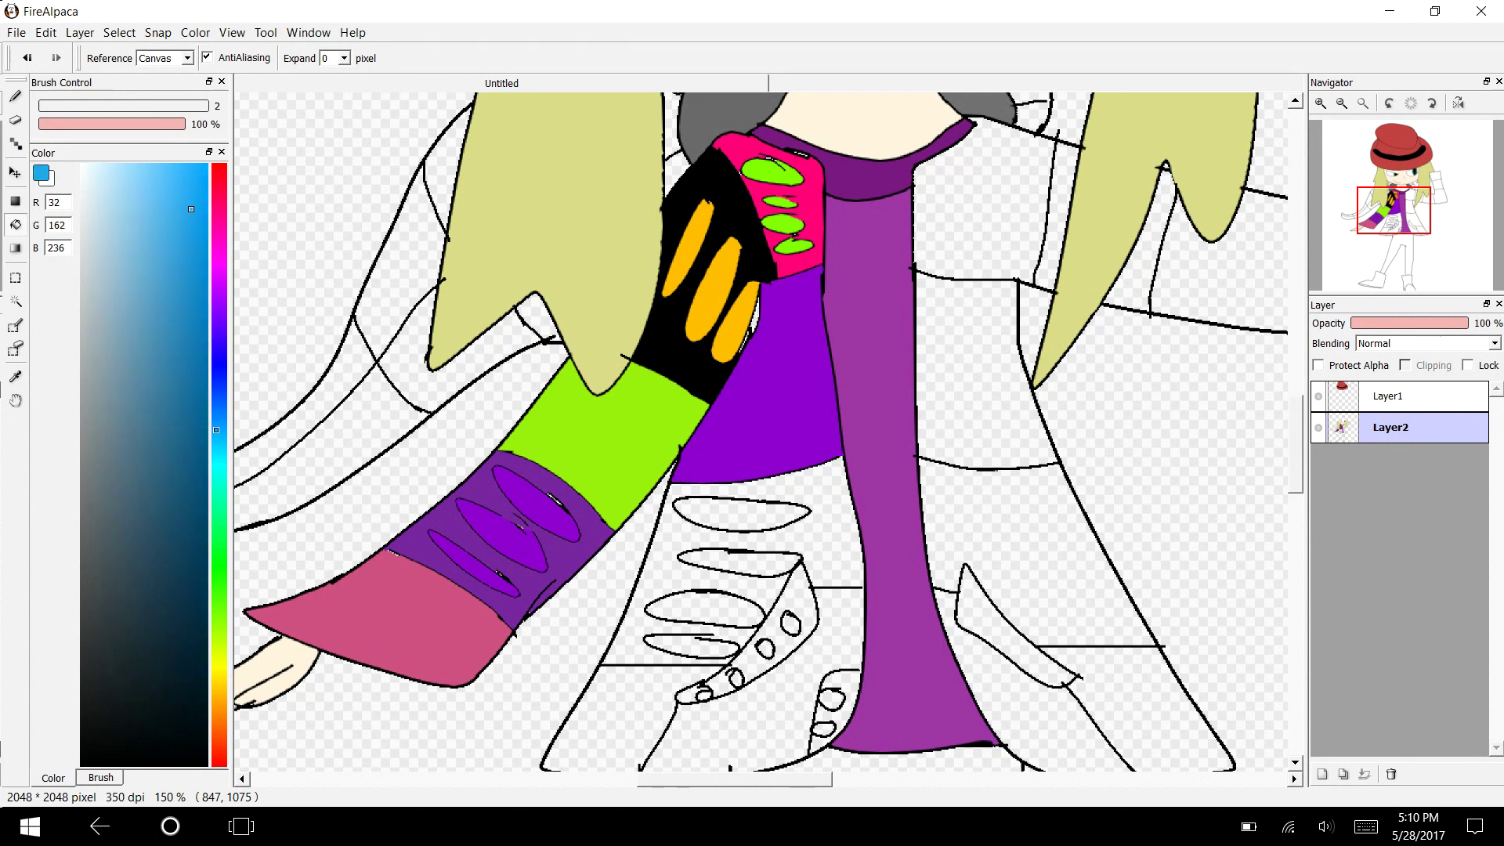
left_click(825, 523)
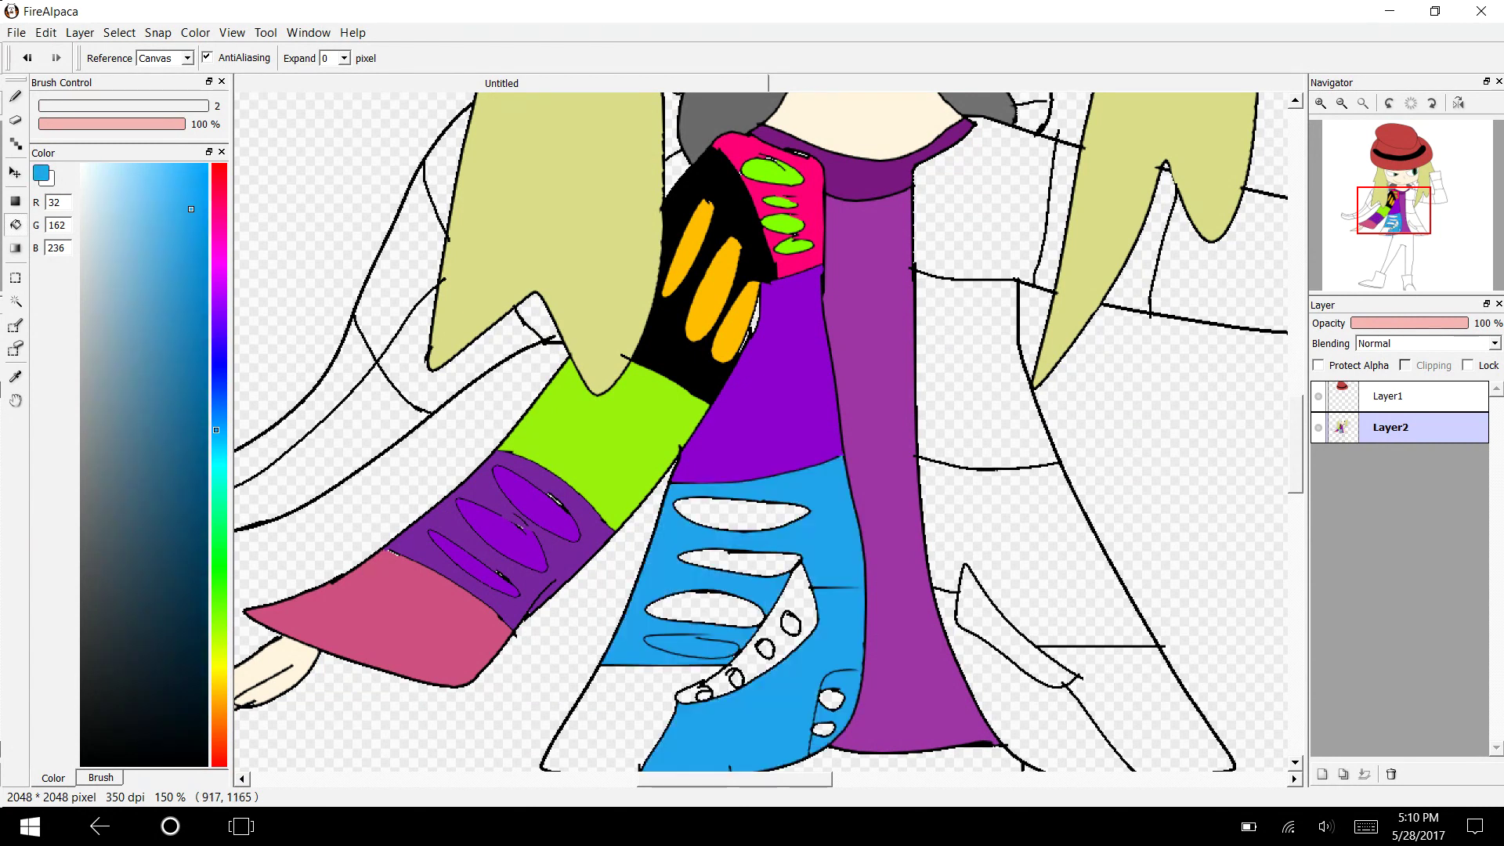
key("ctrl+z")
Close the gap where the four-oval panel's lower line meets the dress with a short blue stroke and try the blue fill again.
key("b")
left_click_drag(846, 574, 862, 589)
key("ctrl+z")
left_click(28, 58)
key("ctrl+z")
key("ctrl+z")
key("ctrl+z")
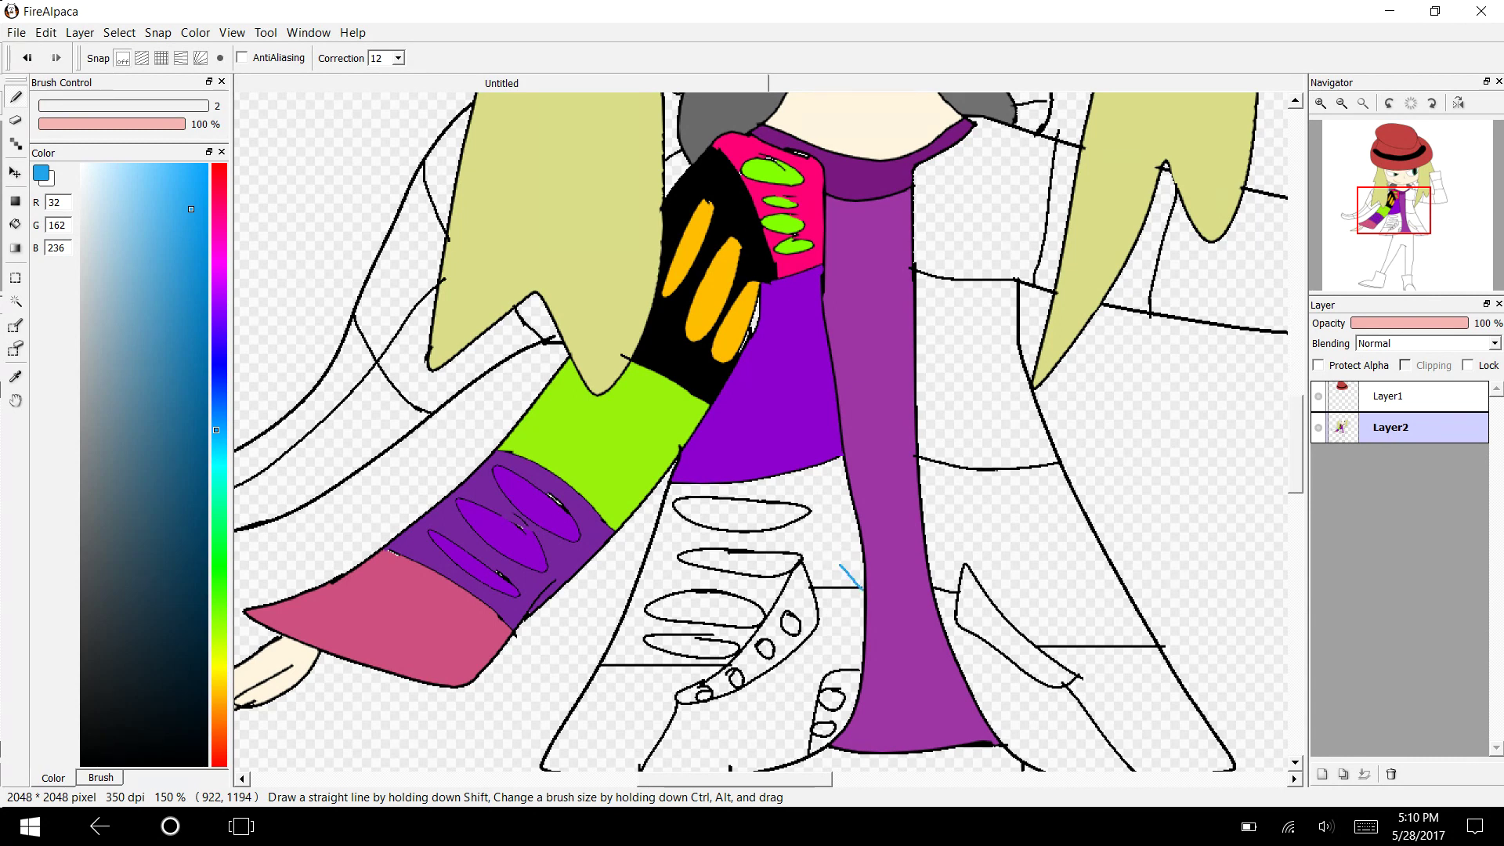
key("g")
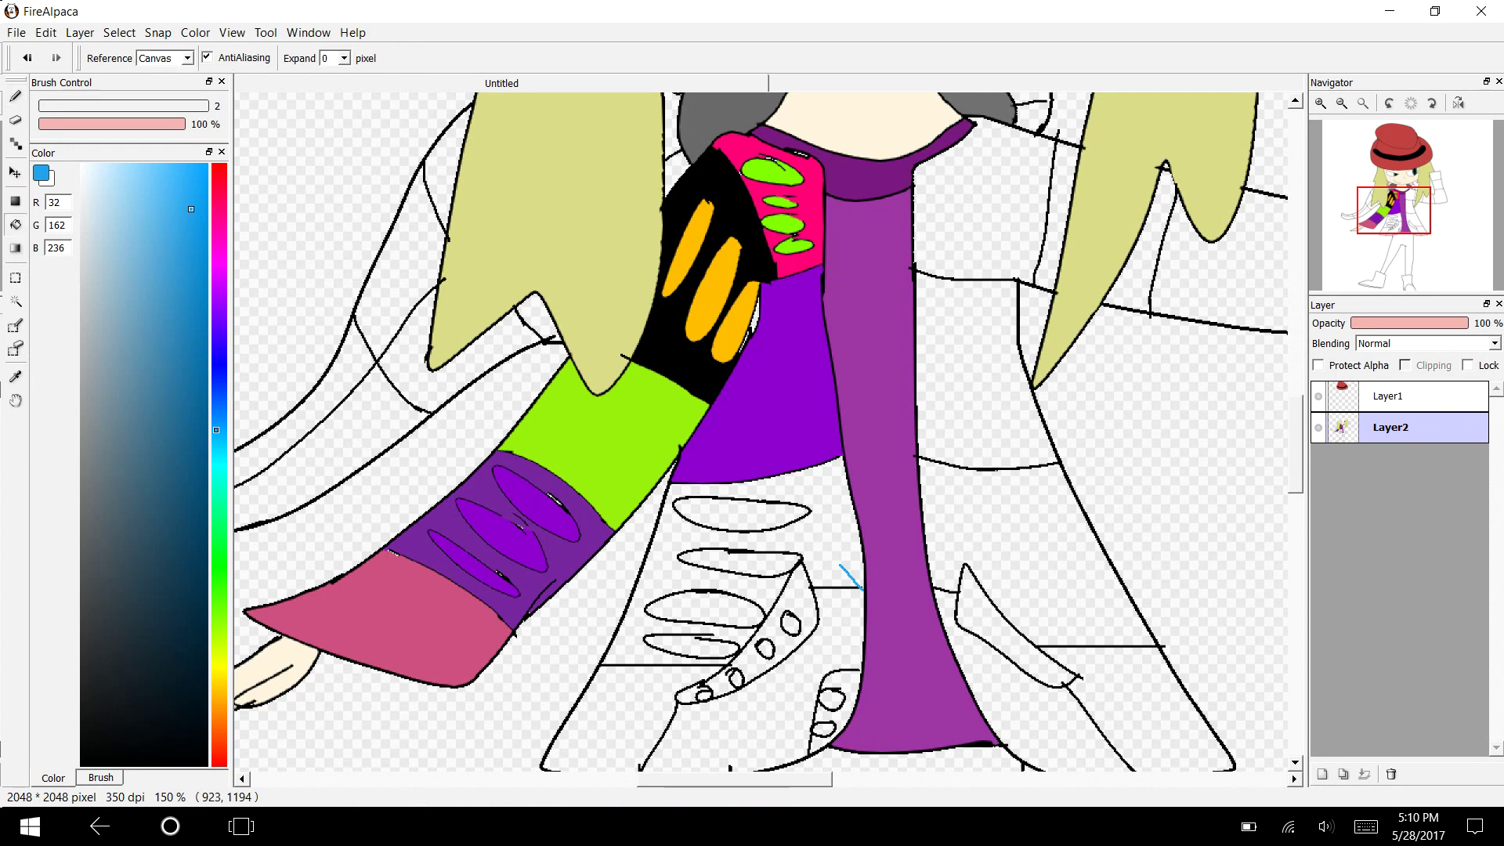
left_click(756, 533)
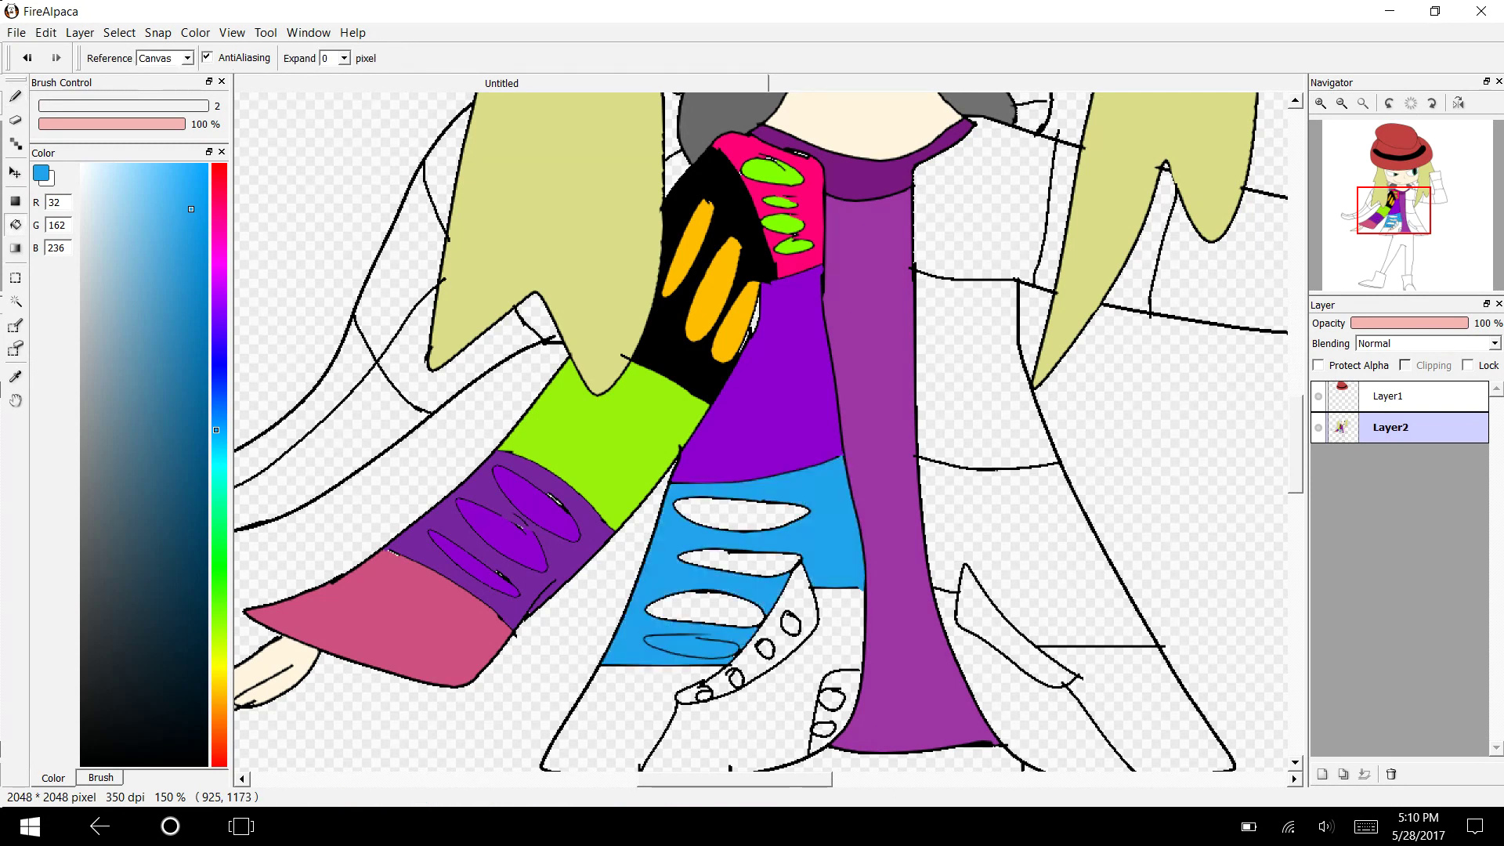
key("ctrl+z")
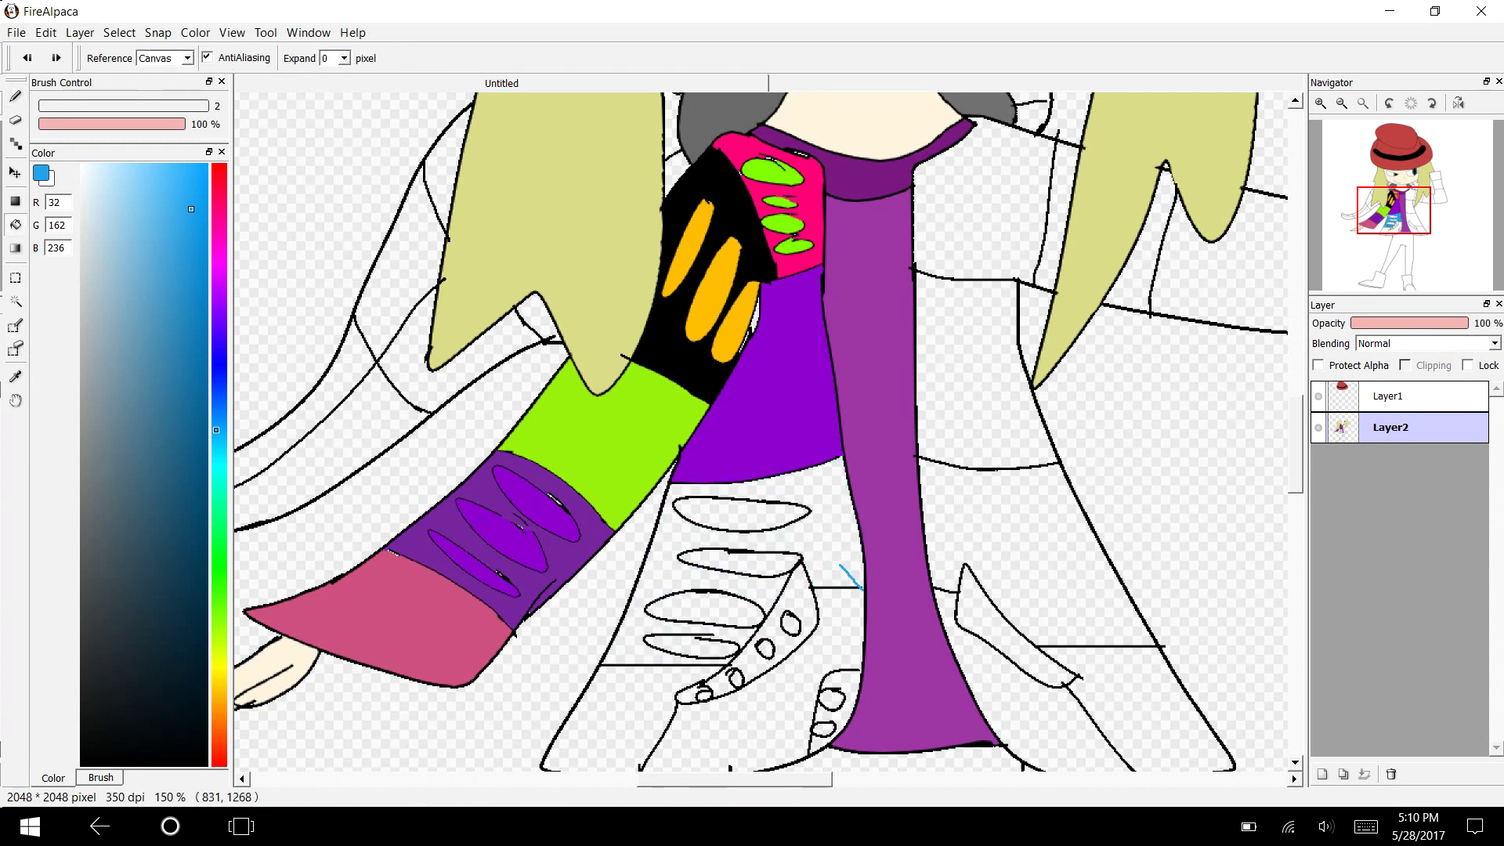
Patch the gap in the lowest oval with a blue stroke and fill the panel around the four ovals with sky blue (RGB 32, 162, 236).
left_click(657, 621)
left_click(15, 97)
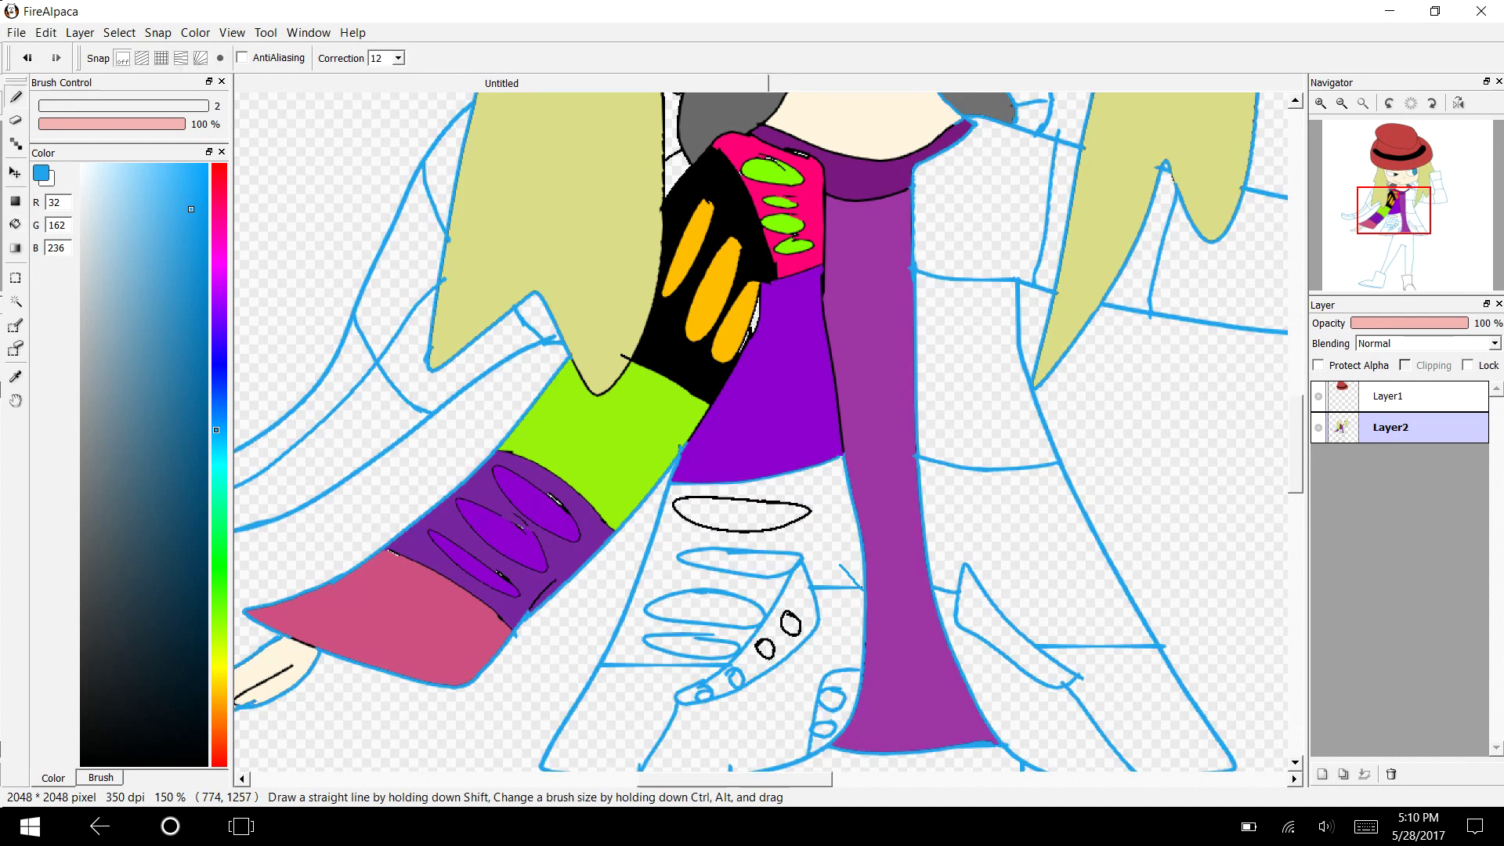
key("ctrl+z")
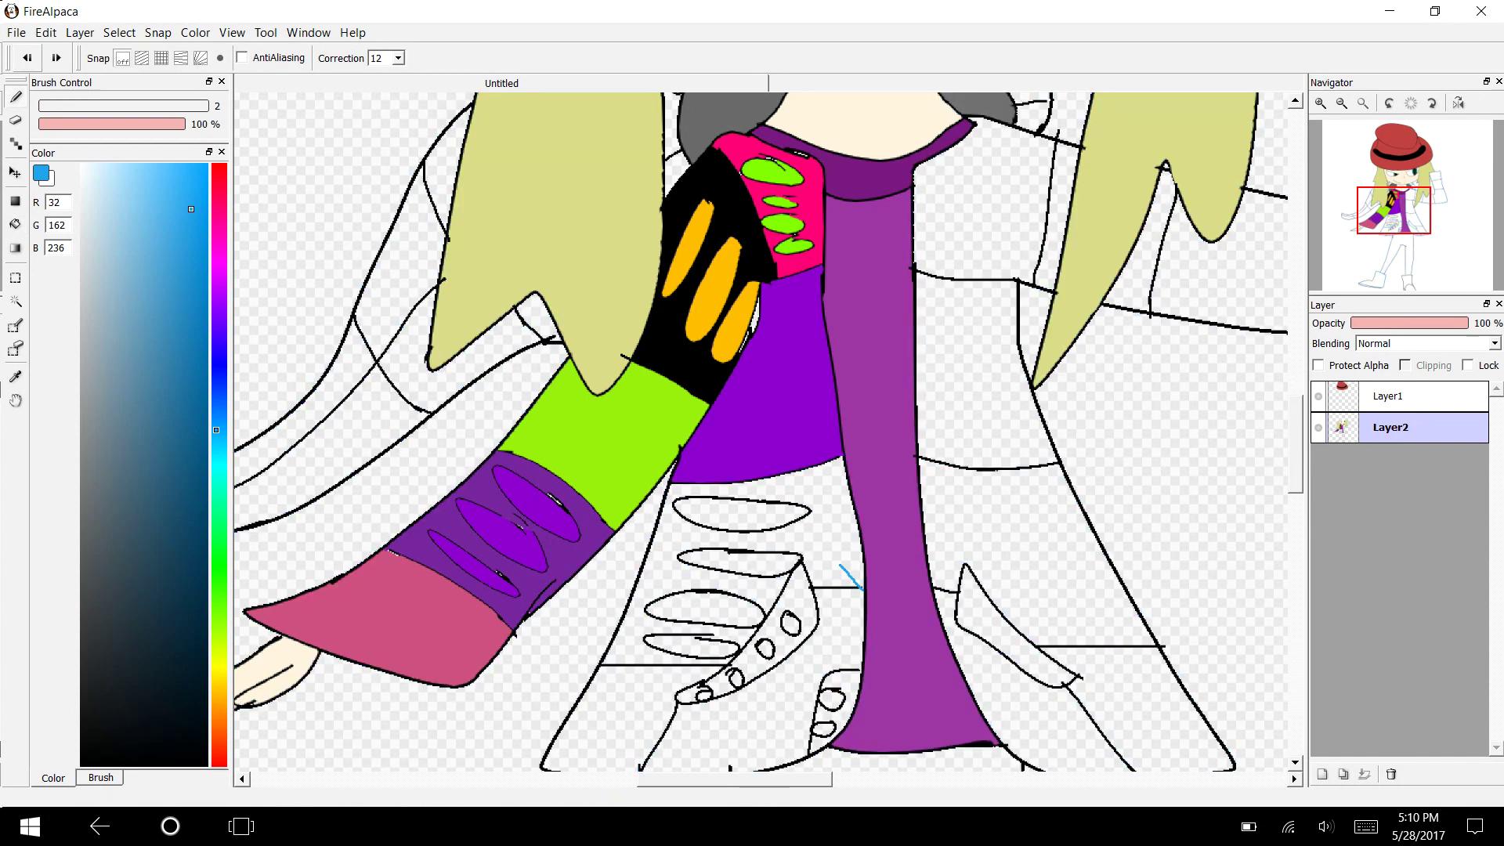
left_click_drag(684, 626, 710, 635)
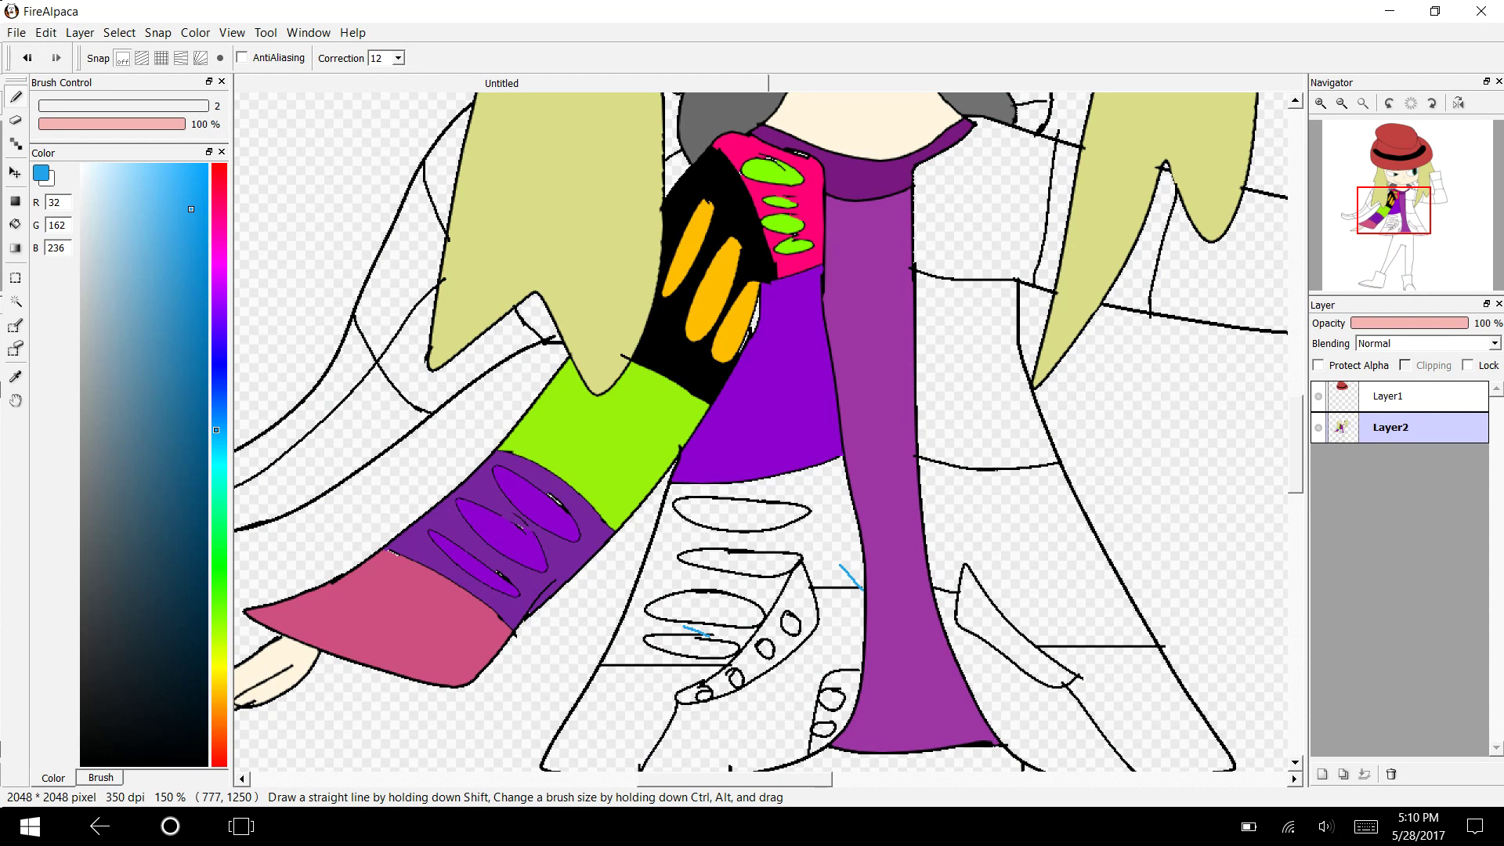
key("g")
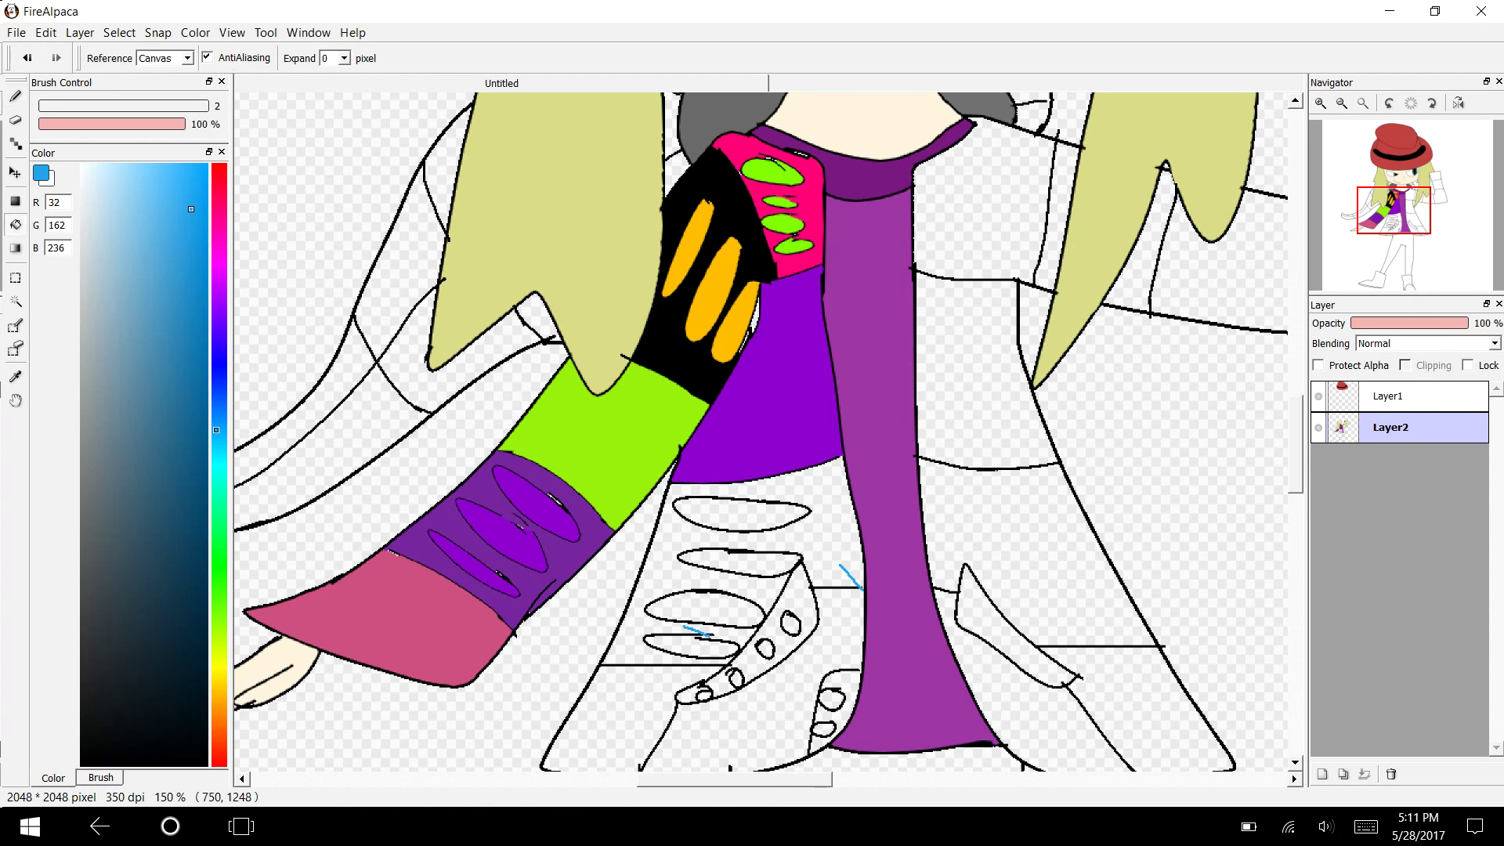
left_click(626, 611)
key("ctrl+z")
left_click(749, 496)
Fill the four ovals on the sky blue coat panel with red (RGB 236, 32, 32).
left_click(218, 164)
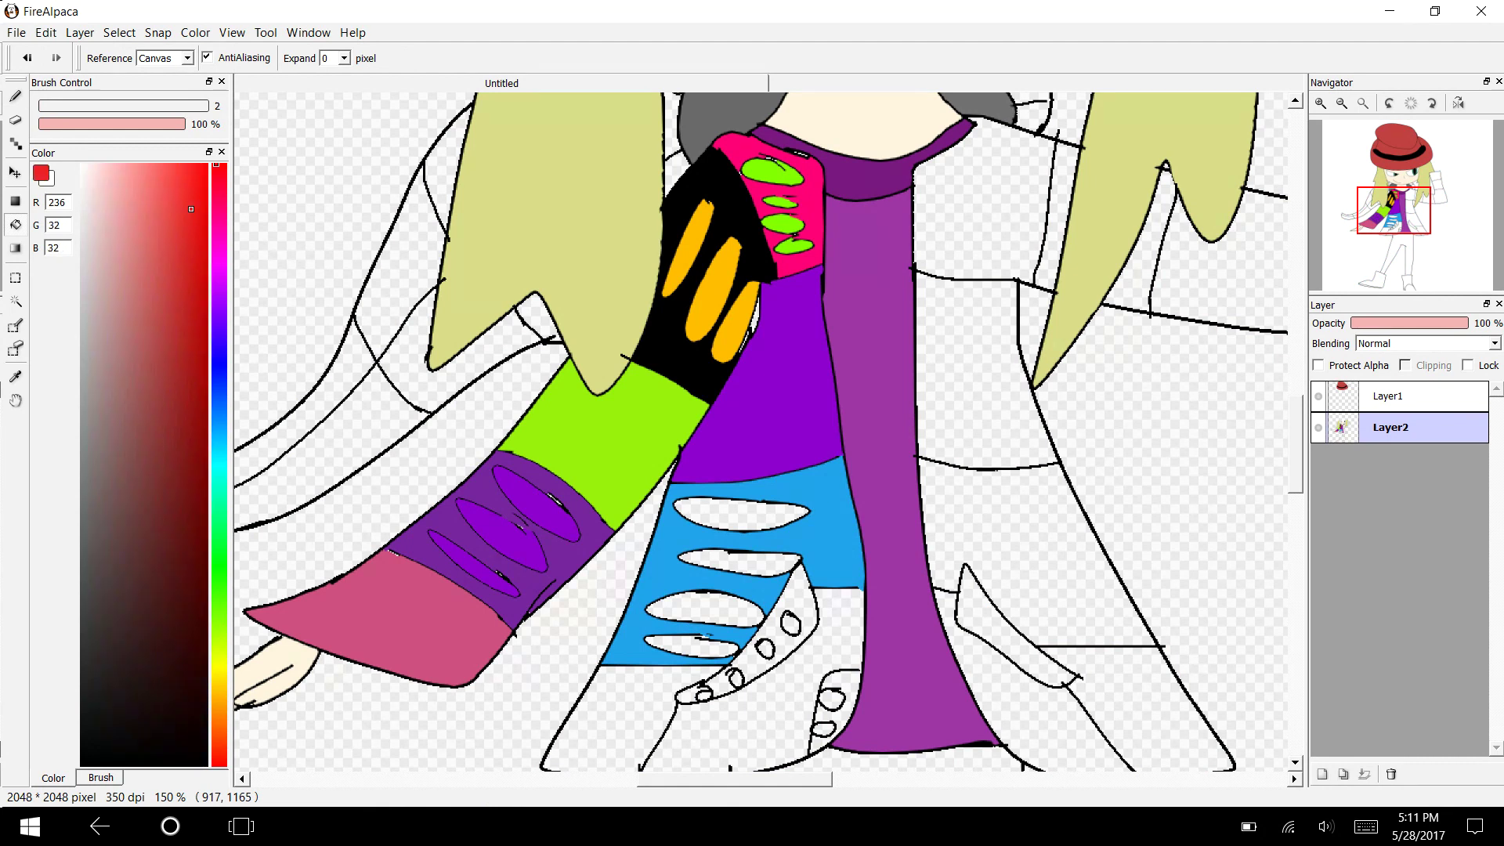
left_click(739, 510)
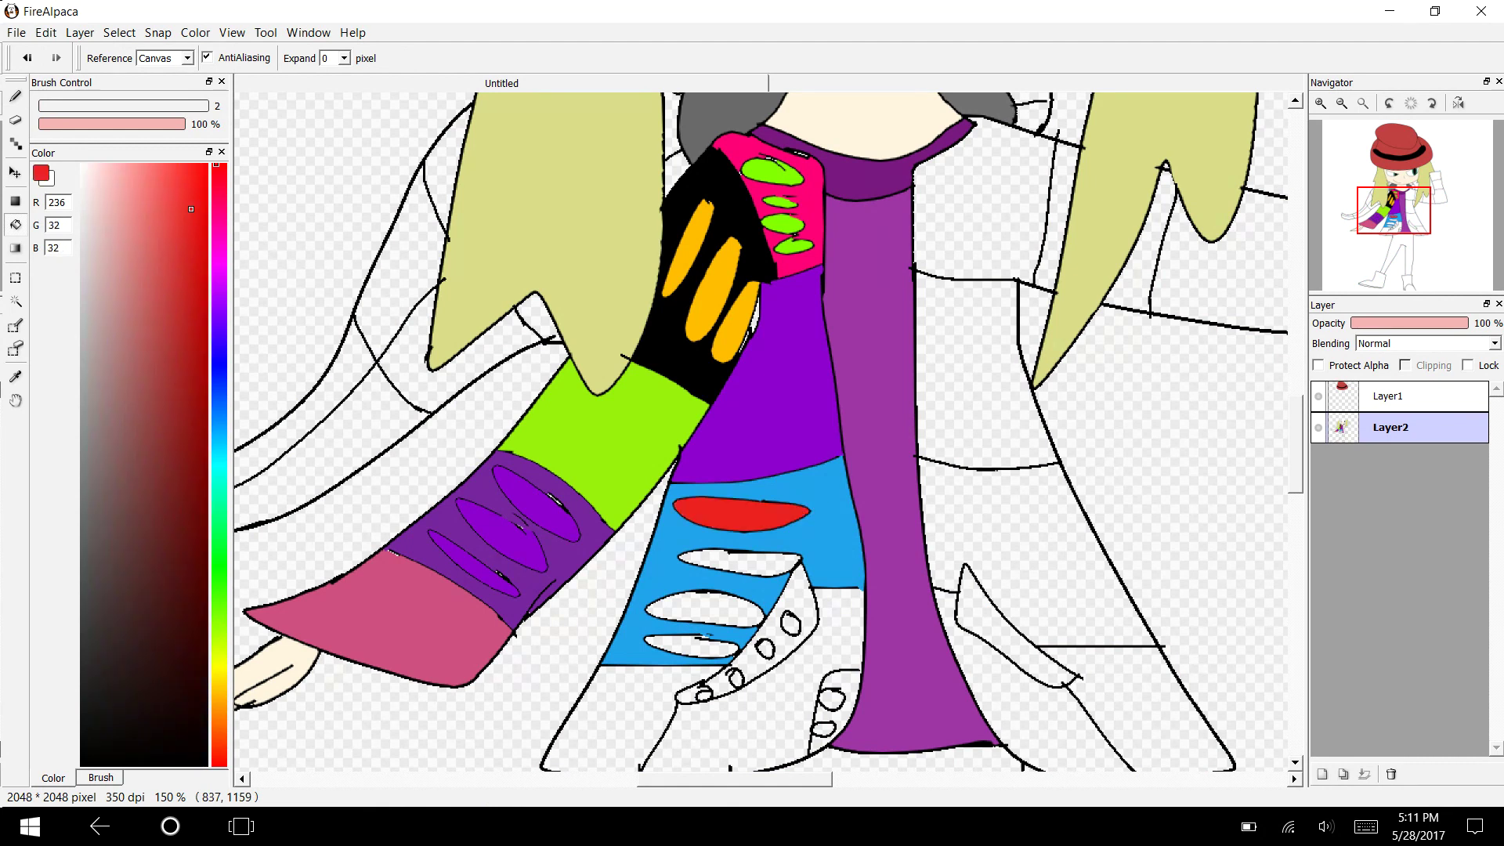
left_click(736, 562)
left_click(702, 609)
left_click(700, 640)
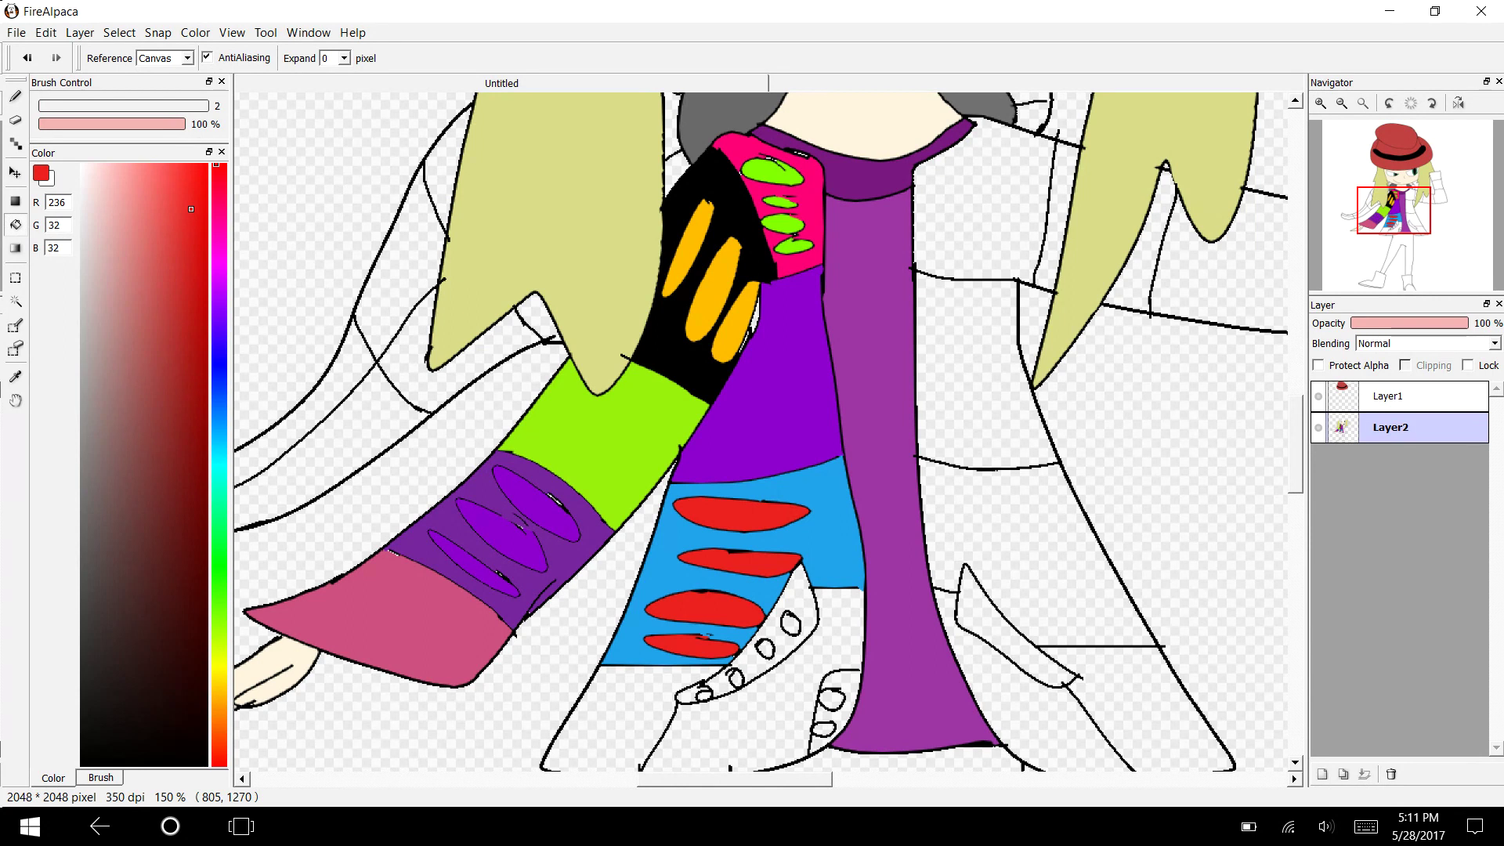
Draw a vertical black line (RGB 0, 0, 0) from the blue panel's lower edge down to the small circled shape beside the dress.
scroll(759, 430, "down", 5)
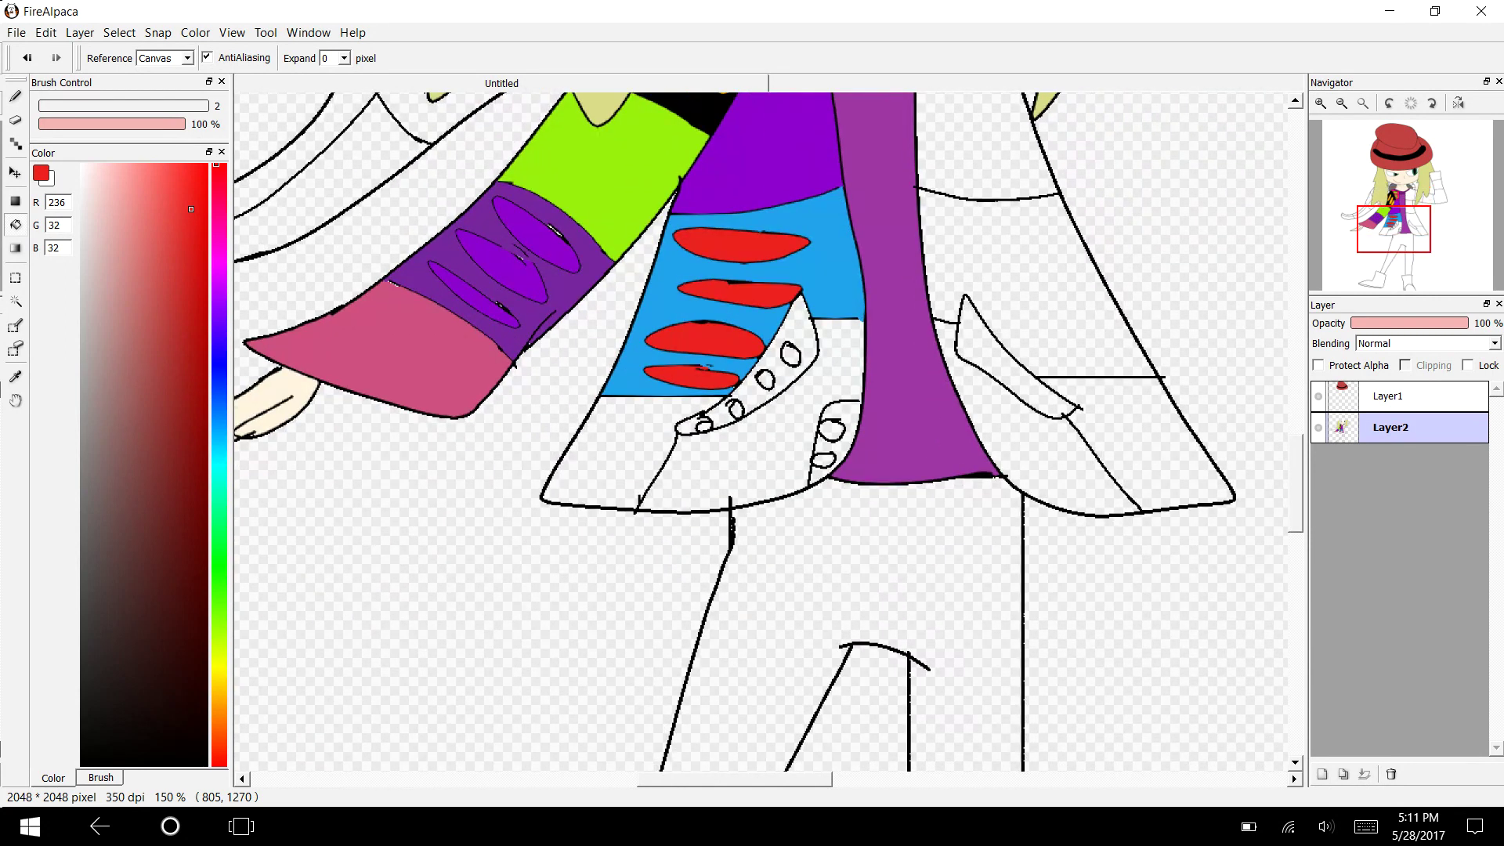
left_click(15, 97)
left_click(82, 765)
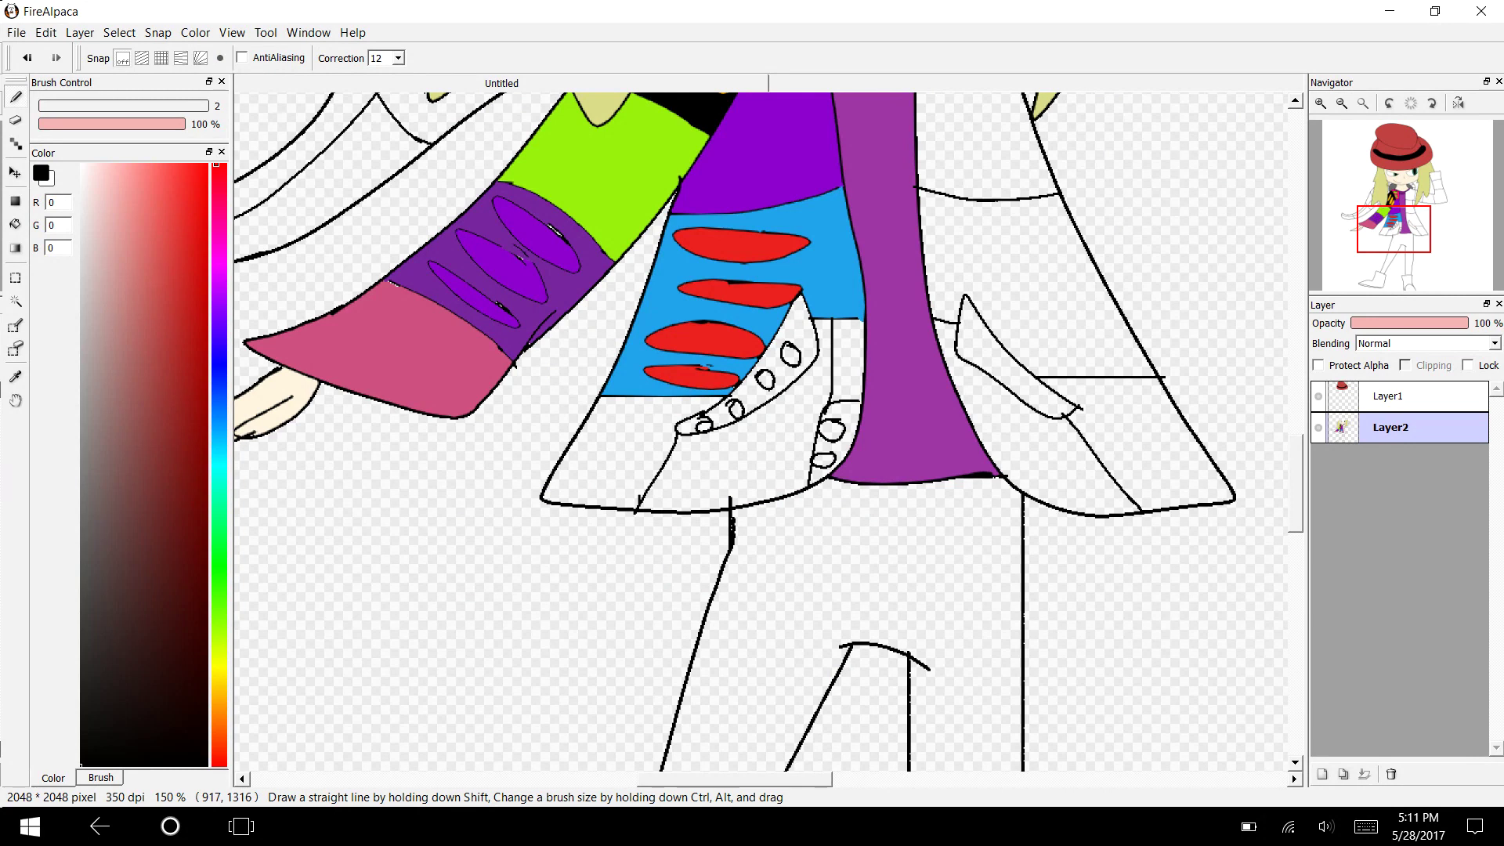
Fill both sections of the coat's bottom panel below the blue one with golden tan (RGB 197, 165, 66).
left_click(217, 690)
left_click(166, 299)
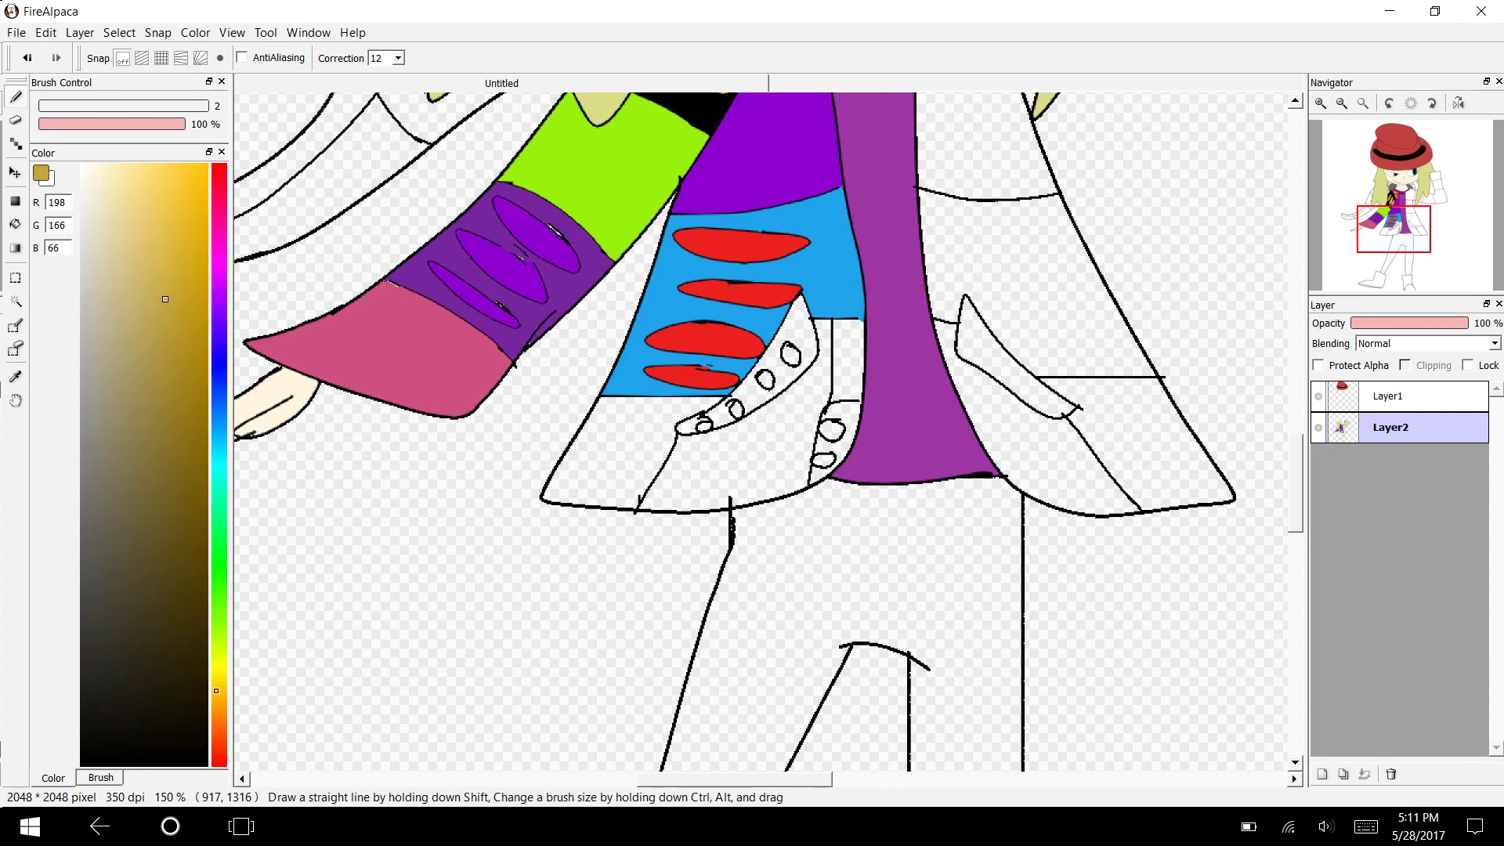
left_click(15, 224)
left_click(611, 466)
left_click(711, 485)
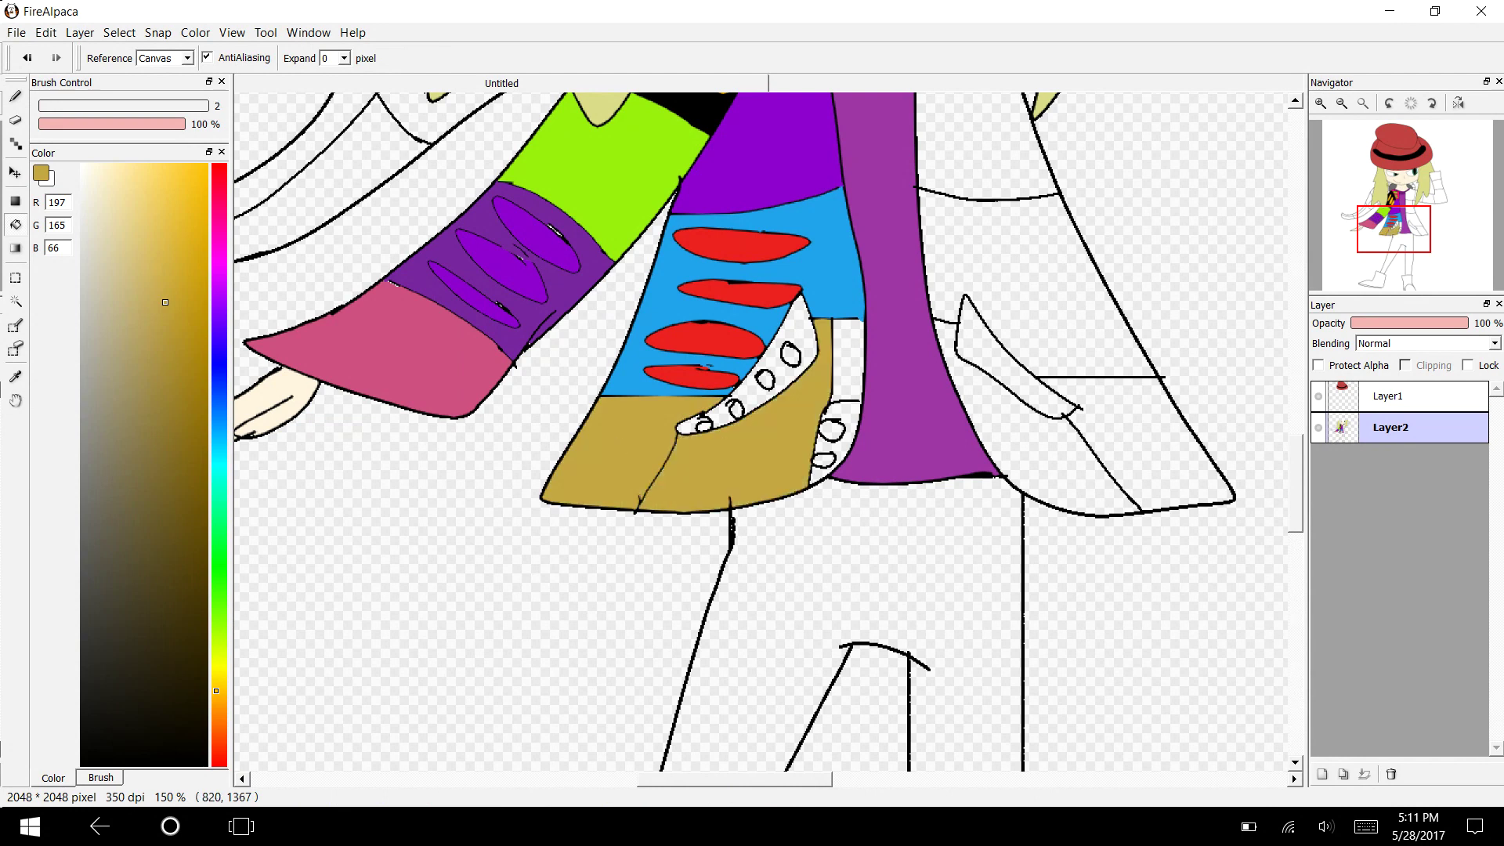
Set the colour to dark crimson (RGB 180, 21, 63) and fit the whole drawing in the view.
scroll(708, 480, "up", 2)
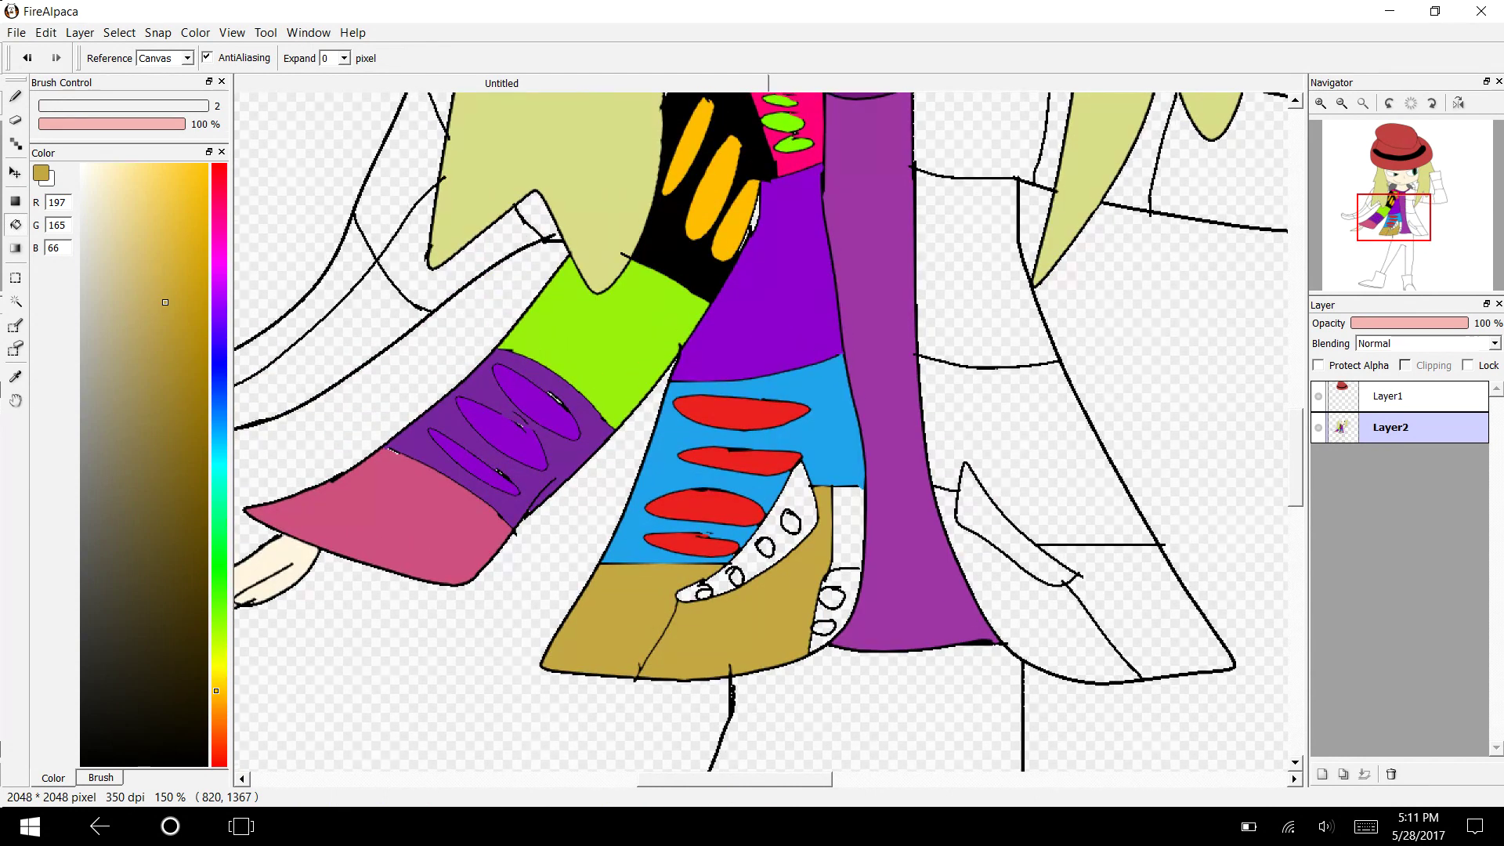
left_click(216, 192)
left_click(193, 342)
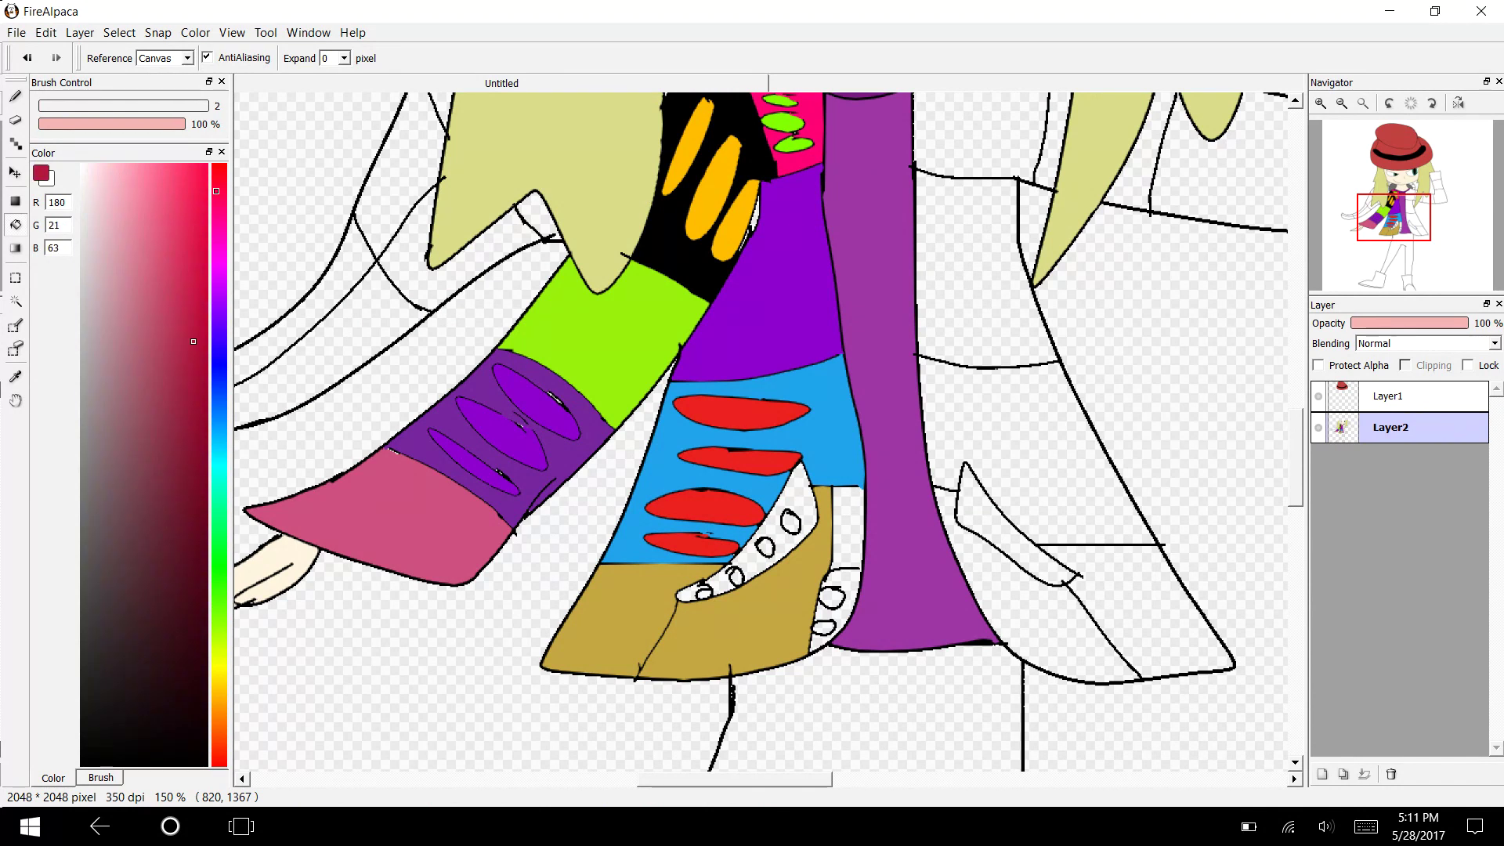
left_click(231, 32)
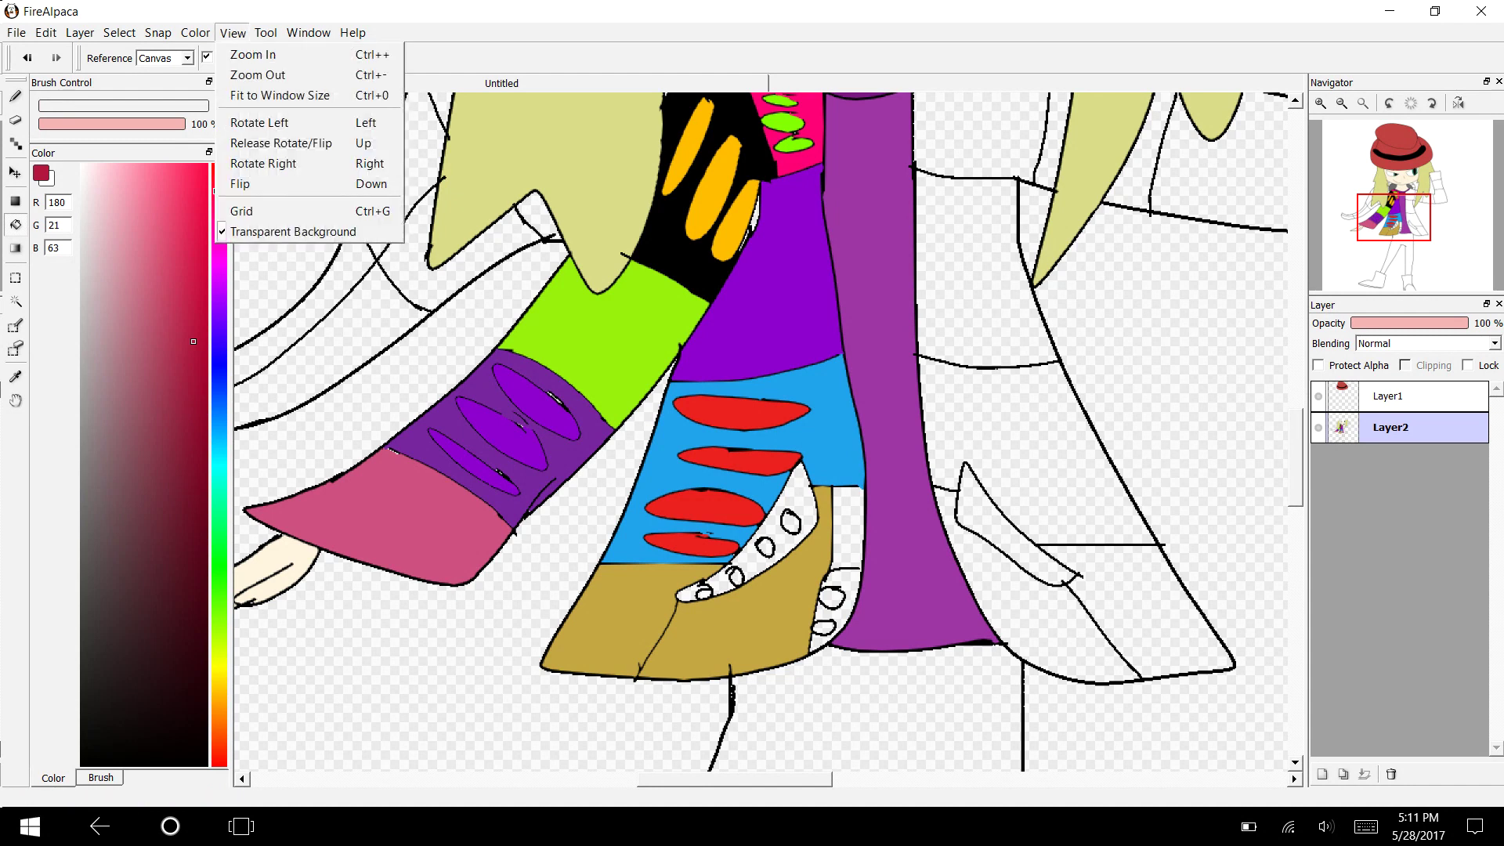
left_click(256, 75)
left_click(232, 32)
left_click(258, 94)
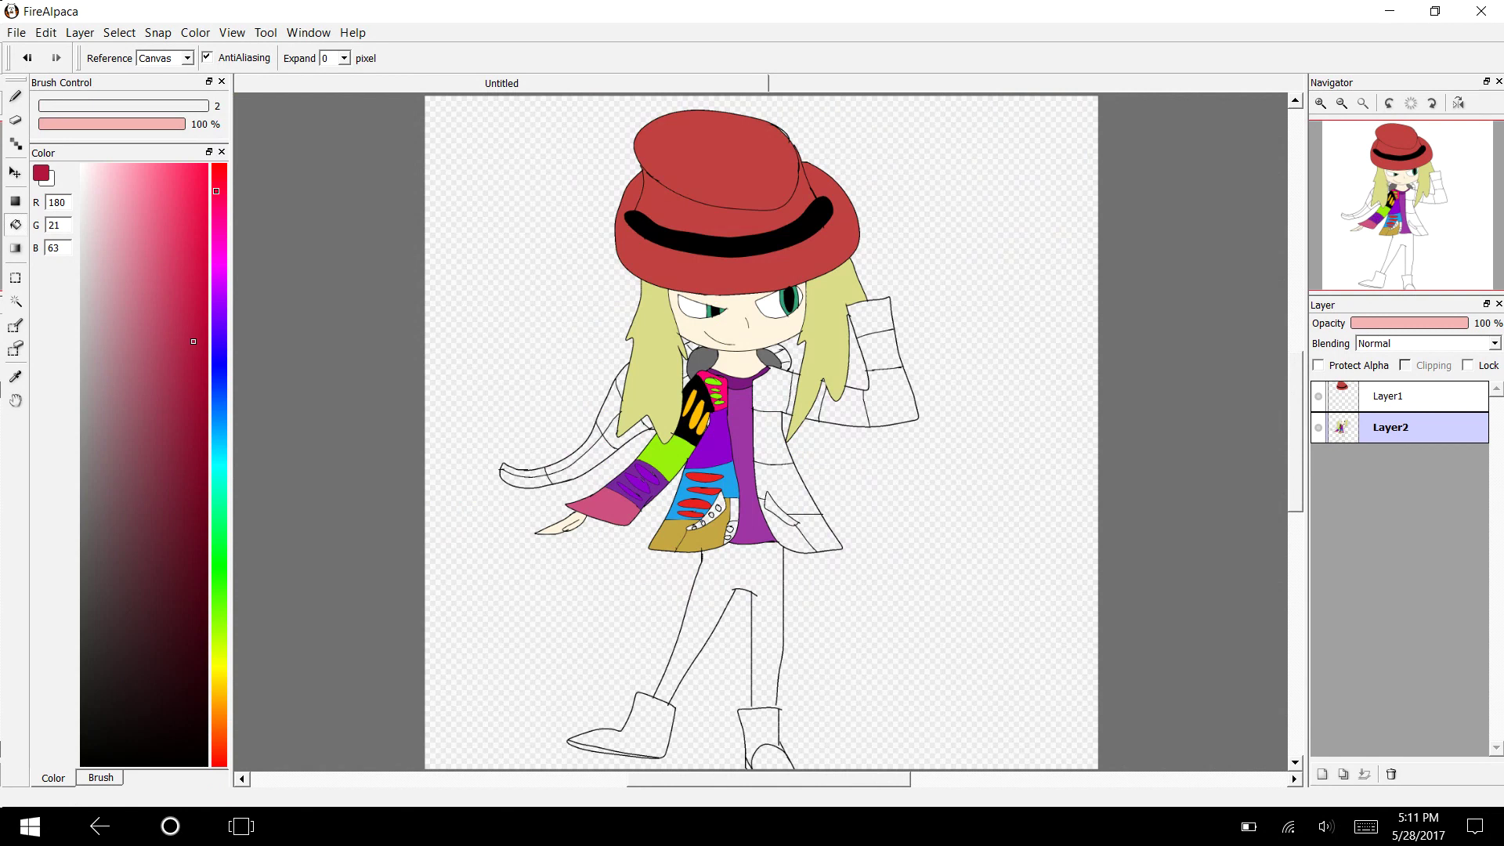